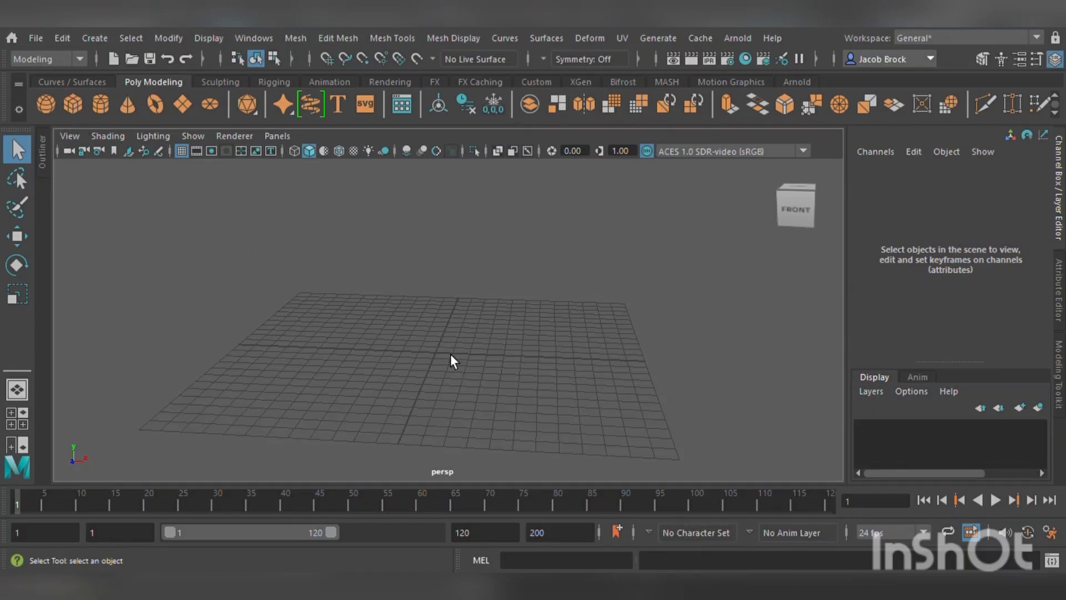
- Create a polygon cube and scale it into an upright box of about 2.89 × 4.39 × 2.89
scroll(423, 362, "down", 3)
scroll(423, 362, "up", 7)
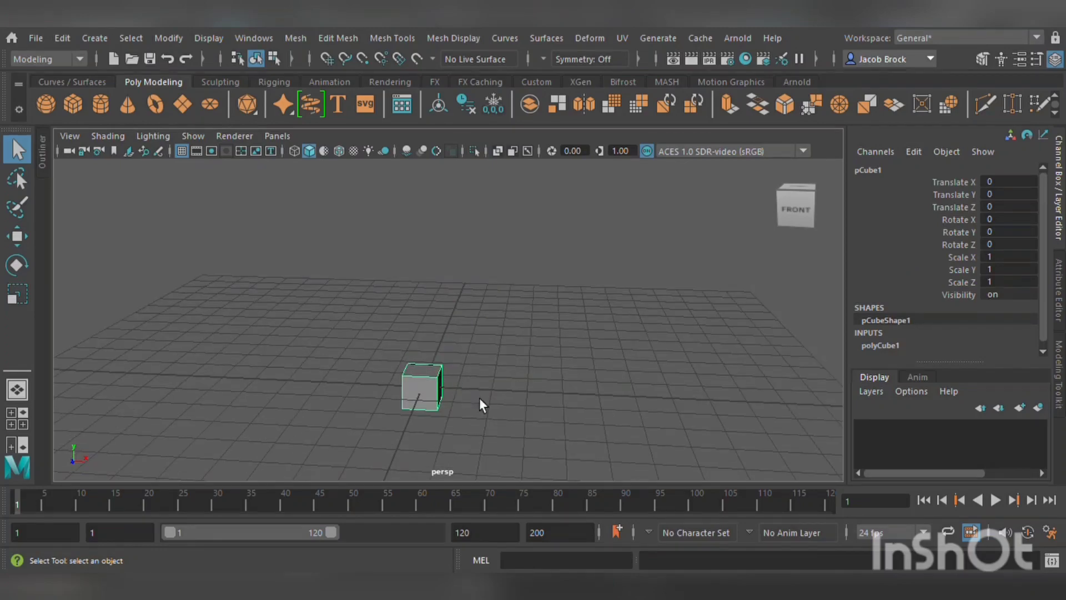
middle_click_drag(479, 398, 509, 271, "alt")
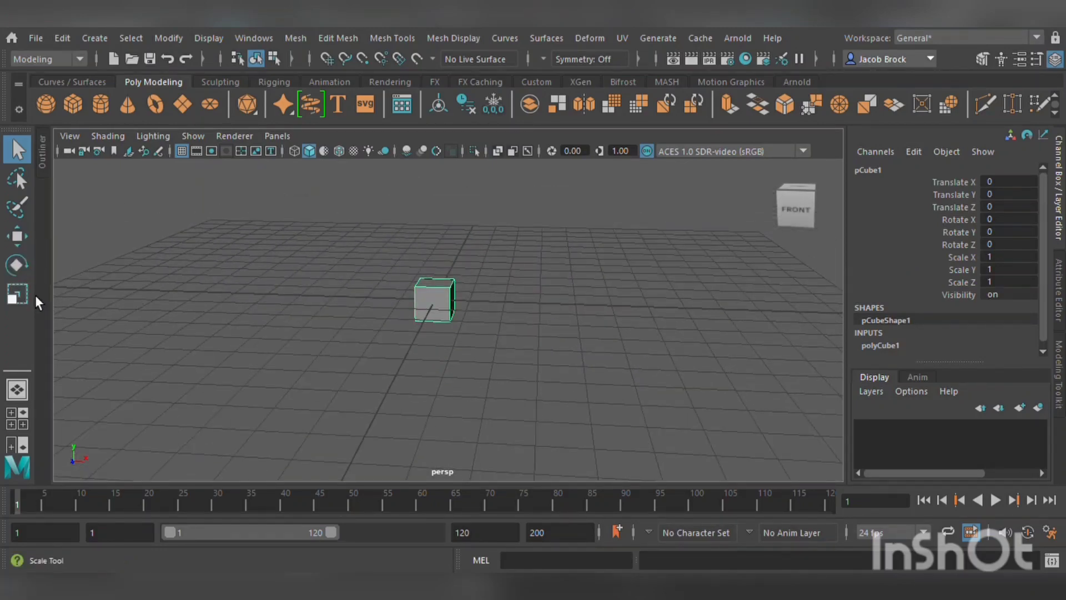
left_click(17, 295)
left_click_drag(448, 251, 454, 212)
scroll(468, 291, "up", 2)
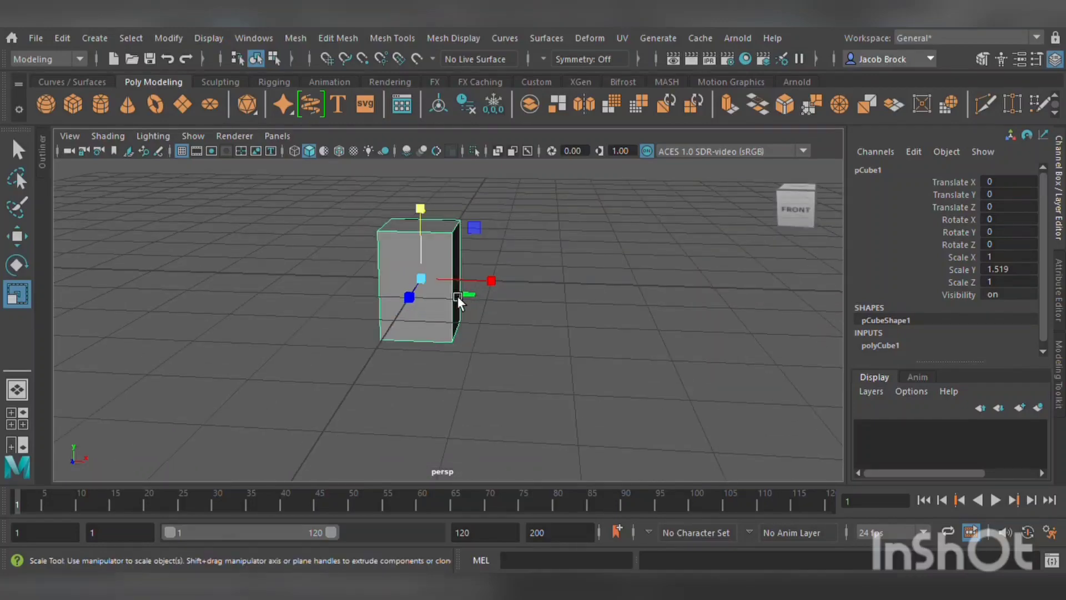
left_click_drag(441, 287, 555, 223)
scroll(555, 223, "down", 4)
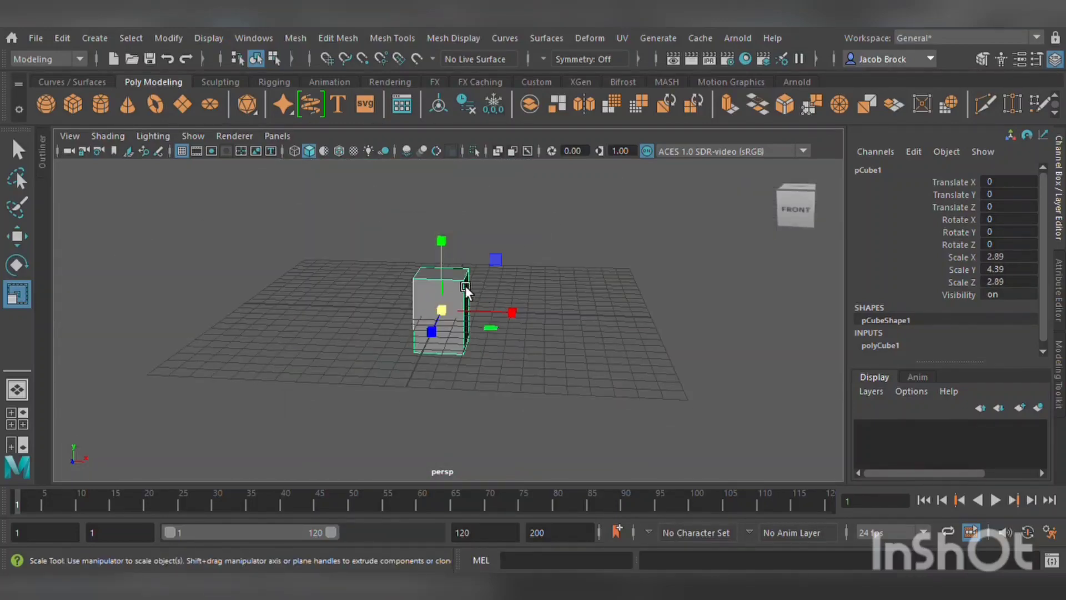
- Raise the box to about Translate Y 3.85 and hide the viewport grid
left_click(23, 241)
left_click_drag(442, 236, 442, 172)
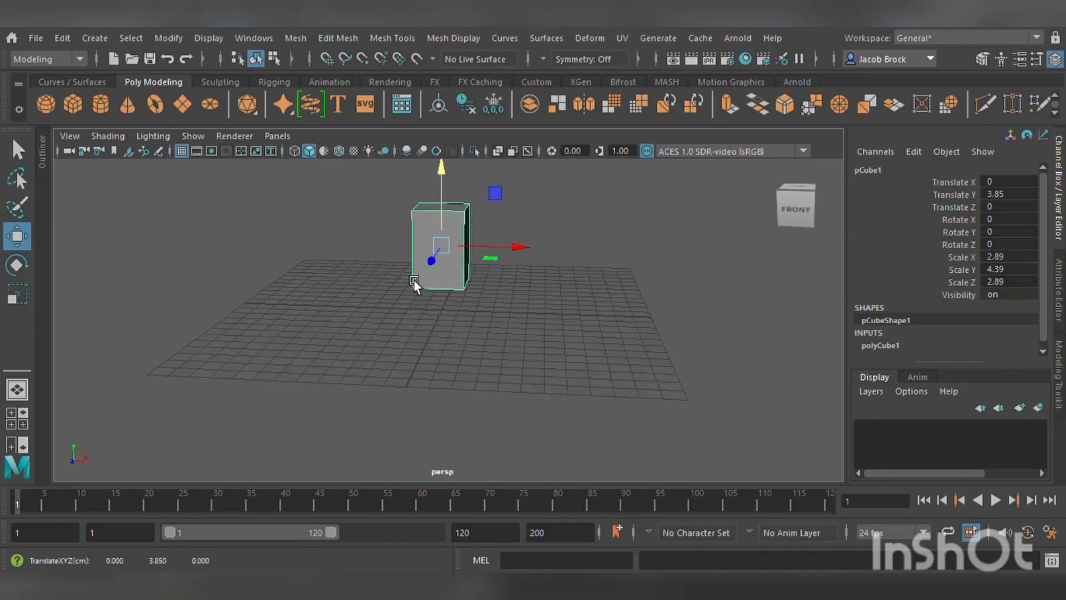
left_click(184, 153)
scroll(587, 264, "up", 5)
middle_click_drag(578, 267, 560, 426, "alt")
left_click_drag(560, 427, 578, 365, "alt")
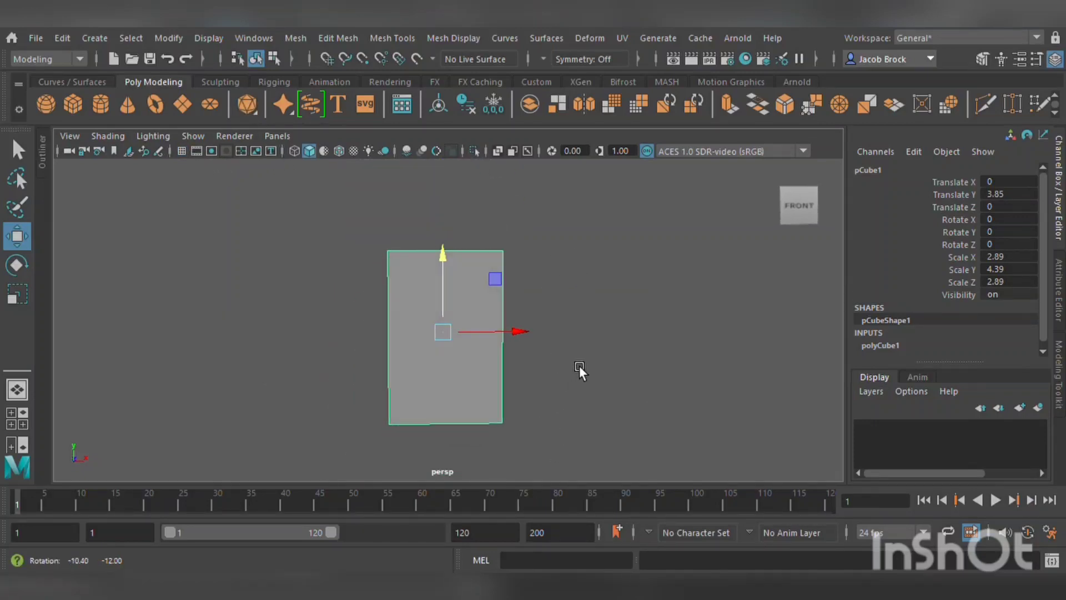
- Insert a horizontal edge loop near the top of the box with Multi-Cut
left_click(18, 293)
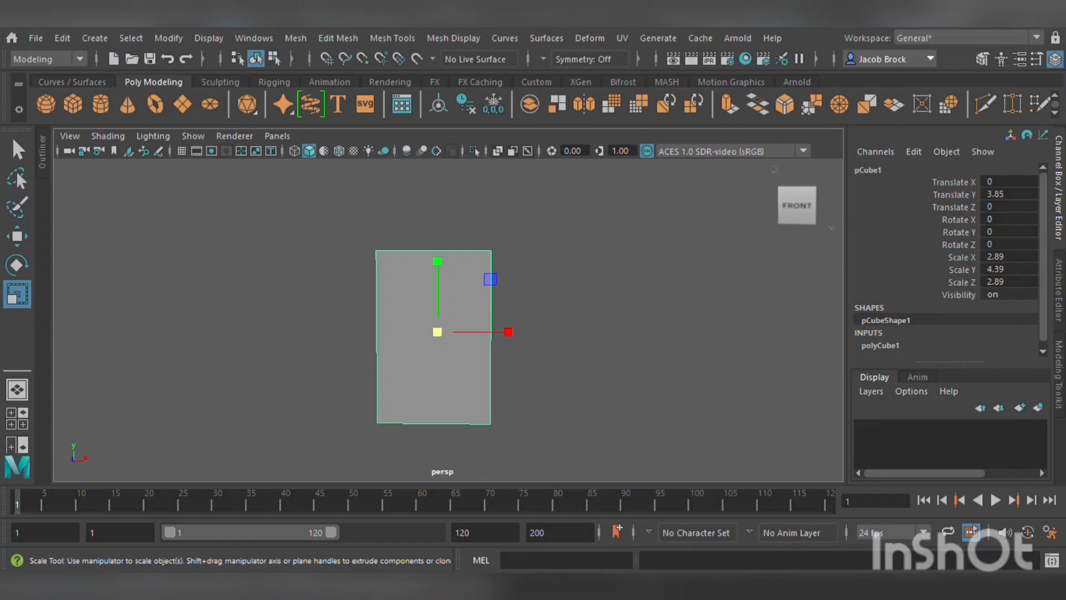
left_click(1058, 373)
scroll(939, 397, "down", 5)
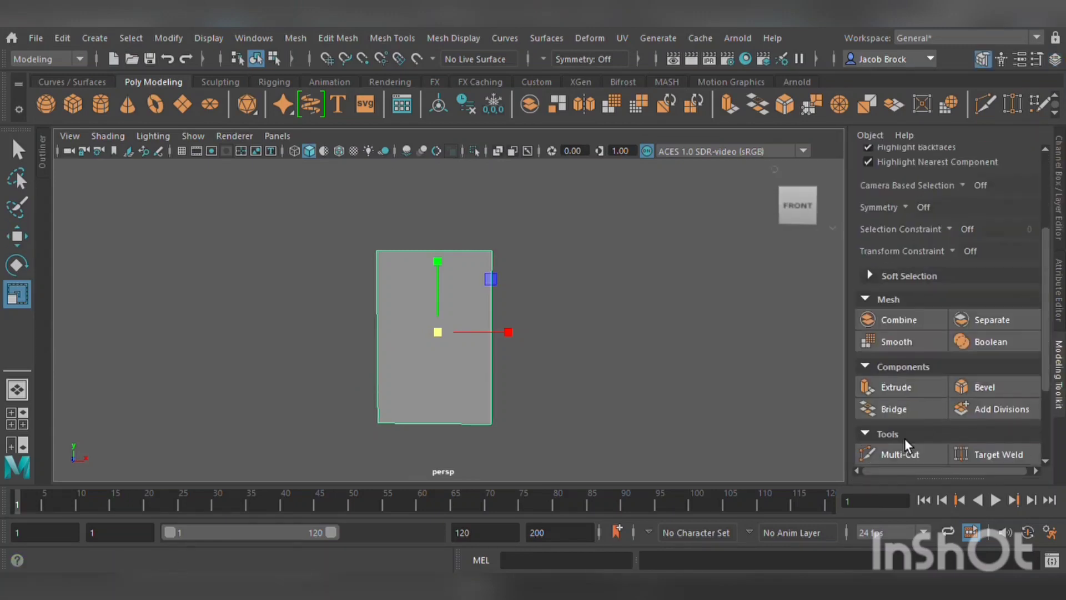
left_click(905, 453)
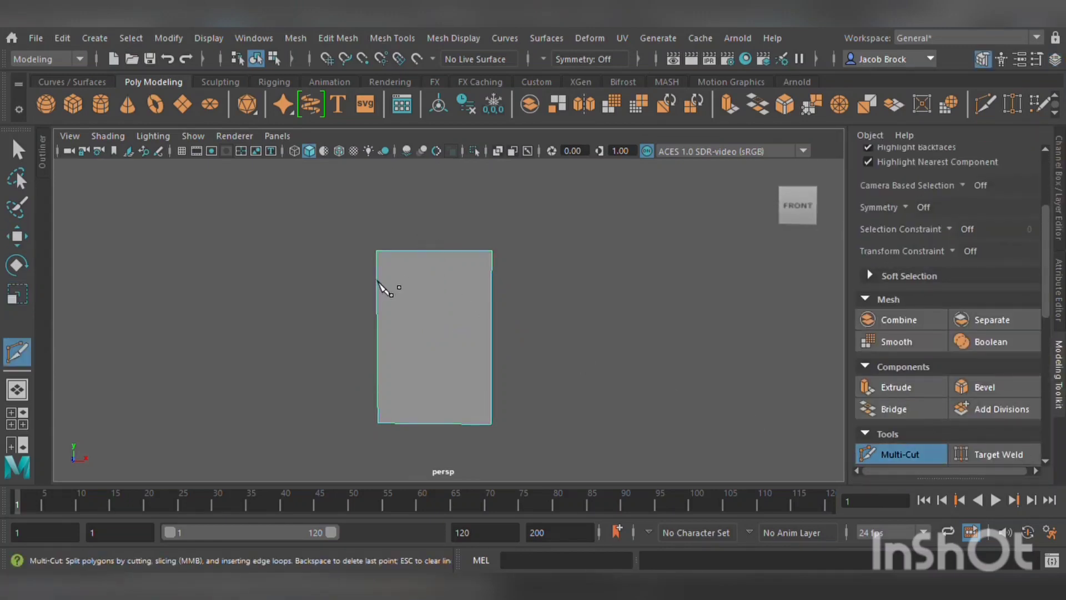
scroll(504, 266, "up", 3)
left_click(505, 229)
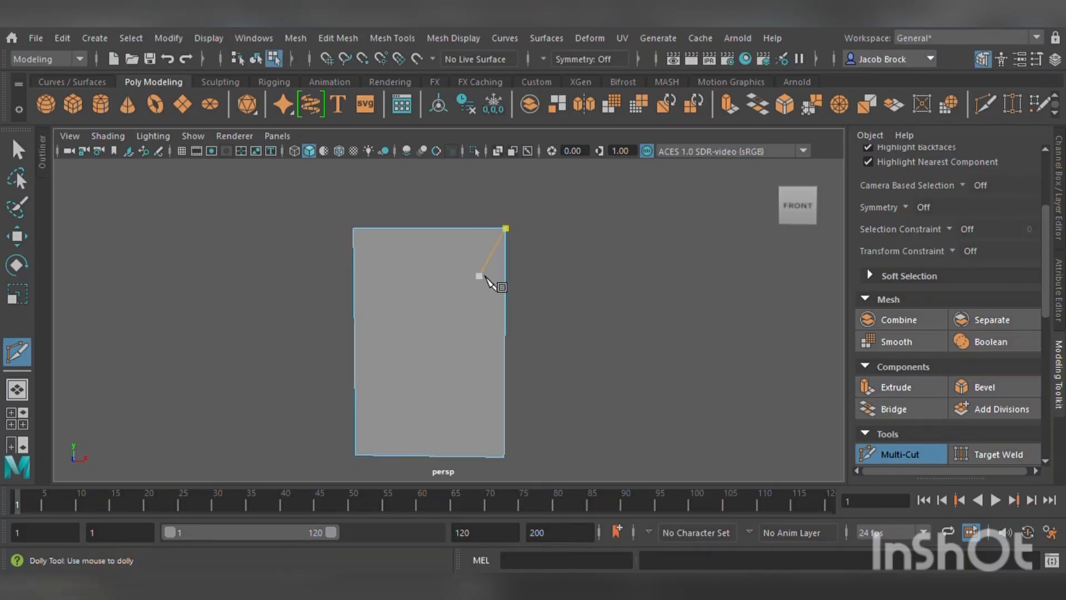
left_click(514, 256, "ctrl")
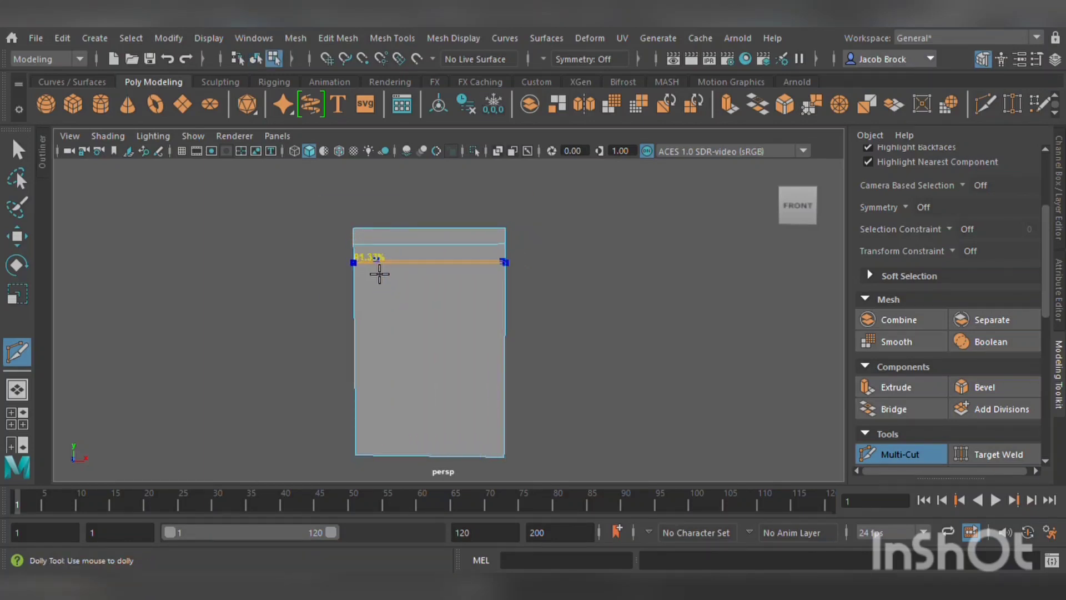
- Insert a vertical edge loop near each side of the box's front and a horizontal edge loop around mid-height
left_click(383, 259, "ctrl")
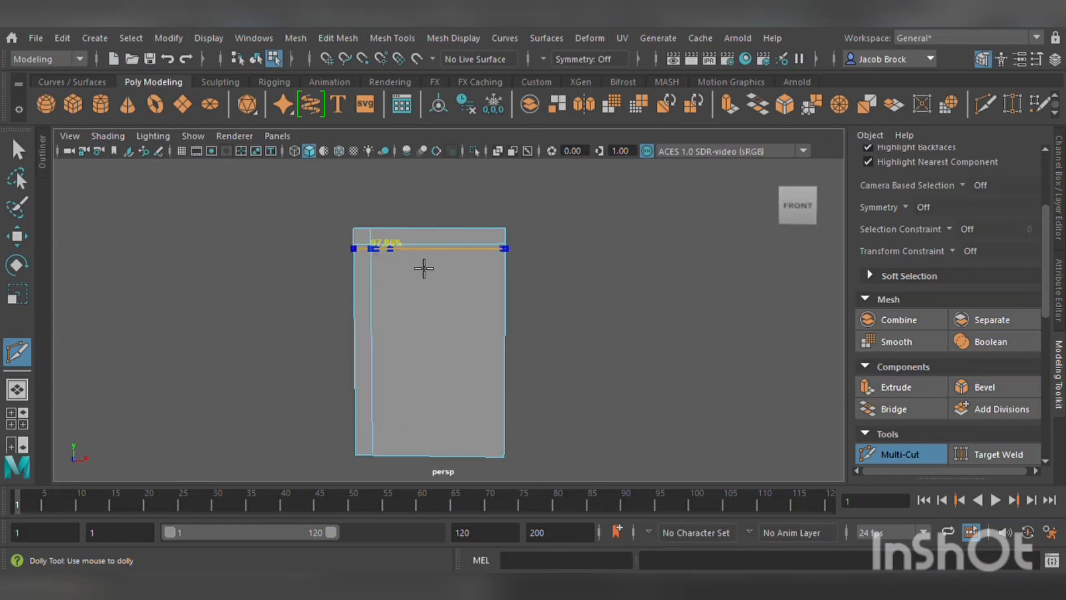
left_click(503, 255, "ctrl")
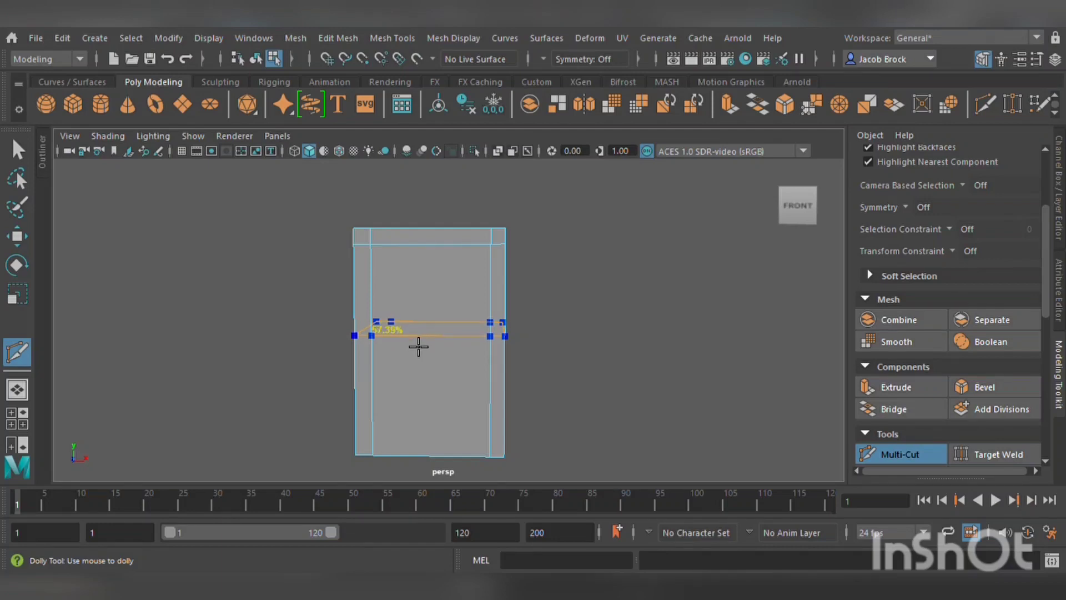
left_click(419, 349, "ctrl")
key("w")
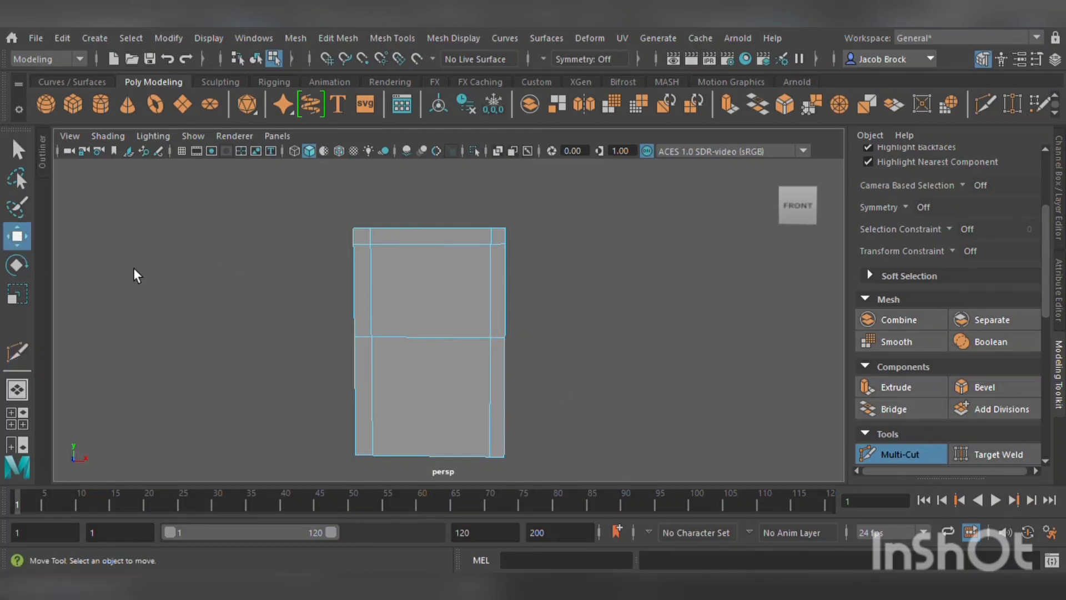
- Try extruding the large upper central face on the box's front, and undo the extrusion
left_click(447, 279)
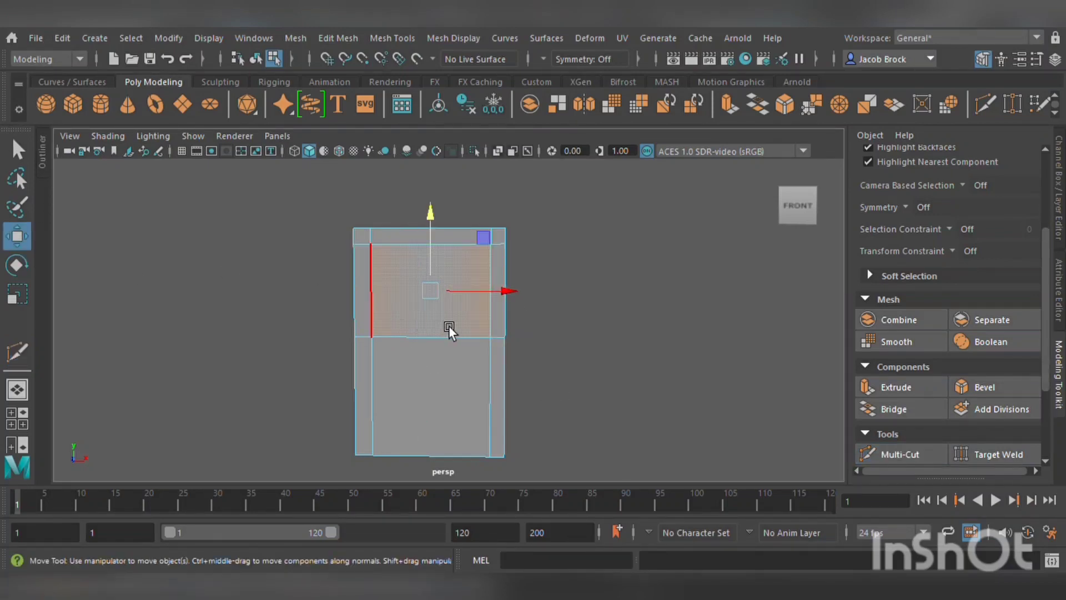
left_click_drag(449, 326, 97, 289, "alt")
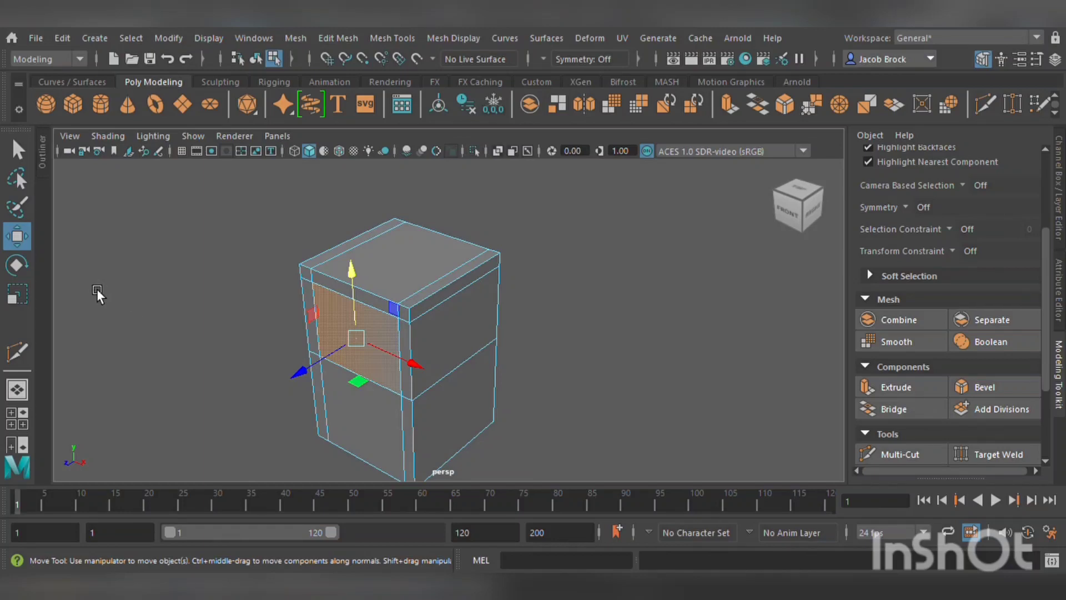
left_click(247, 324)
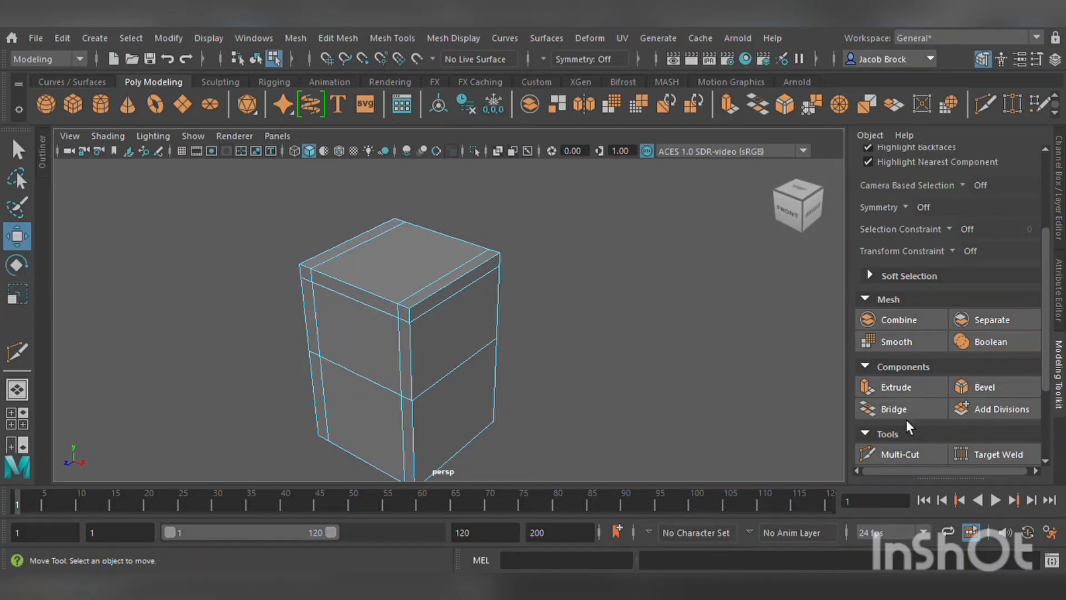
left_click(370, 361)
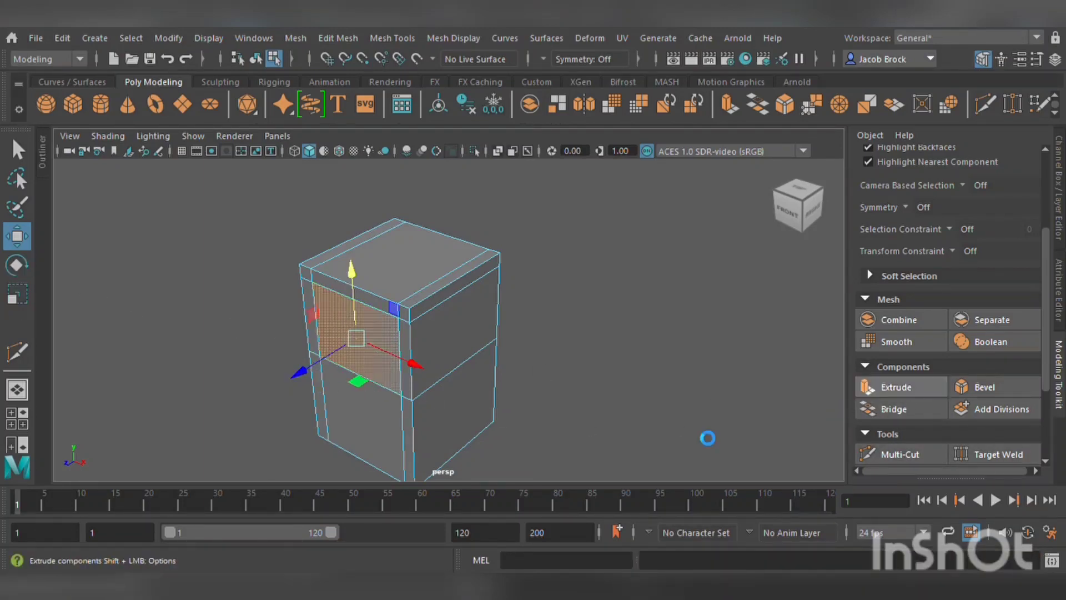
left_click(889, 387)
left_click_drag(317, 375, 386, 345)
key("ctrl+z")
key("ctrl+z")
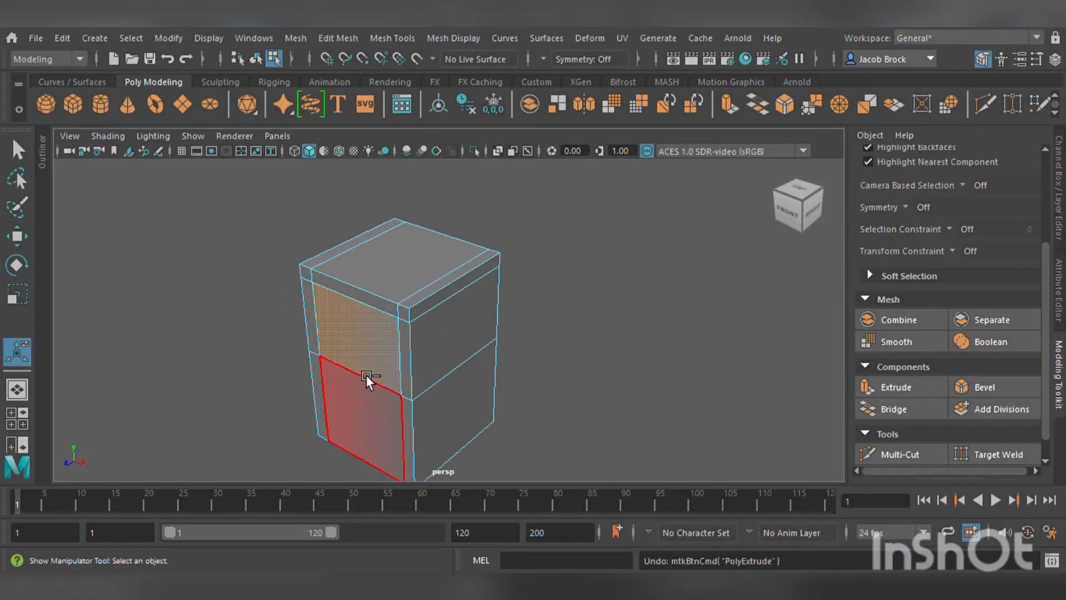
- Extrude the large upper central front face slightly inward to form a shallow recess
left_click(376, 367)
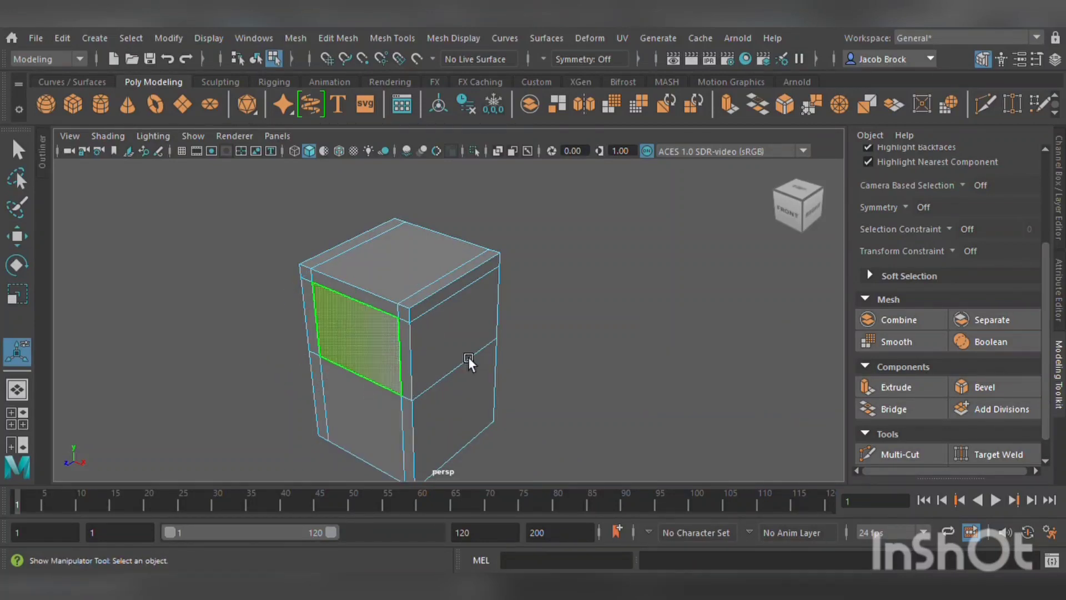
left_click(908, 391)
left_click_drag(333, 365, 342, 360)
left_click(255, 288)
- Insert two closely spaced horizontal edge loops just below the front recess and one vertical loop near the center with Multi-Cut
left_click_drag(255, 294, 303, 316, "alt")
scroll(380, 305, "up", 5)
scroll(383, 309, "down", 2)
middle_click_drag(417, 361, 445, 233, "alt")
left_click_drag(476, 266, 489, 254, "alt")
left_click(917, 382)
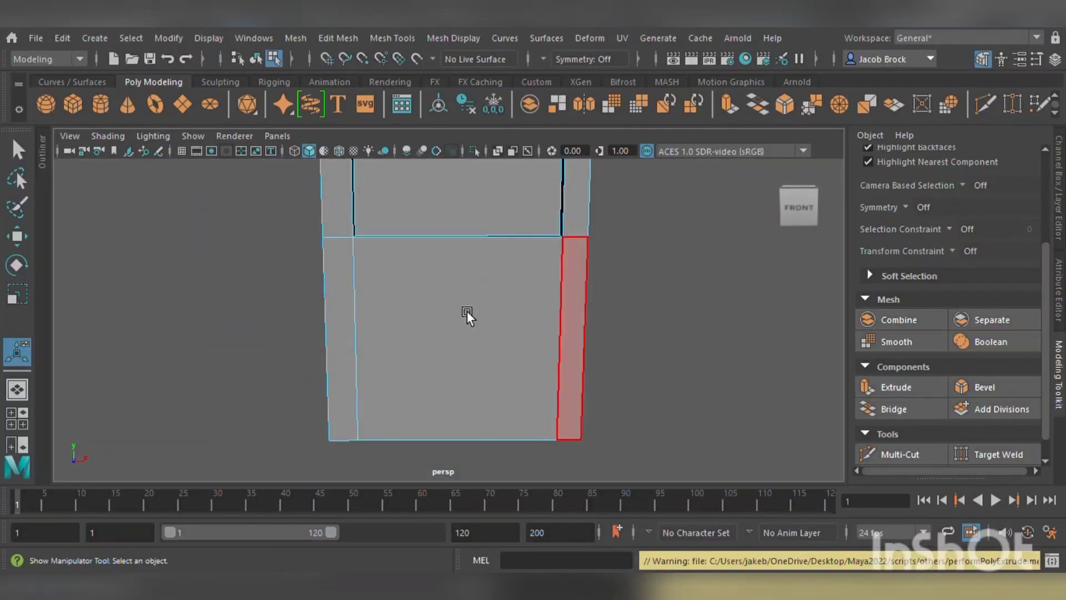
left_click(900, 452)
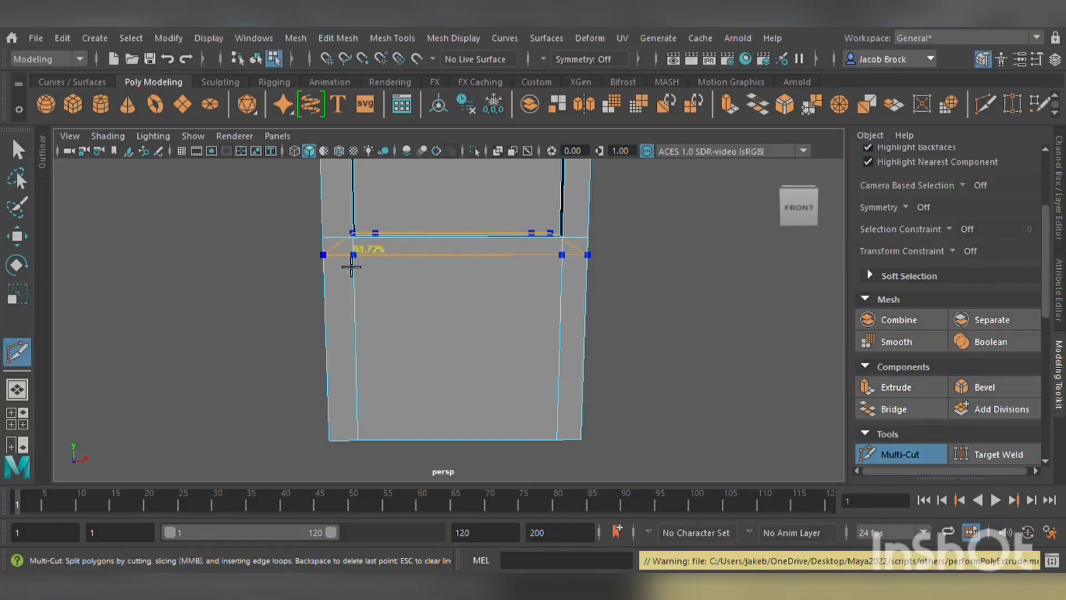
left_click(351, 268, "ctrl")
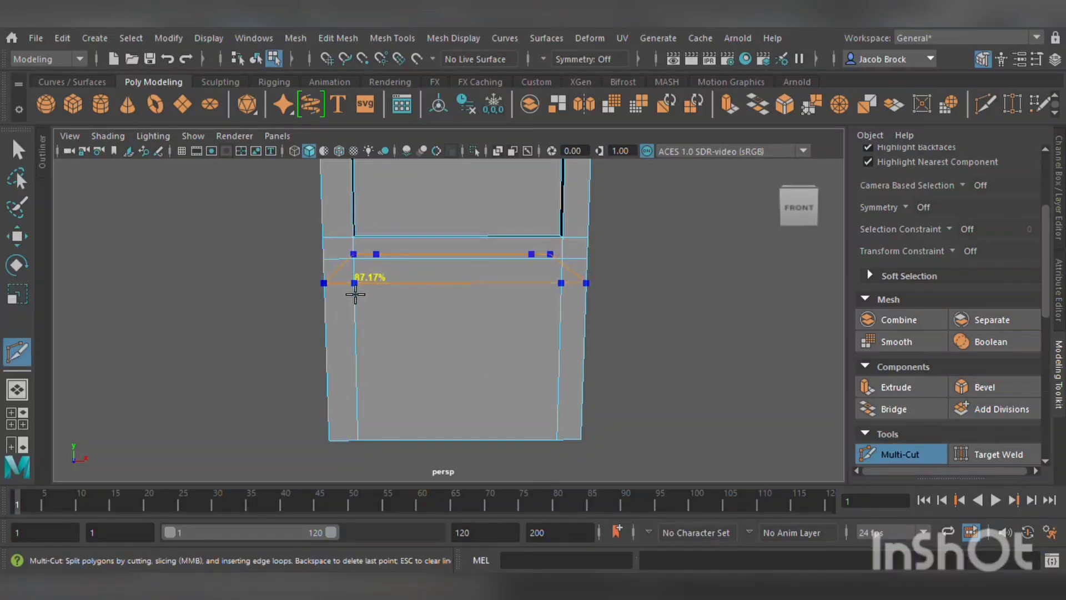
left_click(356, 294, "ctrl")
left_click(473, 282, "ctrl")
left_click(472, 283)
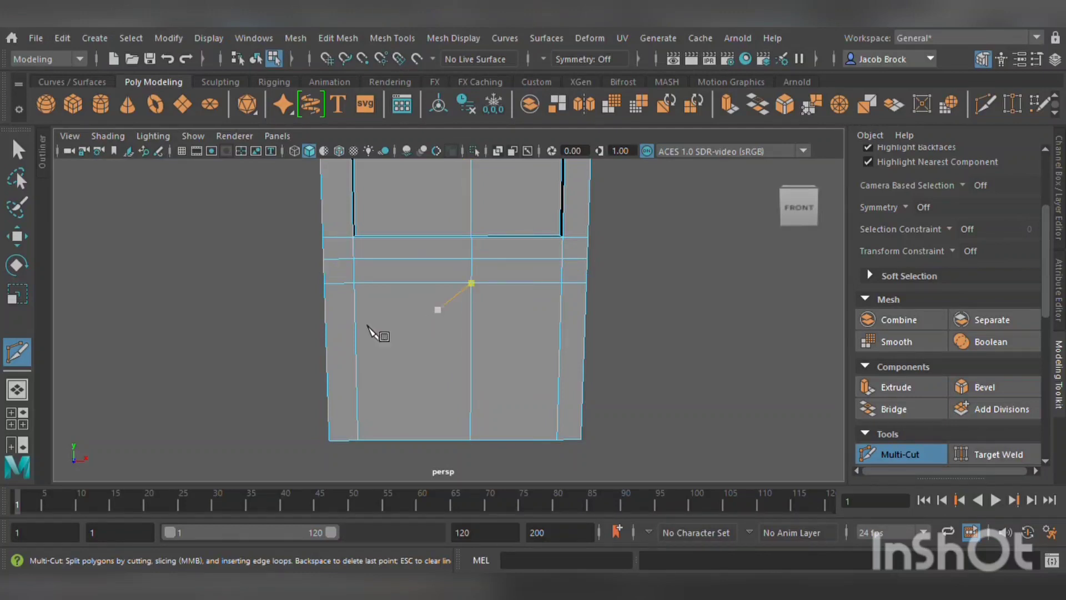
- Extrude the narrow face left of center between the two new horizontal loops on the front slightly inward
left_click(19, 238)
left_click(427, 271)
left_click_drag(432, 288, 451, 339, "alt")
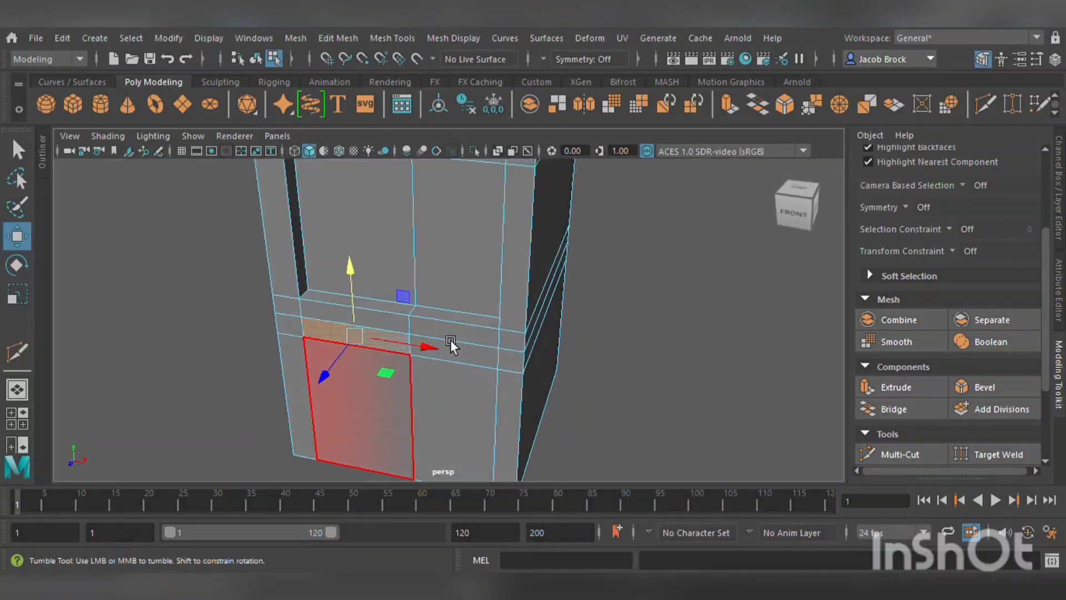
left_click(895, 388)
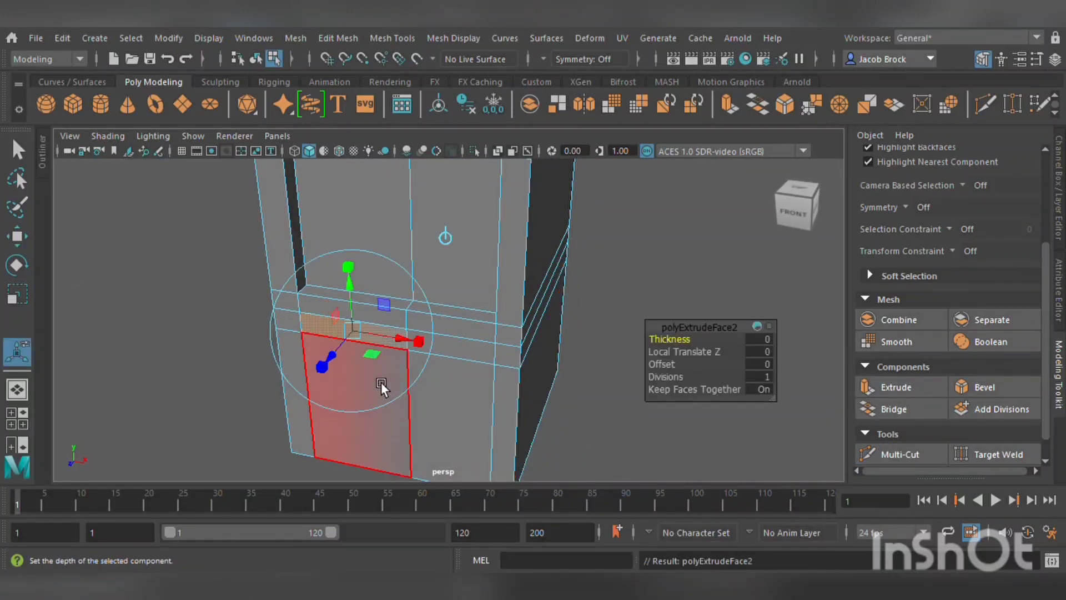
left_click_drag(345, 356, 355, 354)
left_click(243, 351)
- Insert two horizontal edge loops on the box's back with Multi-Cut, one just above the middle loops and one near the bottom
left_click_drag(243, 351, 648, 312, "alt")
middle_click_drag(648, 311, 580, 433, "alt")
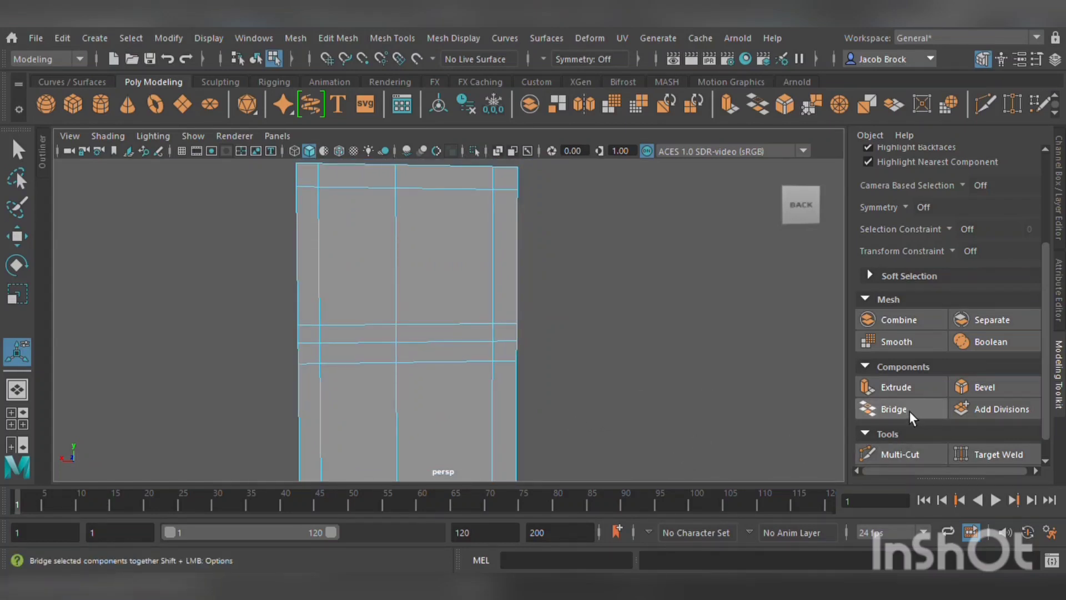
left_click(17, 294)
left_click(389, 273)
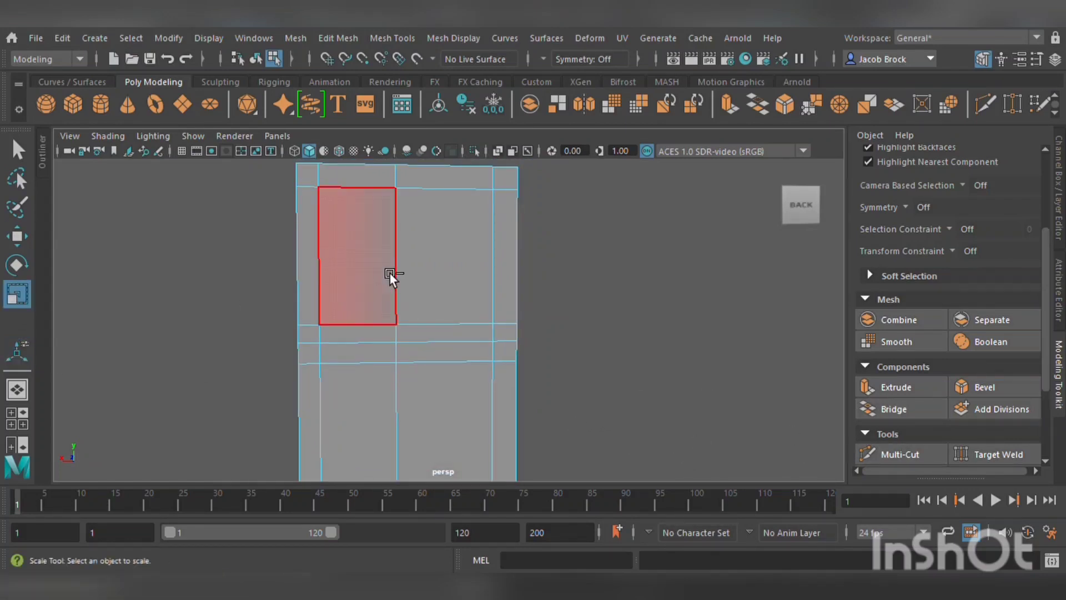
left_click(898, 453)
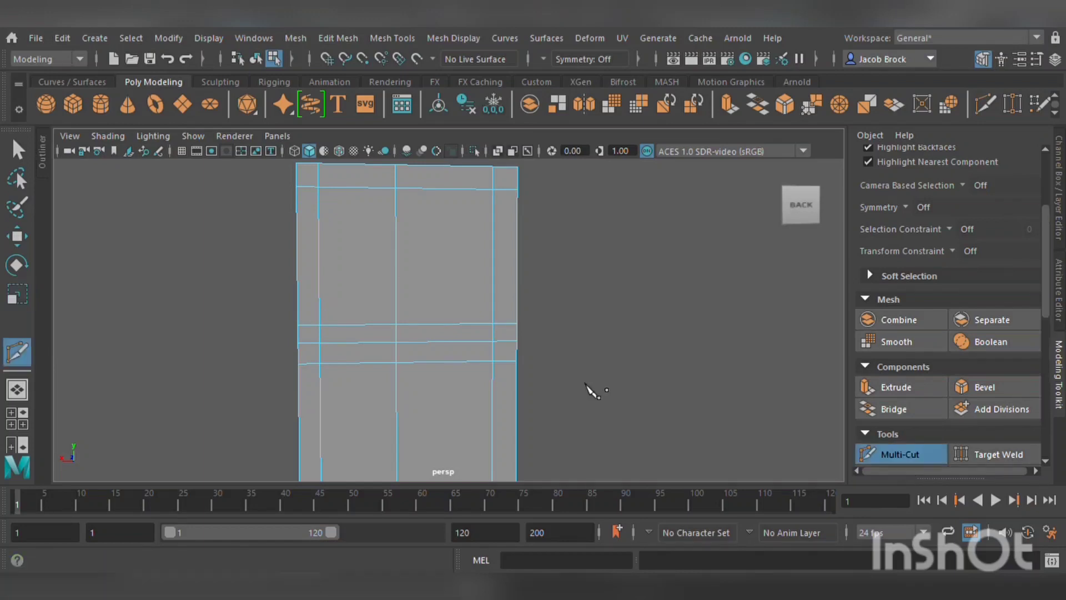
left_click(414, 315, "ctrl")
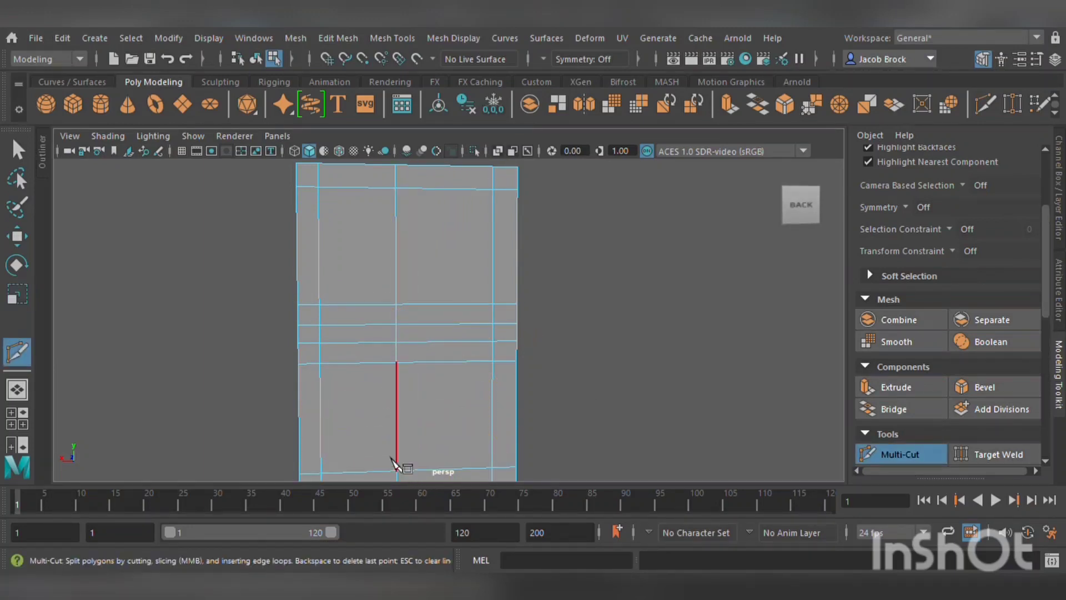
key("w")
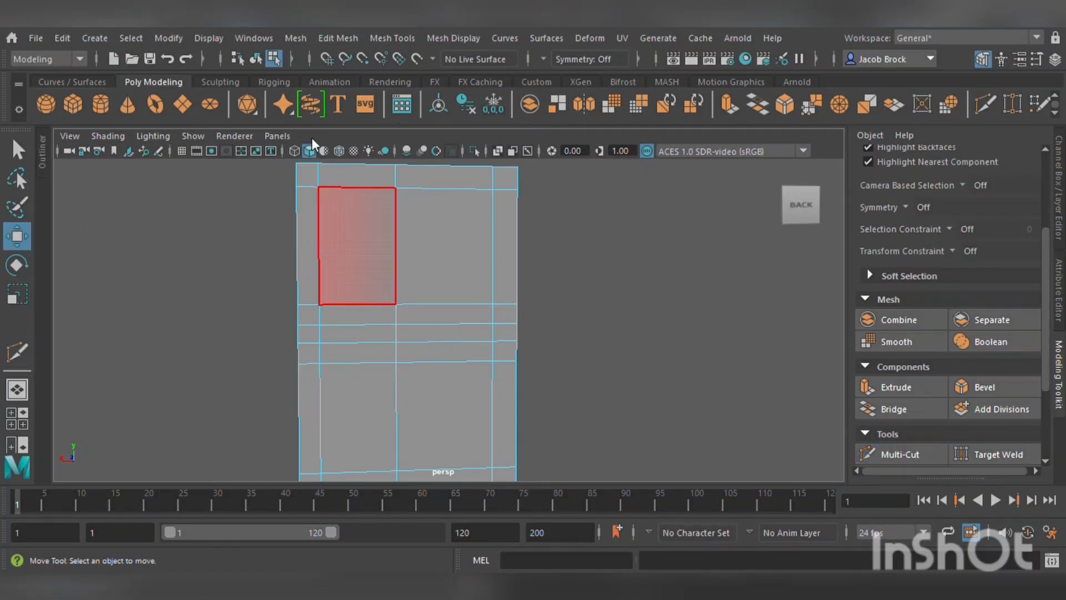
- Delete the upper central vertical edge segment in the back's middle band and the three horizontal edges to its right
left_click(418, 259)
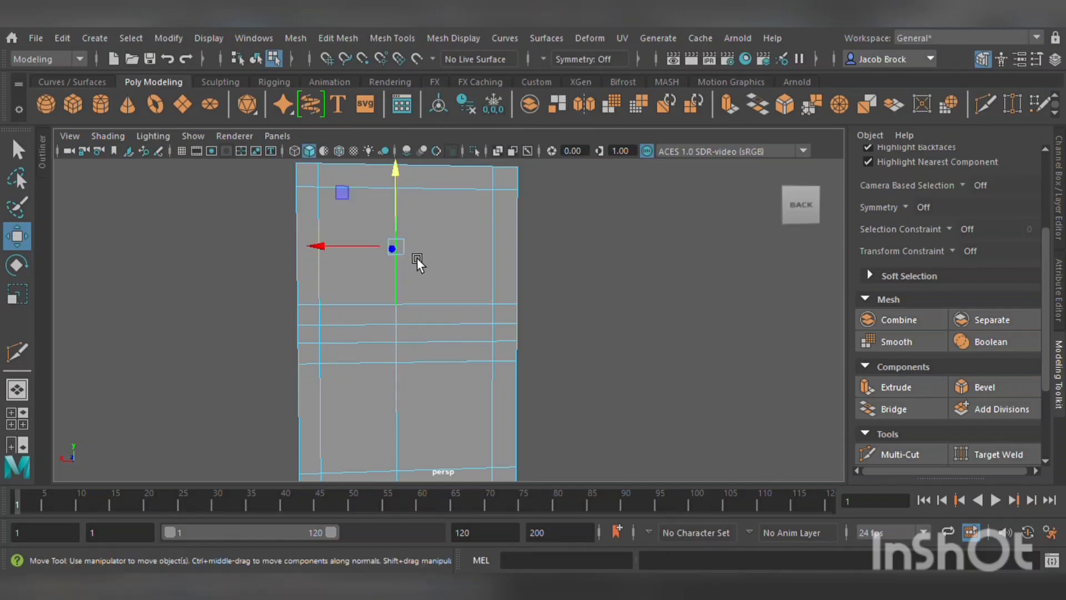
left_click(410, 319)
key("Delete")
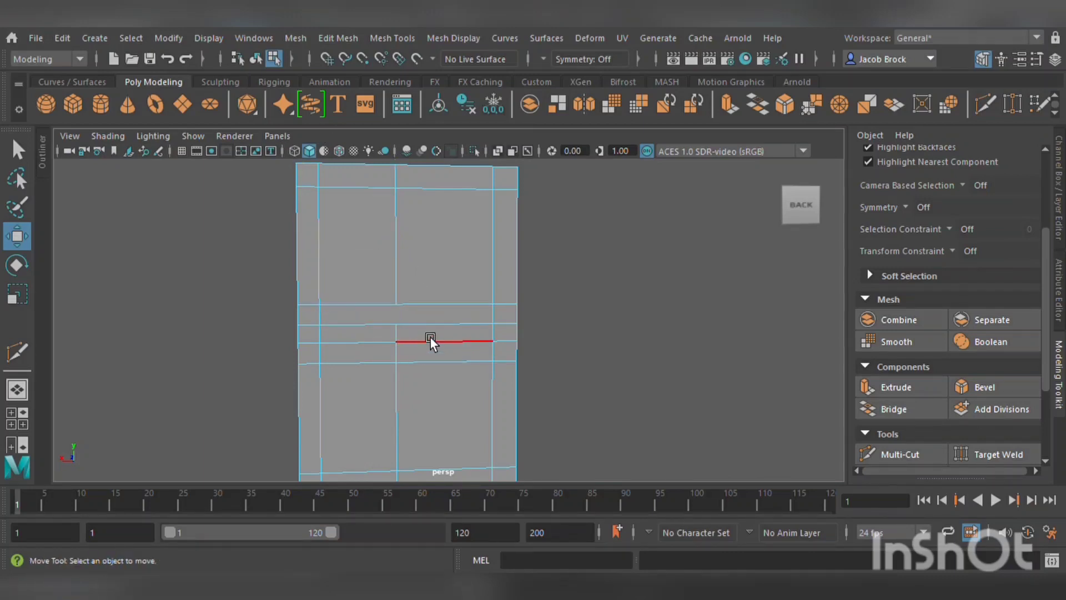
left_click(437, 325)
key("Delete")
left_click(431, 343)
key("Delete")
left_click(428, 364)
key("Delete")
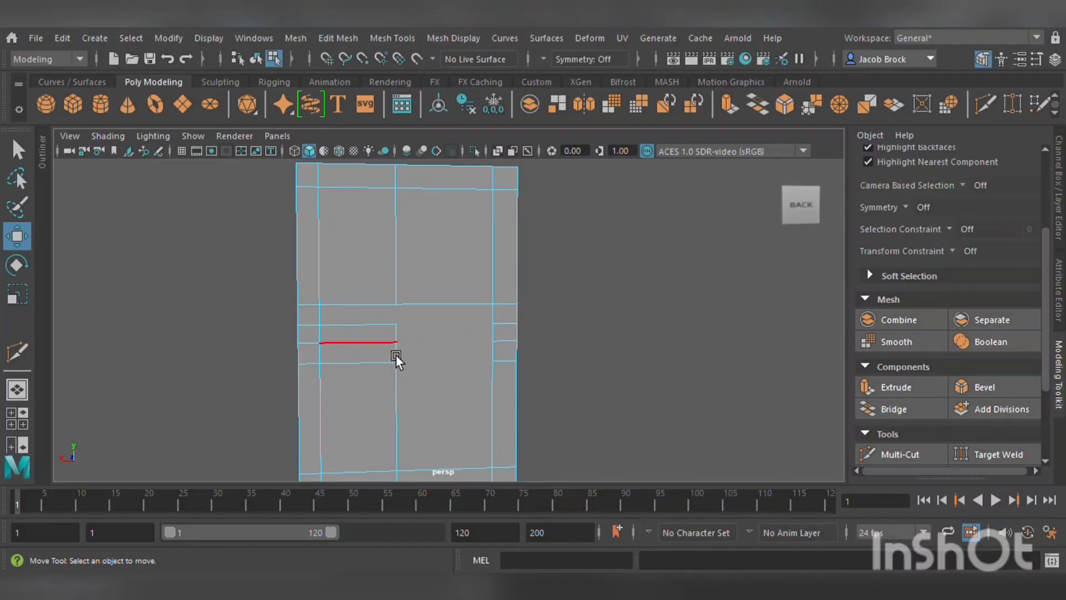
- Delete the remaining vertical edge and the horizontal edges to its left in the back's middle, leaving one large lower panel face
left_click(396, 349)
key("Delete")
left_click(403, 330)
key("Delete")
left_click(409, 357)
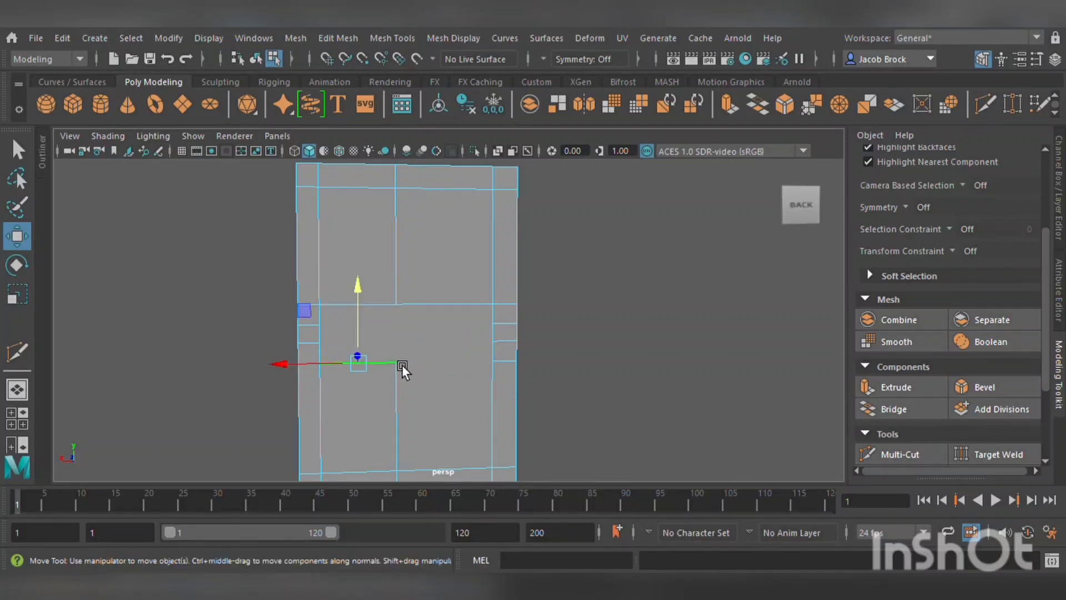
key("Delete")
- Extrude the large lower face on the box's back inward with a Local Translate Z of -0.205
scroll(438, 327, "down", 3)
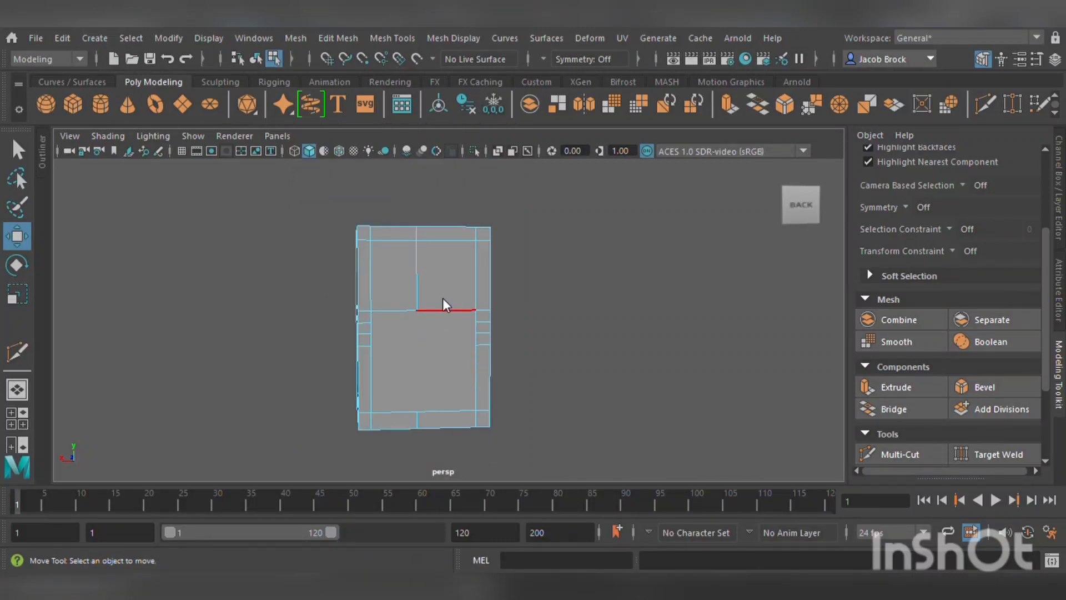
right_click_drag(469, 201, 459, 267)
left_click(447, 352)
scroll(538, 388, "up", 3)
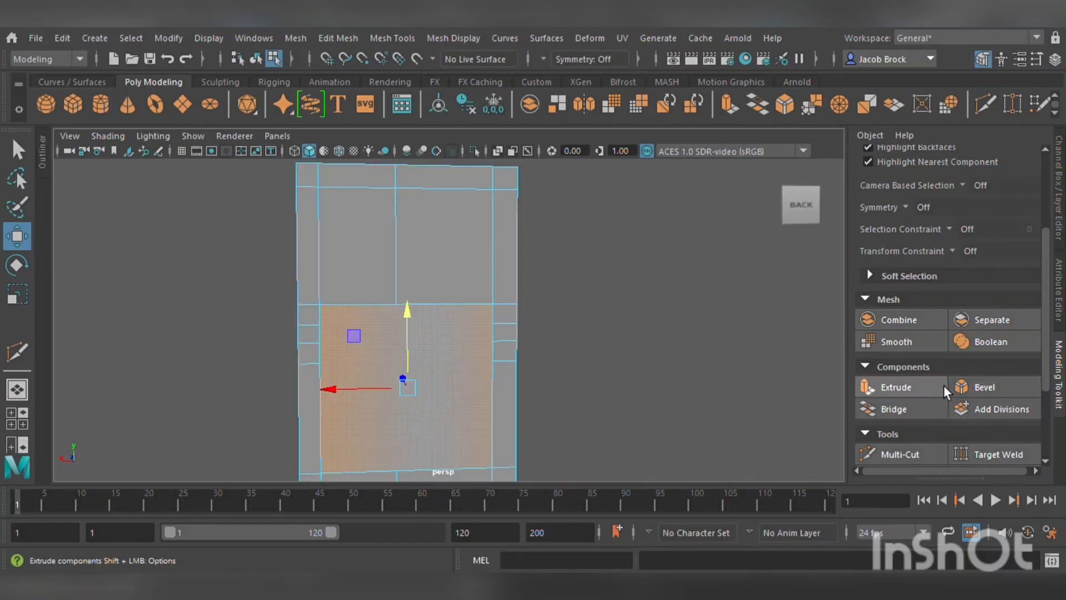
left_click(932, 392)
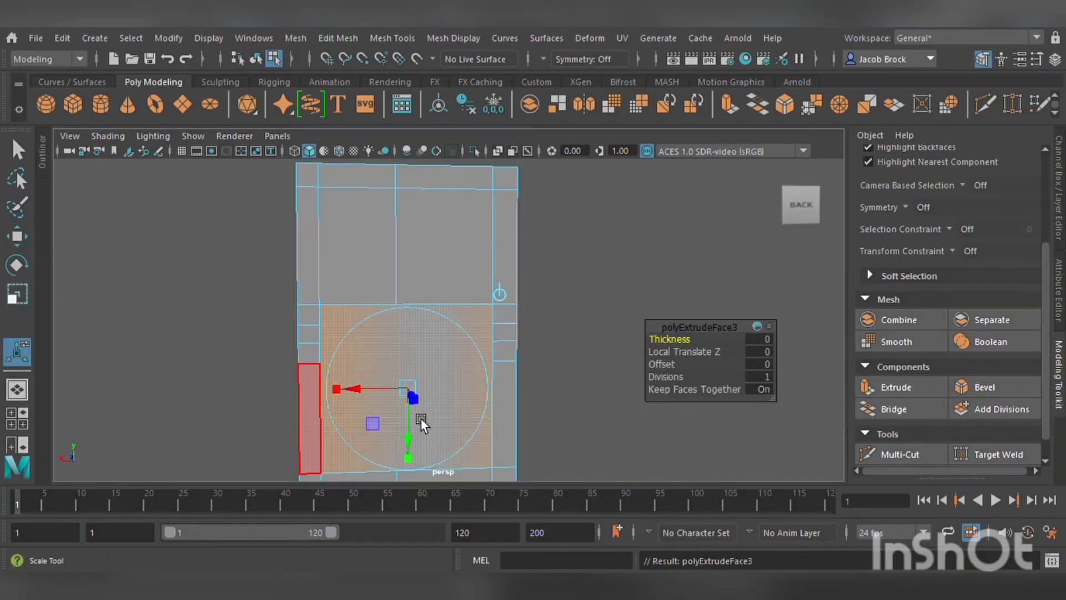
left_click_drag(421, 418, 474, 442, "alt")
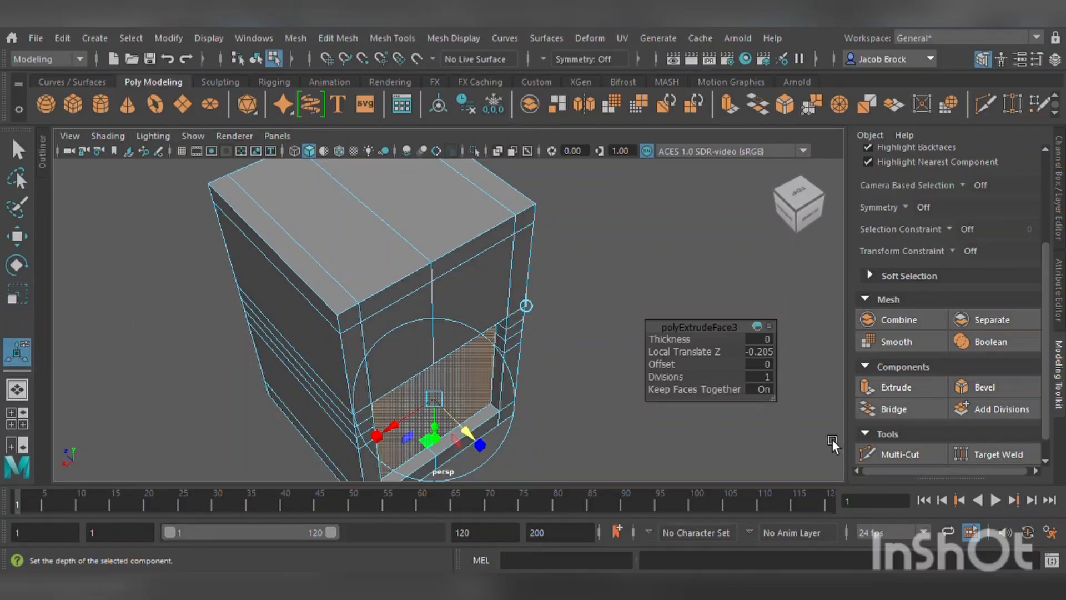
- Extrude the recessed back face again and scale it down slightly to leave a thin border around it
left_click(895, 387)
key("r")
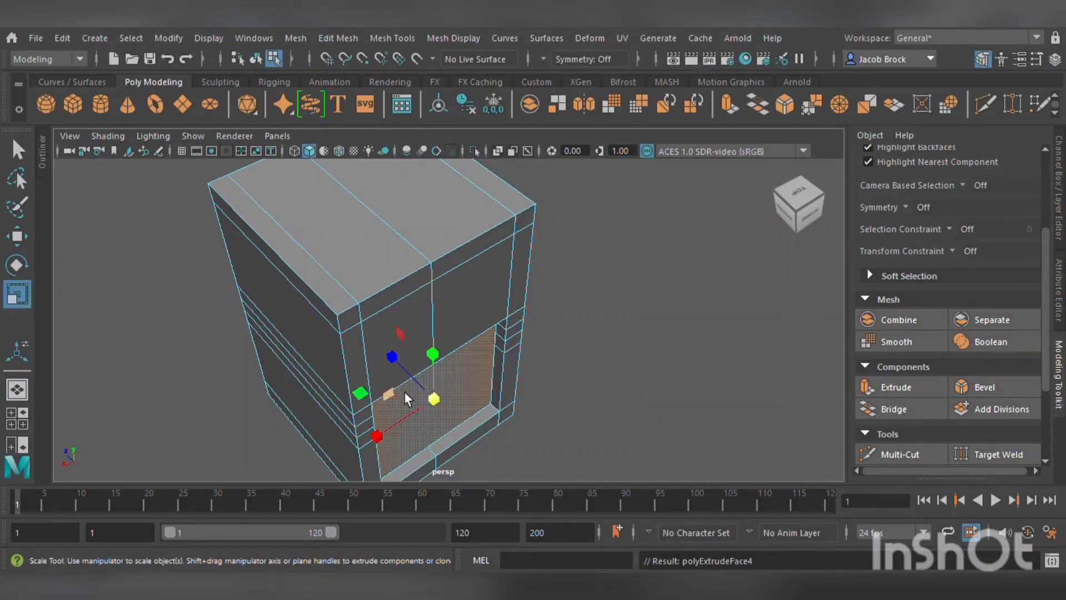
left_click_drag(441, 401, 399, 375)
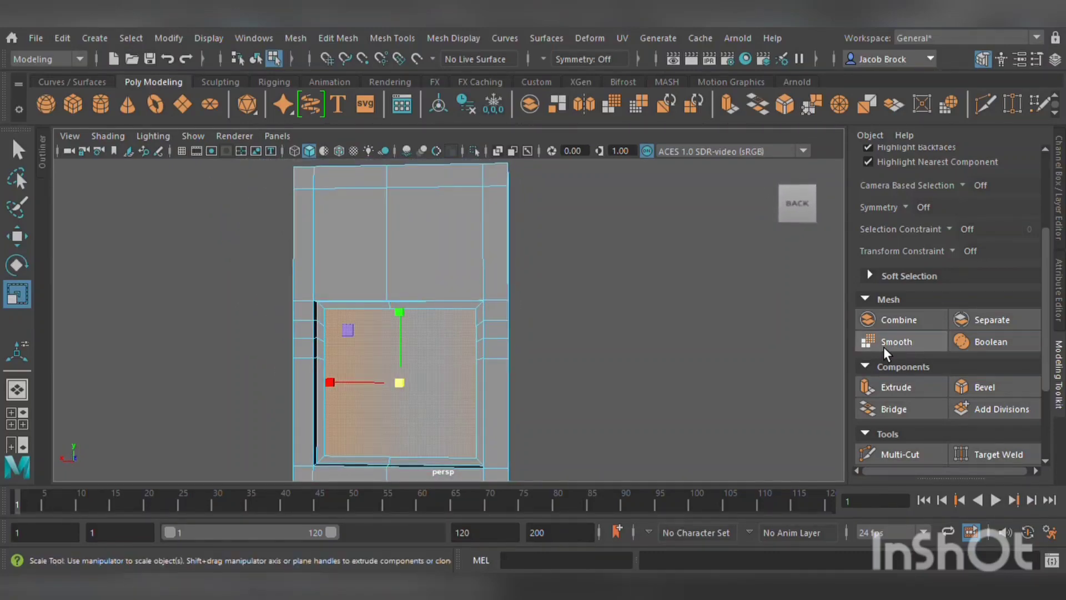
- Extrude the inset back face outward until it is about flush with the surrounding surface, forming a raised door panel in the recess
left_click(896, 387)
left_click_drag(644, 369, 544, 373, "alt")
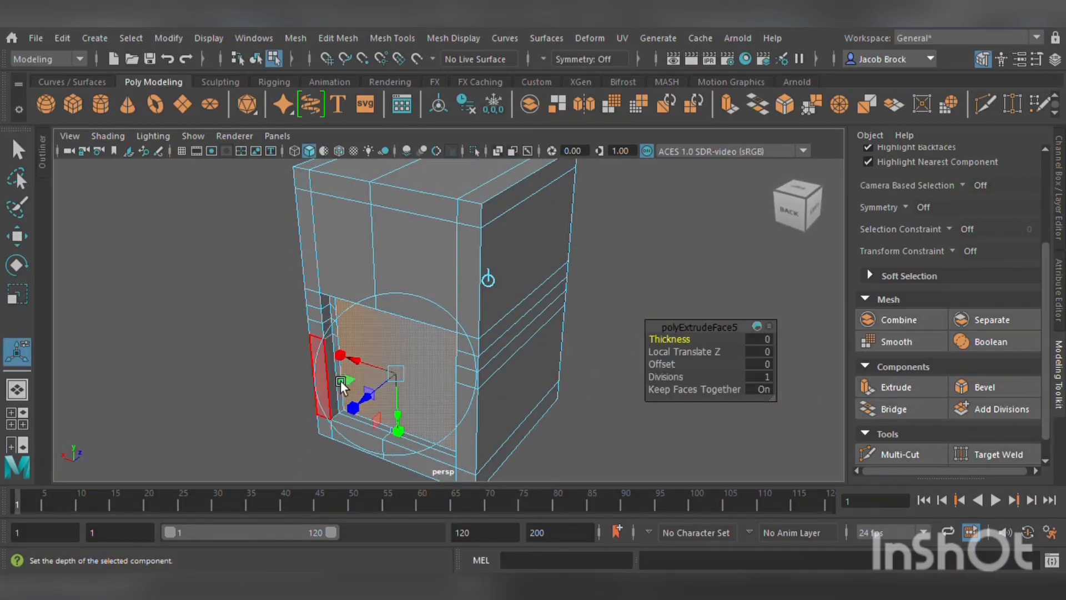
left_click_drag(381, 402, 371, 410)
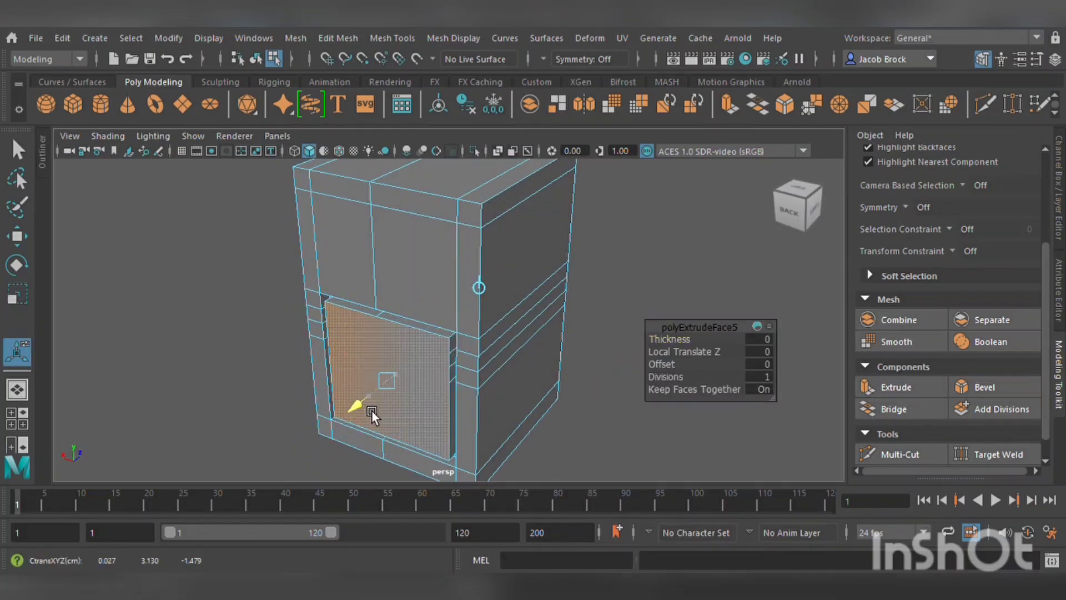
left_click(626, 421)
- Insert supporting edge loops with Multi-Cut around the groove of the back panel and vertically beside the center edge
left_click_drag(625, 421, 714, 421, "alt")
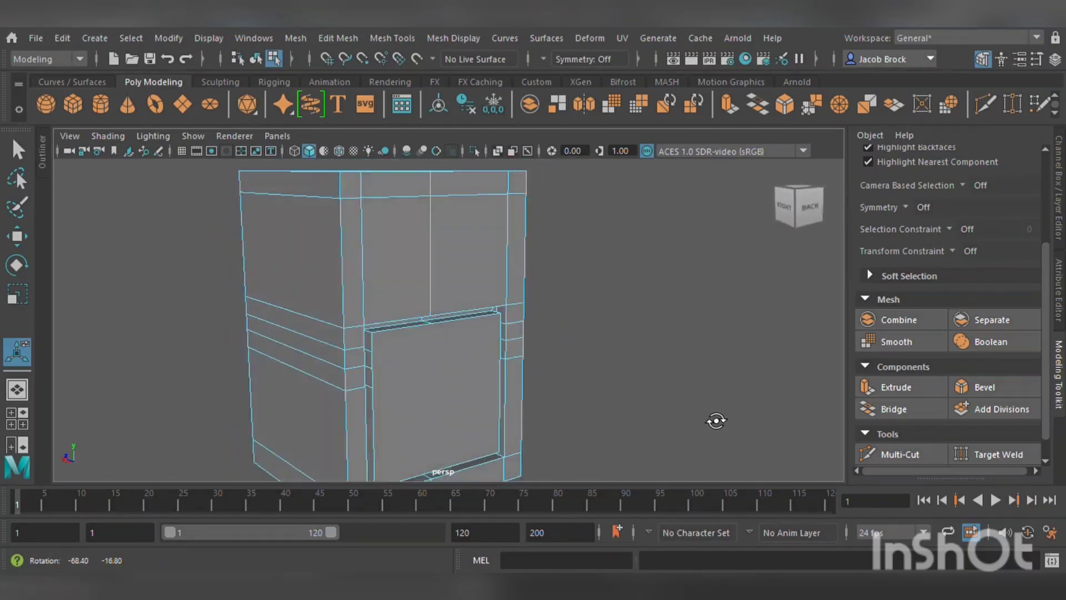
scroll(595, 368, "up", 5)
left_click_drag(705, 369, 780, 356, "alt")
left_click(914, 455)
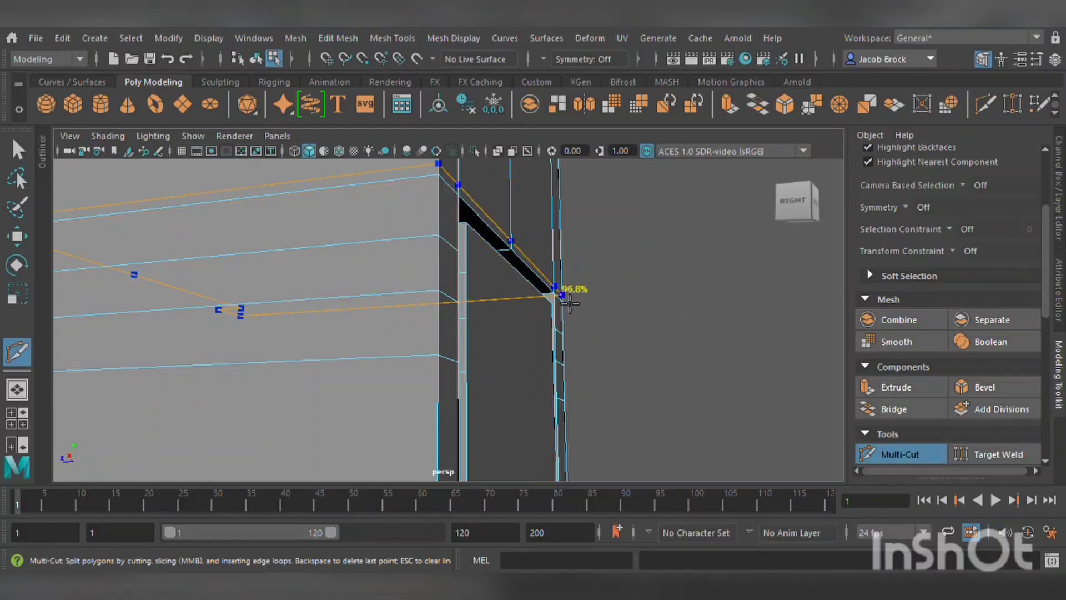
left_click_drag(592, 321, 444, 311, "alt")
left_click_drag(523, 334, 538, 316, "alt")
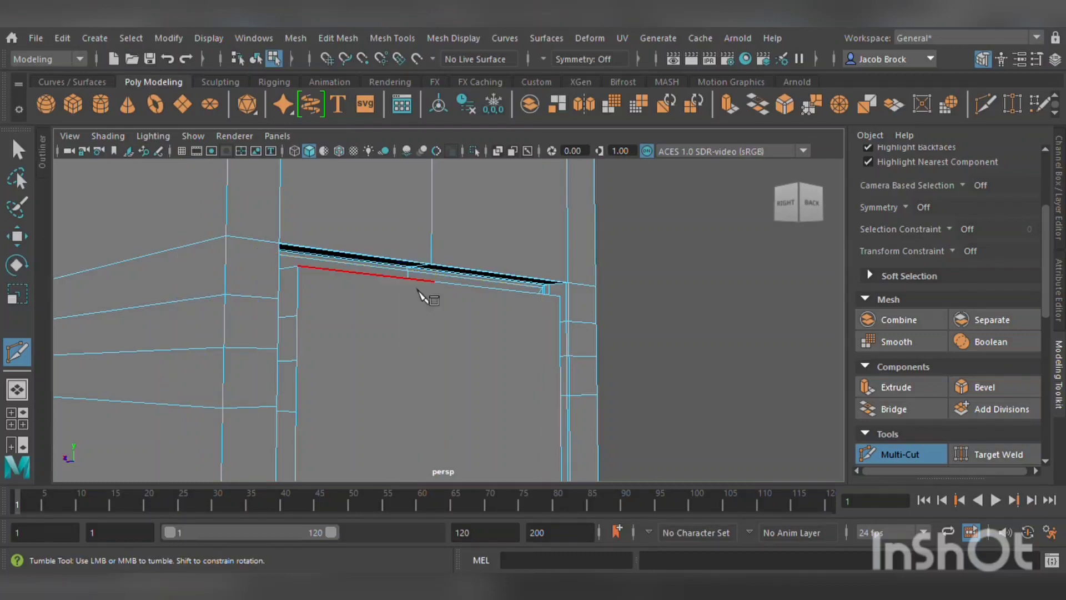
left_click_drag(447, 291, 448, 305, "alt")
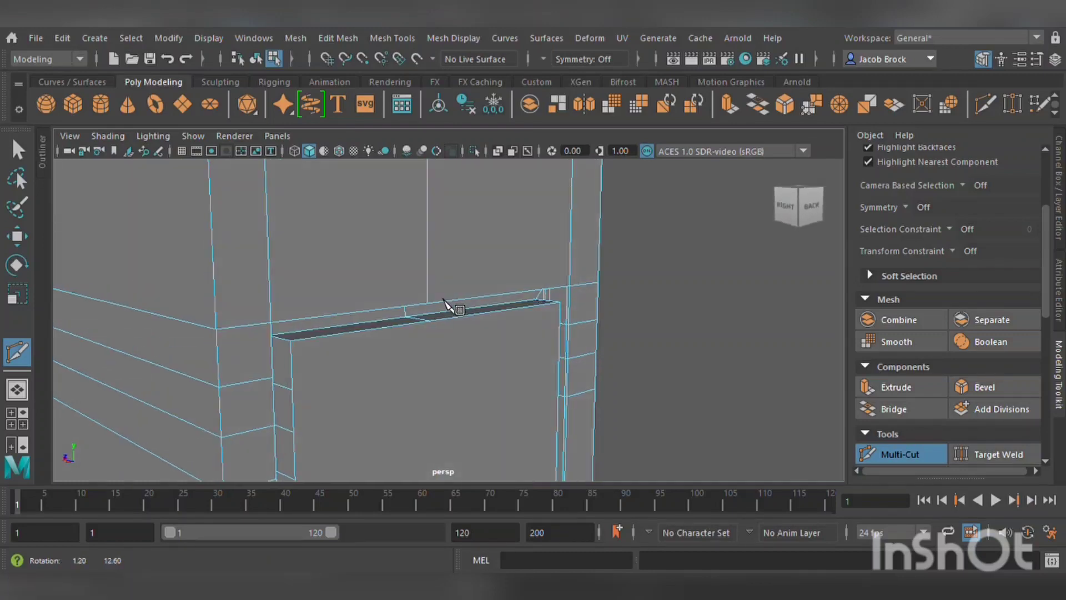
left_click(425, 327, "ctrl")
left_click(426, 328, "ctrl")
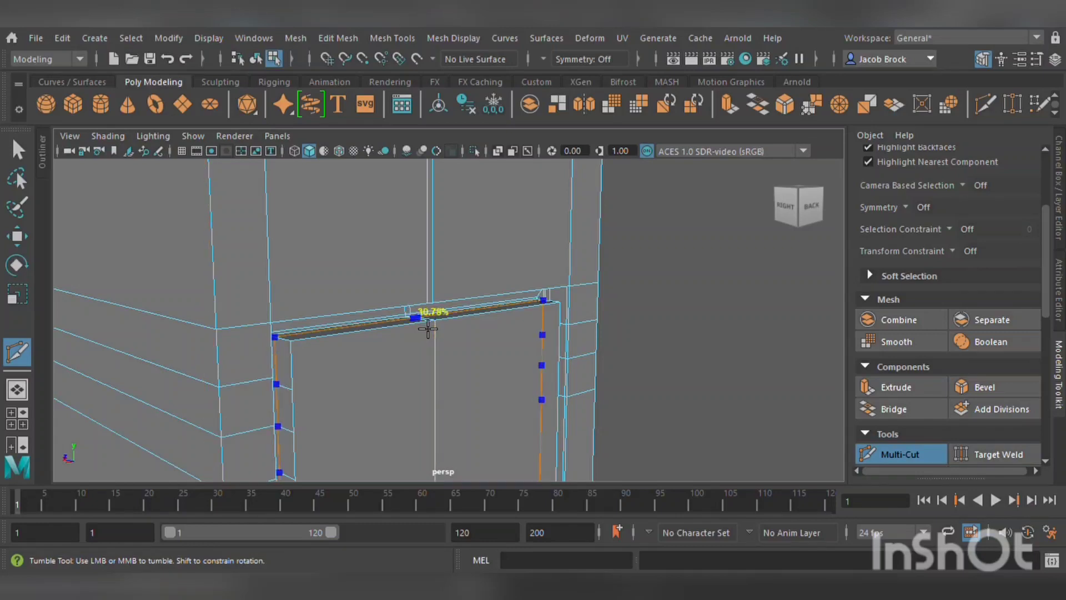
left_click(443, 332, "ctrl")
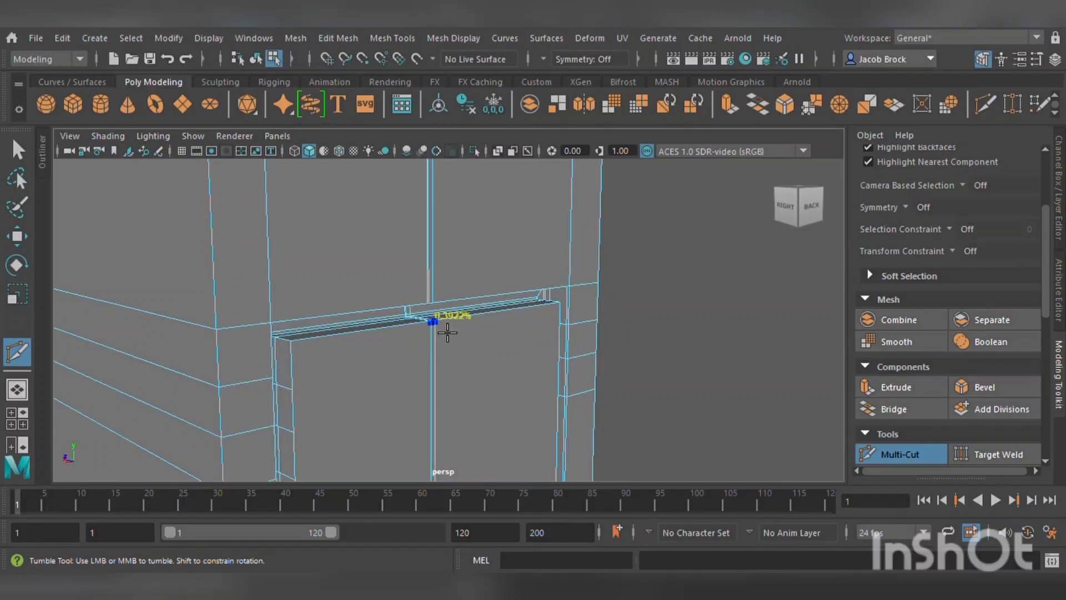
- Preview the smoothed mesh to examine the back panel's edges, and return to the unsmoothed display
left_click_drag(398, 335, 333, 385, "alt")
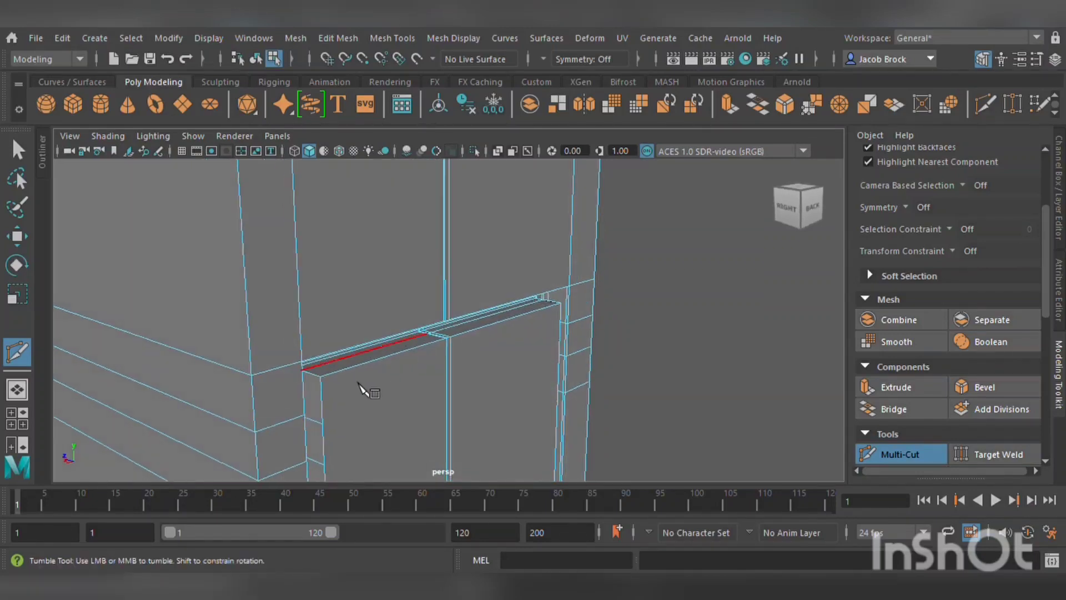
left_click(321, 378)
key("Escape")
key("3")
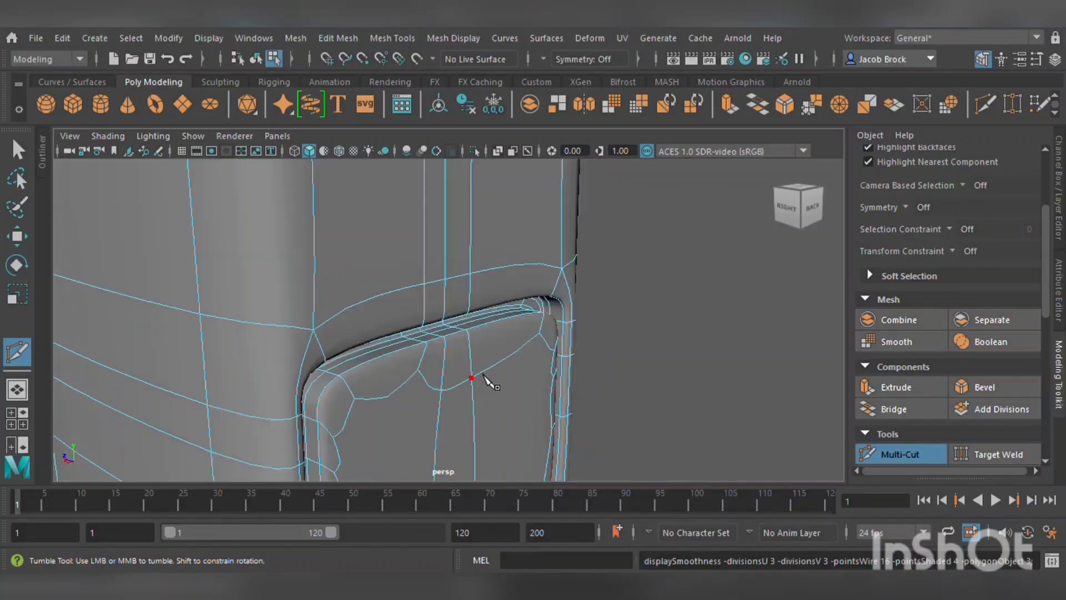
scroll(485, 378, "down", 5)
left_click_drag(583, 370, 540, 362, "alt")
key("1")
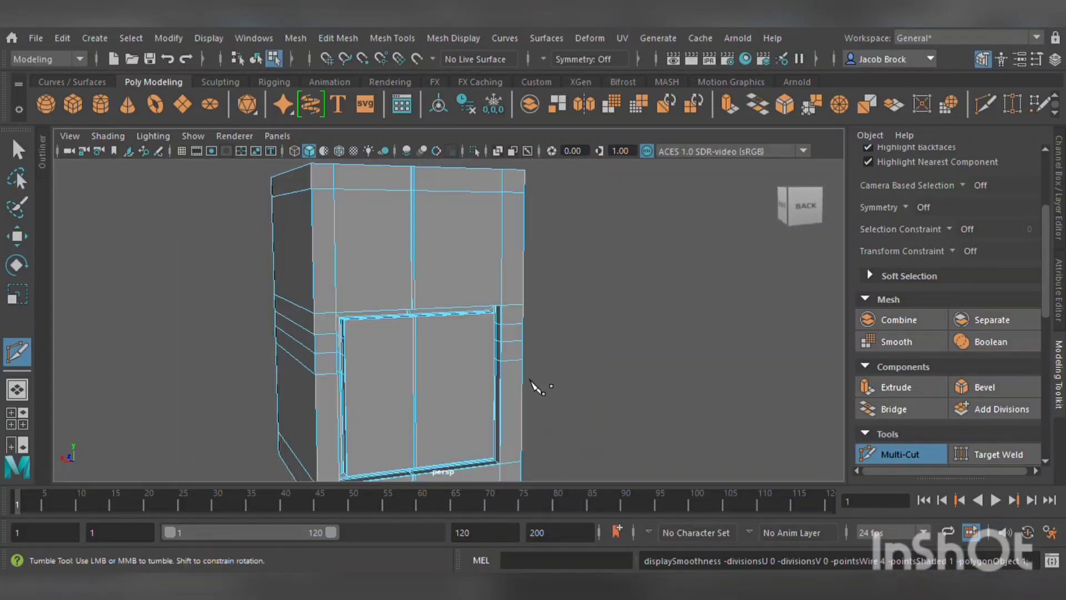
- Insert another edge loop with Multi-Cut at the lower part of the back panel's groove
left_click_drag(467, 372, 548, 355, "alt")
scroll(548, 355, "up", 6)
middle_click_drag(519, 381, 481, 312, "alt")
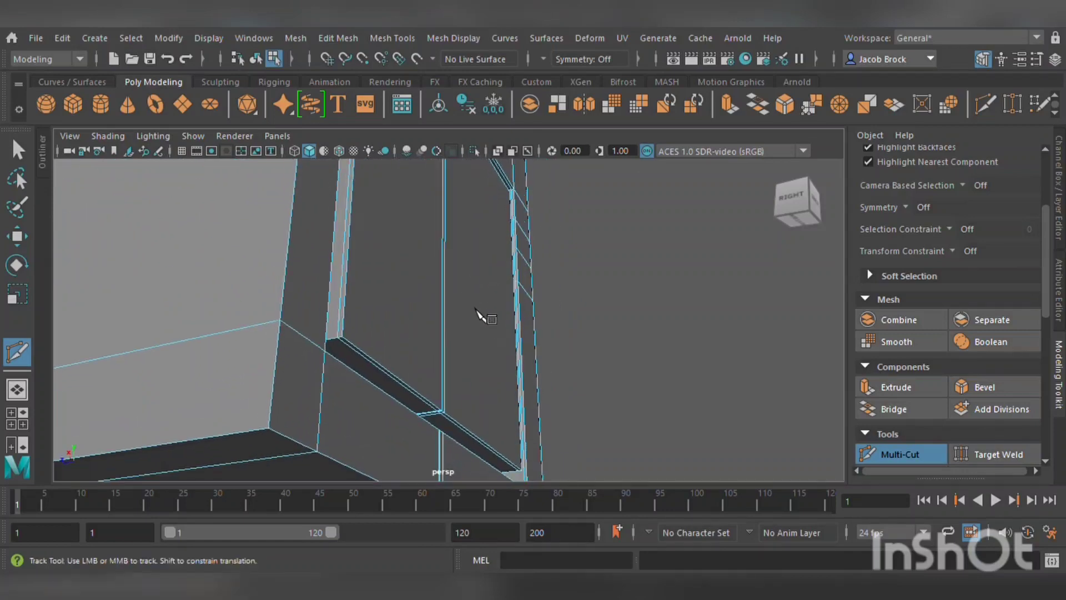
left_click_drag(481, 345, 464, 357, "alt")
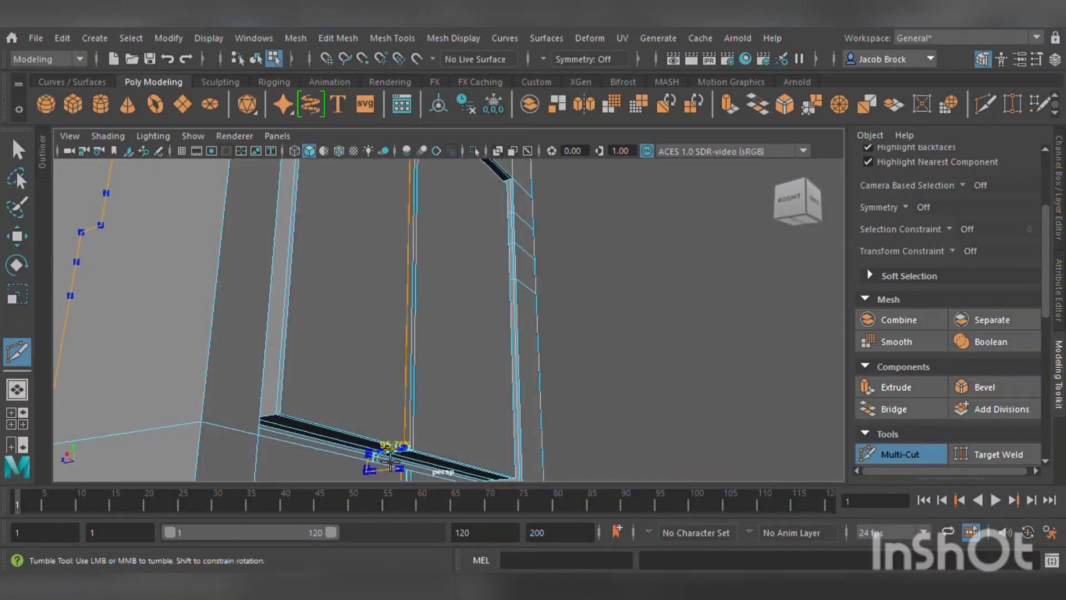
left_click(399, 459, "ctrl")
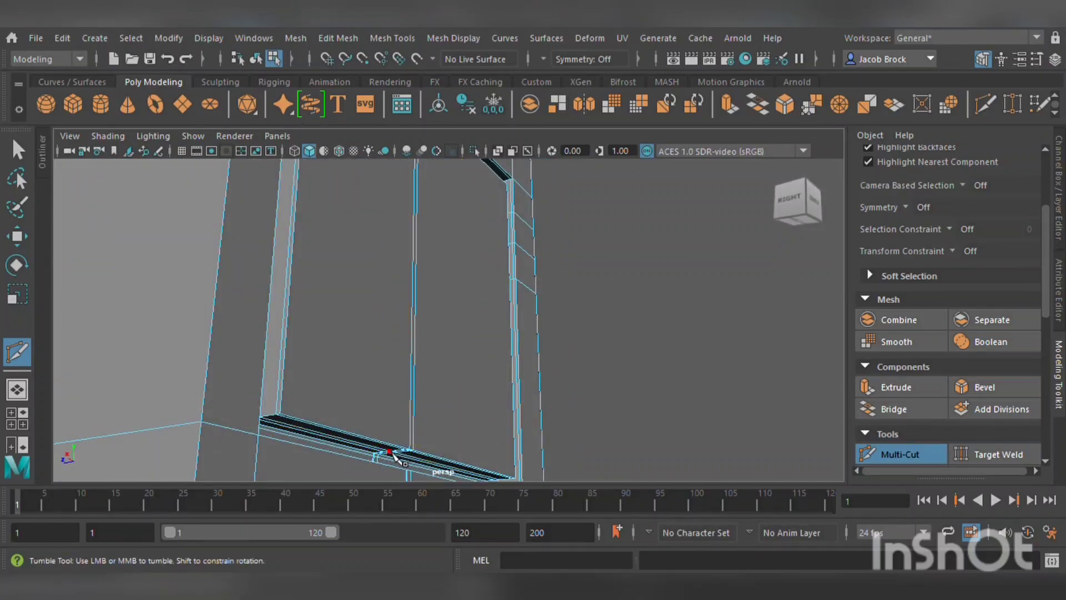
- Insert a horizontal edge loop around the box just below the back recess's lower edge with Multi-Cut
left_click_drag(392, 439, 441, 465, "alt")
mouse_move(442, 460)
middle_mouse_down("alt")
mouse_move(383, 311)
mouse_move(393, 280)
middle_mouse_up("alt")
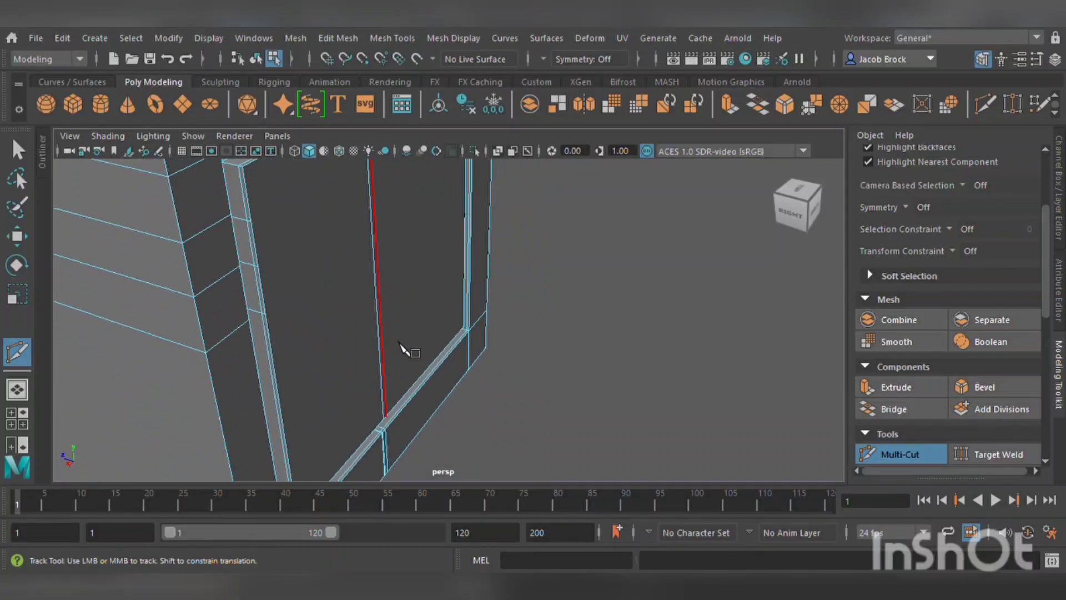
middle_click_drag(402, 367, 411, 290, "alt")
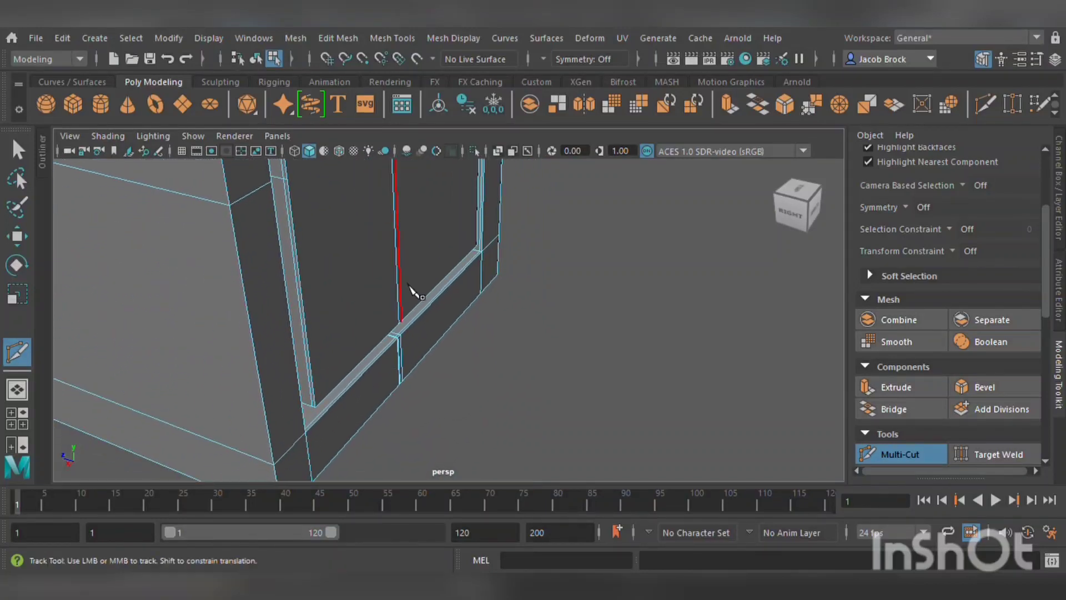
left_click(314, 439, "ctrl")
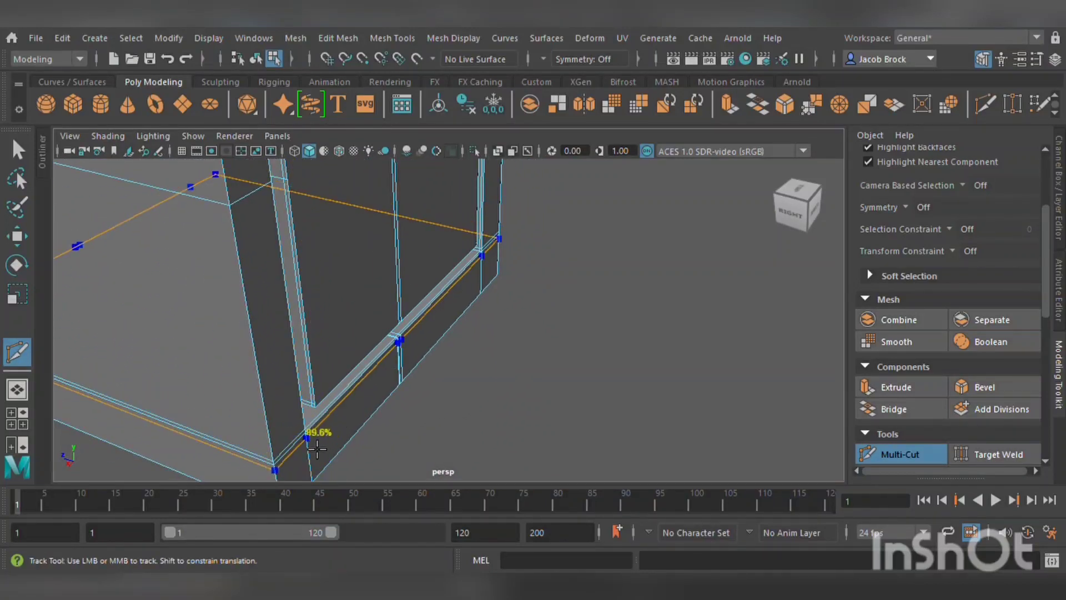
left_click(311, 445, "ctrl")
- Insert supporting edge loops with Multi-Cut just above the back recess's upper edge and just outside its vertical sides
left_click_drag(344, 338, 376, 503, "alt")
middle_click_drag(376, 502, 382, 568, "alt")
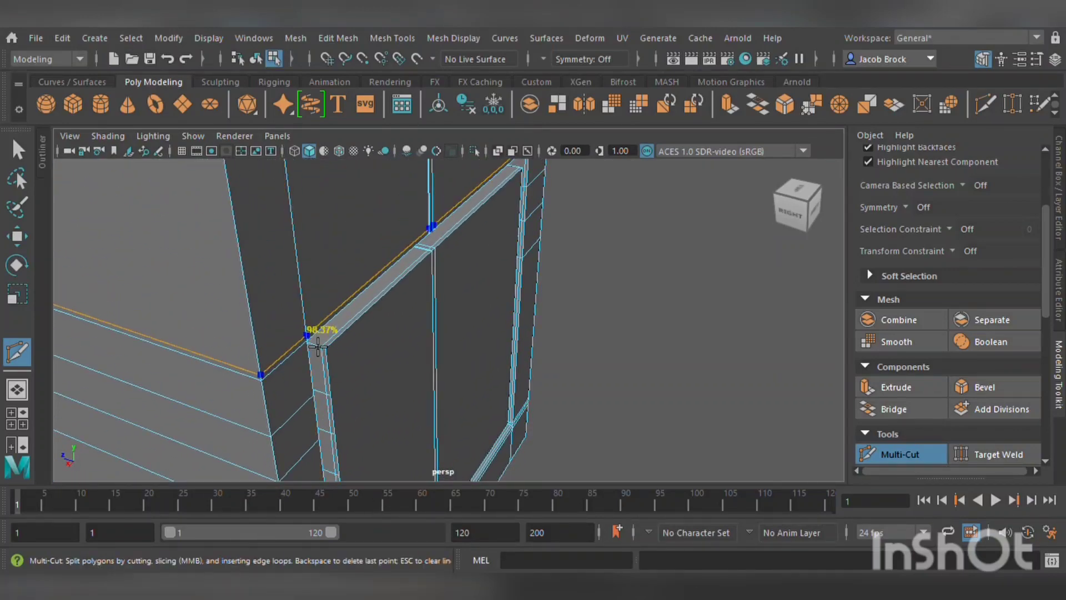
left_click_drag(377, 346, 332, 255, "alt")
middle_click_drag(332, 255, 357, 415, "alt")
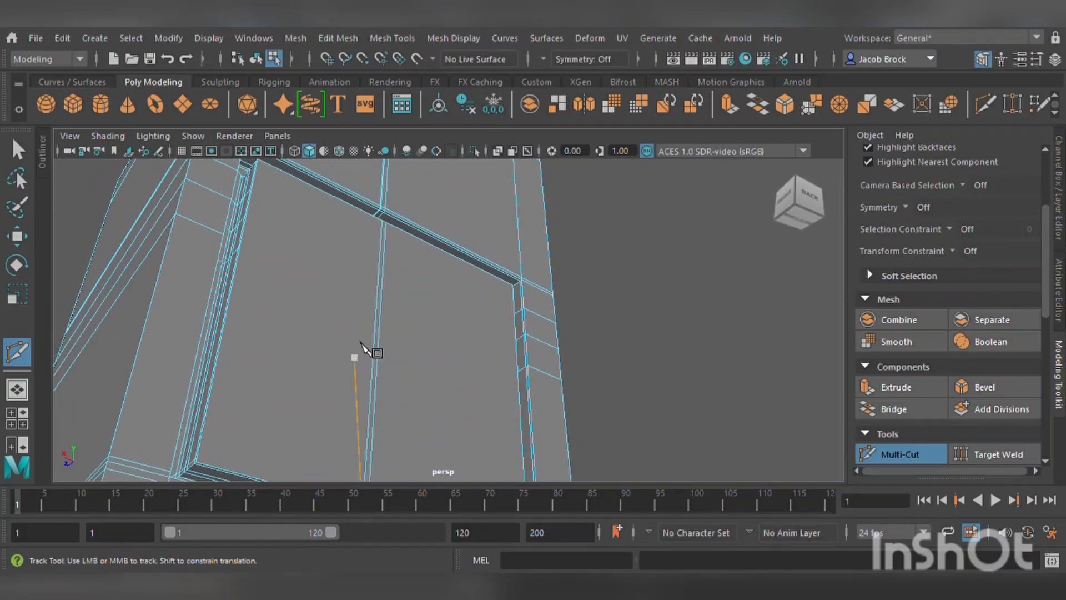
left_click(386, 222)
left_click_drag(431, 265, 425, 305, "alt")
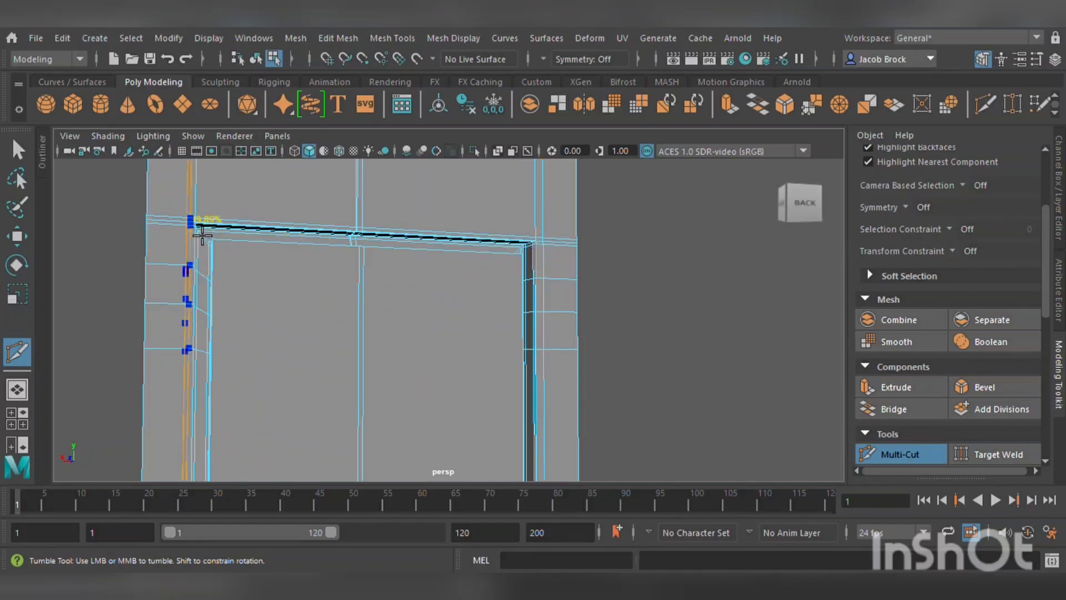
- Turn on the smooth preview, return to object mode and examine the model from the back around to the front
key("3")
scroll(293, 317, "down", 5)
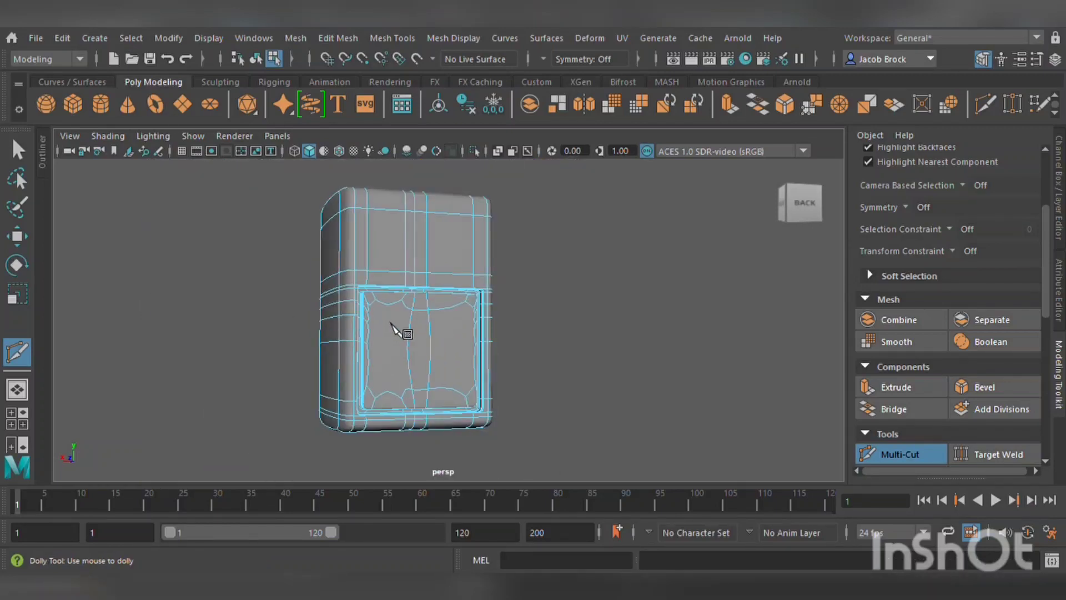
left_click_drag(390, 324, 290, 339, "alt")
left_click(21, 236)
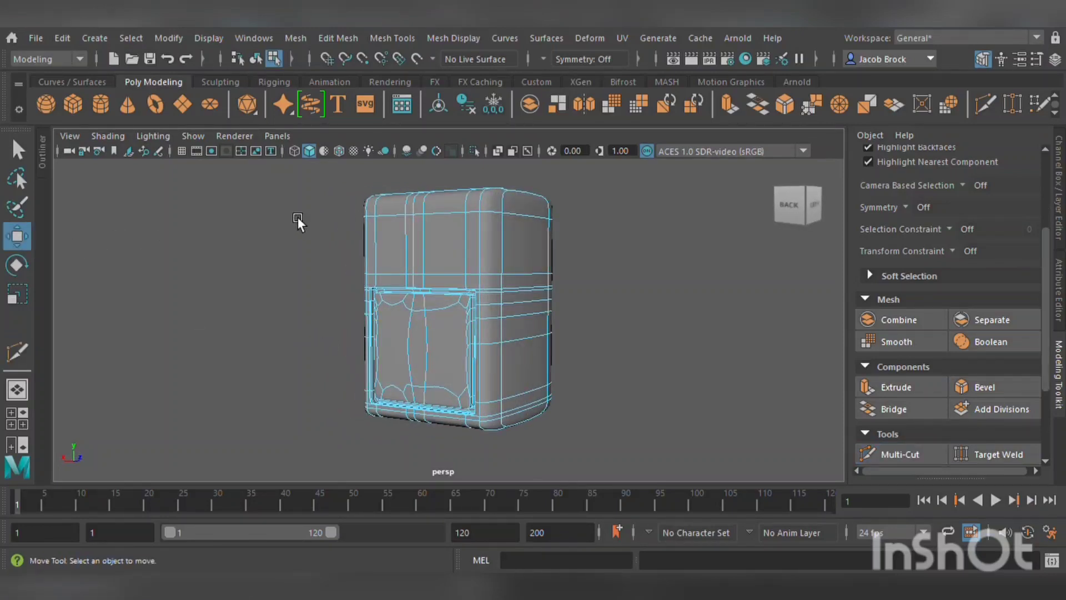
key("F8")
left_click_drag(365, 222, 652, 278, "alt")
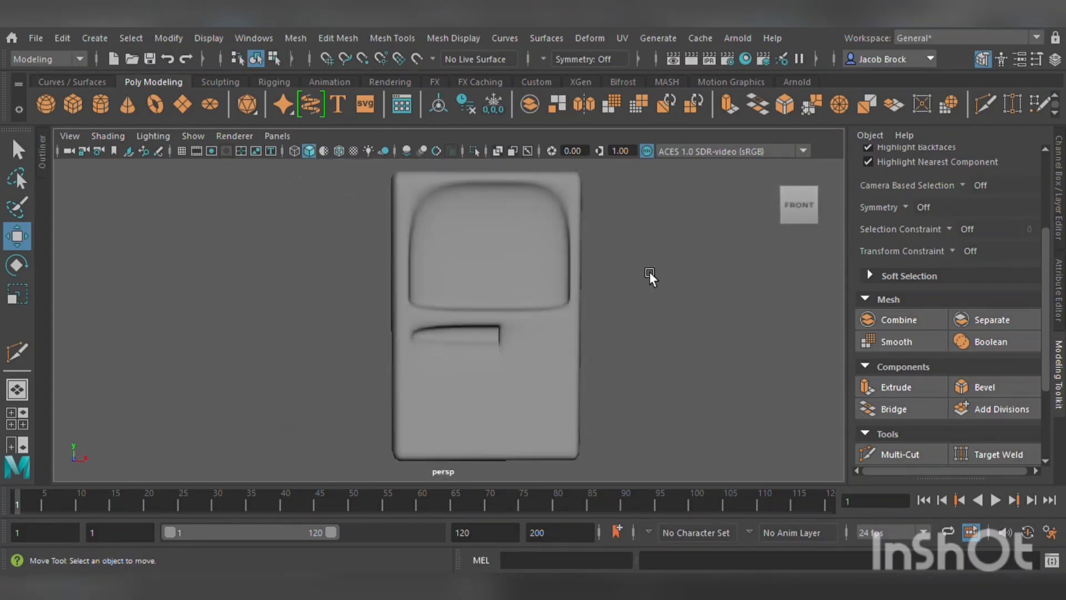
- Insert supporting edge loops around the walls of the upper front recess with Multi-Cut and preview the mesh smoothed
left_click(564, 271)
scroll(543, 288, "up", 10)
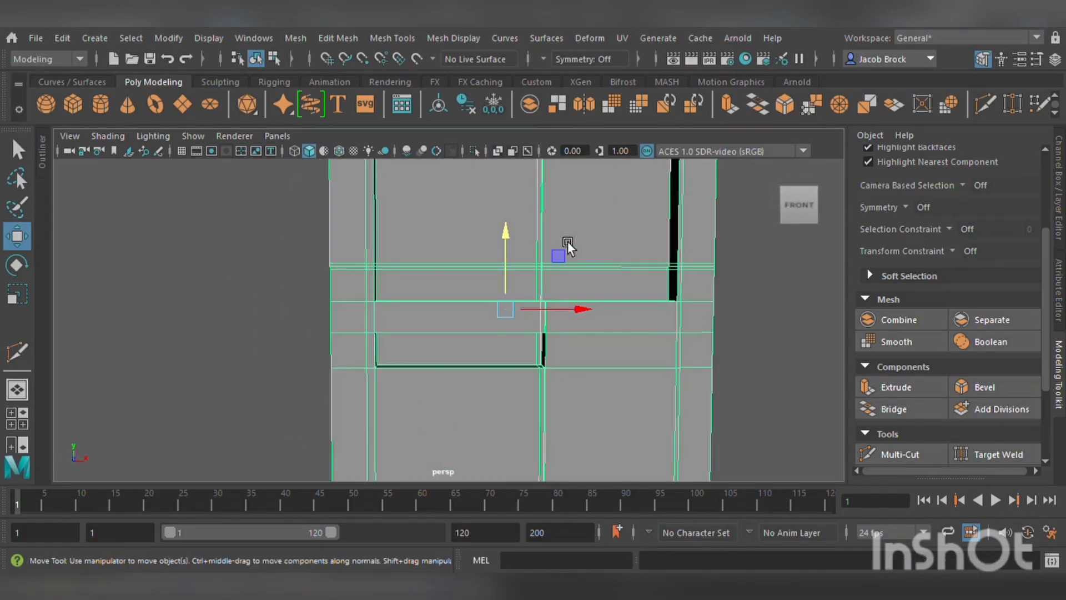
scroll(530, 368, "up", 3)
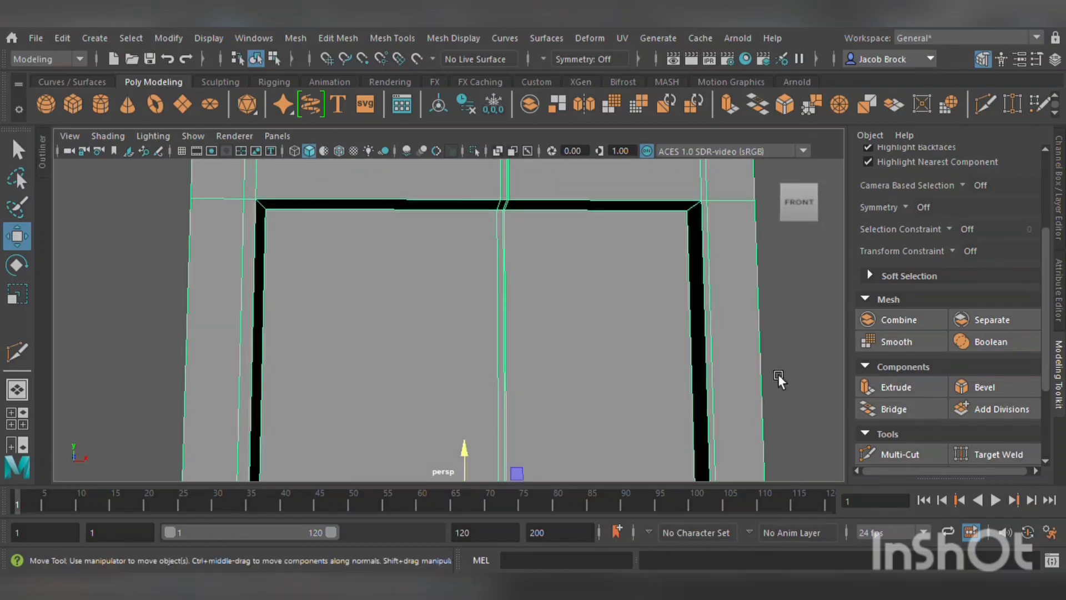
left_click(901, 454)
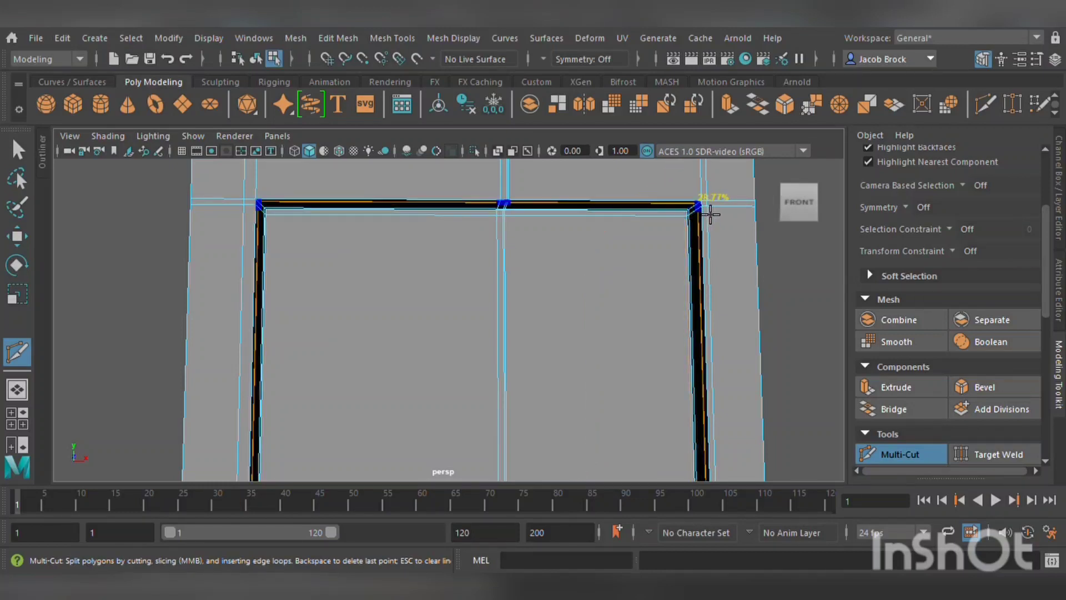
key("3")
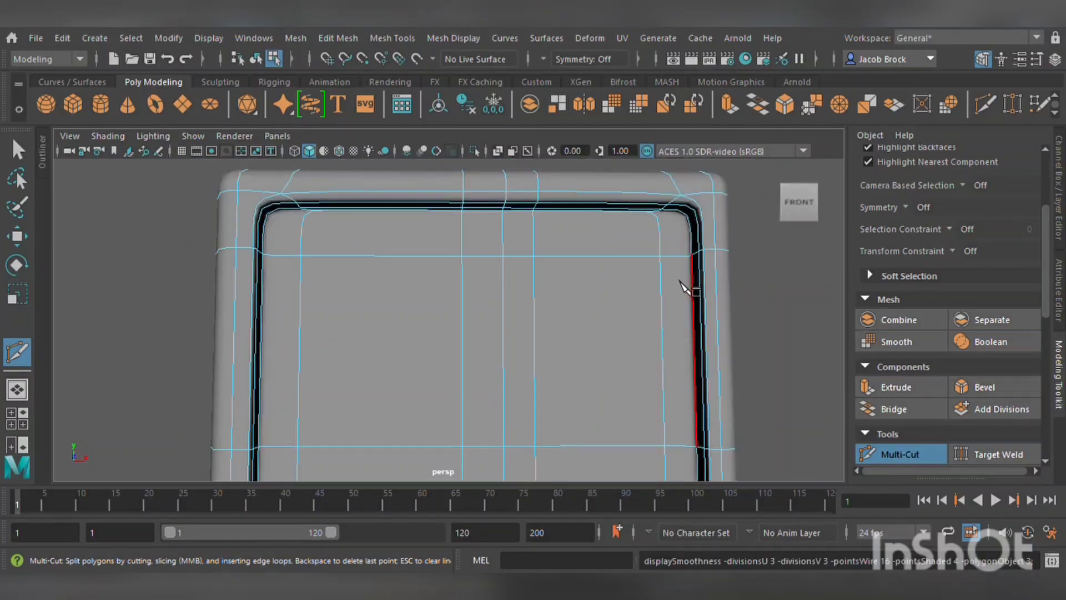
scroll(684, 286, "down", 4)
left_click_drag(673, 295, 590, 420, "alt")
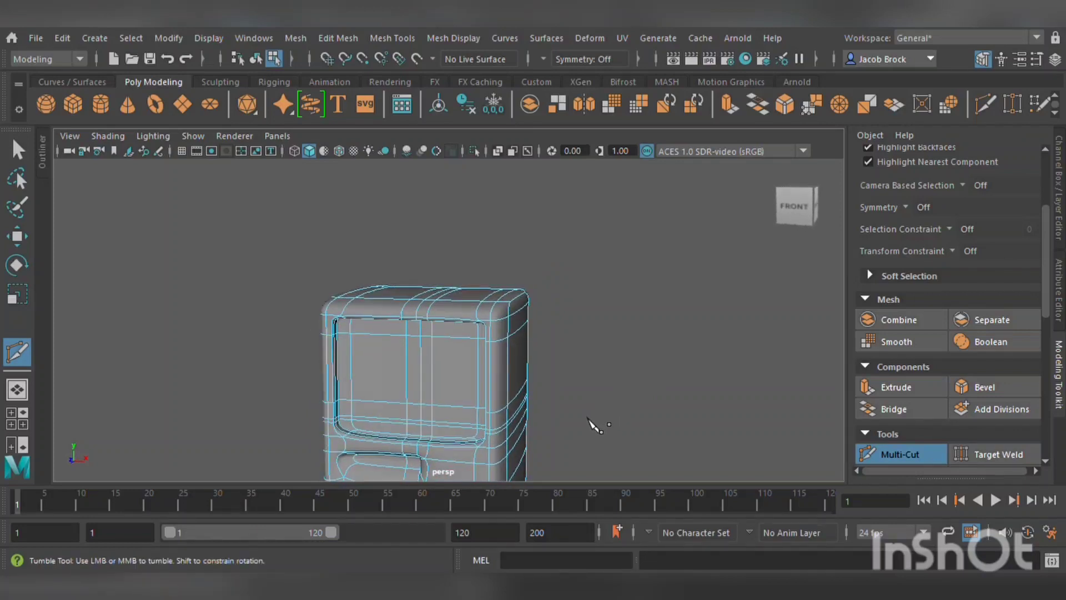
- Insert a supporting edge loop around the walls of the lower front recess with Multi-Cut and preview the mesh smoothed
middle_click_drag(589, 419, 638, 305, "alt")
left_click_drag(639, 304, 645, 311, "alt")
key("1")
scroll(594, 312, "up", 5)
left_click(552, 290)
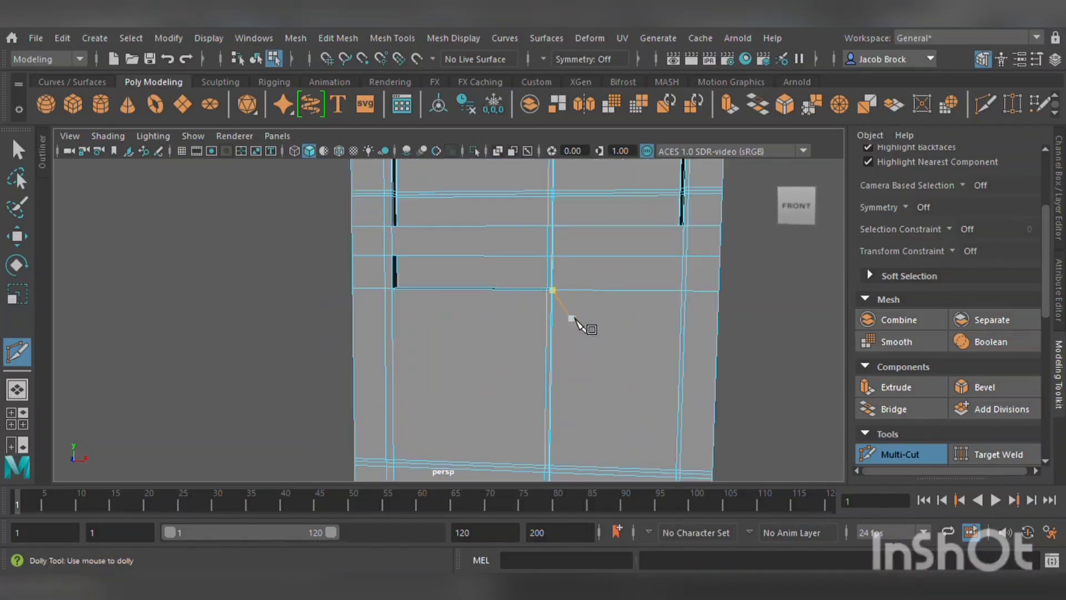
scroll(527, 317, "down", 3)
left_click_drag(528, 321, 459, 386, "alt")
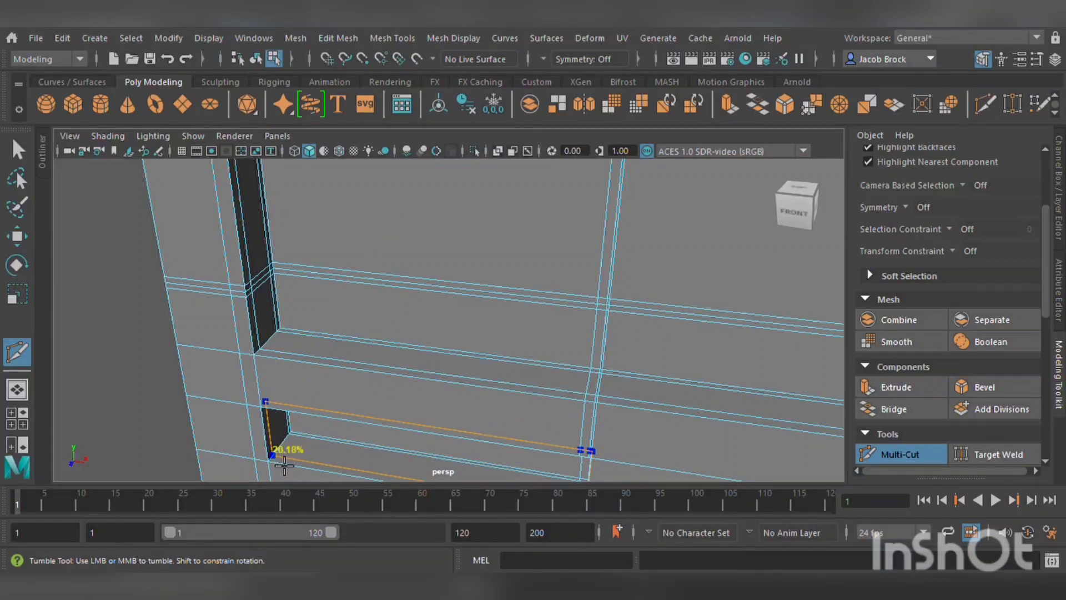
left_click_drag(315, 456, 334, 404, "alt")
middle_click_drag(334, 404, 322, 537, "alt")
key("3")
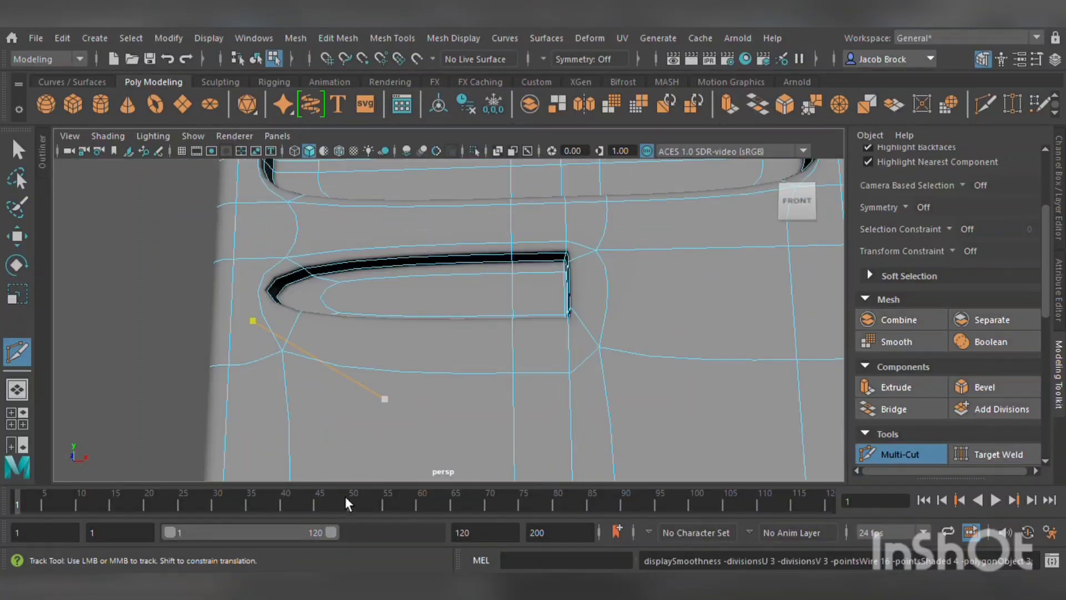
- Insert supporting edge loops with Multi-Cut just outside the lower front recess's left, bottom and right edges and preview the mesh smoothed
key("1")
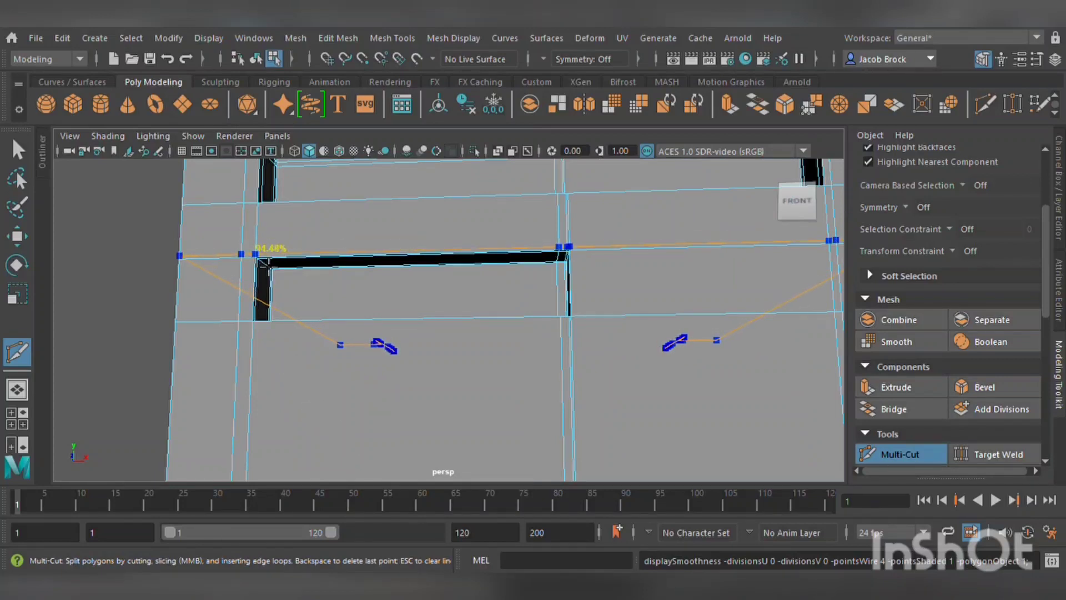
left_click(251, 338, "ctrl")
left_click(259, 330, "ctrl")
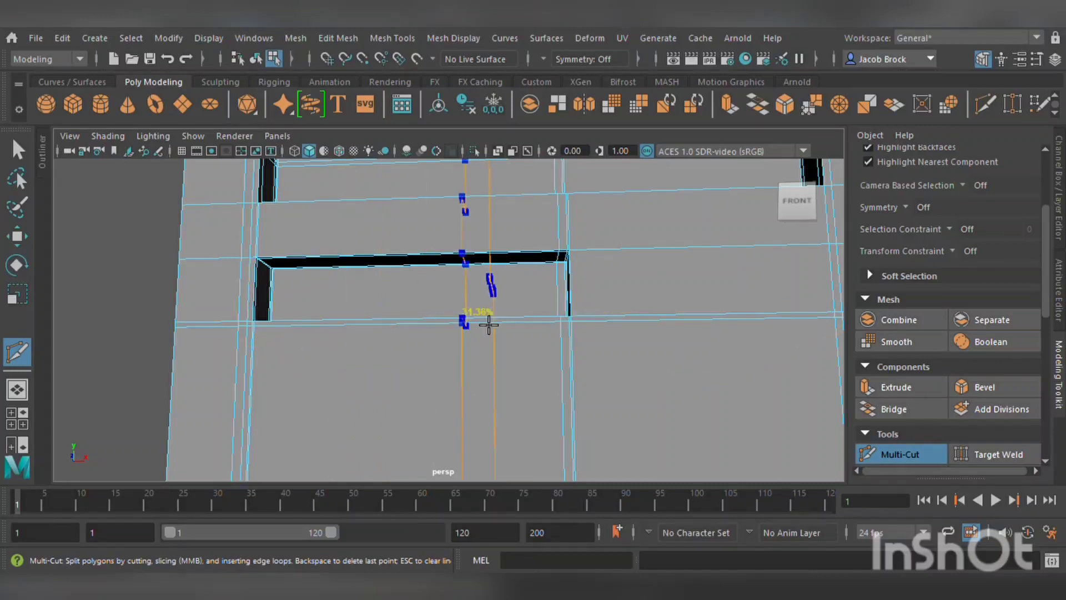
left_click(589, 326, "ctrl")
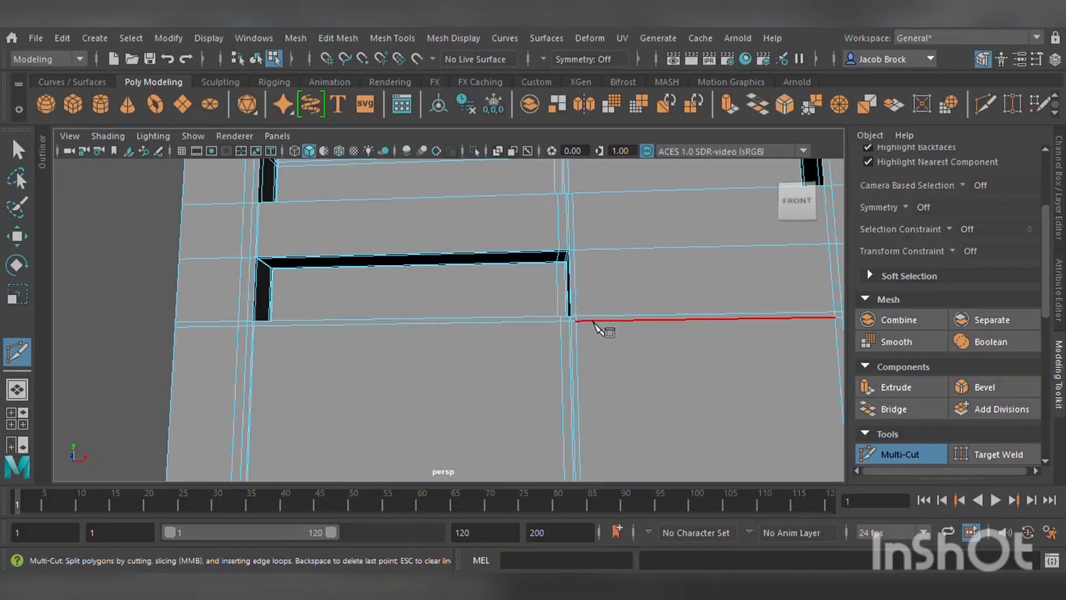
scroll(586, 328, "down", 5)
left_click_drag(588, 309, 261, 347, "alt")
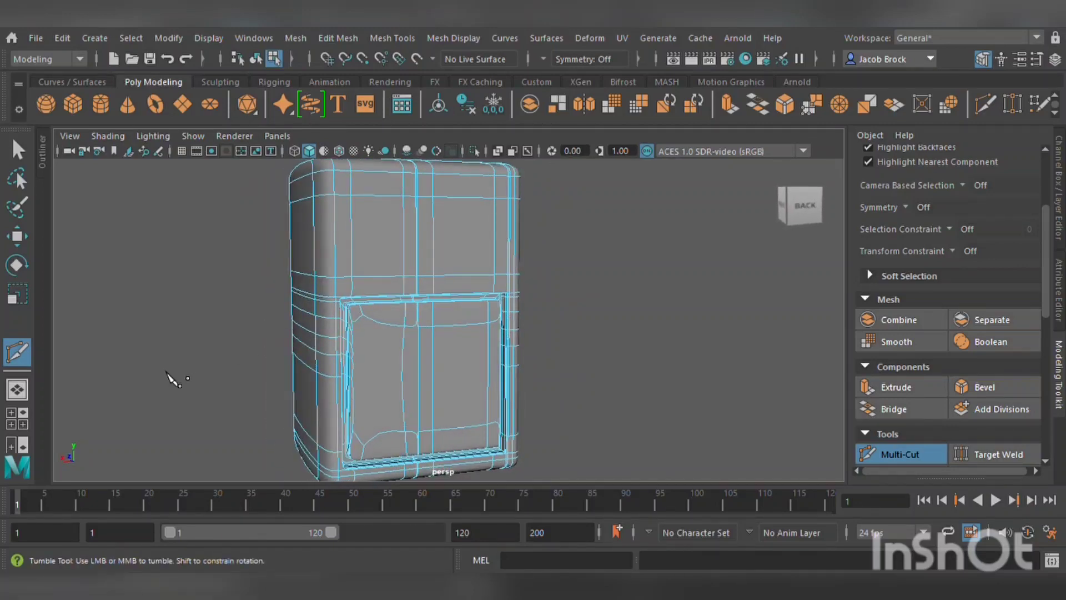
- Return to object mode and examine the smoothed model from the back around to the two front recesses
left_click(17, 236)
left_click(256, 59)
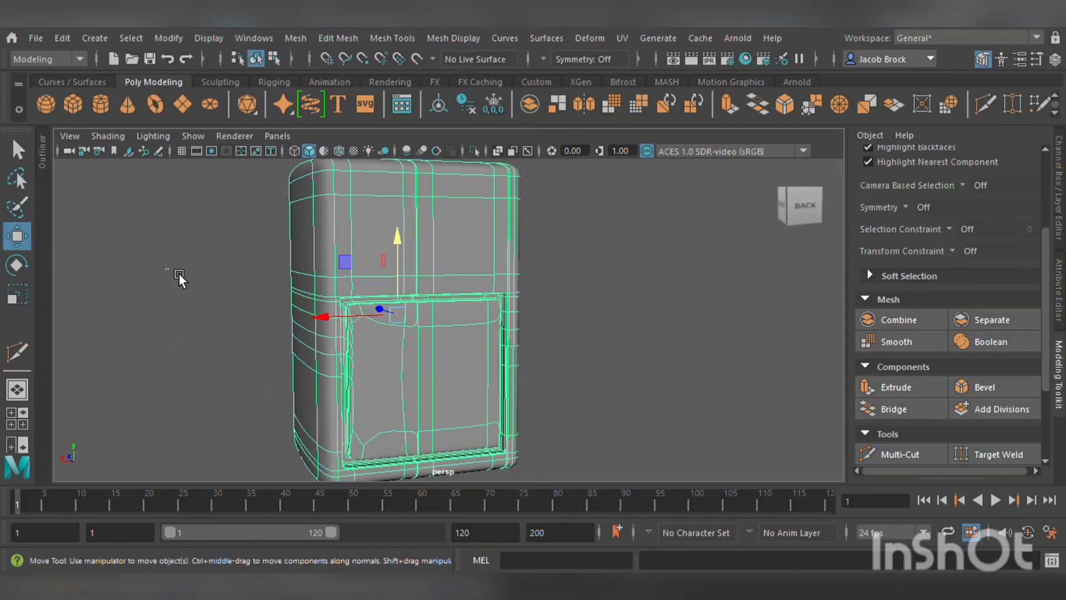
left_click(179, 273)
left_click_drag(375, 361, 842, 353, "alt")
scroll(463, 323, "down", 4)
left_click_drag(456, 310, 525, 354, "alt")
left_click(537, 322)
scroll(542, 339, "up", 6)
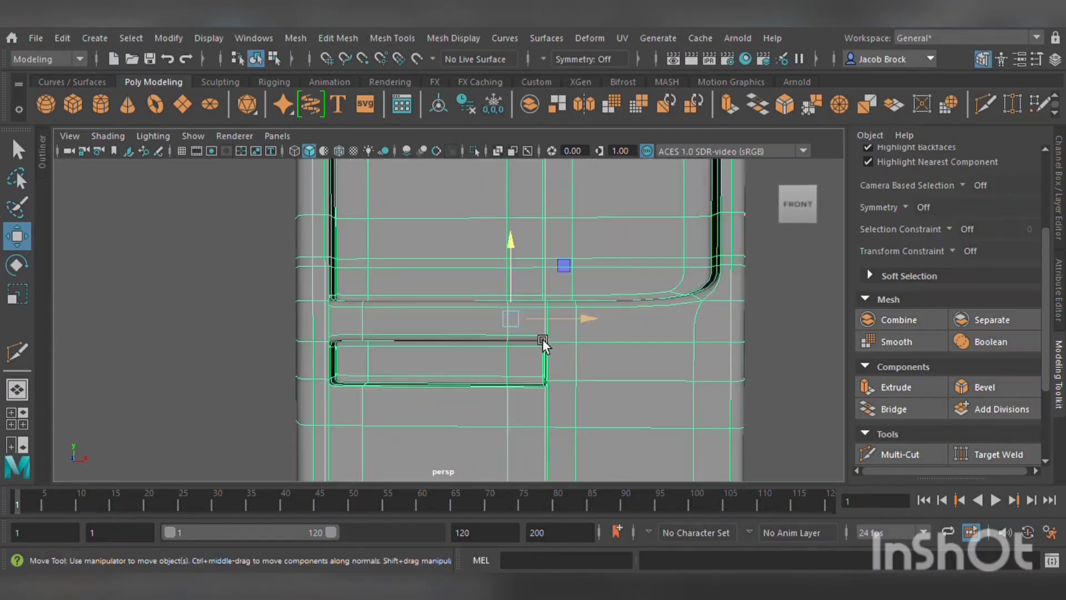
middle_click_drag(589, 378, 525, 391, "alt")
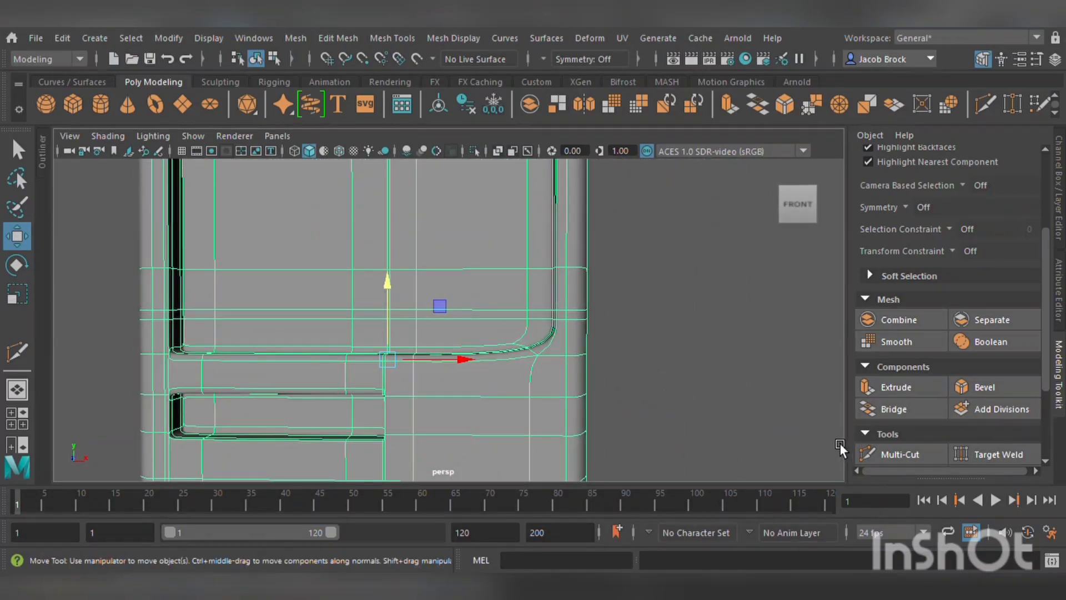
- Insert a horizontal edge loop with Multi-Cut just below the upper front recess's lower edge and check its corner smoothed
scroll(695, 378, "up", 2)
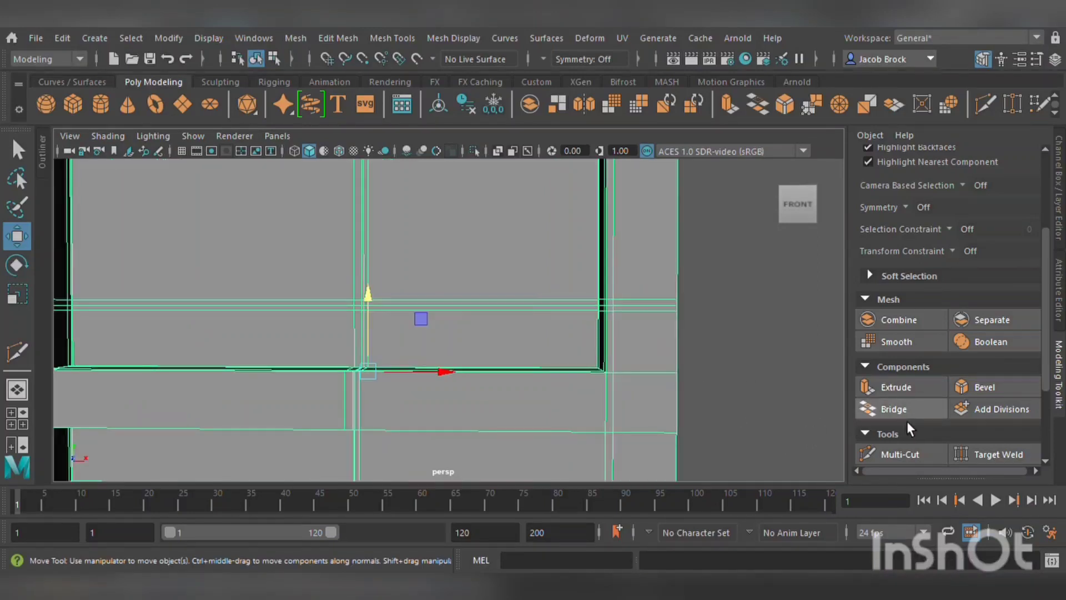
left_click(898, 454)
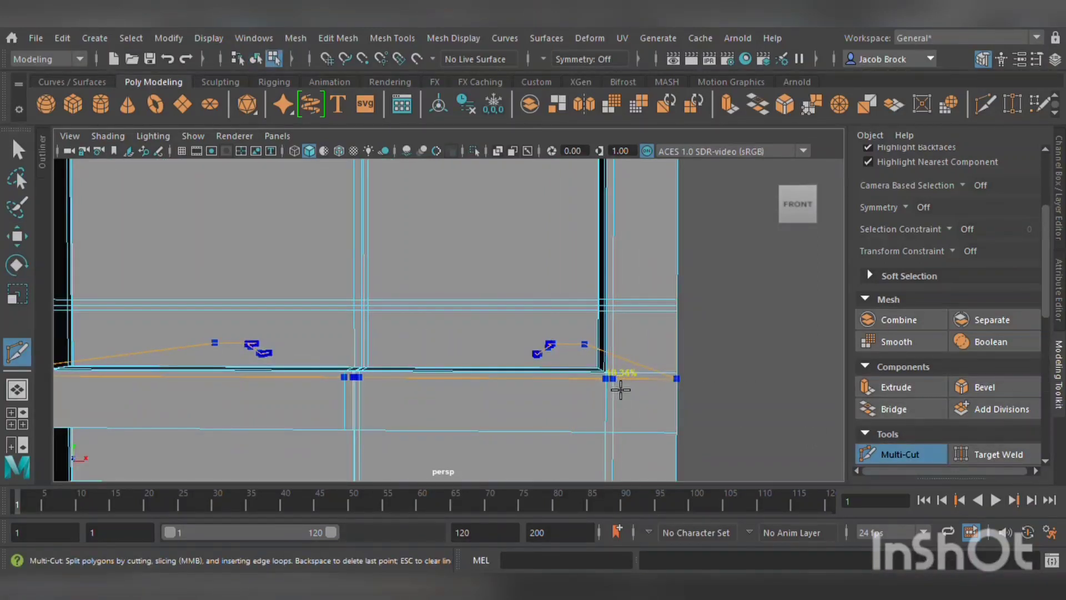
left_click(608, 379)
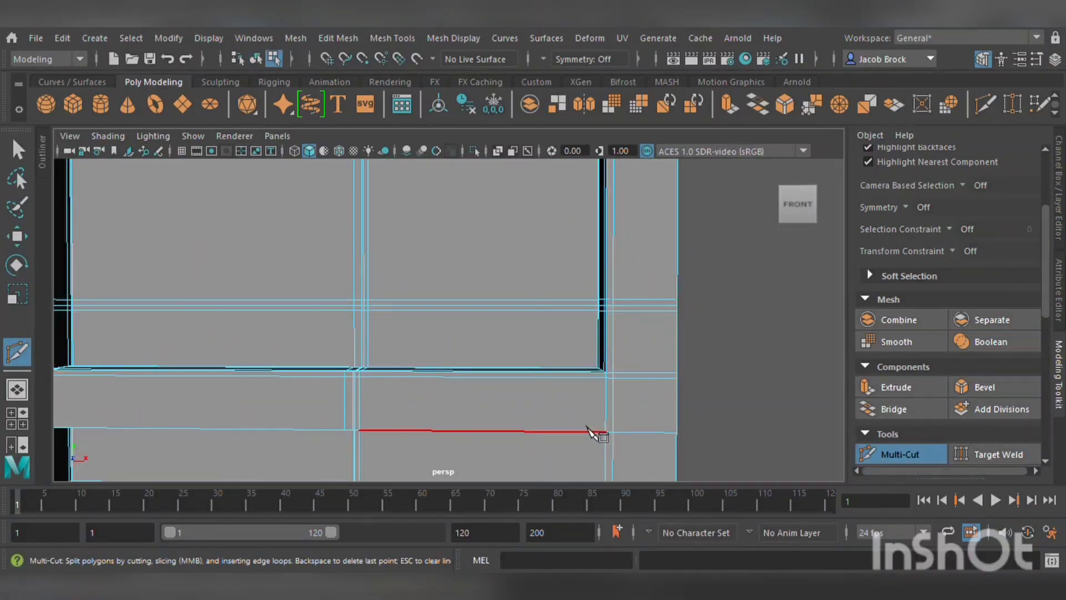
key("3")
scroll(601, 396, "down", 2)
scroll(601, 396, "up", 2)
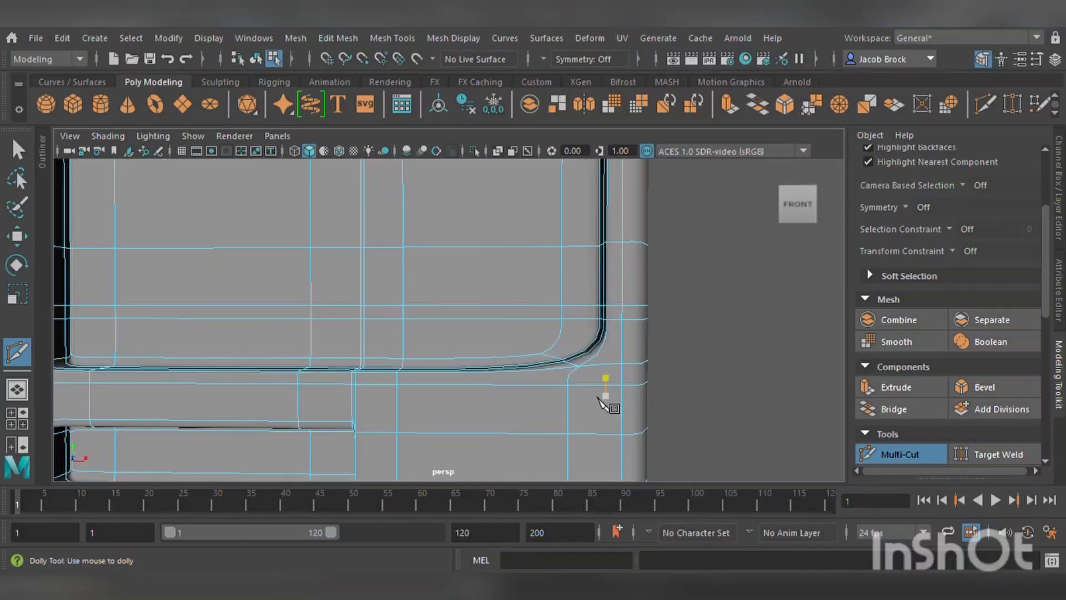
key("1")
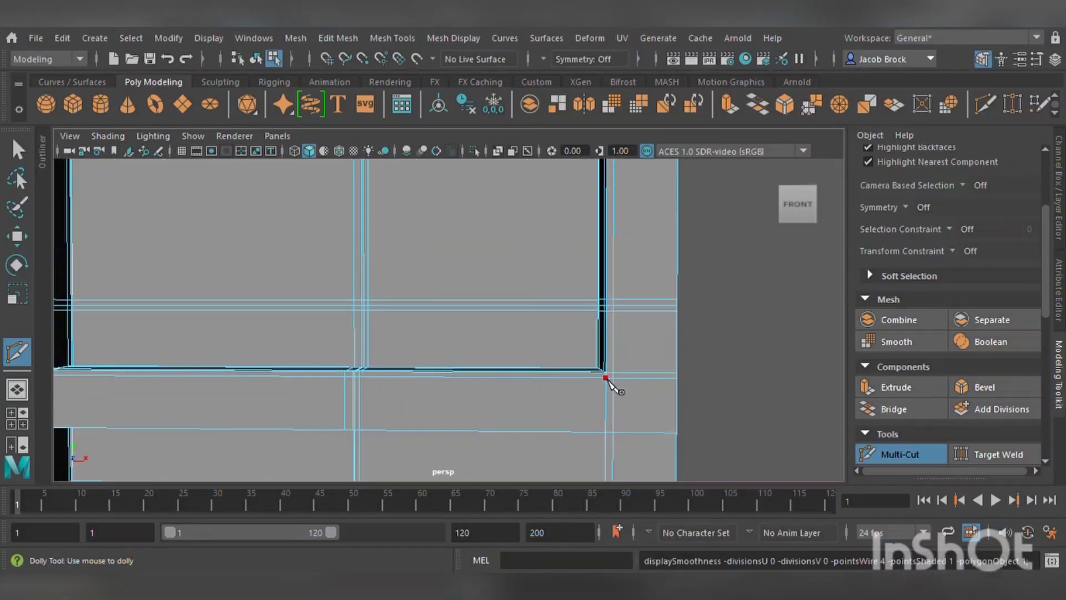
- Insert another edge loop midway through the depth of the upper front recess's walls and preview the mesh smoothed
mouse_move(619, 380)
left_mouse_down("alt")
mouse_move(638, 385)
mouse_move(614, 374)
left_mouse_up("alt")
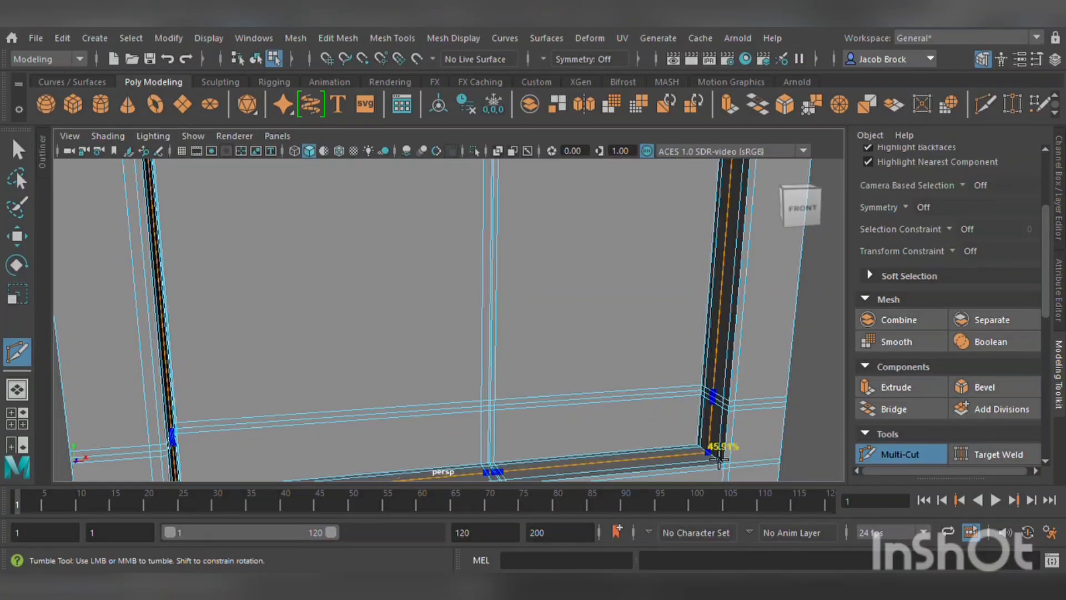
left_click(716, 459, "ctrl")
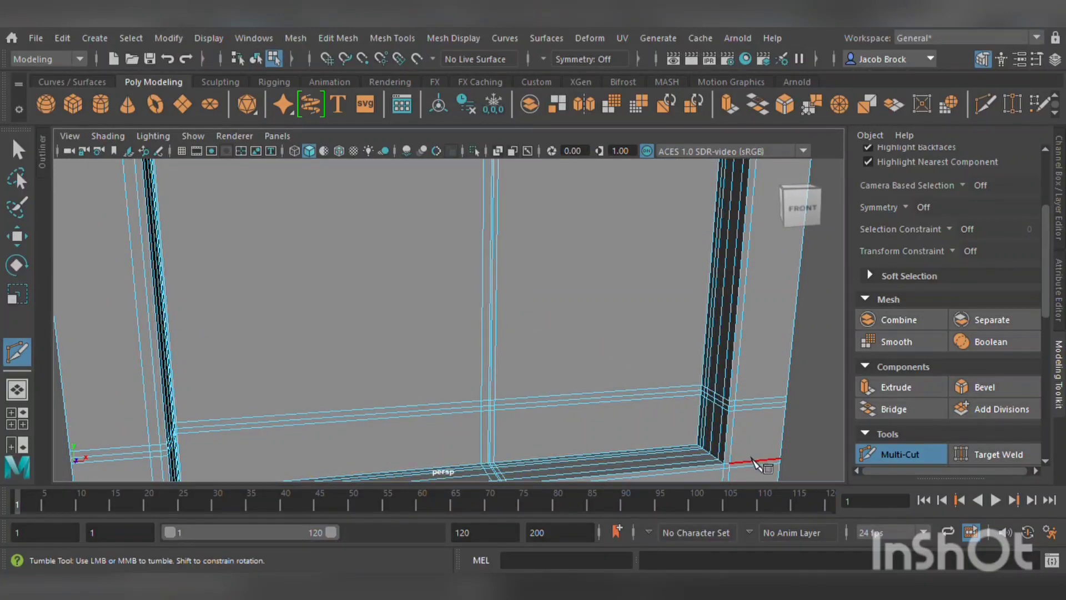
key("3")
scroll(698, 451, "down", 5)
left_click_drag(694, 425, 676, 421, "alt")
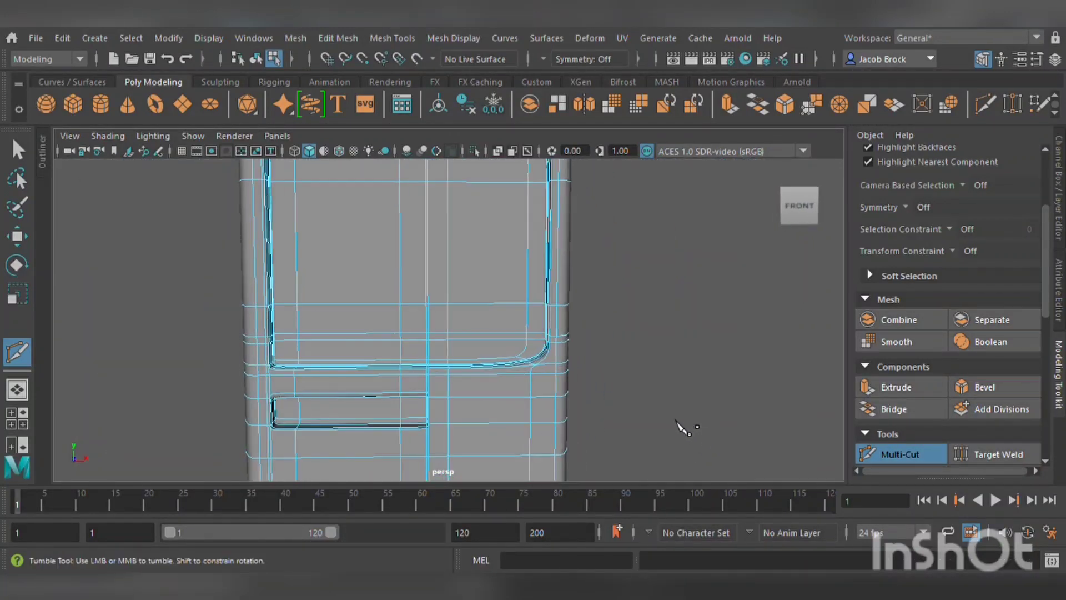
- Insert one more vertical and one more horizontal edge loop outside the upper front recess's lower-right corner and preview the mesh smoothed
key("1")
scroll(589, 345, "up", 6)
left_click_drag(600, 381, 649, 407, "alt")
scroll(654, 409, "up", 3)
middle_click_drag(638, 399, 499, 352, "alt")
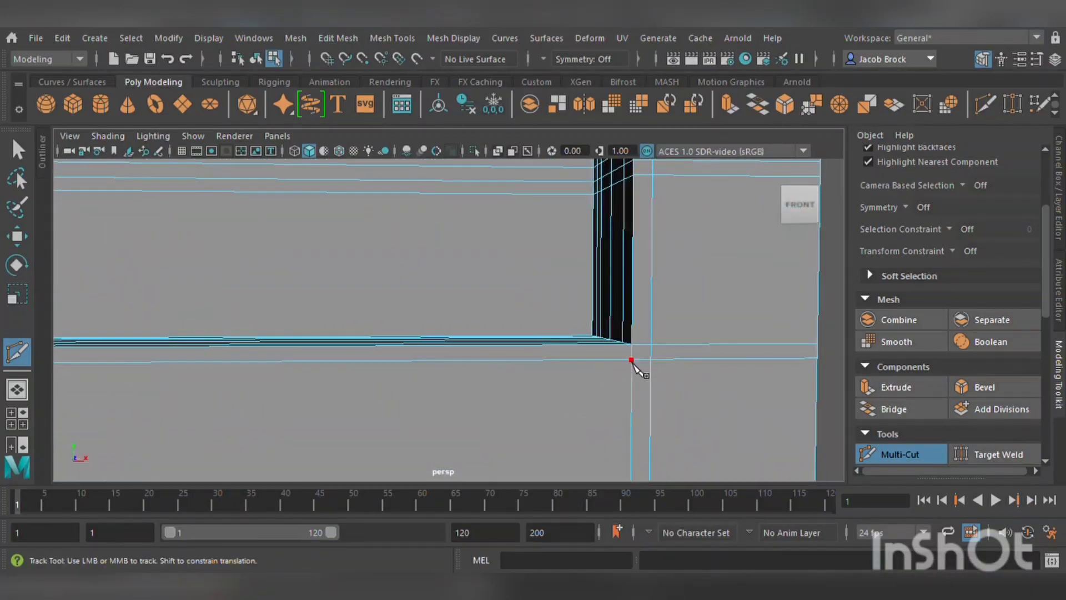
left_click_drag(632, 361, 639, 364, "alt")
right_click_drag(609, 376, 530, 335, "alt")
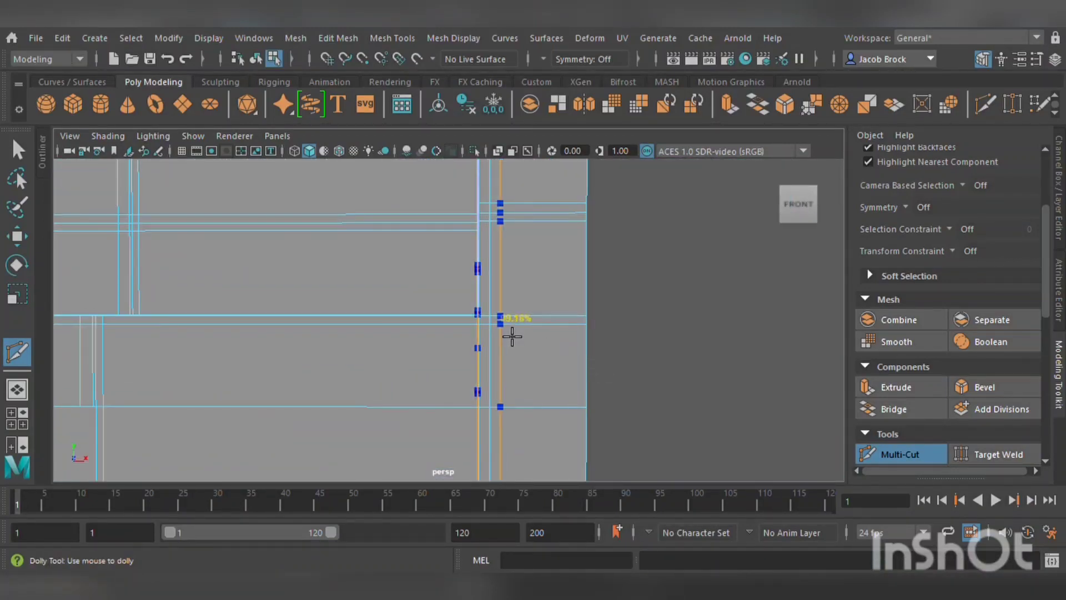
left_click(497, 335)
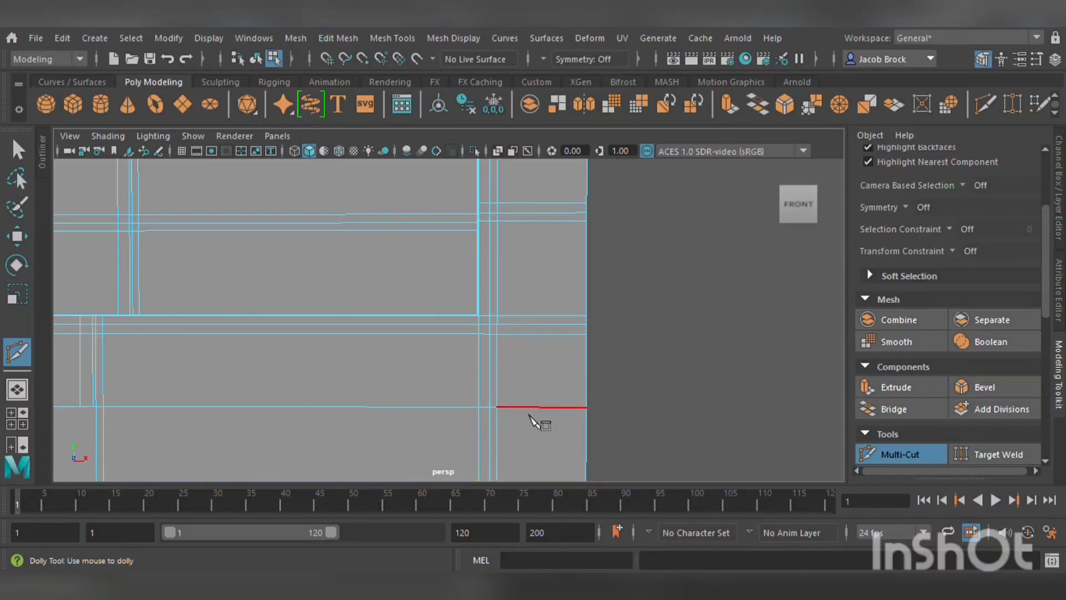
scroll(530, 415, "down", 4)
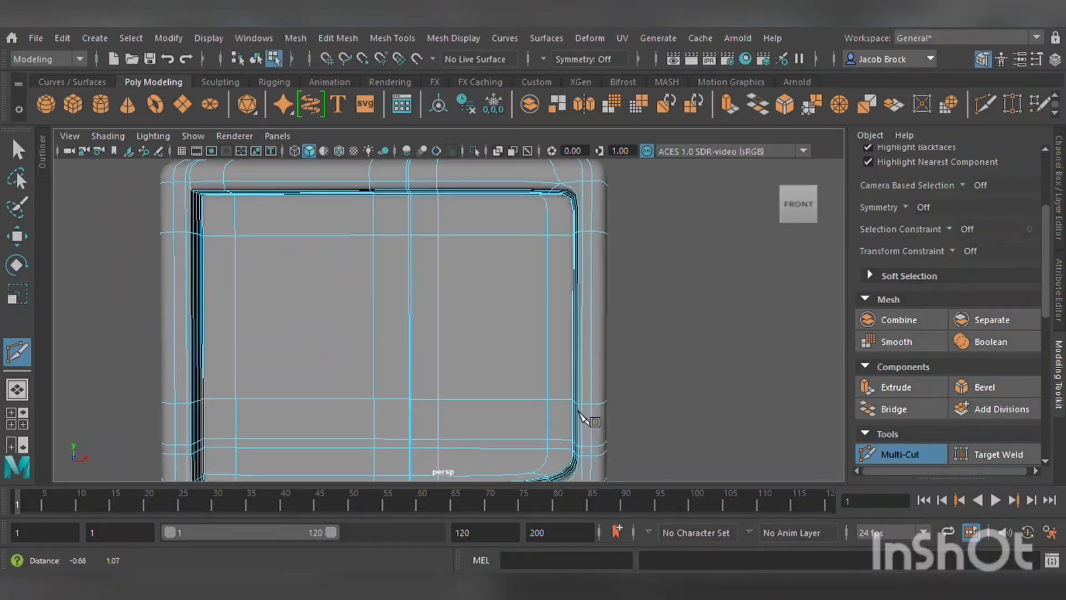
middle_click_drag(579, 411, 610, 374, "alt")
- Try to shift the vertices at the upper front recess's lower-left corner with the Move tool
scroll(457, 413, "up", 2)
scroll(389, 450, "up", 2)
middle_click_drag(373, 446, 564, 340, "alt")
left_click(17, 236)
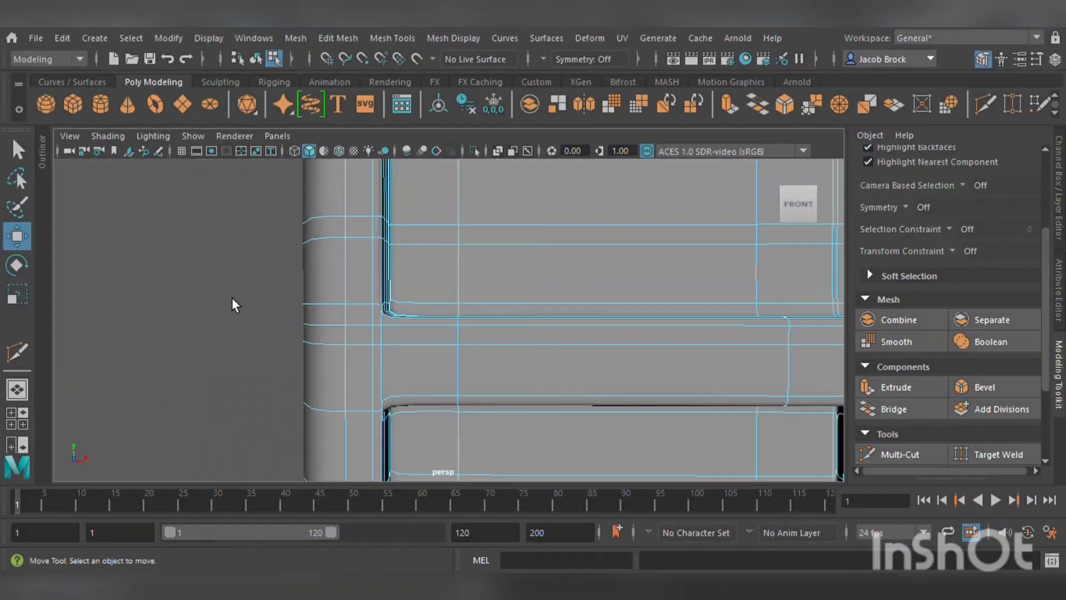
middle_click_drag(231, 298, 283, 299, "alt")
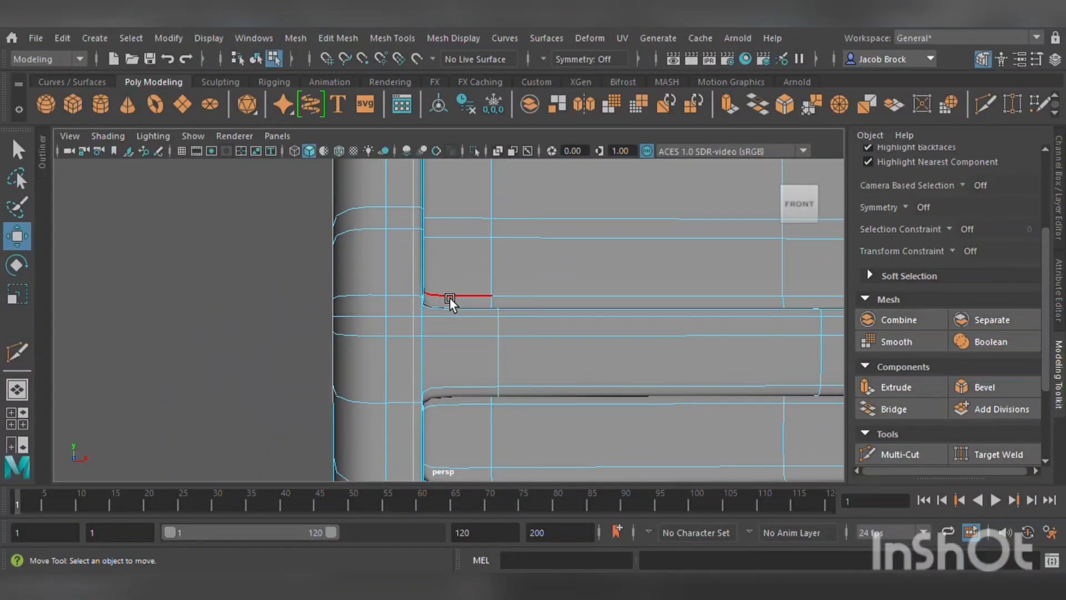
key("F9")
left_click_drag(470, 313, 460, 315, "alt")
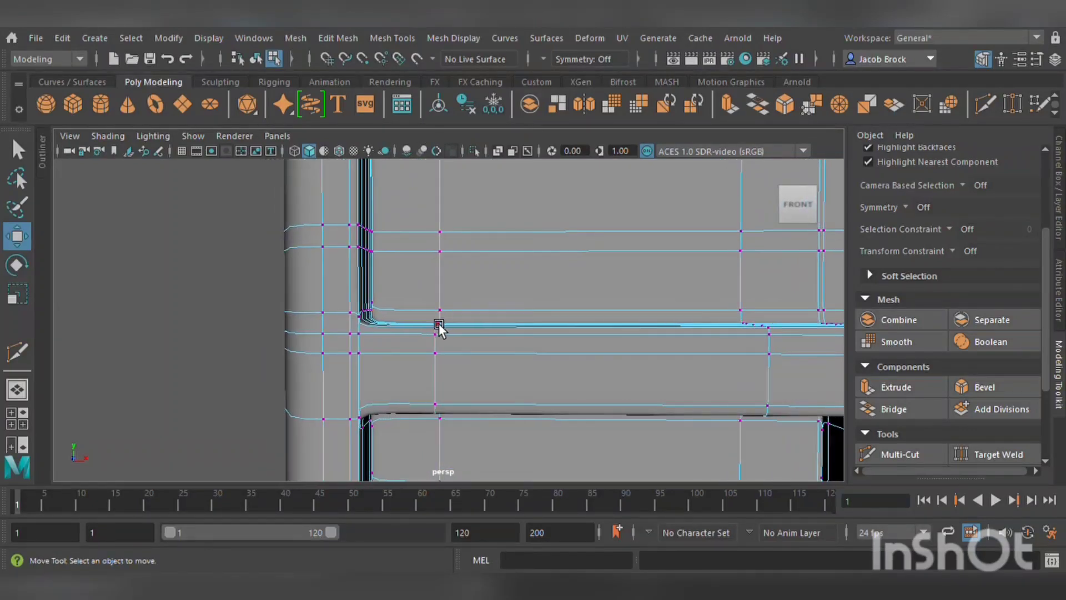
left_click(374, 321)
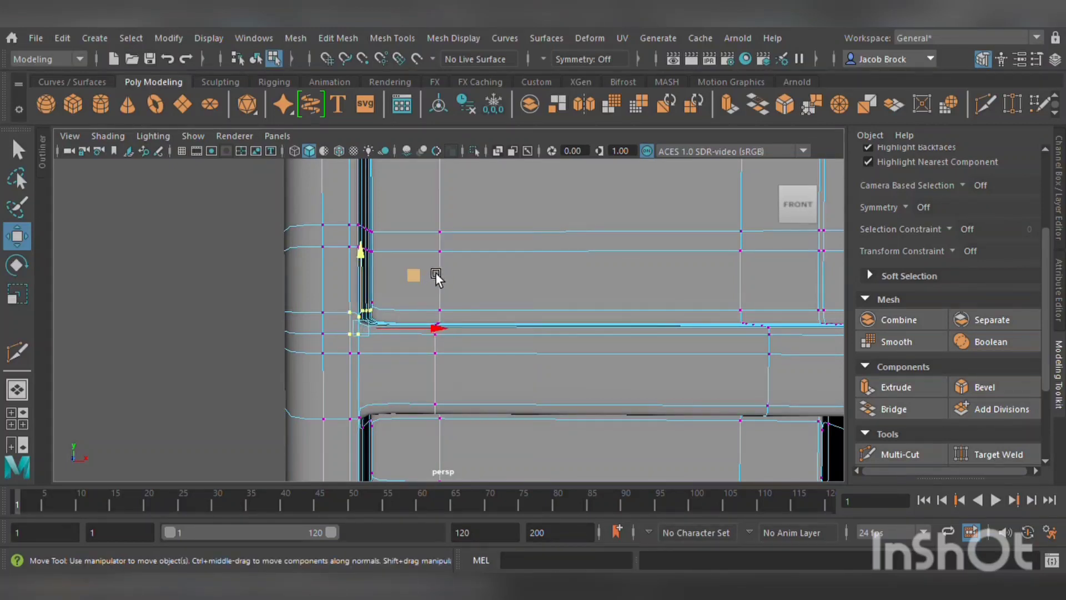
left_click_drag(436, 276, 431, 252)
key("ctrl+z")
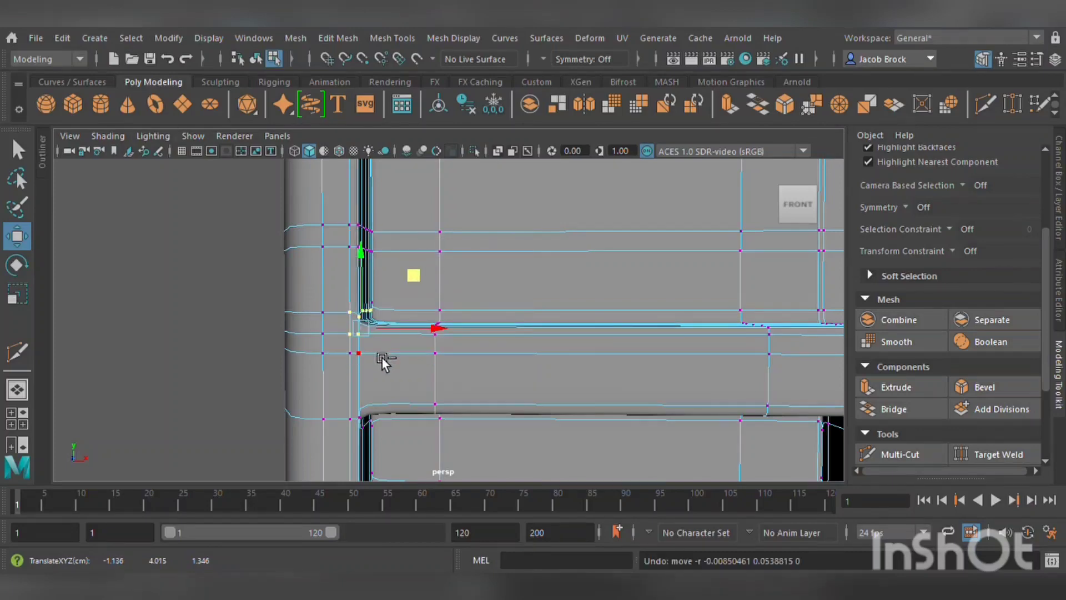
- Try to move the vertices at the upper front recess's lower-right corner outward
mouse_move(436, 328)
left_mouse_down("alt")
mouse_move(424, 339)
mouse_move(444, 342)
left_mouse_up("alt")
middle_click_drag(472, 380, 419, 326, "alt")
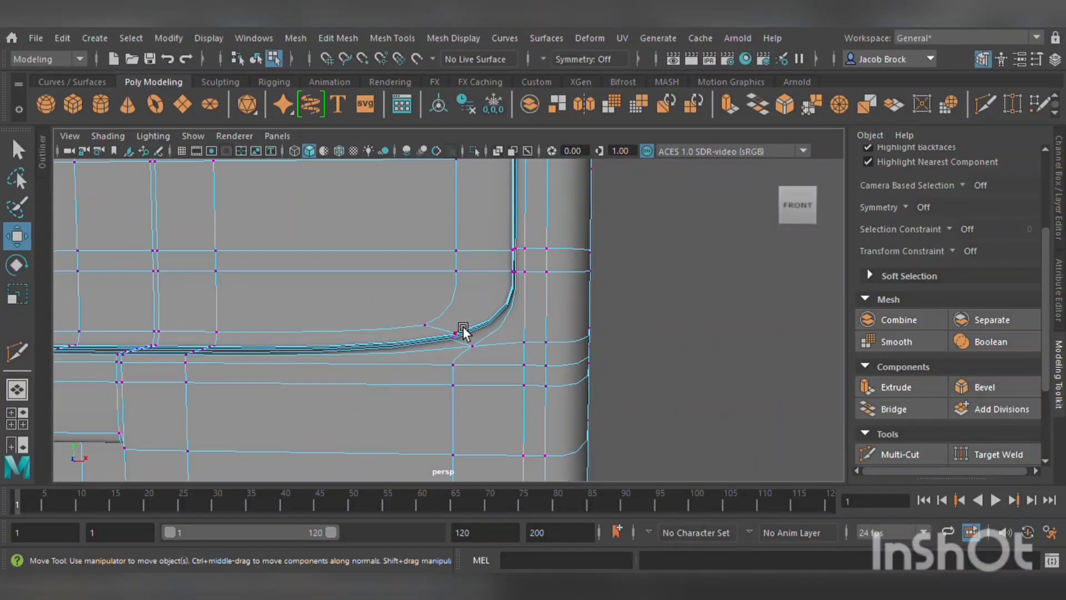
left_click_drag(509, 294, 505, 331)
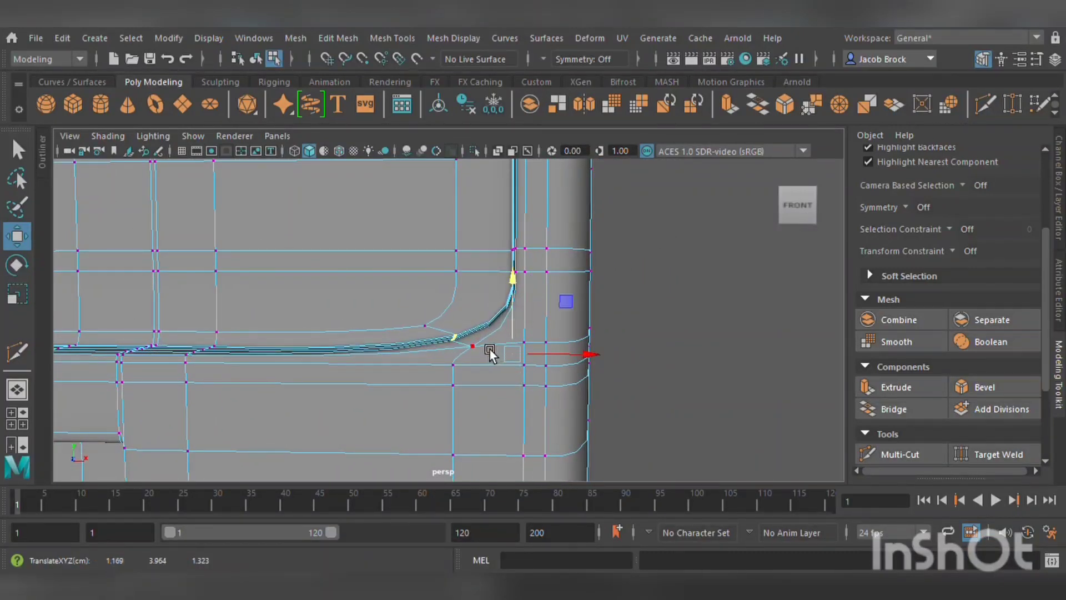
mouse_move(553, 355)
left_mouse_down()
mouse_move(697, 357)
mouse_move(568, 362)
left_mouse_up()
key("ctrl+z")
scroll(533, 389, "down", 12)
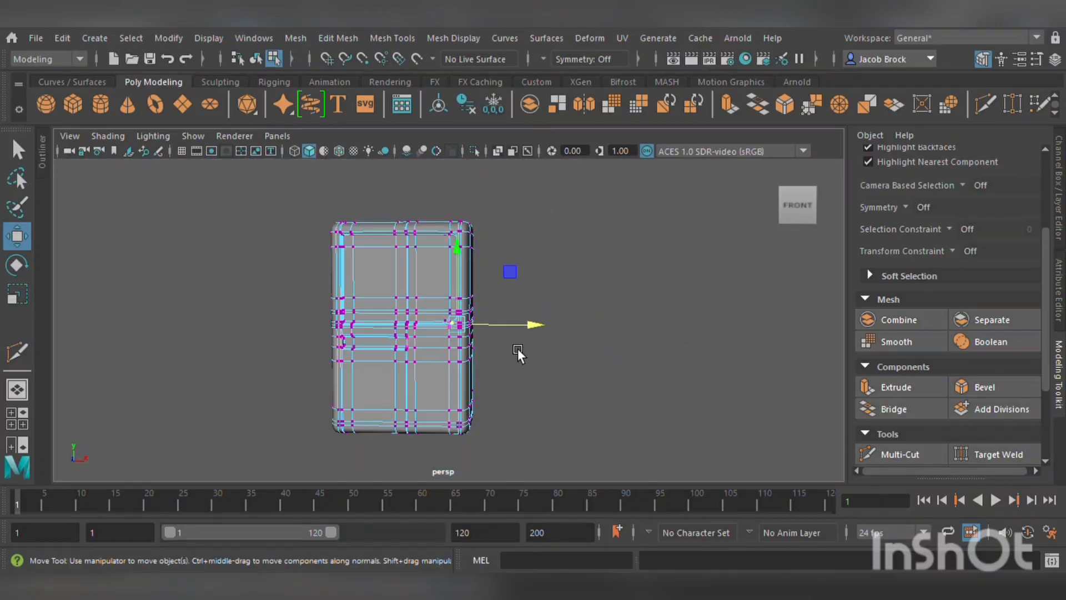
- Return to object mode, deselect the model and examine the smoothed lower corners of the upper front recess
right_click_drag(541, 251, 597, 154)
left_click(548, 283)
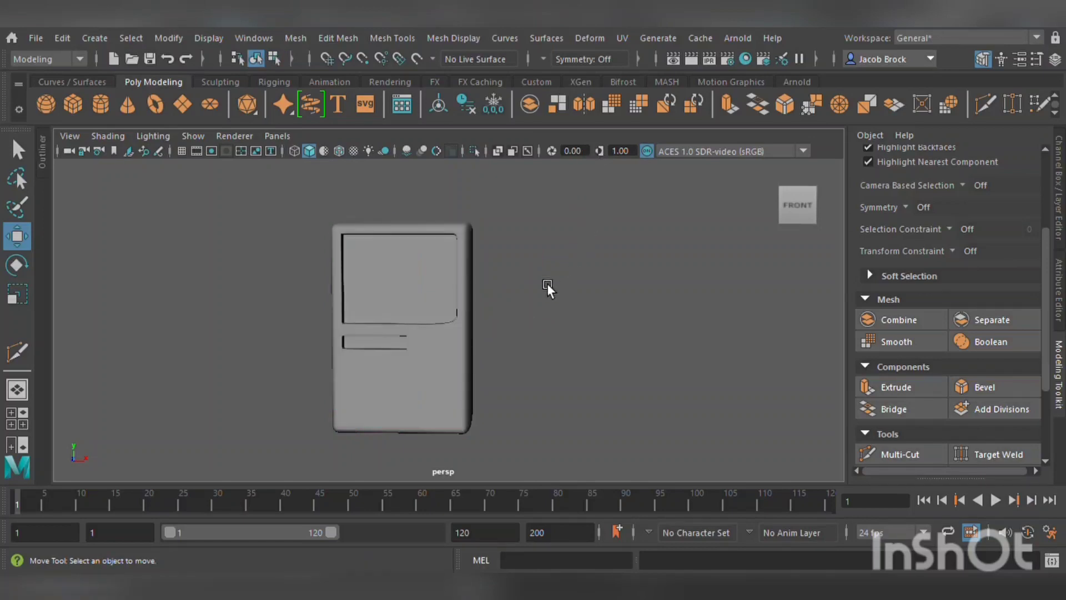
mouse_move(548, 283)
left_mouse_down("alt")
mouse_move(599, 284)
mouse_move(565, 288)
left_mouse_up("alt")
scroll(555, 294, "up", 5)
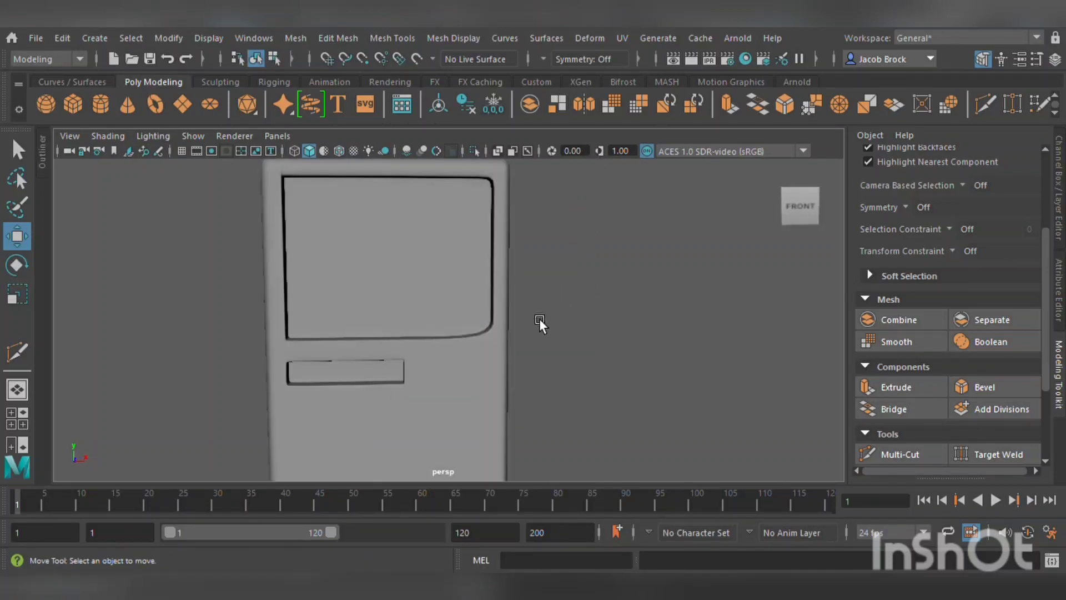
scroll(517, 364, "up", 4)
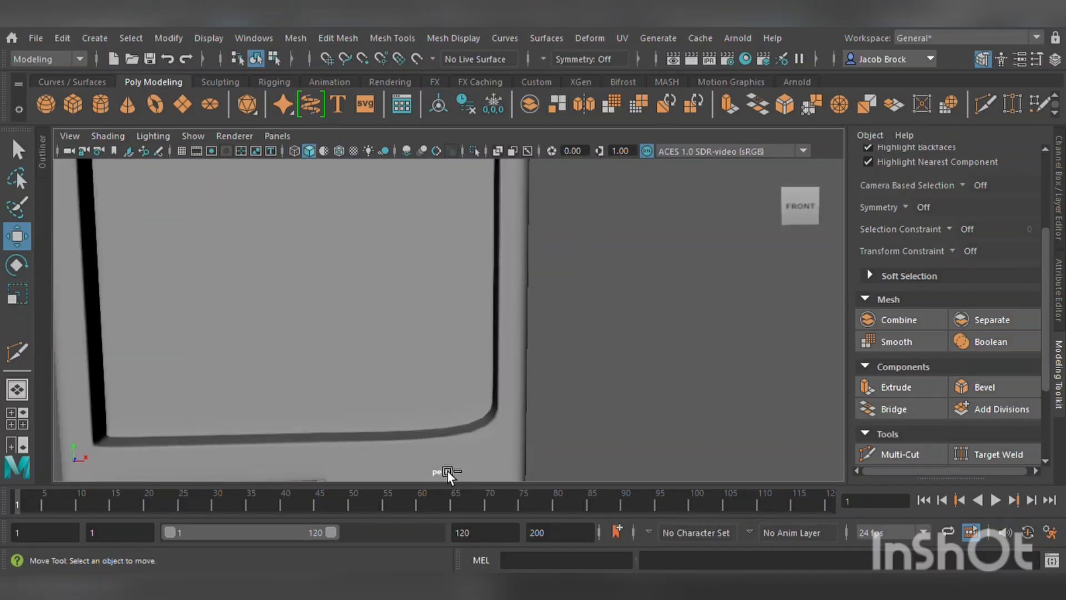
- Undo the latest selection and mode changes to get back to vertex editing around the upper front recess's lower corners
key("ctrl+z")
key("ctrl+z")
key("ctrl+z")
key("ctrl+z")
key("ctrl+z")
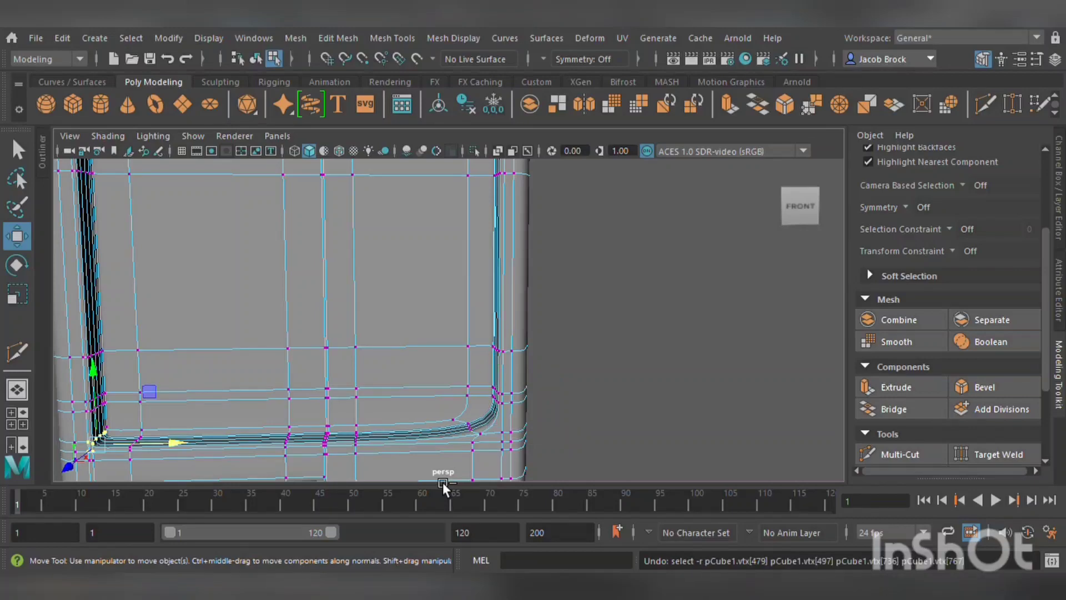
scroll(509, 411, "up", 3)
middle_click_drag(532, 429, 491, 311, "alt")
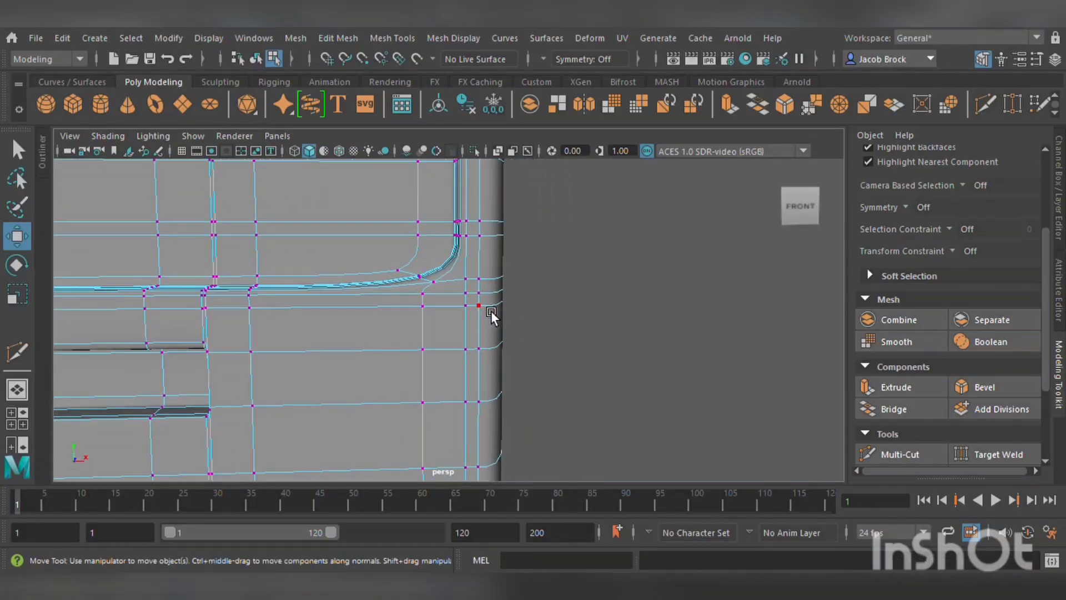
- Insert a Multi-Cut support loop at the unsmoothed upper front recess's lower-right corner and return to object mode with the model deselected
left_click_drag(491, 309, 515, 331, "alt")
key("1")
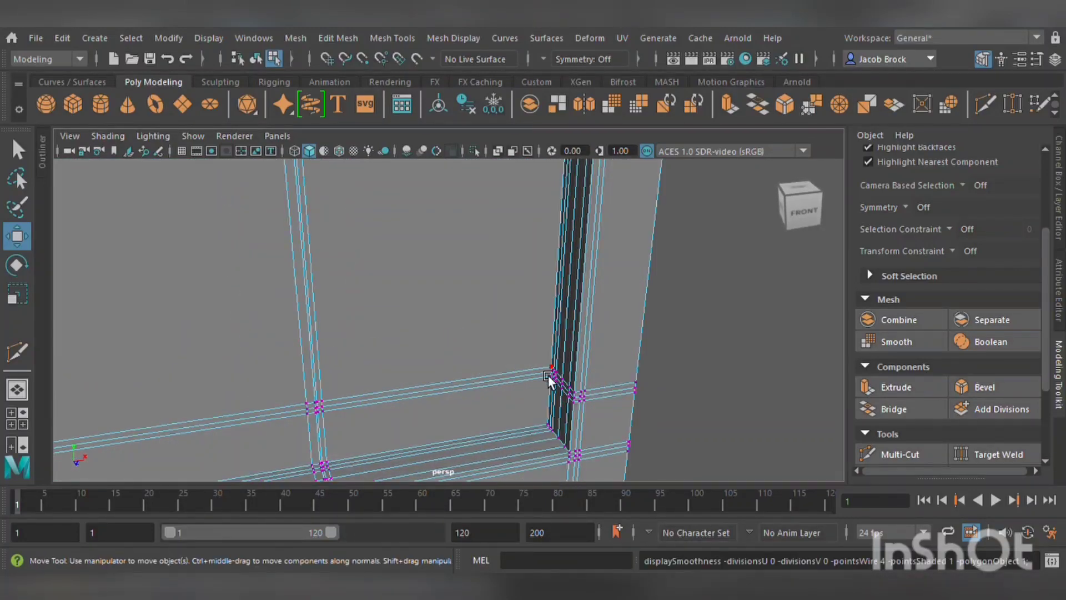
middle_click_drag(548, 375, 581, 280, "alt")
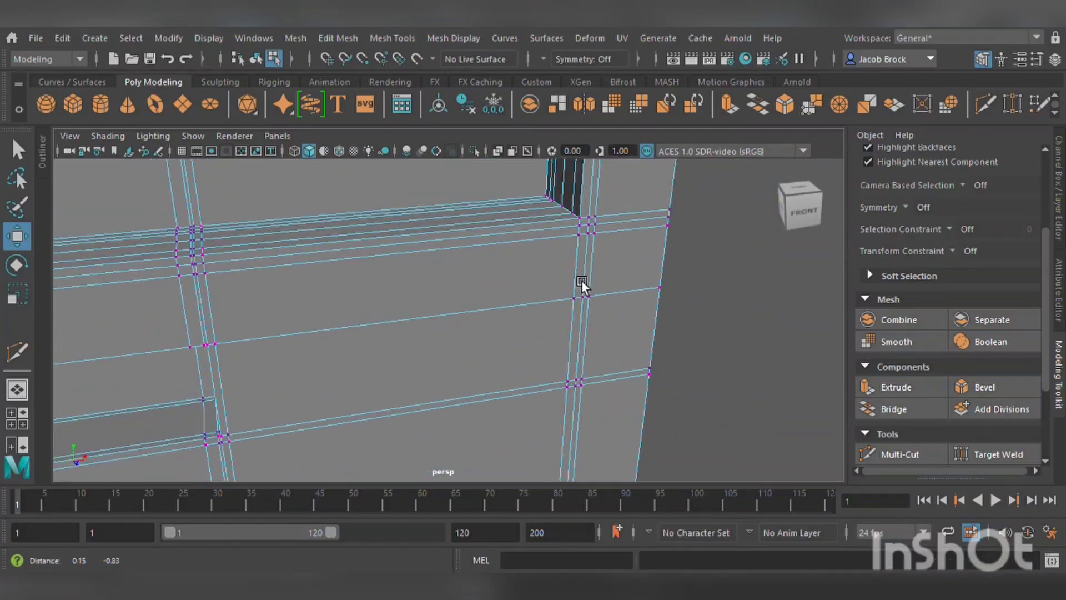
left_click(888, 460)
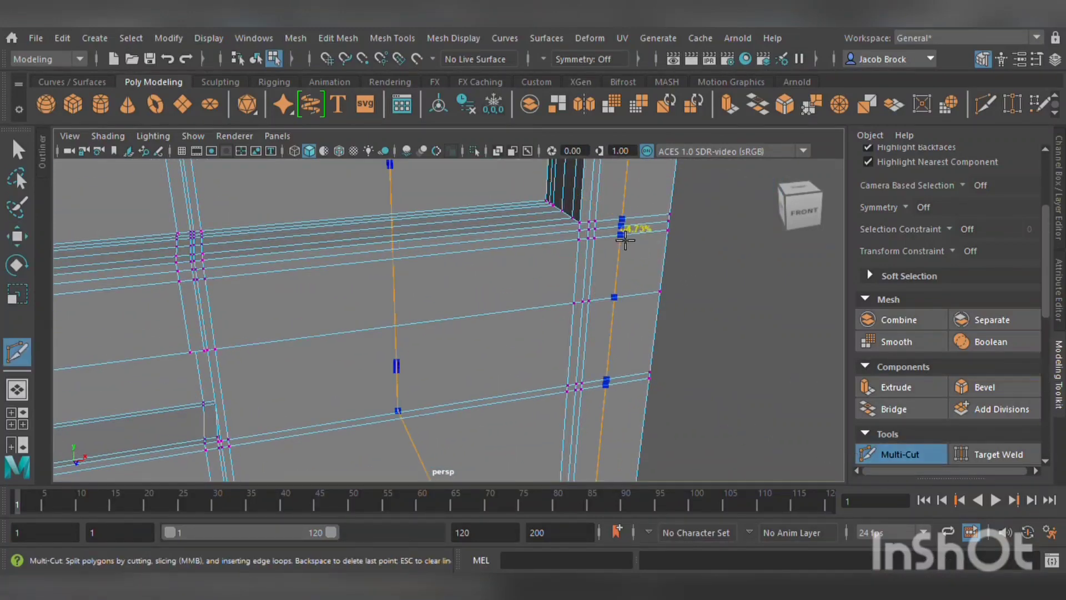
left_click(581, 231, "ctrl")
scroll(550, 289, "down", 6)
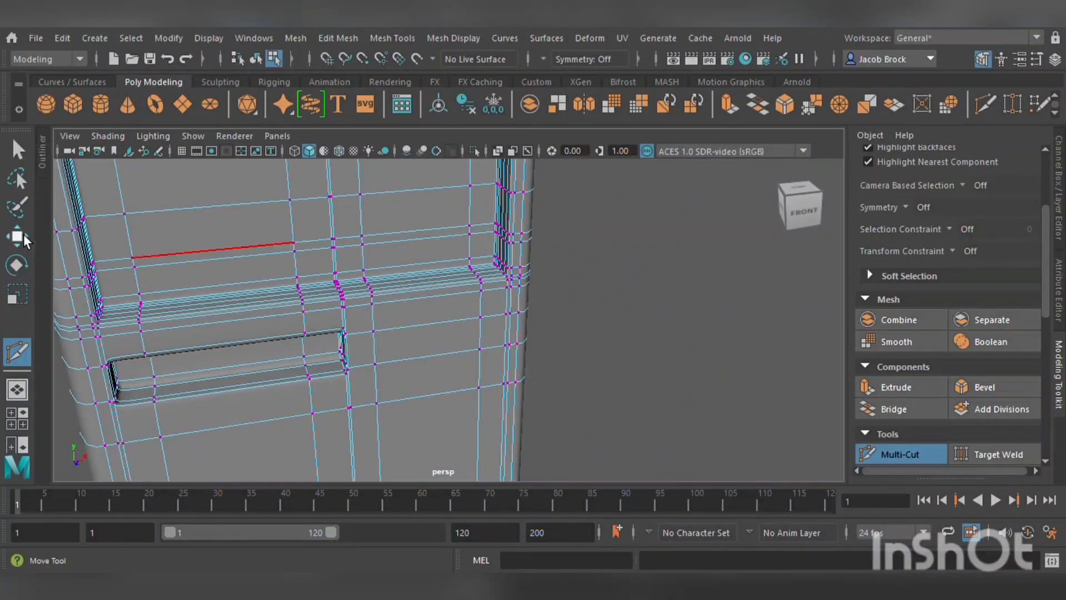
left_click(17, 237)
key("F8")
left_click(711, 254)
scroll(678, 281, "down", 8)
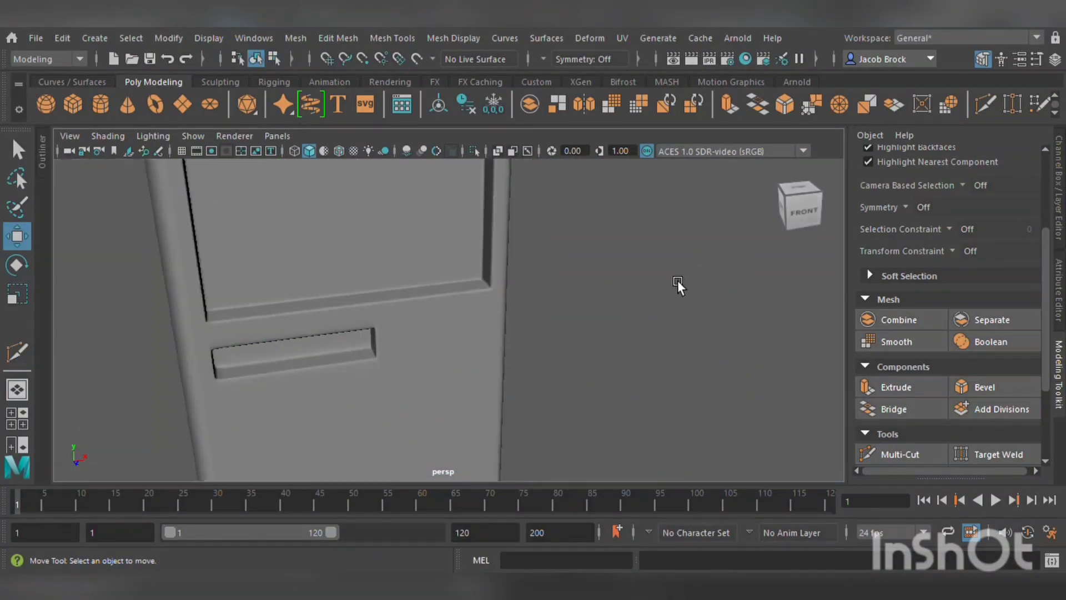
- Select the model and examine its left side and the upper back panel above the door
left_click_drag(599, 329, 566, 305, "alt")
middle_click_drag(567, 305, 553, 429, "alt")
left_click_drag(385, 358, 524, 361, "alt")
left_click(492, 356)
scroll(525, 378, "up", 3)
scroll(525, 378, "up", 5)
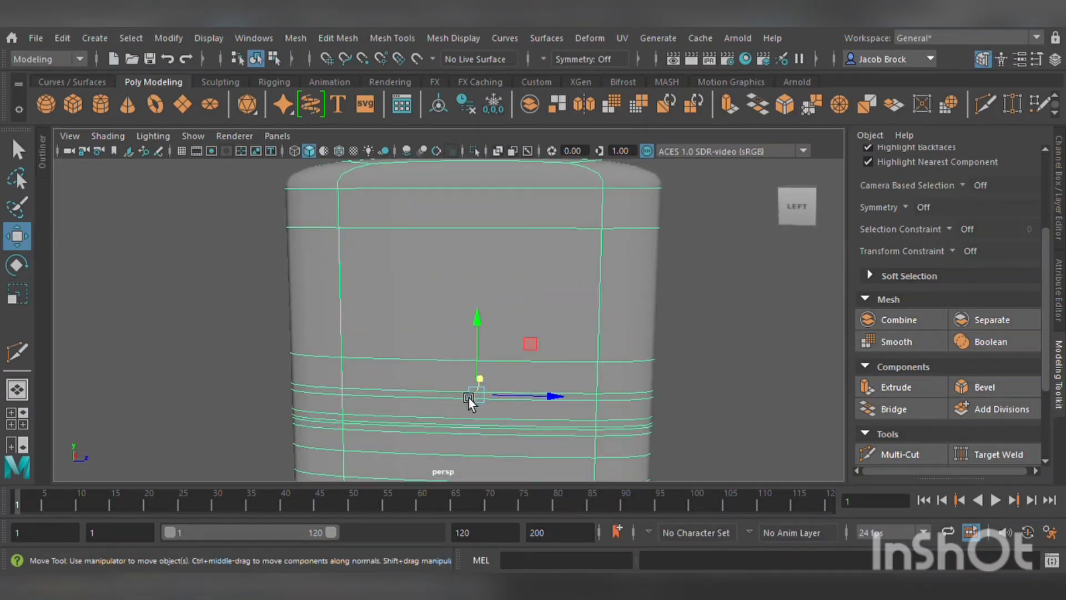
scroll(468, 396, "down", 4)
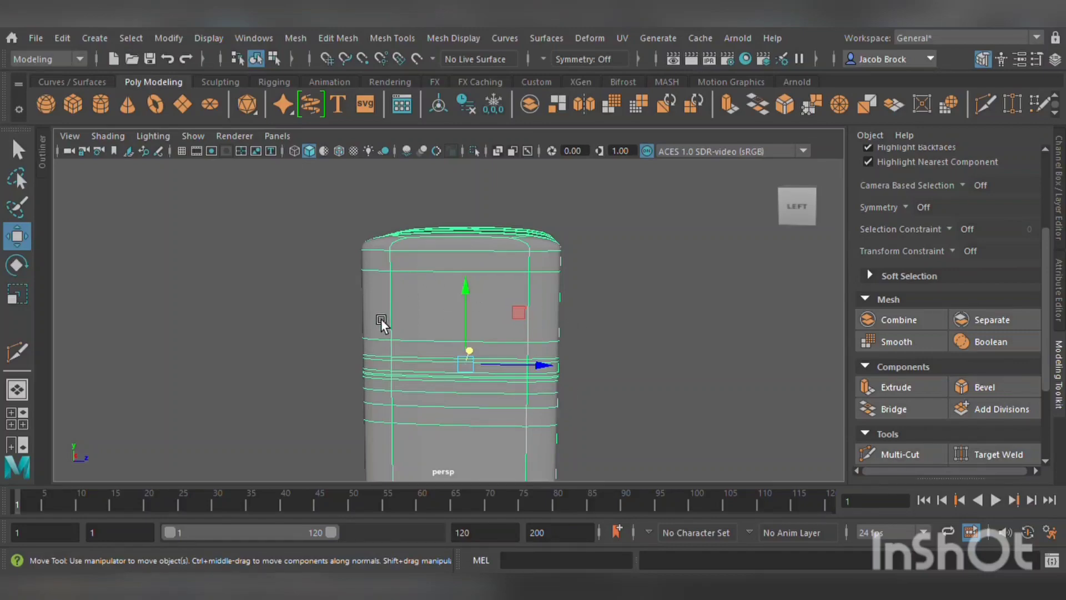
left_click_drag(381, 320, 528, 330, "alt")
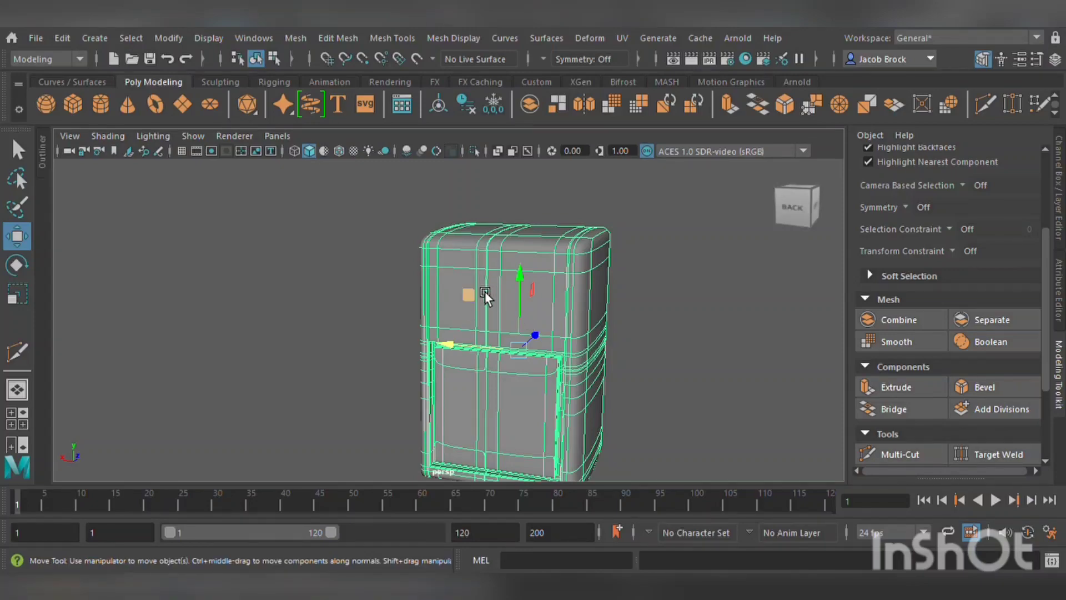
scroll(491, 308, "up", 6)
middle_click_drag(540, 332, 473, 362, "alt")
left_click_drag(472, 362, 508, 366, "alt")
scroll(682, 352, "up", 2)
scroll(681, 351, "down", 2)
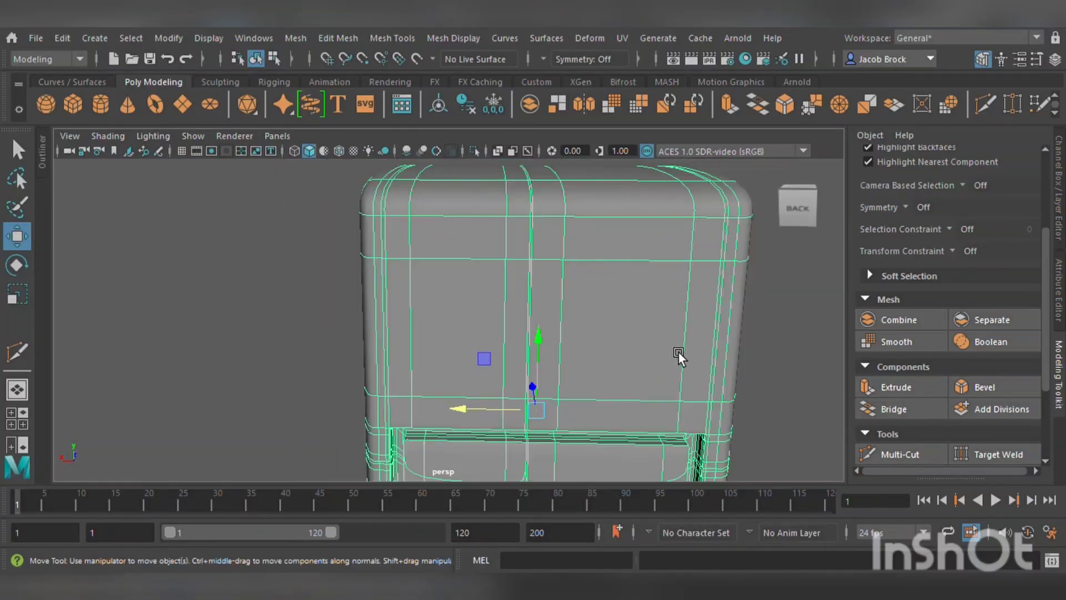
scroll(678, 351, "up", 2)
scroll(666, 349, "down", 2)
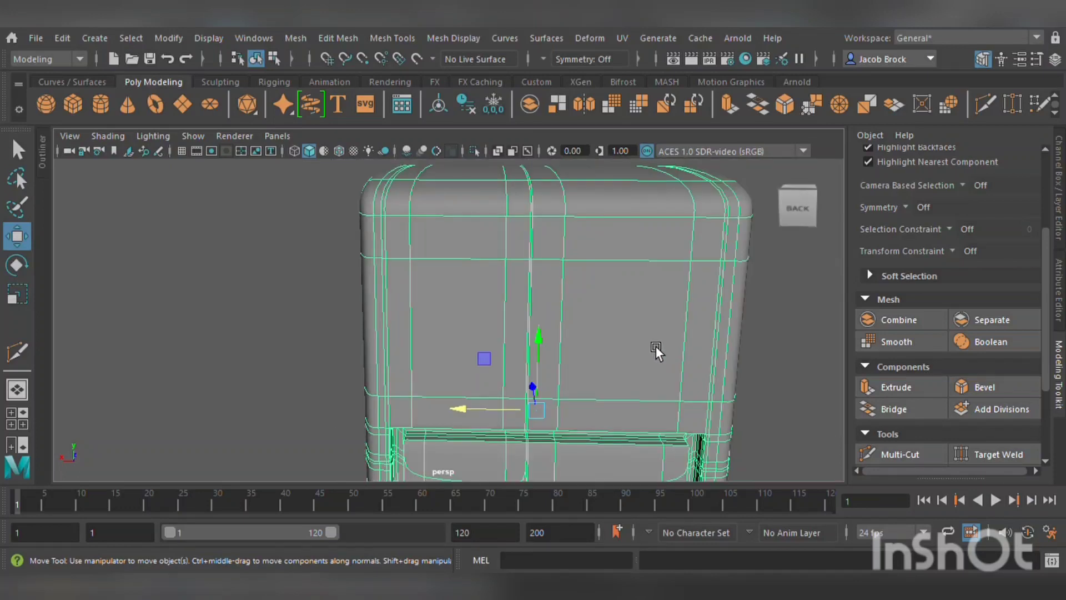
- Insert five vertical Multi-Cut edge loops across the upper back panel, two on one side of the centre and three on the other
left_click(876, 453)
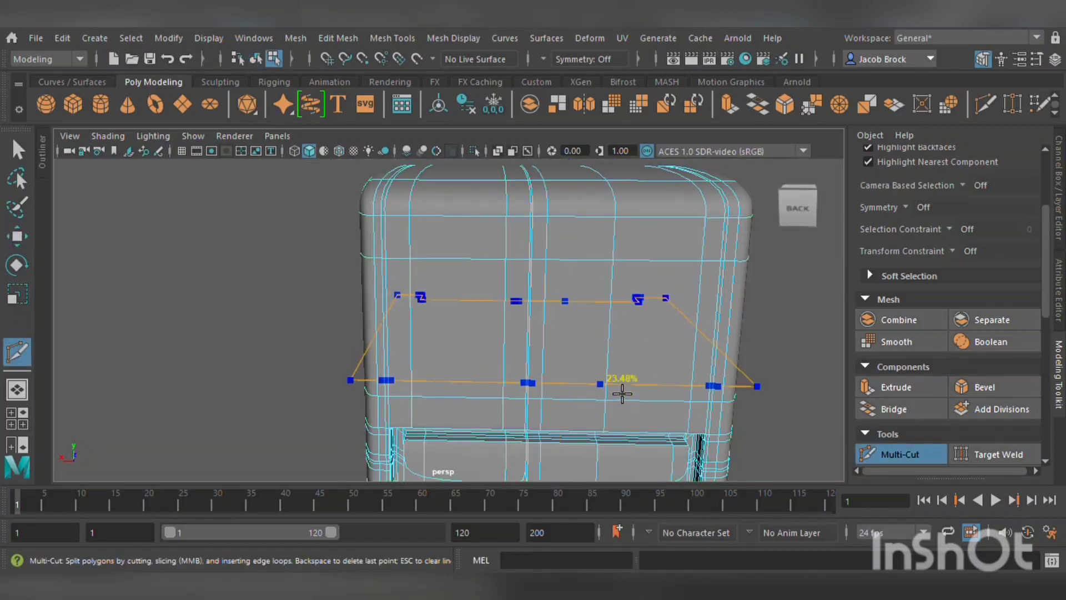
left_click(643, 413, "ctrl")
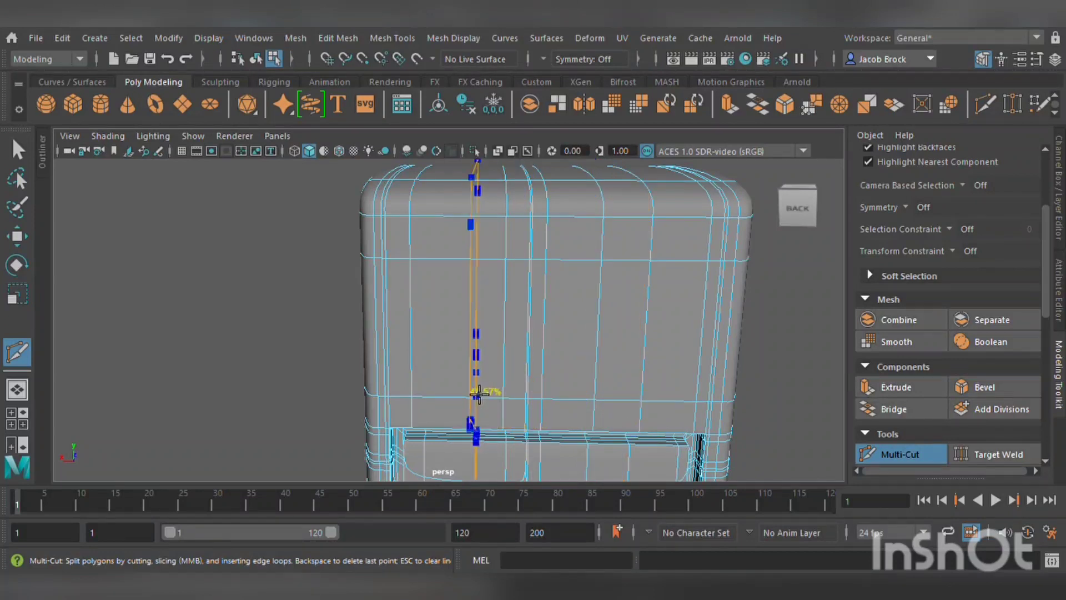
left_click(467, 394, "ctrl")
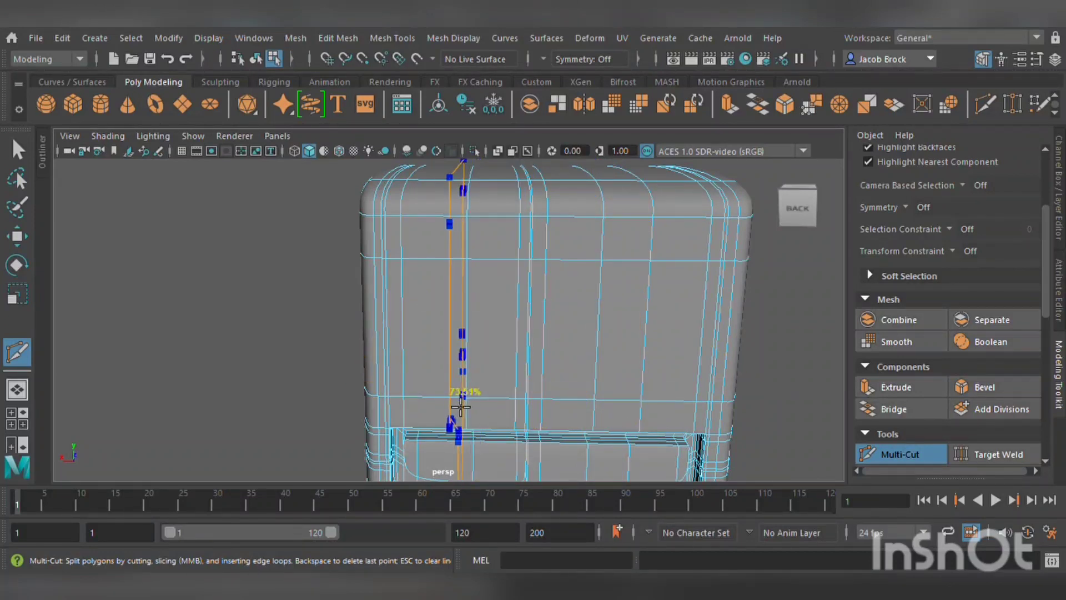
left_click(460, 409, "ctrl")
key("3")
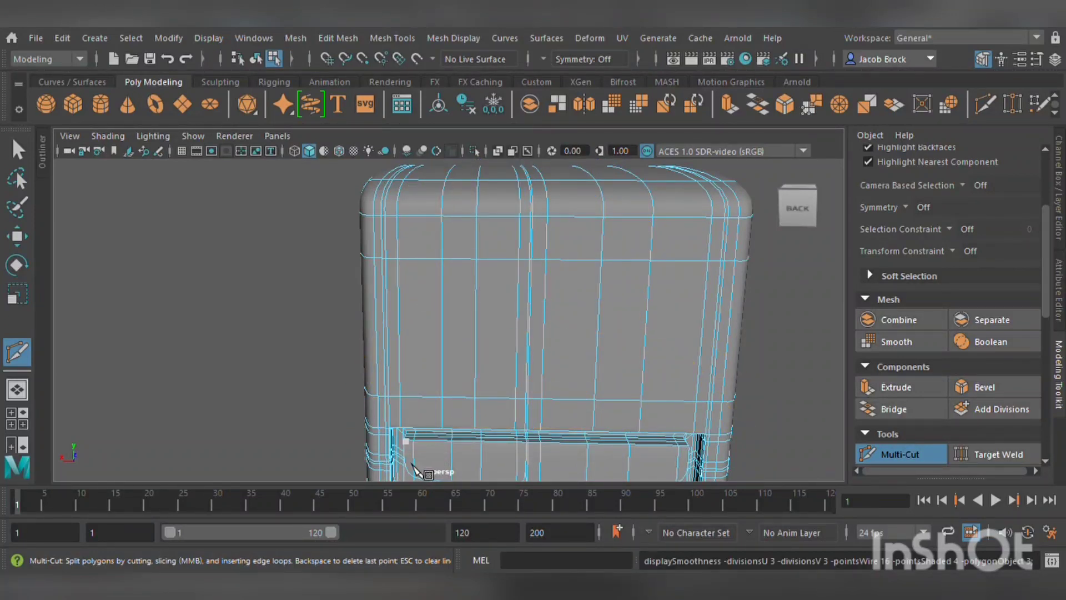
key("1")
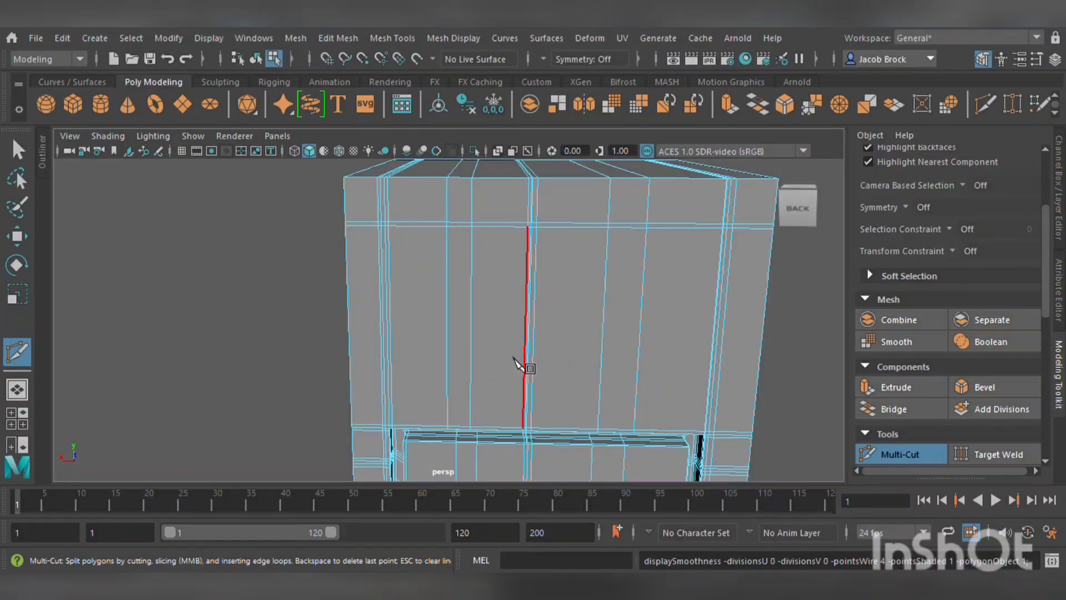
scroll(513, 358, "down", 3)
scroll(519, 367, "up", 3)
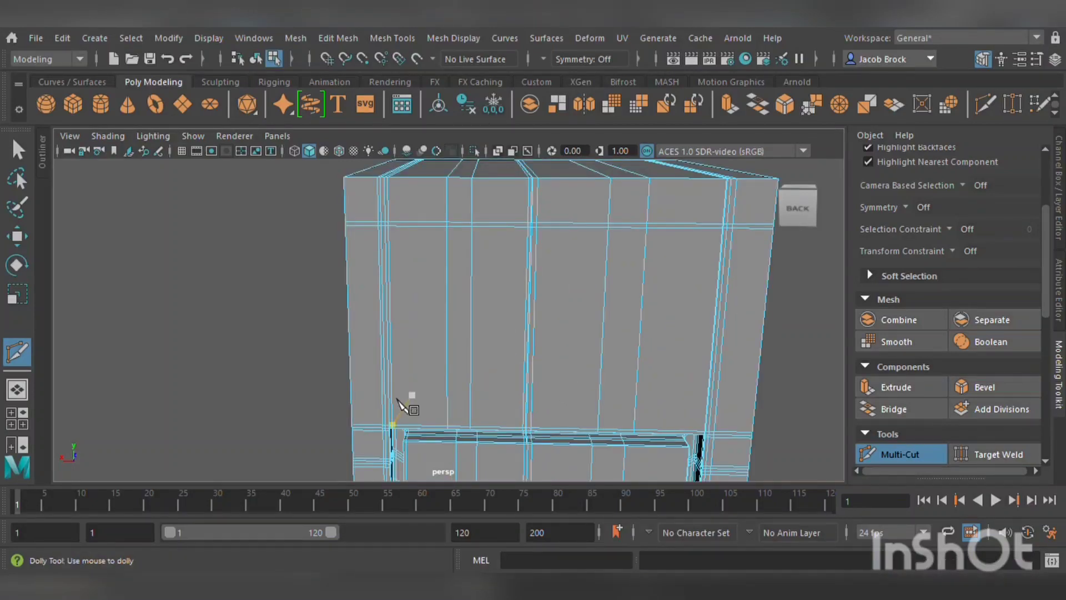
left_click(563, 431, "ctrl")
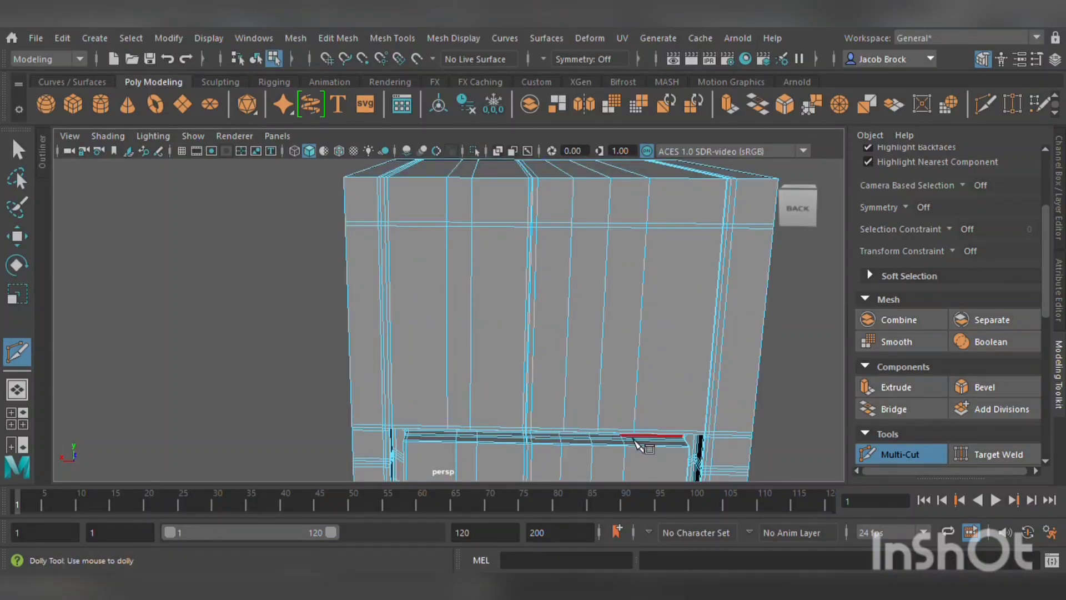
- Insert two horizontal Multi-Cut edge loops across the upper back panel, one near its top and one just above the door
left_click(18, 236)
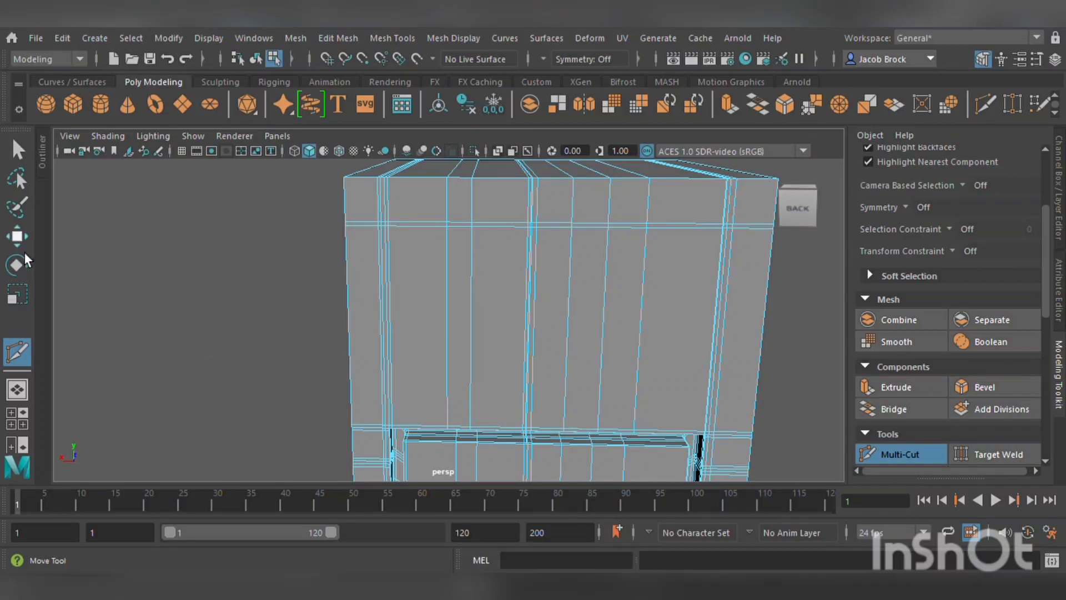
key("F11")
left_click(623, 329)
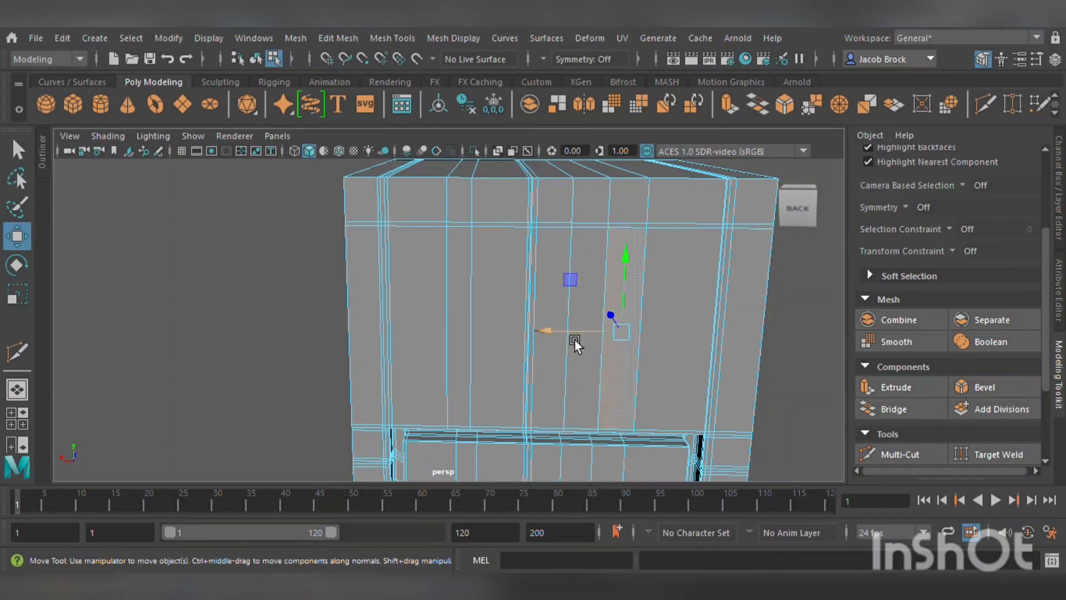
left_click(905, 455)
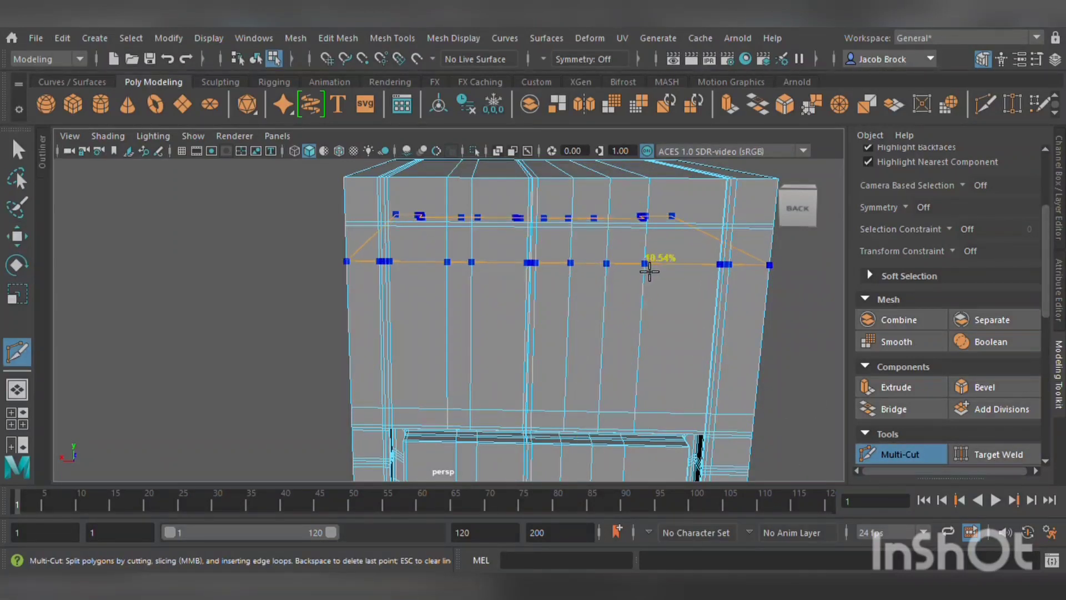
left_click(643, 259, "ctrl")
- Move the narrow vertical face on the upper back panel sideways toward the panel's centre
key("w")
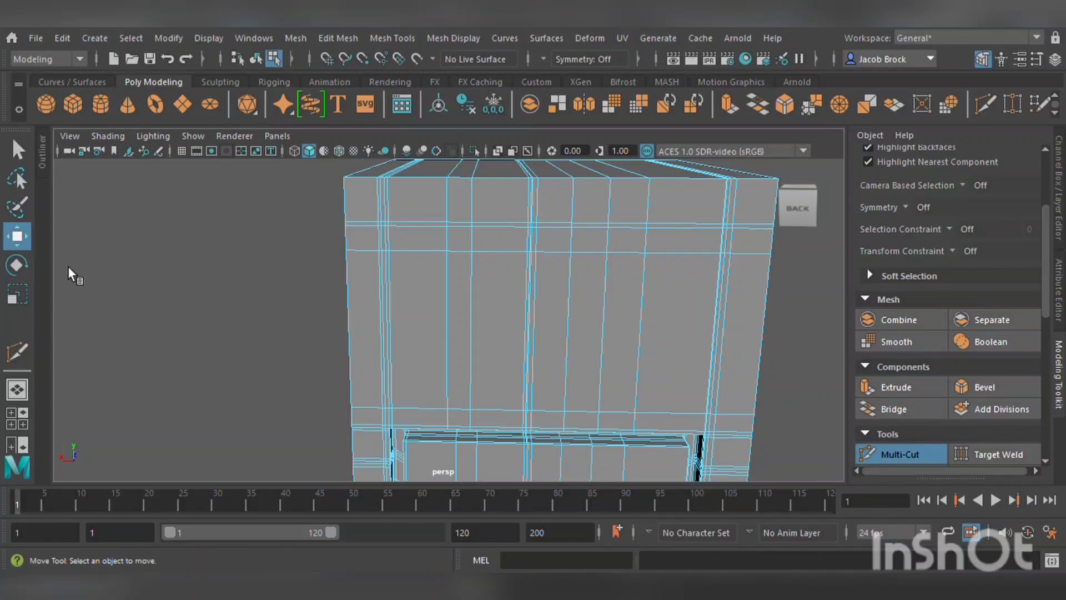
left_click(472, 331)
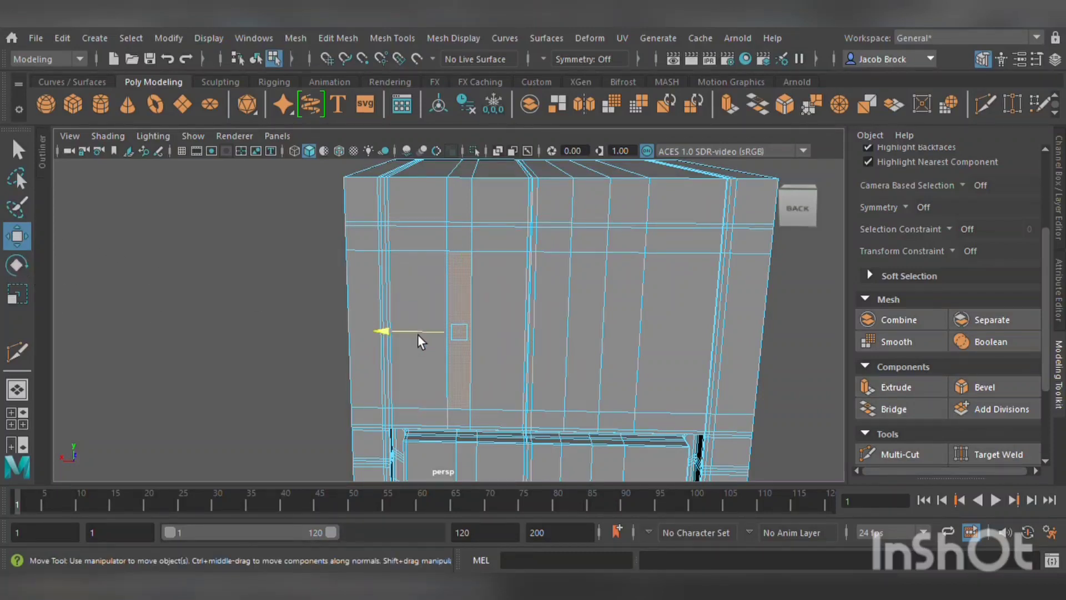
left_click_drag(417, 335, 436, 335)
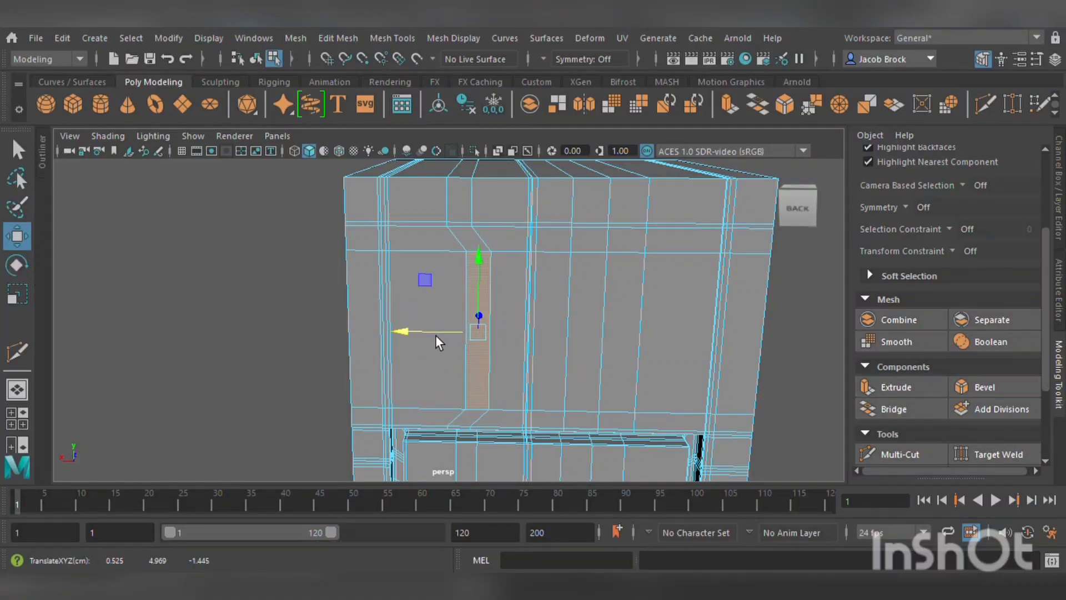
- Extrude the three tall narrow faces on the upper back panel inward to form vent slots, ending with them deselected
left_click(560, 329, "shift")
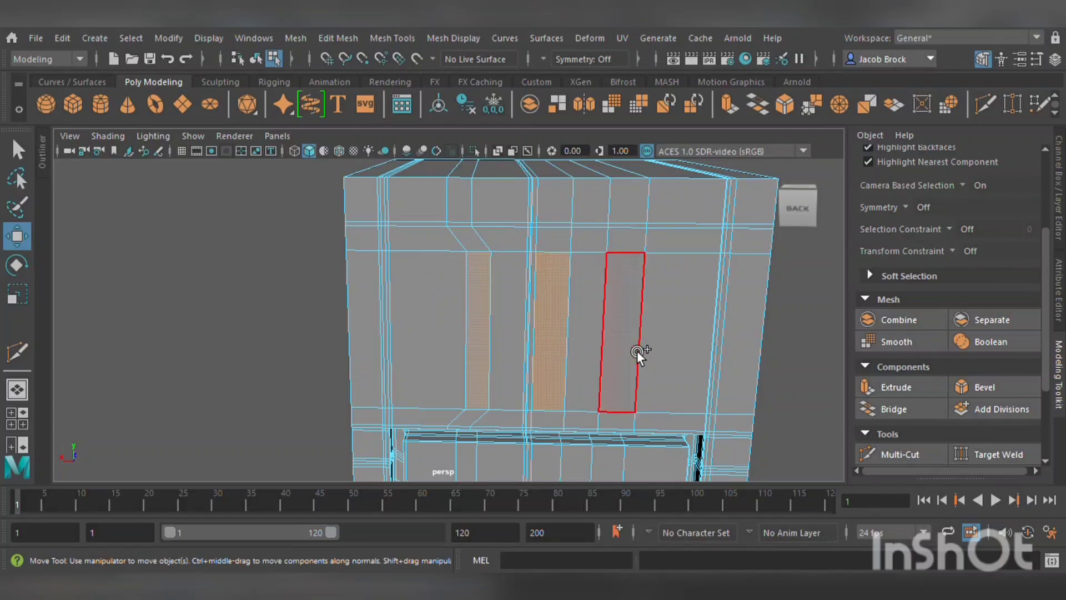
left_click(625, 344, "shift")
left_click(901, 391)
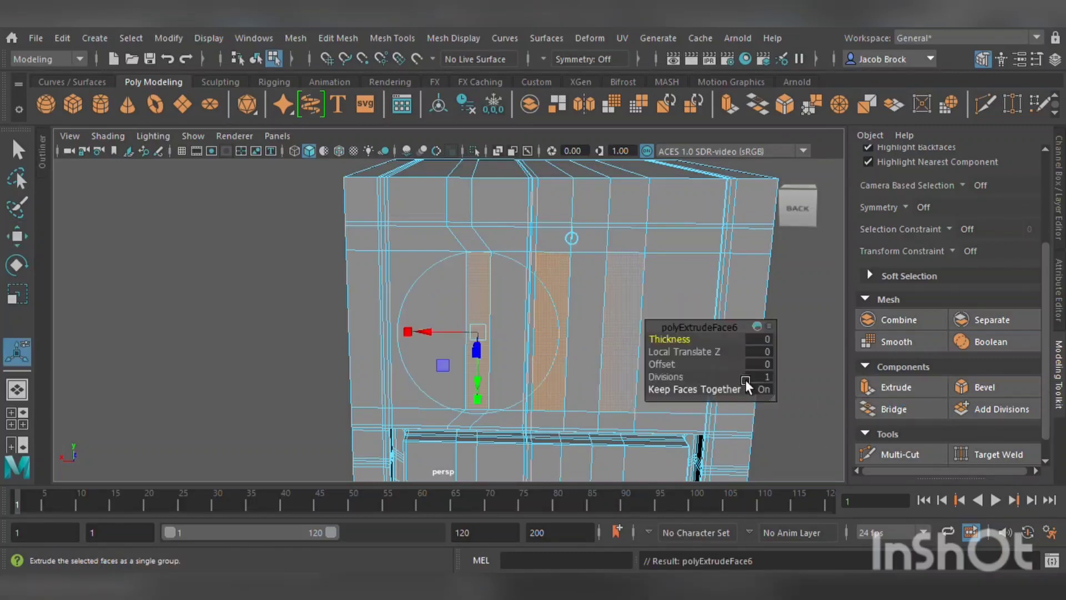
left_click_drag(745, 379, 676, 409, "alt")
left_click_drag(387, 417, 403, 414)
left_click(168, 328)
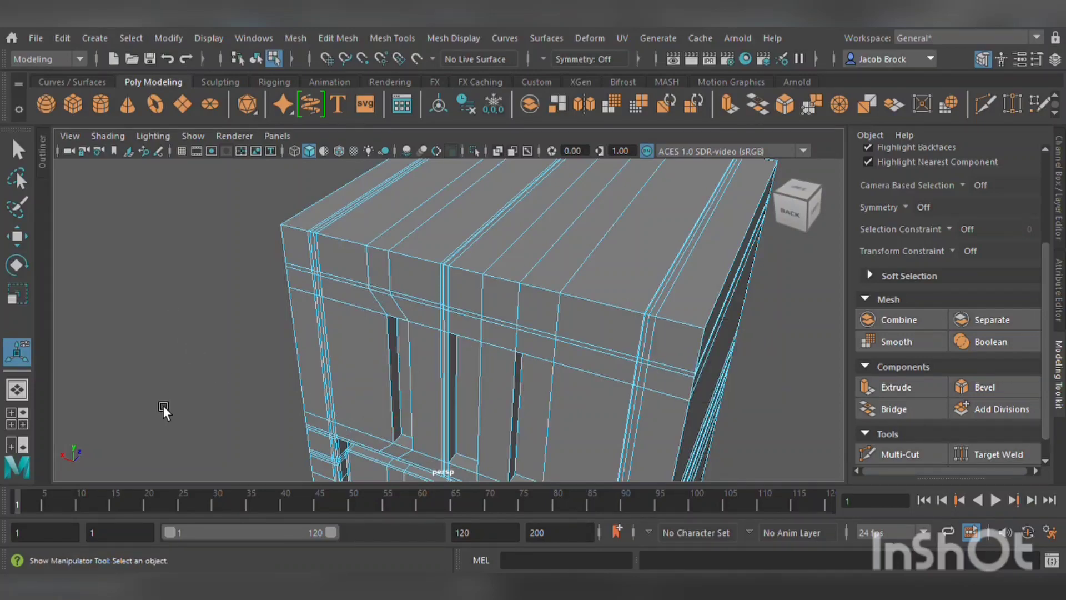
- Show the model in smooth preview, return to object mode and examine the three vent slots on the back
key("3")
left_click_drag(197, 376, 274, 333, "alt")
scroll(658, 331, "down", 5)
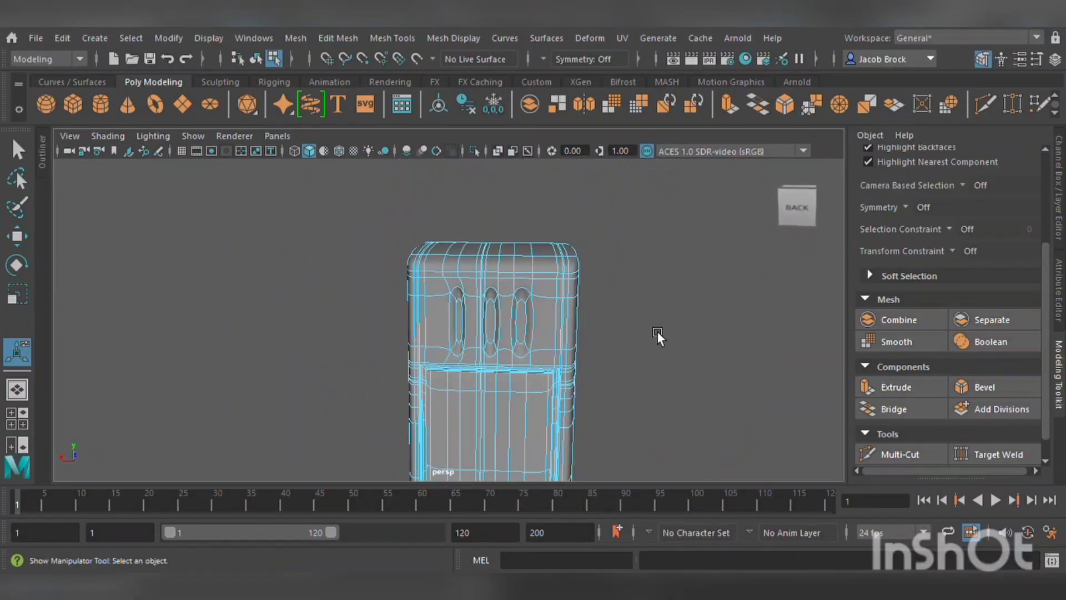
key("q")
left_click(678, 295)
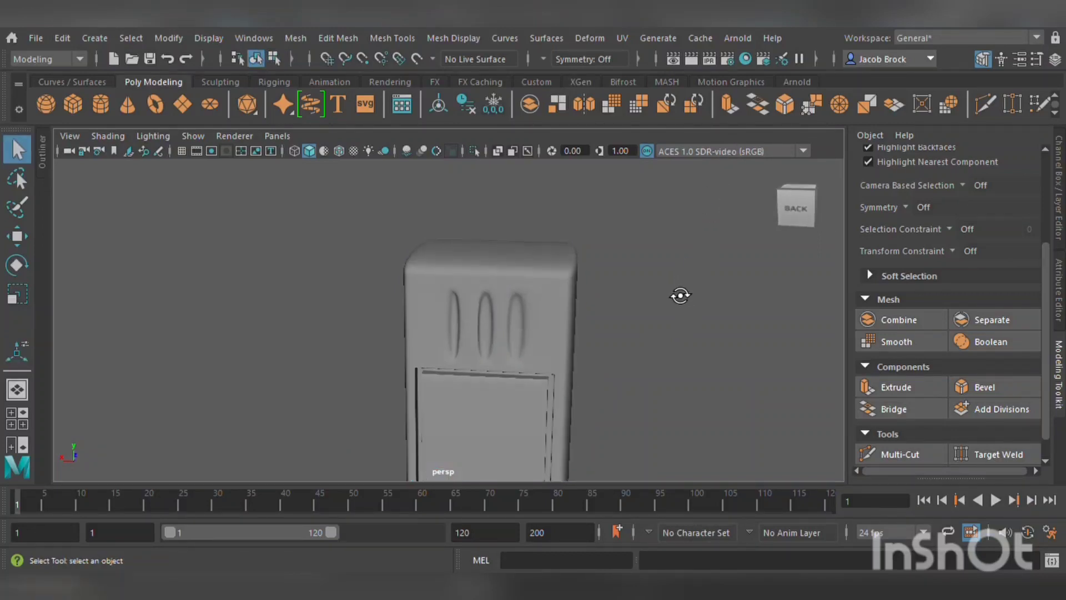
left_click_drag(678, 295, 783, 290, "alt")
scroll(636, 312, "up", 6)
left_click_drag(680, 324, 576, 319, "alt")
left_click_drag(501, 272, 485, 293, "alt")
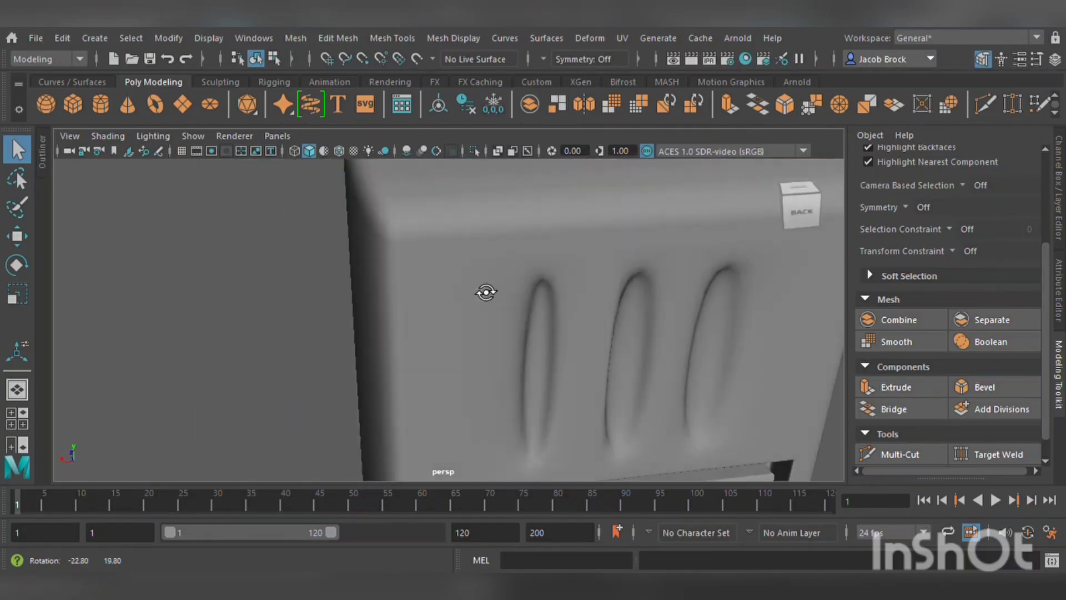
- Insert horizontal Multi-Cut support loops near the upper and lower ends of the unsmoothed vent slots
left_click(583, 314)
scroll(585, 334, "up", 5)
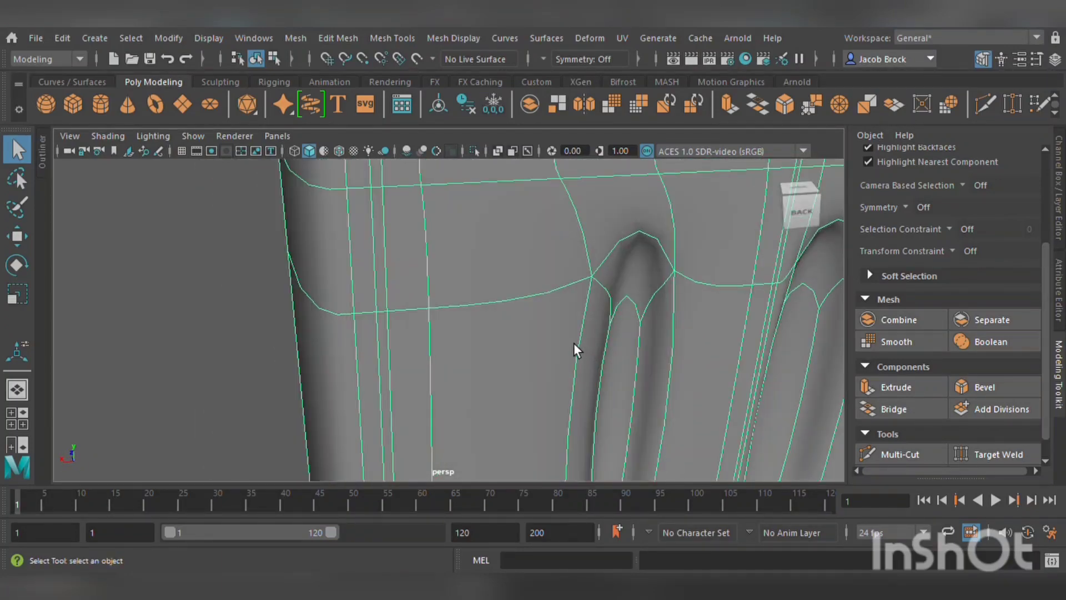
key("1")
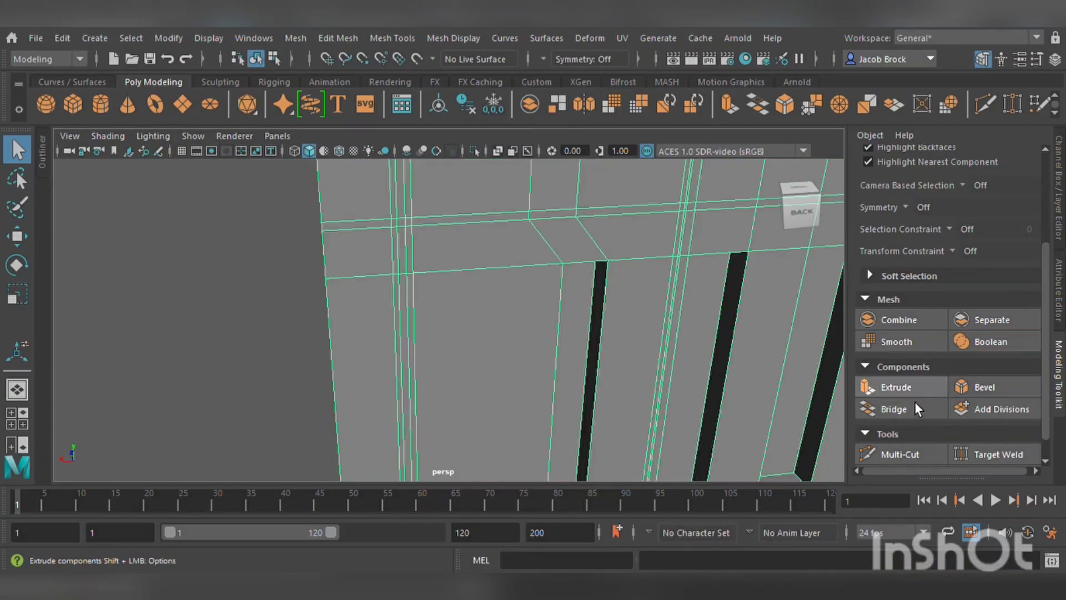
left_click(891, 454)
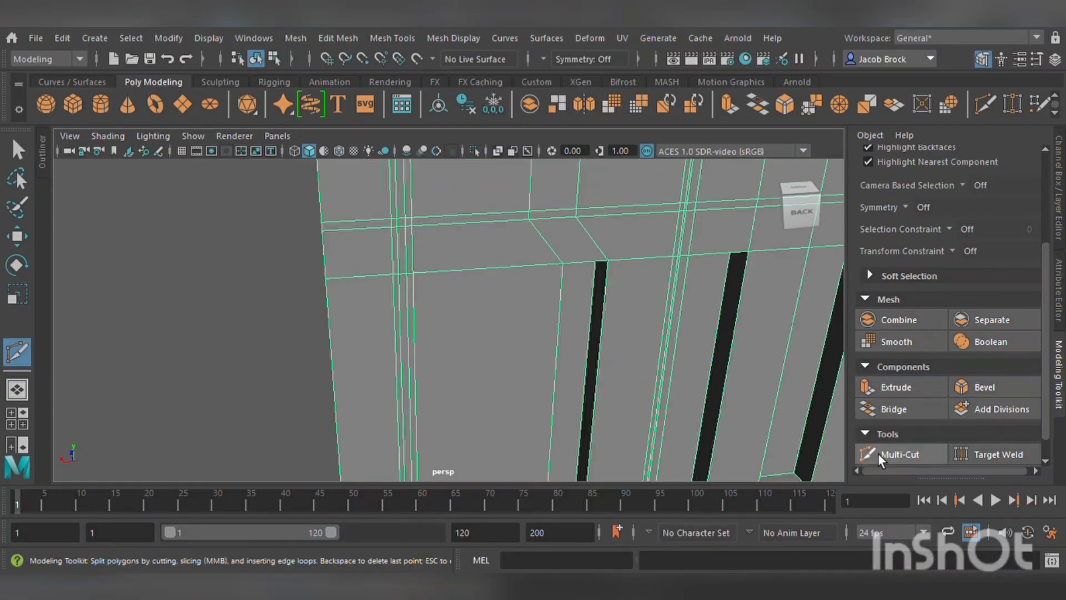
left_click(601, 285, "ctrl")
middle_click_drag(620, 369, 585, 262, "alt")
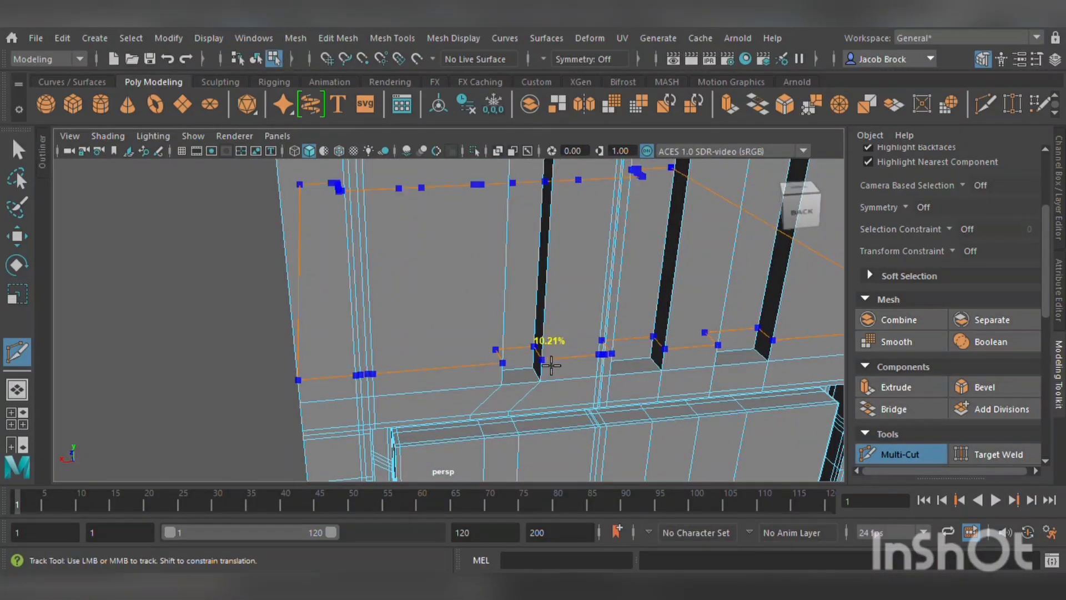
left_click(547, 349, "ctrl")
- Restore smooth preview and return to object mode to examine the vent slots' tightened ends
key("3")
scroll(543, 359, "down", 4)
left_click_drag(586, 355, 464, 355, "alt")
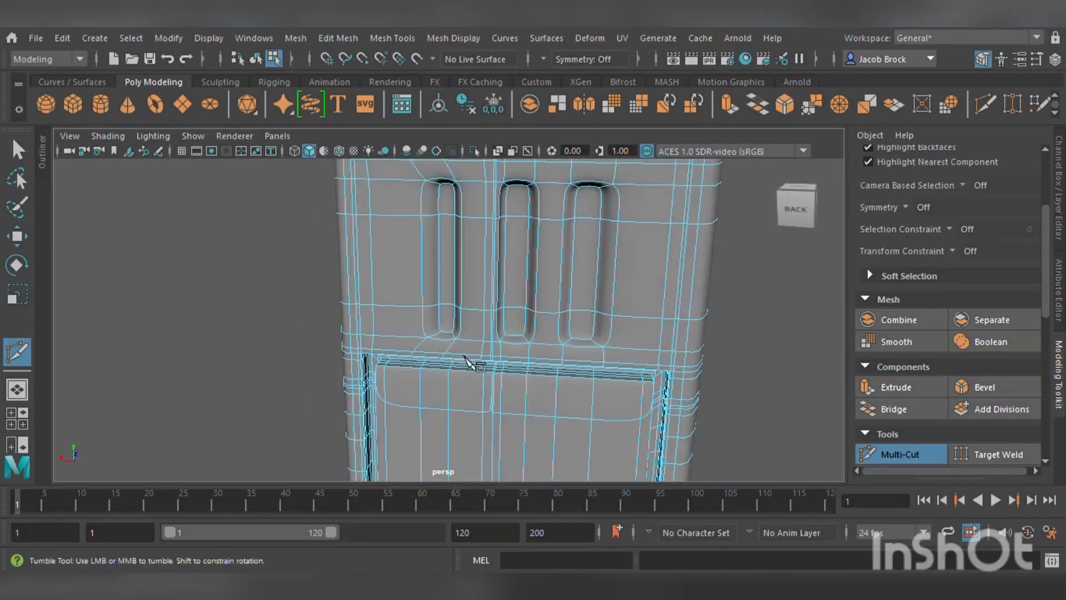
left_click(22, 239)
key("F8")
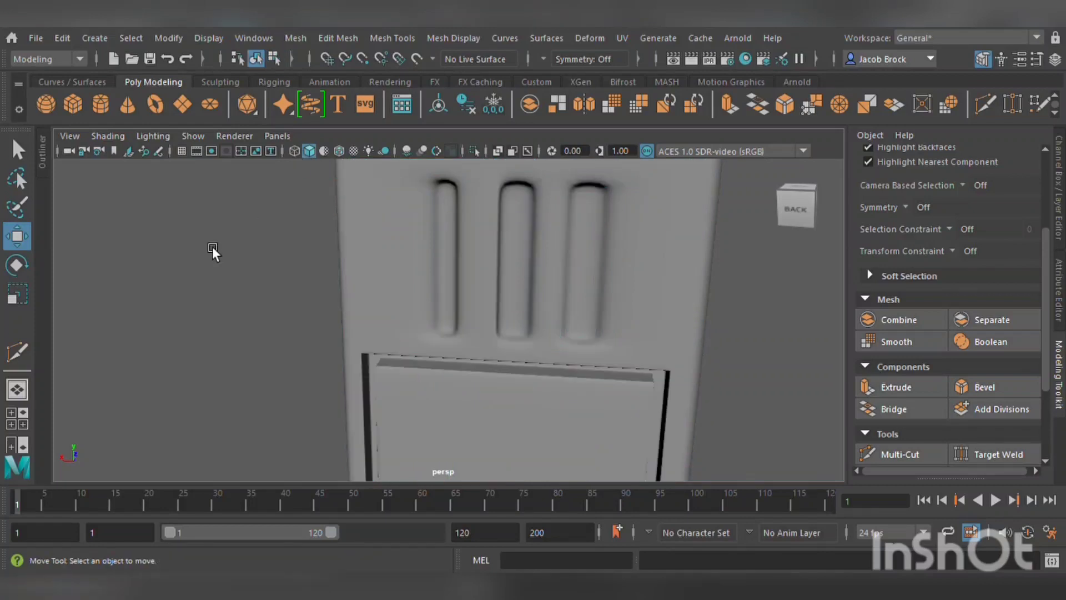
- Turn off smooth preview and insert six vertical Multi-Cut edge loops spaced across the model's right side
left_click_drag(213, 247, 438, 272, "alt")
left_click(428, 236)
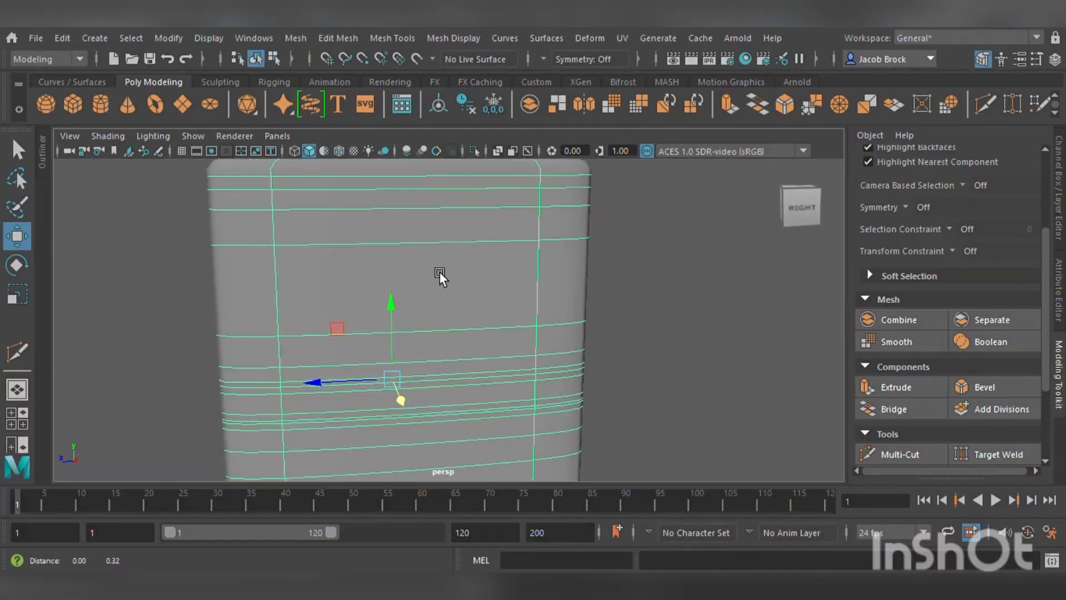
left_click(900, 455)
key("1")
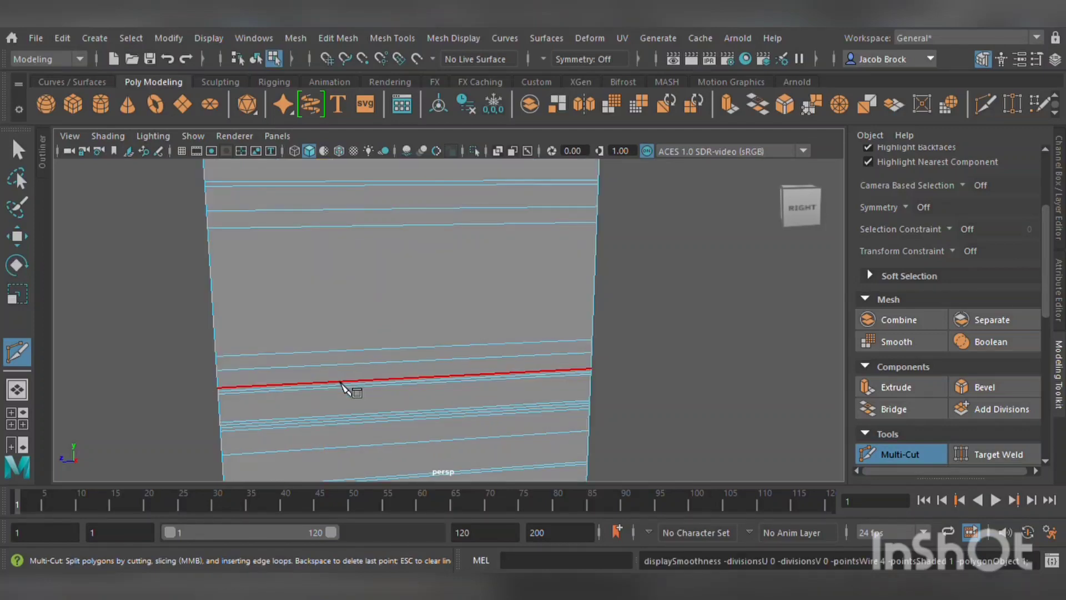
middle_click_drag(370, 263, 400, 334, "alt")
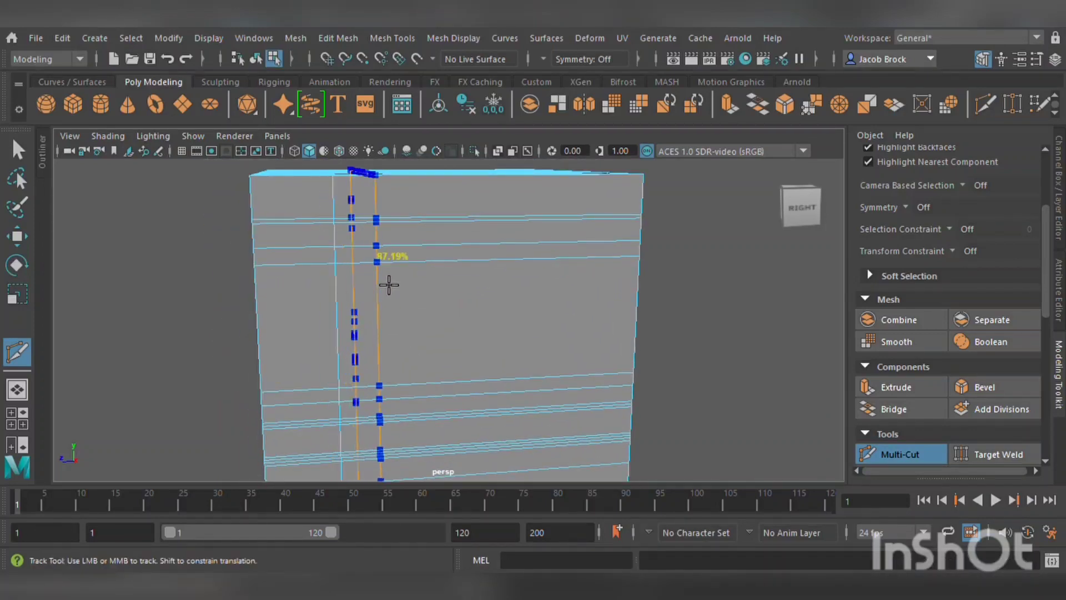
left_click(466, 275, "ctrl")
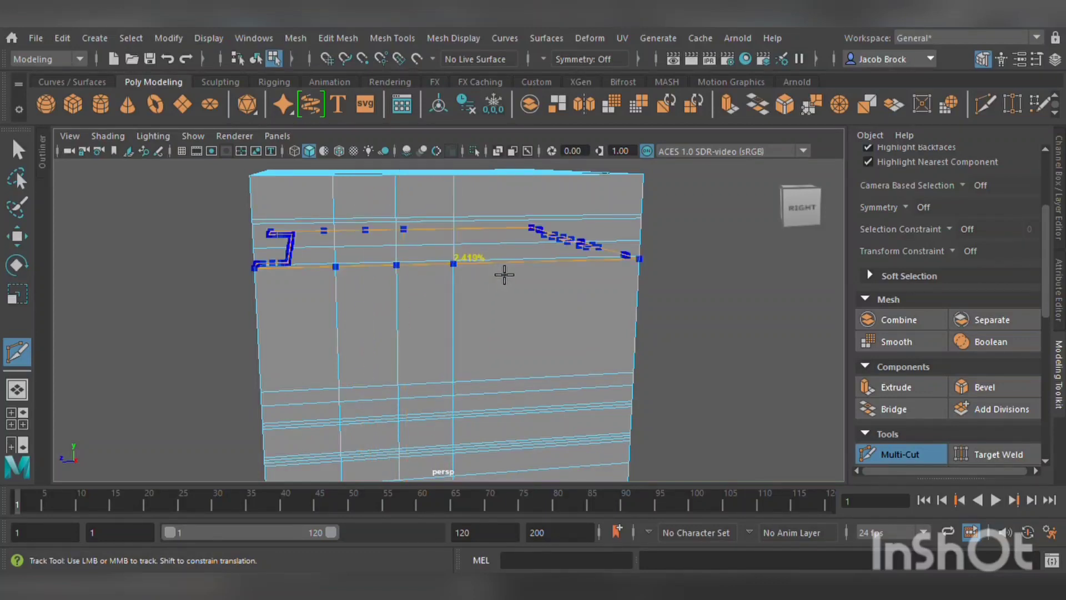
left_click(513, 278, "ctrl")
left_click(557, 280, "ctrl")
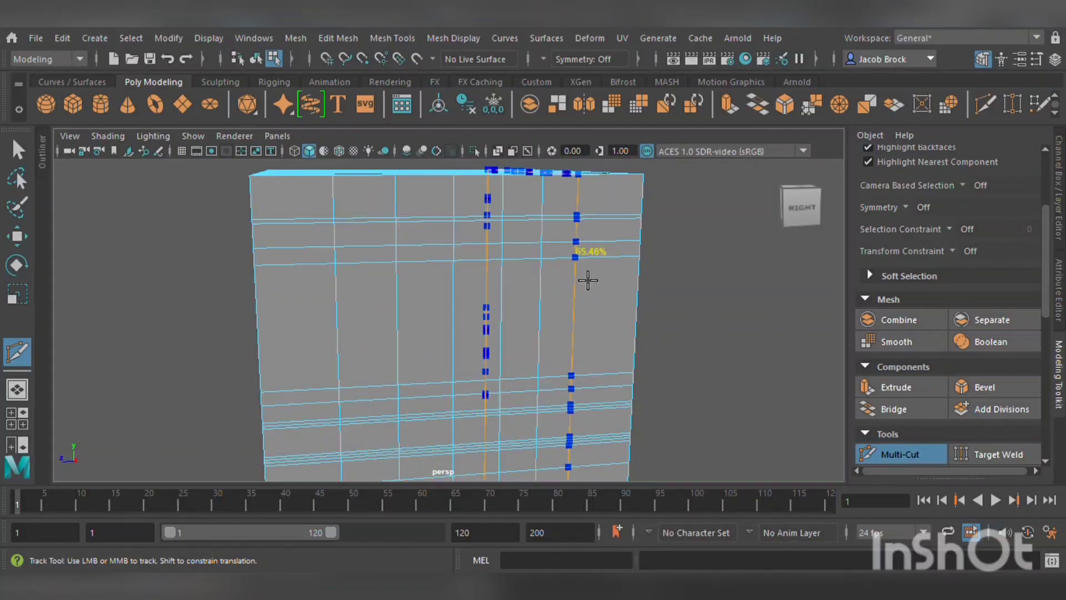
left_click(583, 281, "ctrl")
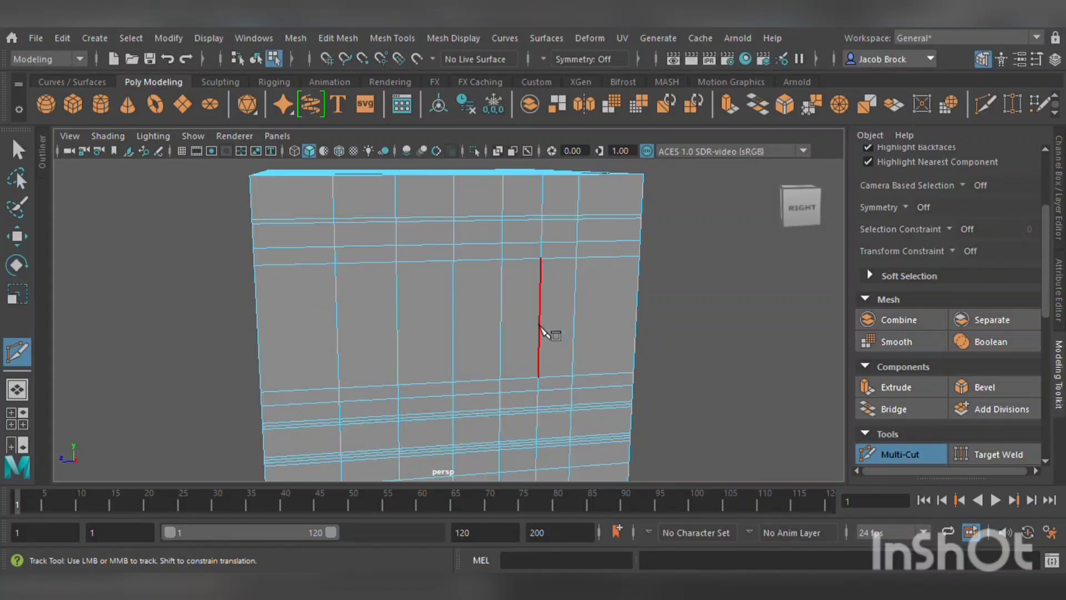
- Insert two horizontal Multi-Cut edge loops through the tall blank band on the upper right side and switch to face selection
left_click(428, 350, "ctrl")
left_click(442, 311, "ctrl")
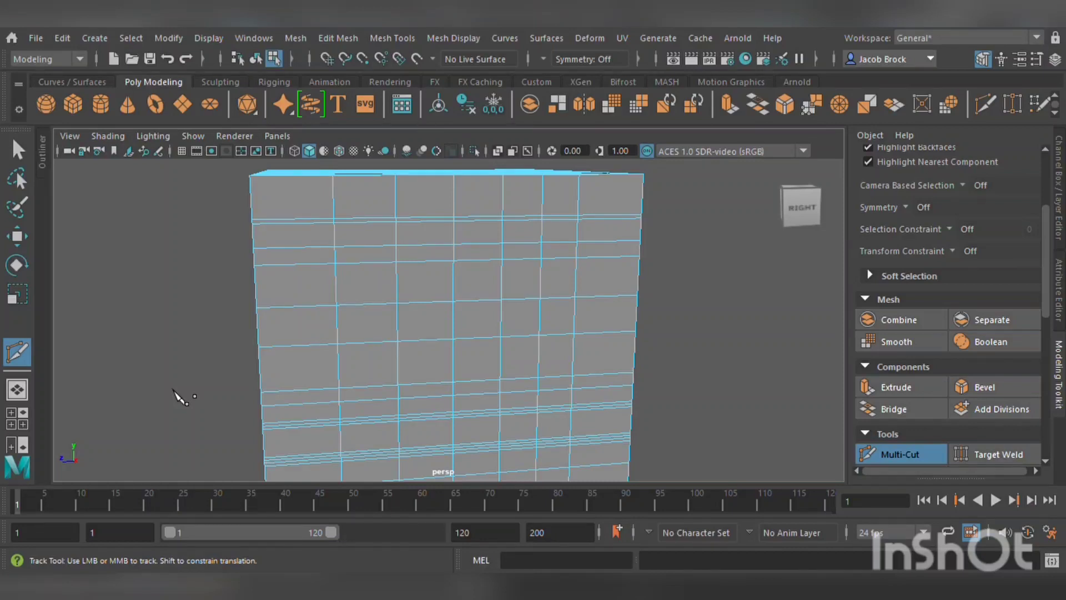
middle_click_drag(502, 353, 489, 326, "alt")
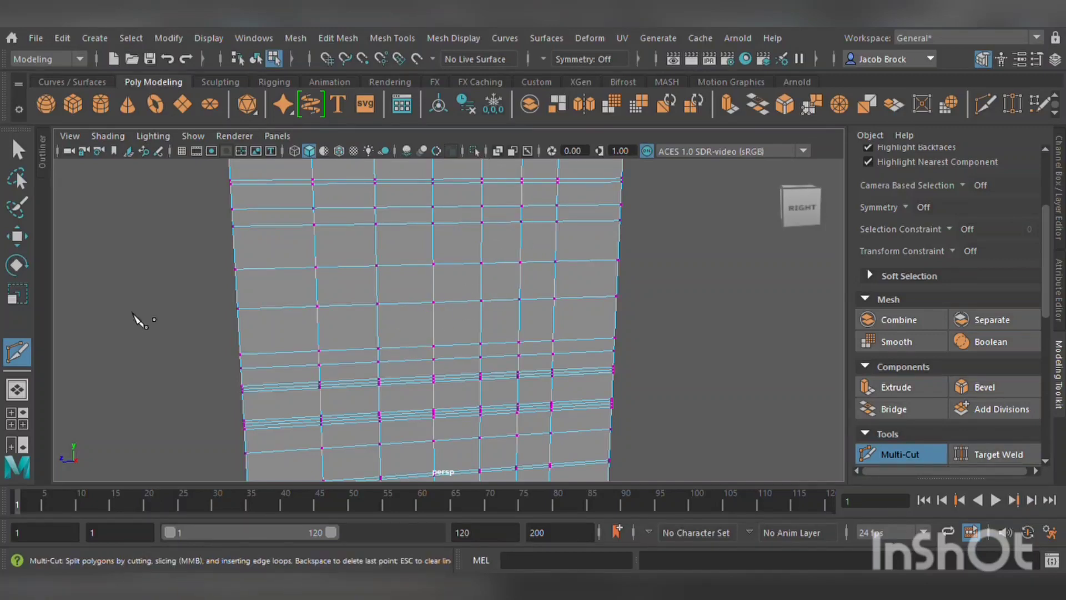
left_click(30, 238)
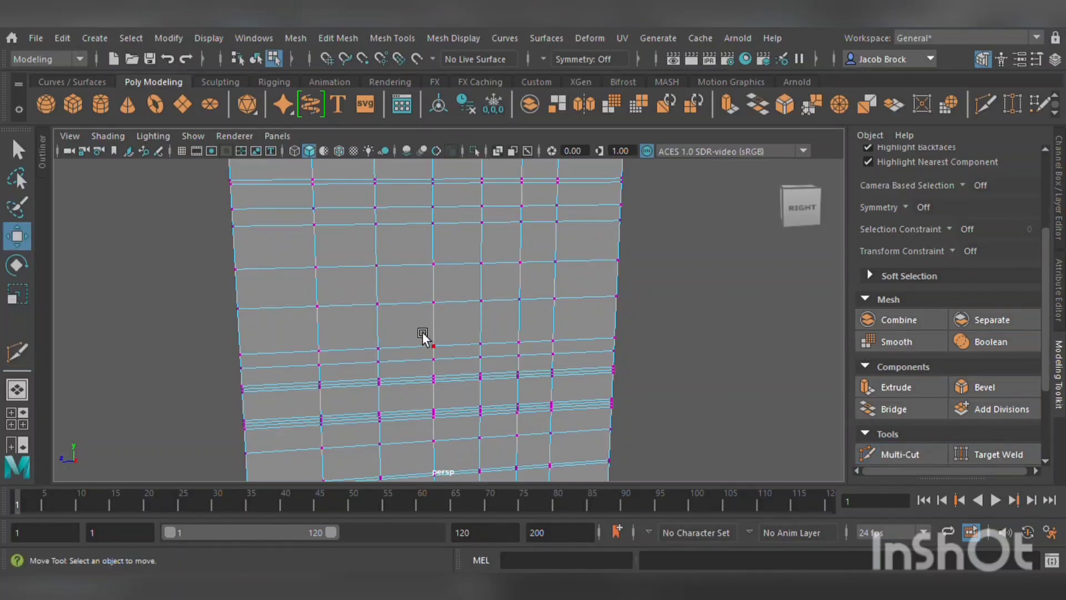
key("F11")
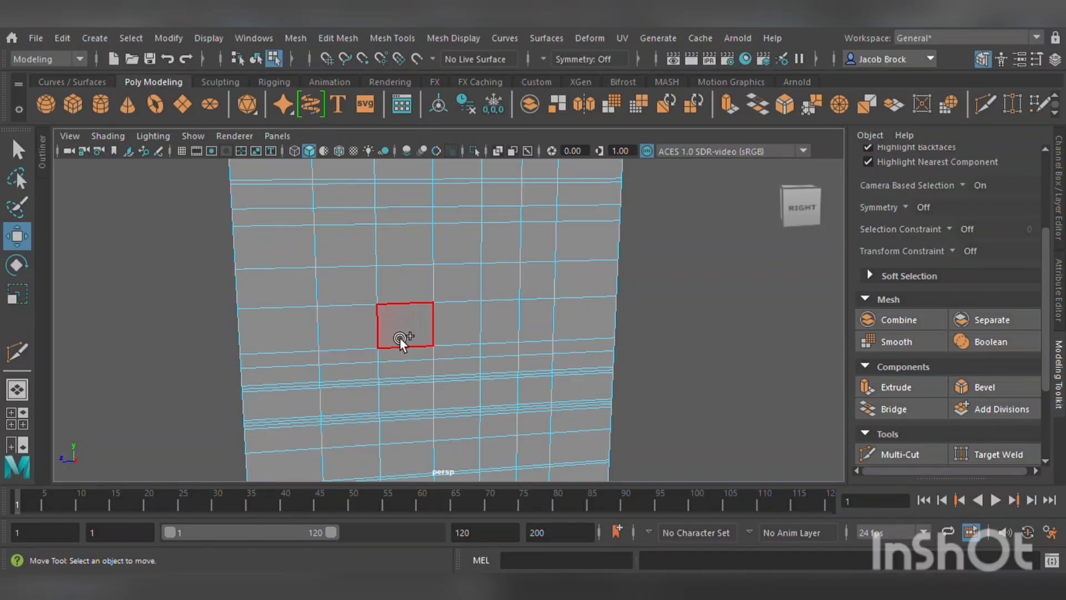
left_click(400, 338)
left_click(507, 312, "shift")
left_click(467, 255, "shift")
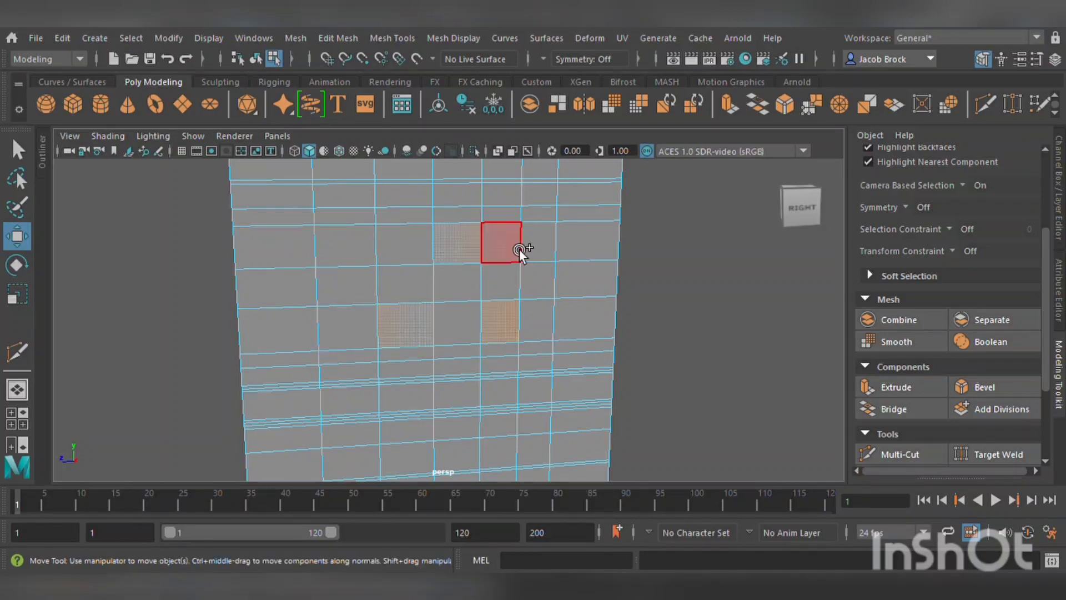
left_click(538, 246, "shift")
left_click(389, 256, "shift")
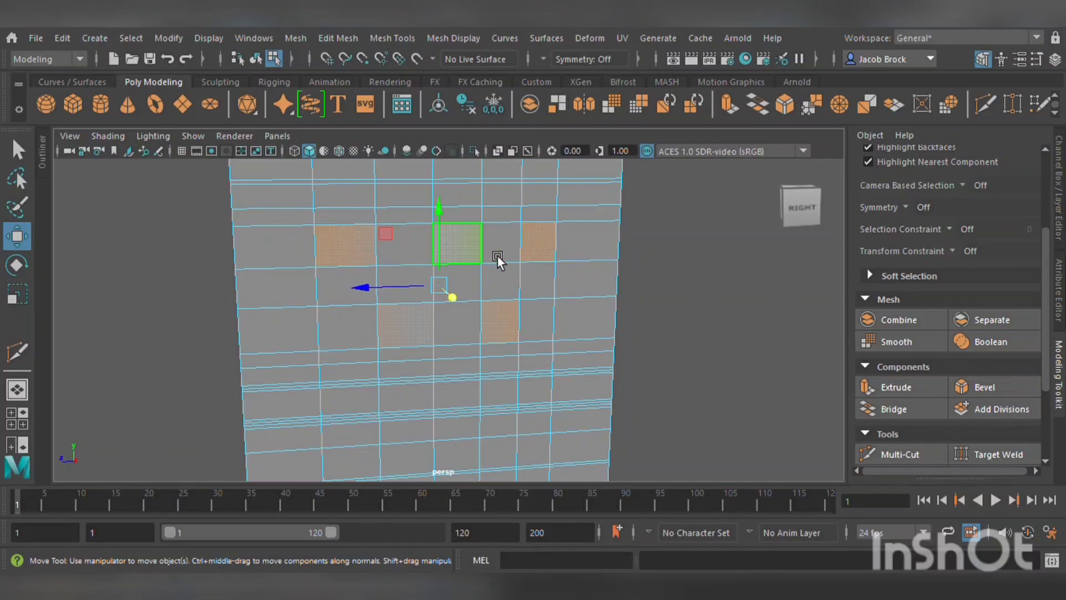
left_click_drag(498, 256, 502, 315, "alt")
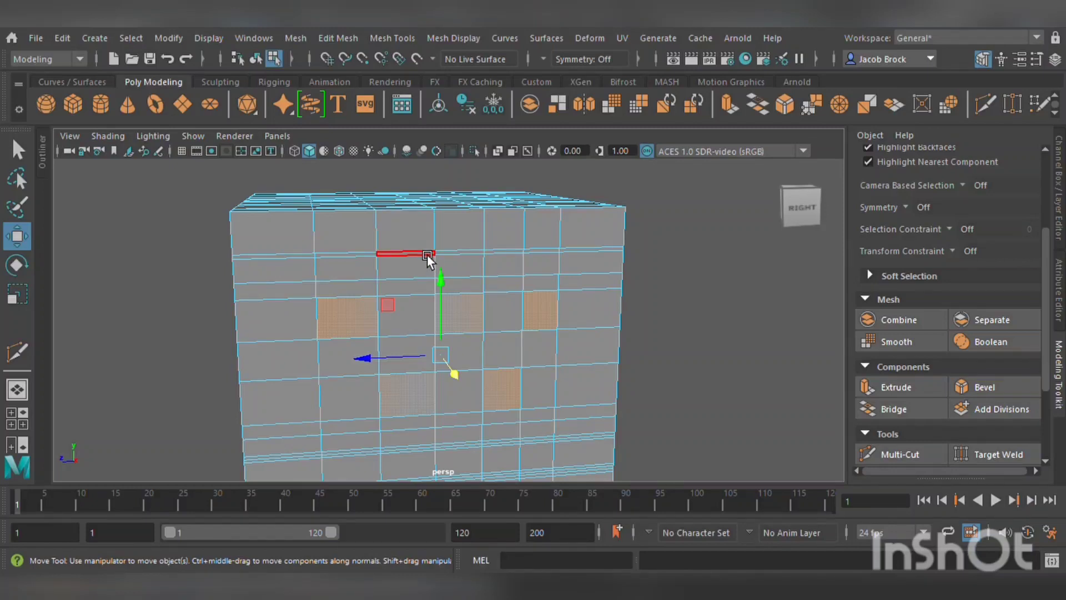
middle_click_drag(476, 336, 482, 309, "alt")
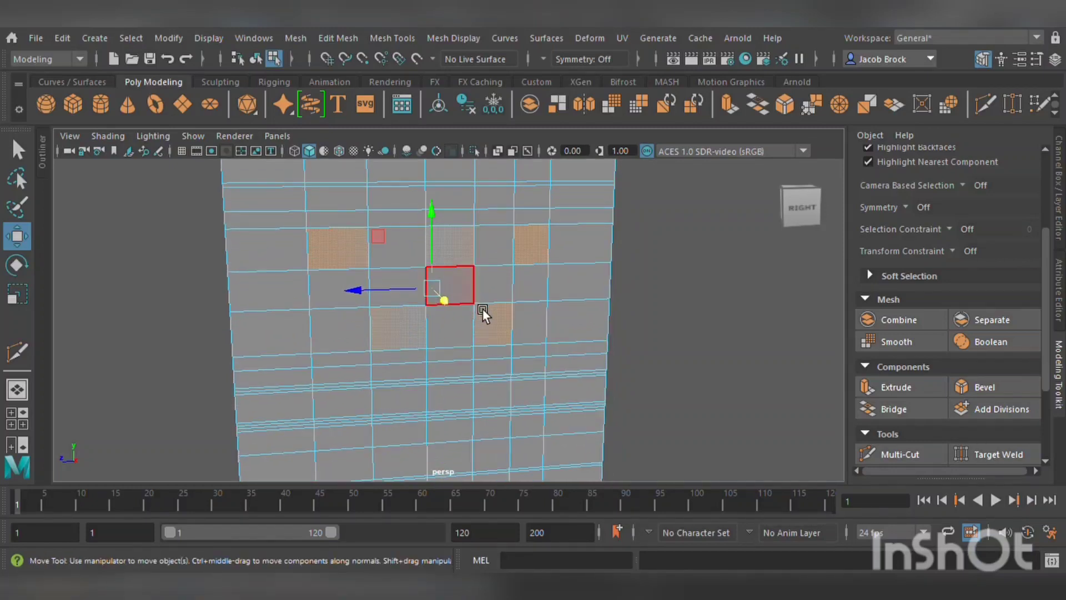
left_click(655, 309)
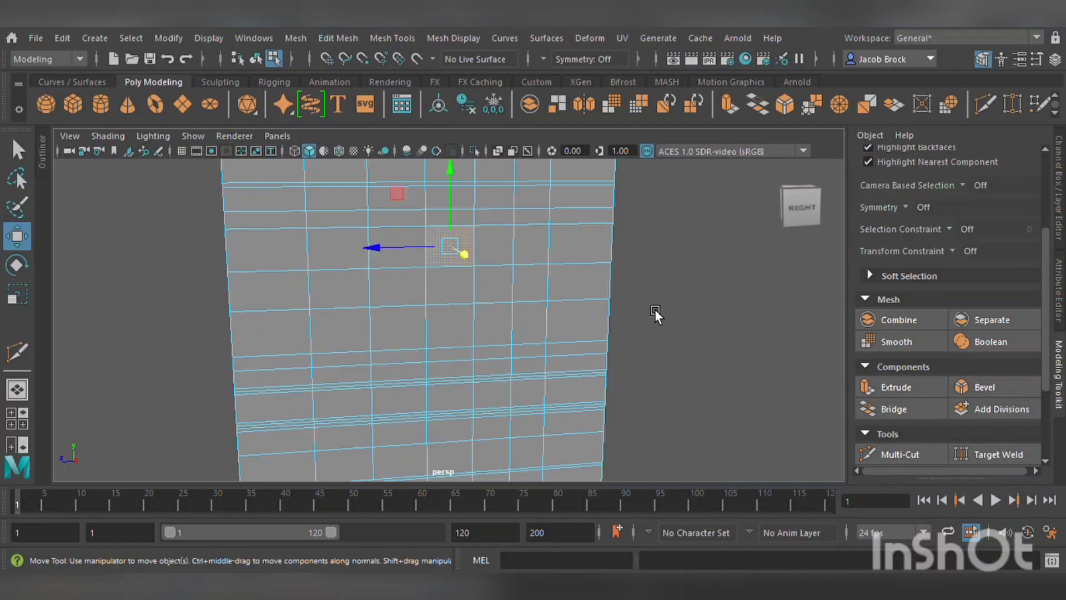
- Extrude seven staggered faces in a 2-3-2 pattern on the upper right side inward as vent holes, ending with them deselected
left_click(417, 361)
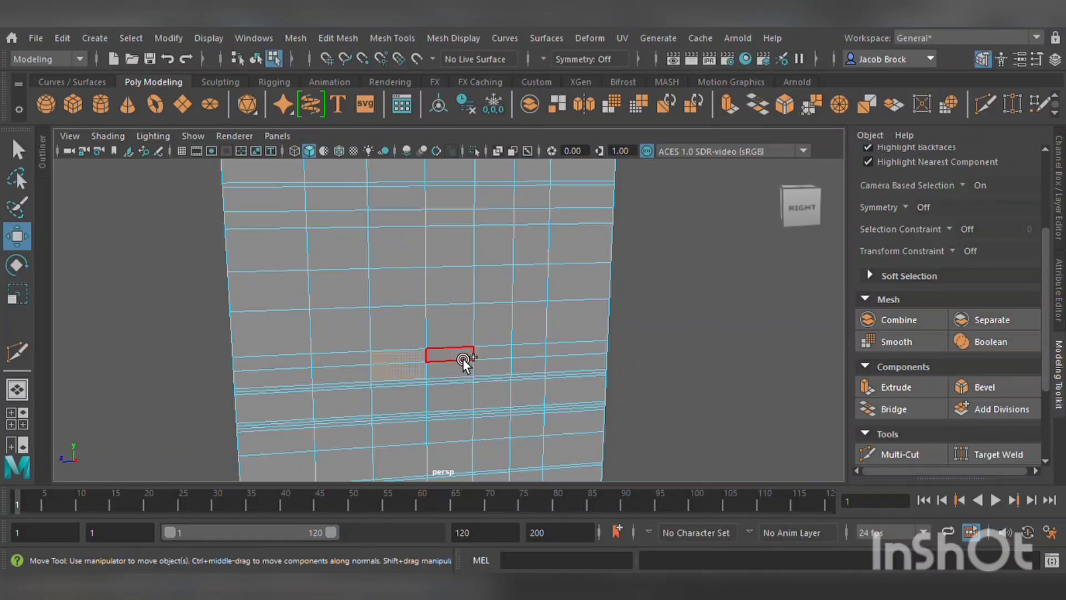
left_click(491, 358, "shift")
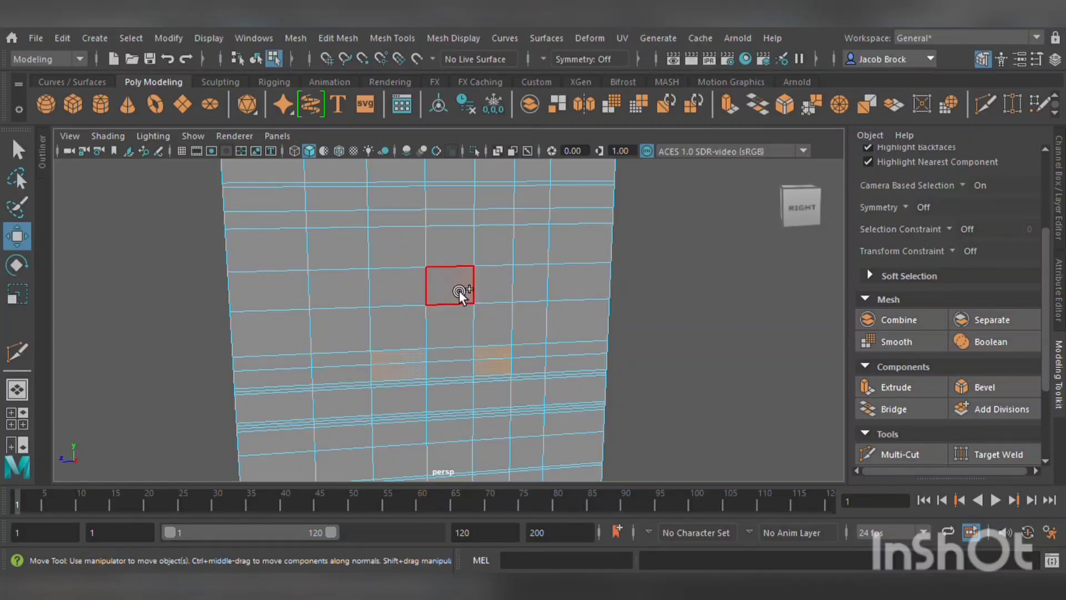
left_click(349, 291, "shift")
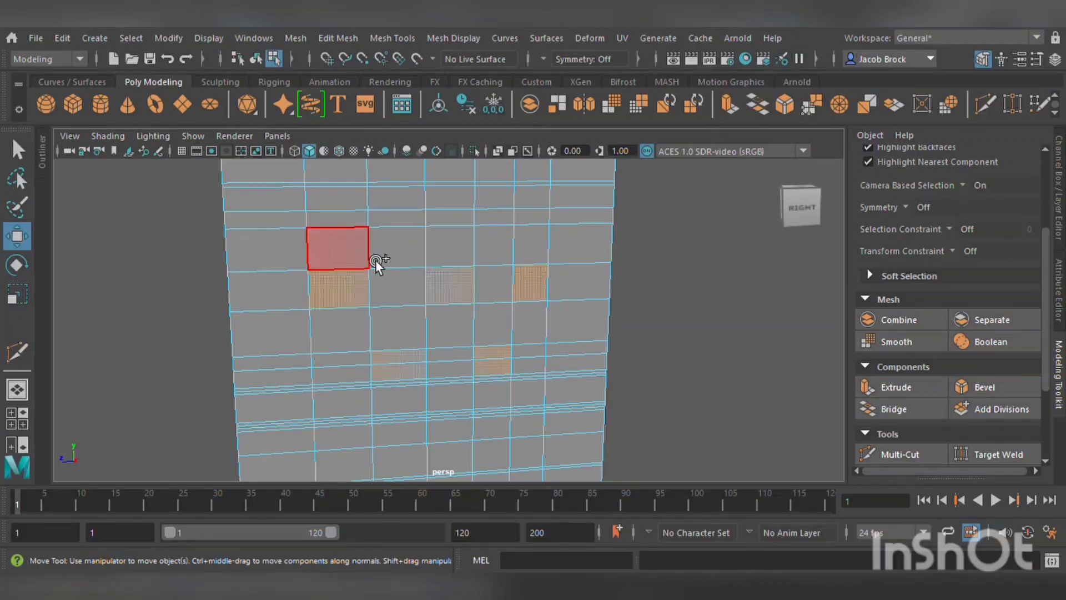
left_click(404, 222, "shift")
left_click(407, 207, "shift")
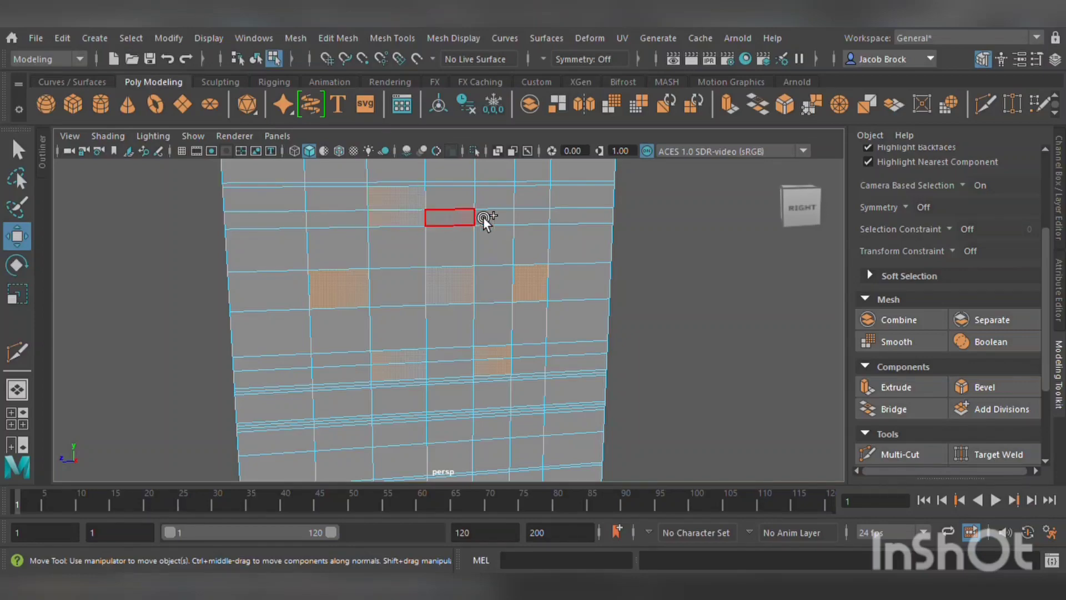
left_click(502, 209, "shift")
left_click_drag(542, 226, 791, 378, "alt")
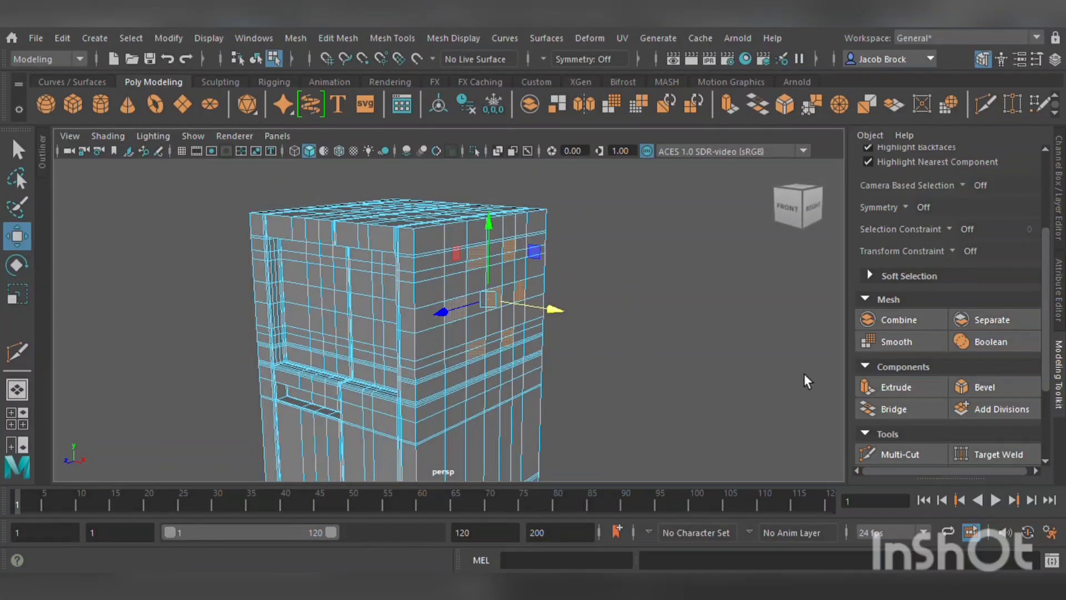
scroll(556, 317, "up", 3)
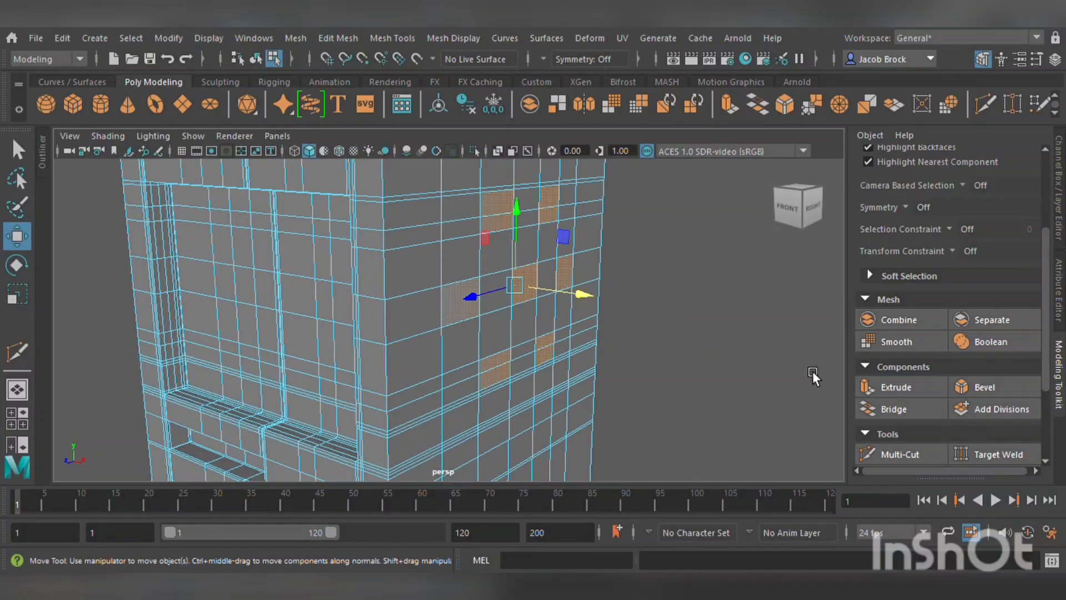
left_click(894, 387)
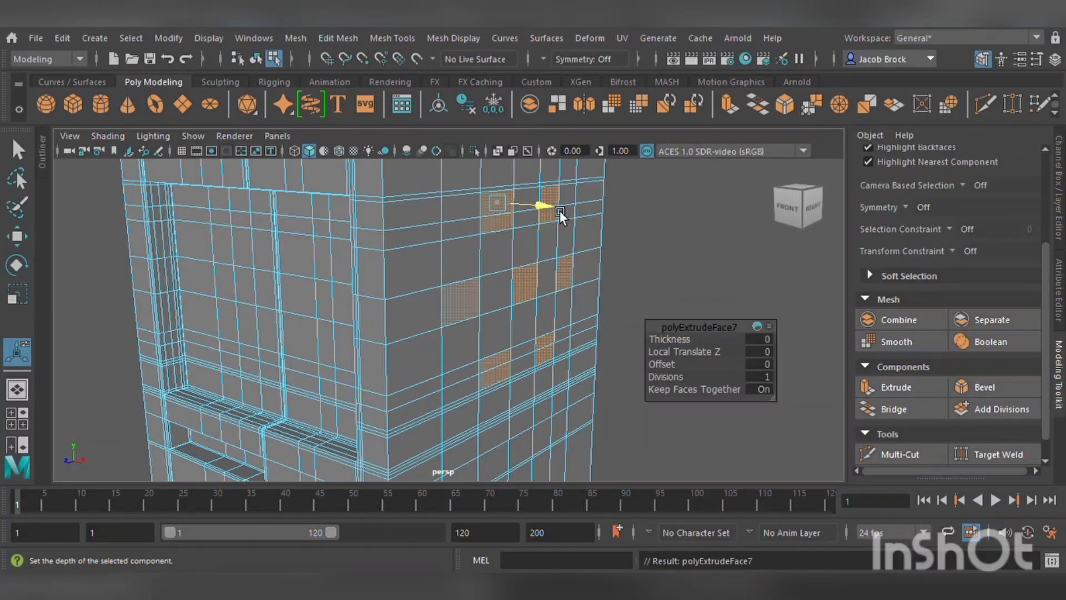
left_click_drag(560, 211, 542, 212)
left_click(638, 287)
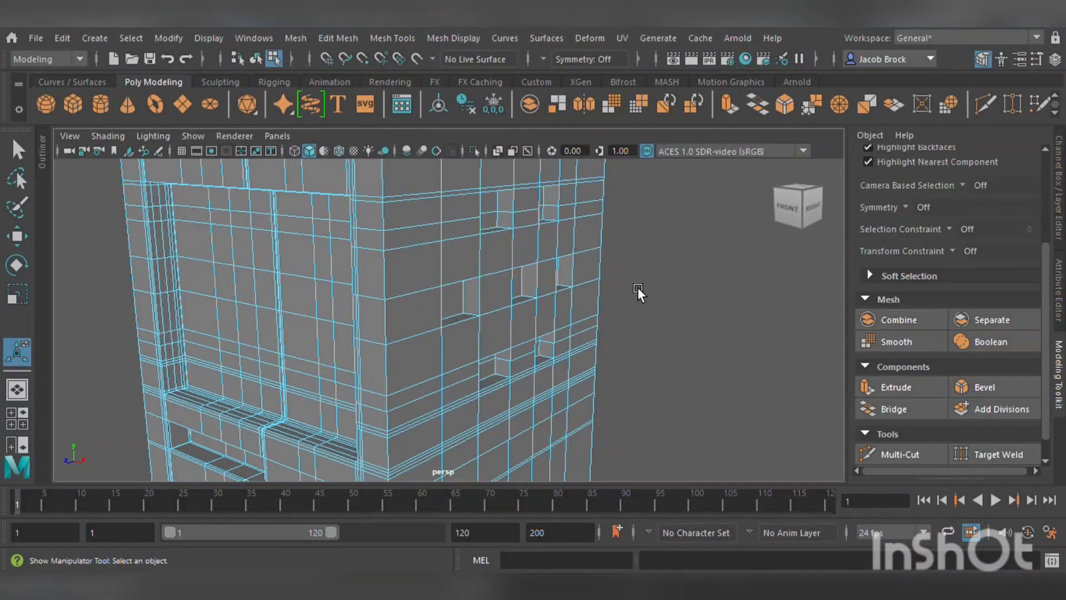
- Restore smooth preview and examine the seven vent holes on the right side
key("3")
left_click_drag(648, 289, 549, 298, "alt")
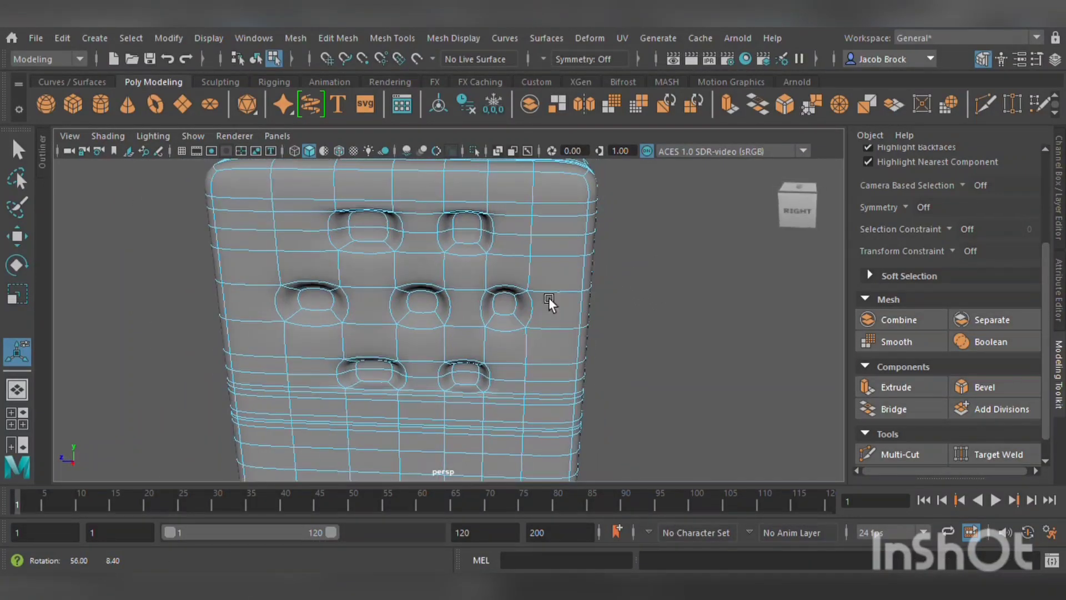
scroll(548, 298, "down", 7)
- Extrude the matching 2-3-2 pattern of seven faces on the upper left side inward with a Local Translate Z of about -0.162
left_click_drag(706, 306, 745, 310, "alt")
scroll(610, 314, "up", 8)
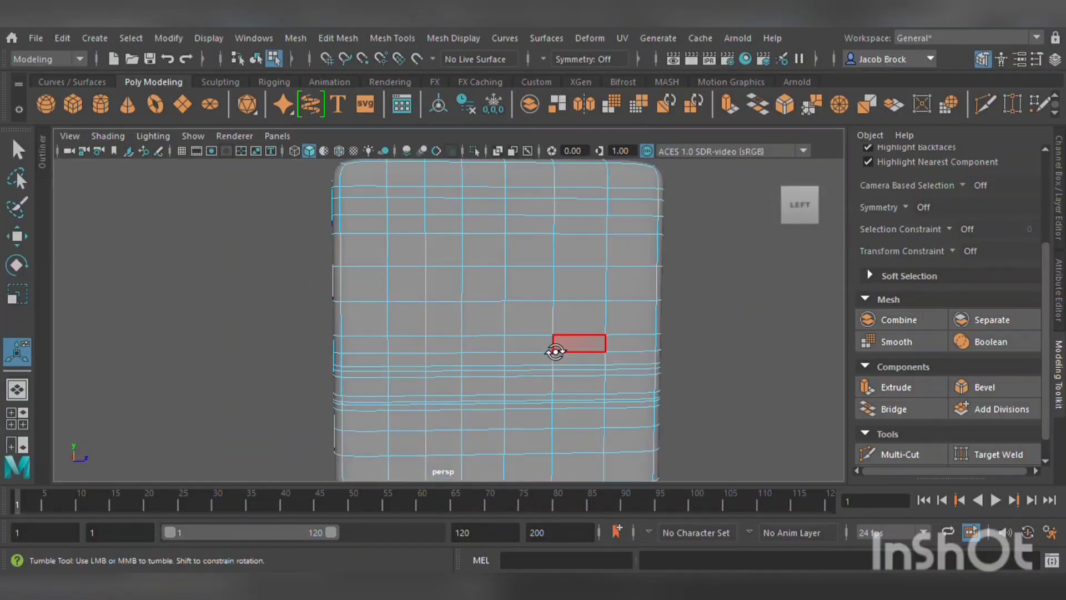
left_click_drag(555, 351, 538, 338, "alt")
left_click(433, 333)
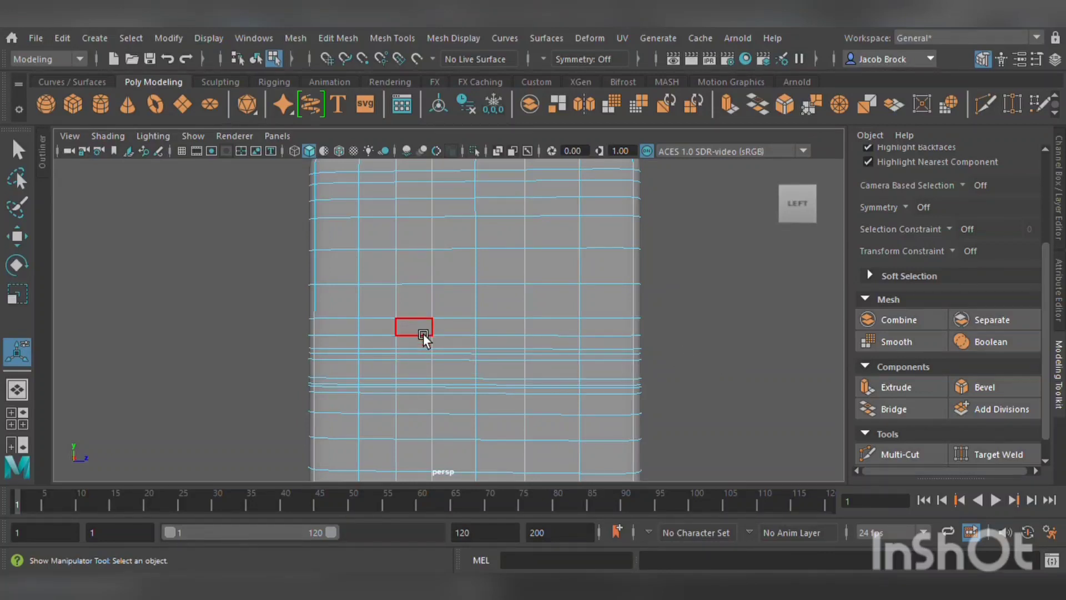
left_click(506, 340, "ctrl+shift")
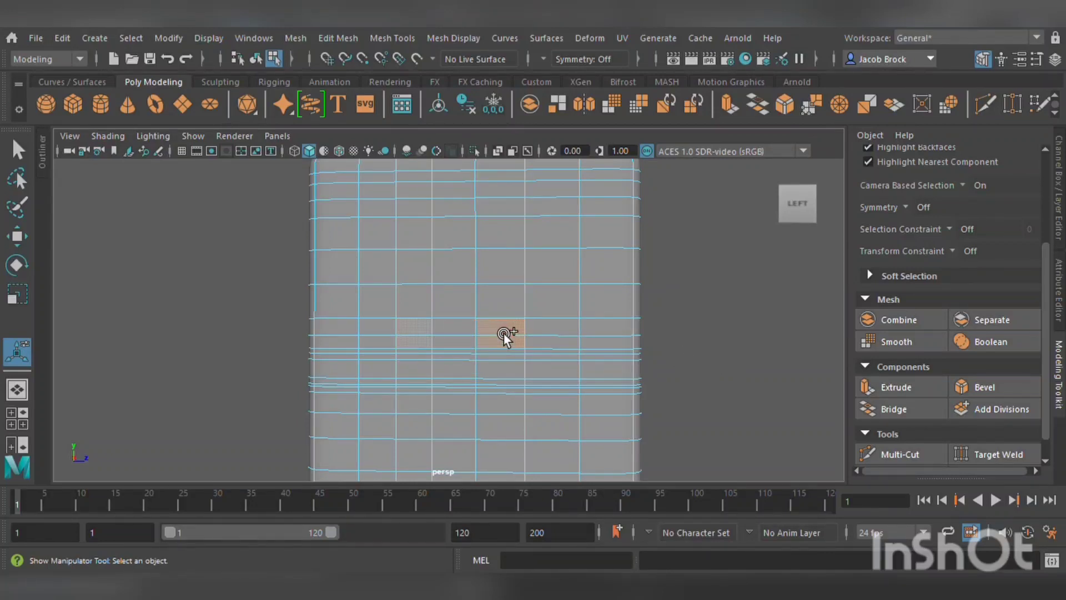
left_click(469, 275, "ctrl+shift")
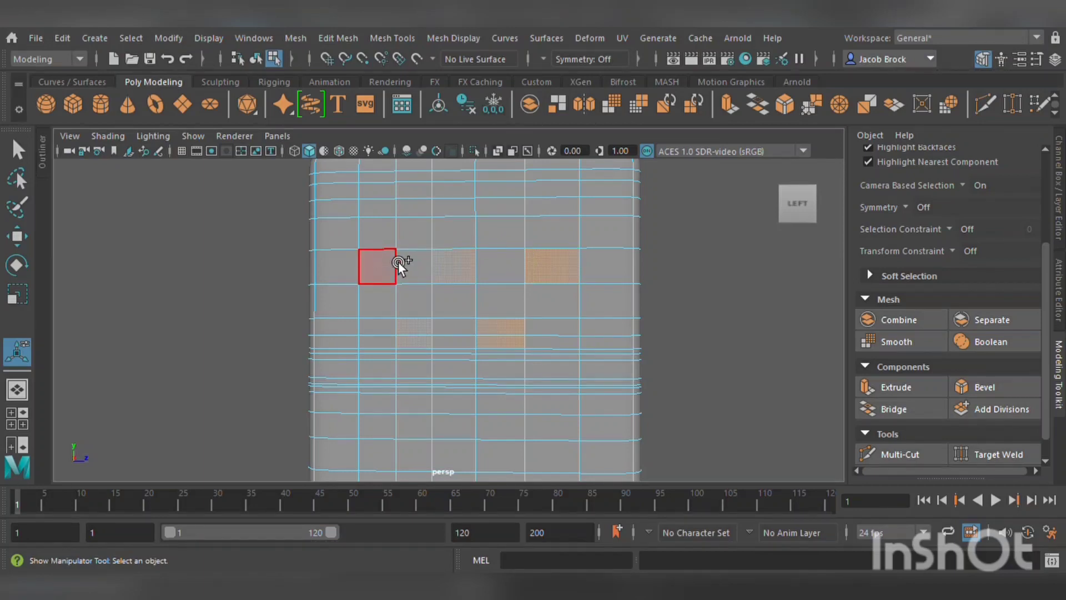
middle_click_drag(489, 261, 504, 349, "alt")
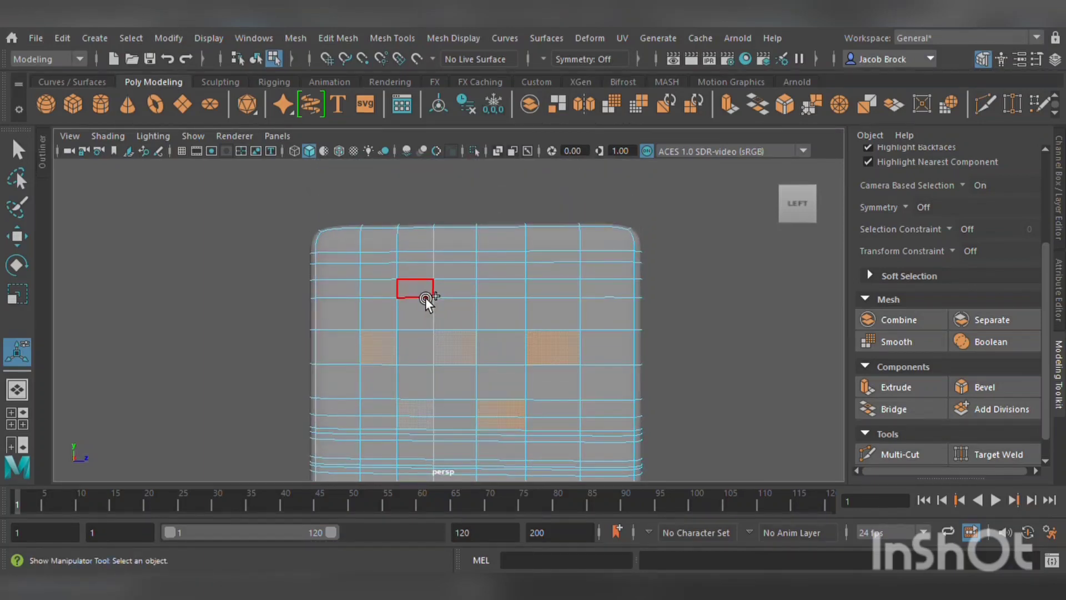
left_click(519, 289, "ctrl+shift")
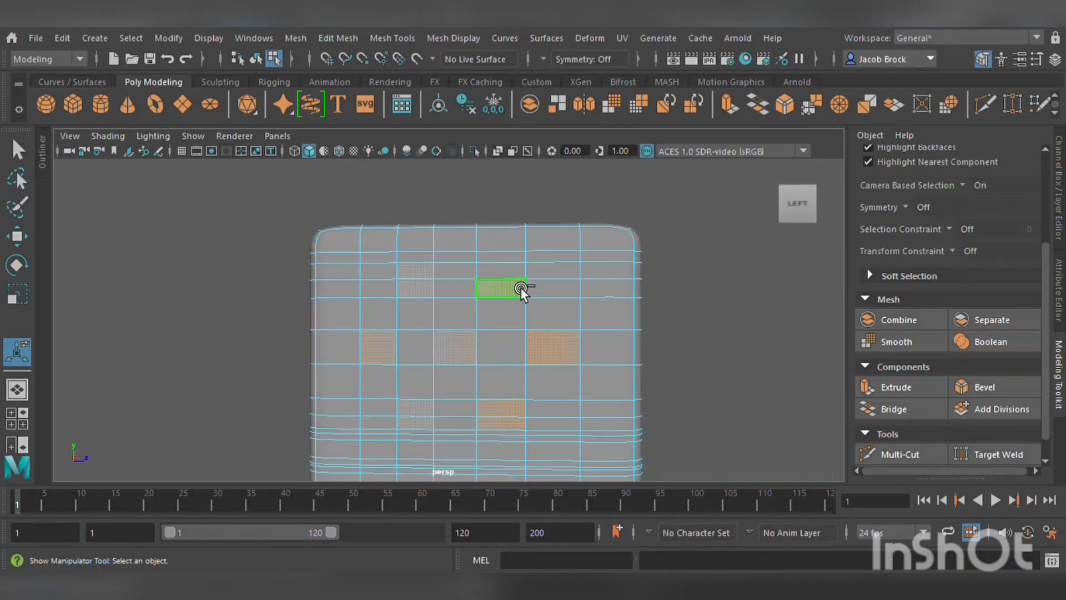
left_click(522, 276, "ctrl+shift")
left_click(895, 387)
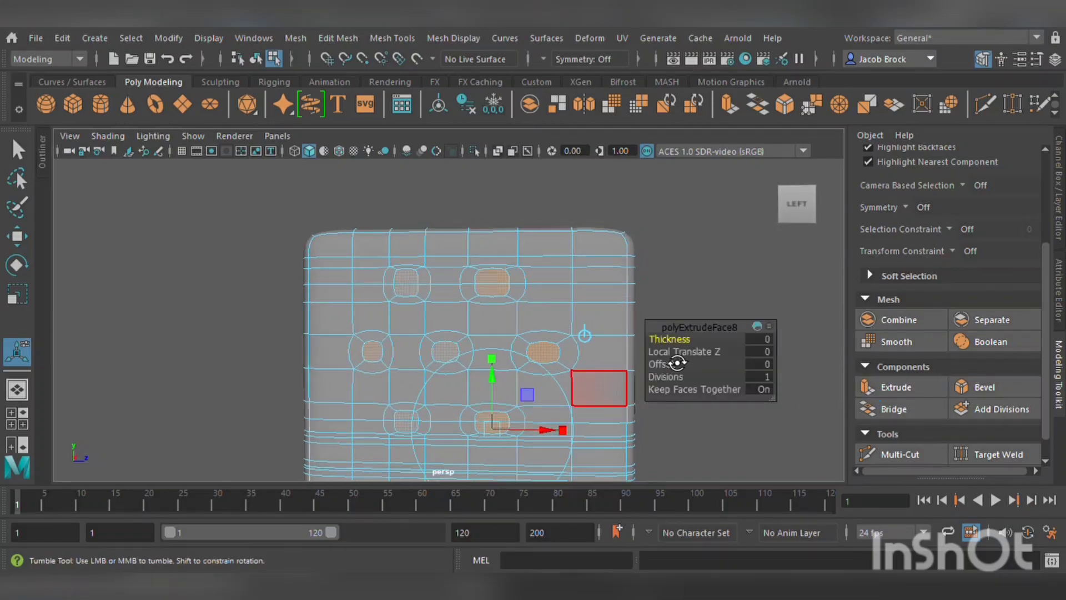
left_click_drag(478, 388, 518, 375, "alt")
mouse_move(429, 413)
left_mouse_down()
mouse_move(447, 398)
mouse_move(428, 405)
left_mouse_up()
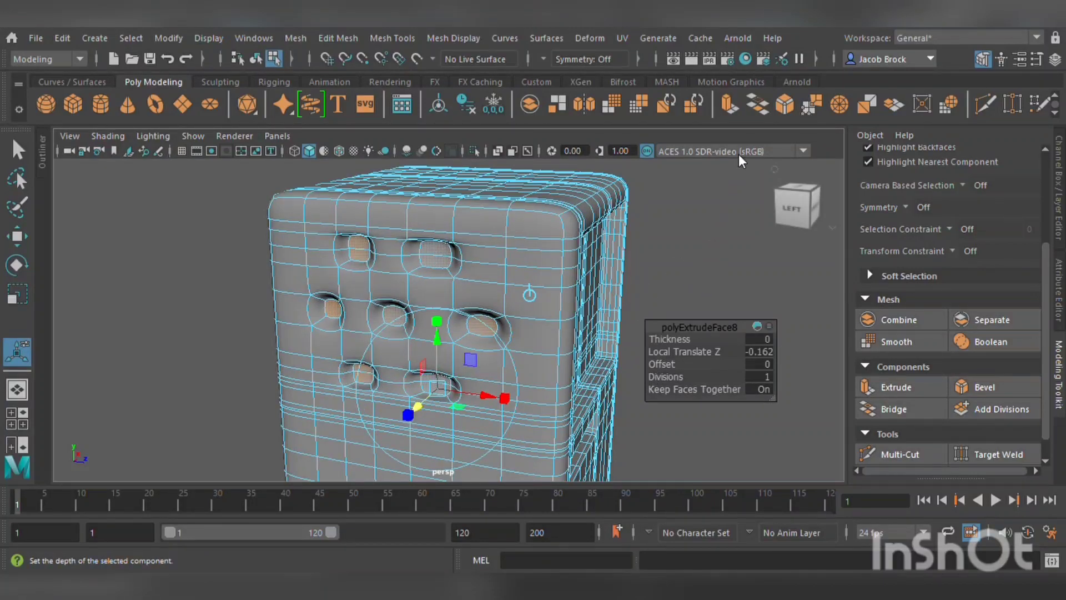
- Return to object mode with the model deselected and examine the smoothed vent holes on the left side
key("q")
key("F8")
left_click(721, 246)
scroll(689, 319, "down", 6)
left_click_drag(618, 334, 739, 331, "alt")
scroll(502, 309, "up", 5)
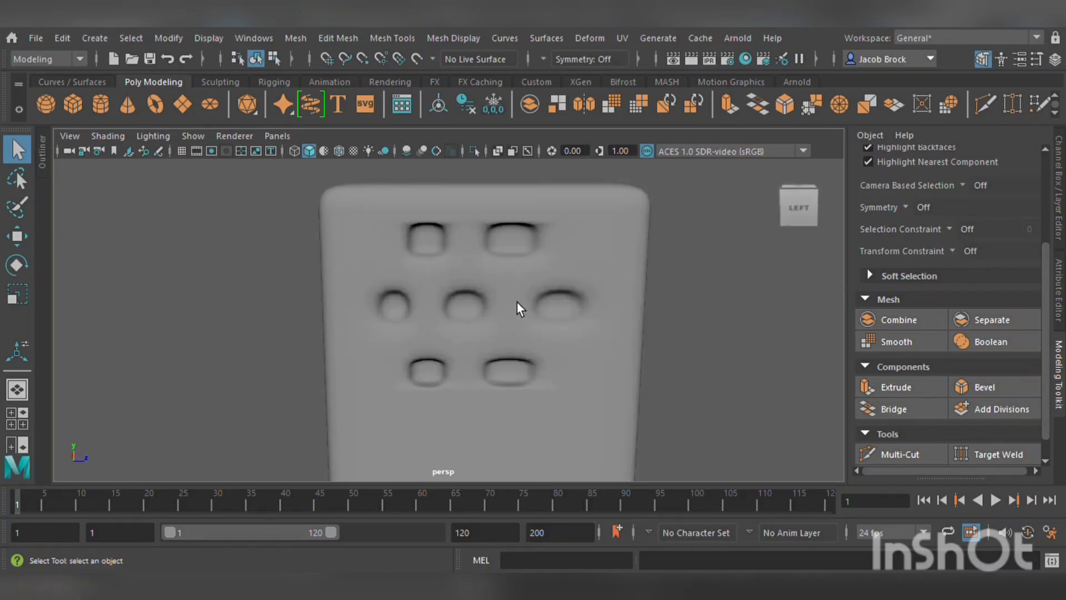
- Try to round the upper-left vent hole on the left side by moving its two top corner vertices inward and down
scroll(517, 301, "up", 3)
middle_click_drag(525, 302, 543, 349, "alt")
left_click(489, 272)
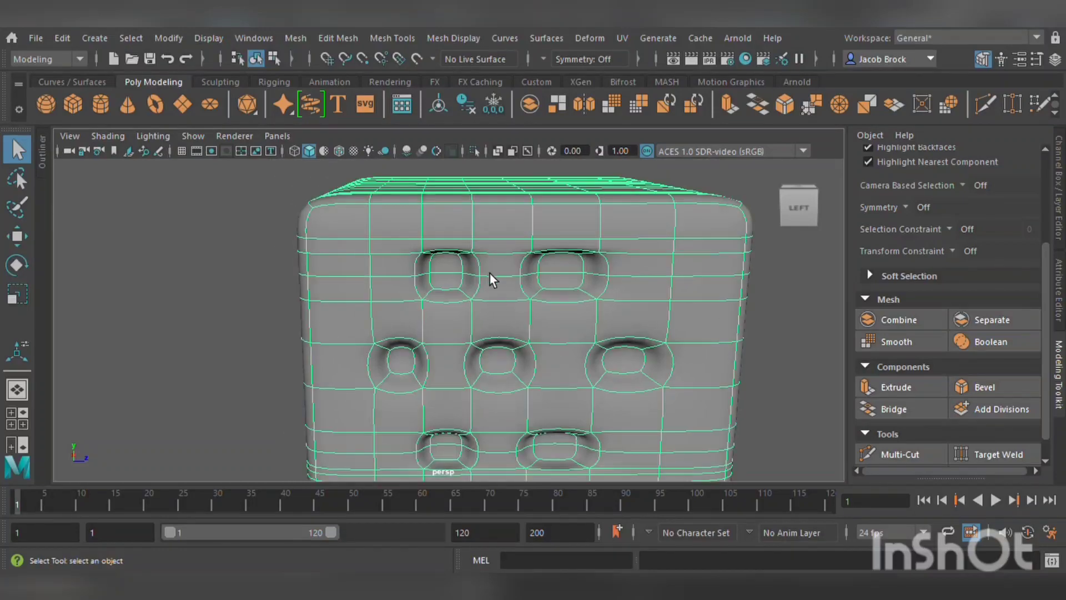
scroll(459, 251, "up", 8)
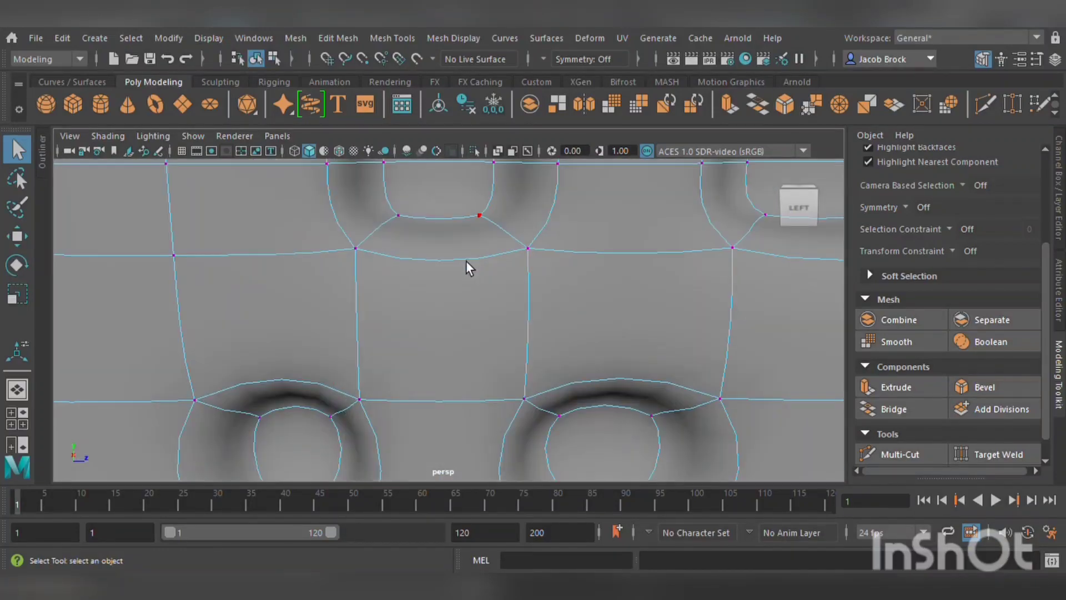
middle_click_drag(476, 338, 469, 381, "alt")
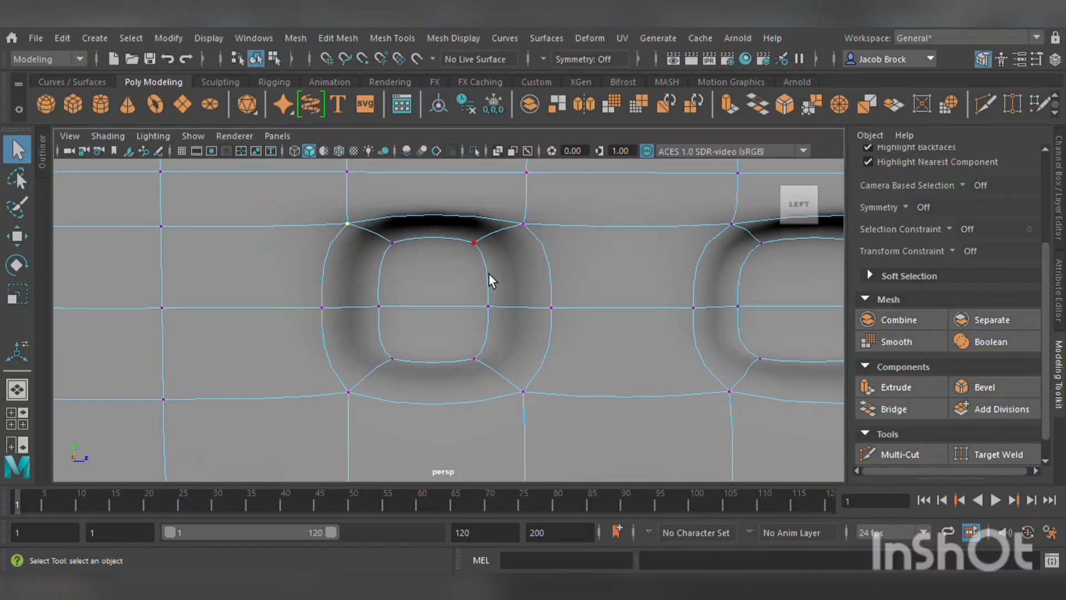
left_click(17, 237)
left_click_drag(576, 173, 564, 194)
left_click(359, 225)
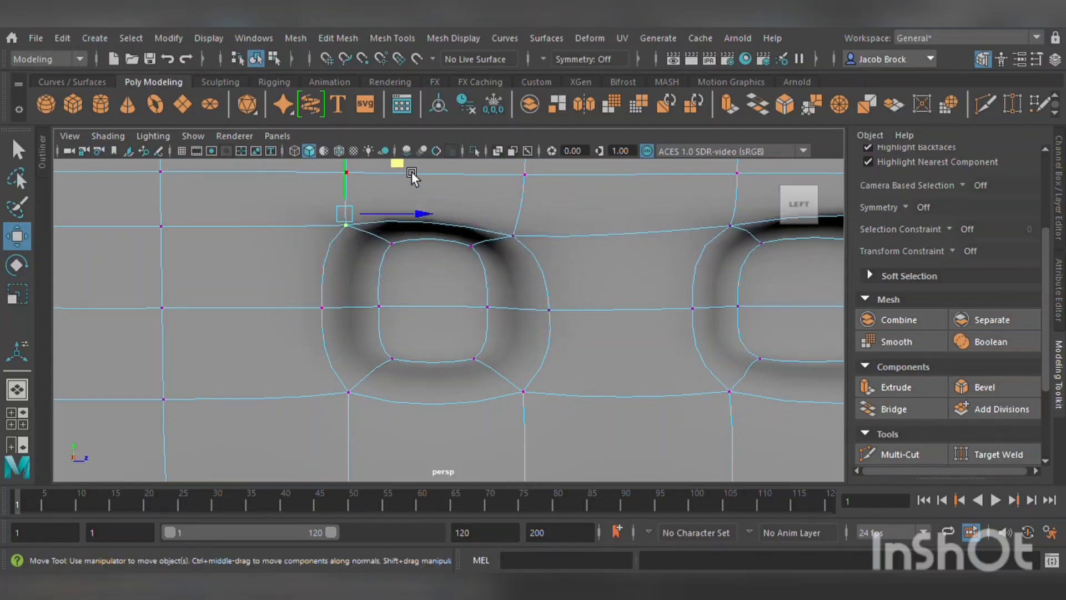
left_click_drag(411, 169, 445, 199)
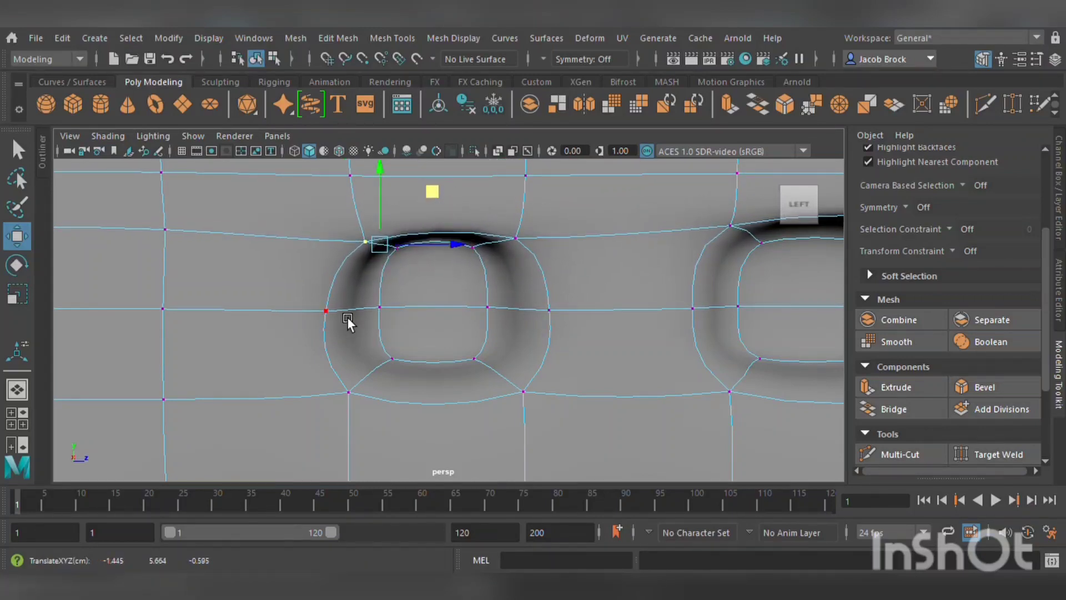
- Try to round the same hole further by moving its outer side vertex and two bottom corner vertices inward
left_click(326, 311)
mouse_move(439, 302)
left_mouse_down()
mouse_move(448, 319)
mouse_move(425, 316)
left_mouse_up()
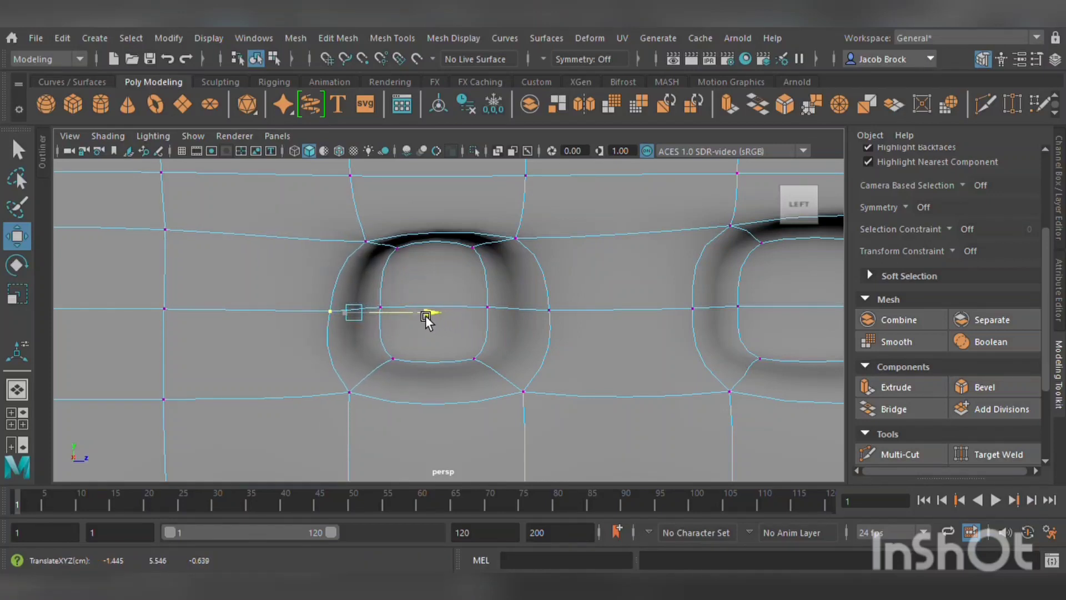
left_click(368, 398)
left_click_drag(417, 352, 452, 330)
left_click(542, 395)
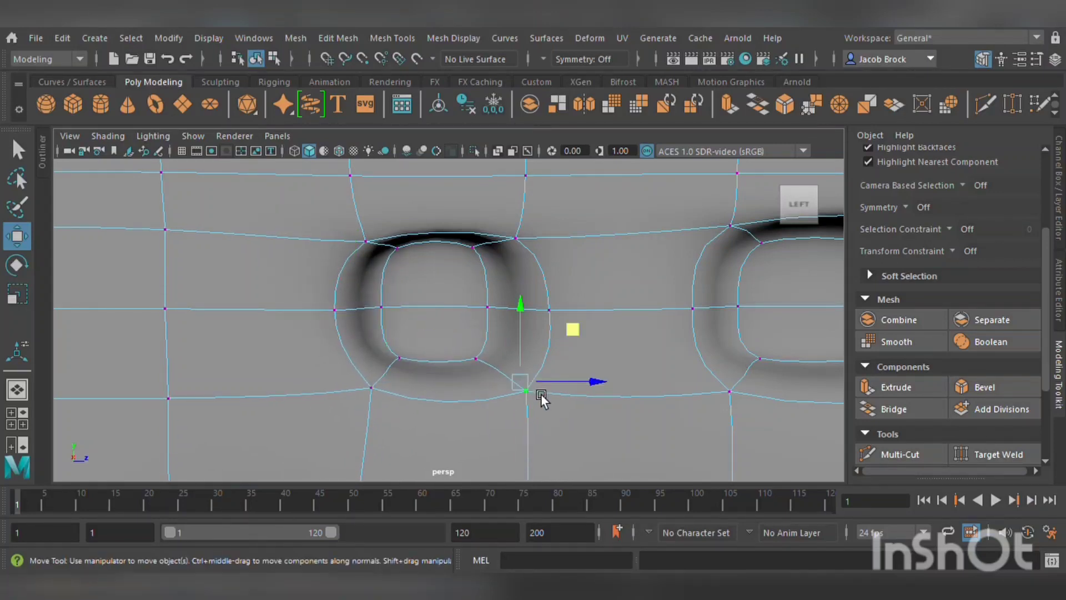
left_click_drag(583, 333, 555, 319)
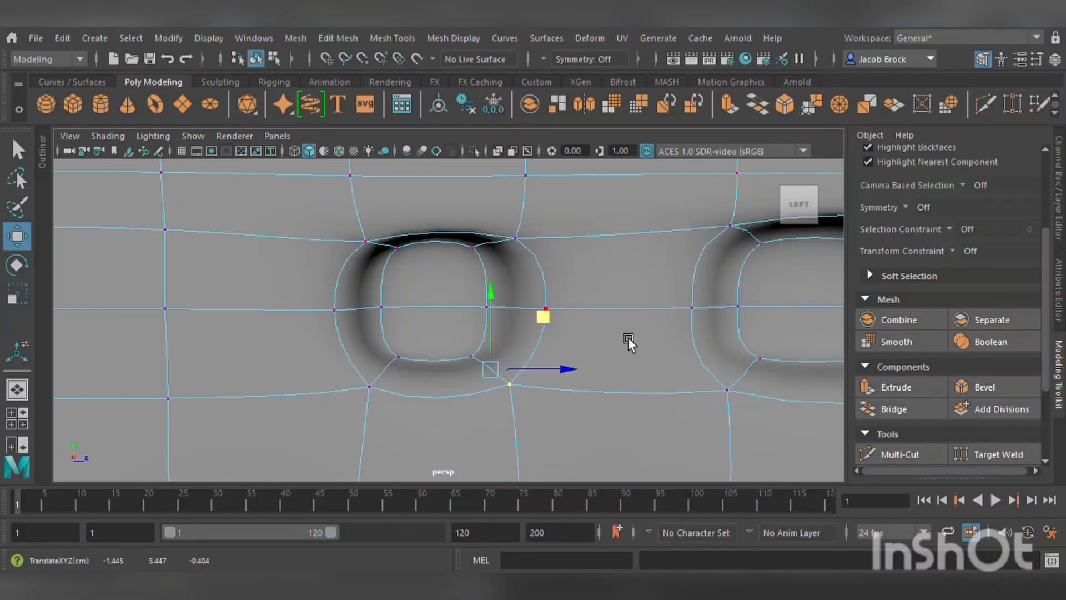
- Try to narrow the wider top-row vent hole by pulling its side midpoints and bottom corner vertices inward
middle_click_drag(629, 339, 484, 347, "alt")
left_click(353, 305)
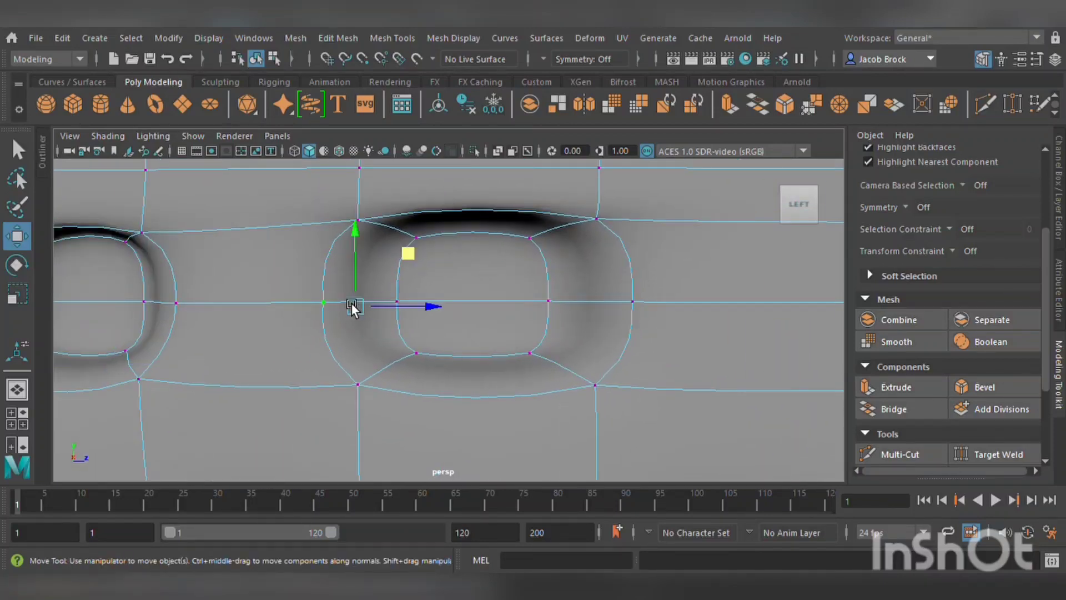
left_click_drag(410, 308, 491, 319)
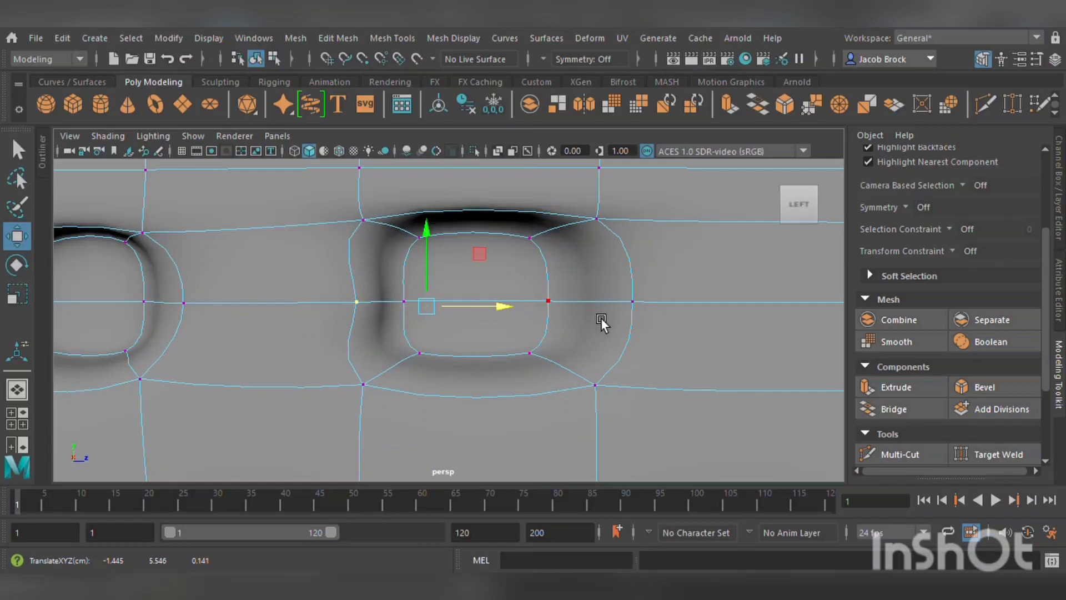
left_click(651, 306)
left_click_drag(674, 305, 574, 334)
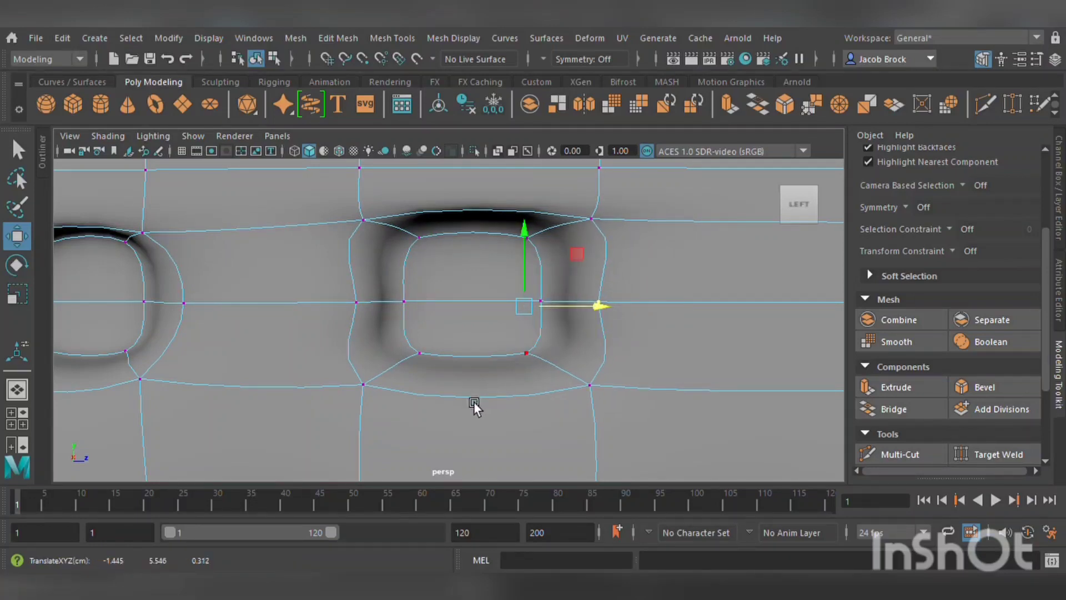
left_click(381, 389)
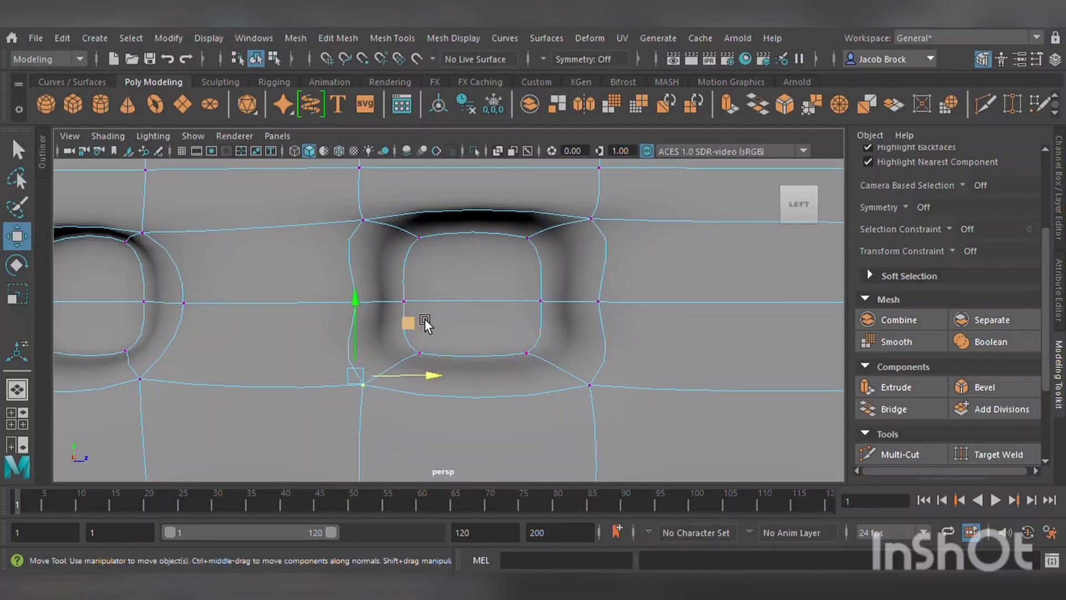
left_click_drag(425, 320, 508, 328)
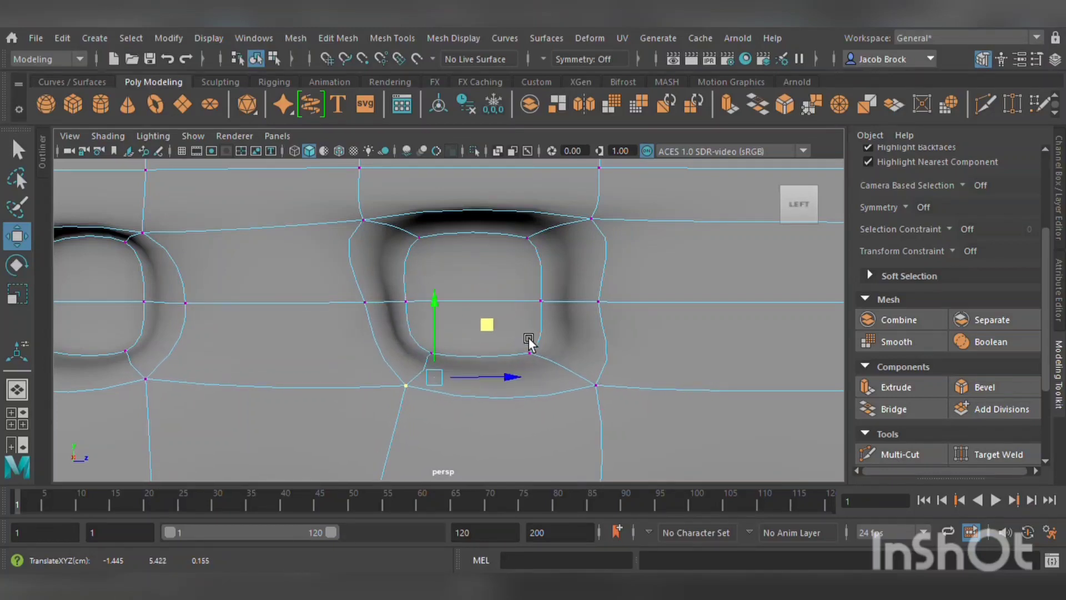
left_click(604, 390)
left_click_drag(647, 321, 569, 330)
- Try to round the wider hole's top edge by moving its two upper corner vertices inward and down
left_click(365, 221)
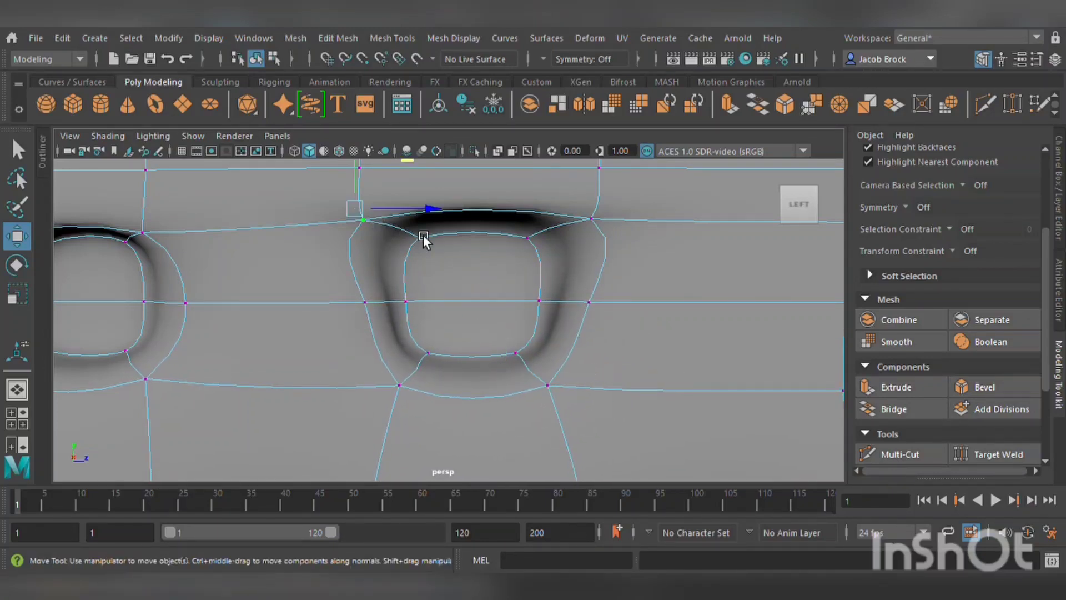
middle_click_drag(418, 174, 509, 198)
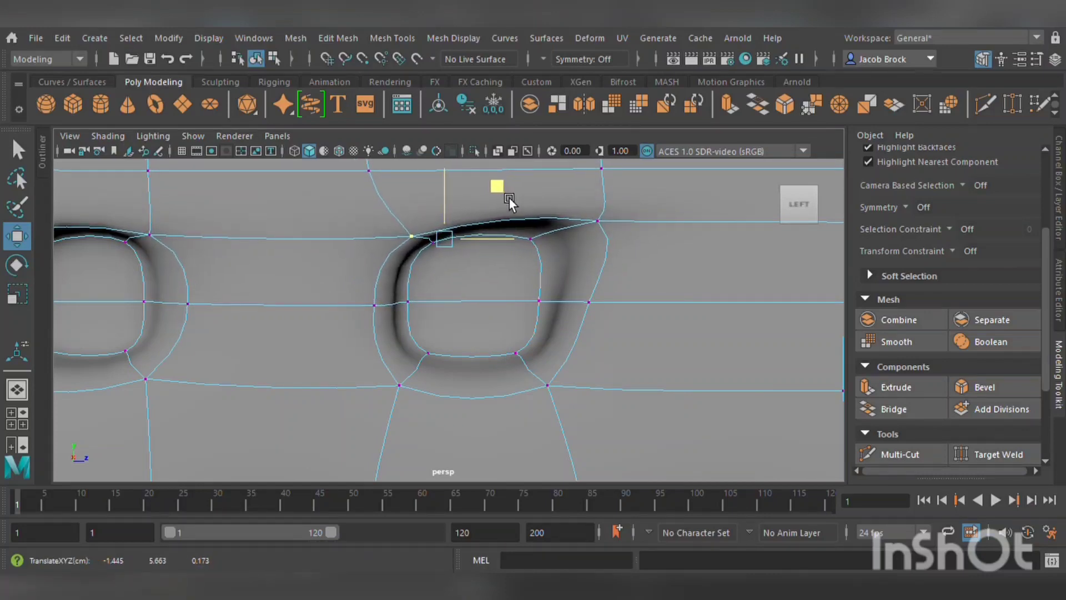
left_click(614, 222)
middle_click_drag(664, 164, 570, 196)
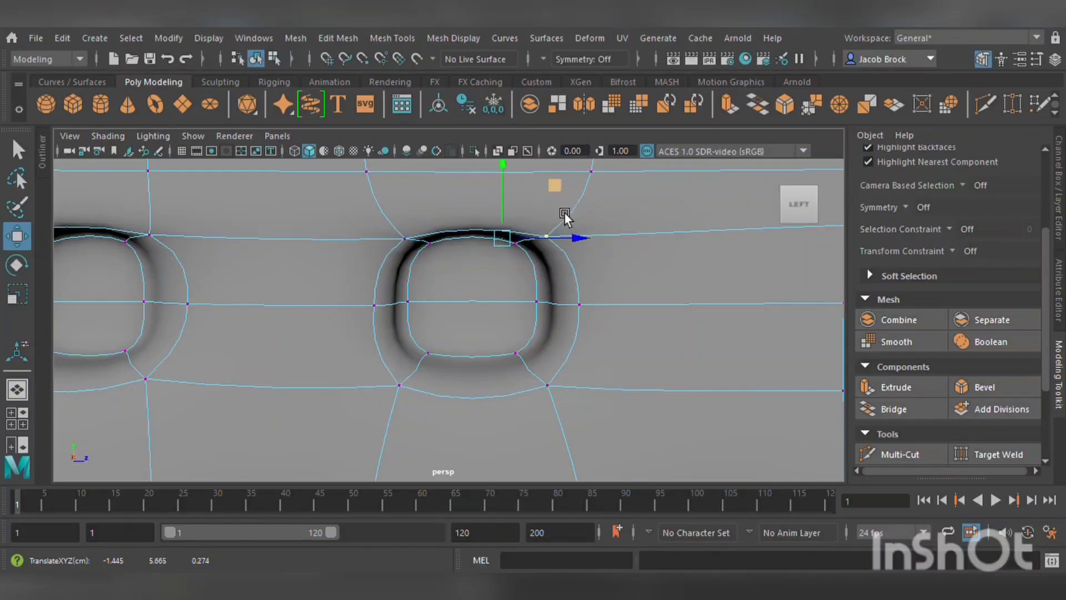
- Undo the vertex moves on both top-row vent holes
scroll(512, 385, "down", 6)
left_click_drag(508, 390, 511, 415, "alt")
key("ctrl+z")
key("ctrl+z")
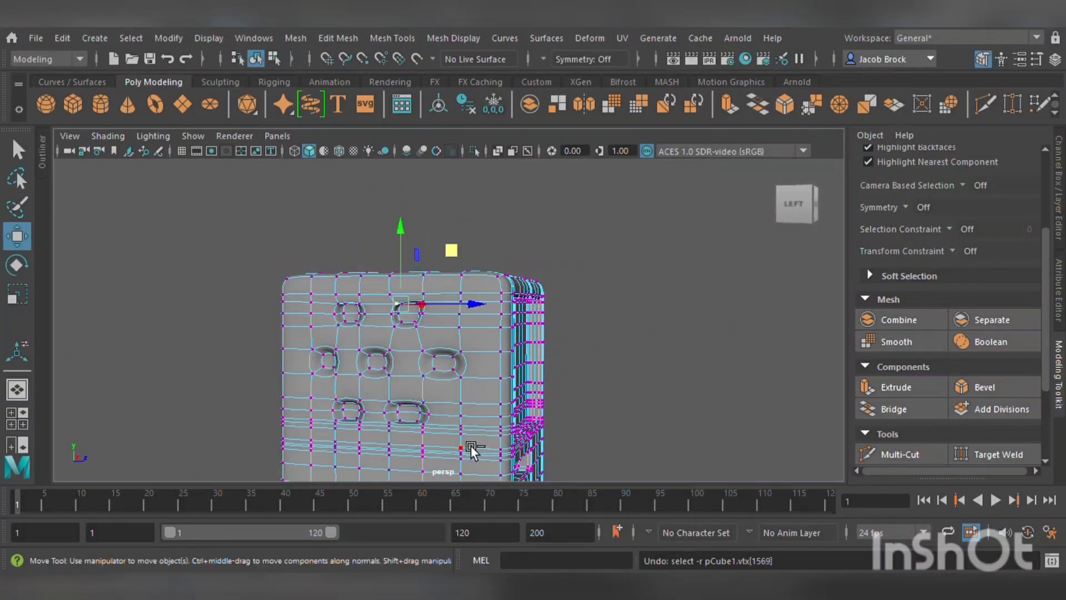
key("ctrl+z")
key("ctrl+z")
key("ctrl+z")
key("ctrl+z")
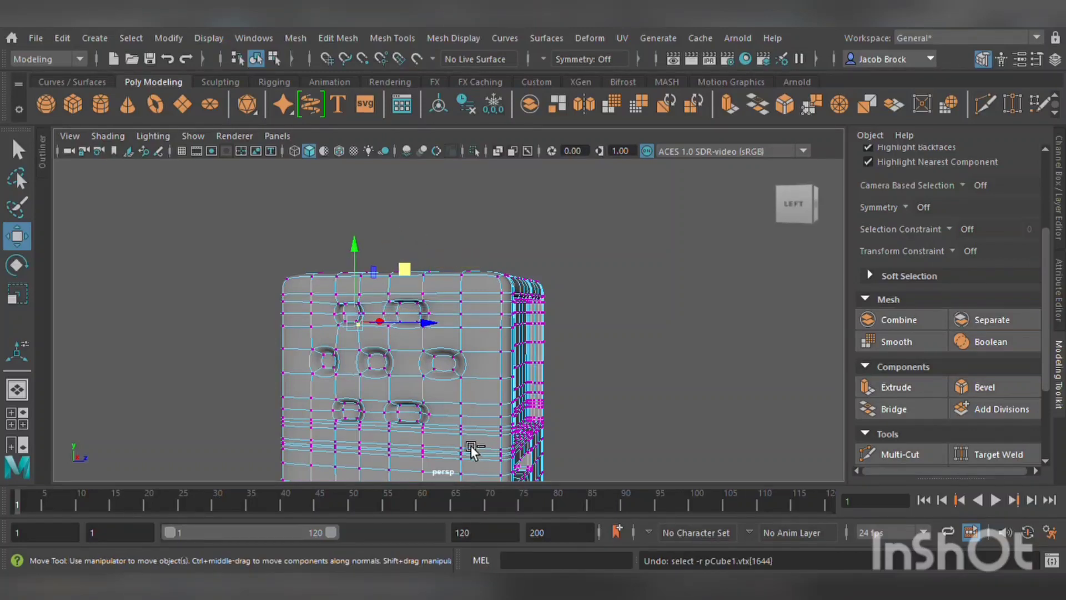
key("ctrl+z")
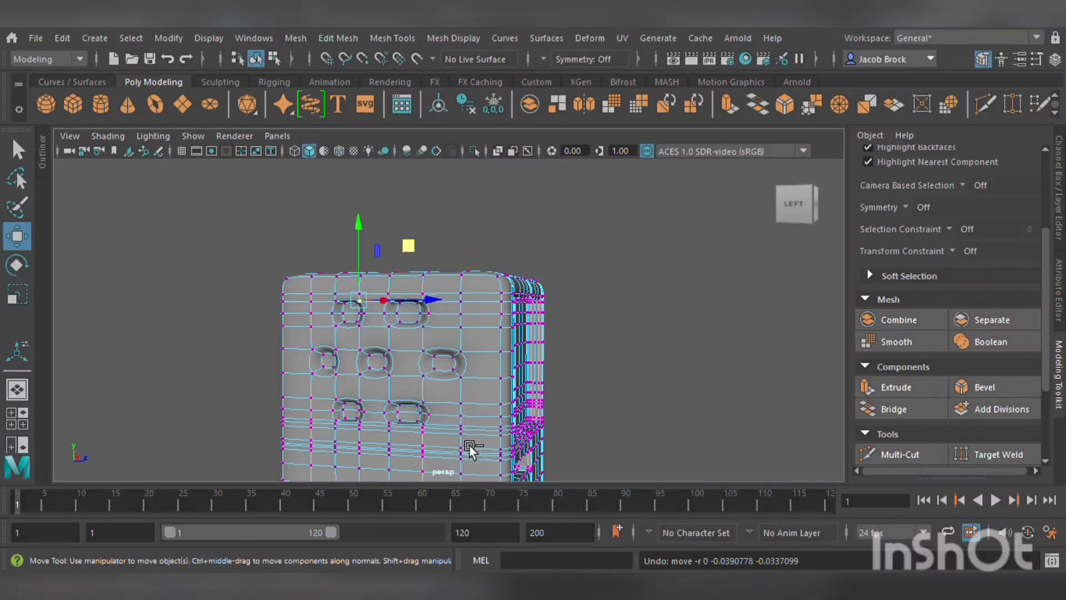
- Return to object mode with the smoothed model deselected
left_click(614, 364)
scroll(549, 338, "down", 3)
left_click_drag(548, 339, 493, 352, "alt")
key("F8")
left_click(514, 341)
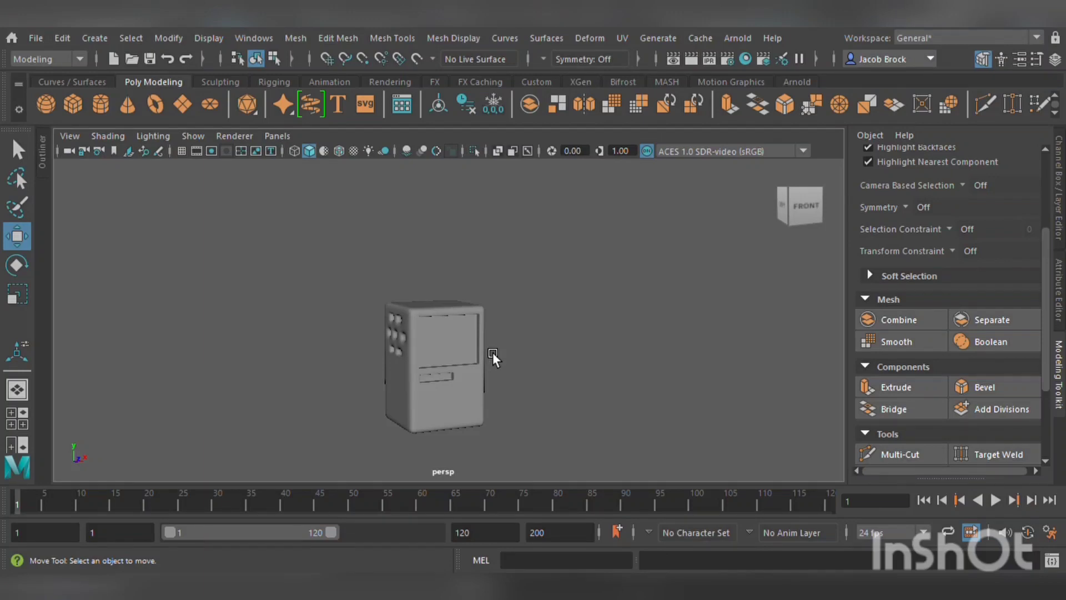
- Create a polygon cube and move it in front of the prop, about 4.1 units along Z
left_click(81, 107)
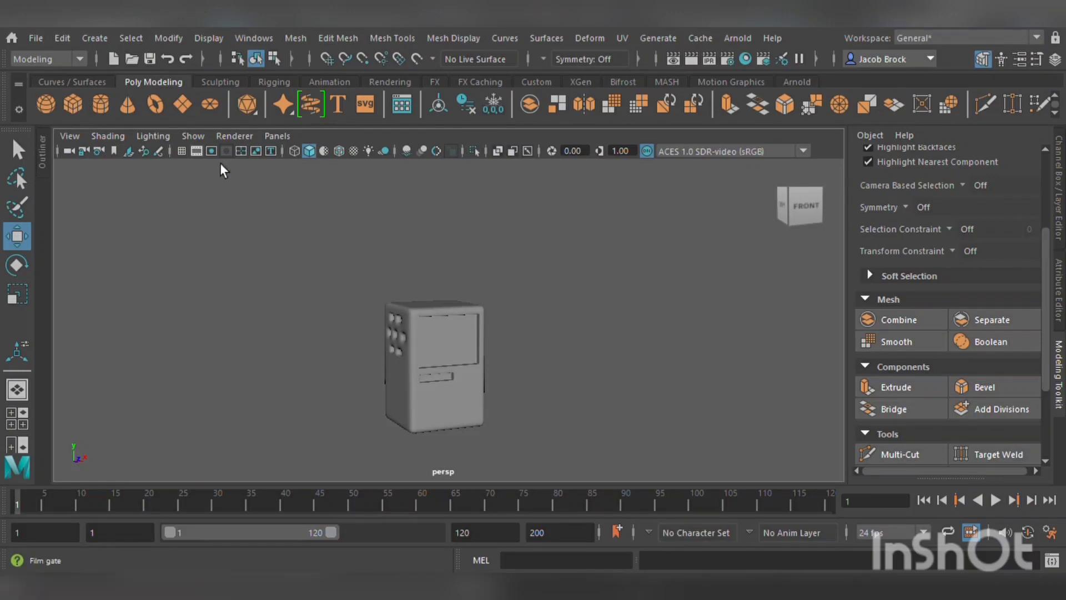
scroll(465, 344, "down", 3)
scroll(458, 384, "up", 3)
middle_click_drag(479, 414, 462, 372, "alt")
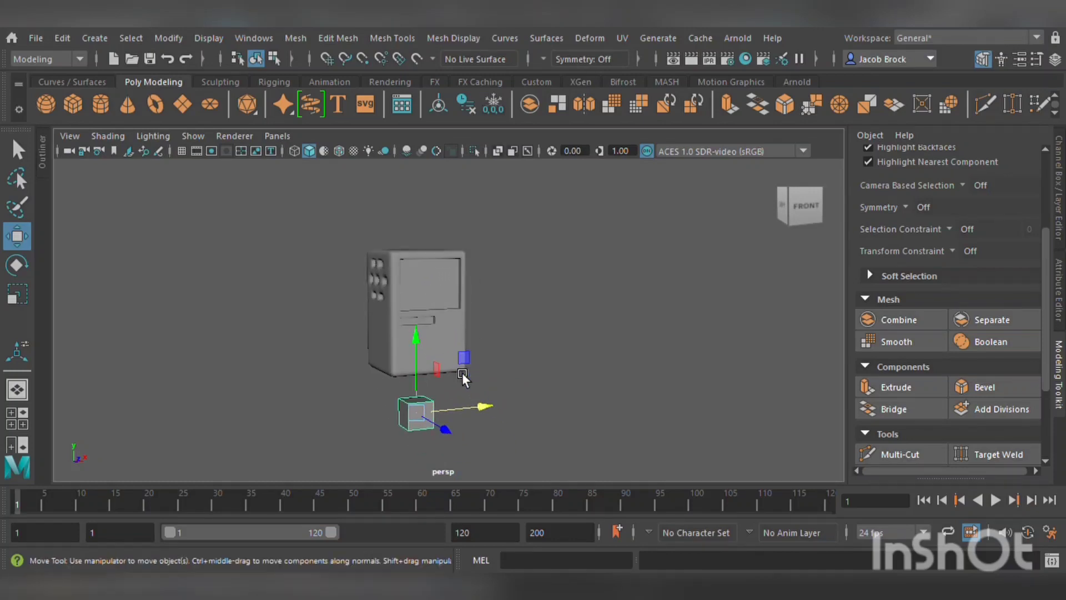
left_click_drag(453, 420, 345, 490, "alt")
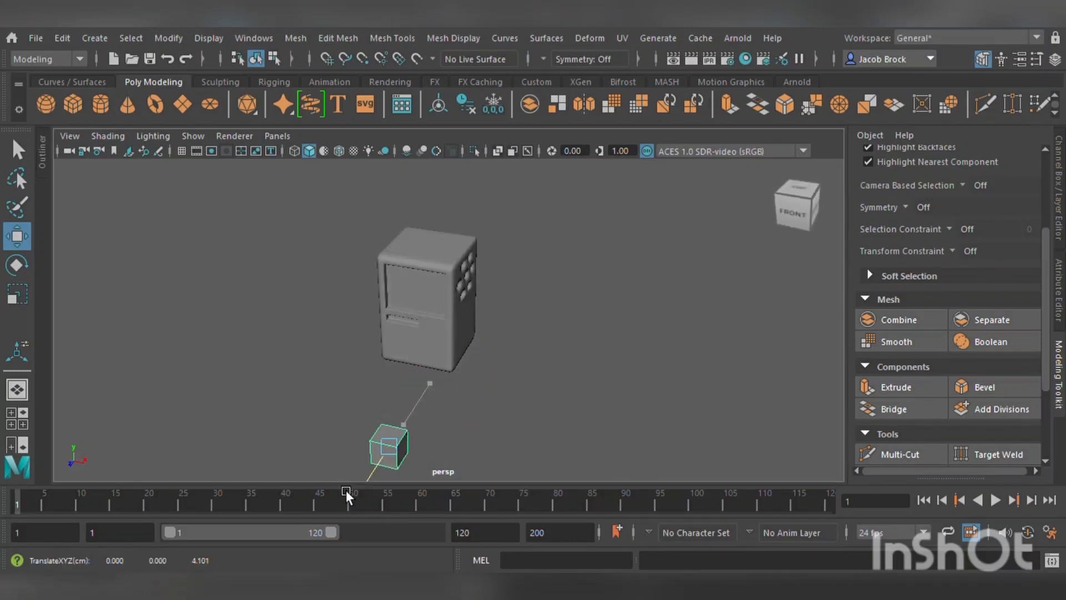
middle_click_drag(354, 347, 366, 302, "alt")
scroll(375, 317, "up", 5)
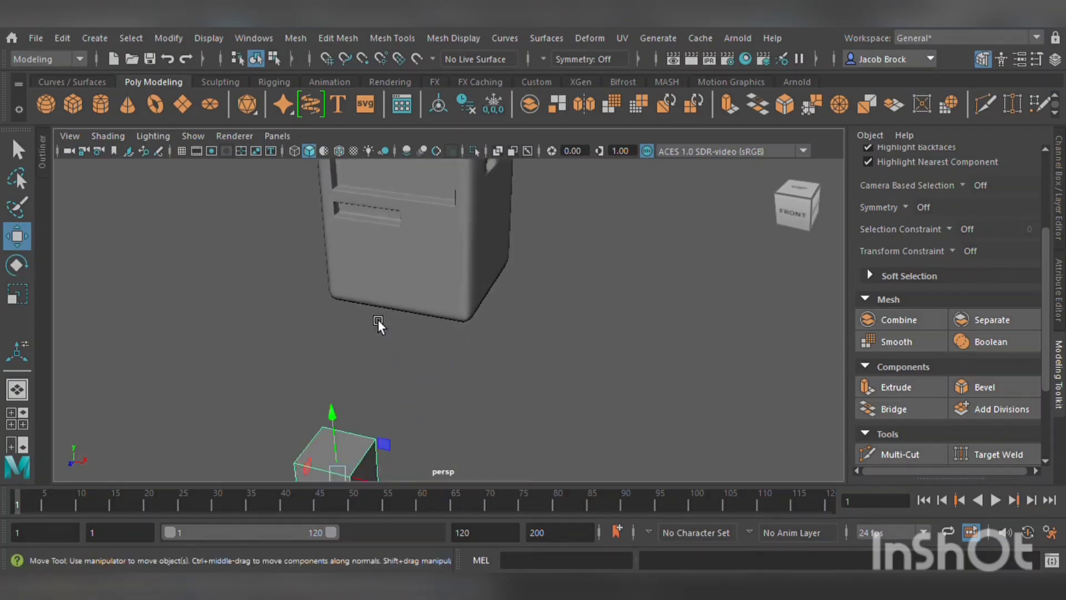
- Scale the cube to about 2.6 along Y to make a tall box
middle_click_drag(369, 357, 383, 227, "alt")
key("r")
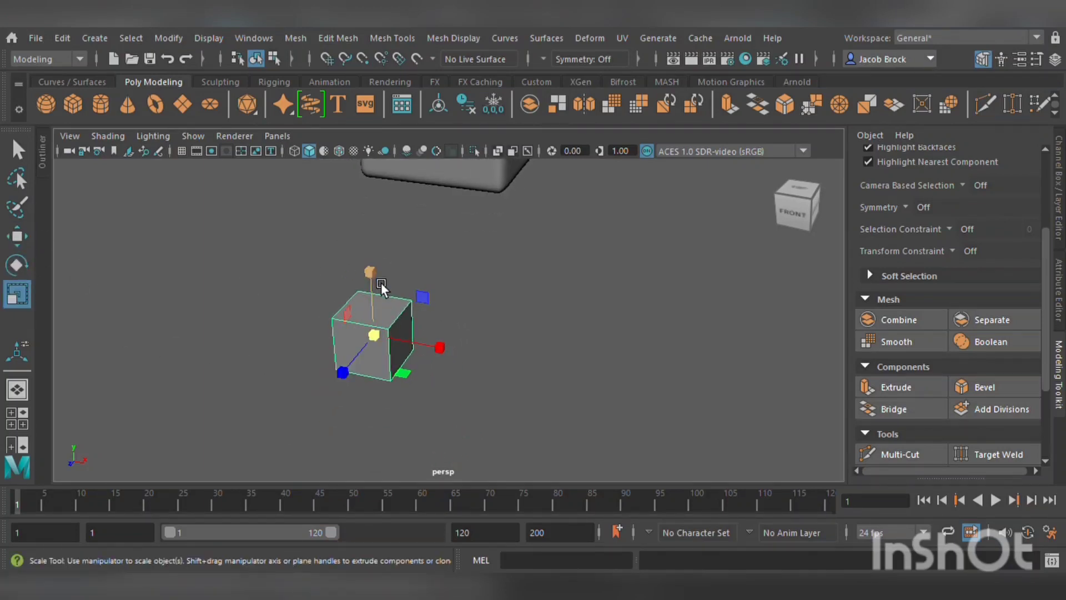
left_click_drag(381, 282, 385, 192)
left_click_drag(365, 338, 403, 295, "alt")
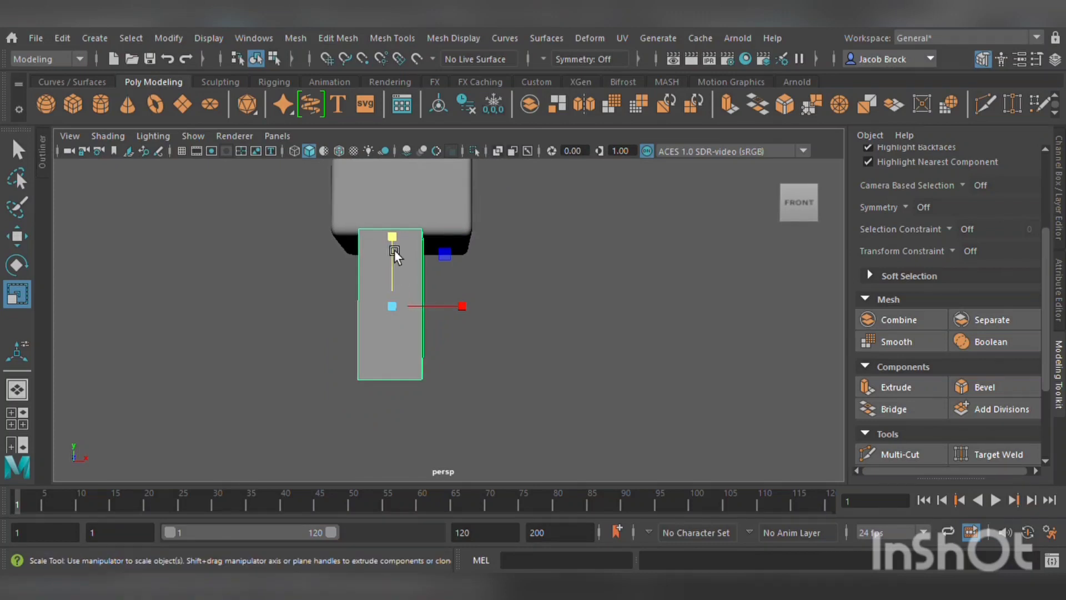
left_click_drag(394, 250, 409, 238)
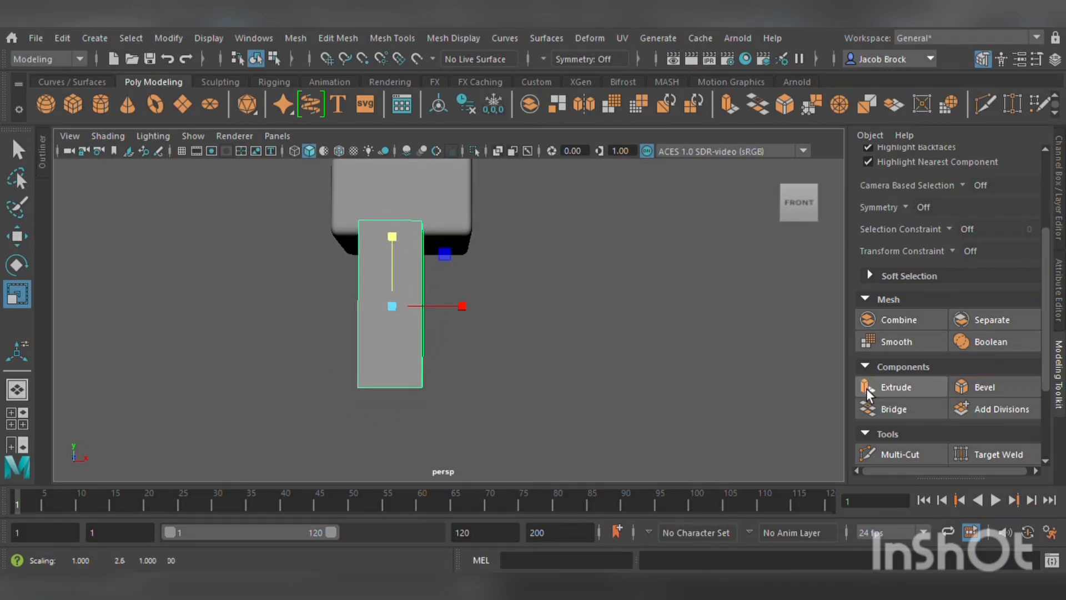
- Cut two horizontal edge loops around the tall box with Multi-Cut to divide it into three roughly equal sections
left_click(897, 455)
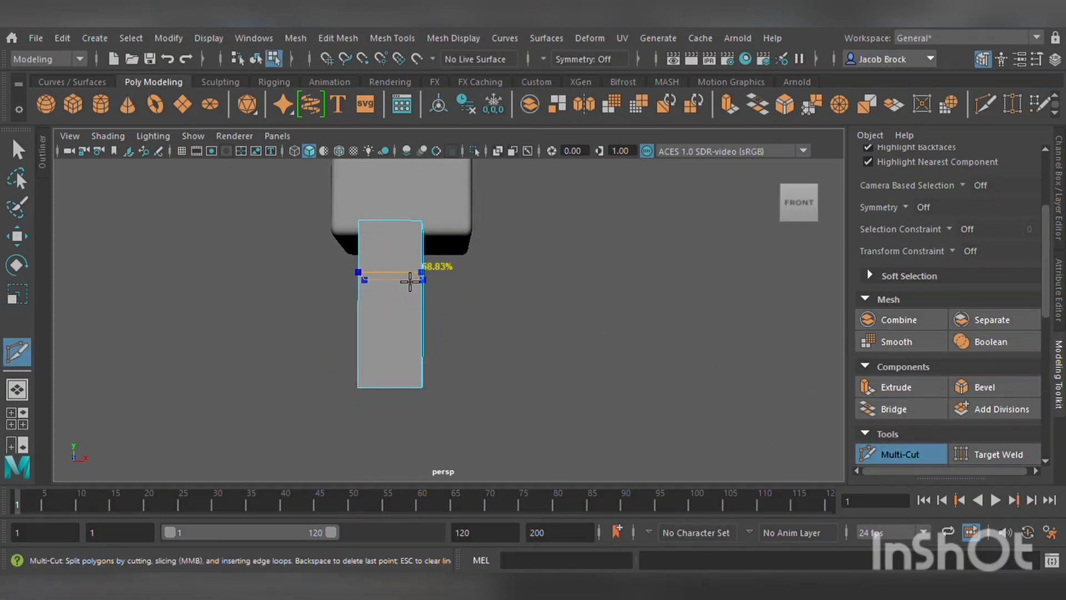
left_click(403, 280, "ctrl")
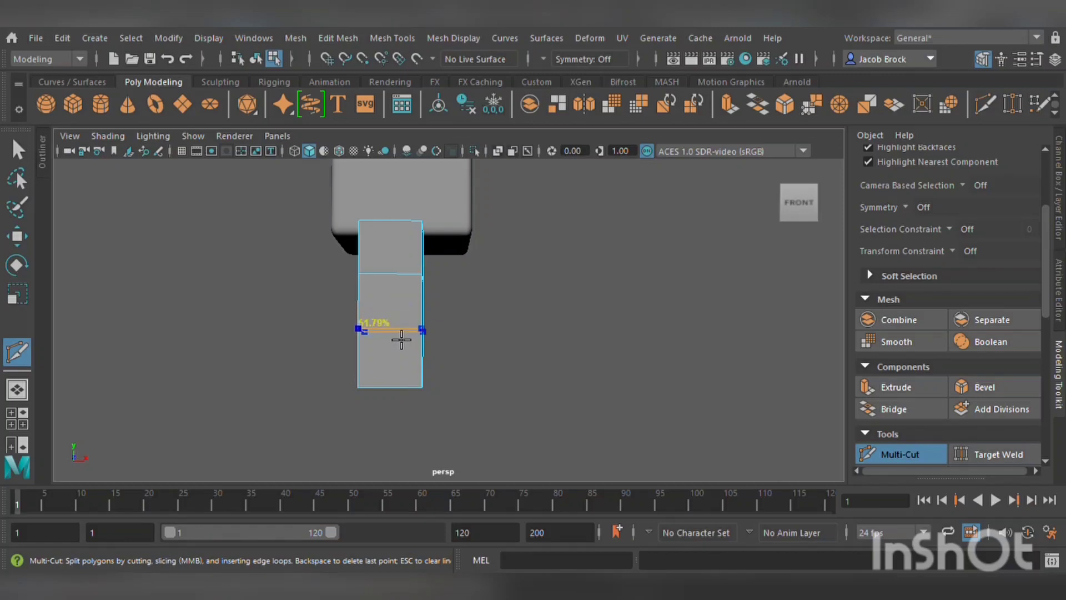
left_click(400, 336, "ctrl")
left_click_drag(576, 334, 204, 371, "alt")
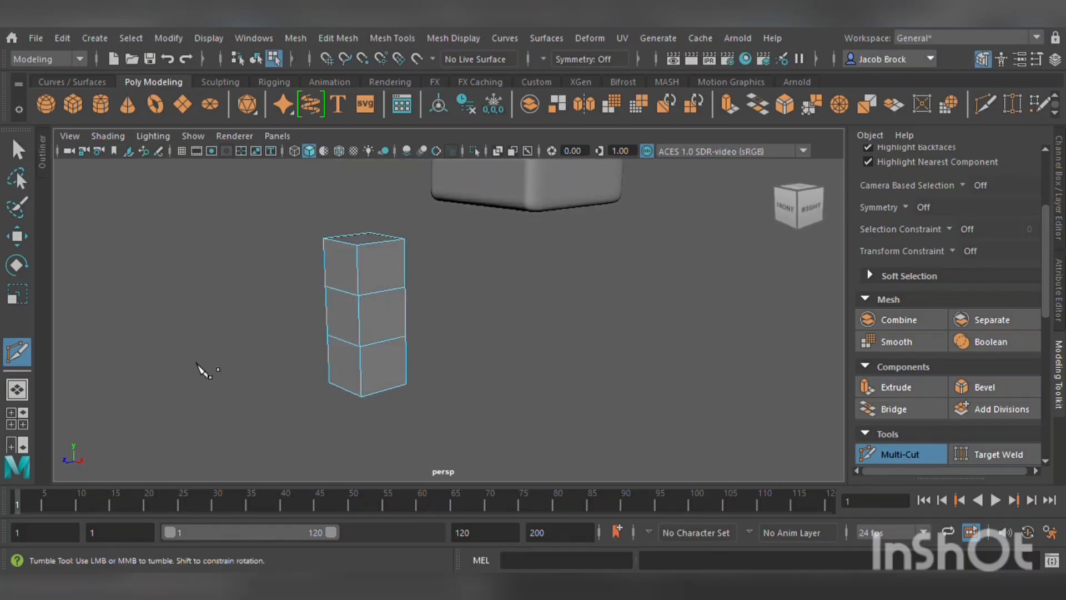
- Extrude the middle faces on the box's left and right sides outward to form a plus shape
left_click(18, 238)
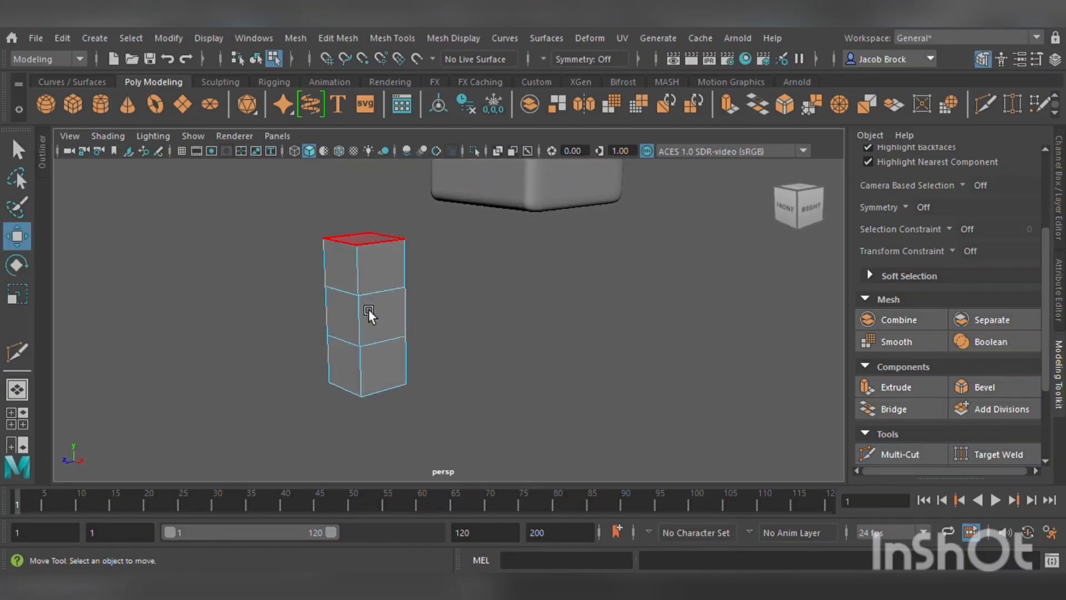
left_click(391, 335)
left_click_drag(391, 335, 600, 358, "alt")
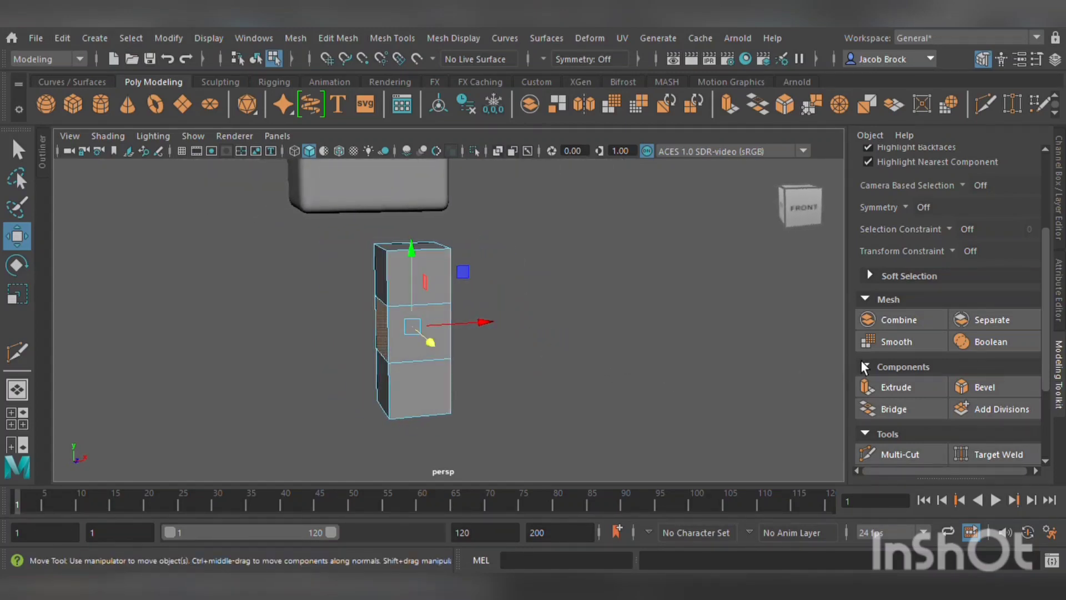
left_click(883, 389)
left_click_drag(348, 331, 543, 410)
- Cut supporting edge loops near the plus shape's outer edges and inner corners with Multi-Cut, and display it with smooth preview
left_click(900, 455)
middle_click_drag(536, 398, 531, 345, "alt")
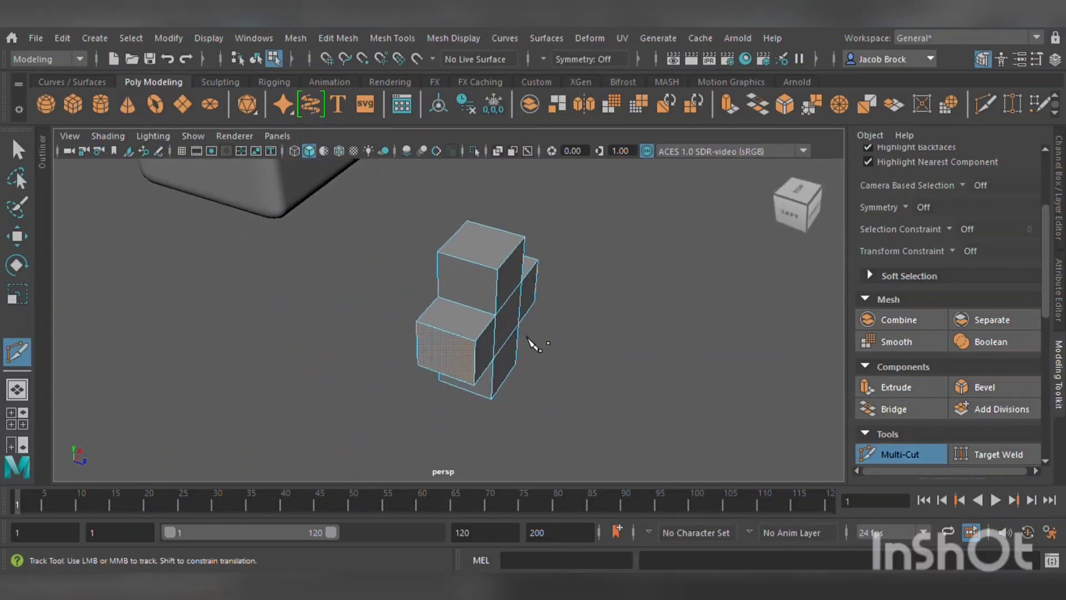
left_click(433, 329, "ctrl")
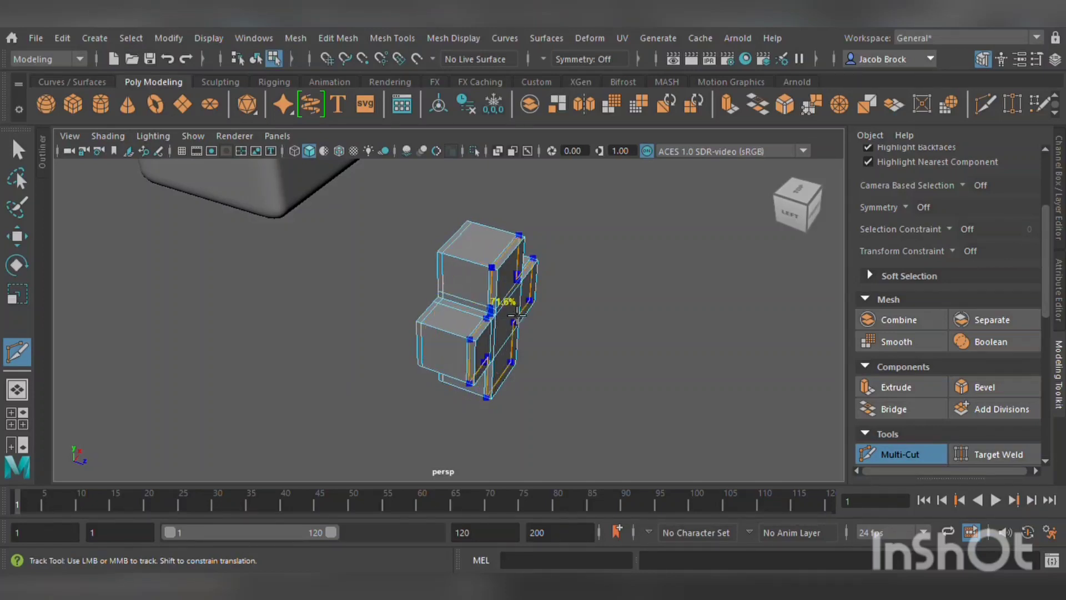
left_click_drag(588, 333, 482, 321, "alt")
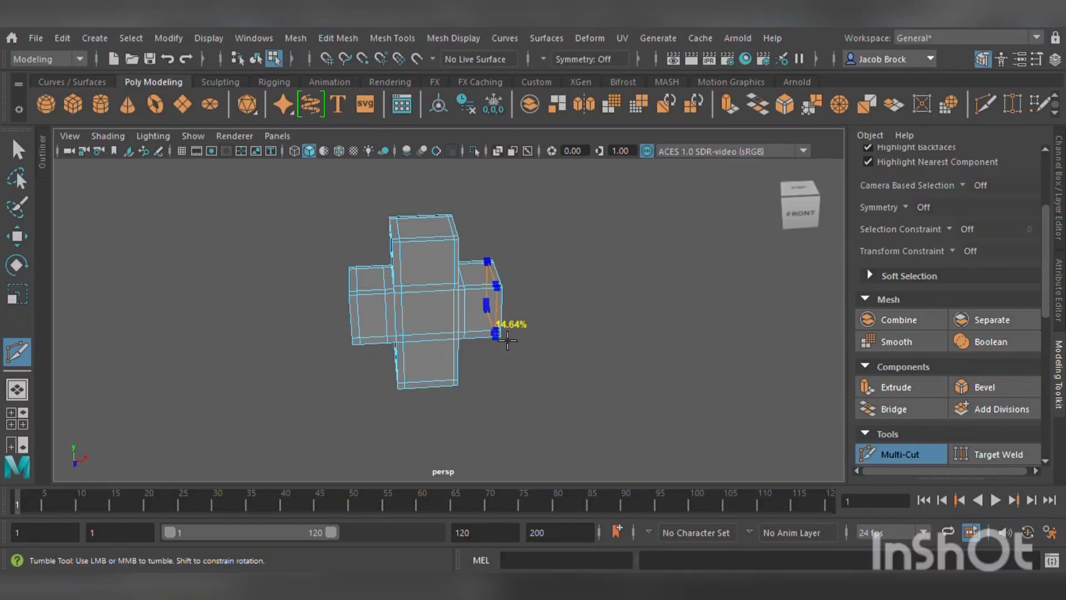
left_click_drag(534, 369, 558, 330, "alt")
key("3")
left_click(19, 236)
scroll(295, 275, "down", 3)
scroll(295, 274, "down", 2)
left_click_drag(421, 303, 388, 300, "alt")
scroll(388, 300, "up", 3)
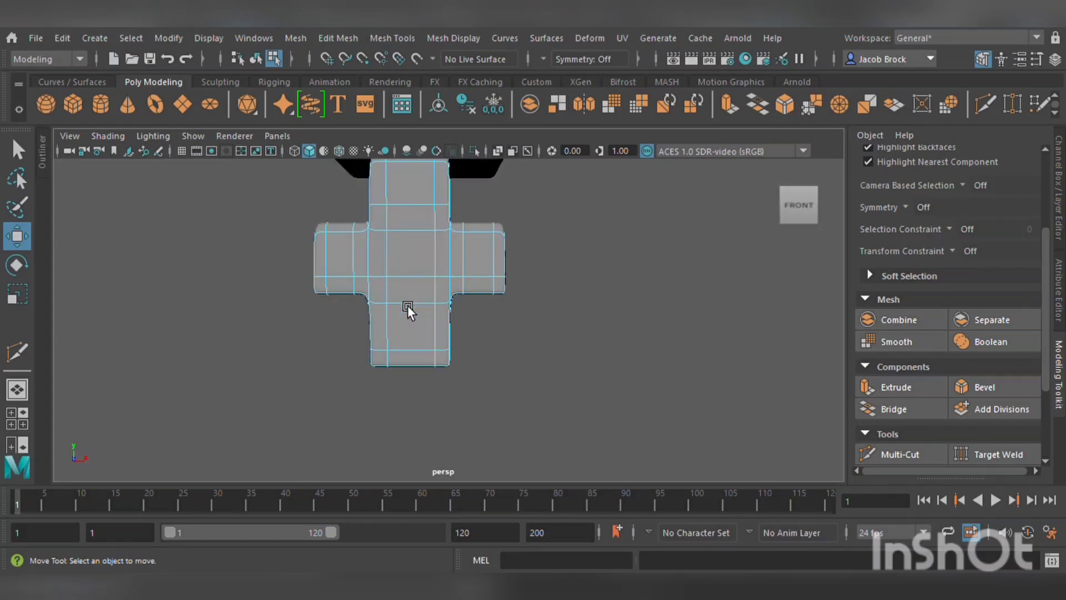
- Cut one more horizontal supporting edge loop near the upper edge of the plus's side arms and turn smooth preview back on
key("F8")
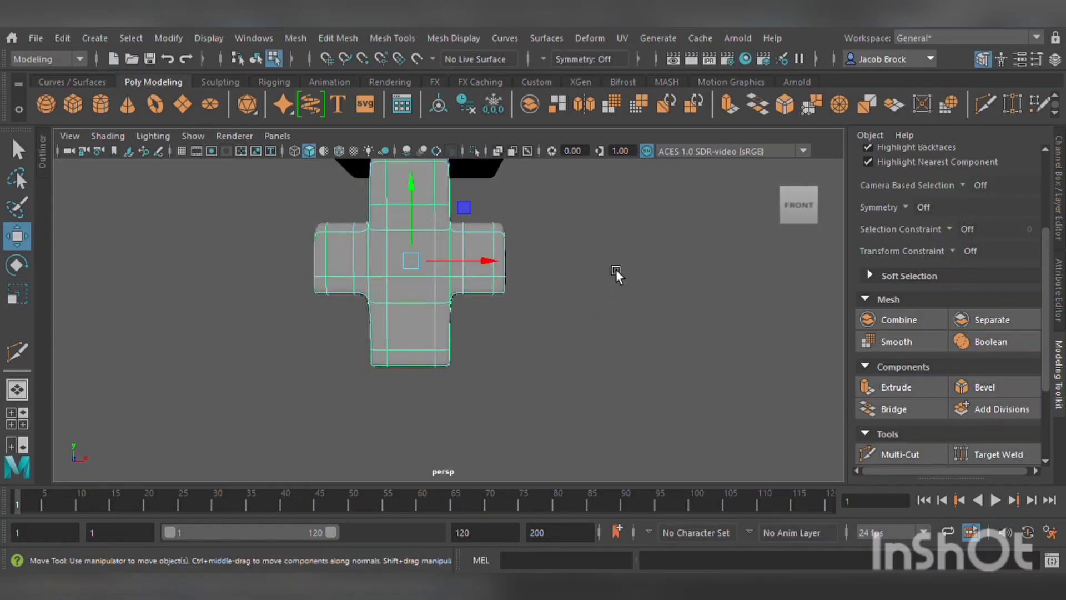
left_click_drag(488, 269, 475, 262, "alt")
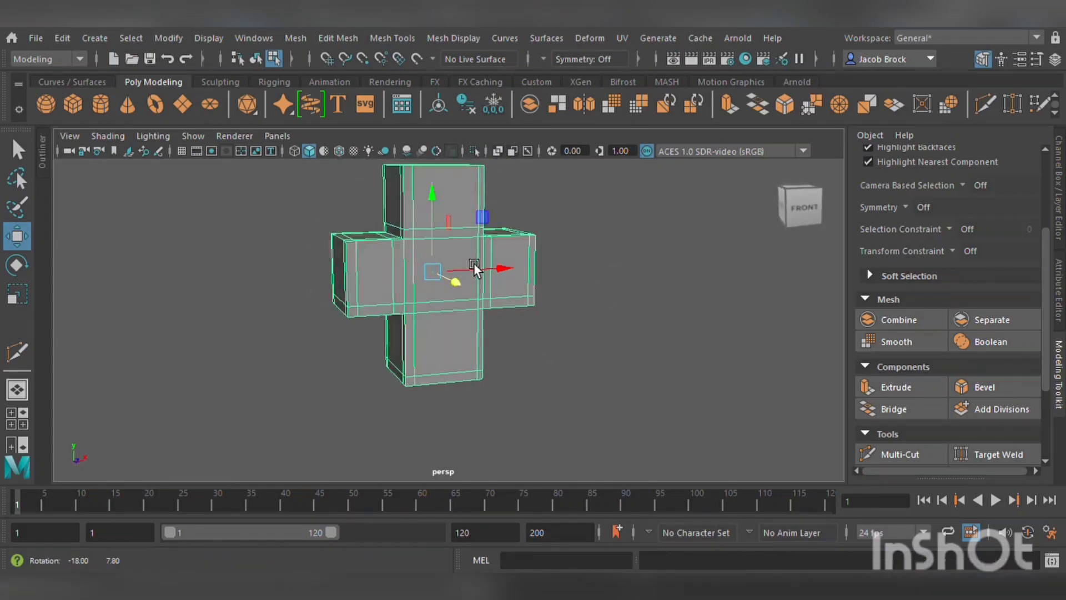
left_click(905, 455)
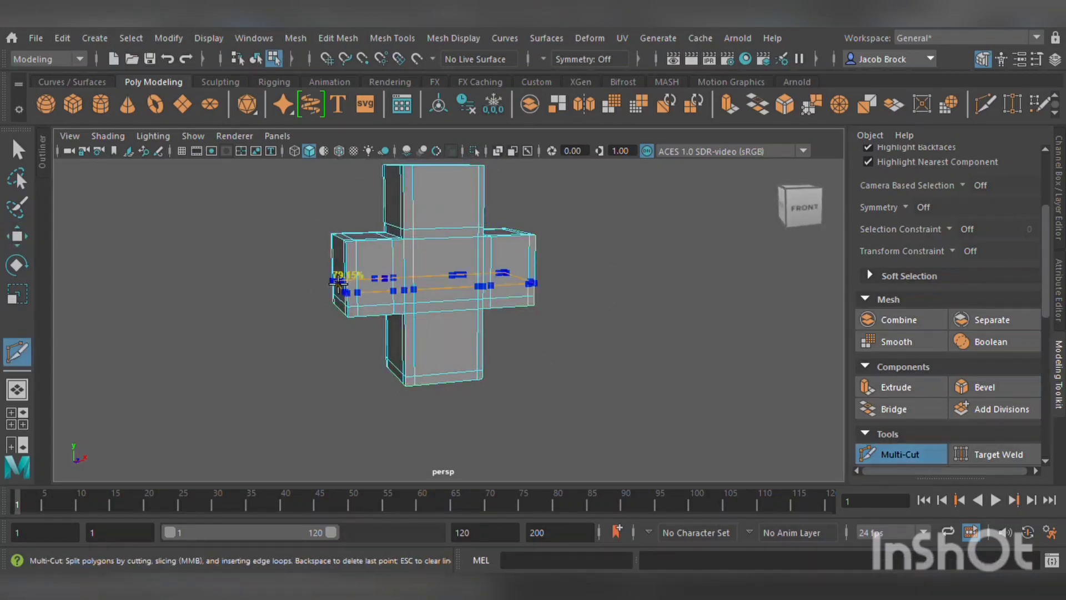
left_click(354, 258, "ctrl")
key("3")
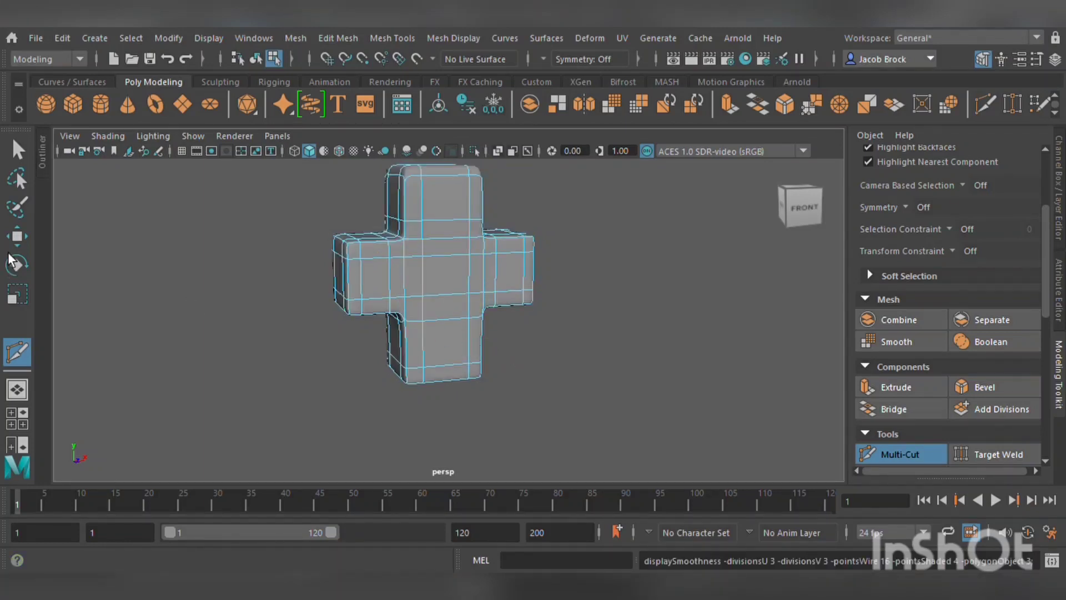
left_click_drag(550, 201, 443, 319, "alt")
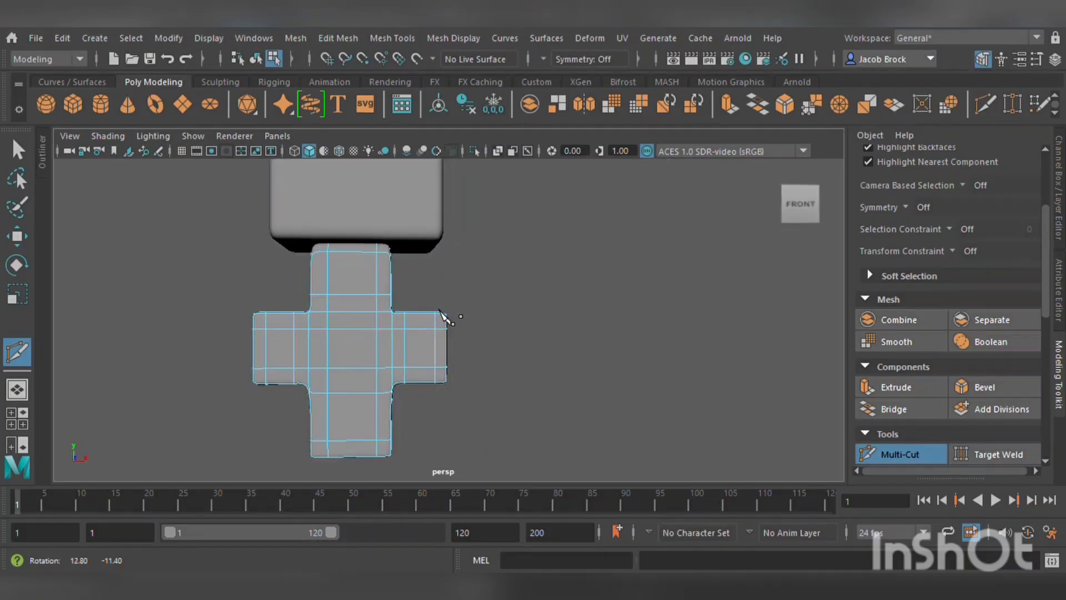
left_click(17, 236)
scroll(455, 236, "down", 5)
left_click_drag(454, 236, 556, 325, "alt")
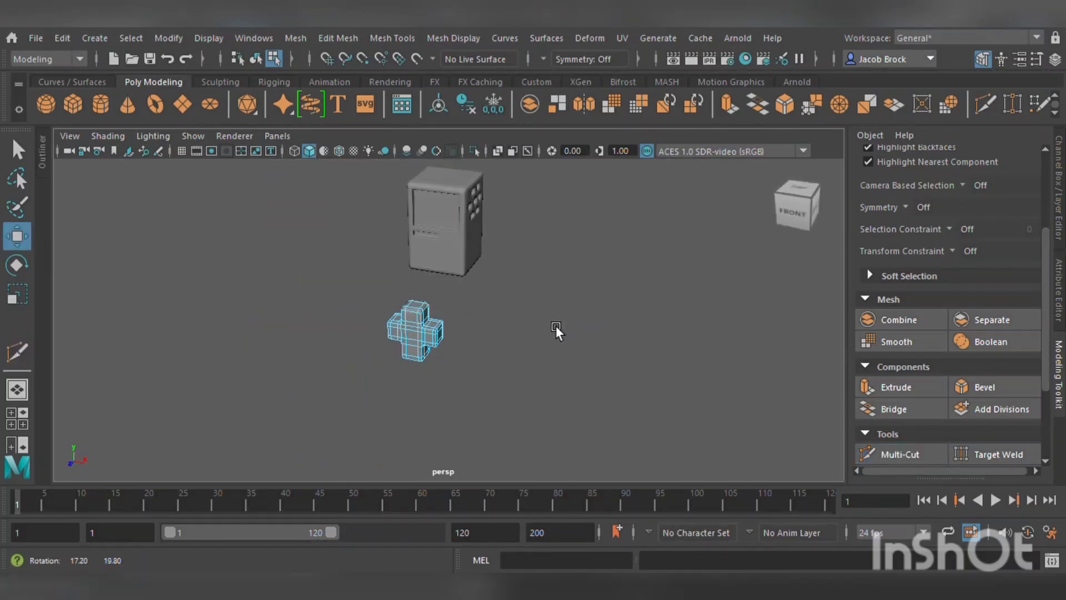
- Scale the plus down and move it onto the lower-left front of the prop, about -0.8 in X and 1.4 in Z
left_click(20, 304)
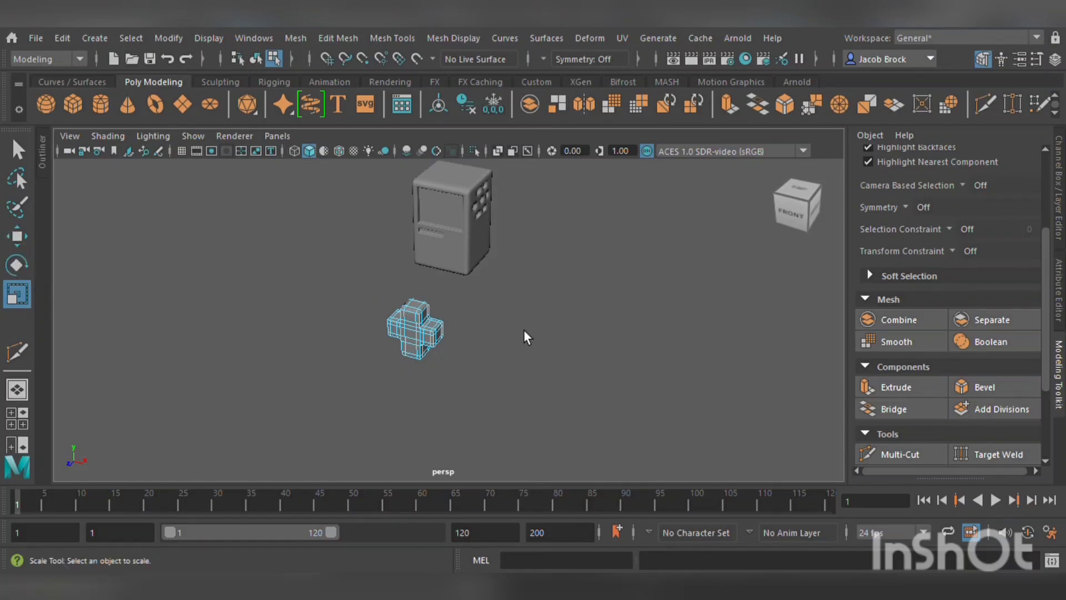
left_click(416, 328)
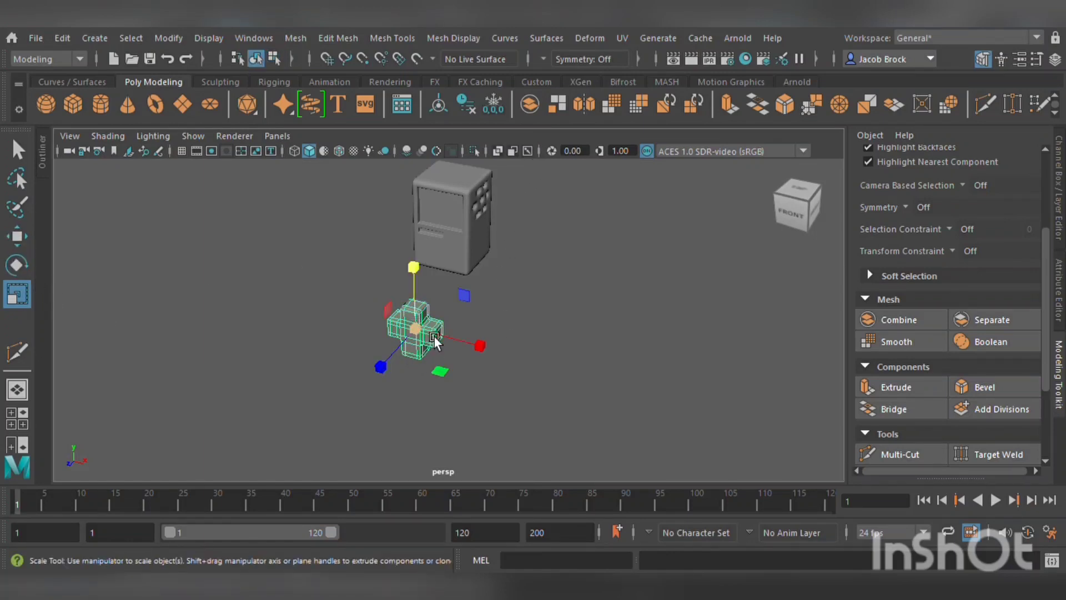
left_click_drag(434, 337, 464, 318)
left_click(17, 237)
left_click_drag(440, 229, 441, 194)
left_click_drag(410, 285, 398, 299)
left_click_drag(469, 274, 484, 281)
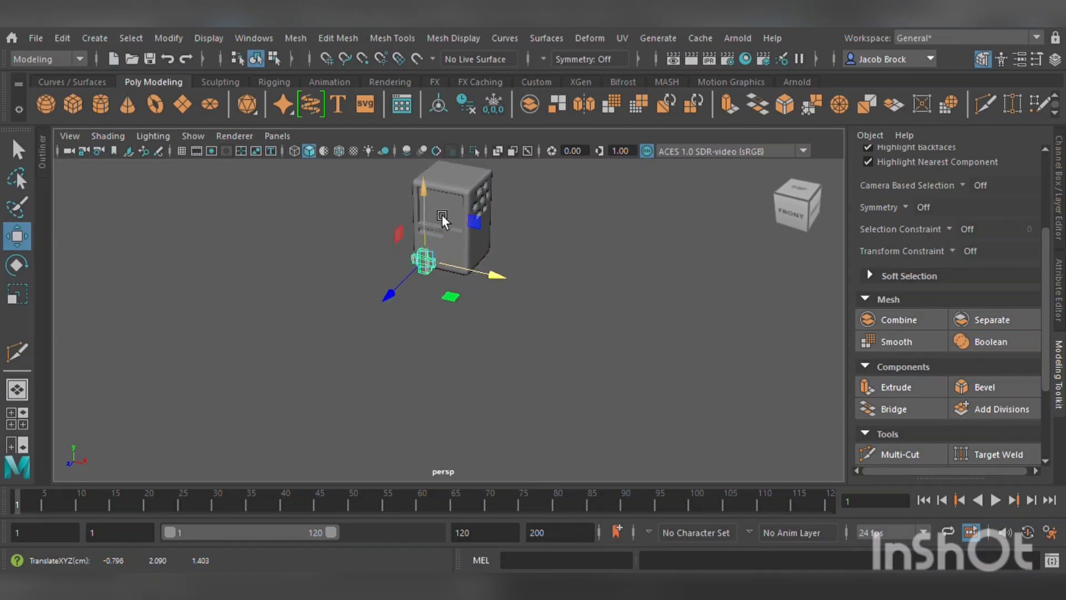
left_click_drag(439, 212, 437, 198)
- Scale the plus down further to about 0.27 in X, 0.72 in Y and 0.27 in Z
left_click(17, 293)
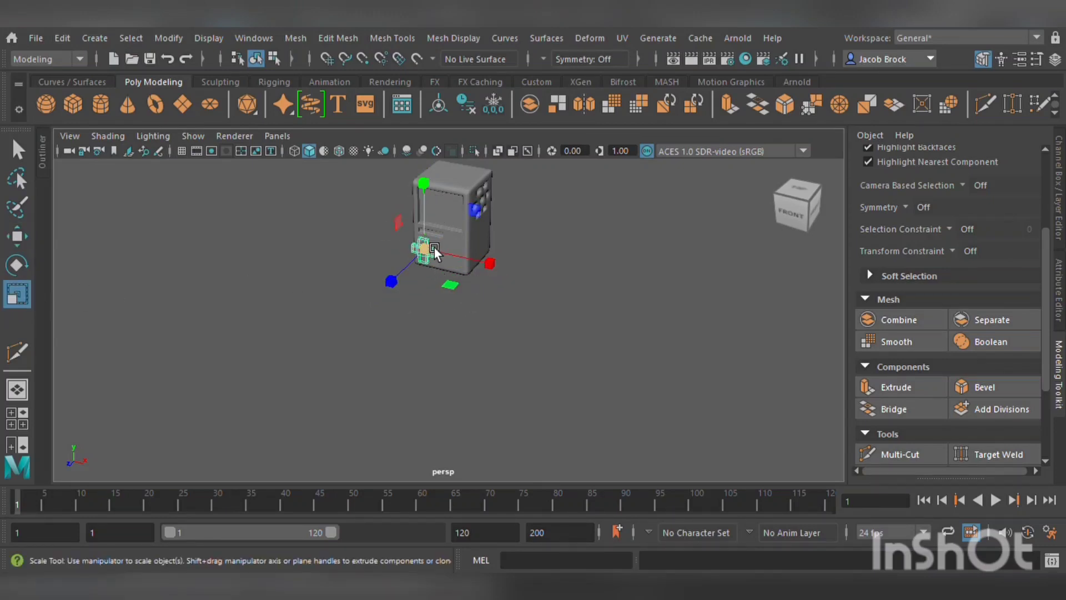
left_click_drag(429, 248, 426, 250)
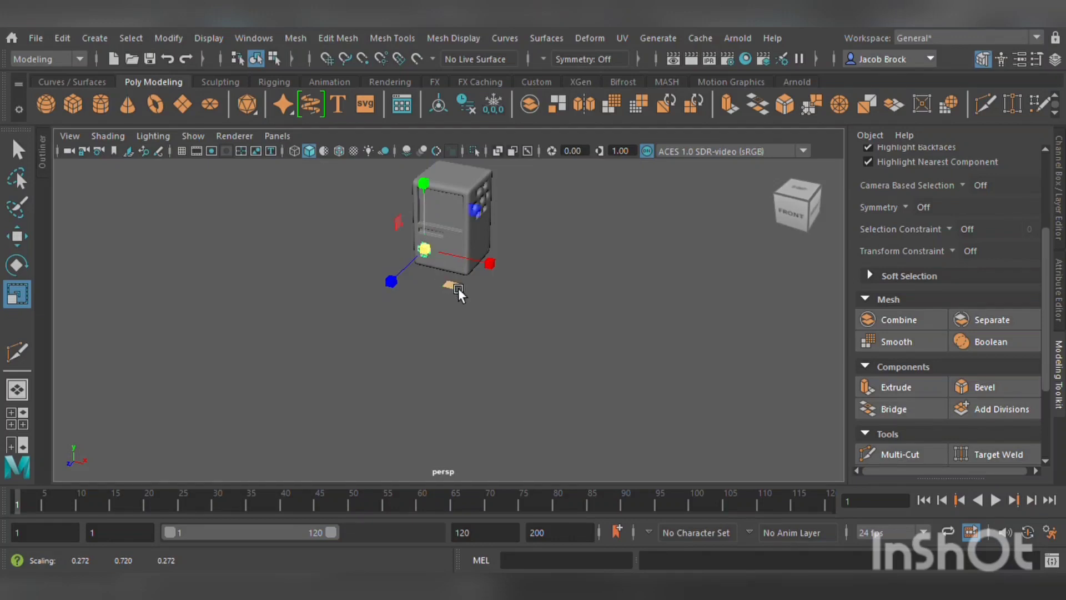
scroll(449, 286, "up", 5)
middle_click_drag(435, 283, 454, 392, "alt")
left_click_drag(453, 392, 505, 363, "alt")
middle_click_drag(505, 362, 517, 425, "alt")
scroll(414, 380, "up", 5)
left_click_drag(415, 380, 445, 354, "alt")
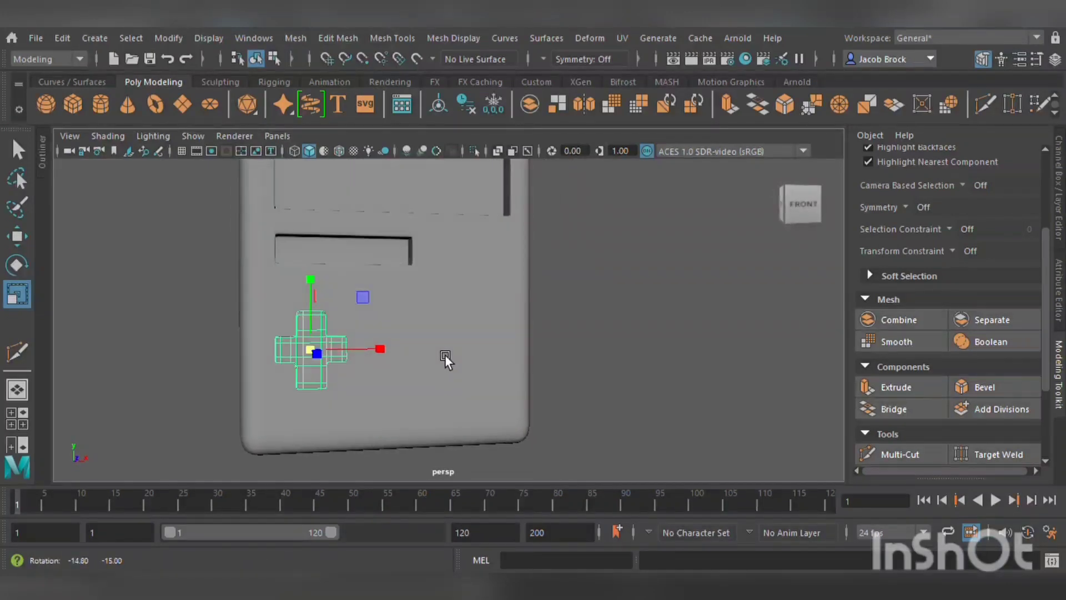
- Raise the plus to about 2.94 in Y so it sits just below the small recessed slot, and deselect it
left_click_drag(323, 289, 402, 384)
key("w")
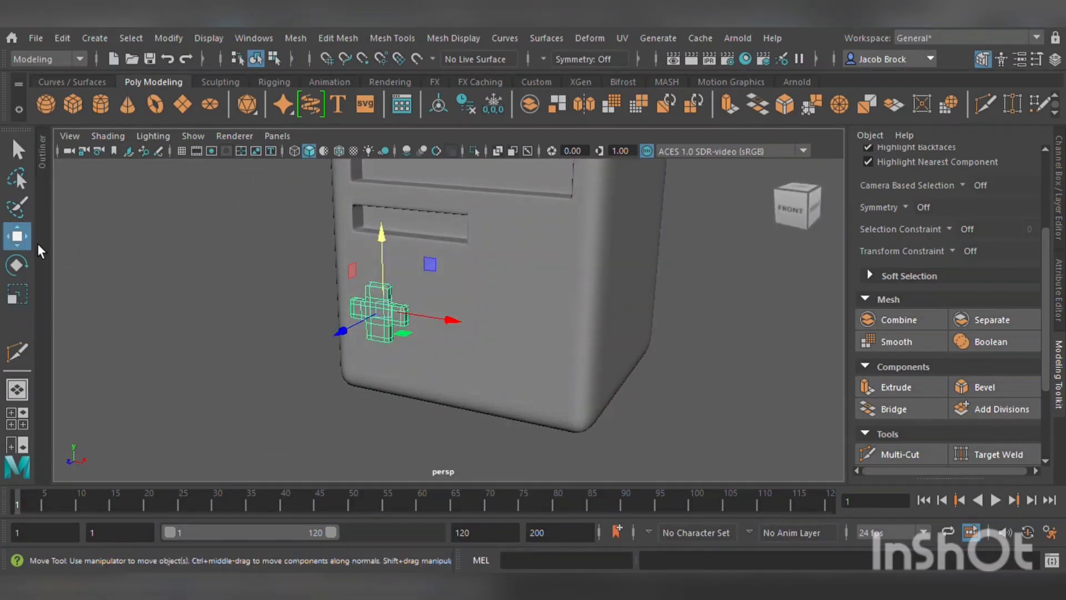
middle_click_drag(405, 264, 405, 235)
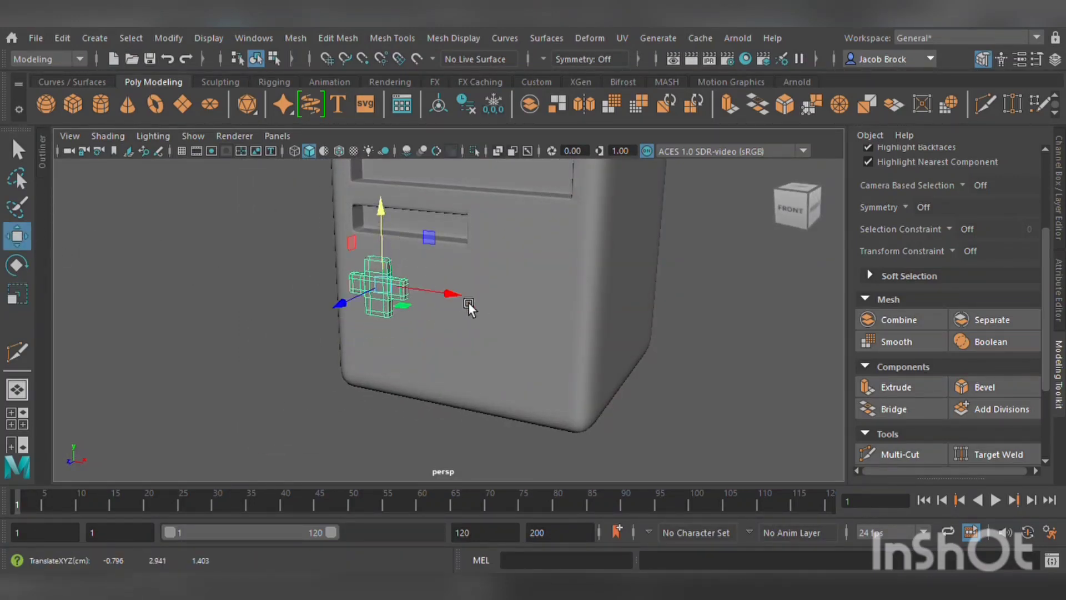
left_click_drag(468, 302, 352, 274, "alt")
left_click(252, 285)
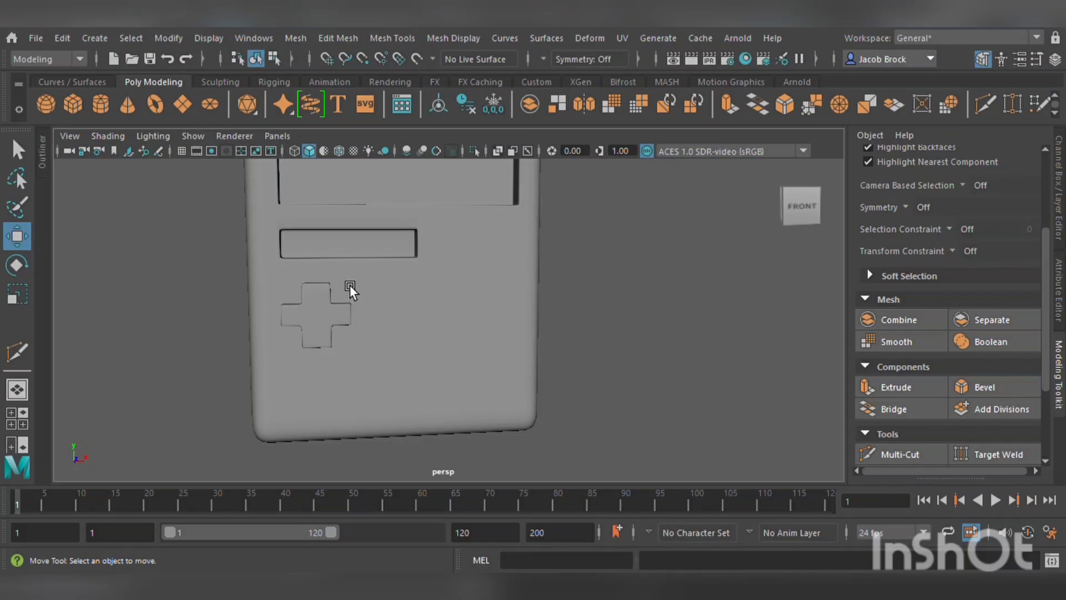
- Create a polygon cube, flatten it vertically, and place it in front of the prop's lower-left area at about -0.60, 2.18, 1.75
left_click(73, 111)
scroll(373, 292, "down", 4)
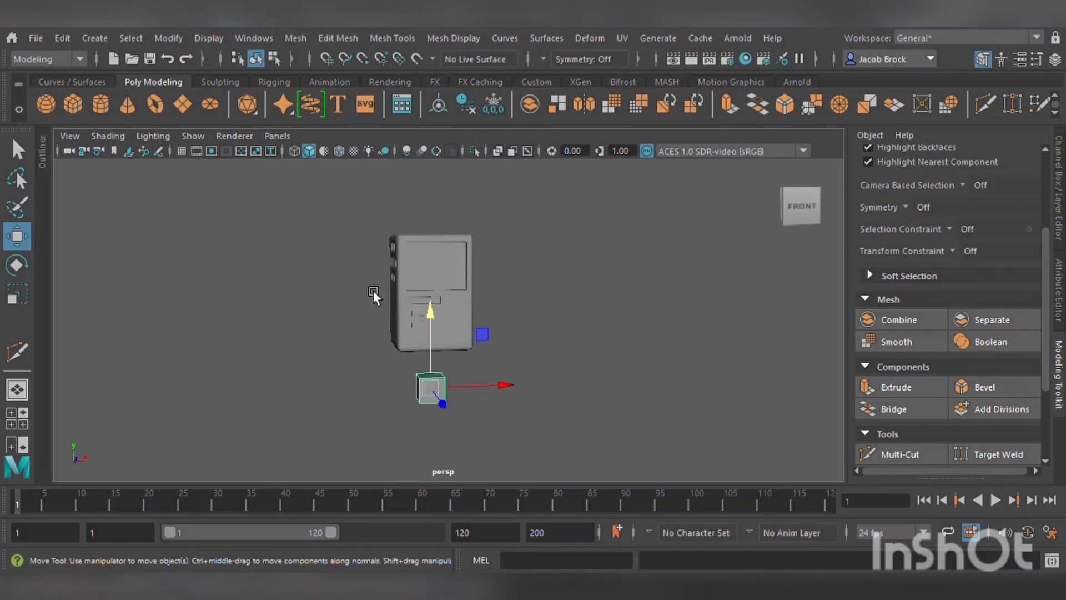
left_click(17, 294)
left_click_drag(437, 329, 446, 305)
left_click(17, 236)
left_click_drag(448, 342, 482, 336)
left_click_drag(434, 304, 433, 311)
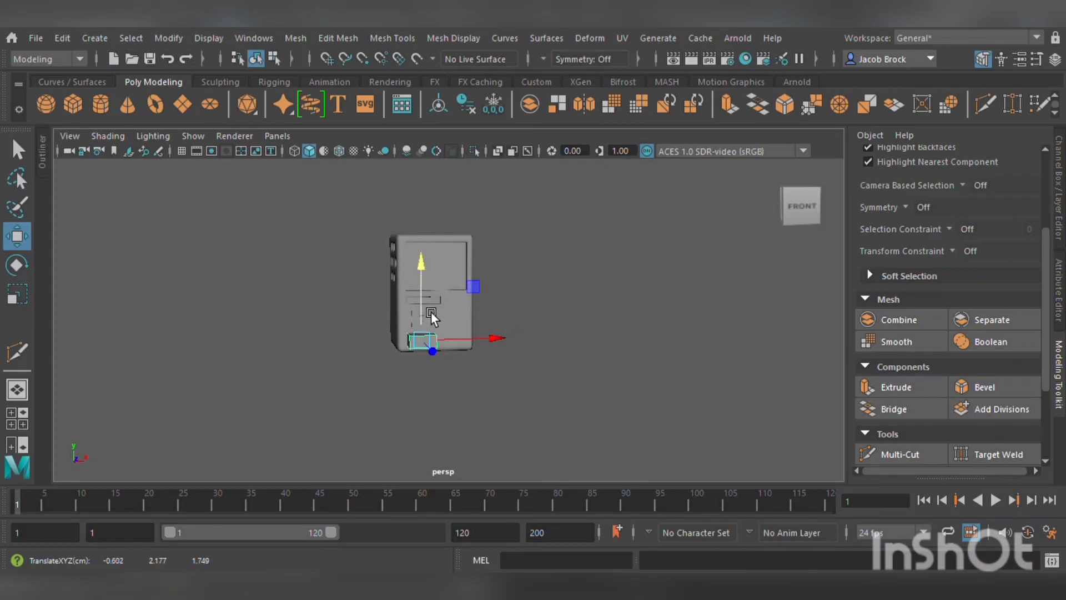
- Scale the flattened box down to a small button, about 0.45 wide, 0.21 high and 0.45 deep
scroll(361, 324, "up", 6)
left_click(17, 295)
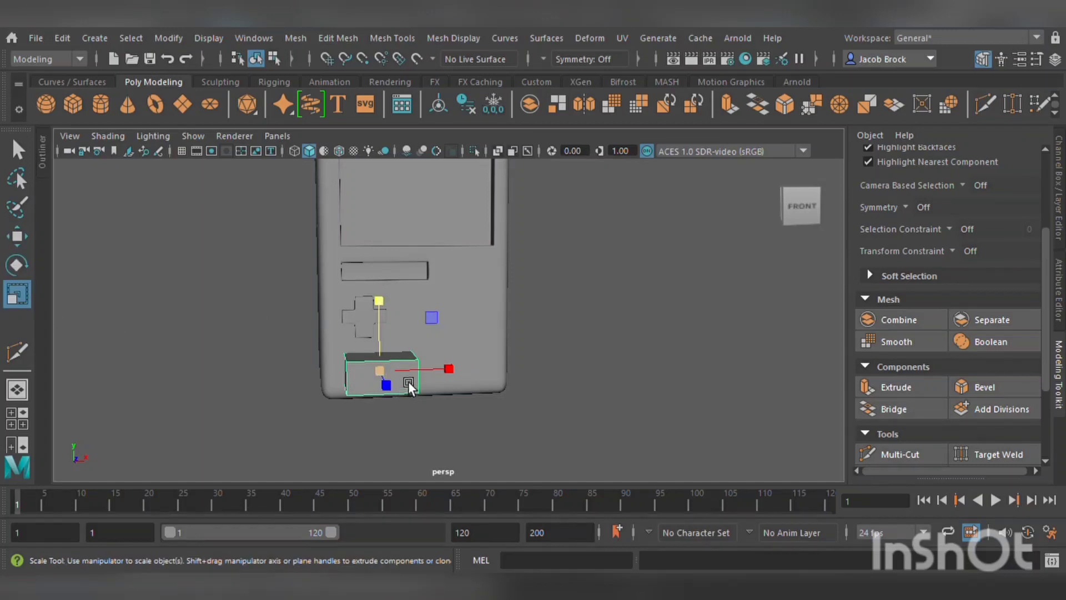
left_click_drag(379, 371, 369, 377)
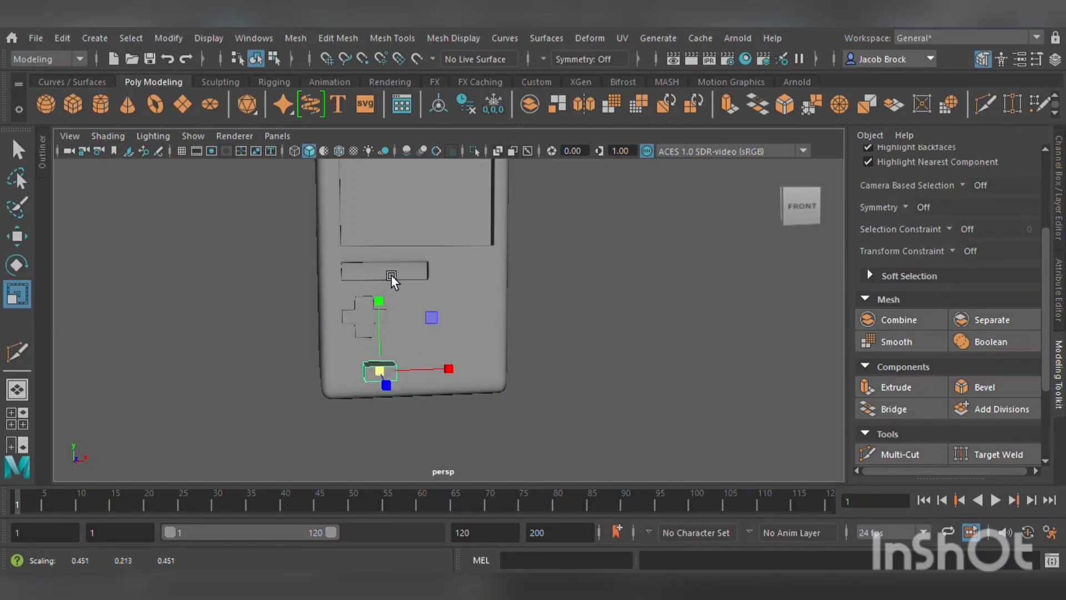
scroll(408, 338, "up", 3)
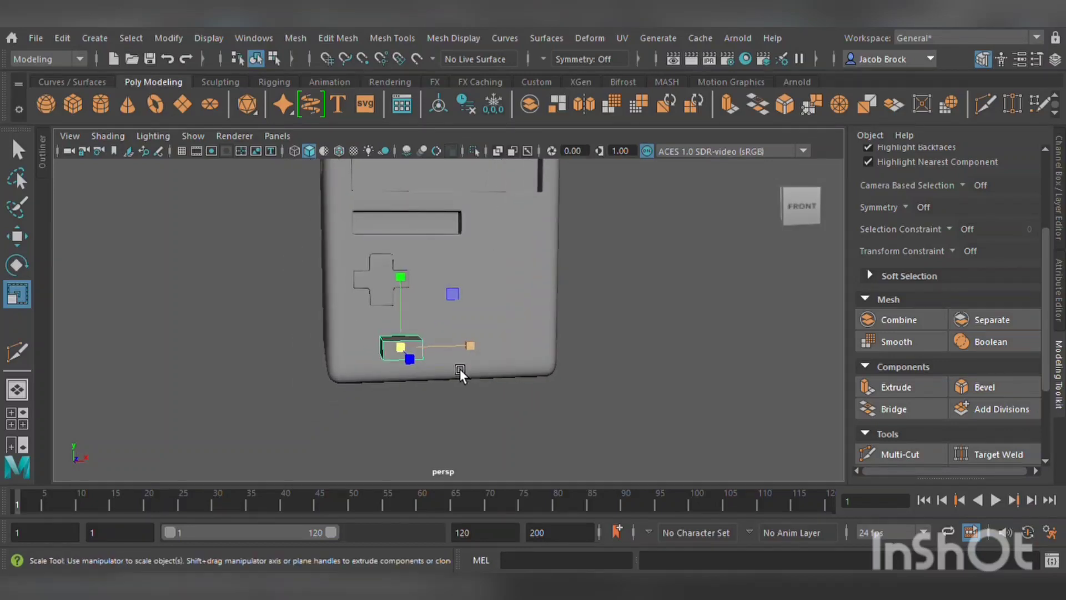
left_click_drag(470, 346, 361, 380)
left_click(21, 237)
key("F11")
scroll(448, 333, "up", 4)
left_click(429, 278)
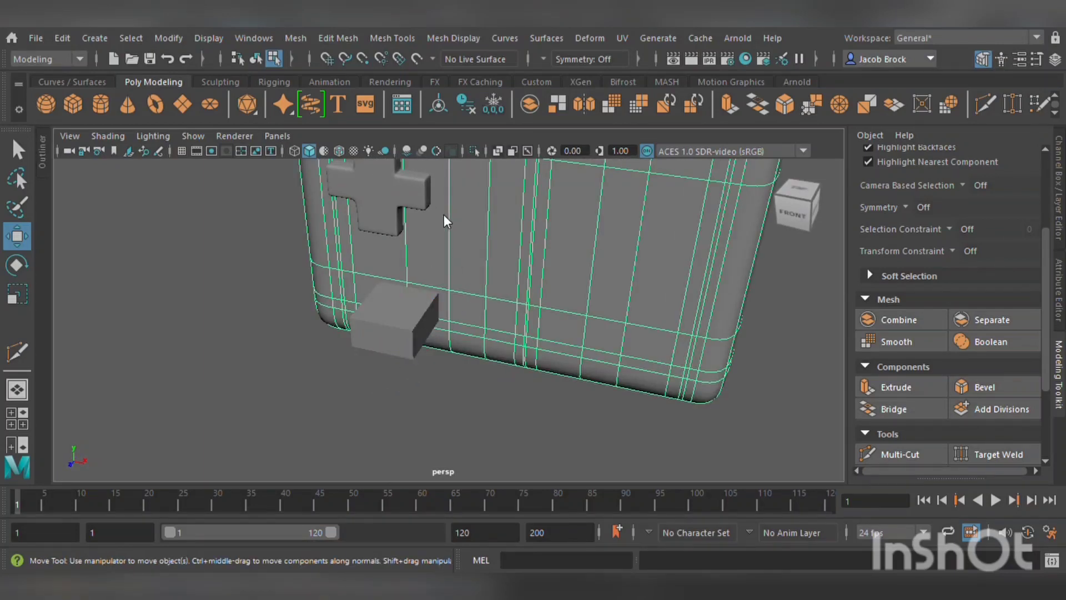
left_click(233, 360)
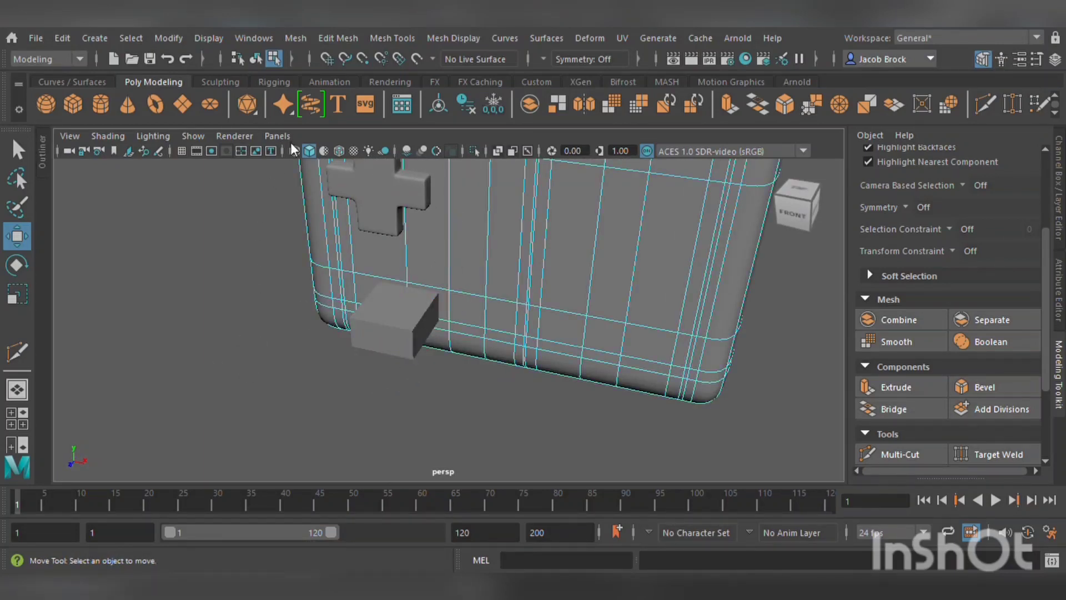
- Cut supporting edge loops near all edges of the small box with Multi-Cut and display it with smooth preview
key("F8")
left_click(346, 350)
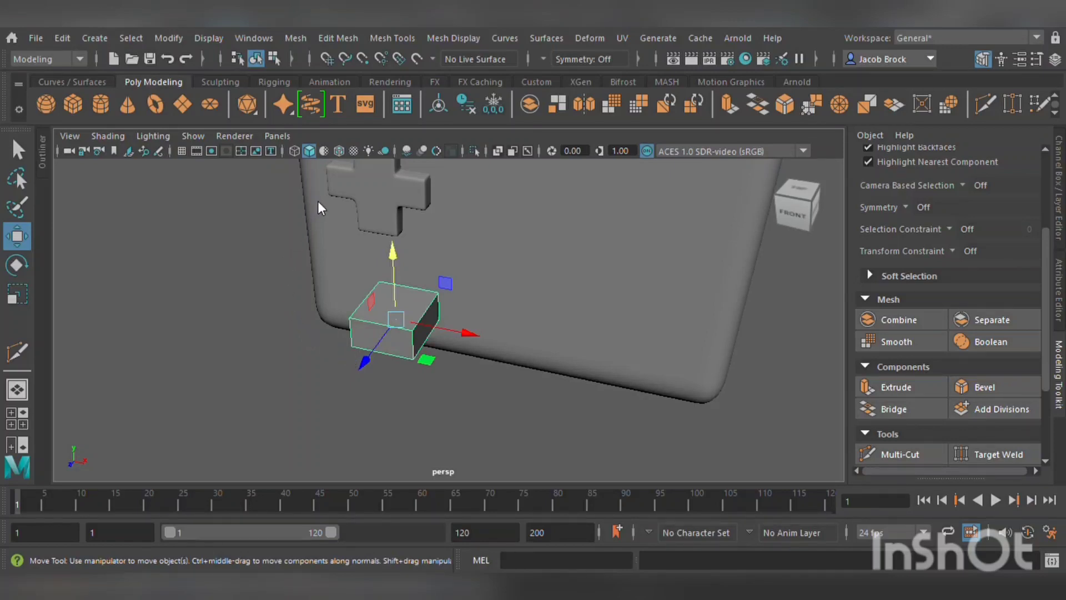
key("F10")
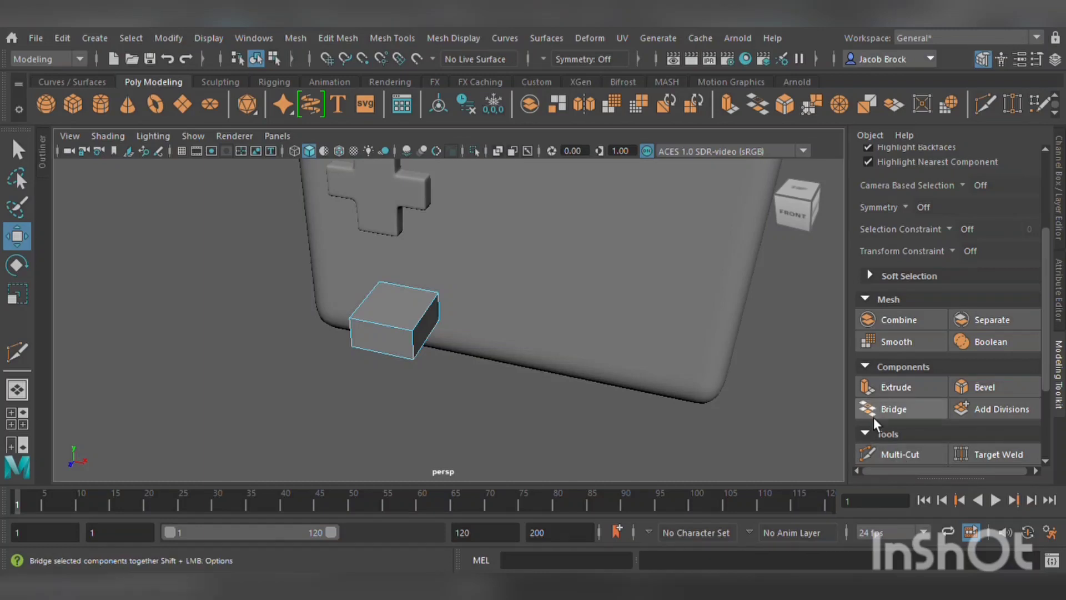
scroll(918, 432, "down", 3)
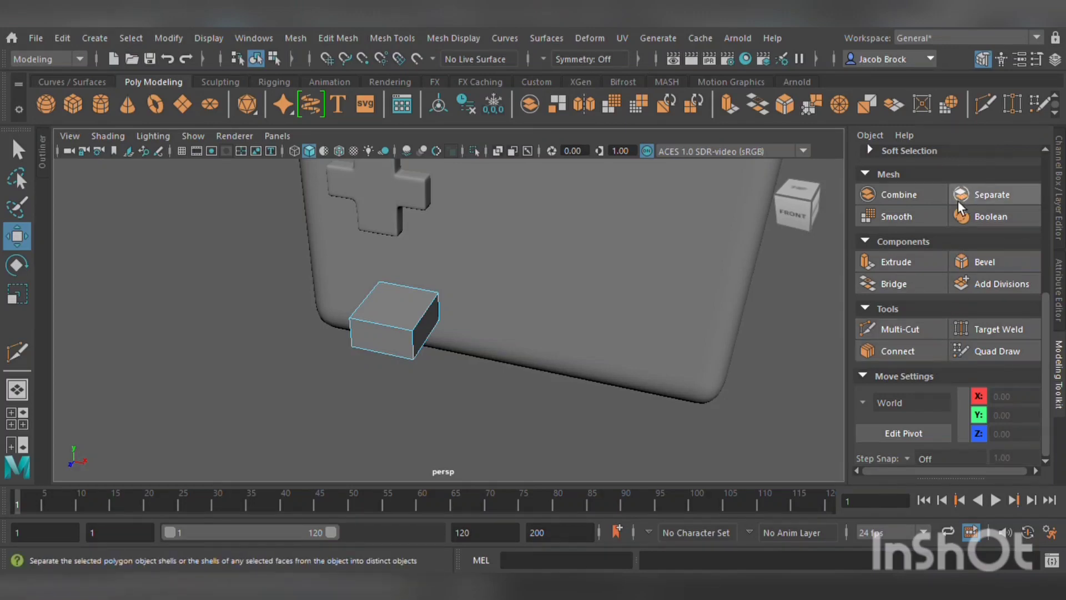
left_click(891, 329)
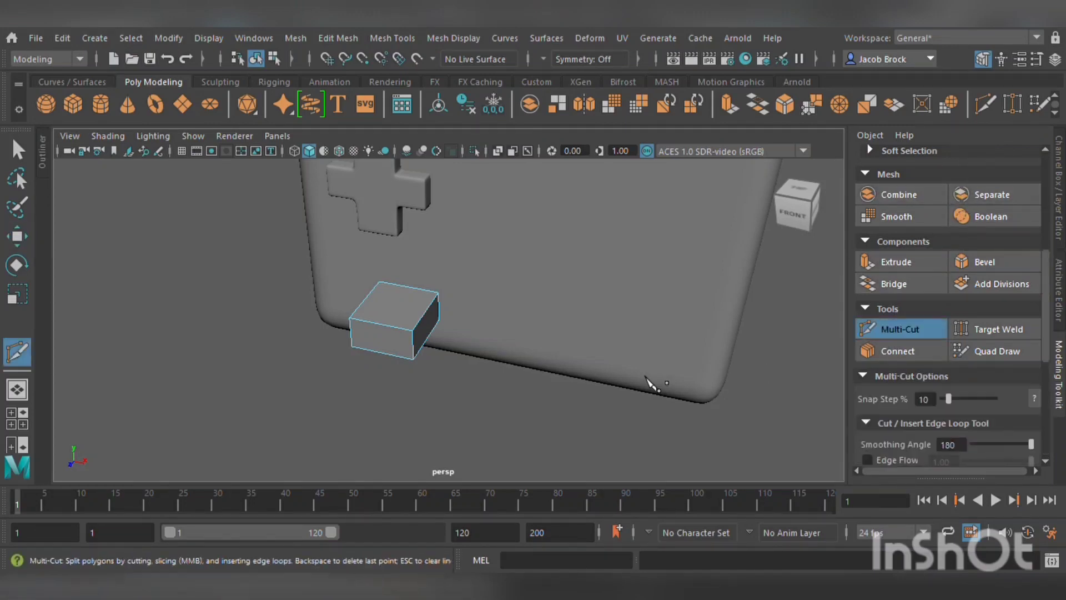
left_click(366, 340, "ctrl")
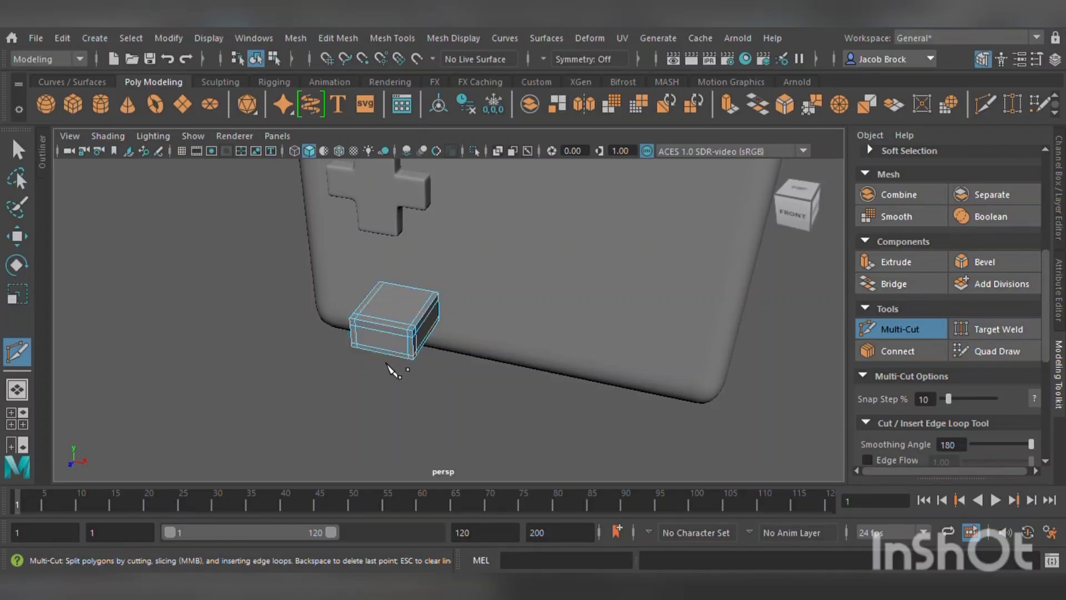
key("3")
- Move the small box button into the prop's front below the plus, to about -0.93, 2.17, 1.31
left_click(17, 236)
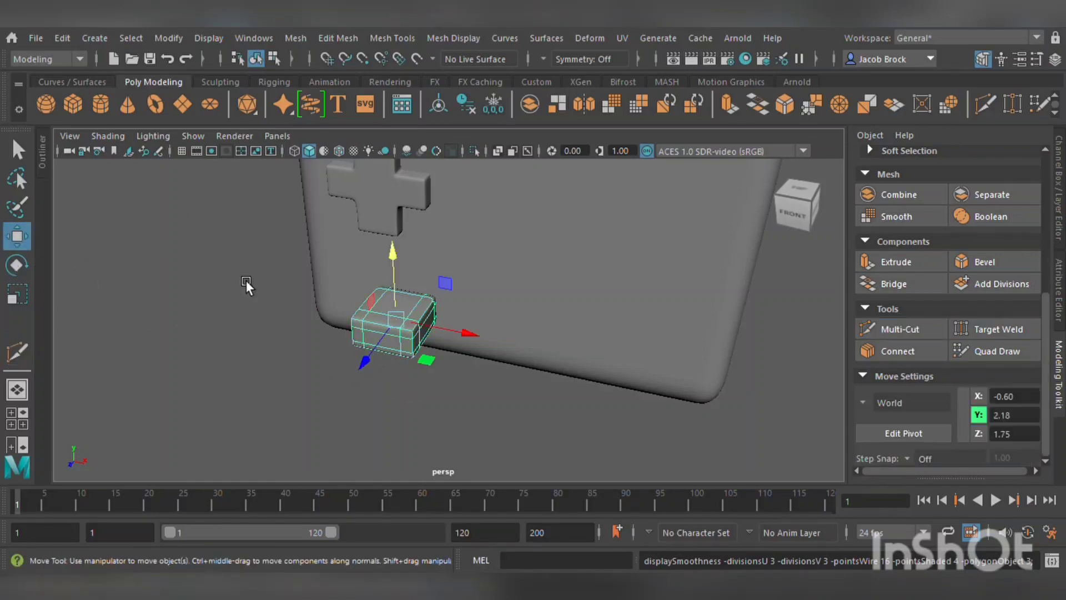
left_click(420, 345, "shift")
key("ctrl+z")
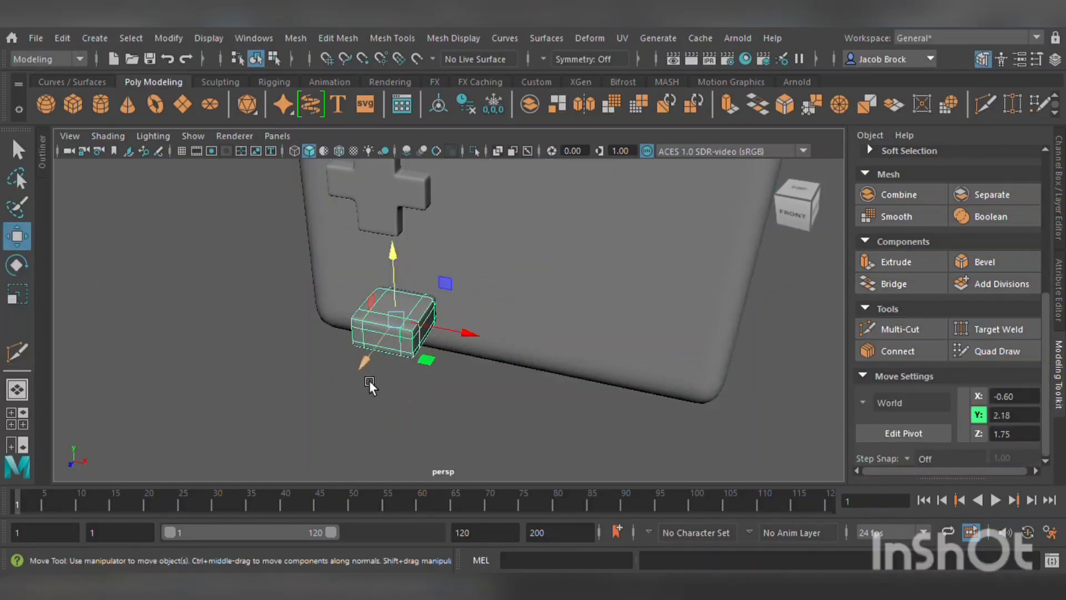
left_click_drag(456, 333, 389, 295)
left_click(338, 266)
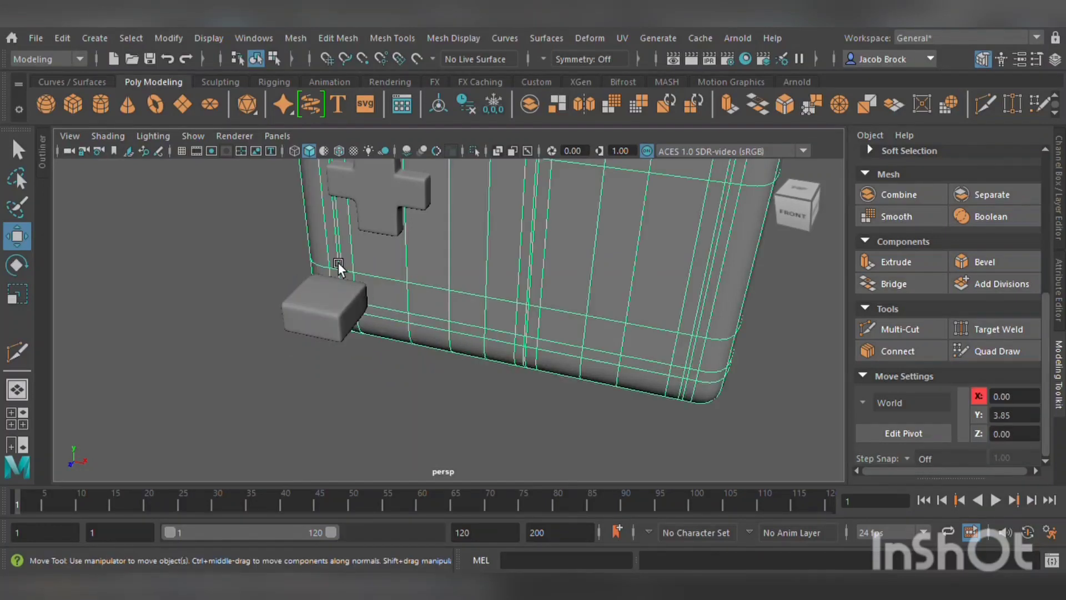
left_click(337, 315)
left_click_drag(334, 241, 334, 286)
left_click_drag(311, 376, 345, 334)
left_click_drag(385, 225, 385, 225)
left_click_drag(369, 283, 406, 281, "alt")
left_click_drag(380, 328, 404, 328)
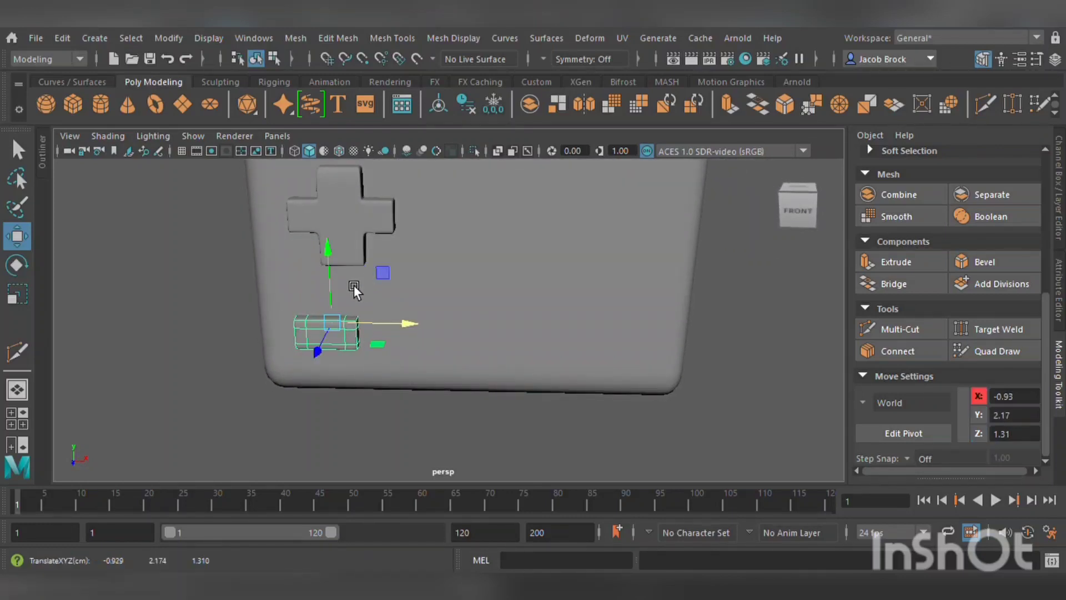
- Raise the small box button to about Y 2.29 and place a duplicate beside it on the side toward the prop's centre
mouse_move(354, 285)
left_mouse_down()
mouse_move(342, 270)
mouse_move(352, 265)
left_mouse_up()
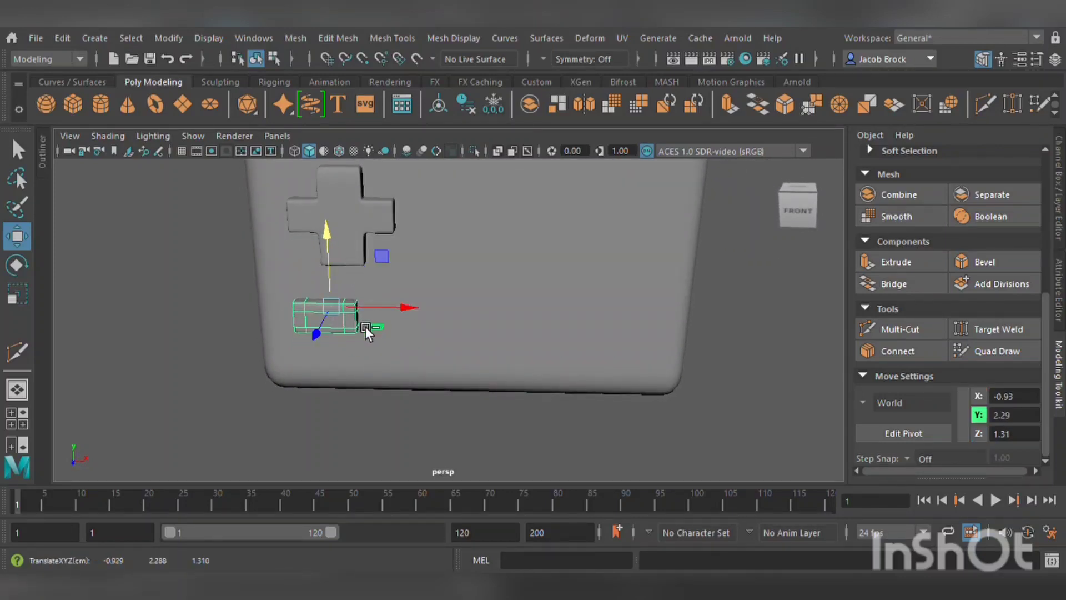
key("ctrl+d")
left_click_drag(389, 310, 476, 319)
left_click(471, 442)
- Create a polygon cylinder, set its X rotation to 90, and scale it uniformly to about 0.837
left_click_drag(471, 442, 507, 390, "alt")
scroll(529, 389, "down", 5)
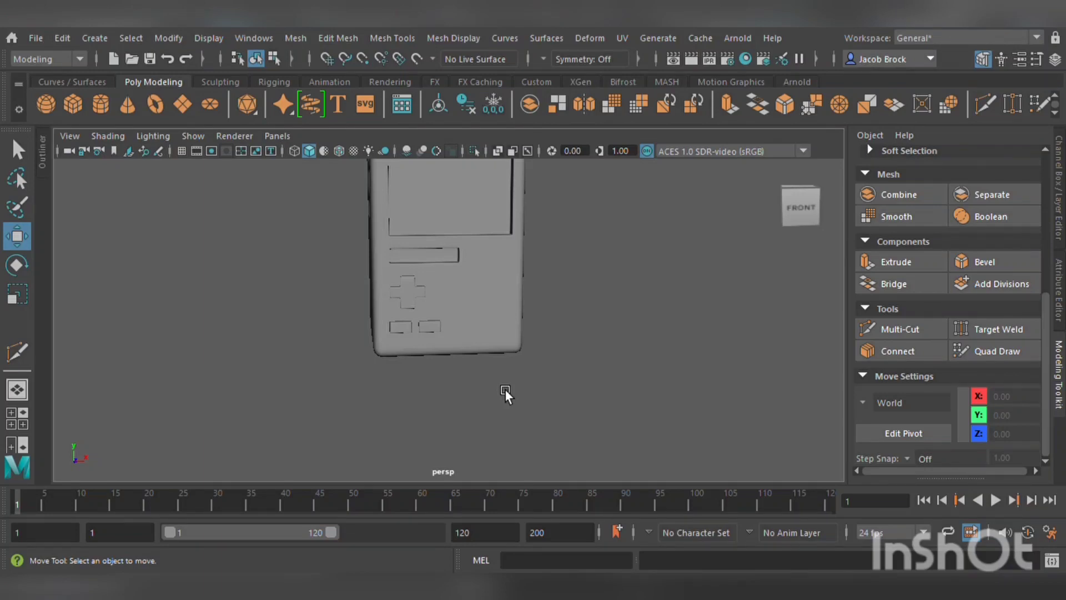
left_click(101, 104)
left_click(1060, 206)
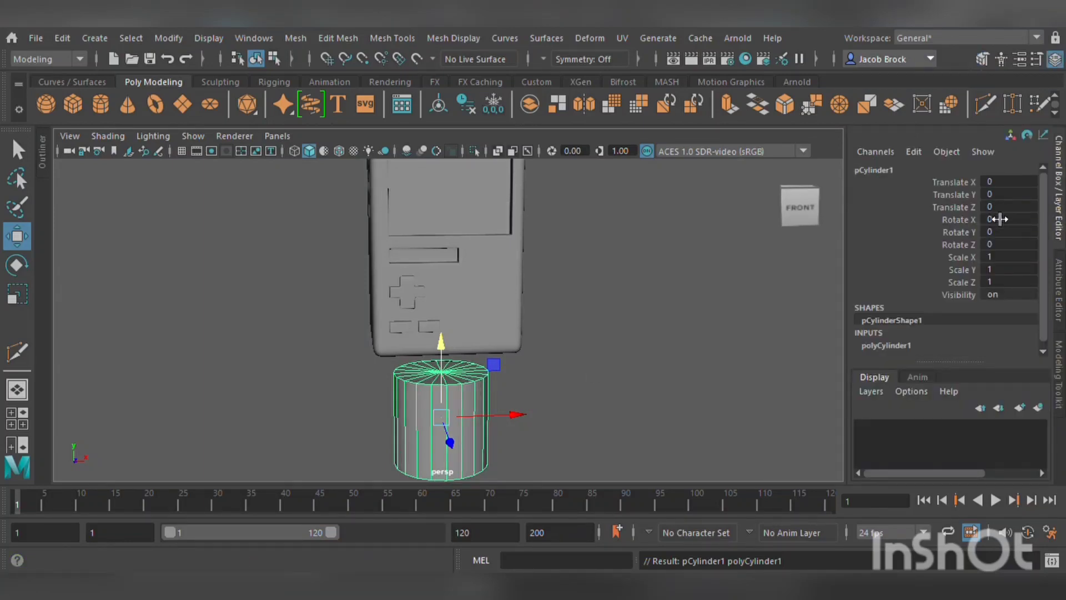
left_click(1000, 220)
key("Return")
left_click(20, 293)
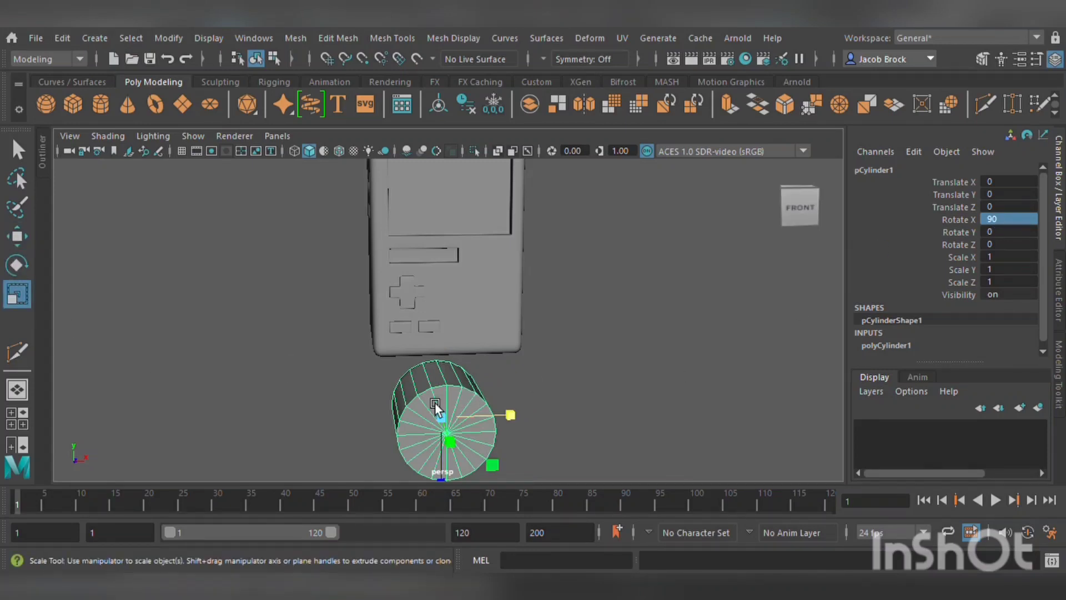
left_click_drag(435, 402, 415, 420)
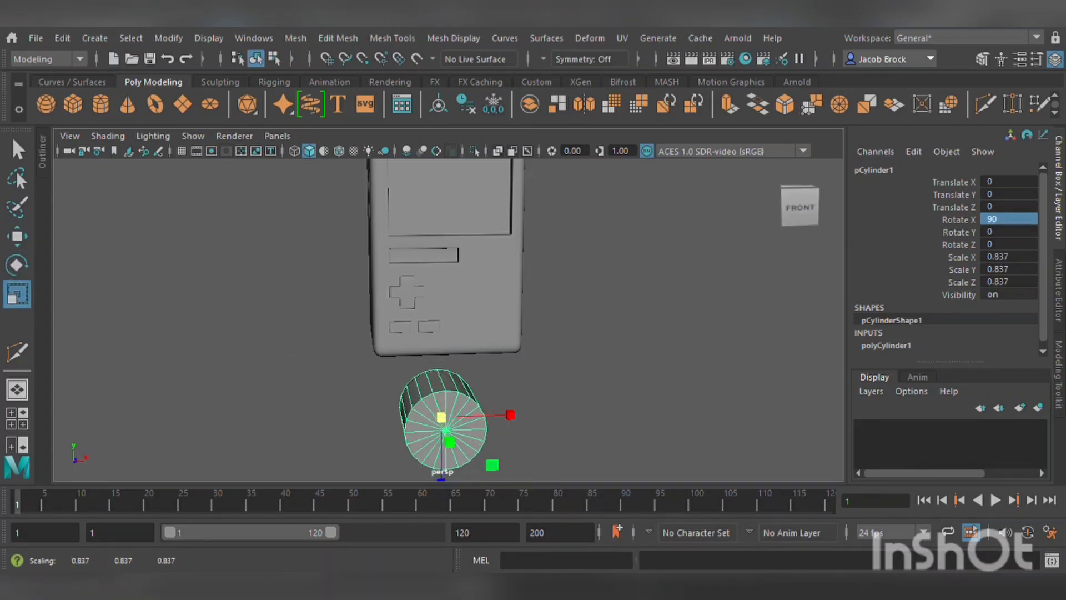
- Cut a supporting edge loop around the cylinder's side close to its front rim with Multi-Cut
left_click(1061, 372)
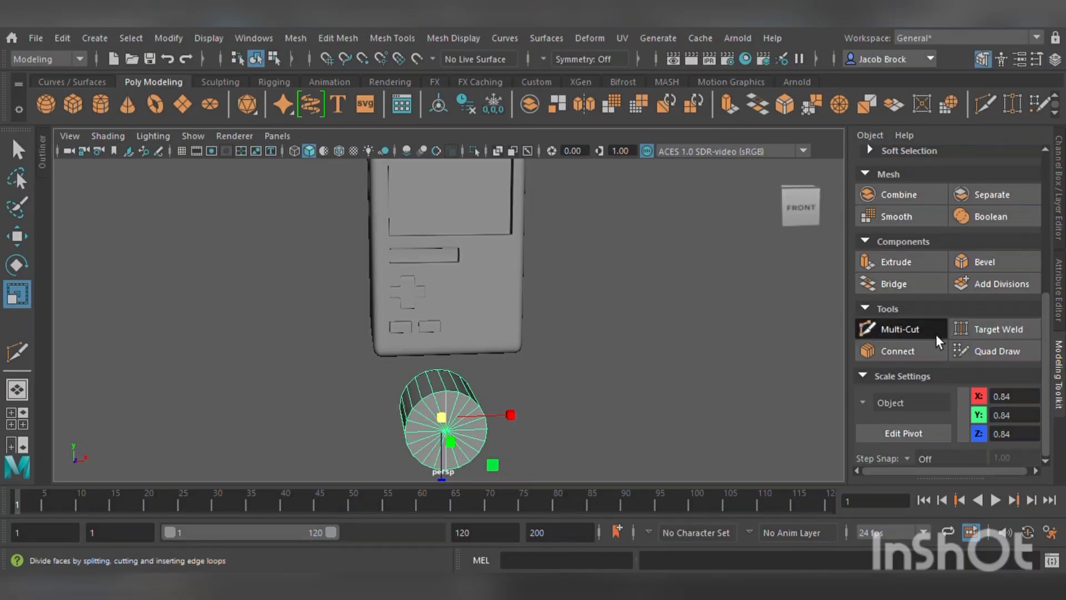
left_click(900, 329)
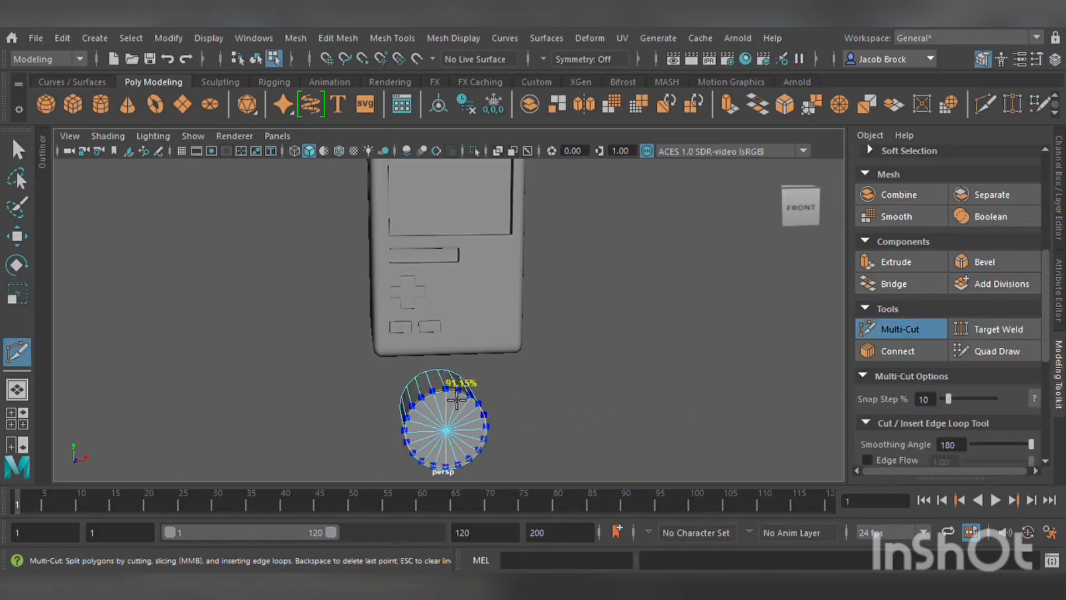
scroll(474, 411, "up", 5)
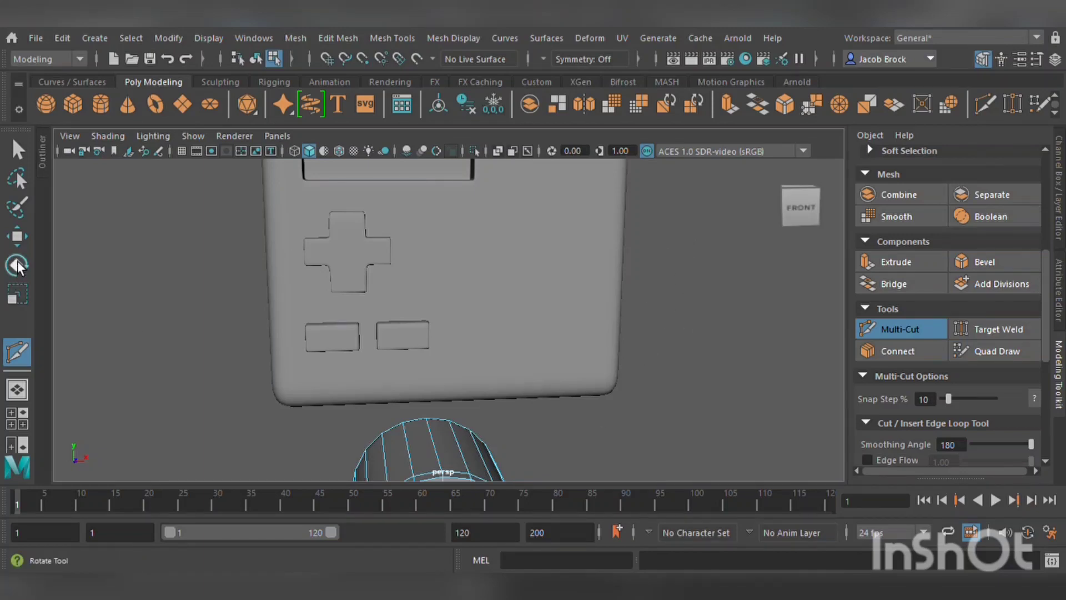
- Extrude all faces of the cylinder's front cap and scale them slightly inward to form a narrow ring inside the rim
left_click(19, 238)
middle_click_drag(619, 317, 623, 230, "alt")
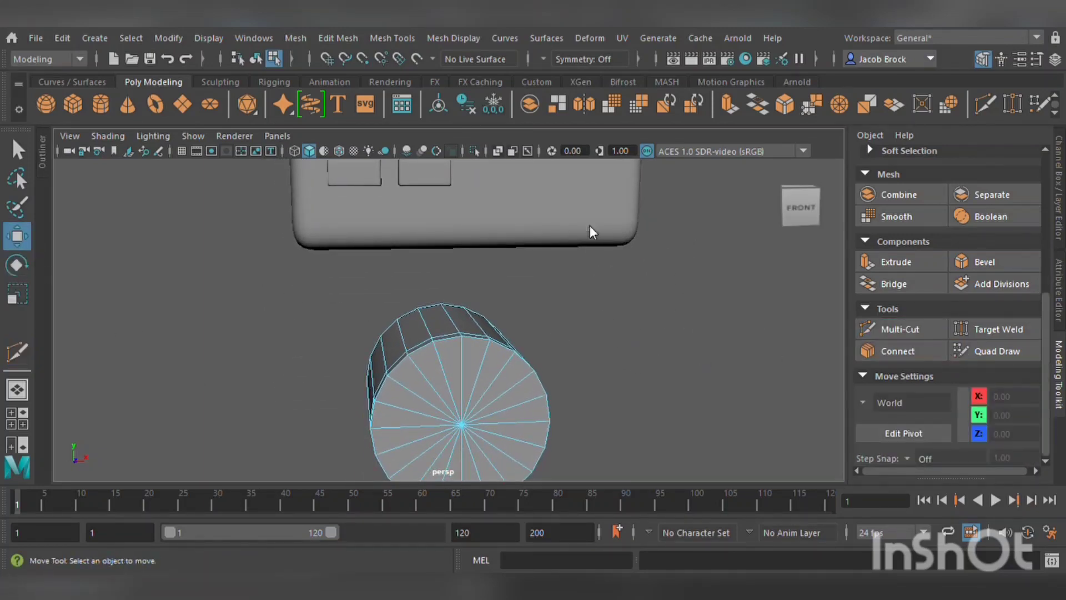
left_click(506, 412)
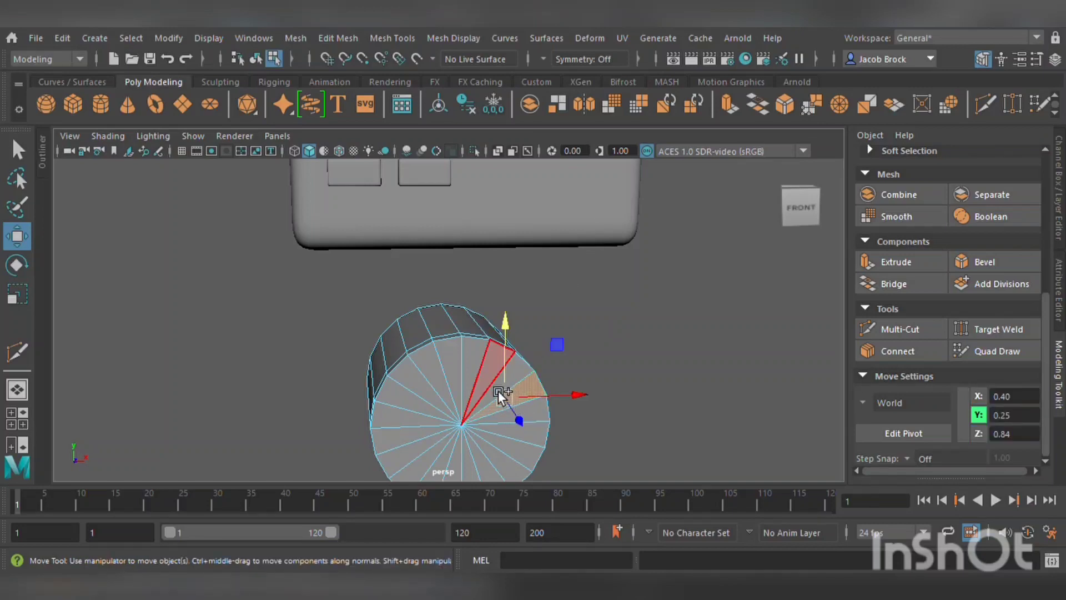
left_click(475, 379, "shift")
left_click(456, 391, "shift")
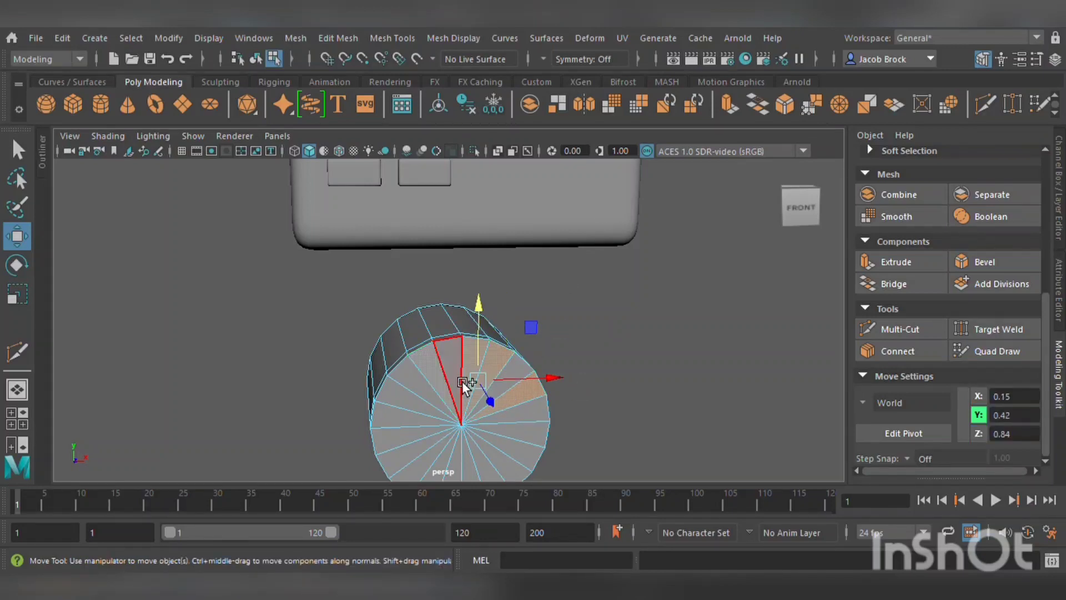
left_click(461, 382, "shift")
left_click(523, 381)
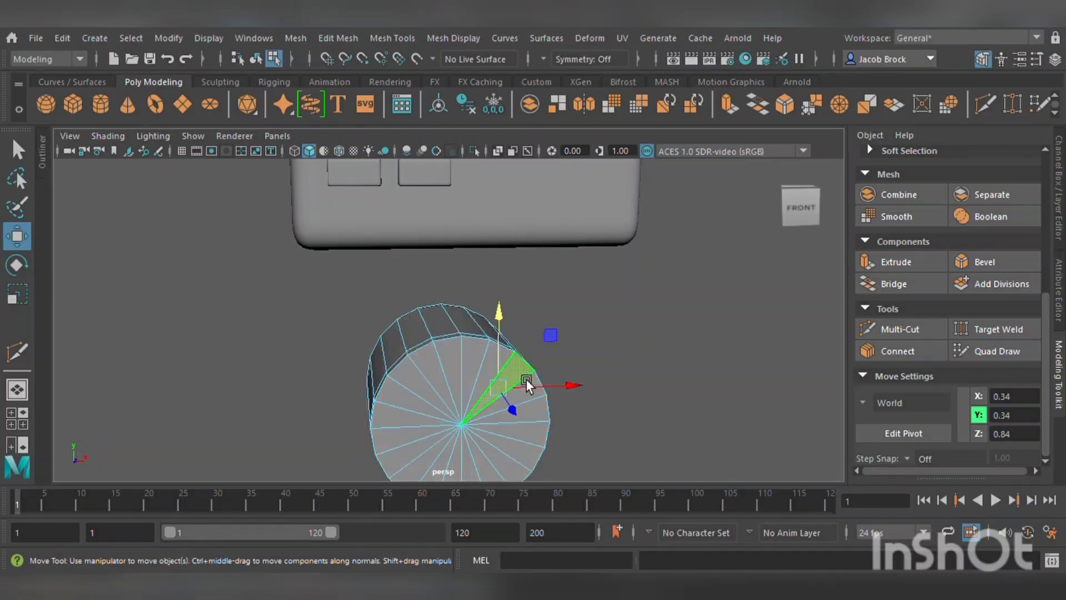
mouse_move(491, 386)
left_mouse_down("shift")
mouse_move(431, 427)
mouse_move(506, 423)
mouse_move(502, 412)
left_mouse_up("shift")
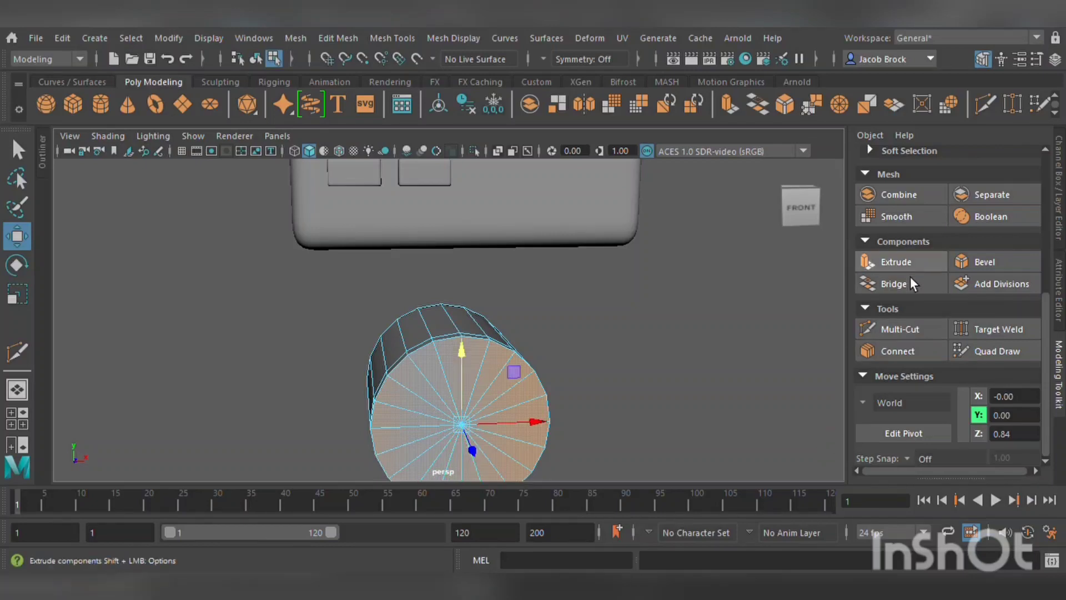
left_click(896, 262)
left_click(17, 294)
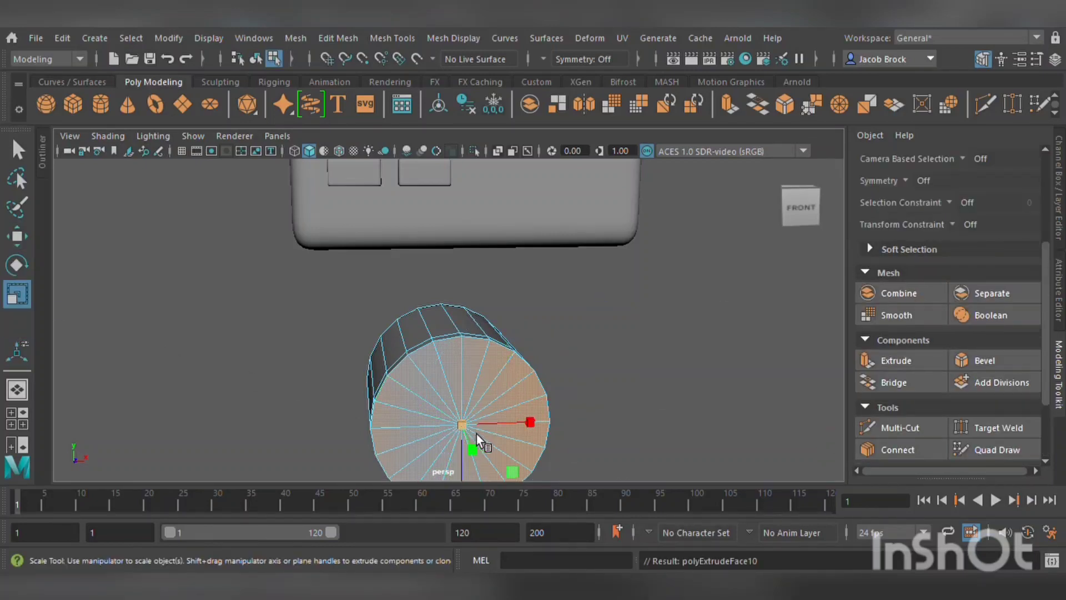
left_click_drag(462, 428, 457, 431)
left_click(272, 392)
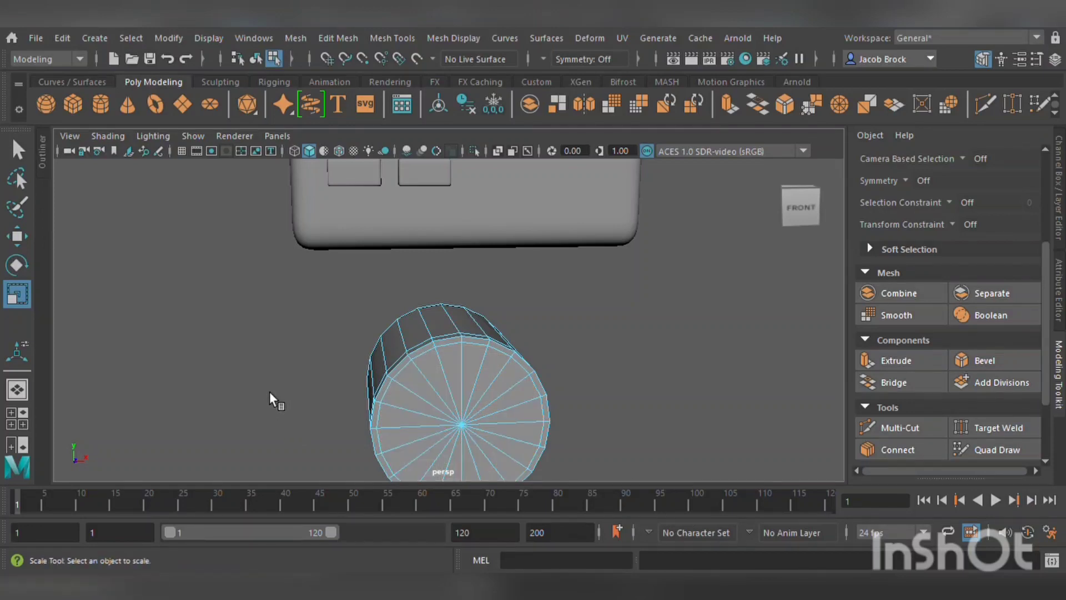
- Display the cylinder with smooth preview and return from component mode to object mode
key("3")
left_click_drag(415, 312, 471, 335, "alt")
left_click(22, 236)
scroll(244, 269, "down", 5)
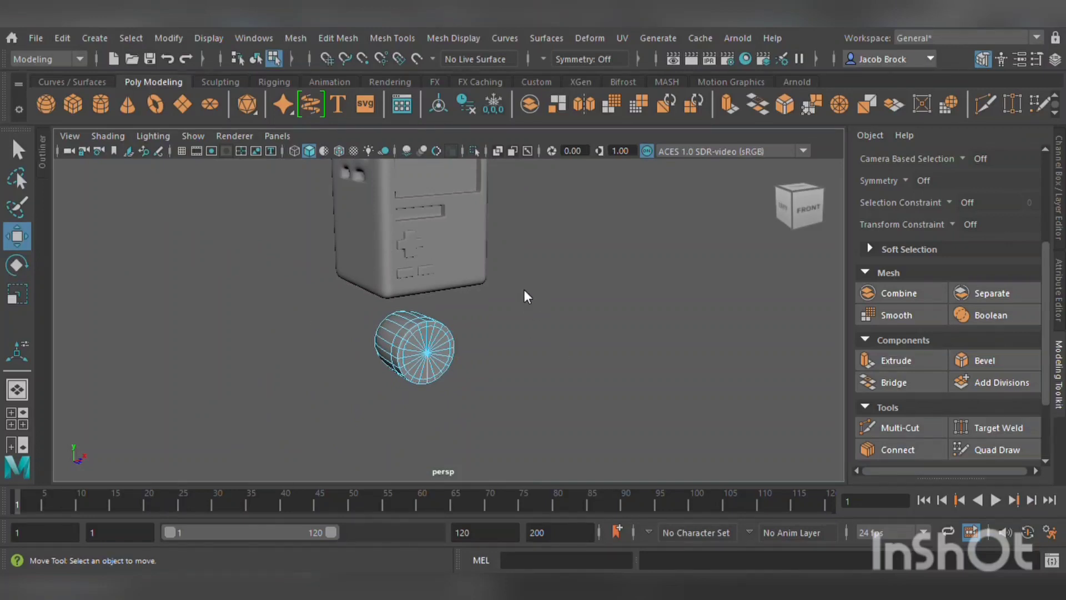
key("F8")
- Move the cylinder up in front of the prop's lower area and scale it uniformly to about 0.40
left_click_drag(564, 281, 518, 349, "alt")
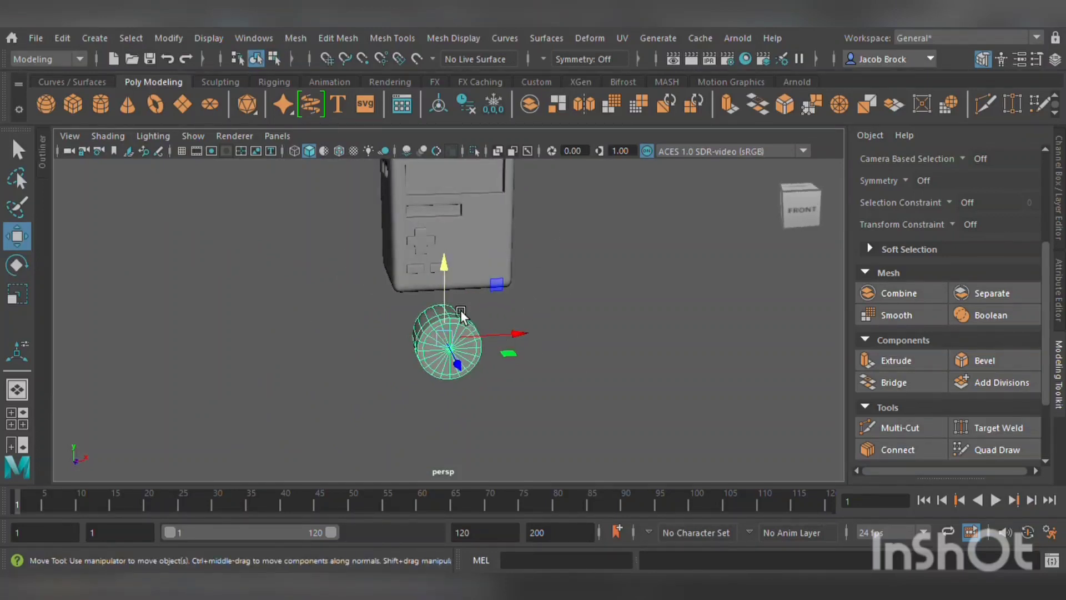
left_click_drag(461, 314, 440, 261)
left_click(27, 298)
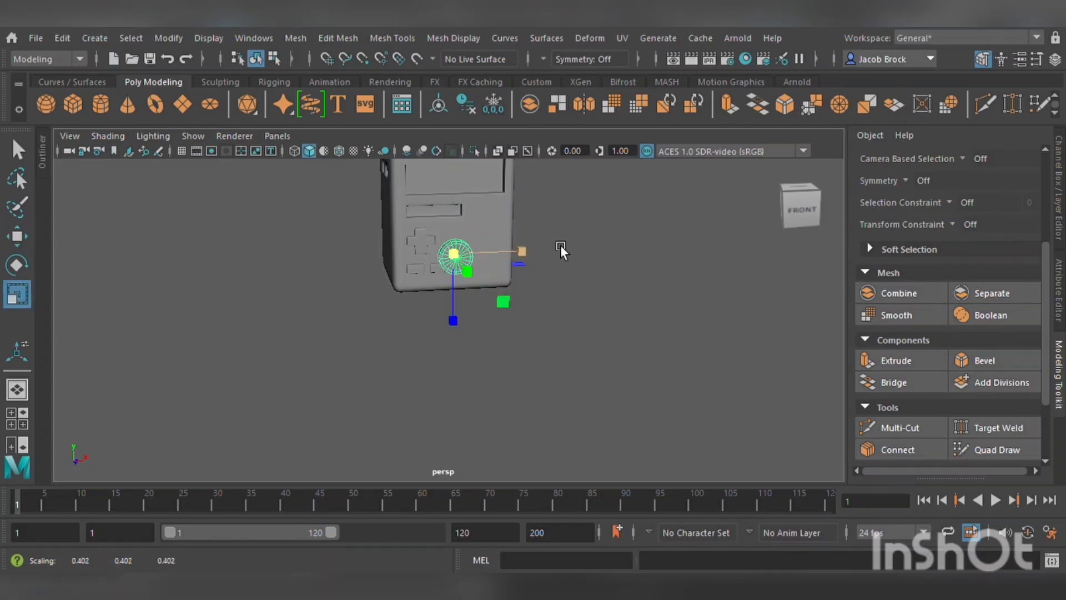
- Move the cylinder in depth so it sits in the prop's lower front as a round button beside the plus
key("w")
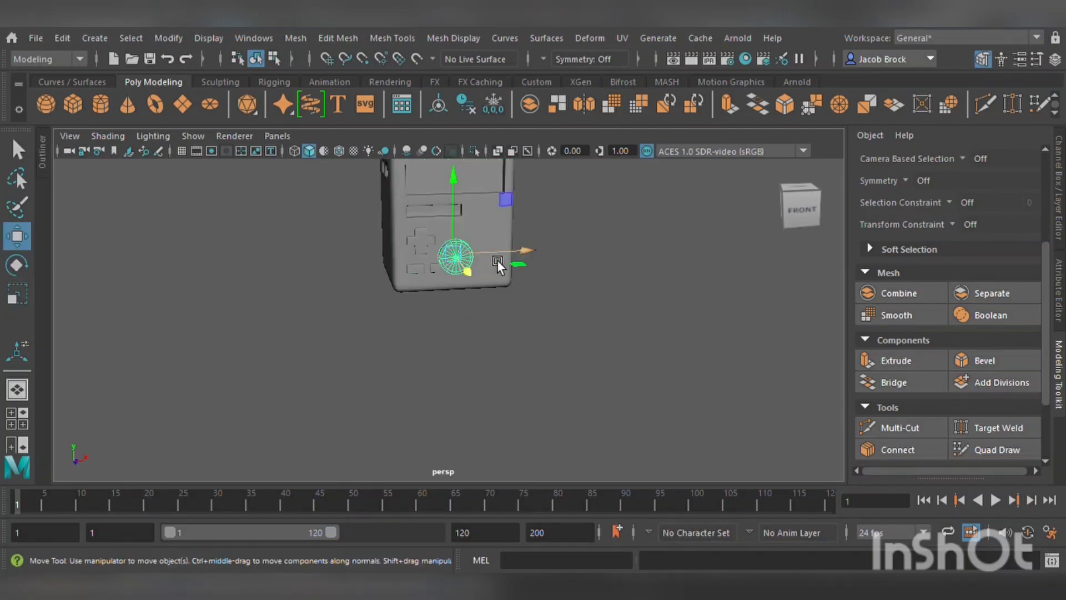
left_click_drag(498, 259, 489, 391)
left_click_drag(498, 303, 493, 300)
left_click(614, 340)
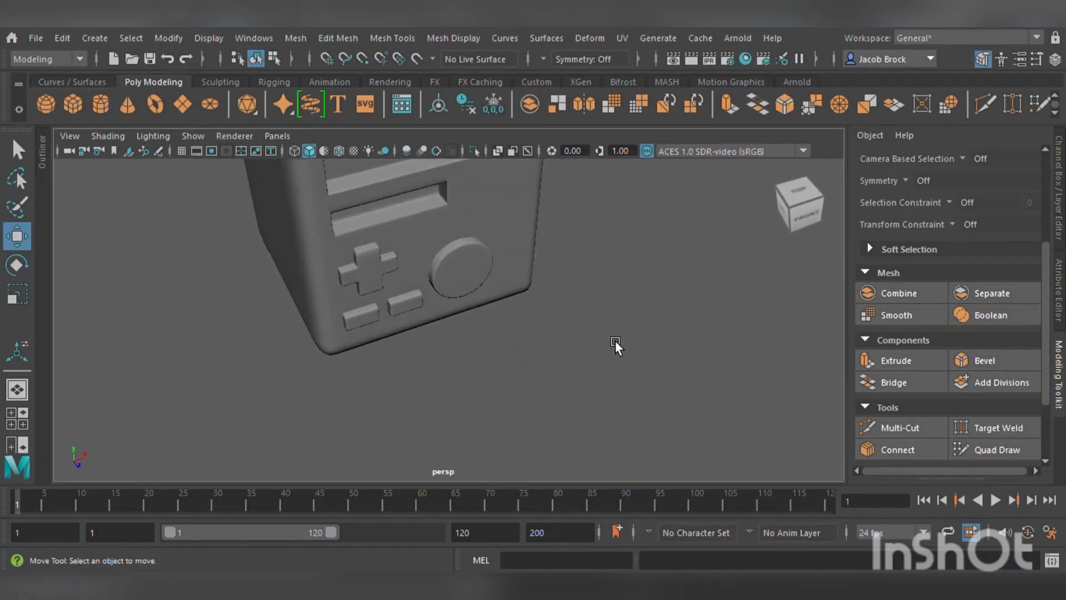
- Scale the round button down slightly and sink it further into the prop's front, to about Z 1.153
left_click_drag(616, 341, 488, 298, "alt")
scroll(573, 304, "up", 5)
left_click(547, 311)
left_click(17, 293)
left_click(17, 236)
left_click_drag(514, 220, 515, 222)
- Duplicate the round button, scale the copy down, and place it up and to the right at about 0.863, 2.950, 1.153
left_click_drag(667, 322, 681, 351, "alt")
middle_click_drag(681, 351, 615, 405, "alt")
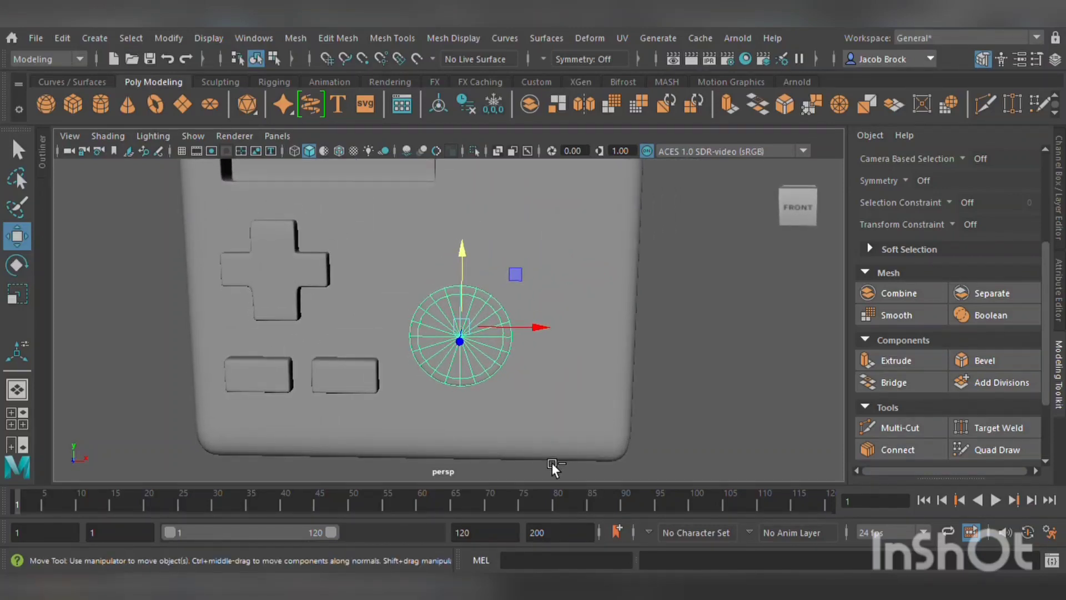
key("q")
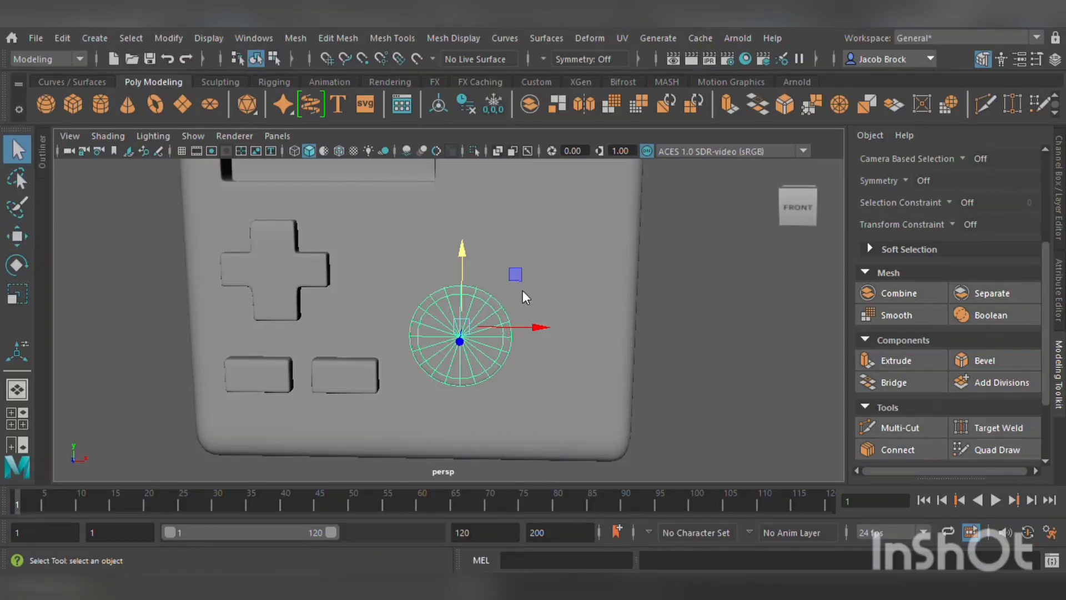
key("w")
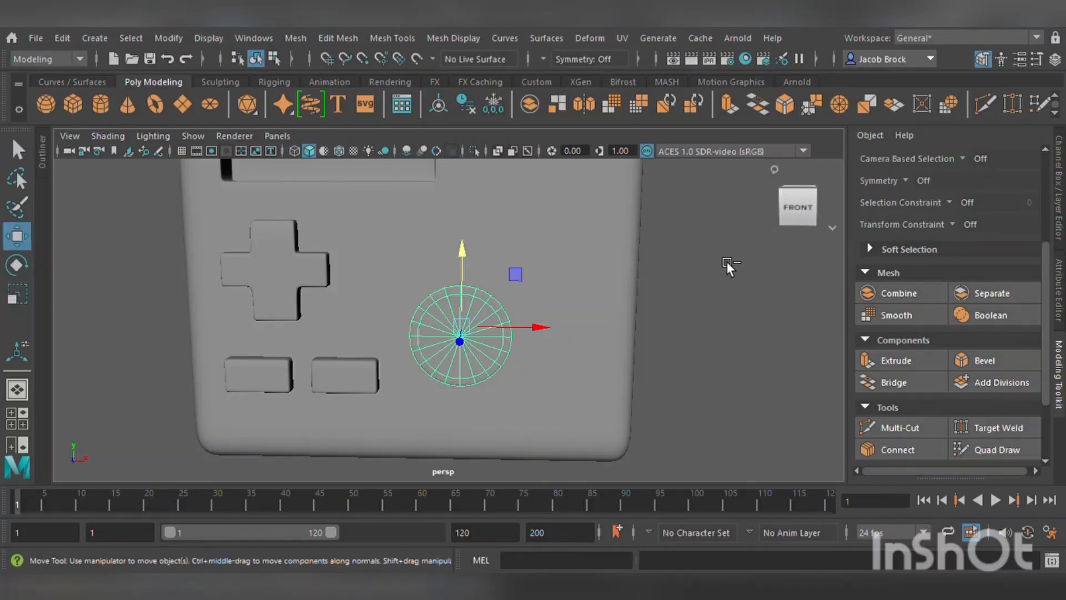
left_click_drag(533, 279, 618, 209)
left_click(17, 298)
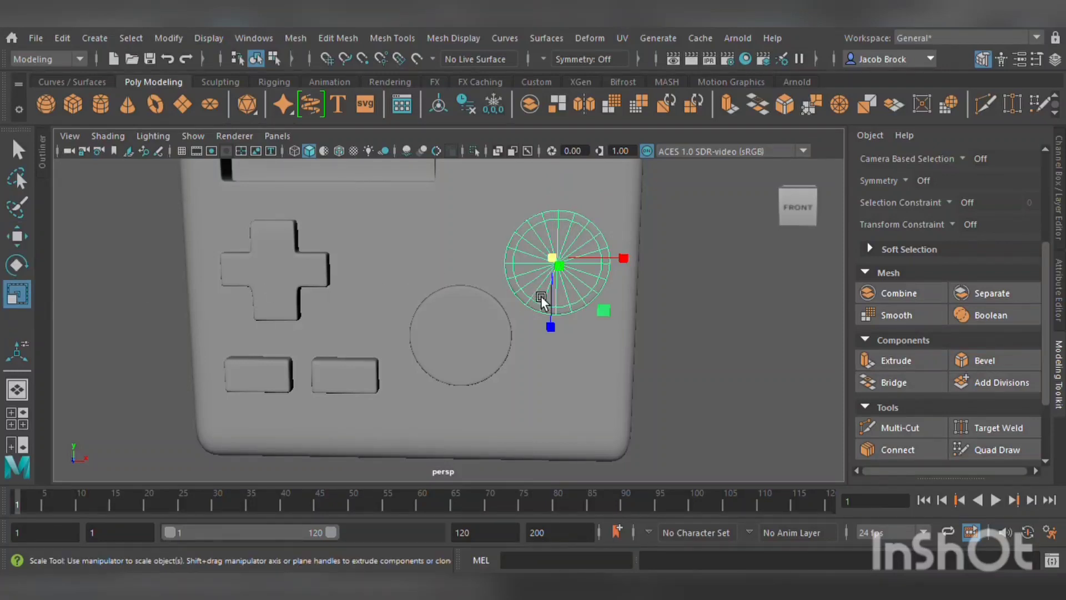
left_click_drag(613, 313, 604, 310)
key("w")
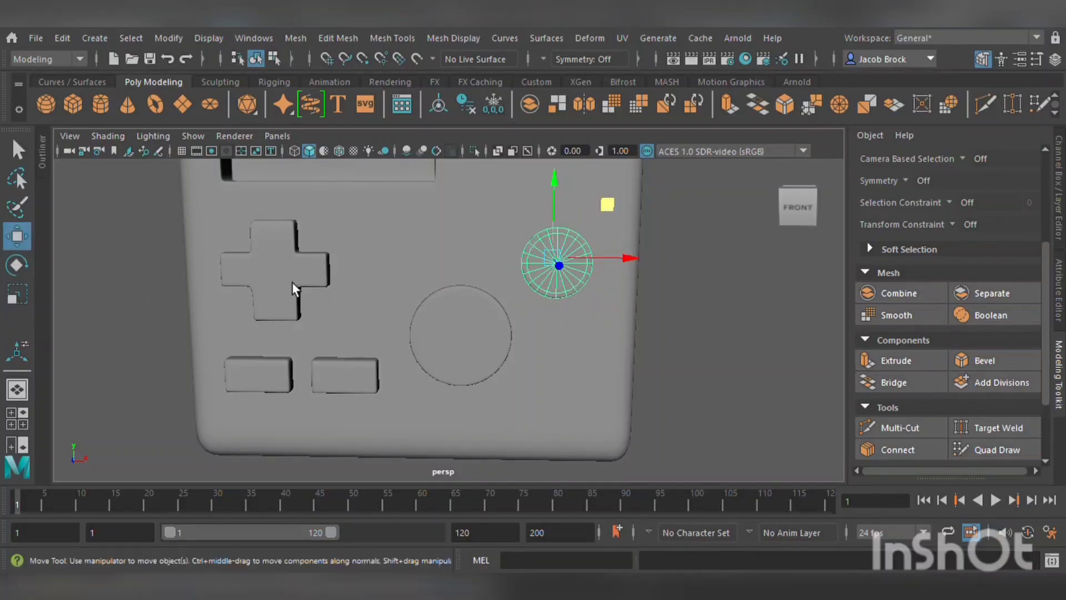
left_click_drag(610, 209, 602, 220)
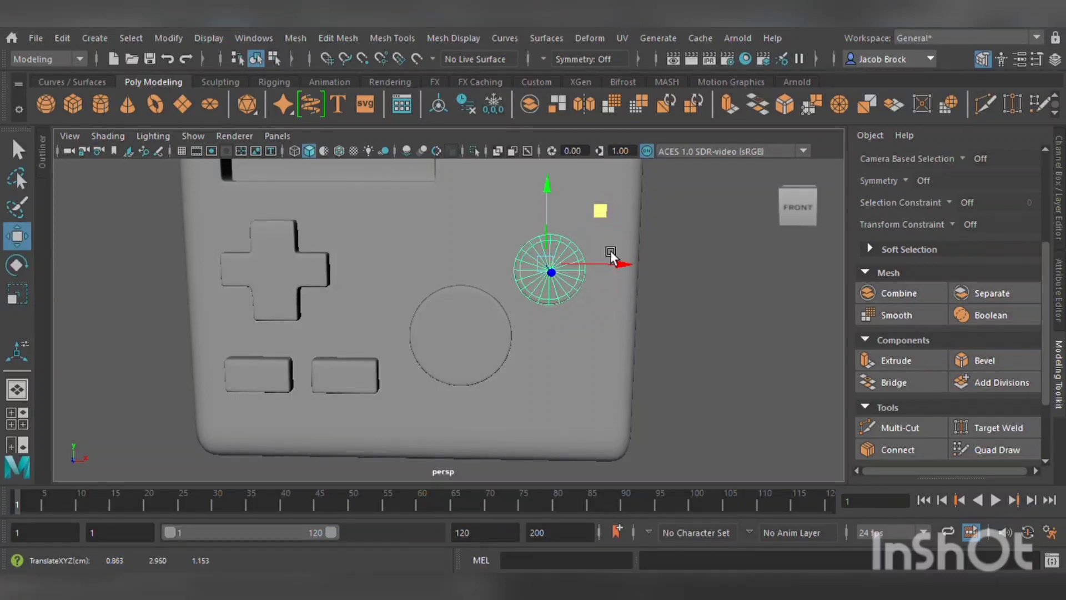
- Duplicate the smaller round button, move the copy above it to about 0.78, 3.65, 1.15, and scale it down further
middle_click_drag(609, 256, 595, 348, "alt")
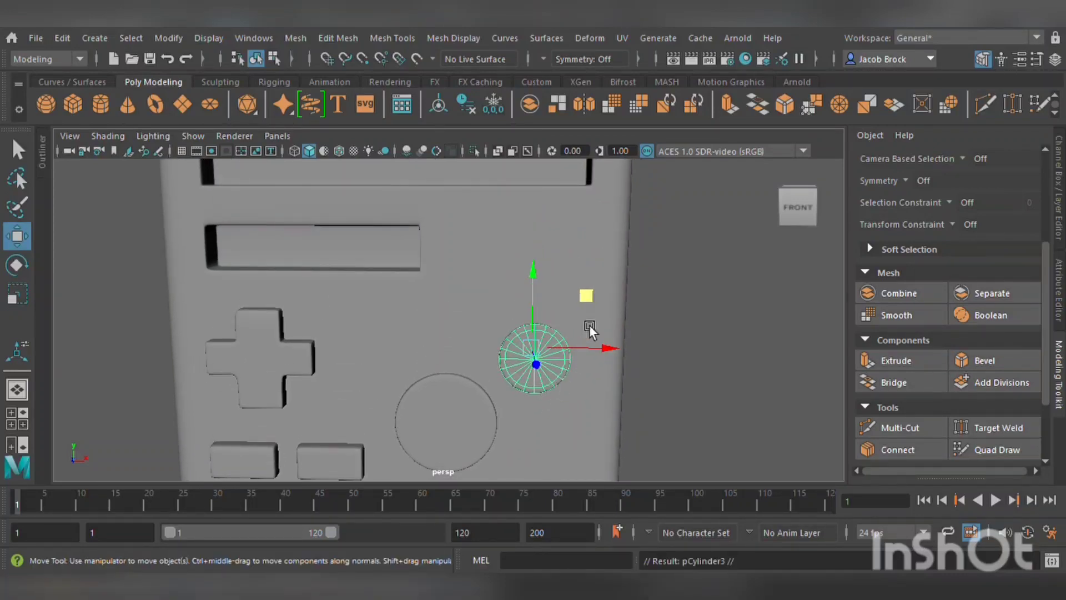
left_click_drag(586, 296, 587, 195)
key("r")
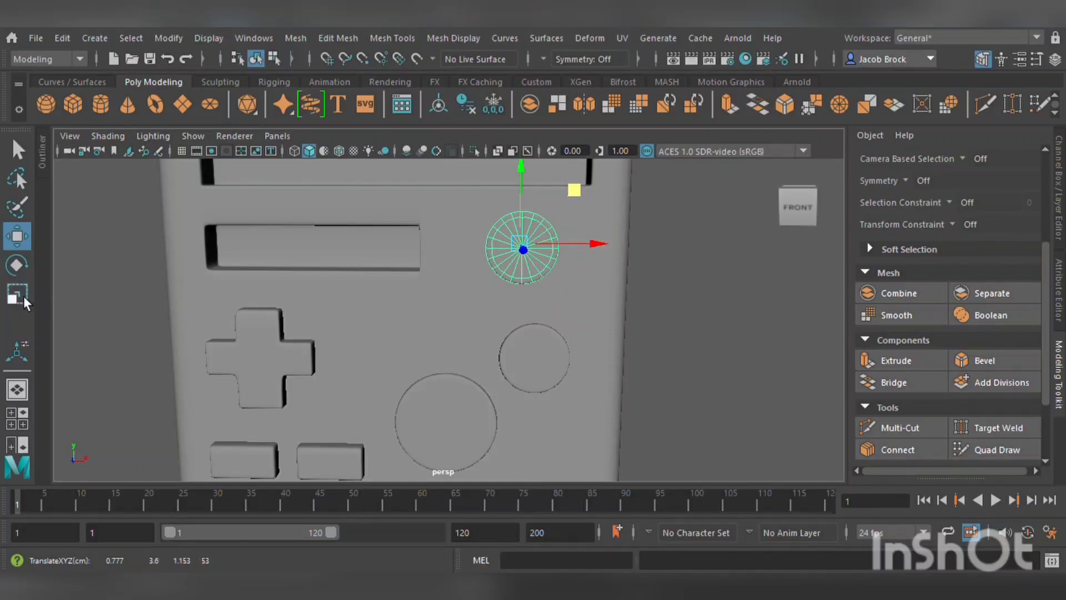
left_click_drag(578, 305, 570, 302)
left_click(675, 385)
- Reposition the large round button to about 0.390, 2.387, 1.153 and the middle one to about 0.919, 2.890, 1.153
middle_click_drag(676, 385, 647, 278, "alt")
left_click(469, 368)
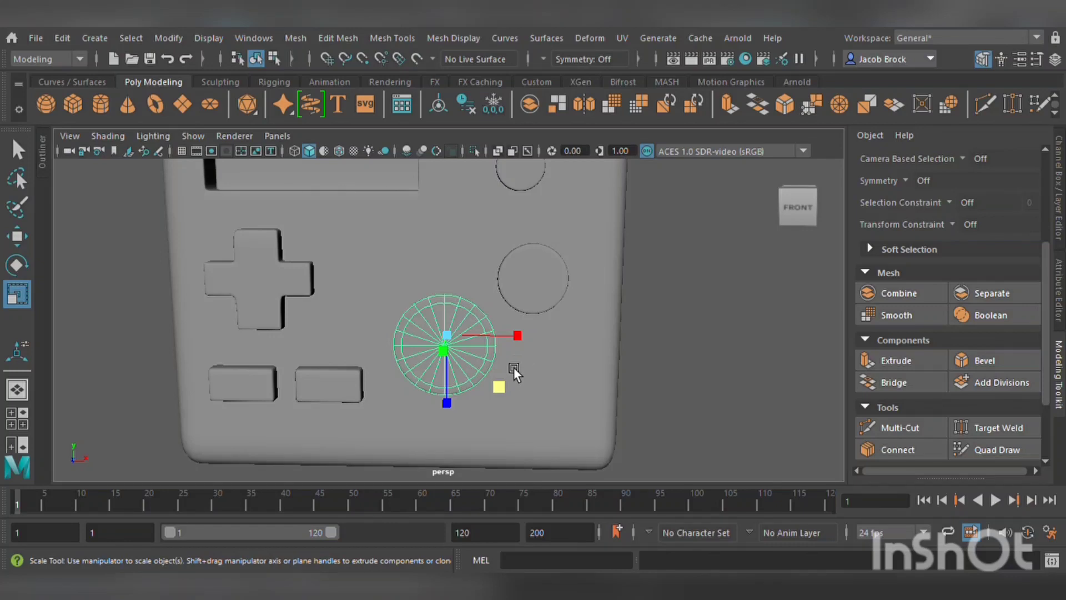
left_click(17, 236)
left_click_drag(502, 285, 521, 316)
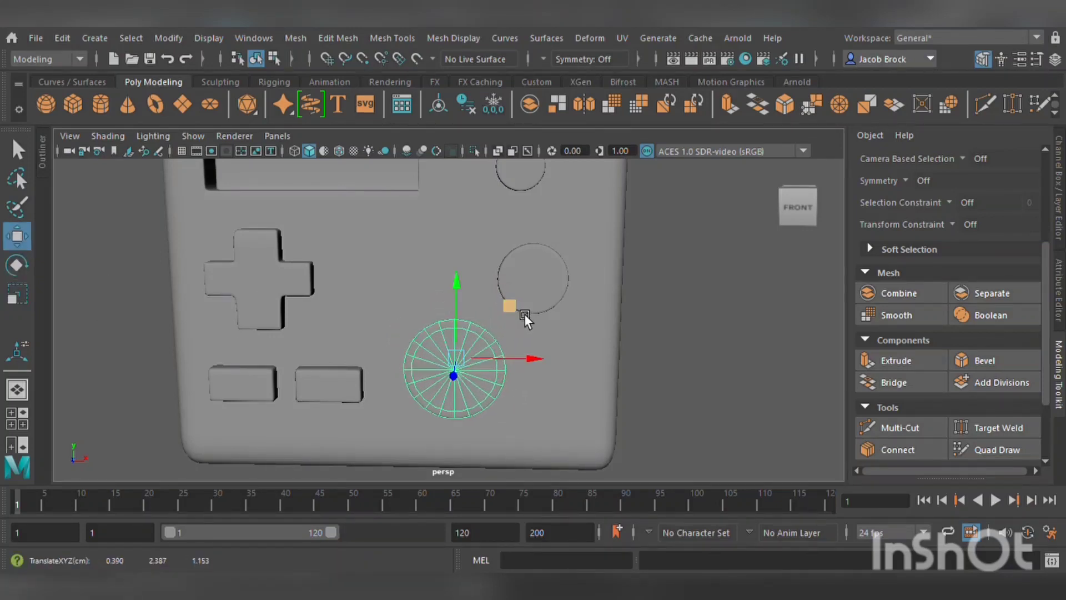
left_click(542, 296)
left_click_drag(597, 233, 605, 235)
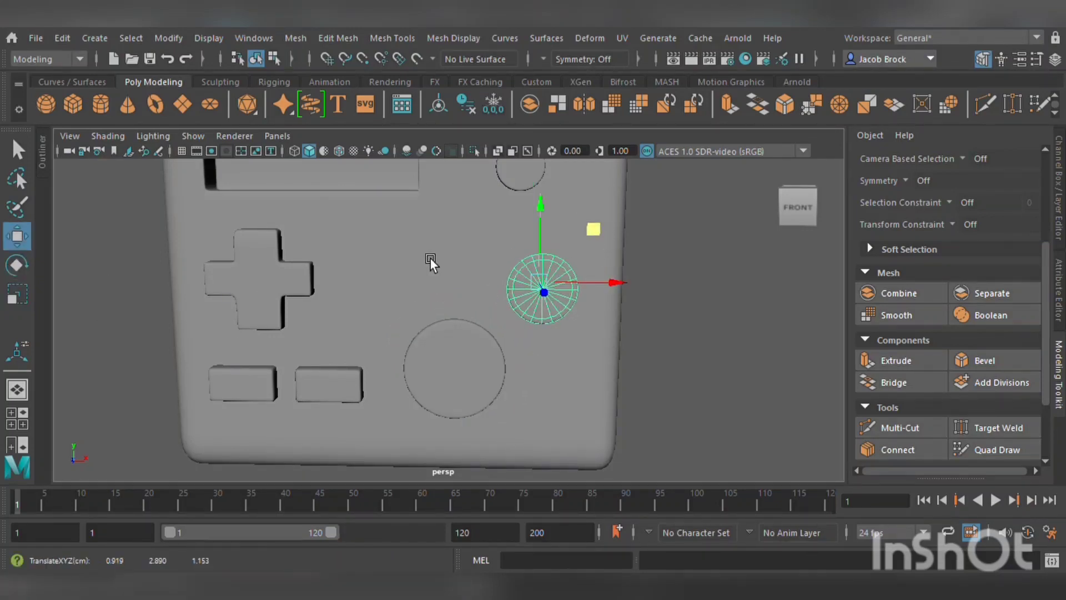
- Create a polygon cube below the prop and merge its upper-left edge into the upper-right edge with Target Weld, forming a triangular wedge
left_click(81, 110)
scroll(500, 289, "down", 3)
left_click_drag(552, 378, 604, 414, "alt")
middle_click_drag(605, 415, 628, 339, "alt")
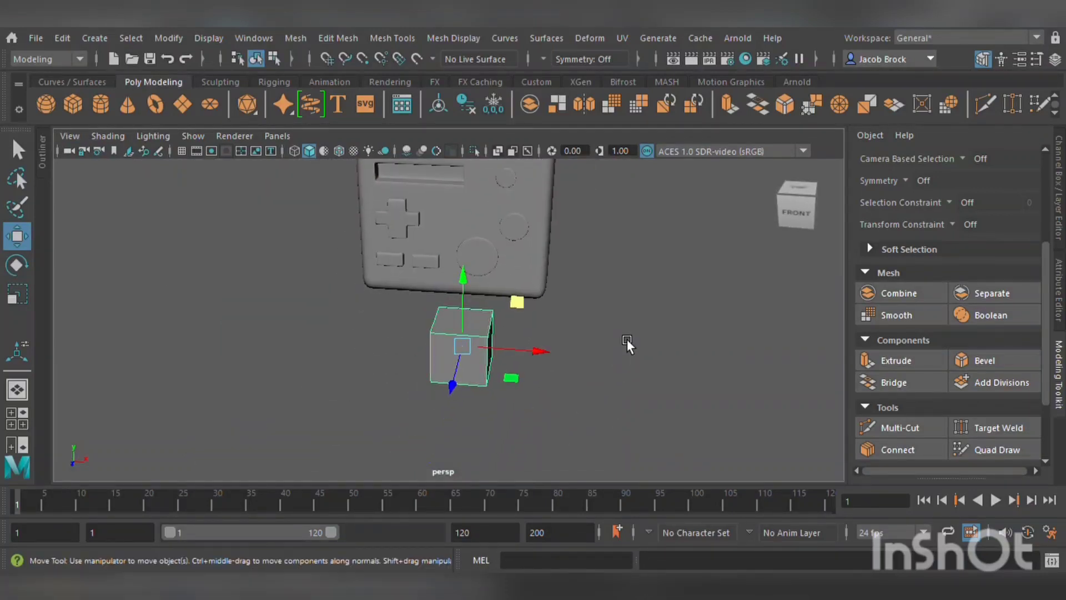
scroll(611, 408, "up", 5)
middle_click_drag(624, 419, 598, 405, "alt")
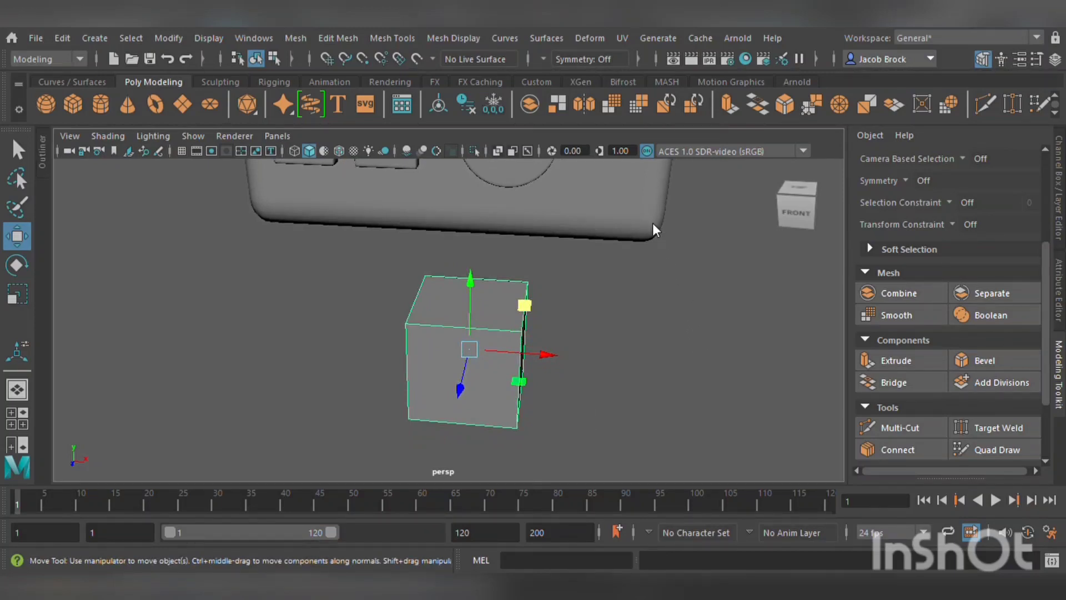
left_click(994, 427)
left_click_drag(461, 285, 525, 333)
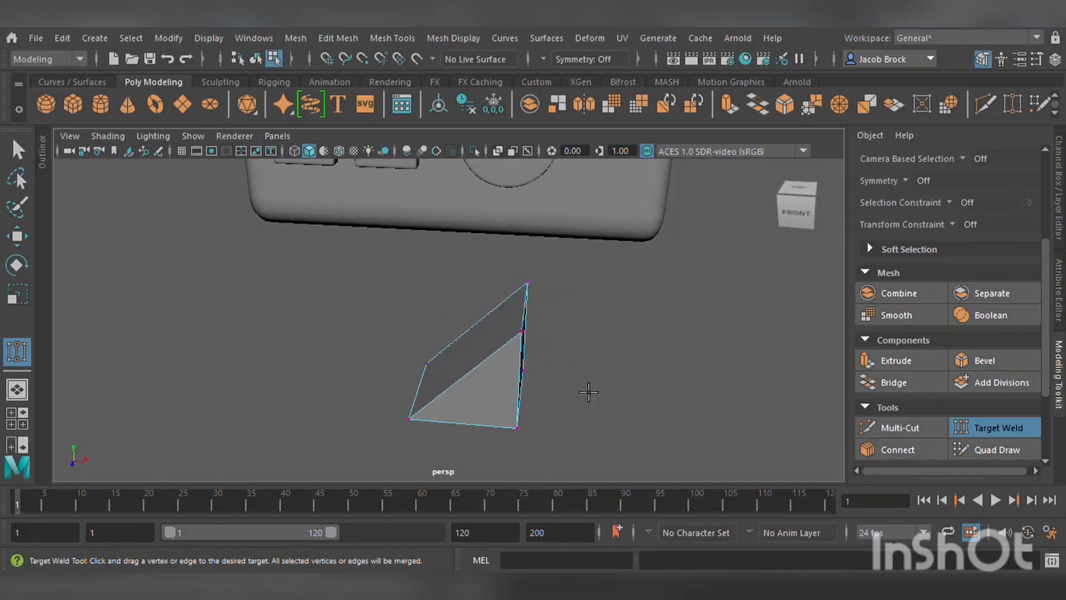
left_click_drag(583, 389, 624, 379, "alt")
middle_click_drag(625, 378, 613, 324, "alt")
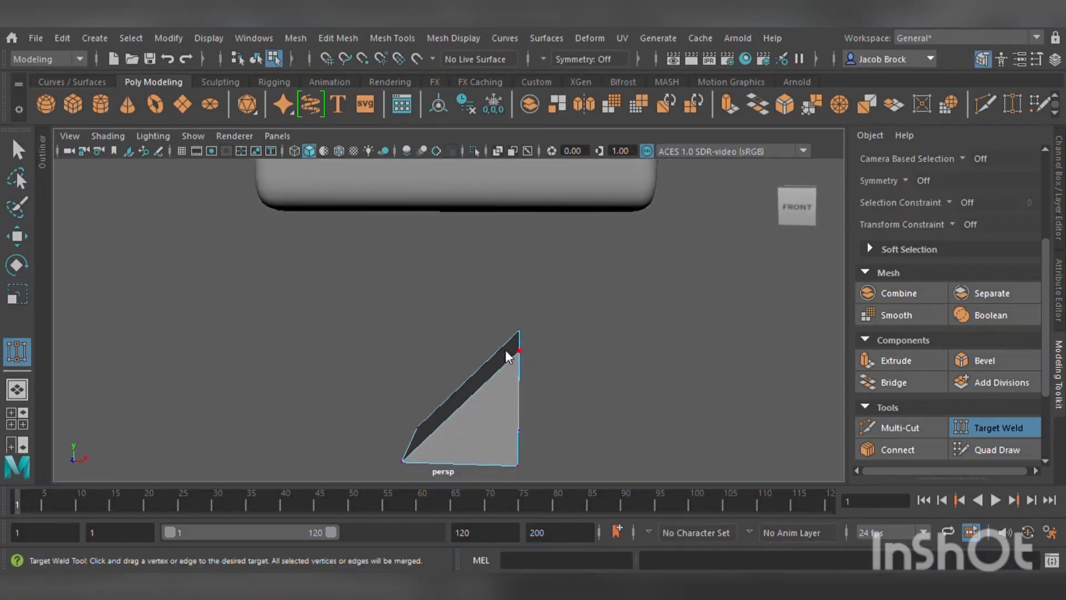
- Try adding support edge loops along the triangular wedge's edges with Multi-Cut and preview it smoothed
key("F8")
key("f")
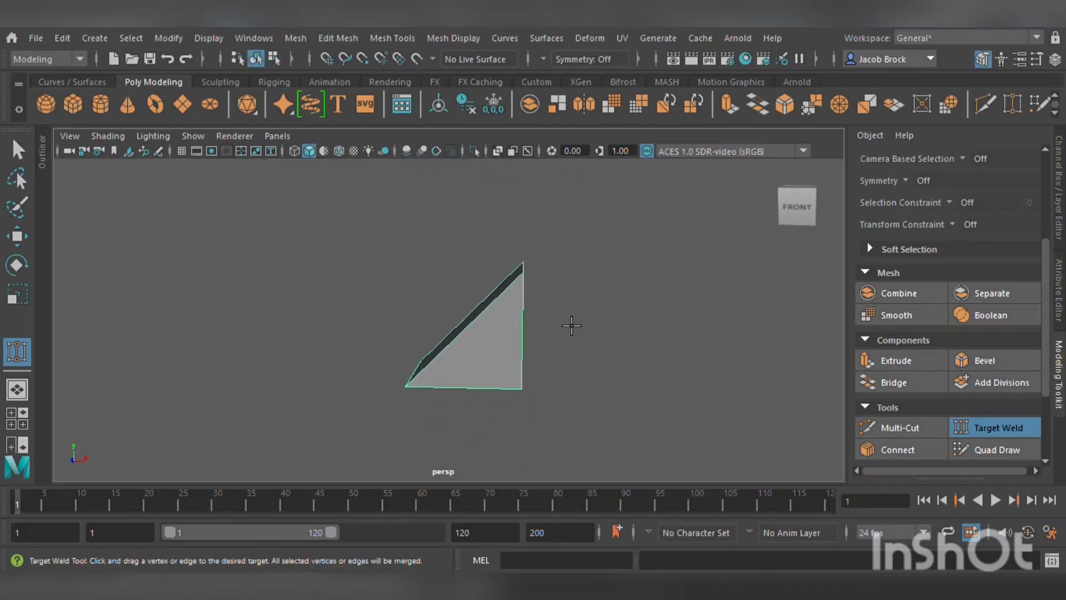
left_click(901, 428)
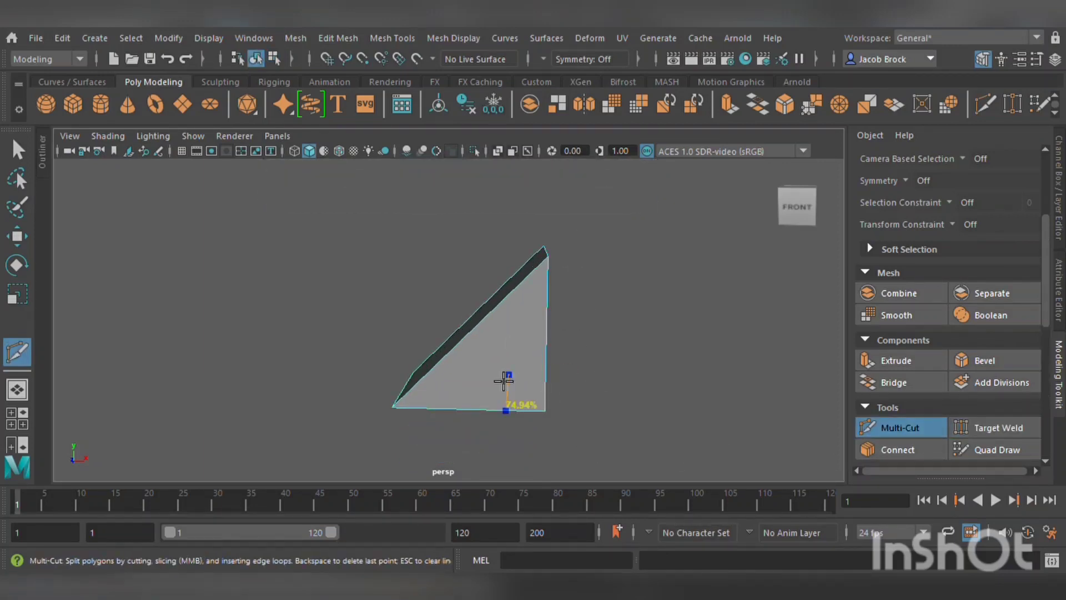
left_click(443, 343)
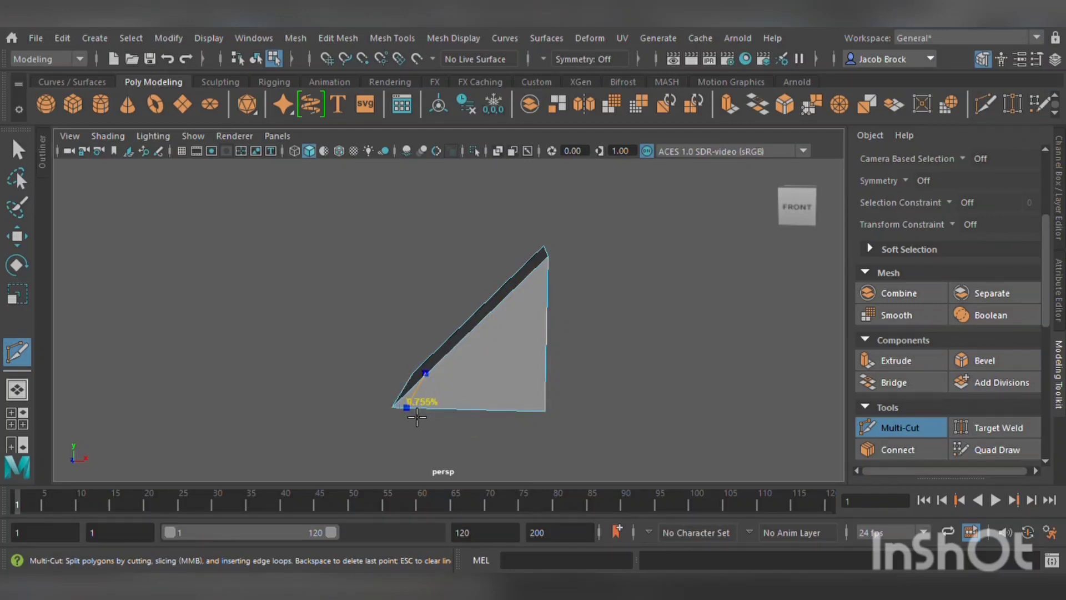
left_click(543, 409, "ctrl")
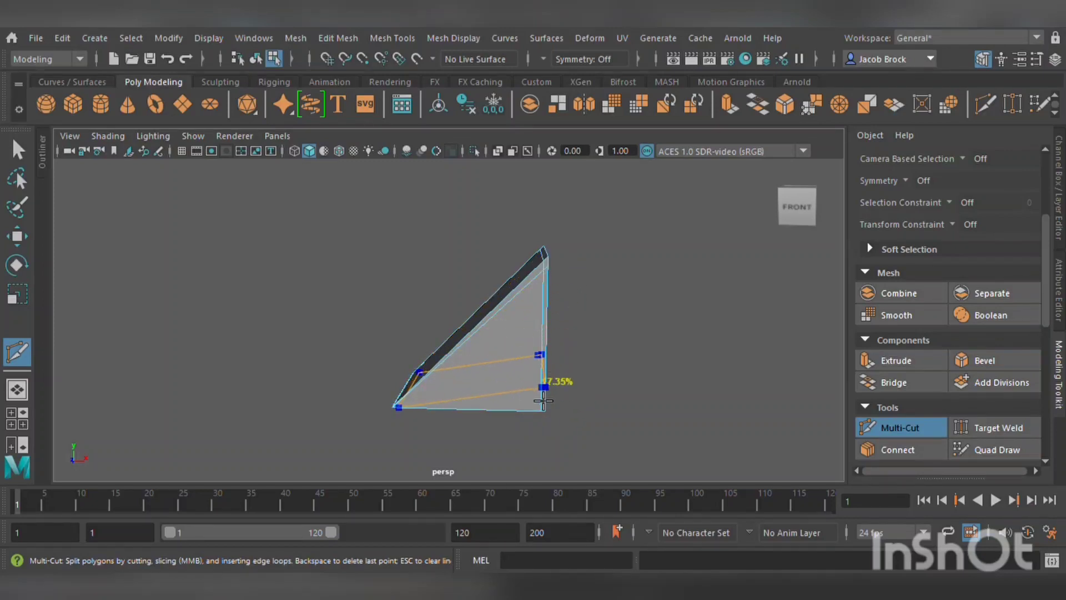
left_click_drag(491, 410, 744, 318, "alt")
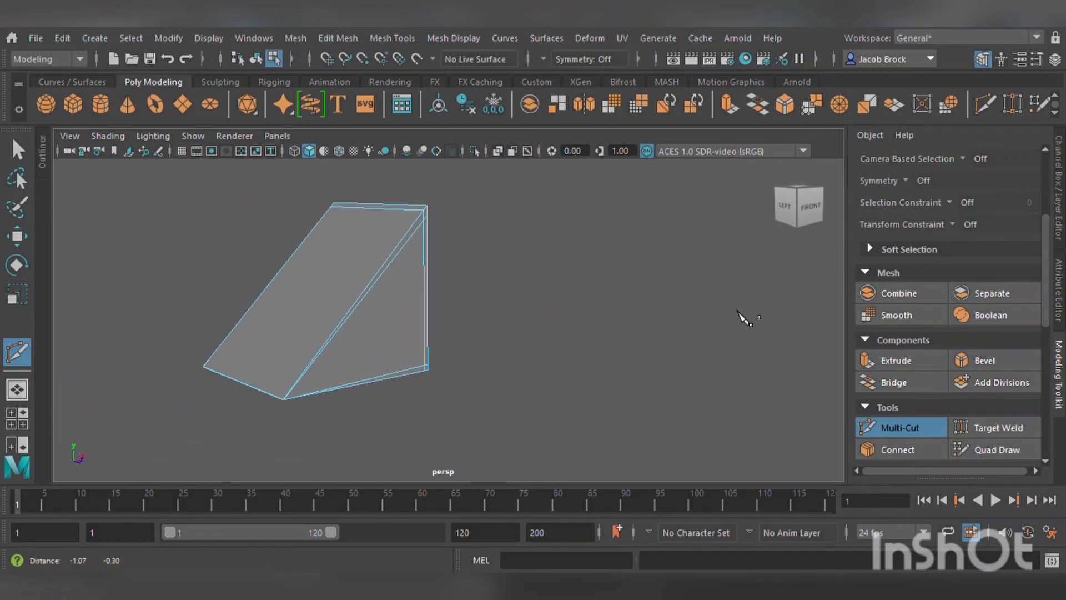
left_click(290, 394, "ctrl")
key("3")
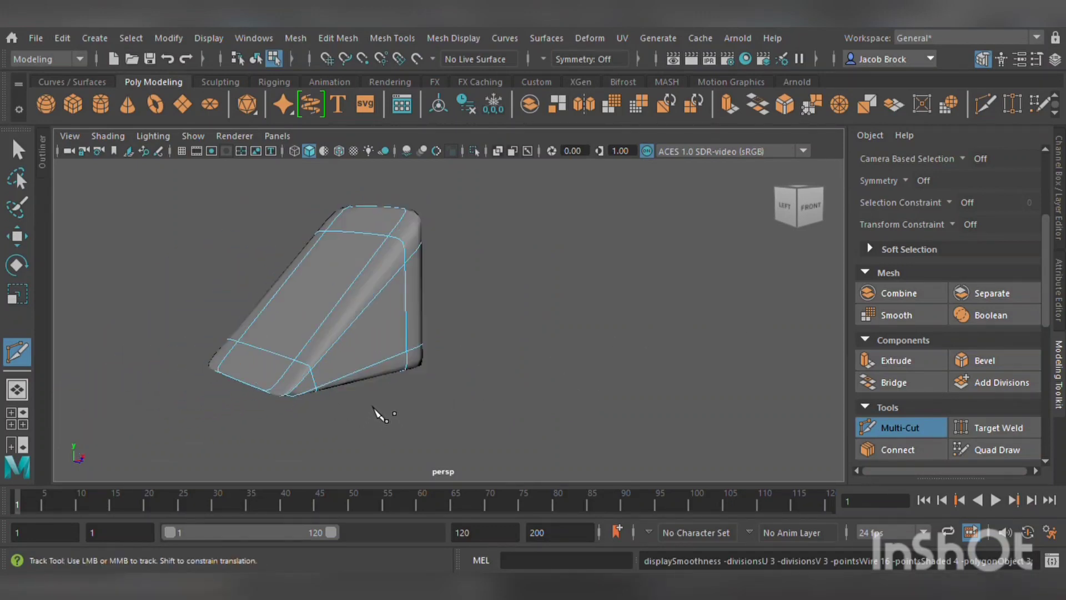
- Examine the wedge's underside and corners unsmoothed and with the smooth preview on
key("1")
left_click_drag(369, 405, 440, 428, "alt")
middle_click_drag(441, 428, 408, 290, "alt")
left_click_drag(409, 289, 414, 266, "alt")
middle_click_drag(414, 267, 445, 431, "alt")
left_click_drag(445, 430, 465, 452, "alt")
middle_click_drag(466, 452, 484, 380, "alt")
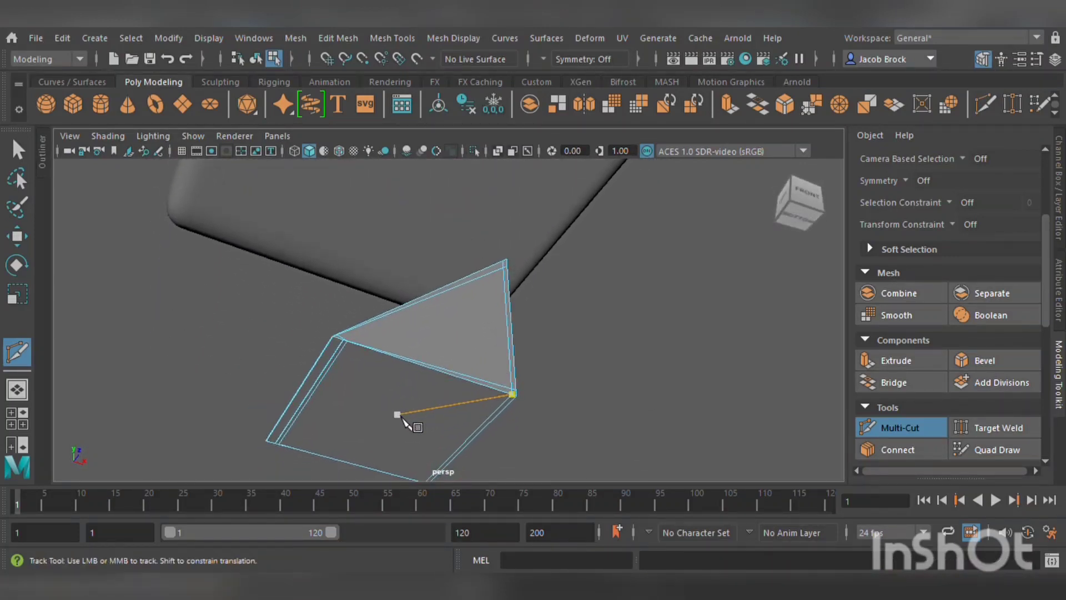
key("3")
left_click_drag(405, 409, 343, 371, "alt")
- Undo the wedge's smoothing, edge loops and edge welds back to the plain cube below the prop
key("ctrl+z")
key("ctrl+z")
key("ctrl+z")
key("ctrl+z")
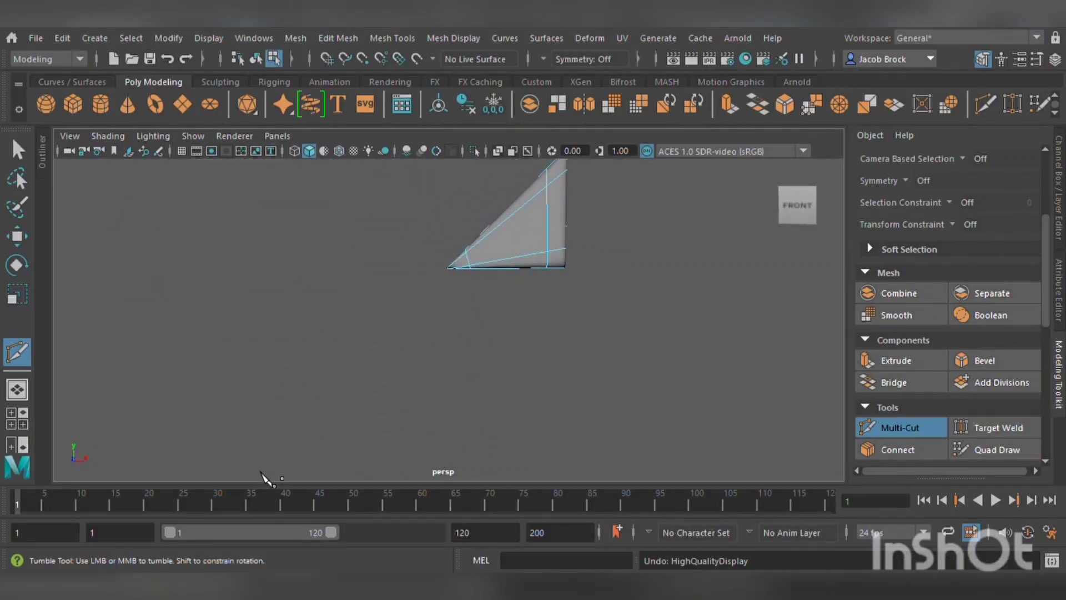
key("ctrl+z")
key("ctrl+z")
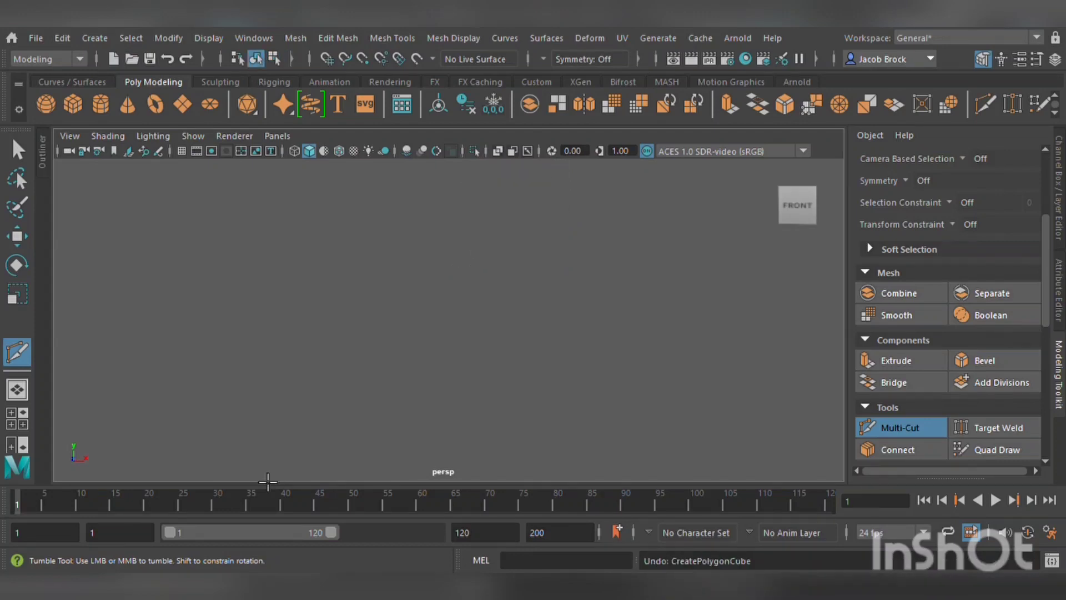
scroll(331, 390, "down", 10)
middle_click_drag(499, 292, 481, 401, "alt")
scroll(251, 271, "down", 2)
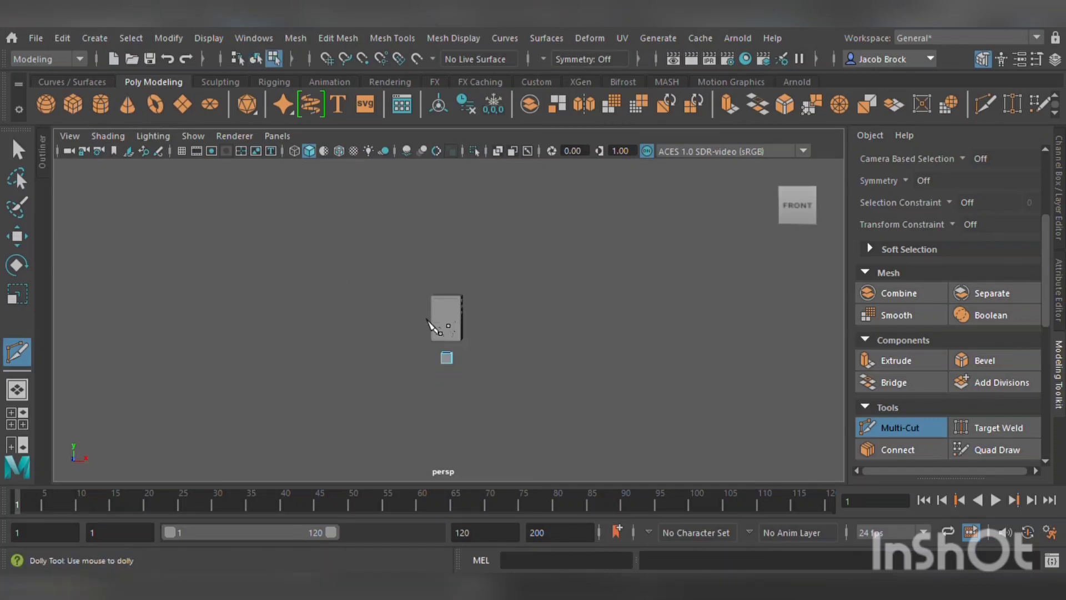
scroll(438, 361, "up", 6)
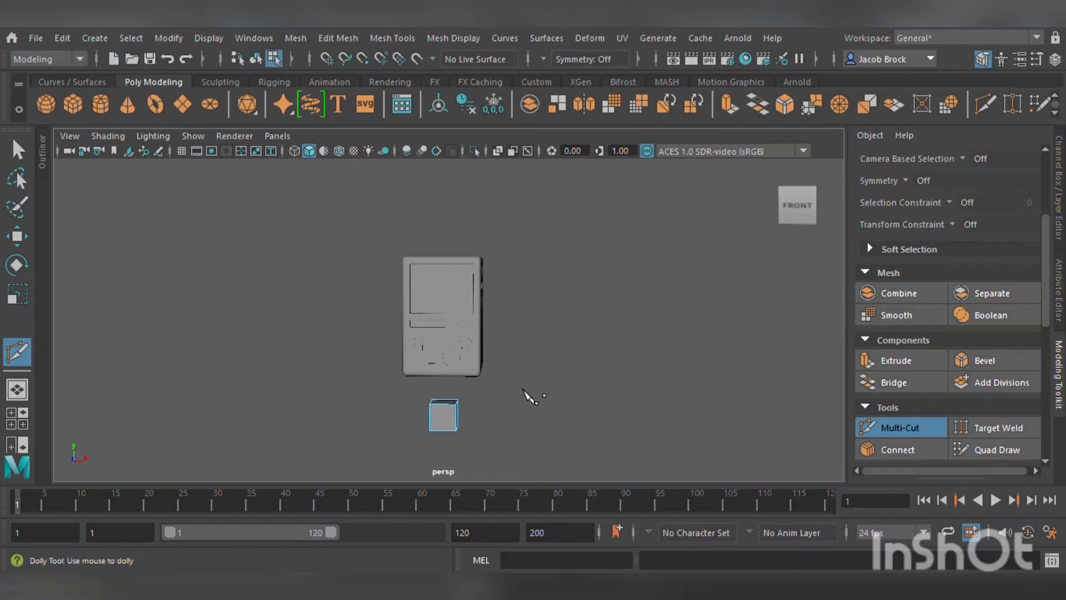
middle_click_drag(507, 414, 542, 387, "alt")
scroll(567, 298, "up", 5)
scroll(540, 385, "up", 3)
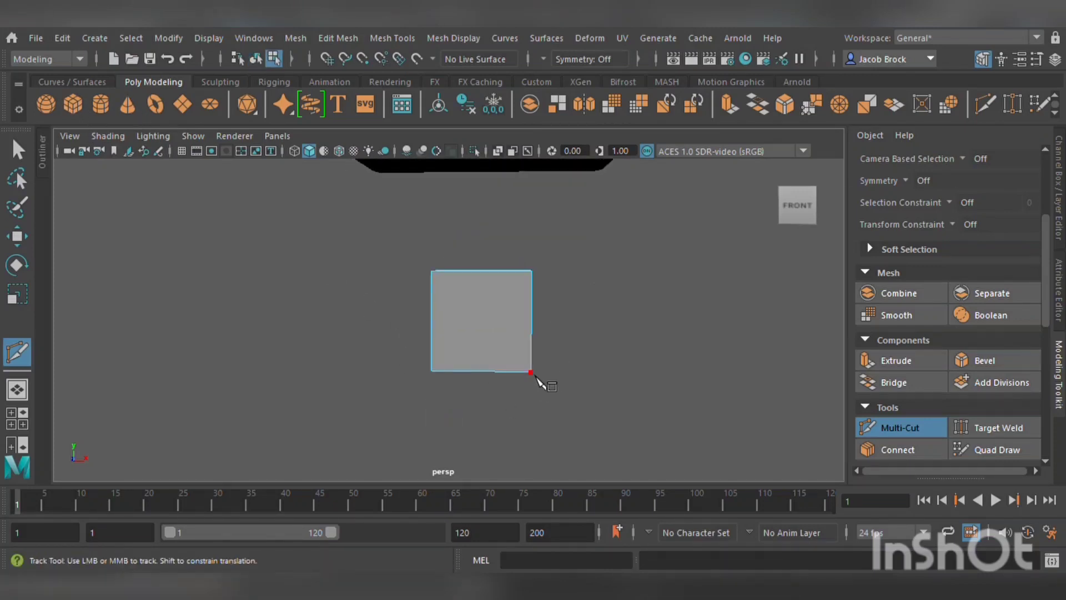
- Scale the cube's top vertices inward along X to a narrow ridge and lower it, forming a triangular prism
left_click(17, 236)
left_click_drag(457, 262, 475, 270, "alt")
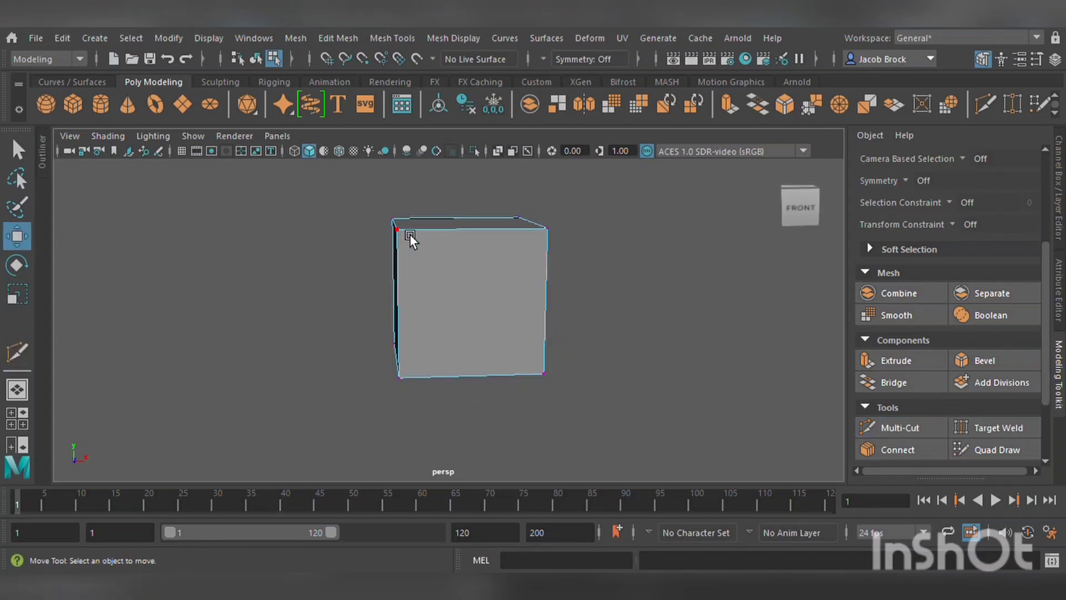
left_click(405, 218)
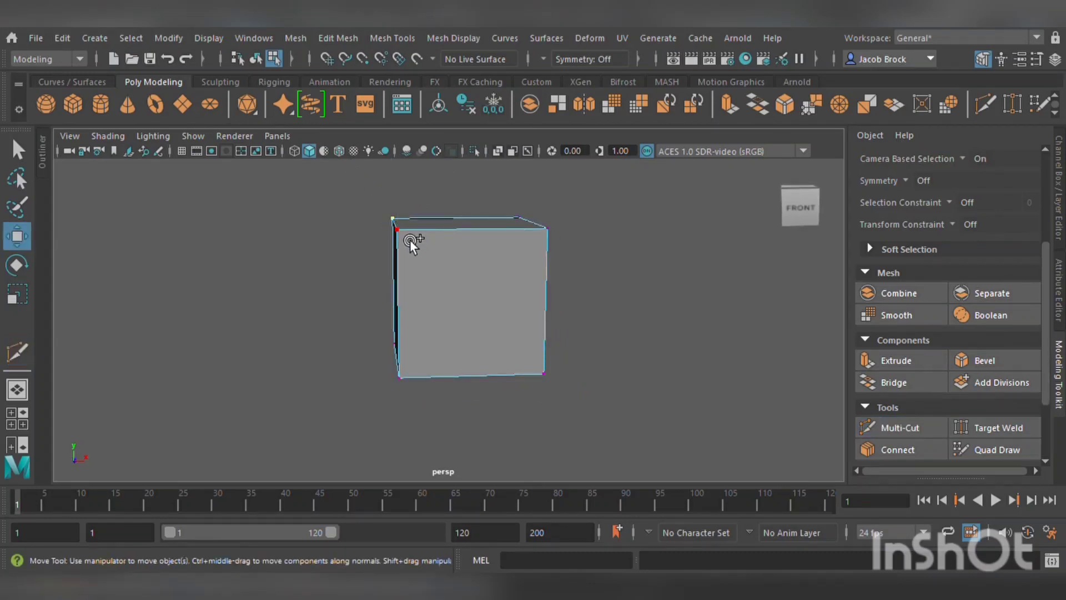
left_click(555, 236, "shift")
left_click_drag(580, 286, 556, 275, "alt")
left_click(17, 293)
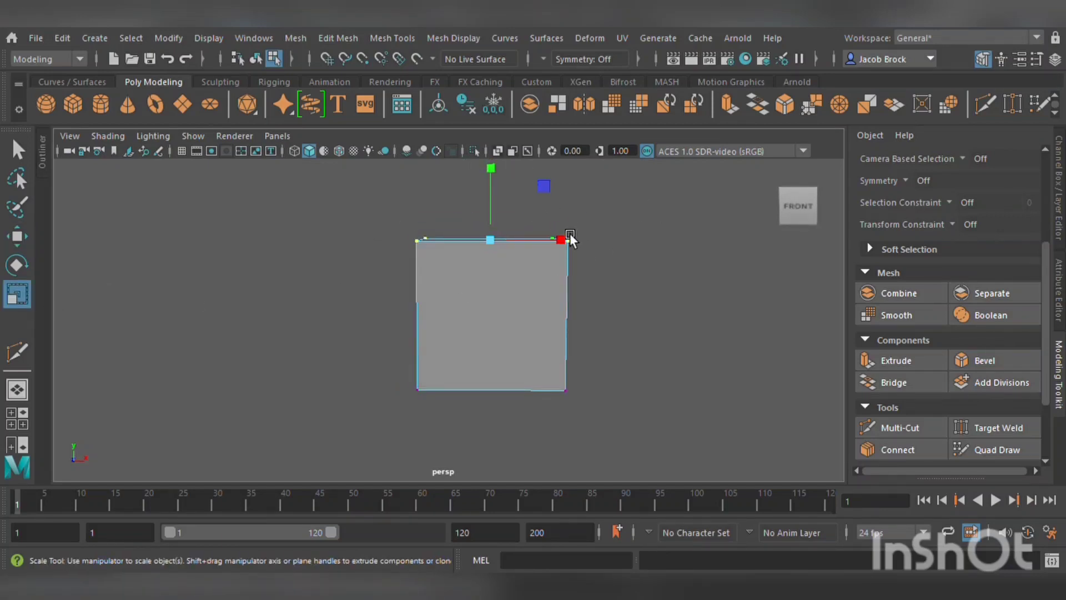
left_click_drag(569, 236, 536, 249)
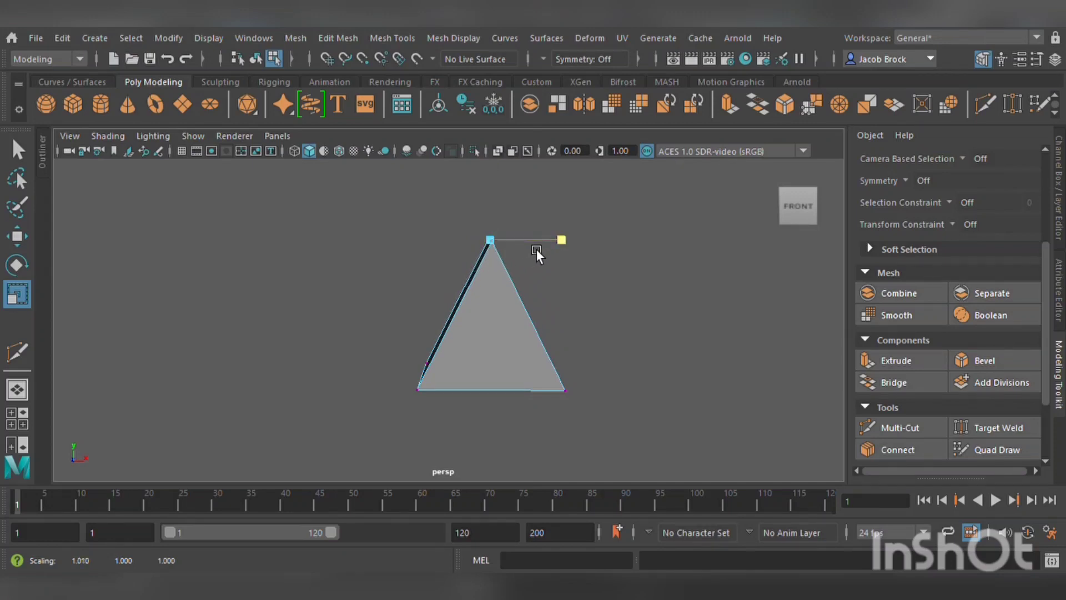
key("ctrl+z")
key("ctrl+z")
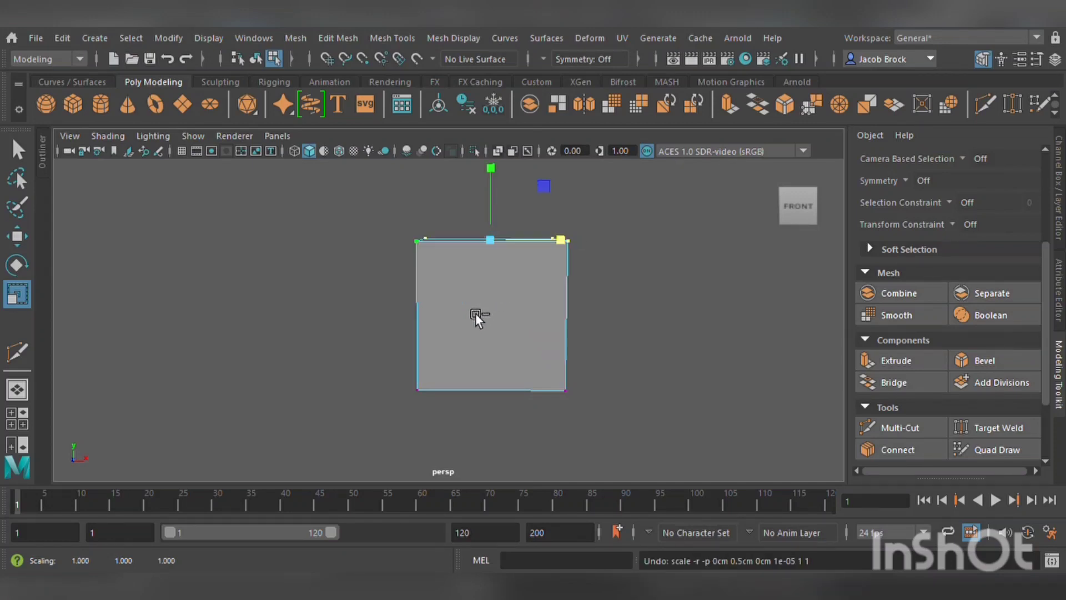
left_click_drag(562, 241, 501, 259)
key("w")
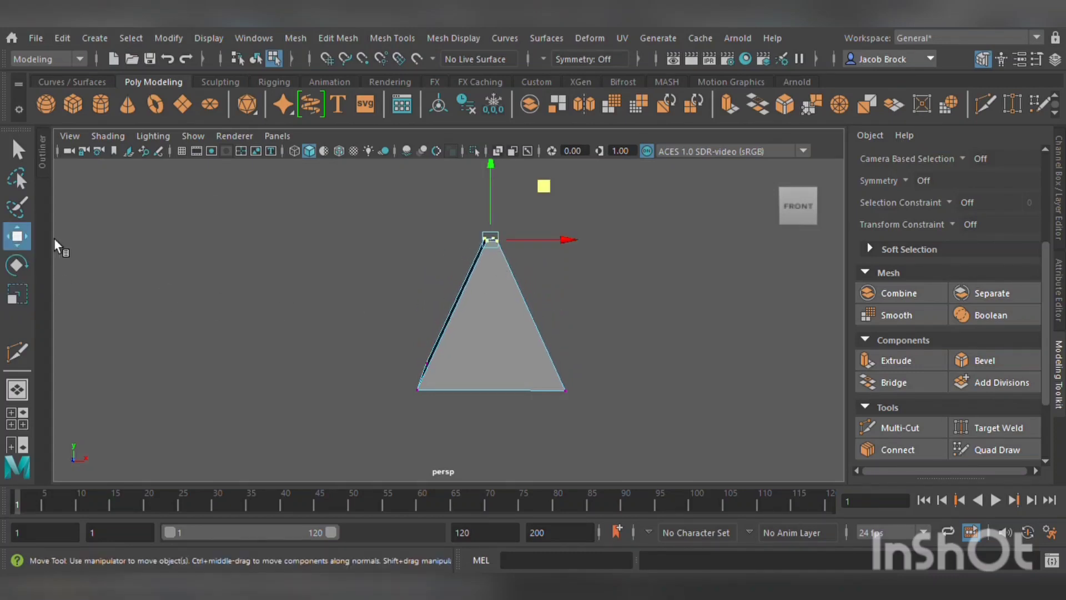
left_click_drag(494, 186, 509, 239)
- Insert support edge loops near the prism's base, sloped sides and front and back faces with Multi-Cut
left_click_drag(579, 293, 565, 285, "alt")
right_click_drag(564, 285, 636, 364, "alt")
middle_click_drag(624, 280, 610, 196, "alt")
left_click(911, 426)
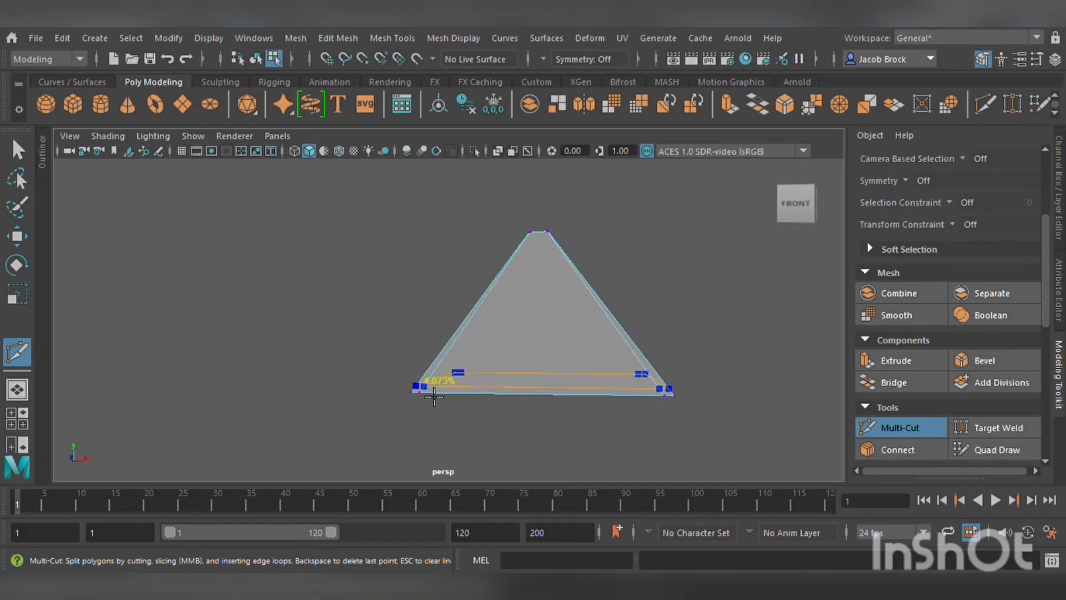
left_click(526, 237)
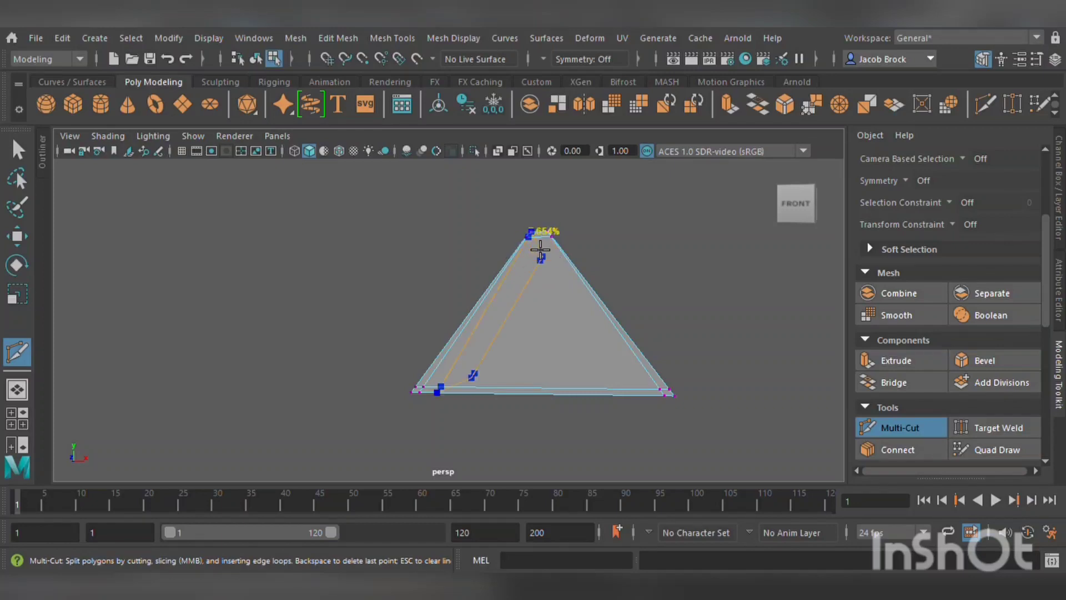
left_click_drag(518, 319, 649, 357, "alt")
middle_click_drag(420, 337, 635, 328, "alt")
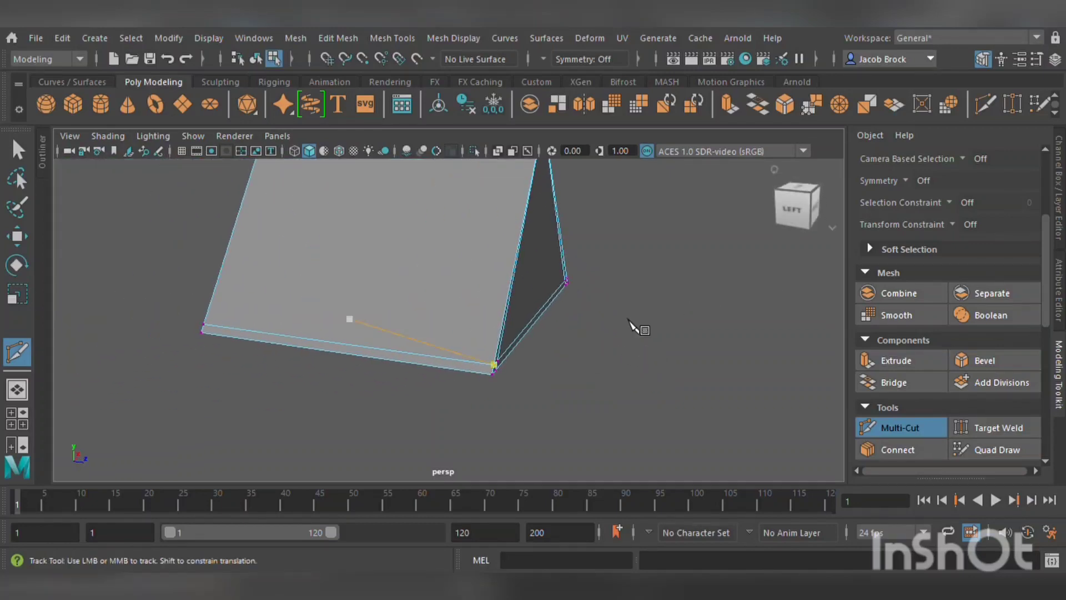
left_click(220, 333, "ctrl")
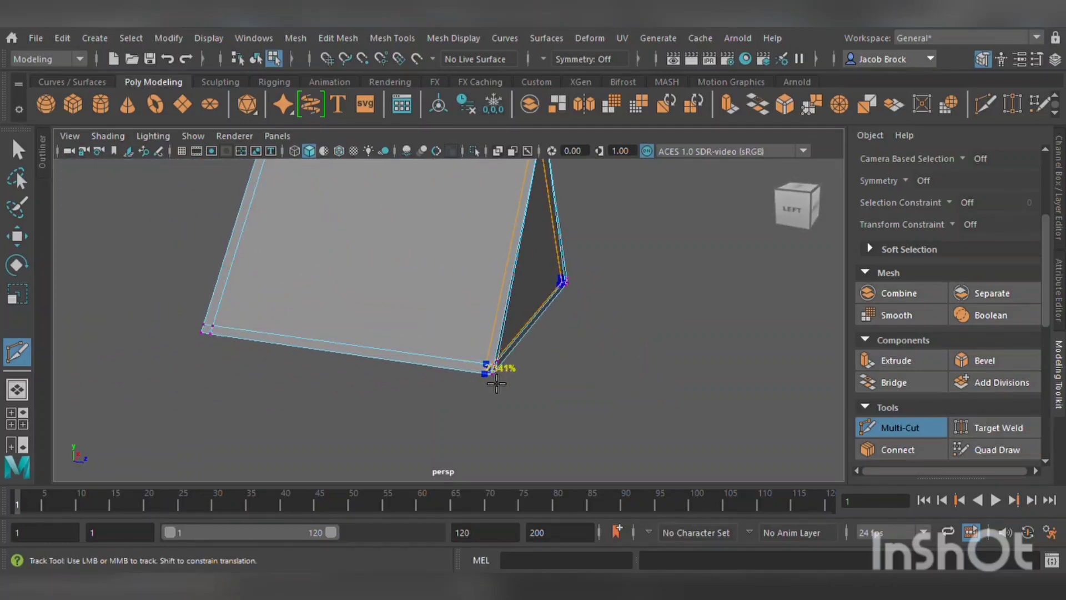
left_click_drag(547, 411, 533, 311, "alt")
- Scale the vertices of the prism's top ridge inward along X to sharpen the peak, and return to object mode
left_click(17, 237)
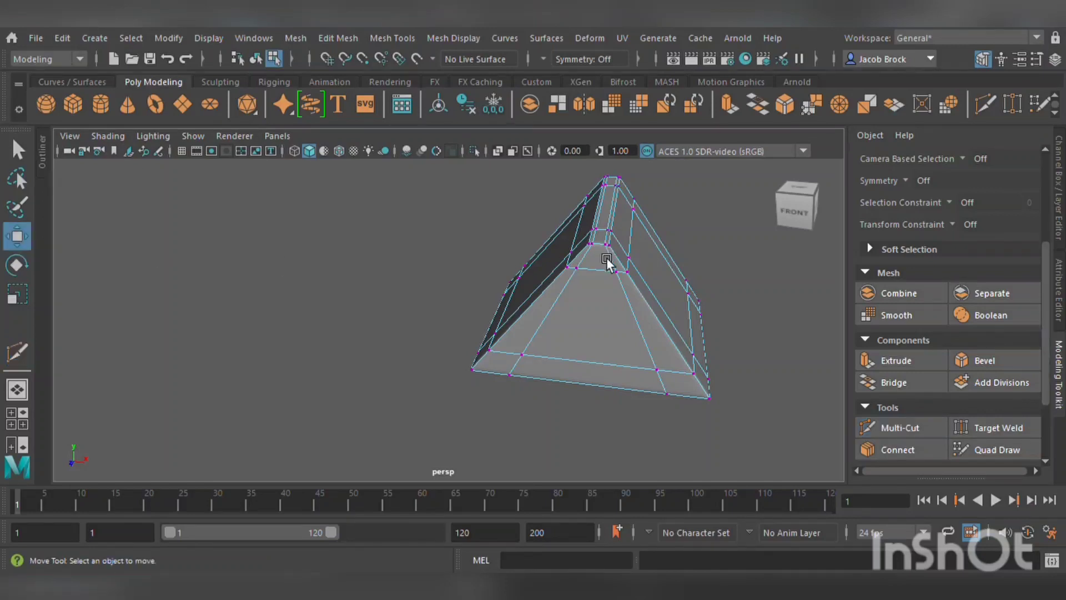
left_click_drag(611, 265, 567, 209, "alt")
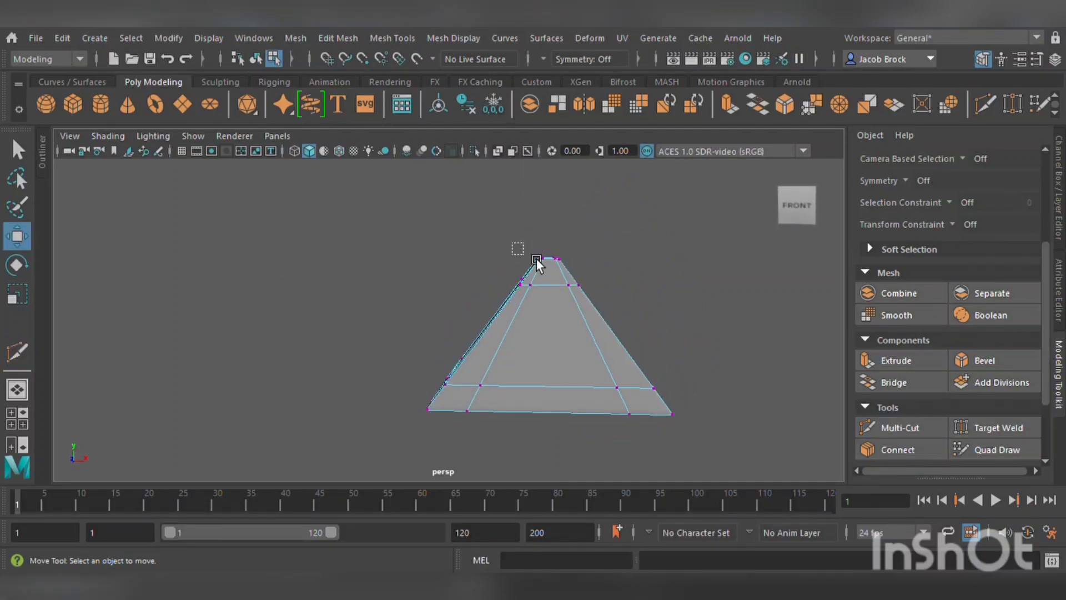
left_click_drag(582, 273, 528, 247)
left_click(16, 297)
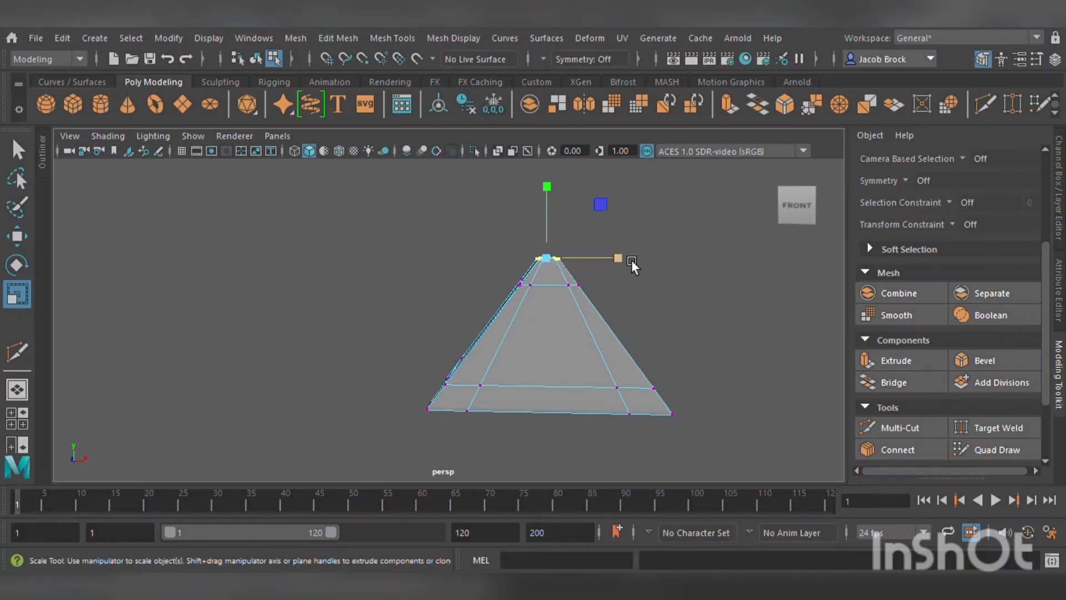
left_click_drag(632, 260, 497, 284)
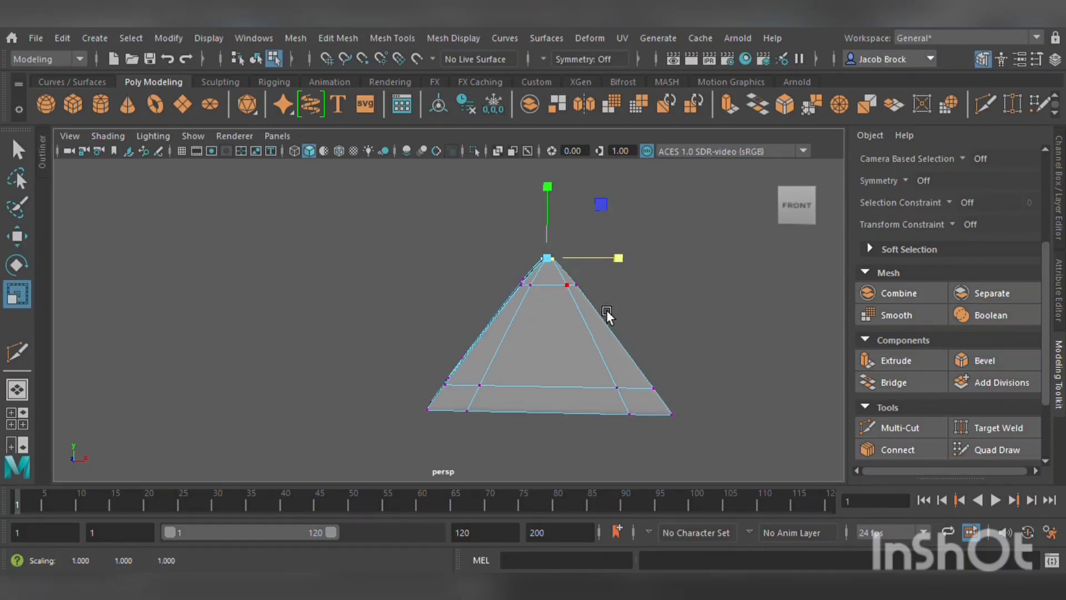
left_click_drag(607, 310, 579, 332, "alt")
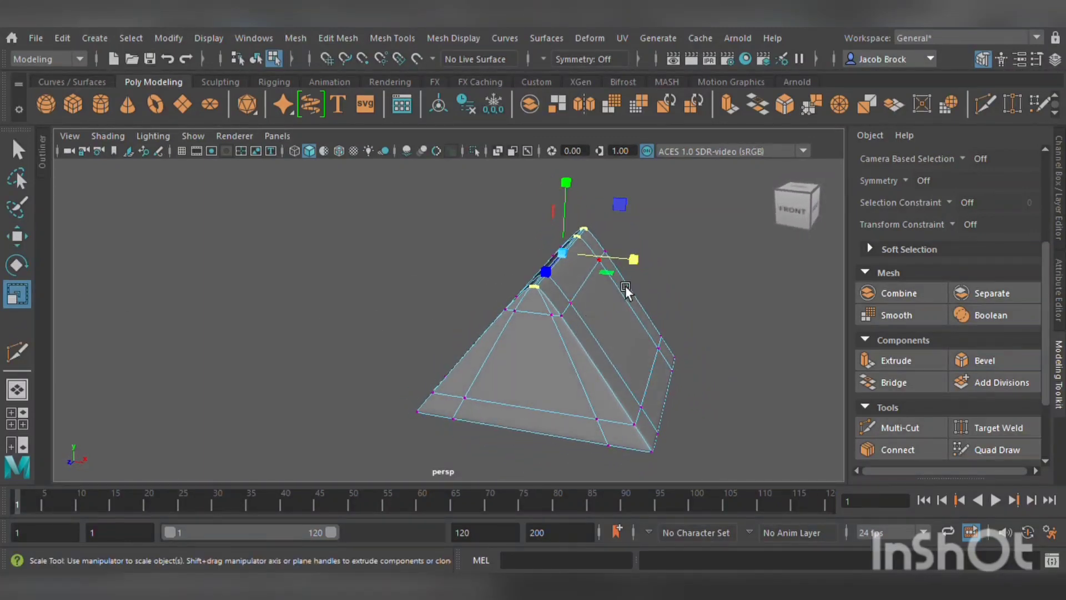
key("F8")
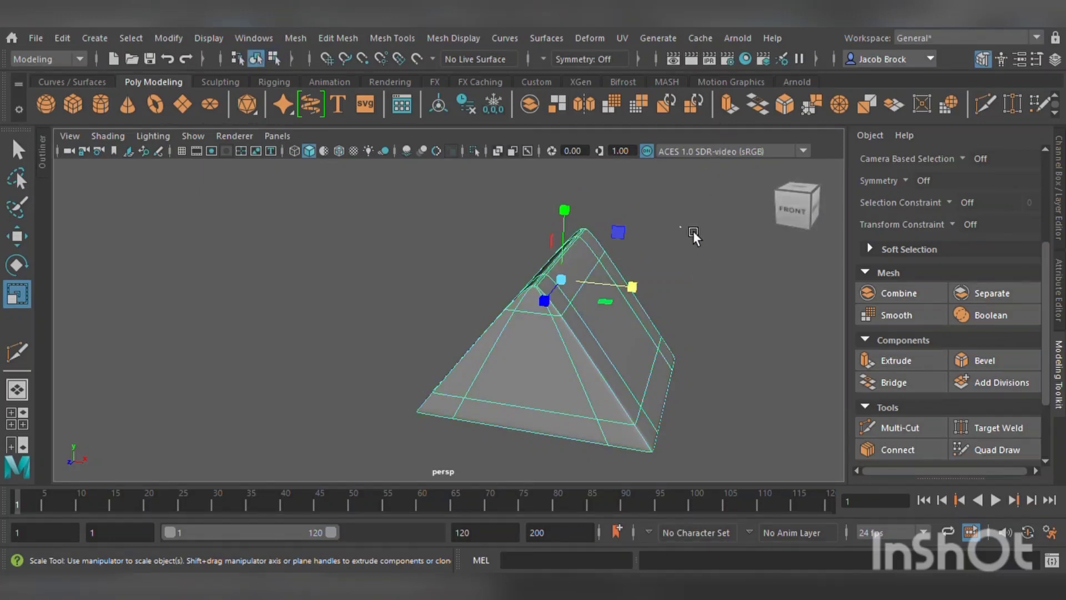
- Scale the whole triangular prism down uniformly to about 0.592
left_click(694, 232)
left_click_drag(695, 232, 604, 315, "alt")
left_click(518, 345)
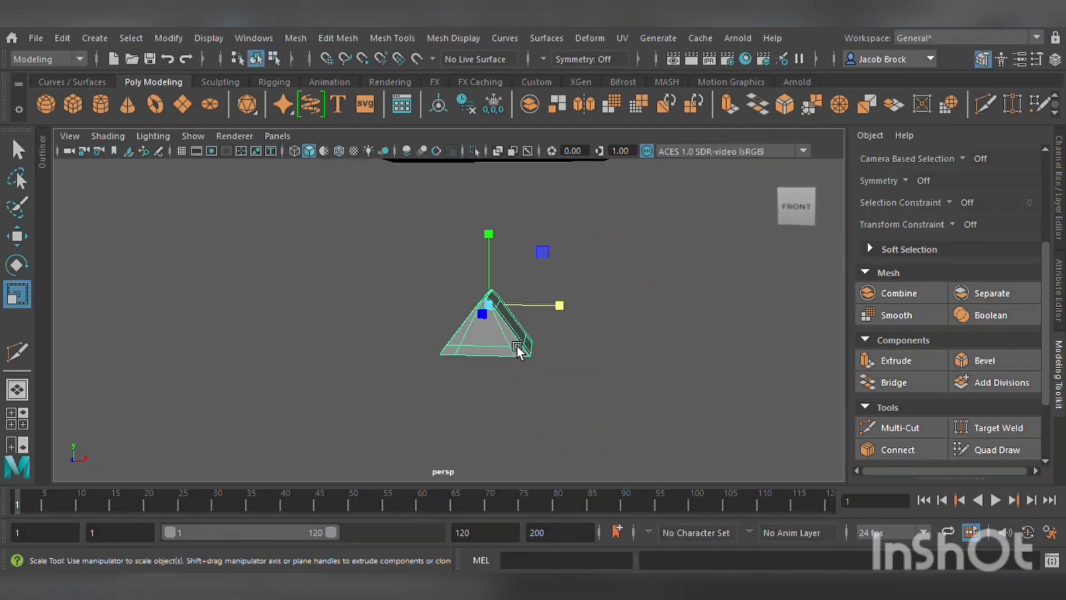
scroll(535, 338, "up", 5)
scroll(535, 339, "down", 2)
scroll(537, 345, "up", 3)
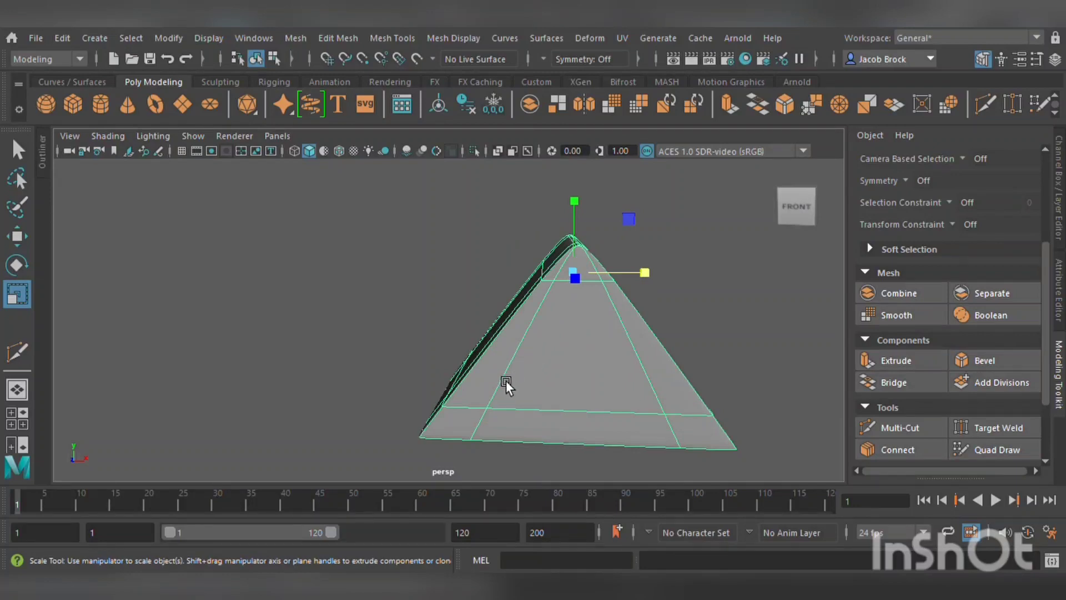
left_click_drag(505, 381, 562, 361, "alt")
scroll(563, 359, "down", 5)
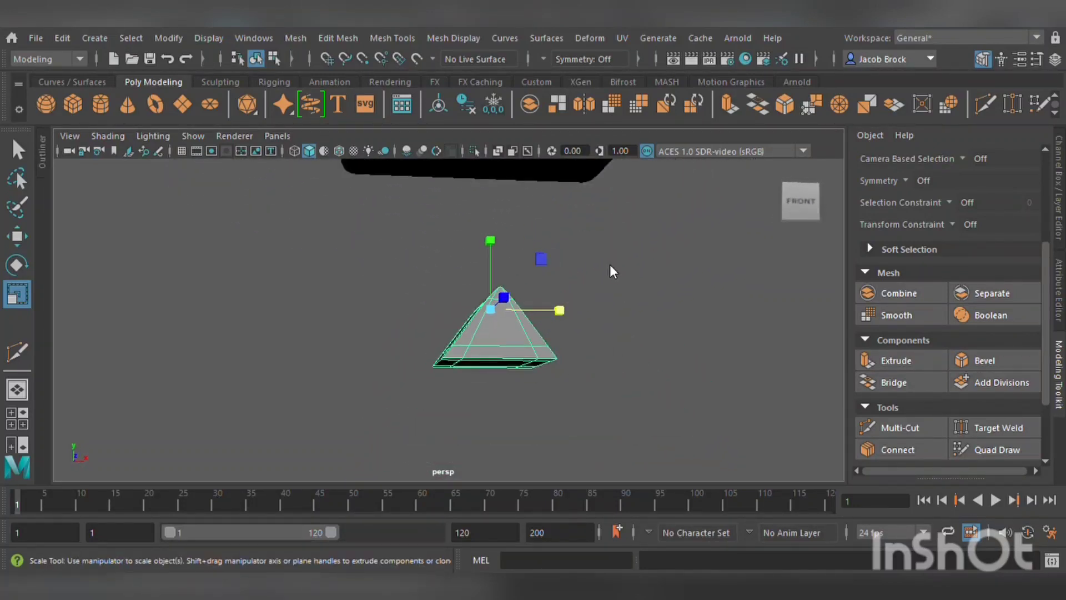
left_click_drag(522, 324, 476, 325)
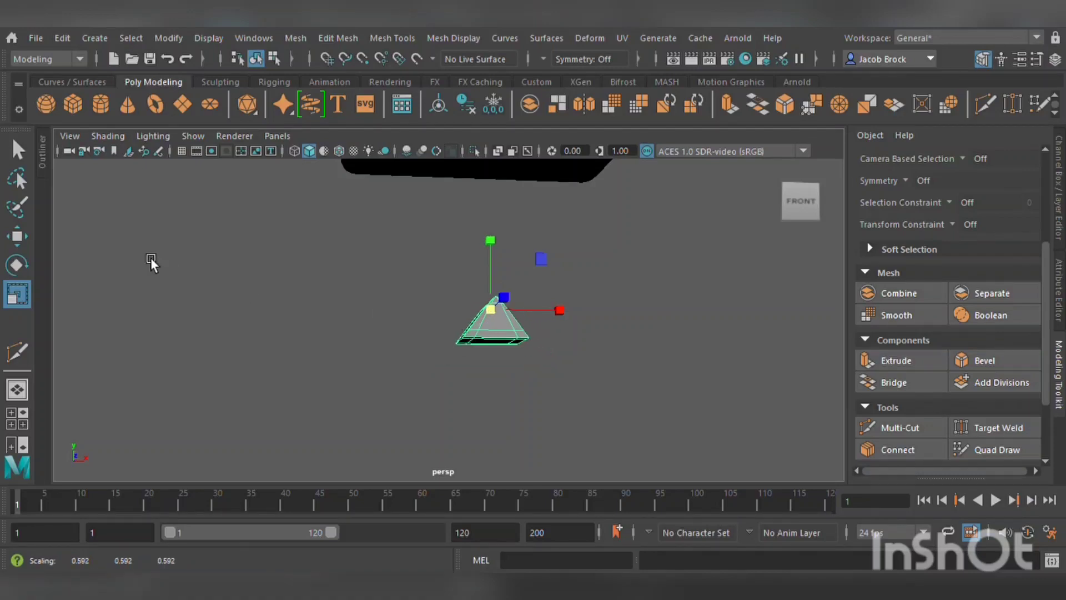
- Move the triangular prism up to the prop's front buttons, at about 0.000, 3.246, 1.802
left_click(18, 238)
left_click_drag(352, 277, 573, 387, "alt")
key("ctrl+z")
left_click_drag(549, 312, 588, 106)
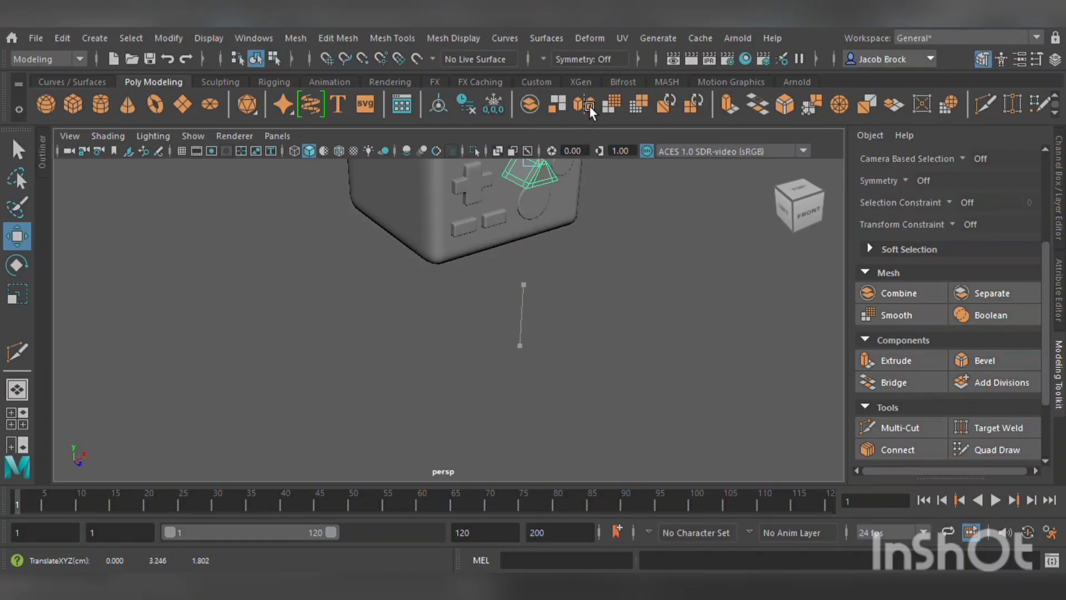
- Push the triangular prism into the prop's front face beside the round buttons, at about 0.292, 3.348, 1.189
left_click_drag(572, 178, 495, 236, "alt")
left_click_drag(439, 205, 442, 202)
left_click_drag(449, 253, 461, 314)
left_click(575, 259)
left_click(325, 276)
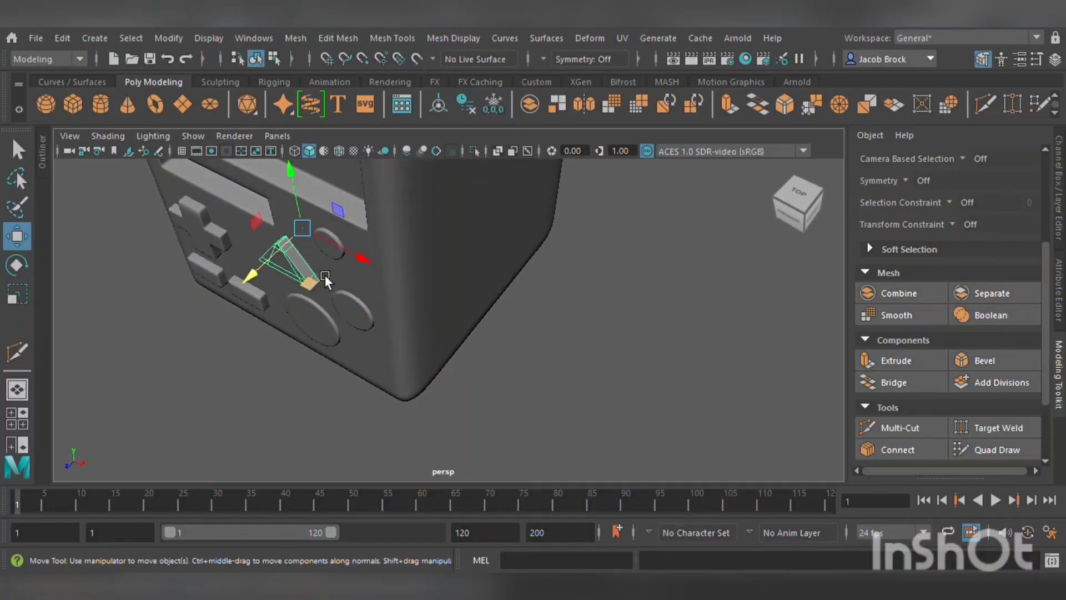
left_click_drag(287, 268, 296, 264)
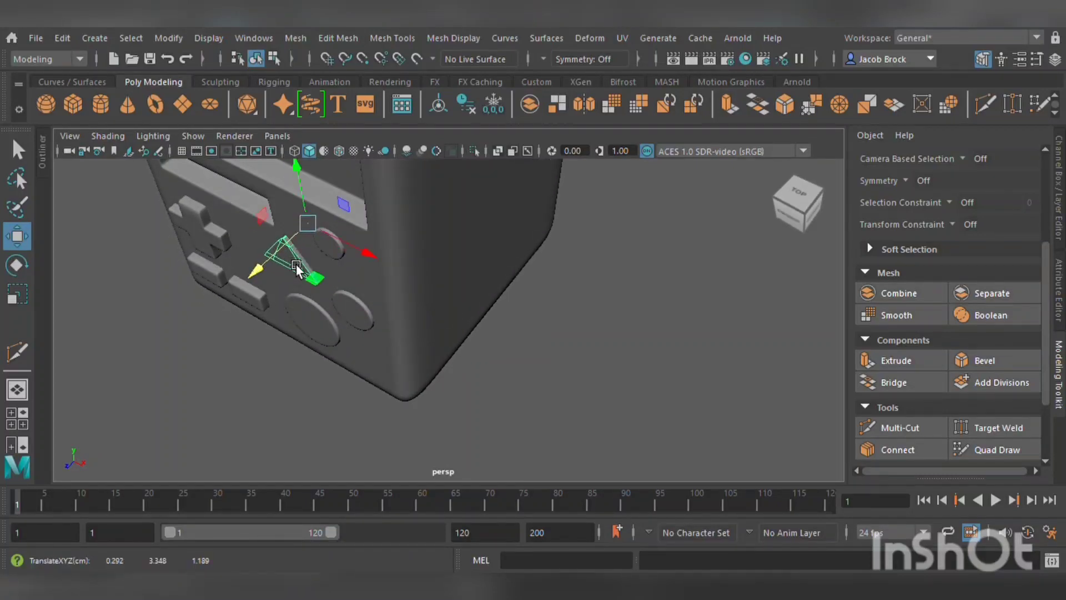
- Nudge one of the small front-face buttons slightly down, deselect it and save the scene
left_click(569, 341)
left_click_drag(568, 341, 562, 405, "alt")
left_click(419, 256)
left_click_drag(405, 217, 404, 229)
left_click(610, 246)
scroll(592, 265, "down", 4)
left_click_drag(592, 265, 608, 343, "alt")
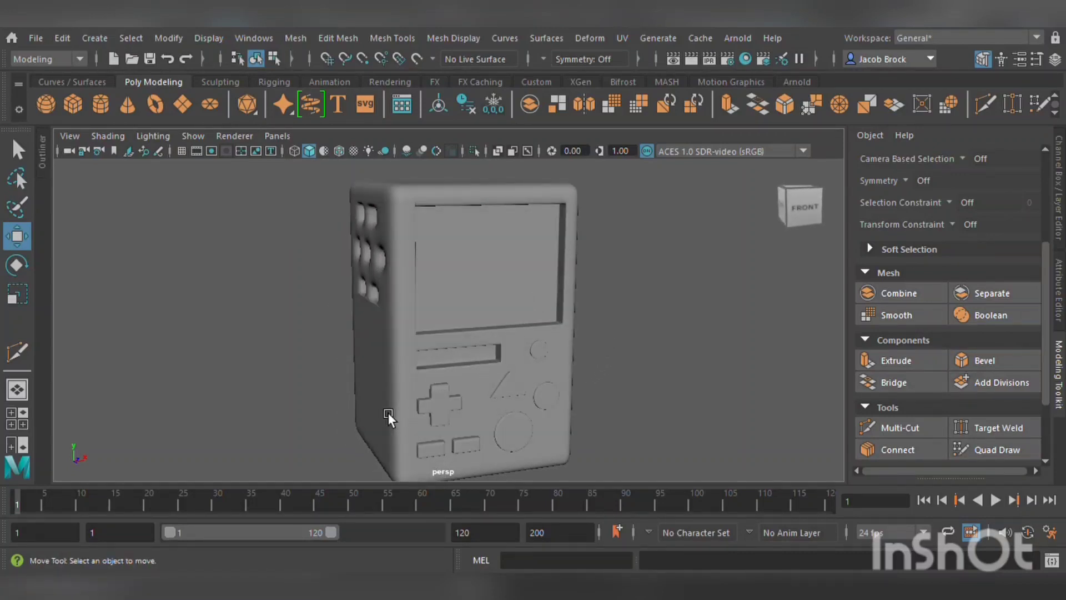
left_click_drag(385, 362, 408, 360, "alt")
left_click_drag(486, 414, 418, 310, "alt")
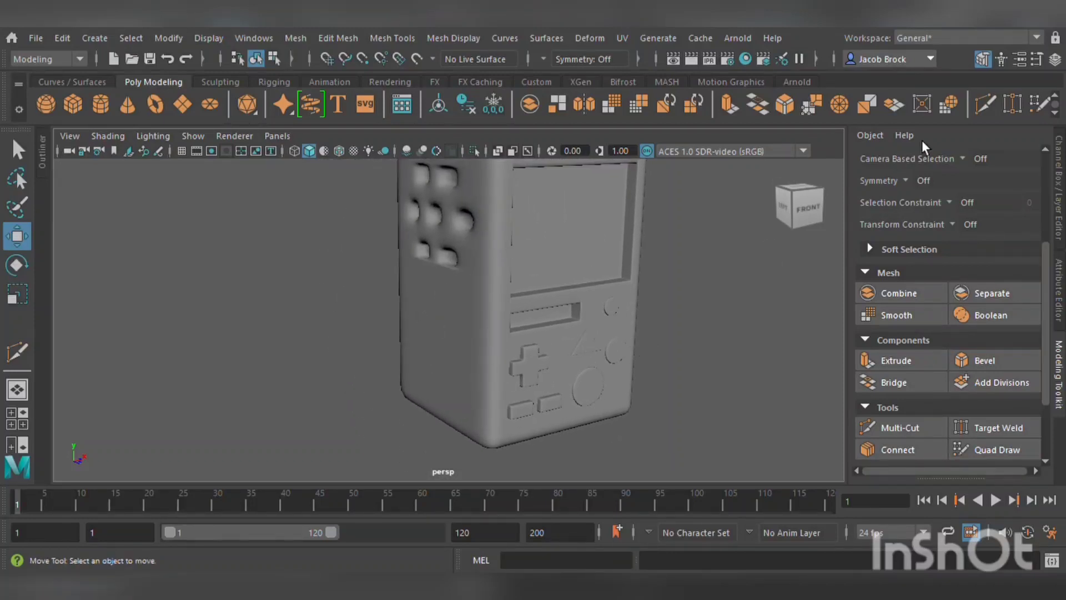
key("ctrl+s")
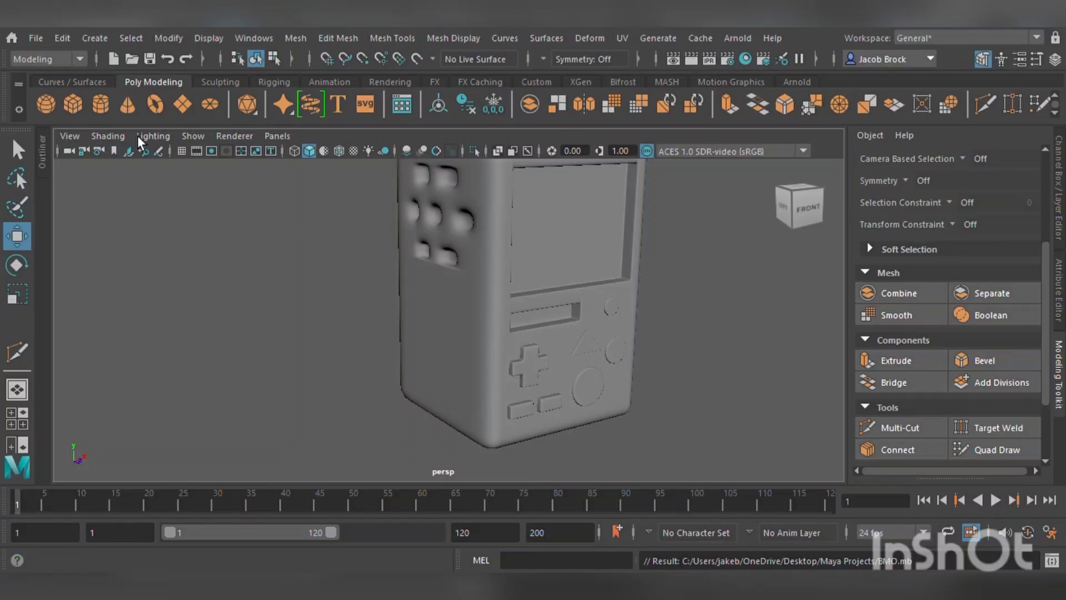
- Create a polygon cube below the prop and scale it into a slim bar of about 0.391, 0.428, 1.000
left_click(79, 107)
scroll(430, 305, "down", 5)
scroll(526, 394, "up", 4)
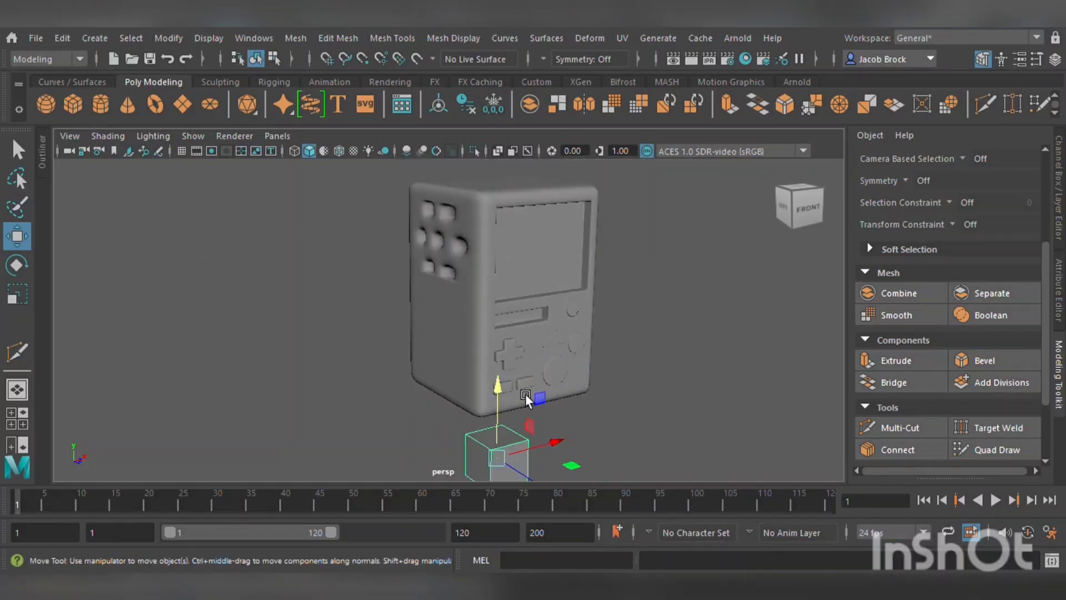
middle_click_drag(526, 389, 500, 270, "alt")
left_click_drag(500, 401, 532, 407)
key("r")
left_click_drag(510, 350, 512, 360)
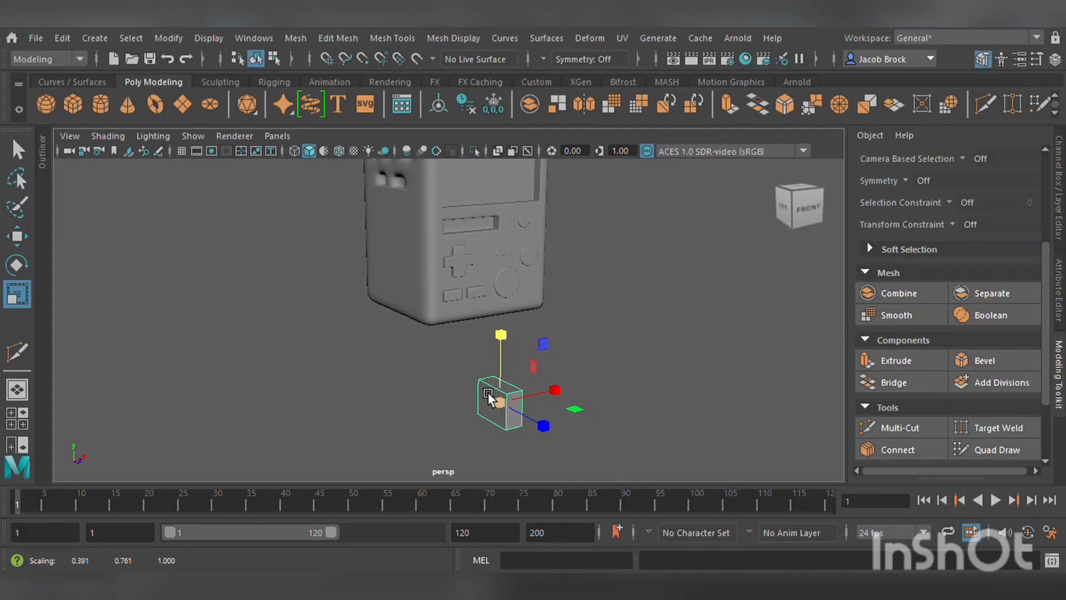
scroll(515, 370, "up", 2)
scroll(514, 375, "down", 4)
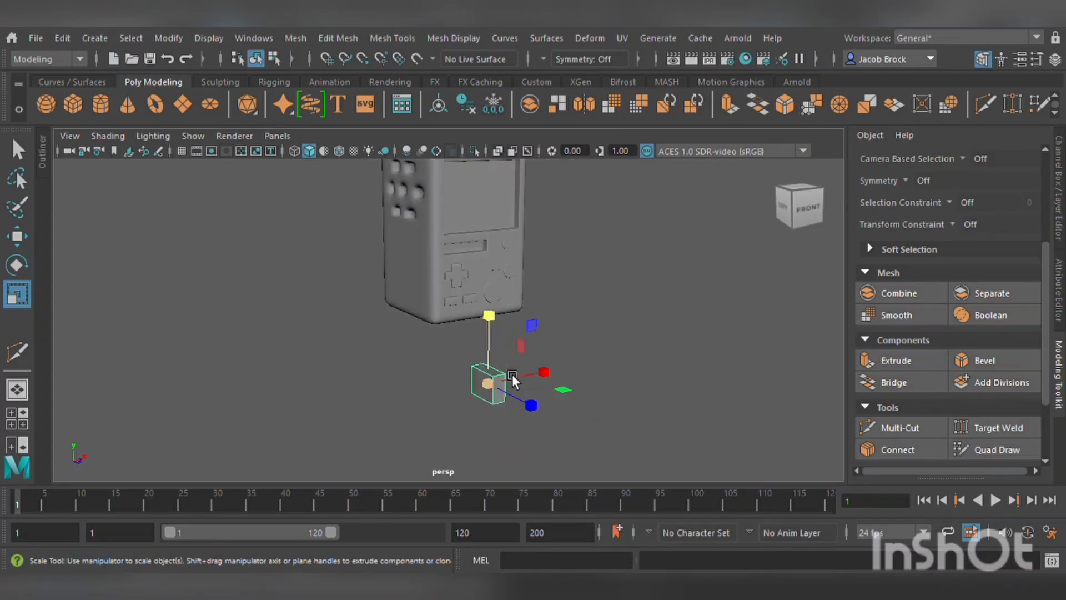
scroll(516, 370, "up", 2)
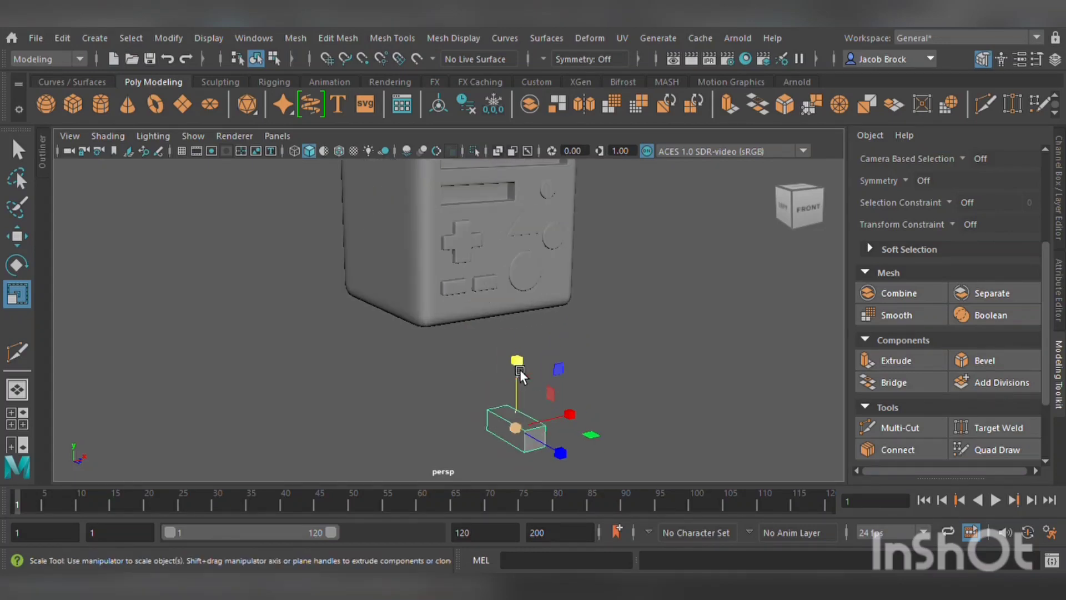
middle_click_drag(561, 412, 533, 361, "alt")
left_click_drag(493, 319, 510, 304)
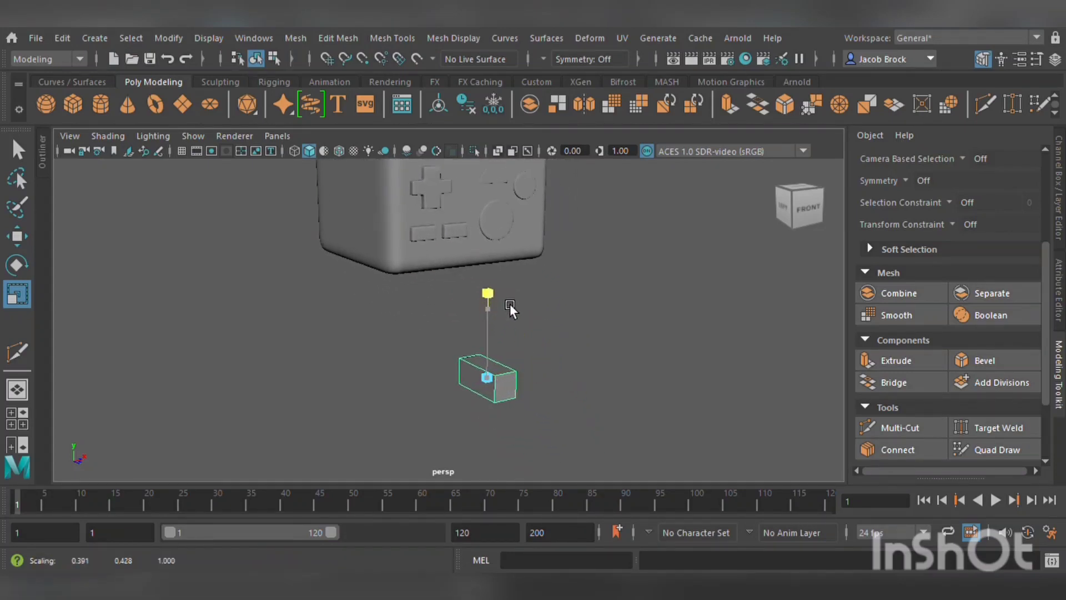
- Insert an edge loop near the slim bar's front end and turn on its smooth mesh preview
left_click_drag(553, 380, 522, 359, "alt")
scroll(518, 377, "up", 4)
middle_click_drag(515, 390, 557, 357, "alt")
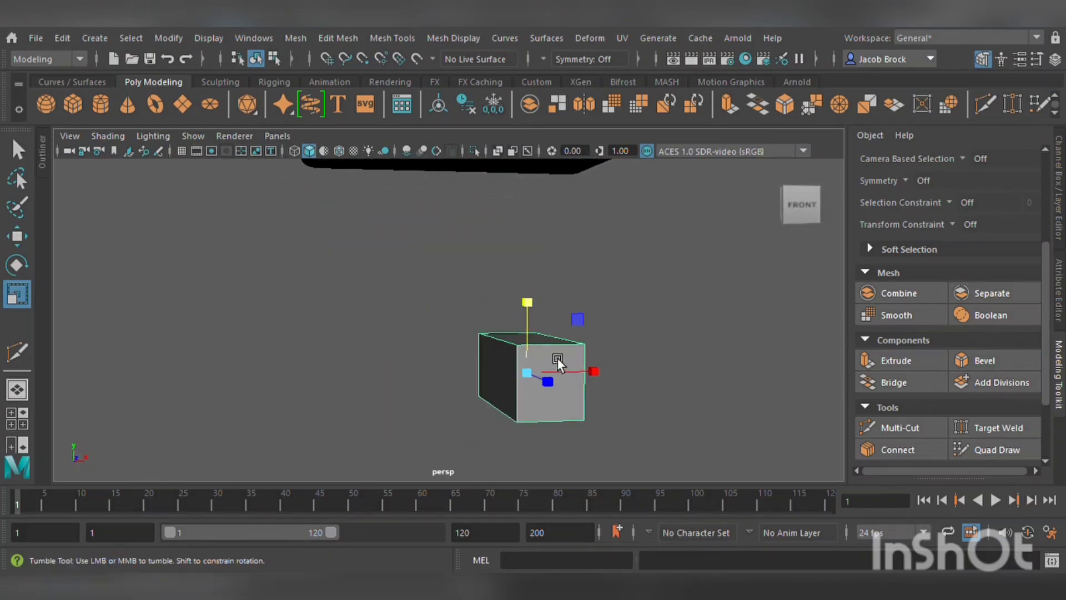
left_click_drag(558, 357, 614, 371, "alt")
left_click(862, 422)
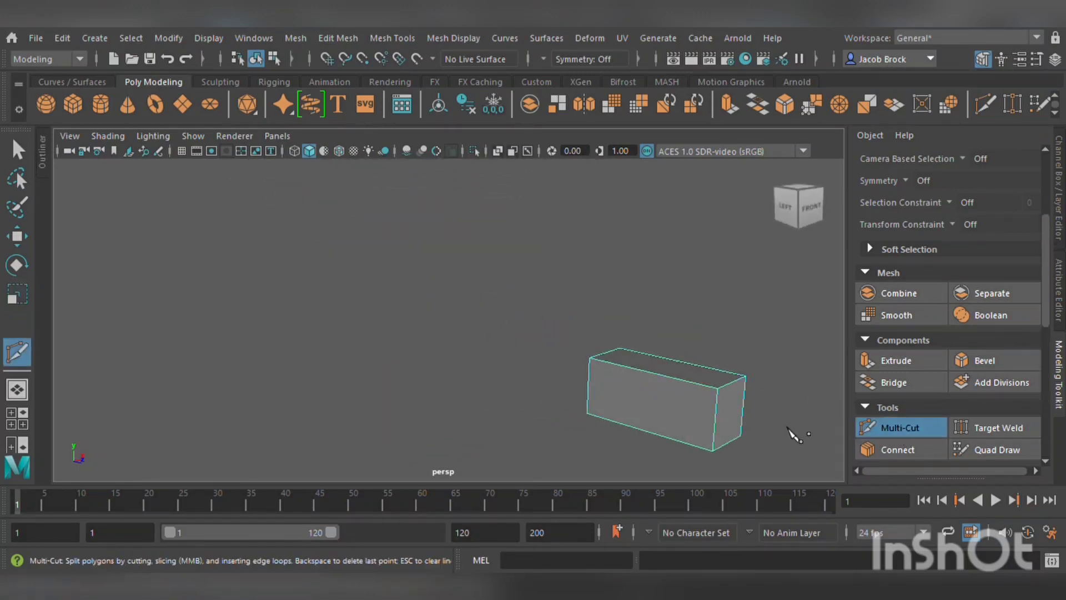
left_click(720, 396, "ctrl")
key("3")
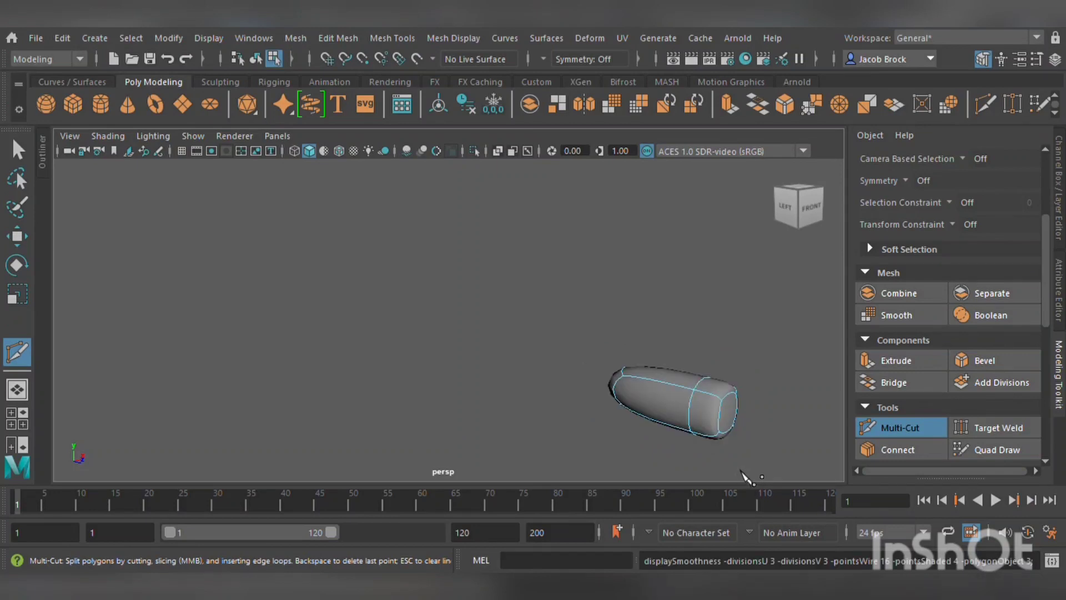
- In object mode, raise the rounded bar to the prop's screen area to serve as an eye
left_click_drag(750, 477, 674, 424, "alt")
scroll(639, 422, "down", 5)
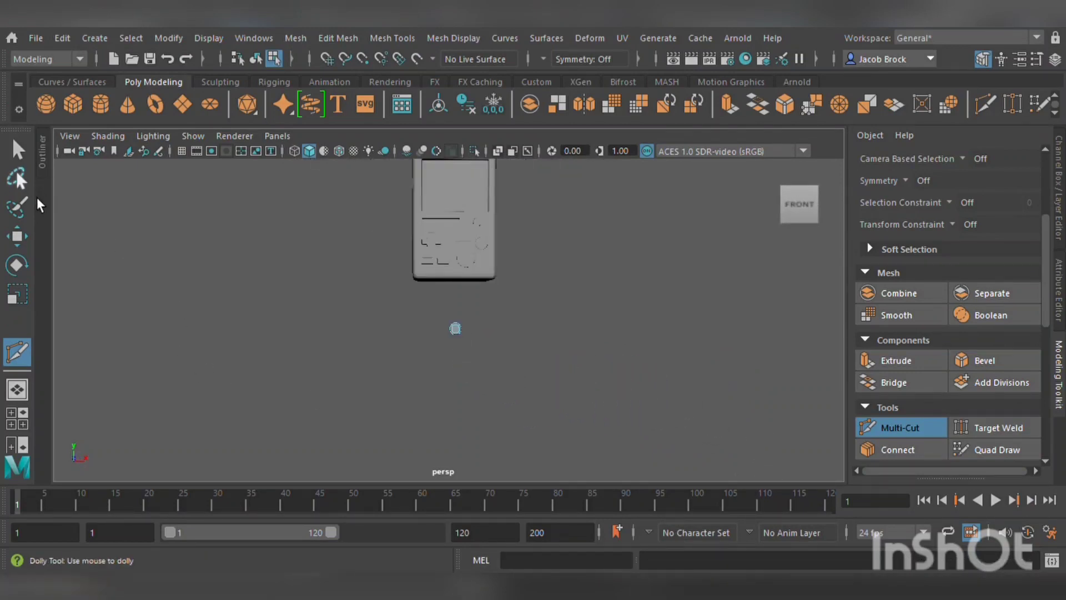
left_click(17, 236)
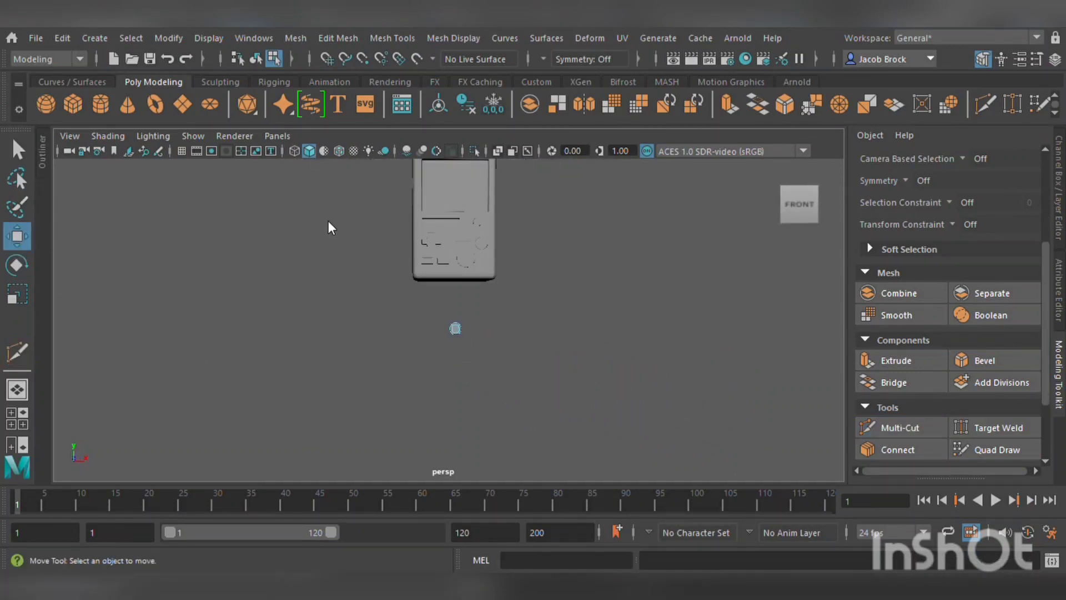
left_click(255, 59)
left_click_drag(475, 254, 489, 103)
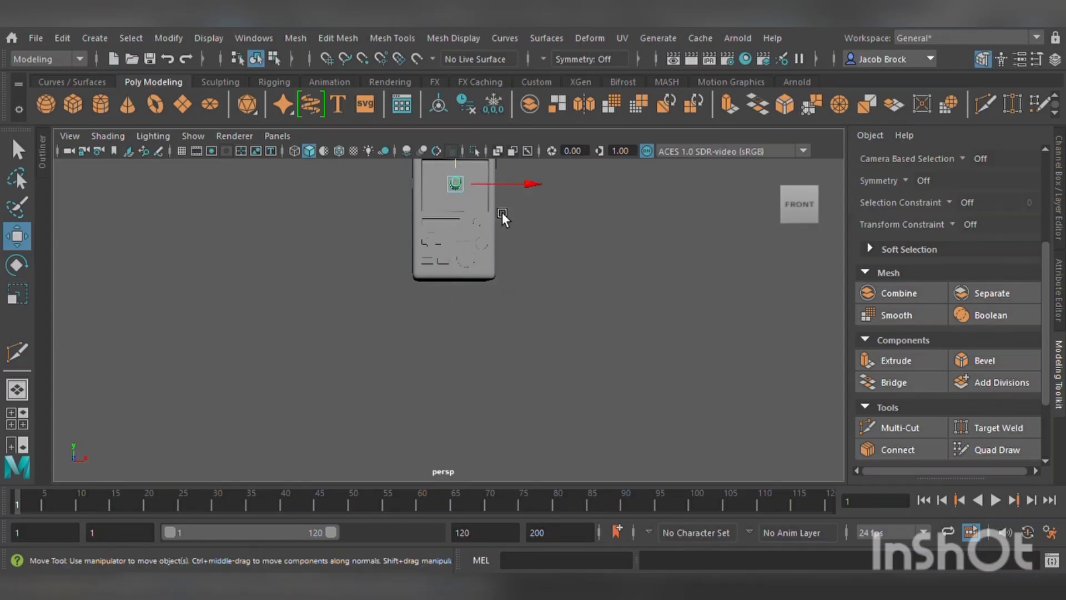
middle_click_drag(502, 212, 488, 289, "alt")
left_click_drag(453, 237, 451, 232)
- Duplicate the eye sideways along X and push both eyes back along Z into the recessed screen
mouse_move(491, 266)
left_mouse_down()
mouse_move(478, 268)
mouse_move(502, 259)
left_mouse_up()
left_click_drag(489, 298, 476, 352, "alt")
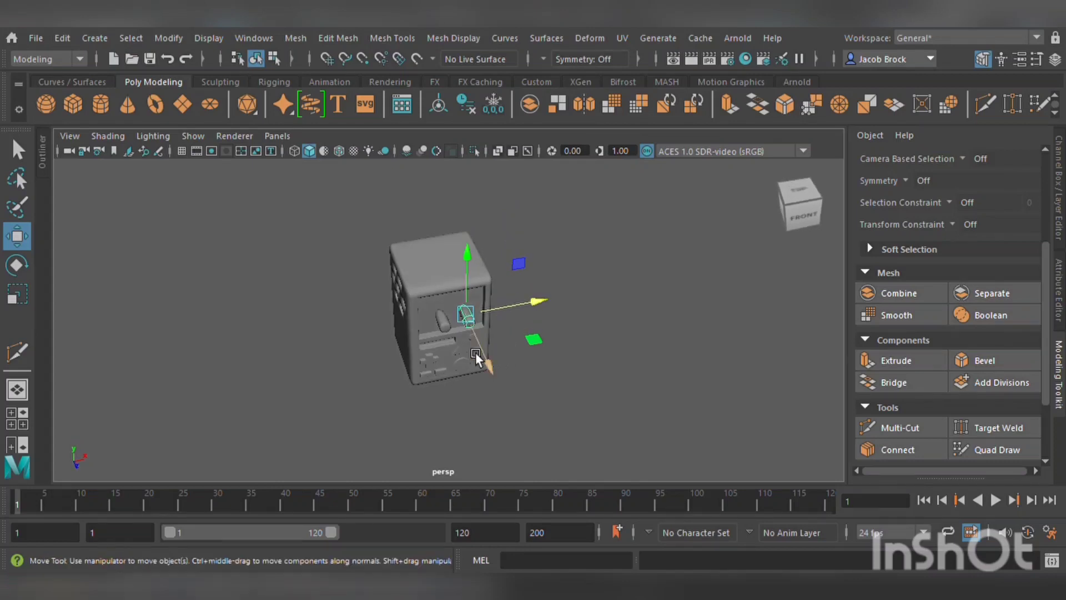
scroll(489, 350, "up", 5)
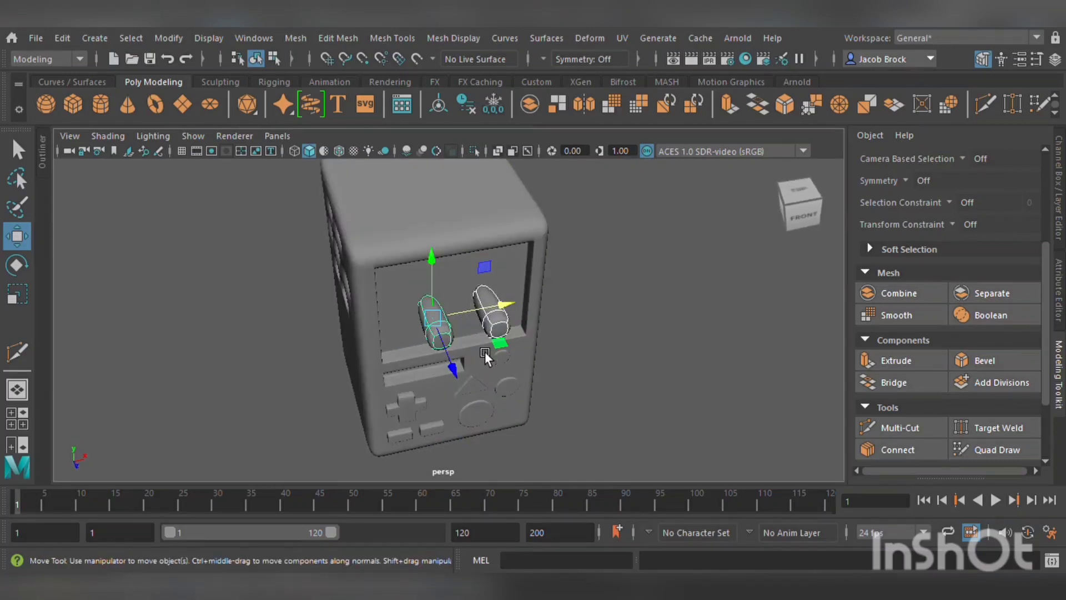
left_click_drag(465, 375, 439, 324)
left_click(615, 309)
- Spread the two eyes slightly farther apart on the screen along X
left_click_drag(617, 328, 546, 321, "alt")
left_click(449, 263)
left_click_drag(506, 256, 515, 257)
left_click(399, 266)
left_click_drag(449, 258, 441, 259)
left_click(614, 304)
- Create another polygon cube and move it in front of the screen, at about 0.000, 4.458, 2.139
scroll(572, 345, "down", 5)
mouse_move(570, 346)
left_mouse_down("alt")
mouse_move(536, 342)
mouse_move(569, 347)
left_mouse_up("alt")
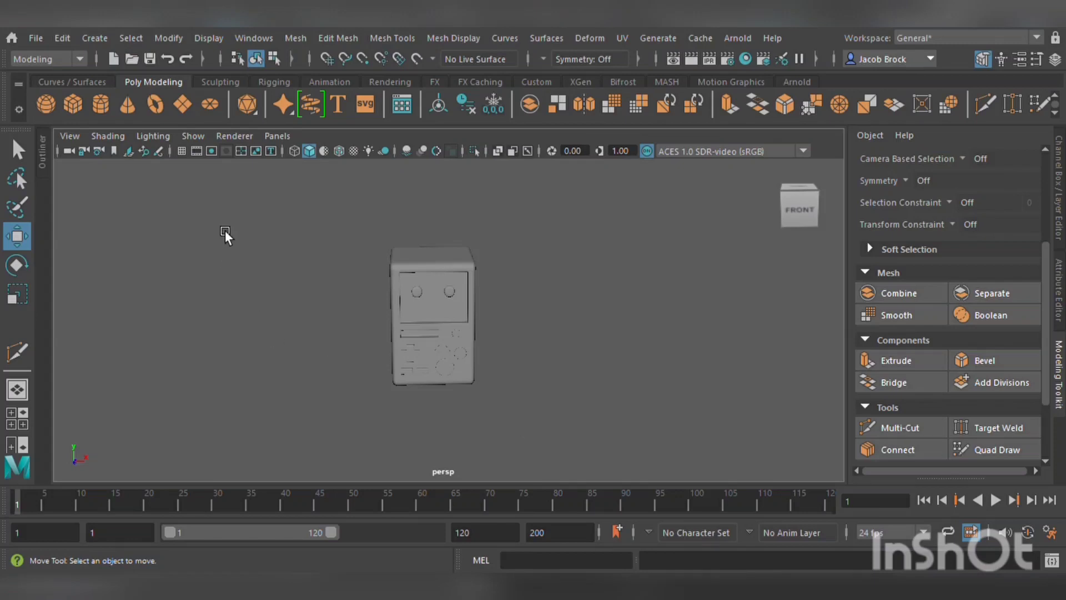
left_click(81, 105)
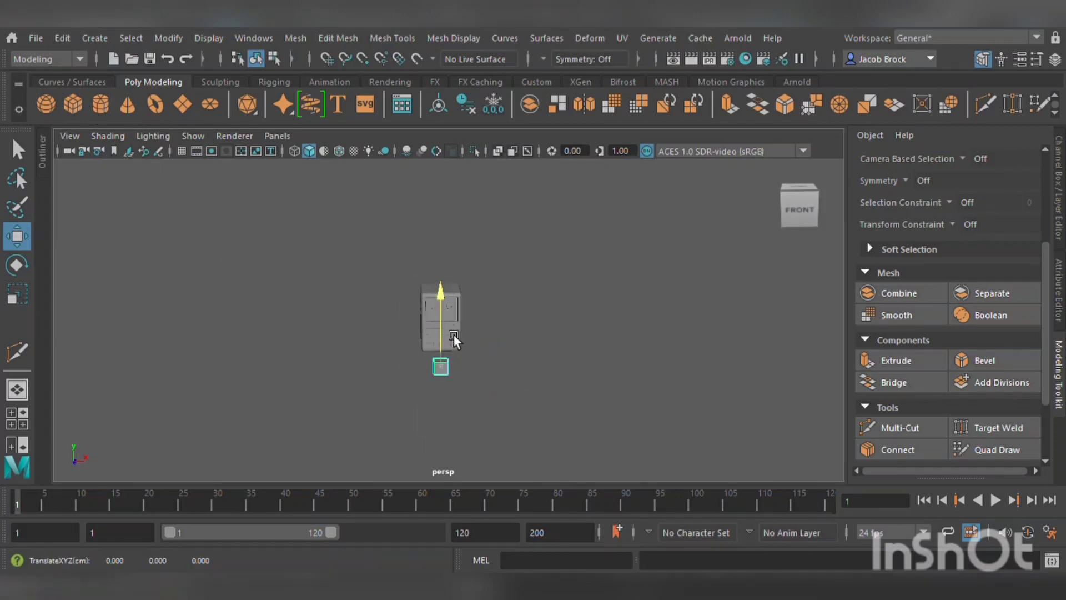
left_click_drag(444, 338, 455, 358)
left_click_drag(452, 295, 451, 289)
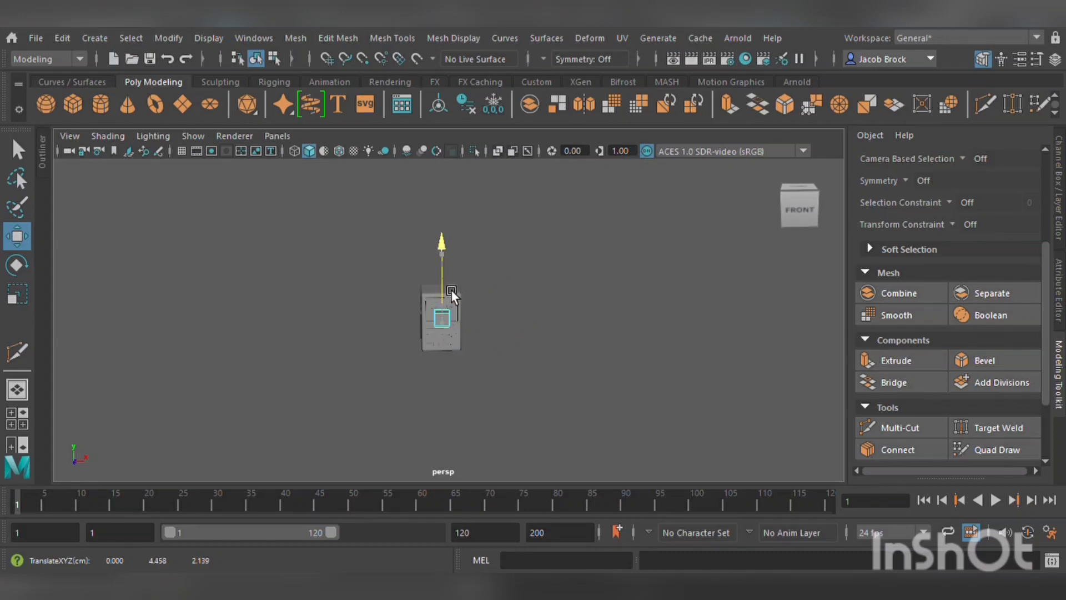
- Flatten the new cube into a mouth bar by scaling it to about 0.211 in Y, and activate Multi-Cut
key("f")
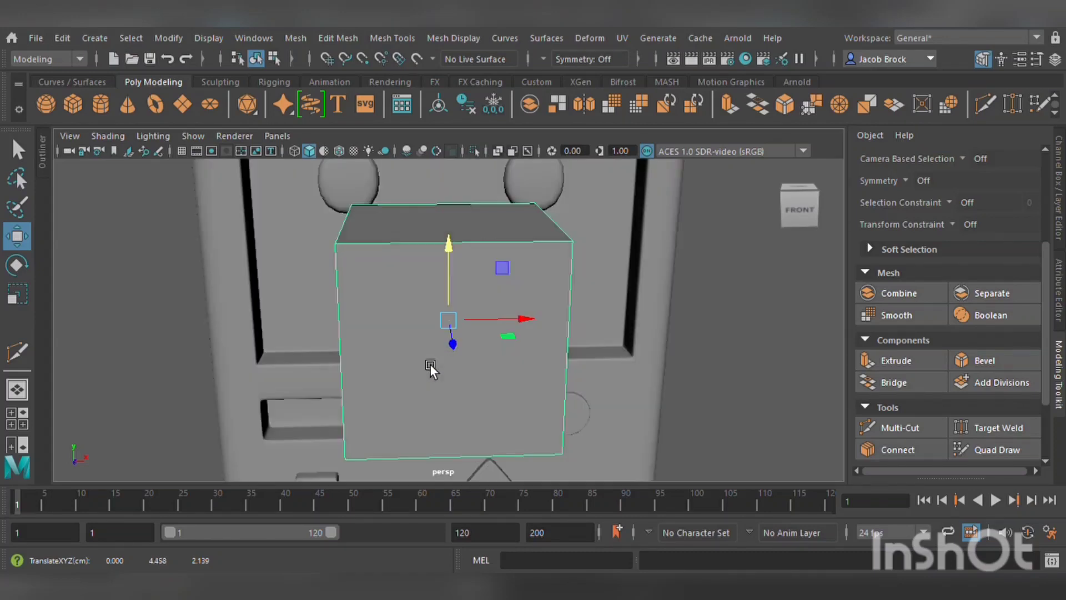
left_click(17, 294)
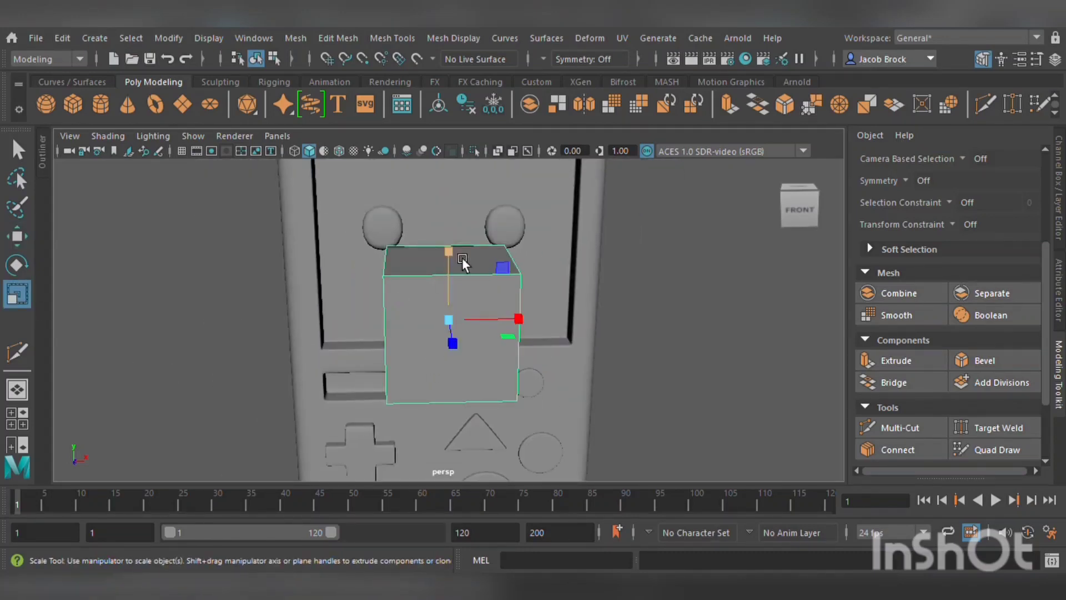
left_click_drag(450, 249, 454, 314)
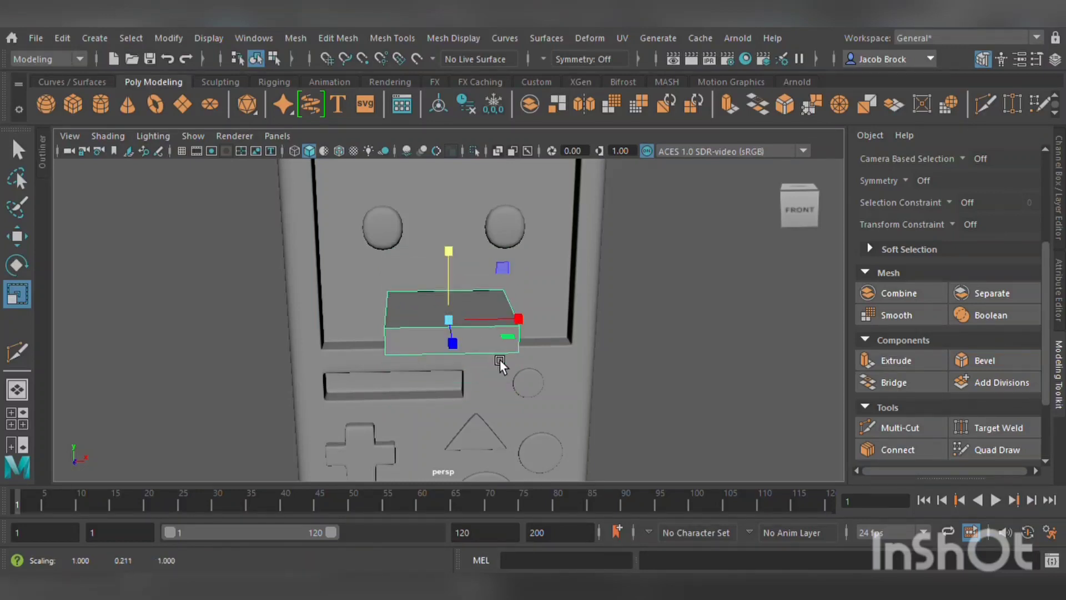
left_click_drag(500, 359, 498, 337, "alt")
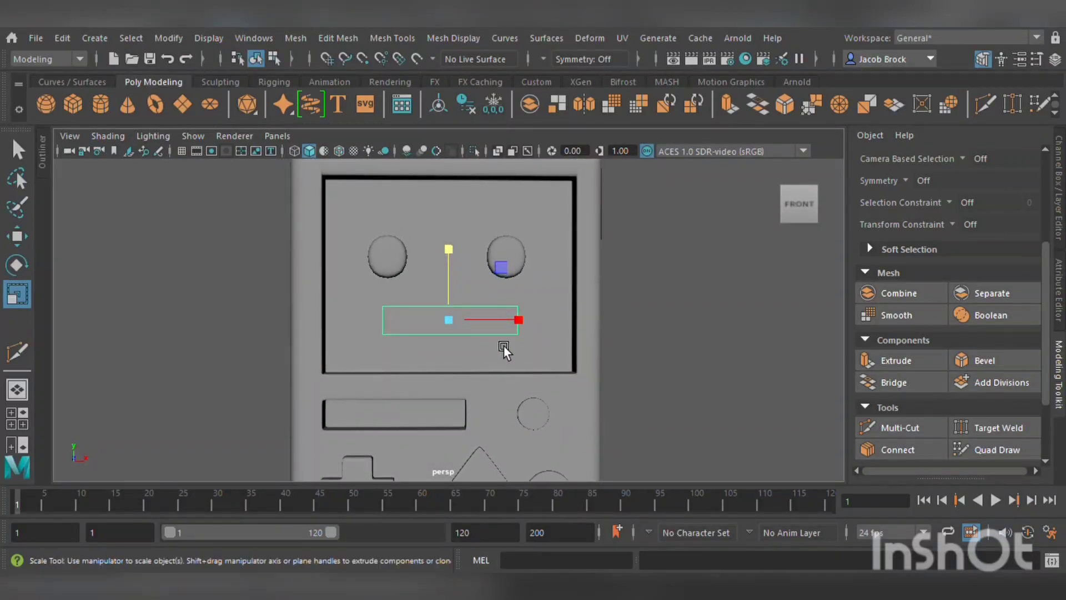
scroll(511, 352, "up", 2)
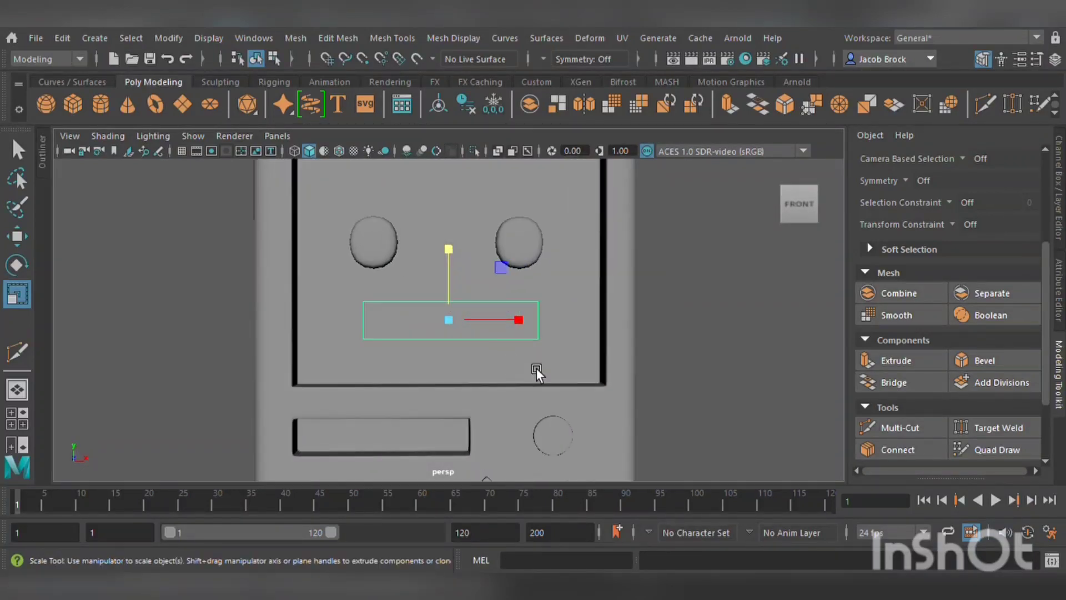
left_click(910, 430)
left_click(418, 337, "ctrl")
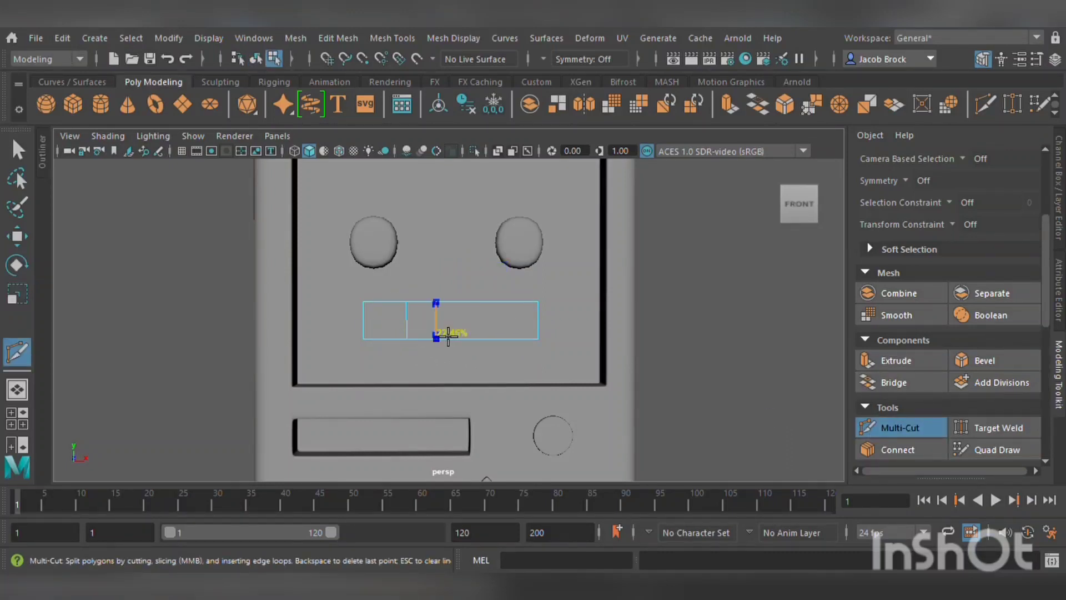
left_click(463, 336, "ctrl")
left_click(502, 334, "ctrl")
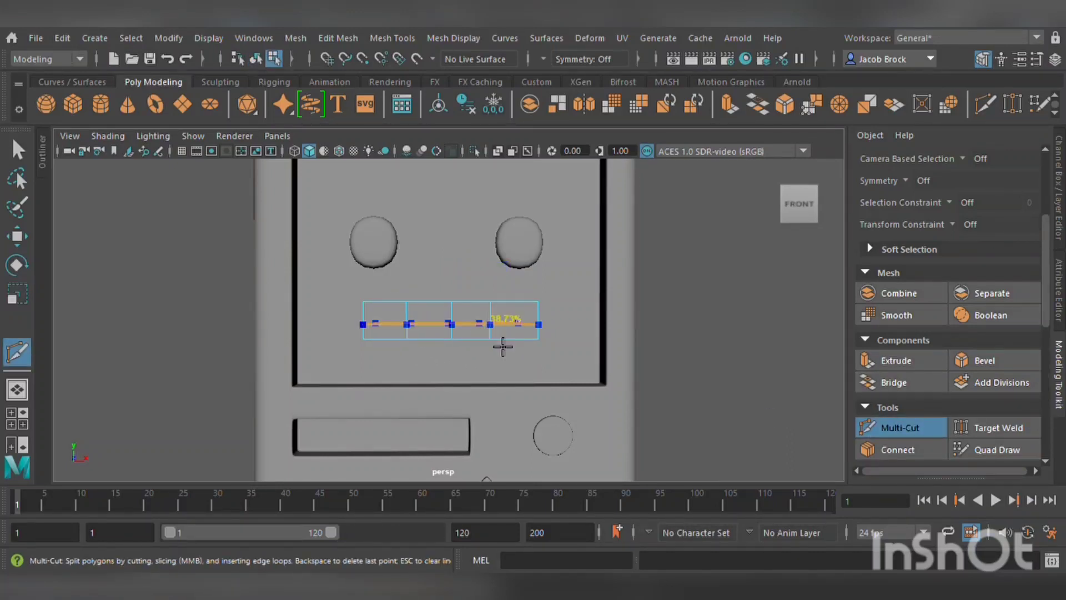
key("ctrl+z")
key("ctrl+z")
key("ctrl+z")
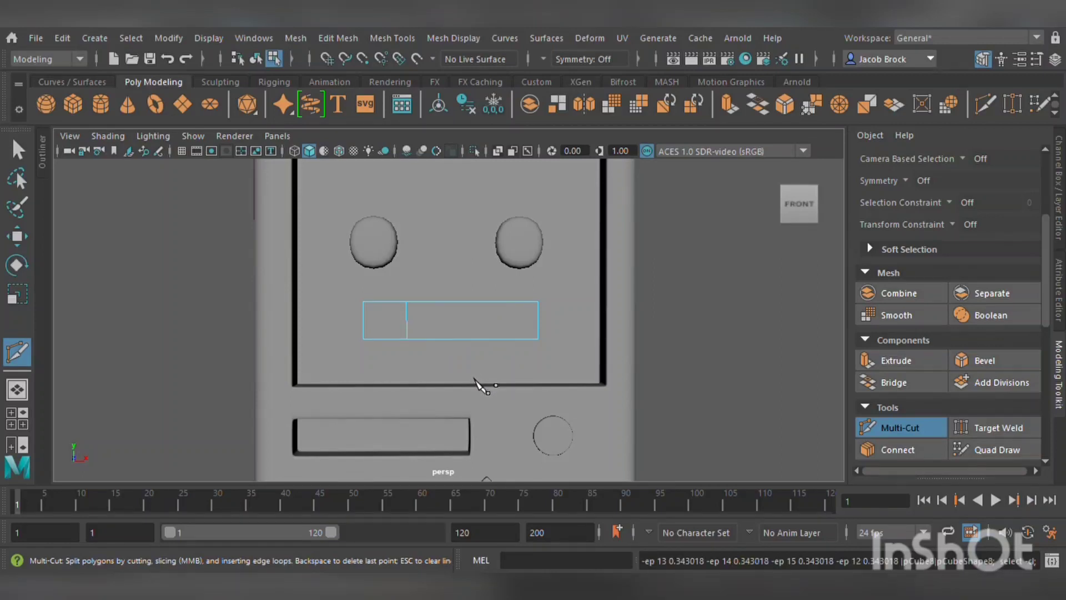
- Insert three vertical edge loops in the mouth bar, one toward each end and one near the middle
left_click(411, 329, "ctrl")
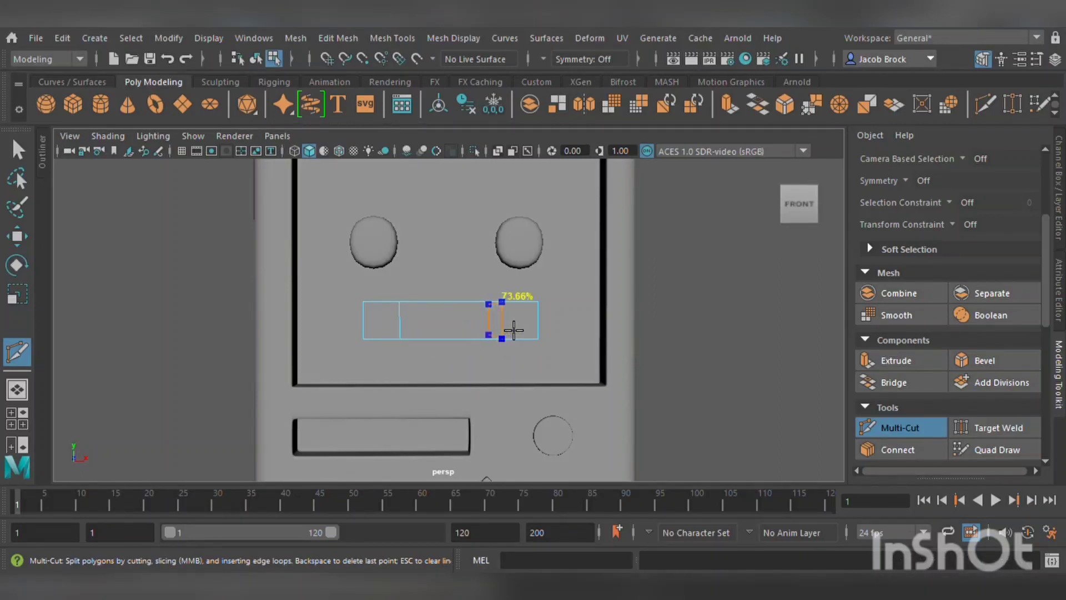
left_click(503, 331, "ctrl")
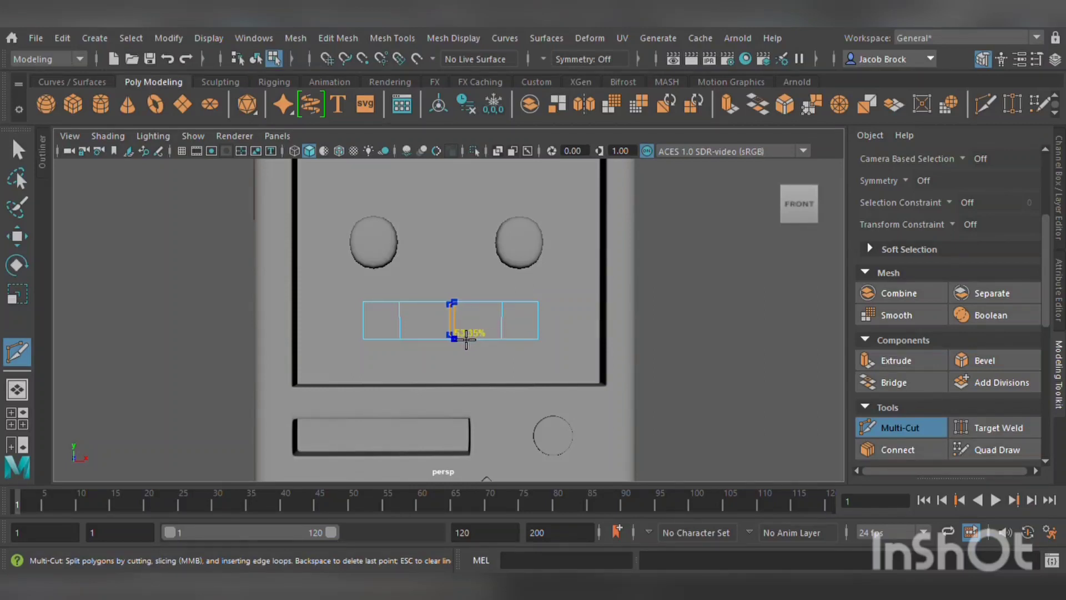
left_click(467, 338, "ctrl")
- Raise the mouth bar's two outer edge loops along Y, leaving the middle loop in place
left_click(16, 236)
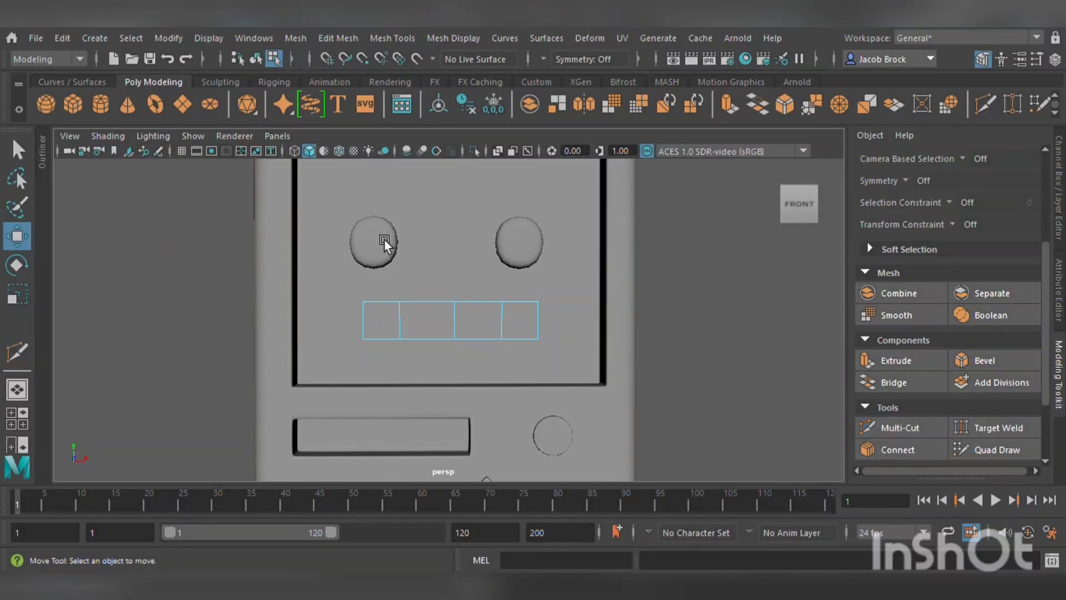
left_click(416, 317)
left_click_drag(418, 259, 435, 237)
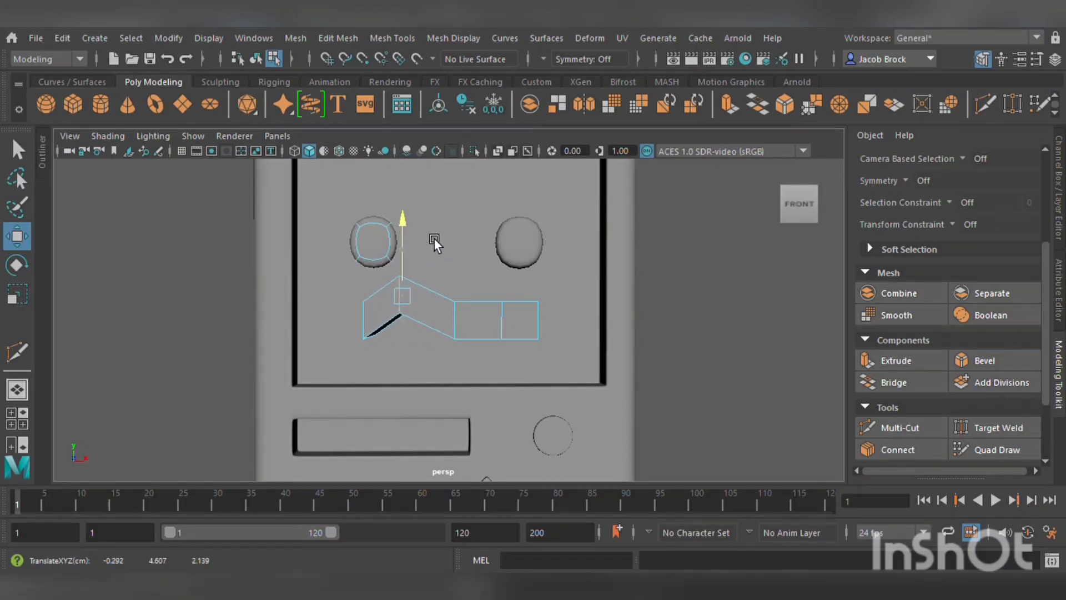
left_click(515, 324)
left_click_drag(511, 285, 519, 261)
- Lower both raised loops slightly, the left one to about 4.568 in Y, and shift the right one outward along X
left_click(415, 297)
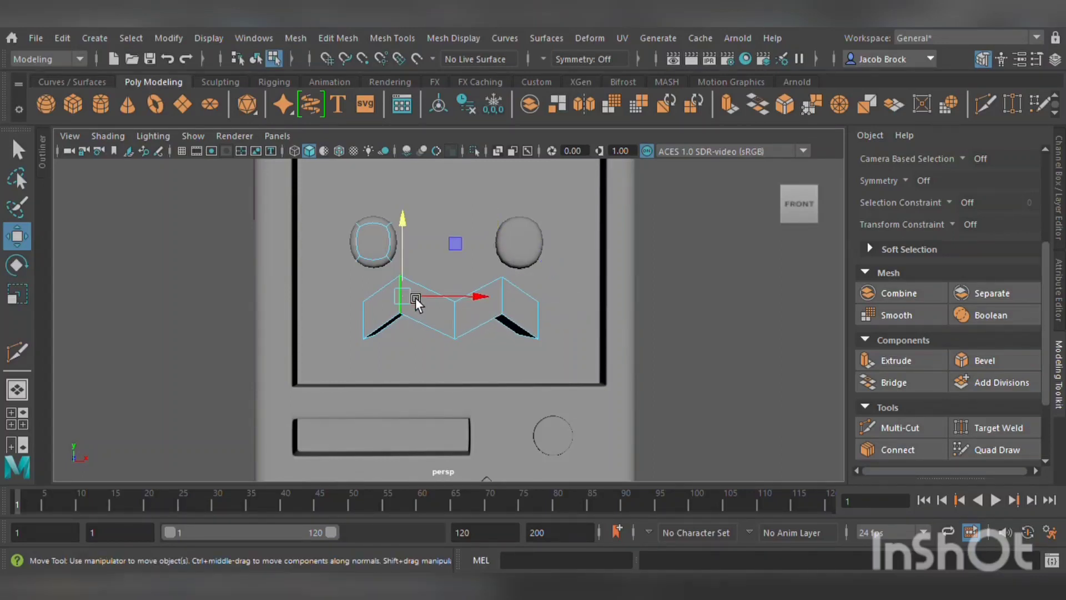
left_click_drag(419, 263, 418, 269)
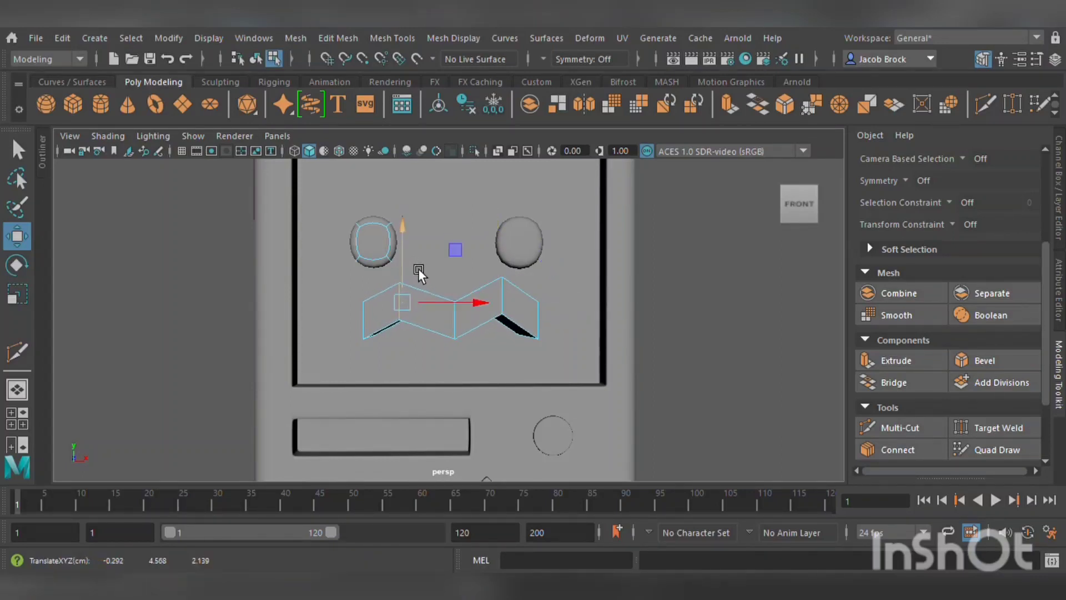
left_click(518, 300)
left_click_drag(508, 260, 508, 272)
left_click_drag(537, 305, 548, 307)
- Raise the front edge at the mouth bar's right end to about 4.660 in Y
left_click(560, 339)
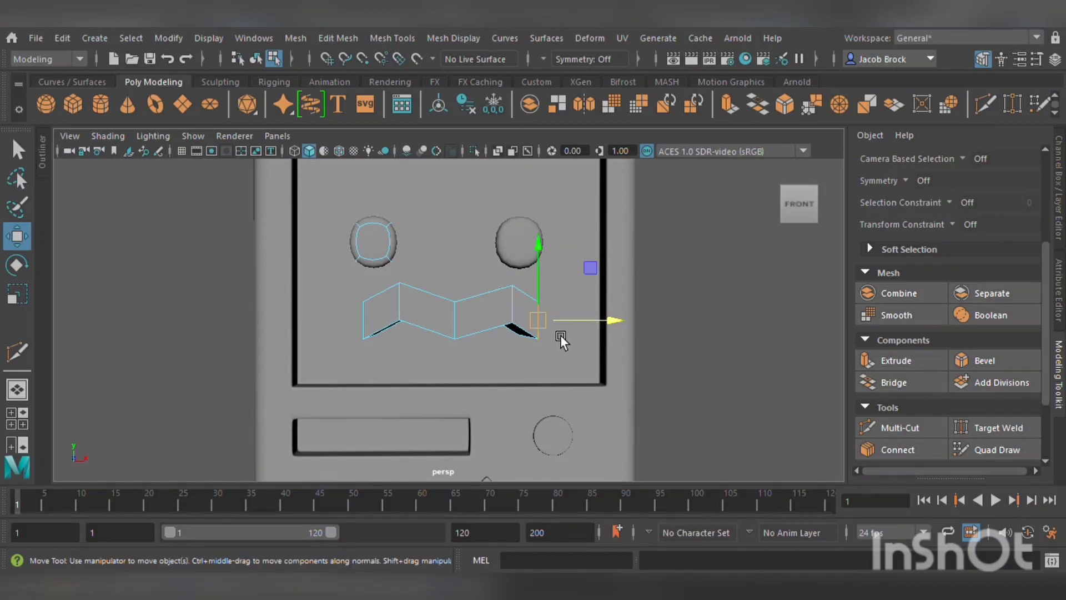
left_click_drag(553, 284, 549, 244)
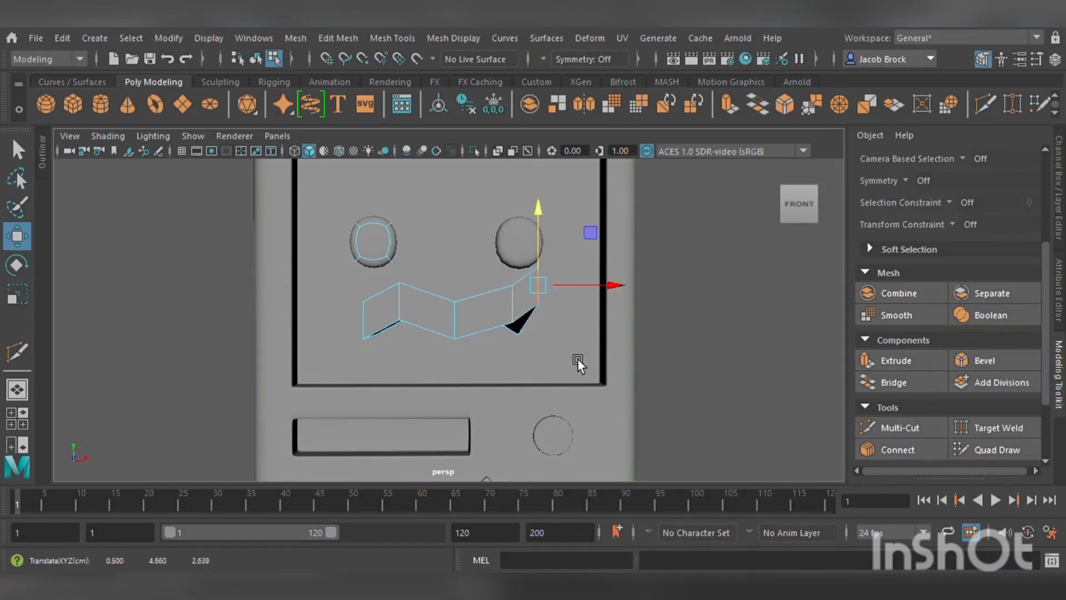
- Undo the last edge move, then raise the mouth bar's left and right end faces together along Y
left_click_drag(578, 358, 514, 381, "alt")
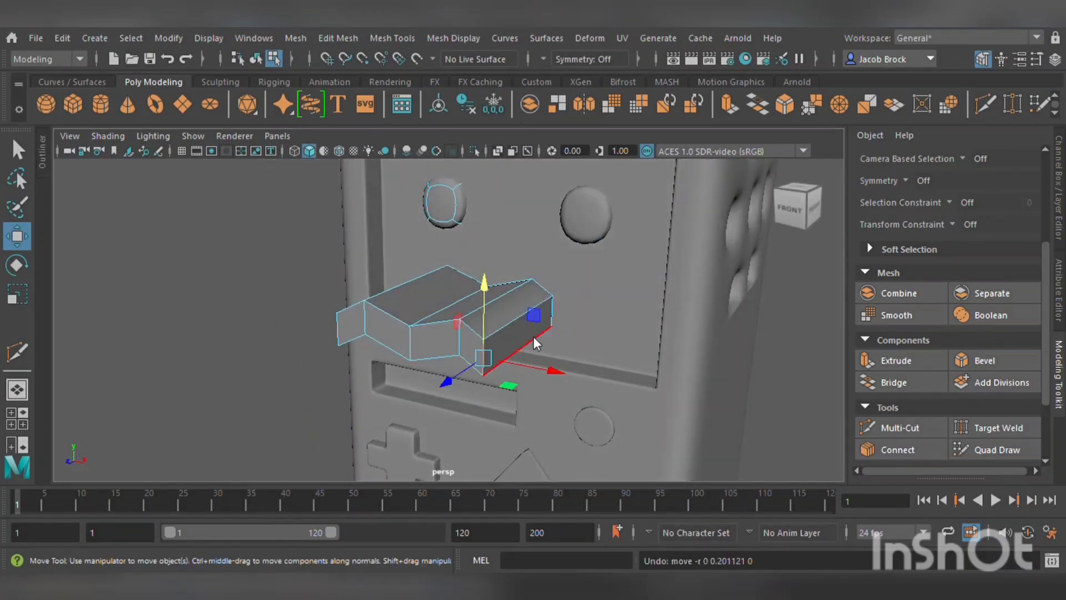
left_click(549, 323)
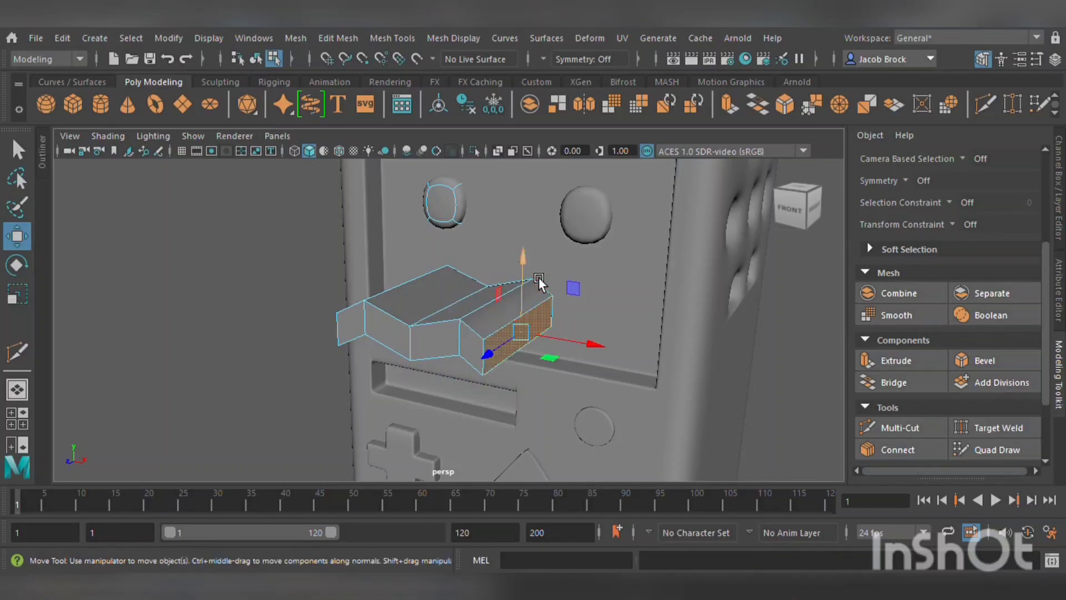
left_click_drag(508, 301, 575, 282, "alt")
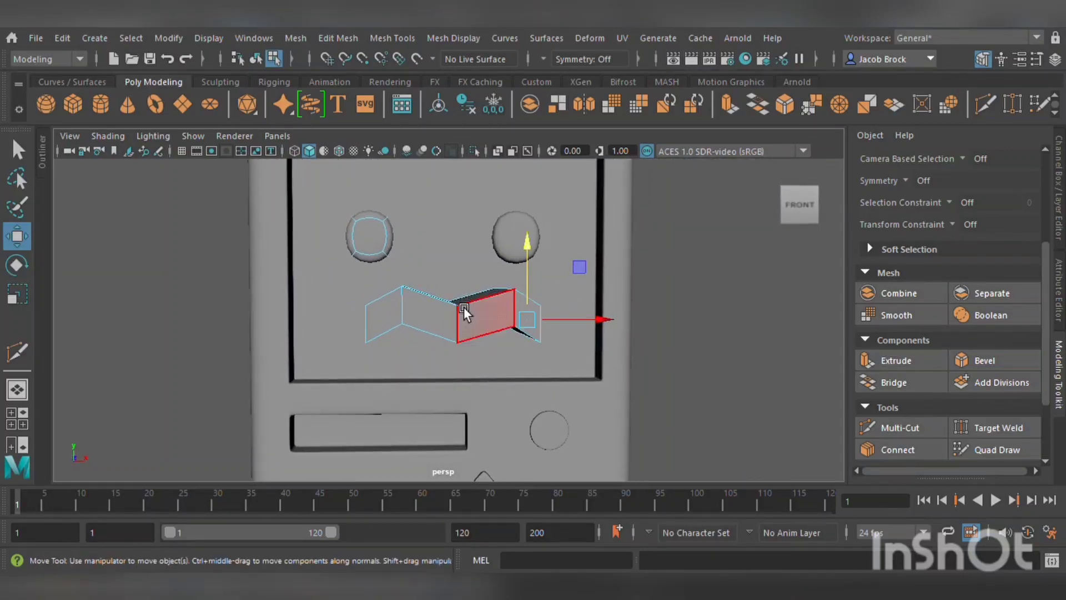
left_click_drag(578, 325, 535, 324, "alt")
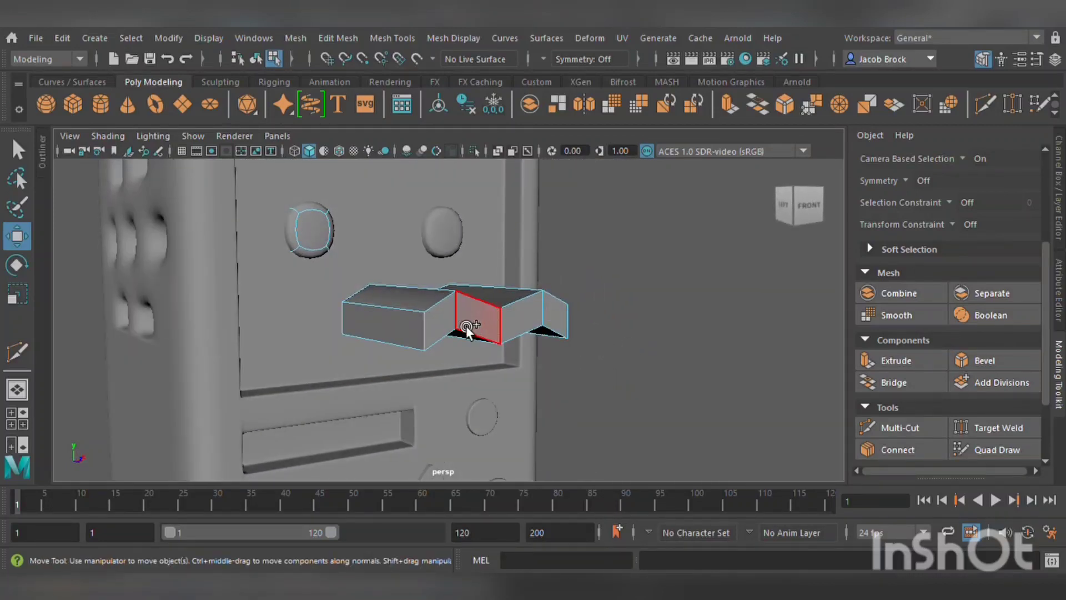
left_click(434, 331)
left_click_drag(454, 251, 460, 195)
- Rotate the mouth bar's right and left end faces so each tilts to follow the smile curve
left_click_drag(479, 251, 418, 238, "alt")
left_click(22, 265)
left_click_drag(688, 262, 575, 277, "alt")
left_click(558, 274)
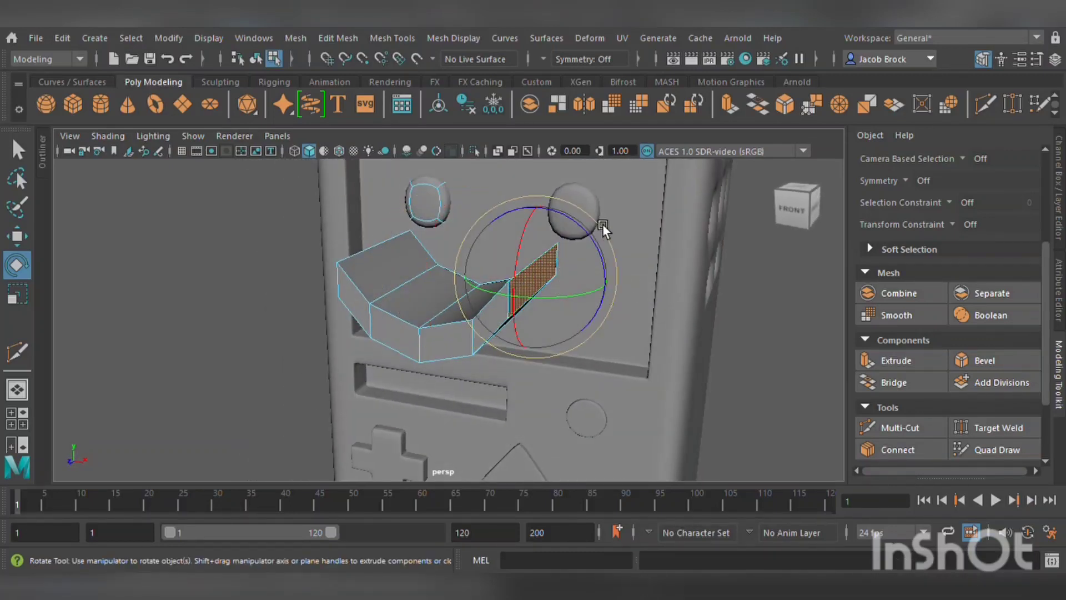
left_click_drag(598, 226, 519, 275)
left_click(372, 275)
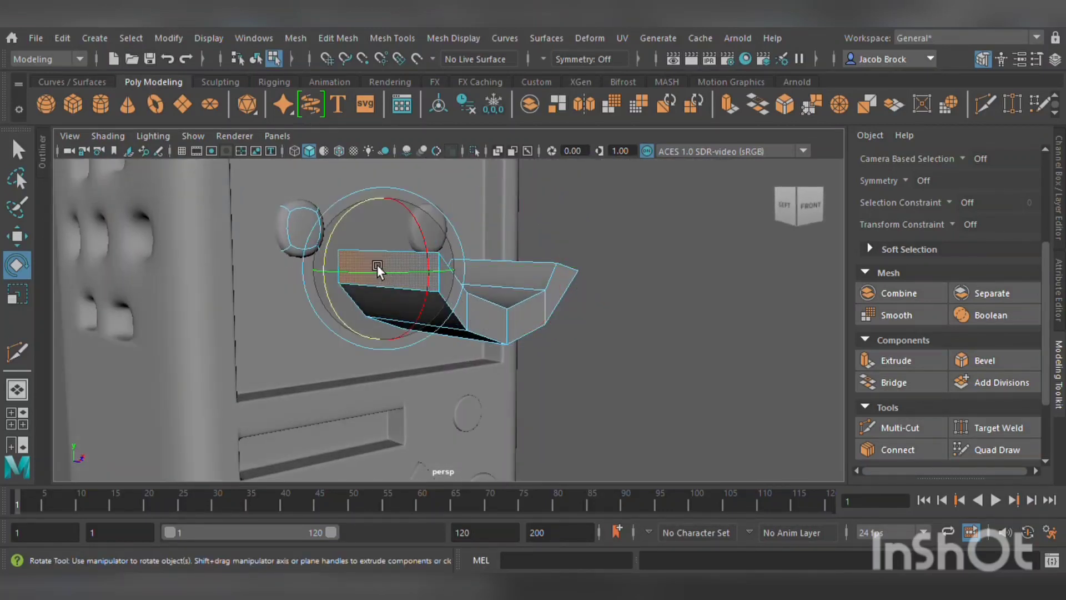
left_click_drag(342, 238, 519, 302)
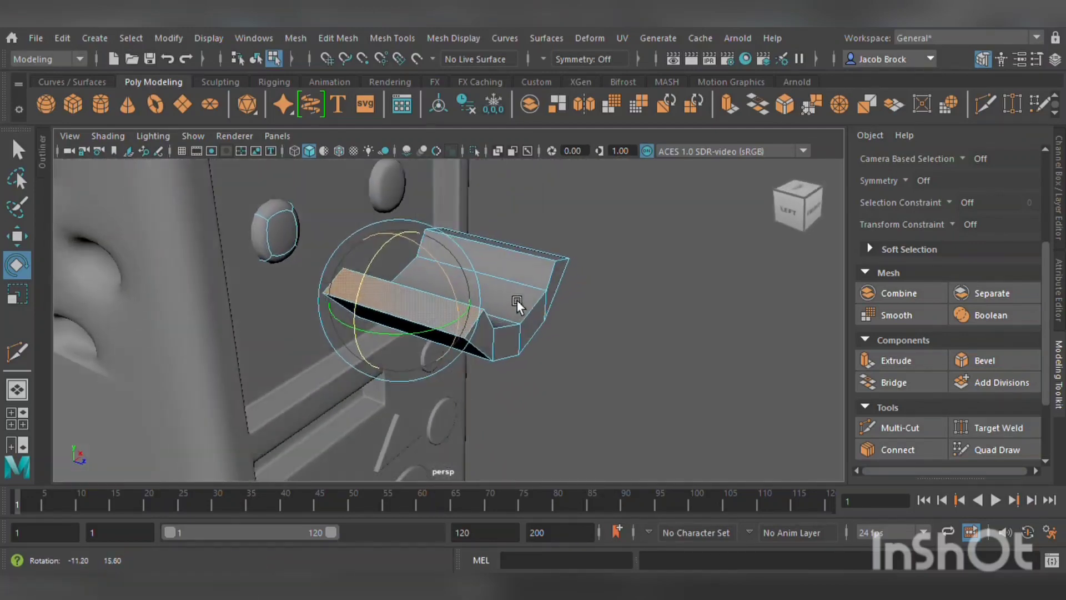
- Insert an edge loop near the mouth bar's front edge with Multi-Cut and show the mouth in smooth preview
left_click(940, 434)
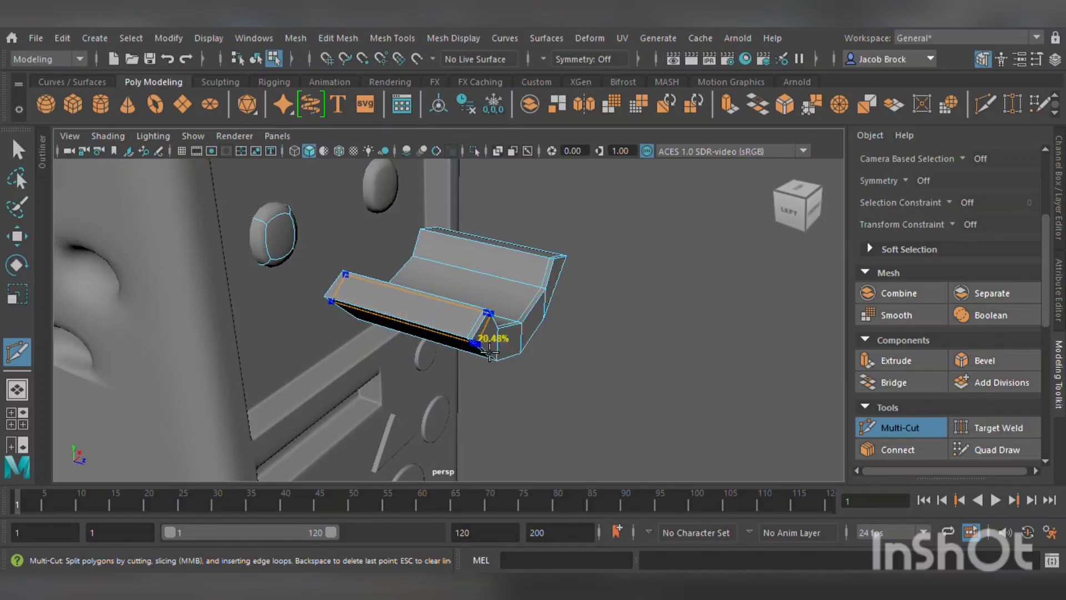
key("3")
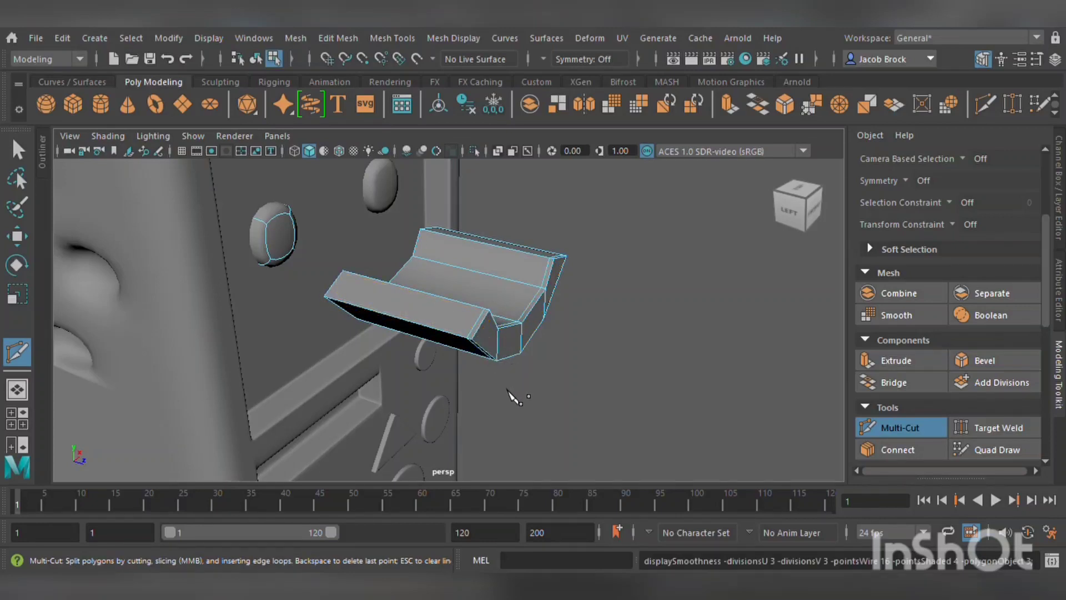
left_click_drag(537, 364, 420, 323, "alt")
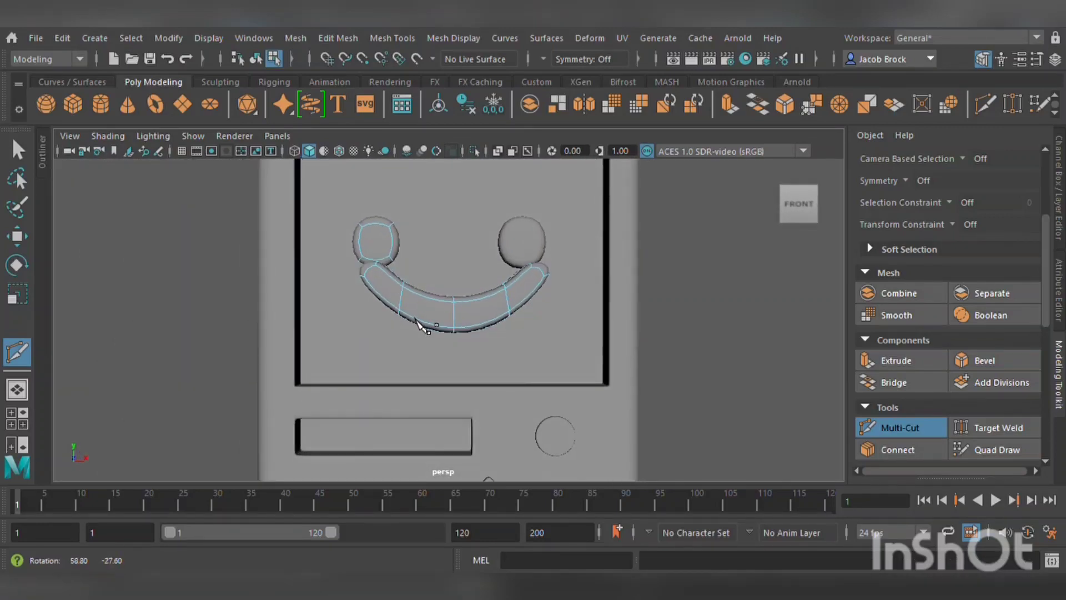
- Return to object mode, lower the mouth to about 4.324 in Y and push it into the screen at about 0.842 in Z
key("w")
scroll(477, 283, "down", 5)
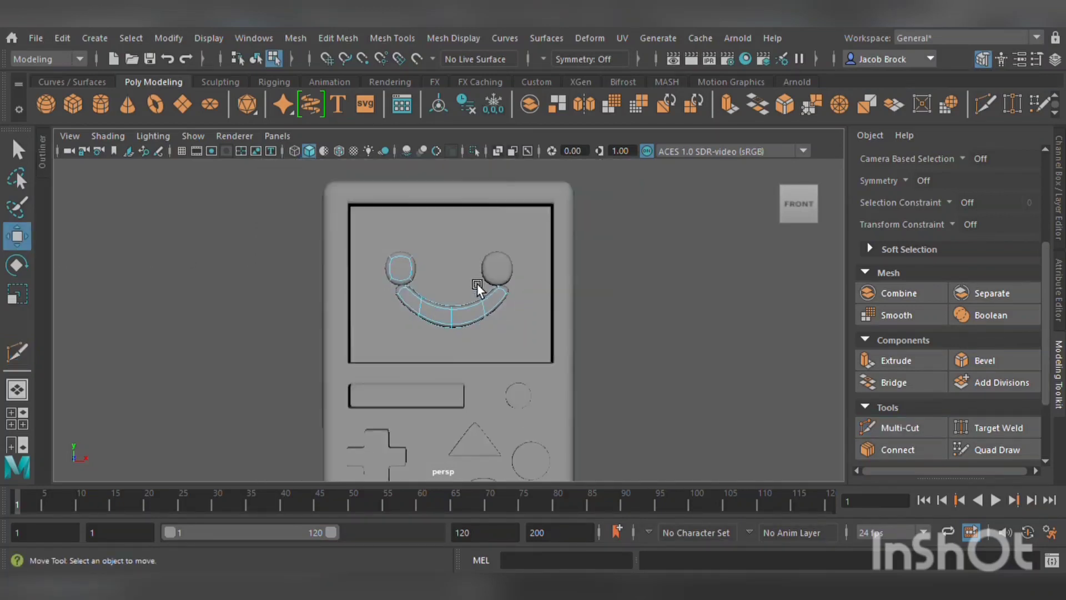
key("F8")
left_click_drag(635, 165, 642, 252, "alt")
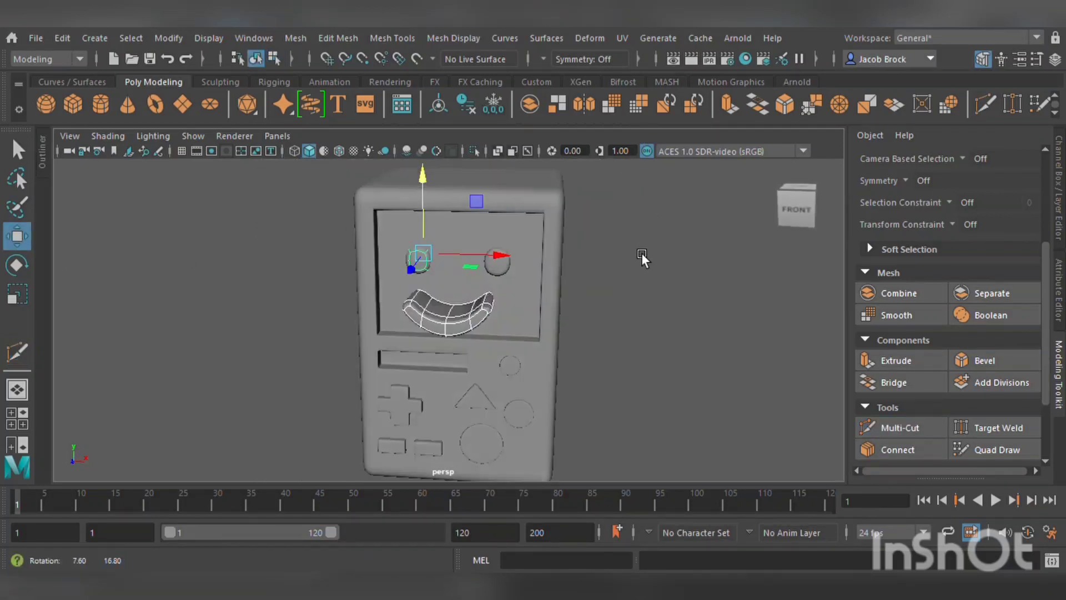
mouse_move(472, 319)
left_mouse_down()
mouse_move(459, 339)
mouse_move(469, 312)
left_mouse_up()
left_click_drag(476, 235, 471, 247)
left_click(633, 289)
left_click_drag(635, 321, 741, 361, "alt")
left_click(437, 304)
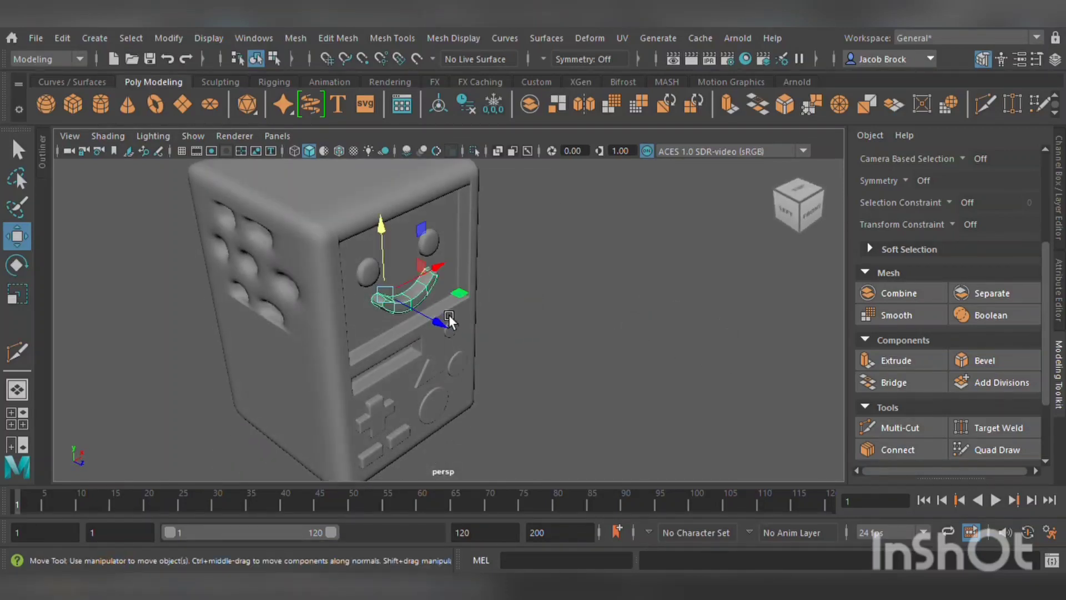
left_click_drag(449, 314, 439, 321)
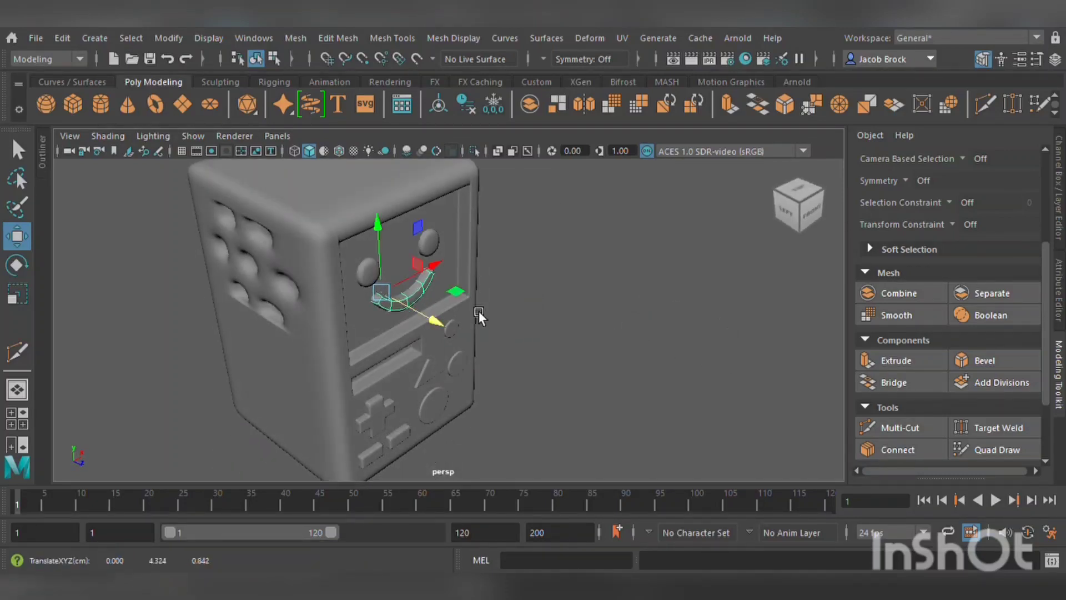
- Scale the mouth down along Y to make the smile thinner
left_click(622, 336)
left_click_drag(622, 336, 541, 321, "alt")
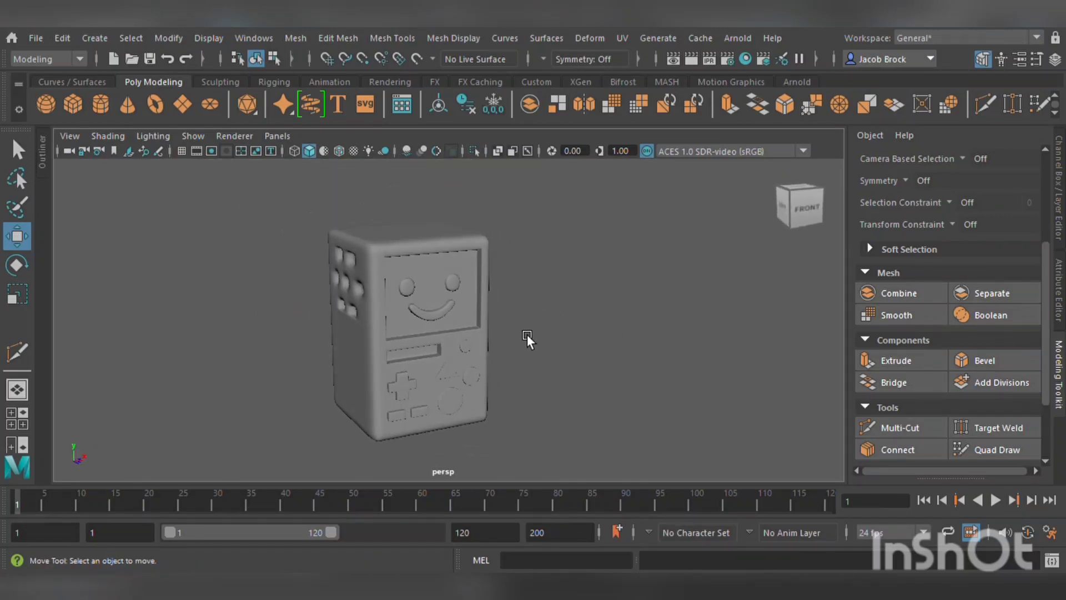
scroll(433, 332, "up", 6)
left_click(426, 309)
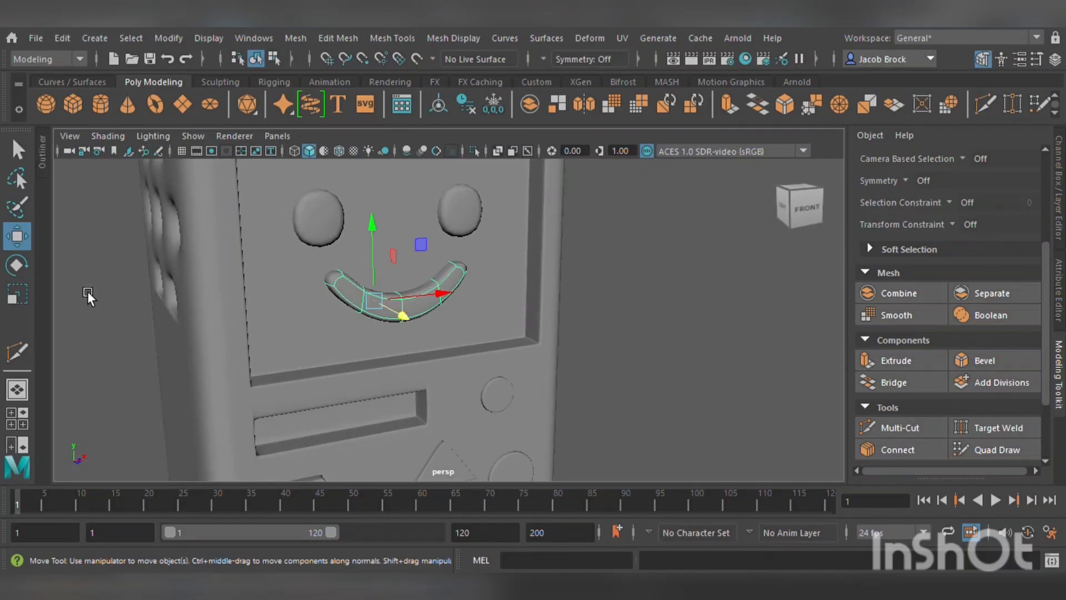
left_click(17, 293)
left_click_drag(395, 236, 337, 274)
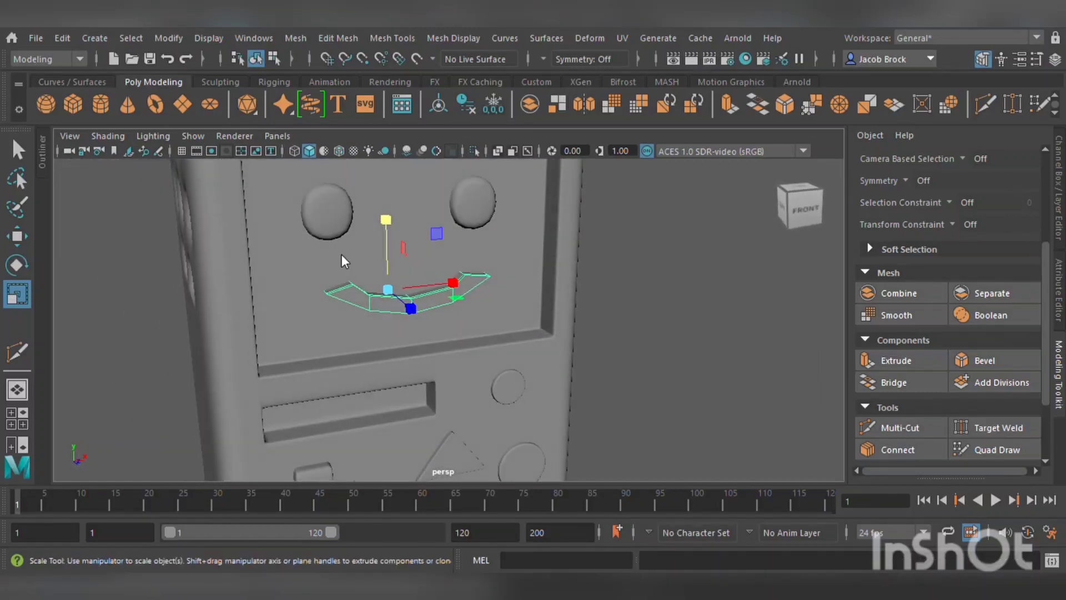
right_click_drag(339, 217, 339, 254)
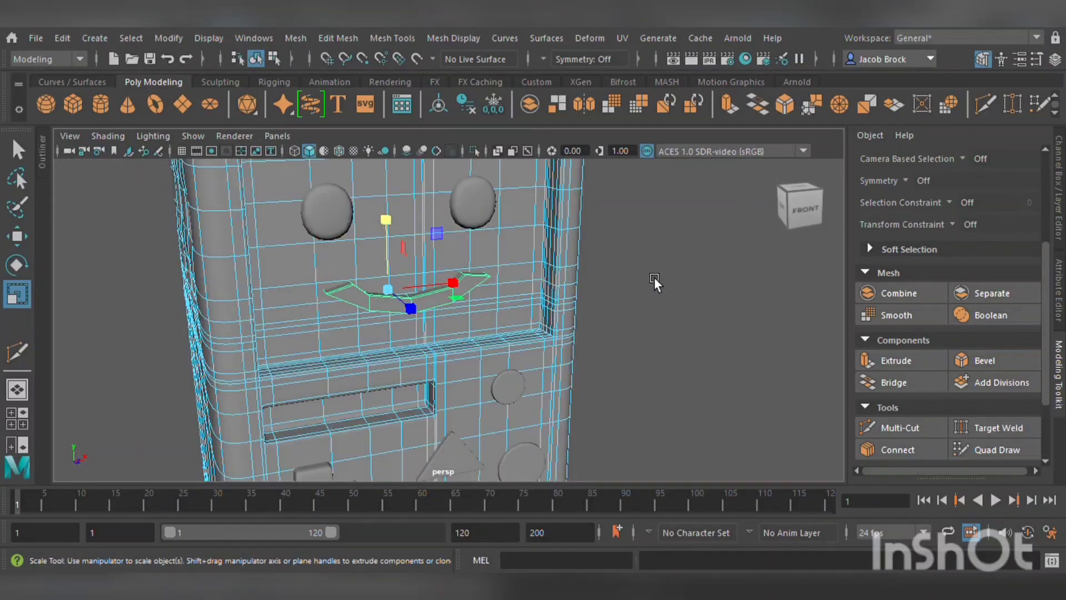
left_click(654, 278)
left_click(469, 288)
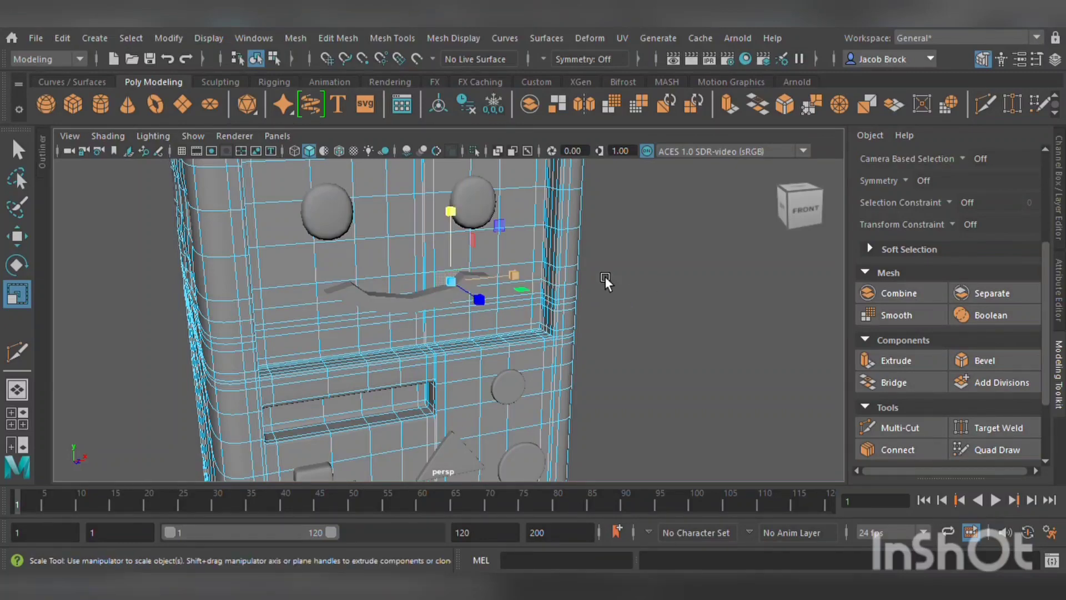
key("F8")
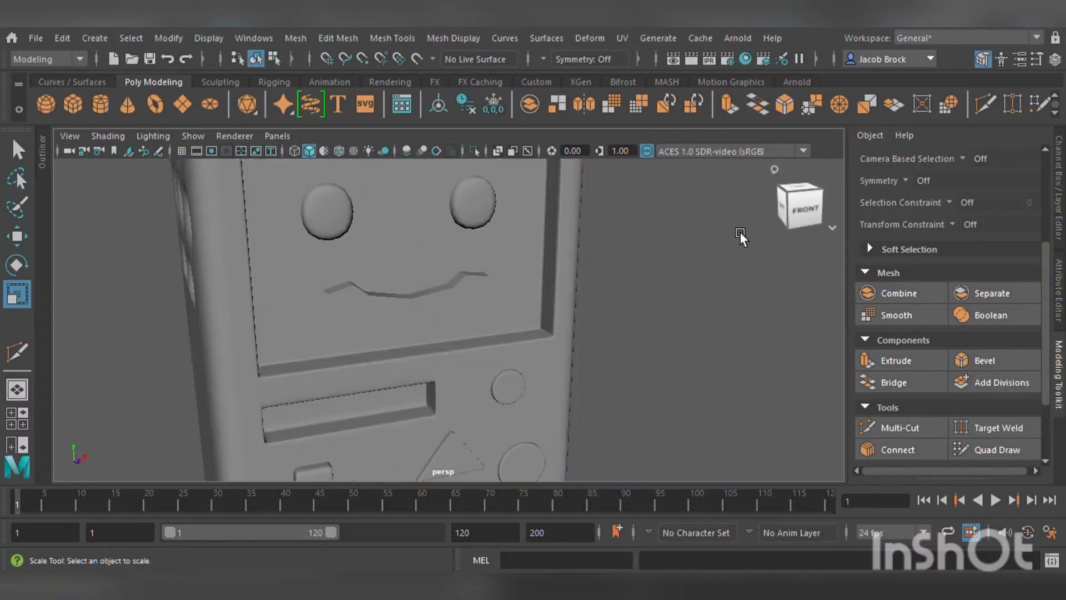
- Show the mouth in smooth preview again and scale it narrower along X
left_click(462, 278)
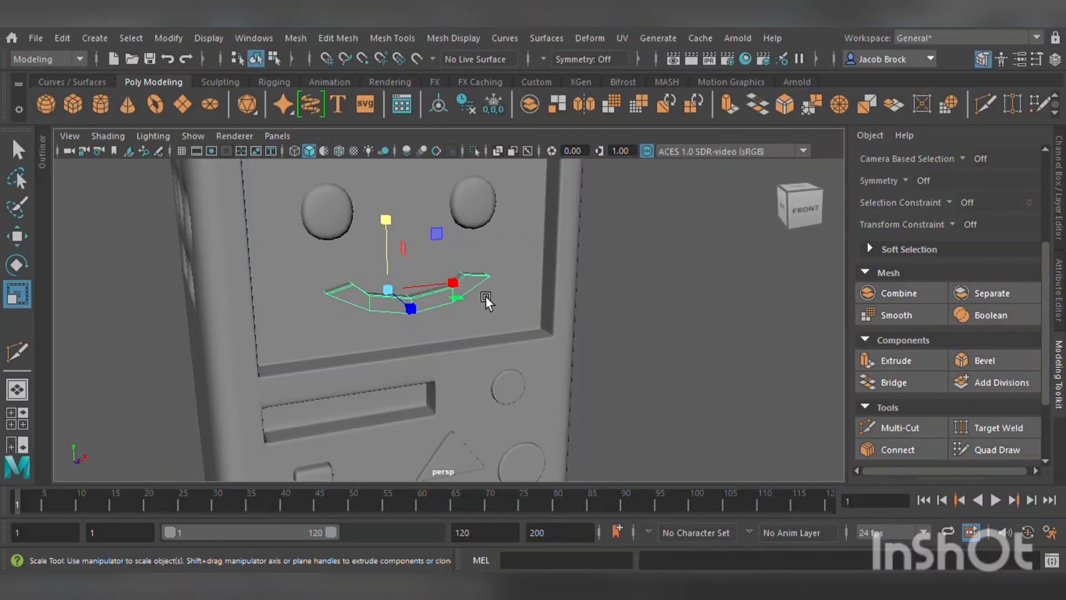
key("3")
left_click_drag(469, 285, 446, 284)
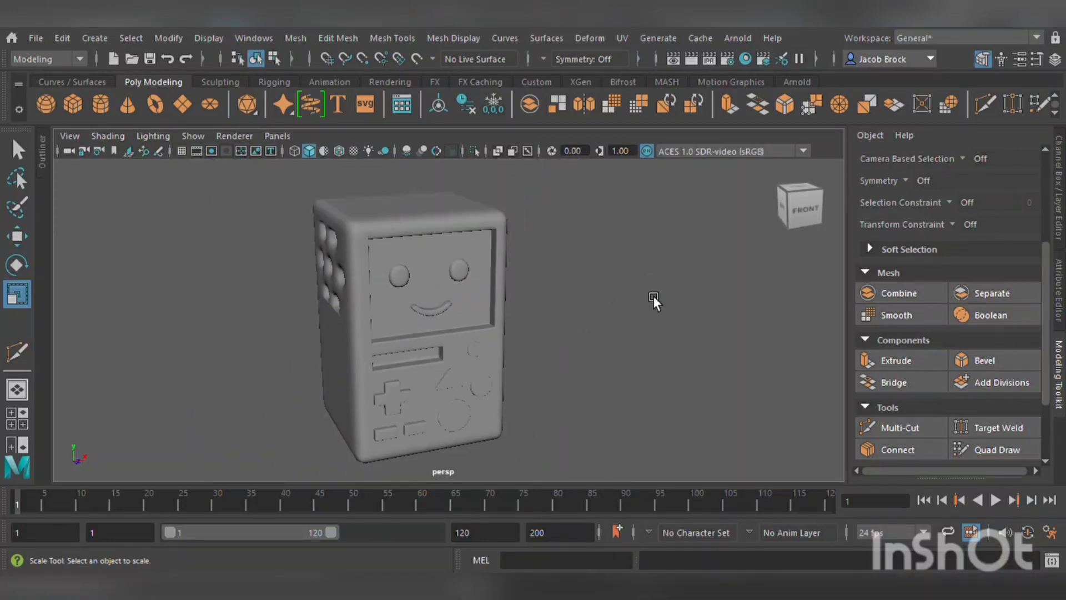
- Raise the mouth to about 4.478 in Y, closer to the eyes
left_click_drag(653, 296, 628, 328, "alt")
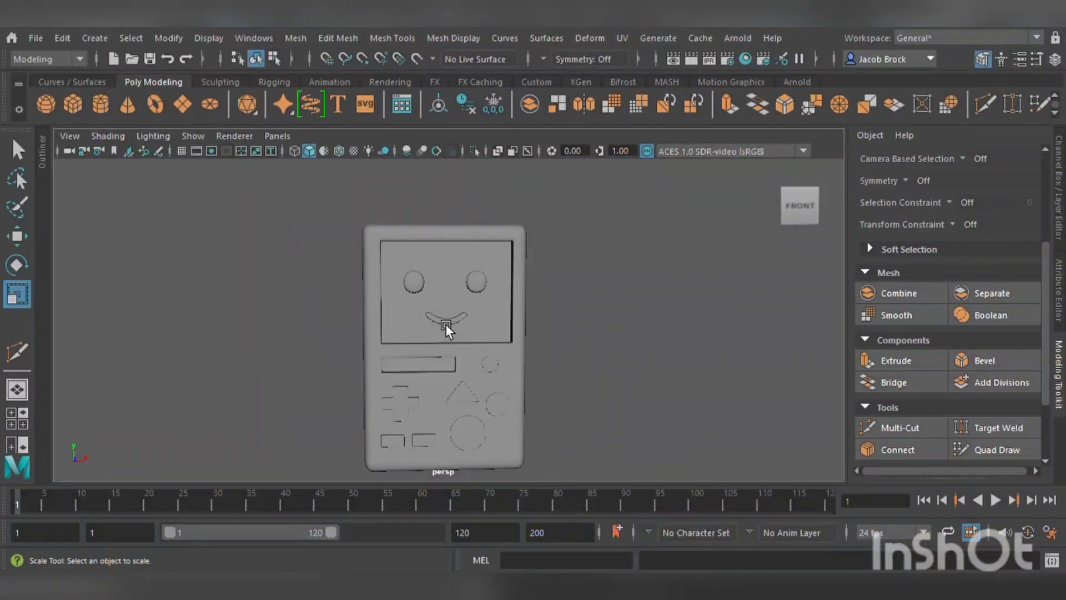
left_click(446, 324)
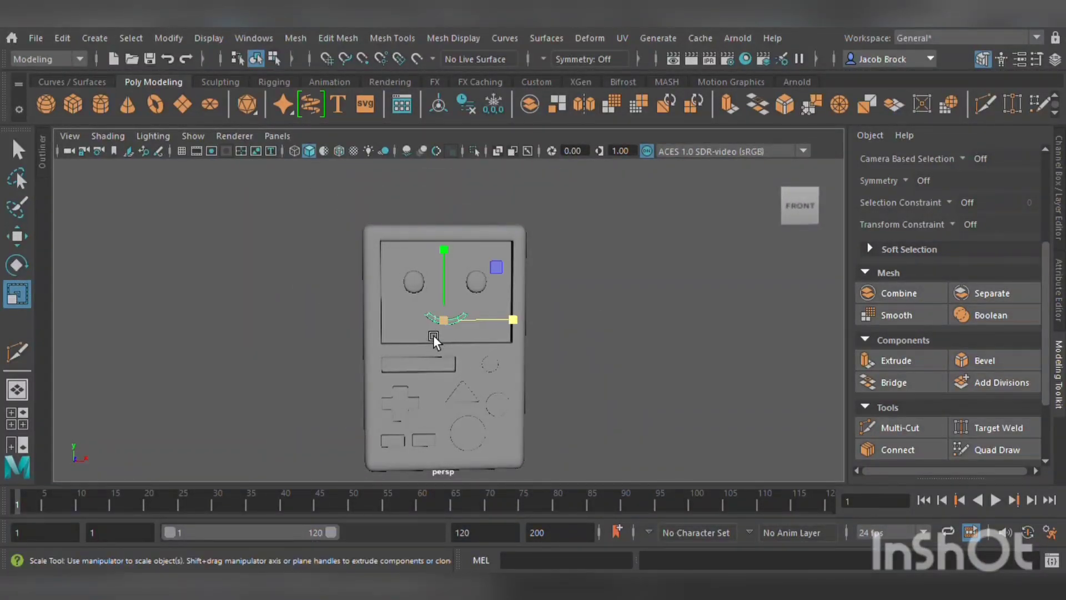
left_click(17, 237)
left_click_drag(446, 260, 458, 251)
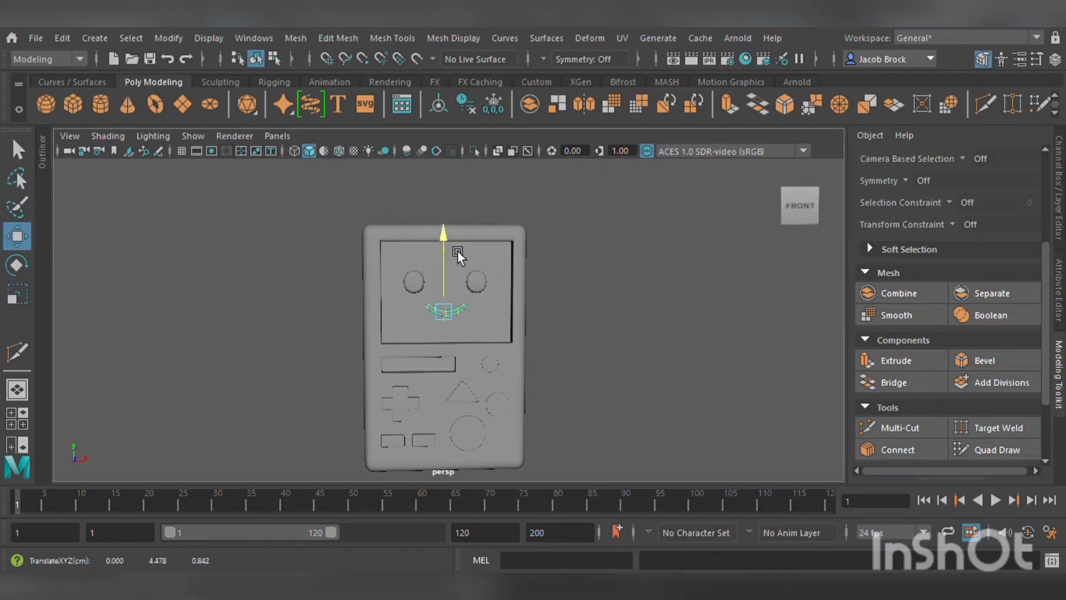
left_click(644, 282)
scroll(644, 300, "down", 5)
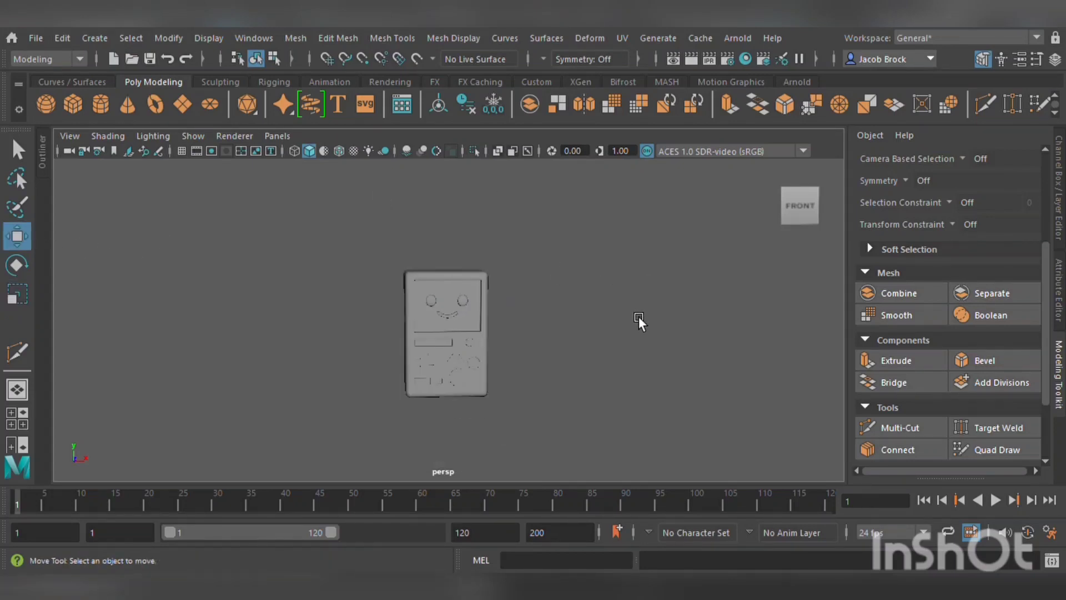
left_click_drag(639, 317, 609, 338, "alt")
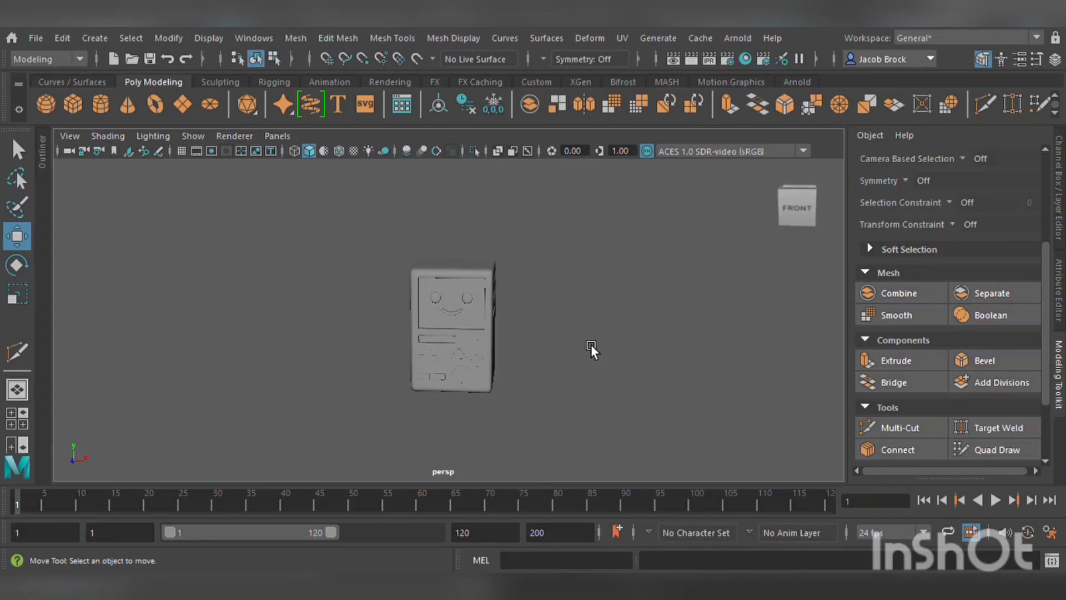
- Create a polygon cylinder beneath the body, scale it down uniformly and stretch it along Y into a slim limb
left_click(101, 105)
scroll(498, 344, "down", 3)
scroll(498, 345, "up", 3)
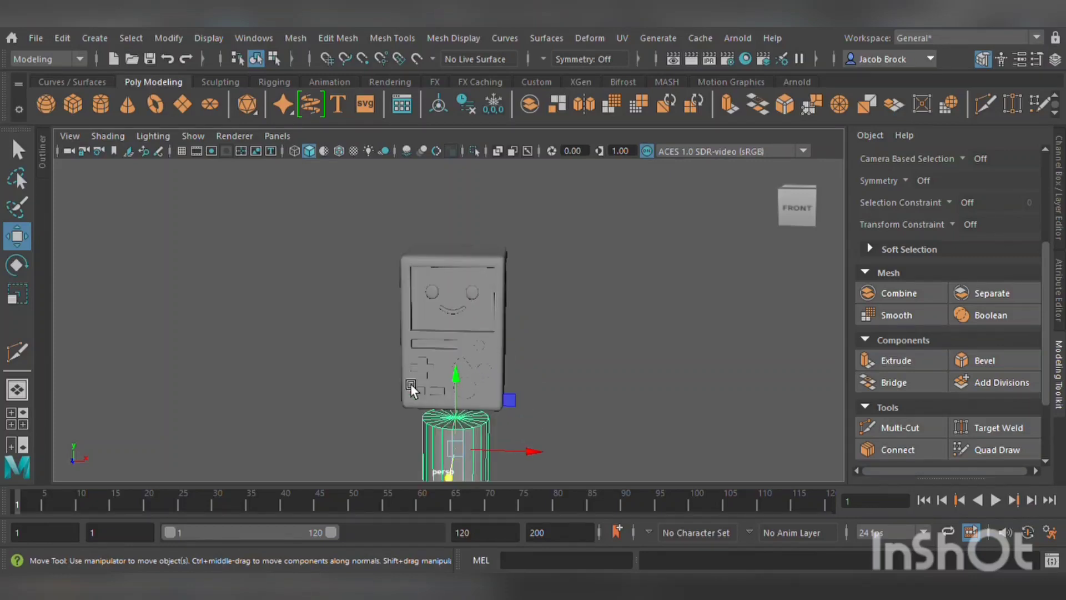
left_click(20, 295)
left_click_drag(461, 451, 428, 446)
left_click_drag(460, 411, 482, 293)
- Insert a horizontal edge loop around the cylinder near its bottom end with Multi-Cut
middle_click_drag(516, 382, 511, 274, "alt")
left_click_drag(499, 344, 521, 365, "alt")
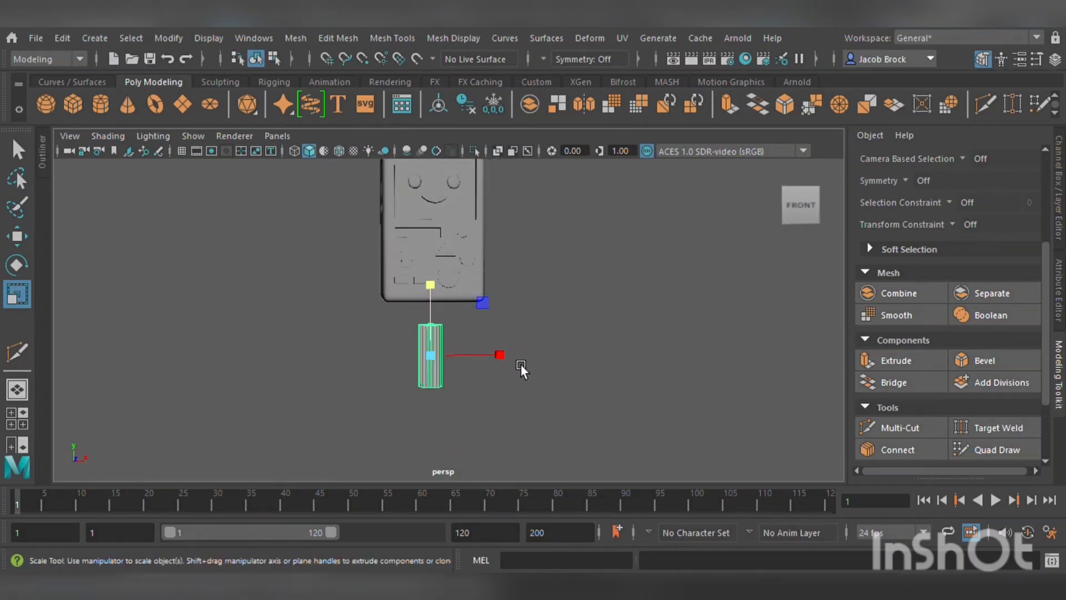
scroll(520, 383, "up", 6)
middle_click_drag(522, 409, 548, 272, "alt")
scroll(524, 337, "up", 3)
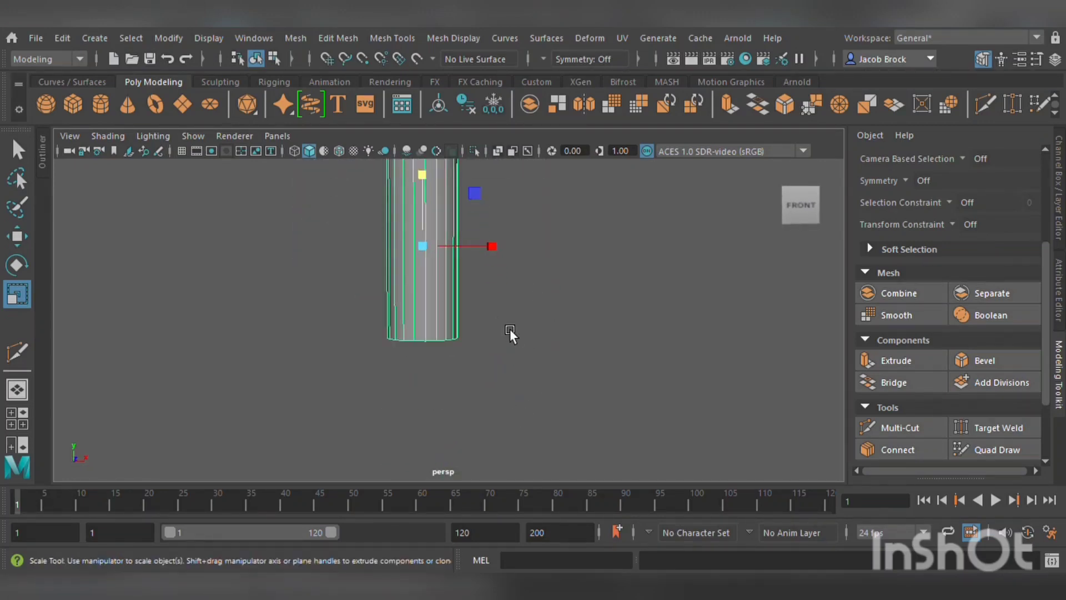
mouse_move(510, 329)
left_mouse_down("alt")
mouse_move(501, 346)
mouse_move(508, 340)
left_mouse_up("alt")
left_click(912, 433)
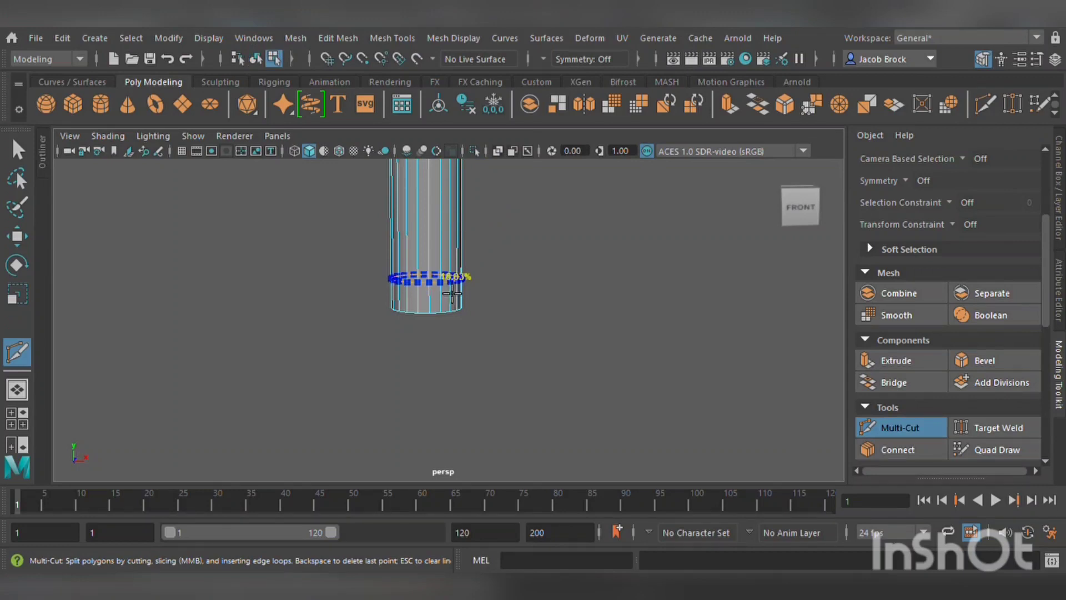
left_click(454, 281, "ctrl")
- Select the front faces of the cylinder's bottom band and extrude them forward to form a foot
left_click(22, 247)
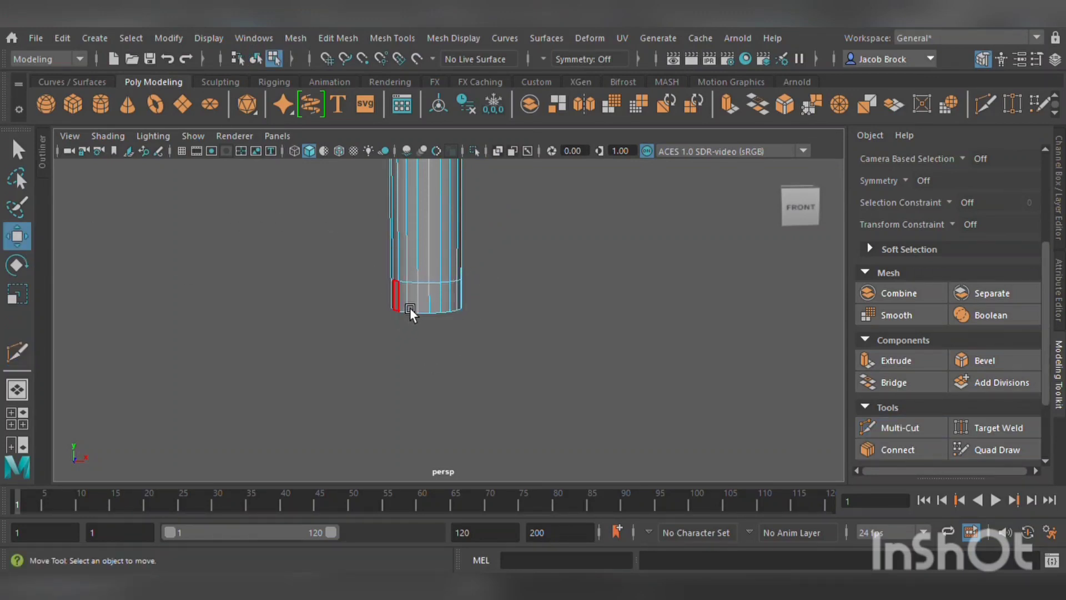
left_click_drag(410, 308, 421, 307)
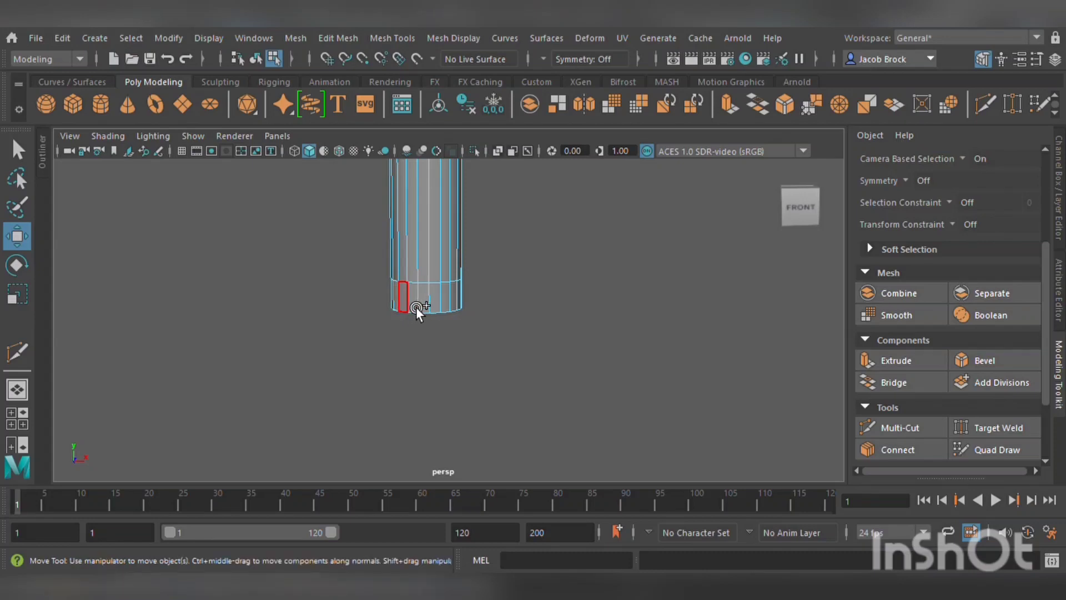
left_click(462, 306)
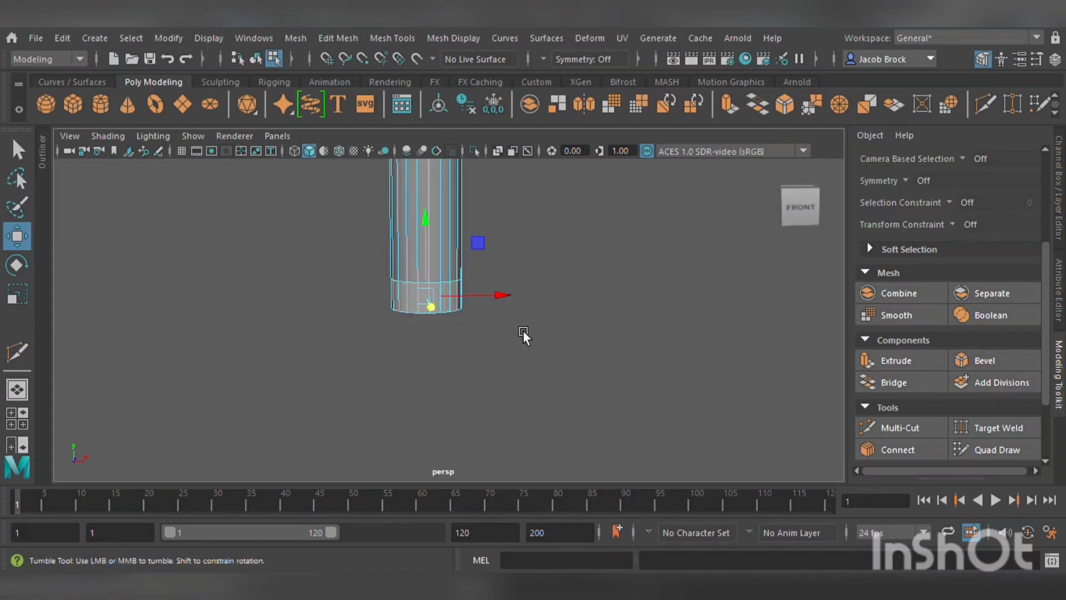
left_click_drag(523, 331, 462, 285, "alt")
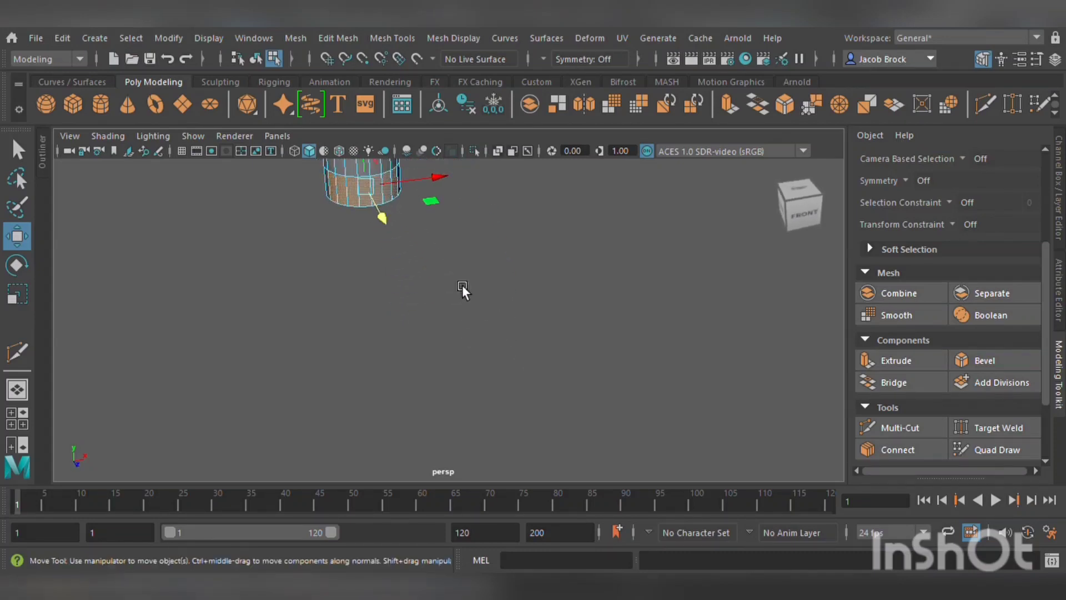
left_click(896, 361)
left_click_drag(306, 212, 236, 264)
- Scale the extruded foot faces narrower along X to about the leg's width and return to the unsmoothed display
left_click(17, 294)
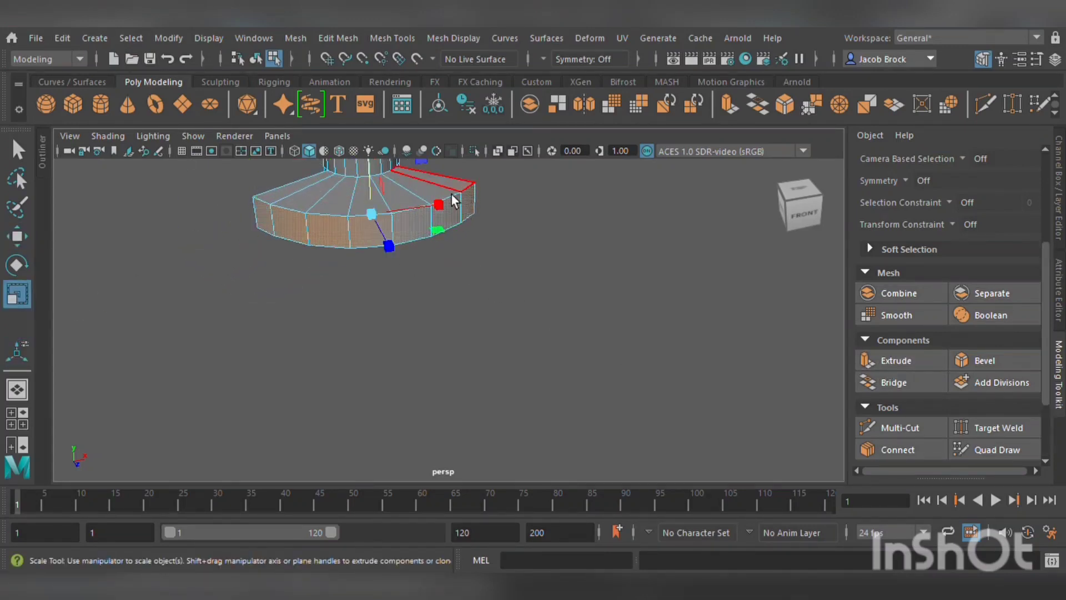
left_click_drag(440, 204, 673, 224)
scroll(461, 311, "up", 3)
middle_click_drag(461, 312, 578, 345, "alt")
key("1")
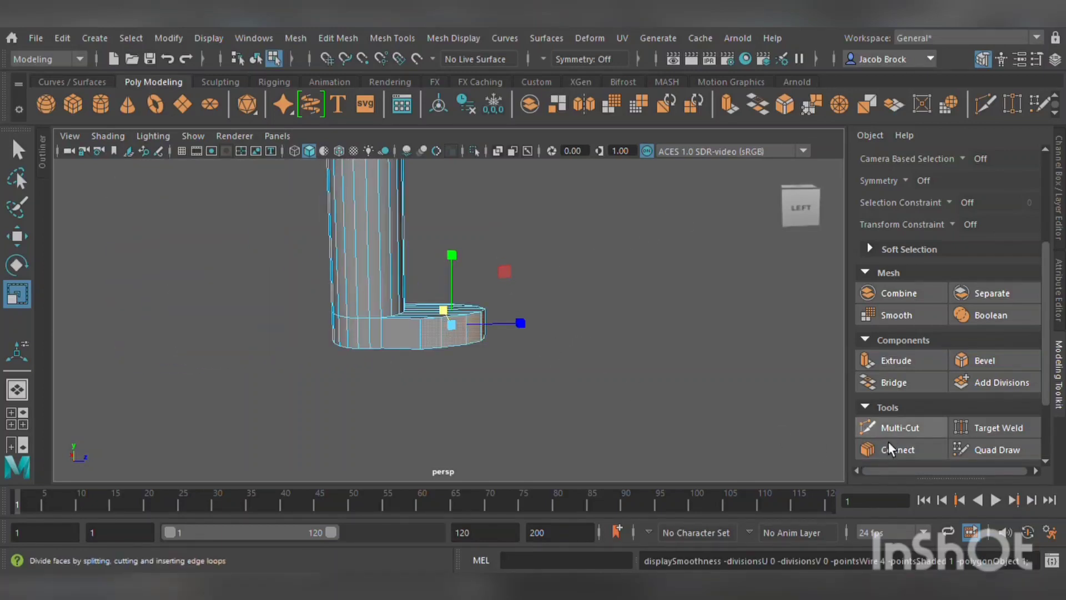
- Insert a horizontal edge loop around the leg just above the foot with Multi-Cut and check it in smooth preview
left_click(897, 428)
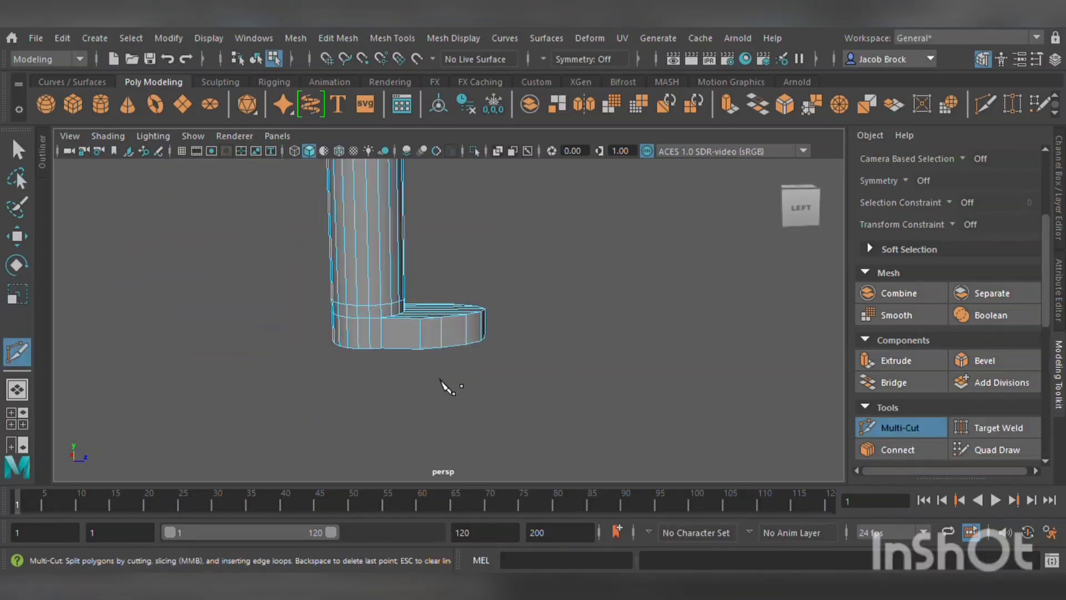
key("3")
left_click_drag(445, 388, 302, 398, "alt")
key("1")
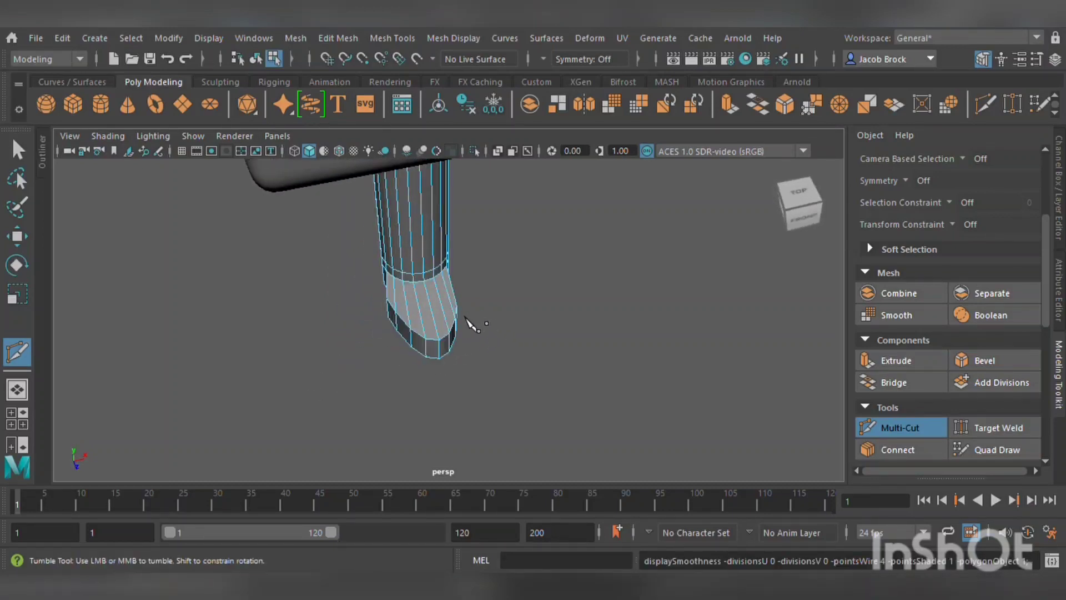
- Select the faces around the toe, scale them flatter along Z, and preview the foot smoothed
left_click(22, 239)
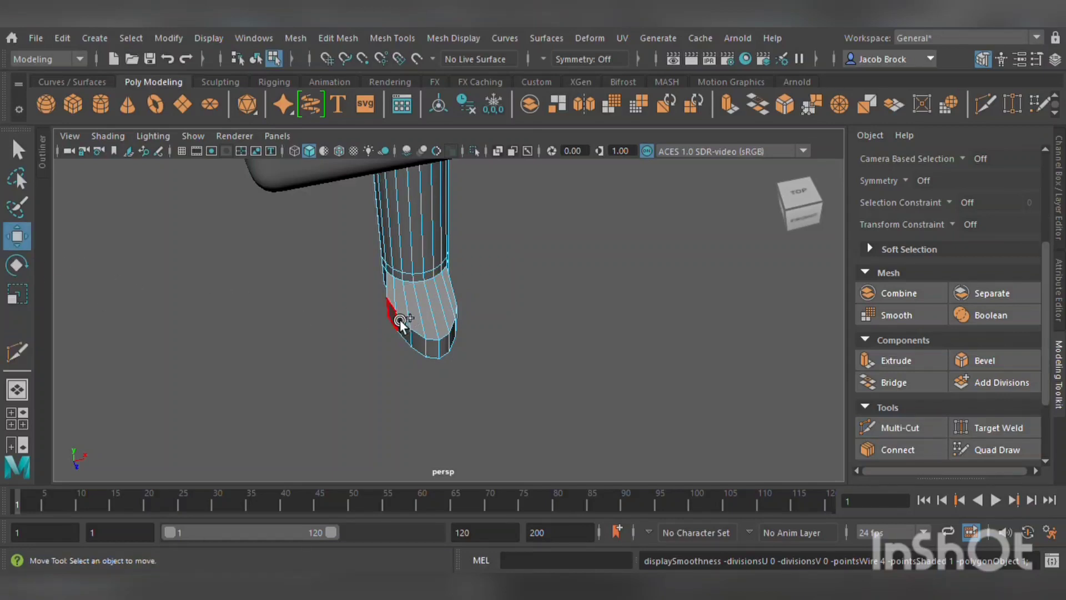
mouse_move(400, 319)
left_mouse_down()
mouse_move(425, 344)
mouse_move(468, 341)
left_mouse_up()
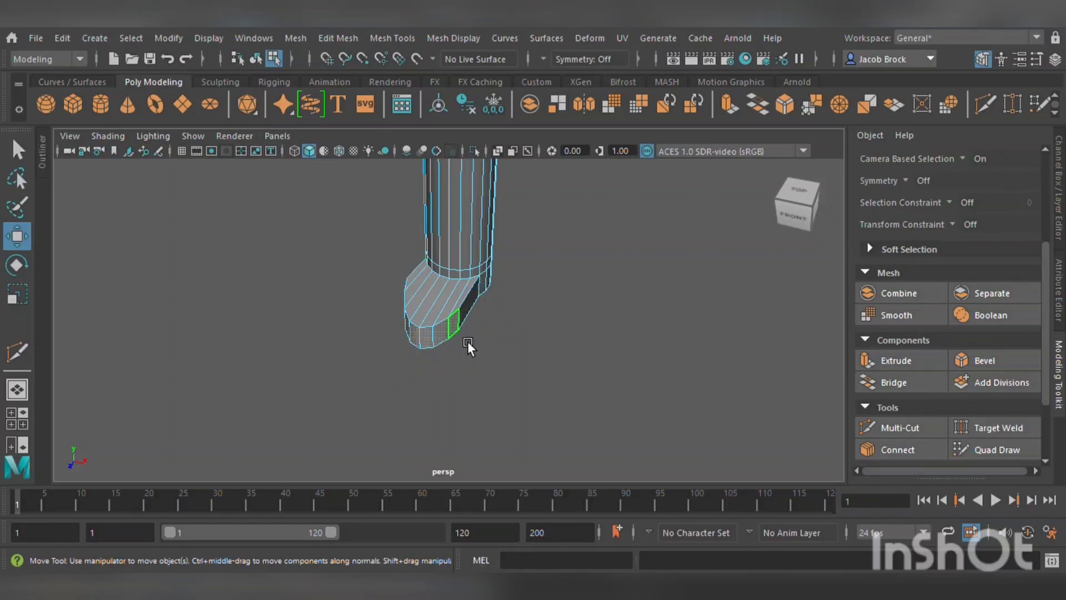
left_click(22, 299)
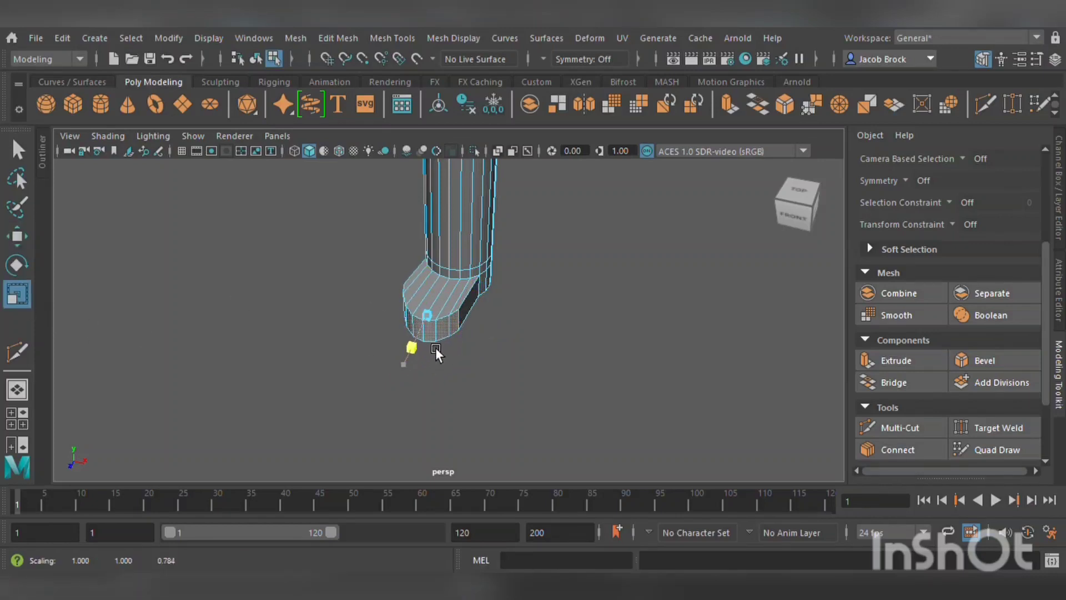
key("3")
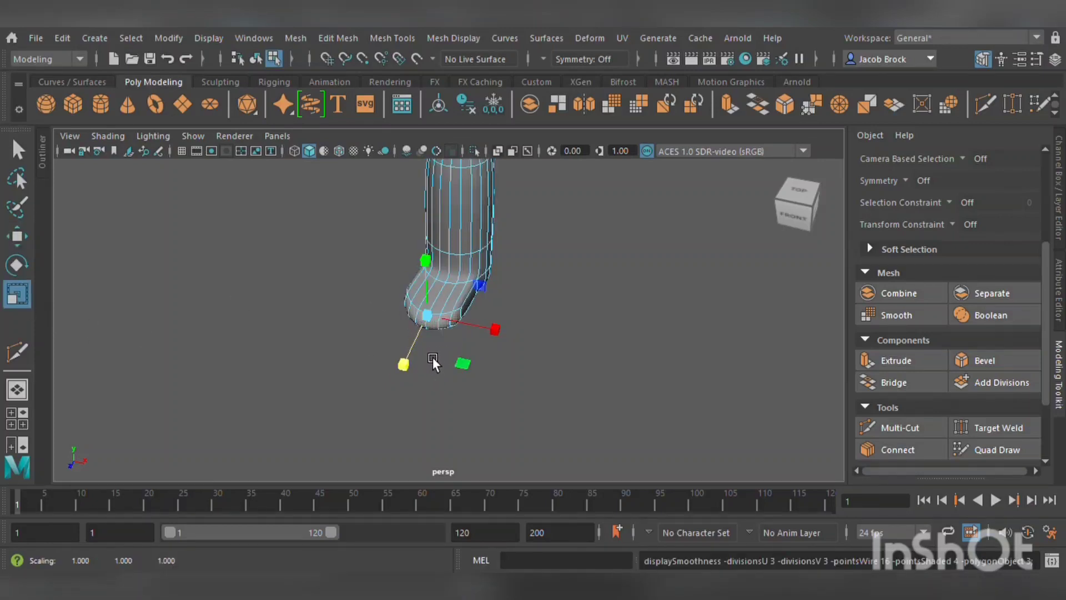
left_click_drag(432, 358, 601, 311, "alt")
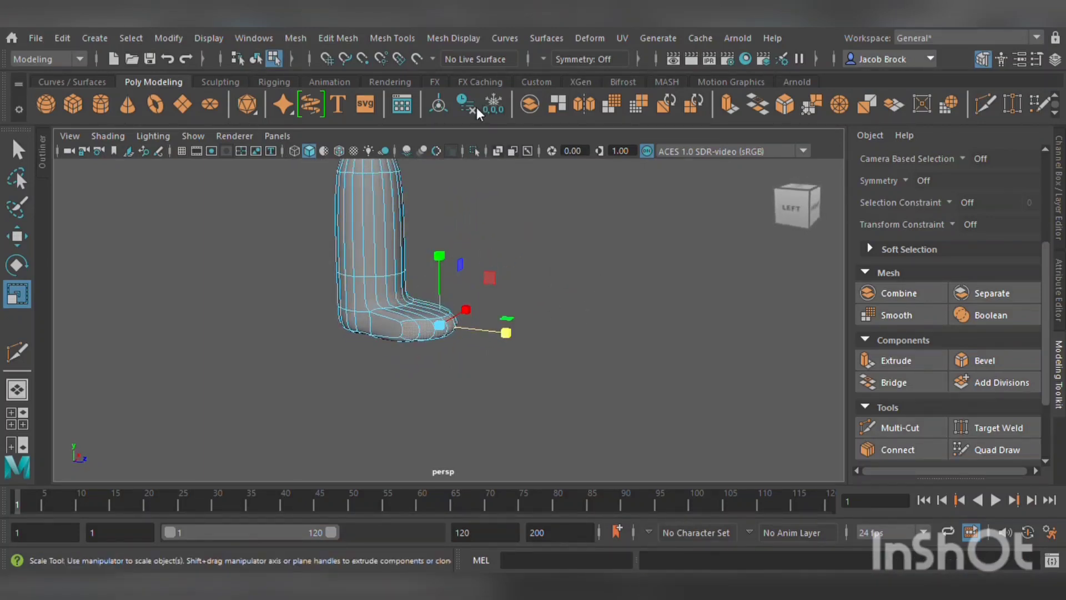
- Select the edge loop where the foot's top meets the leg, raise it along Y, and show the leg smoothed
left_click(377, 319)
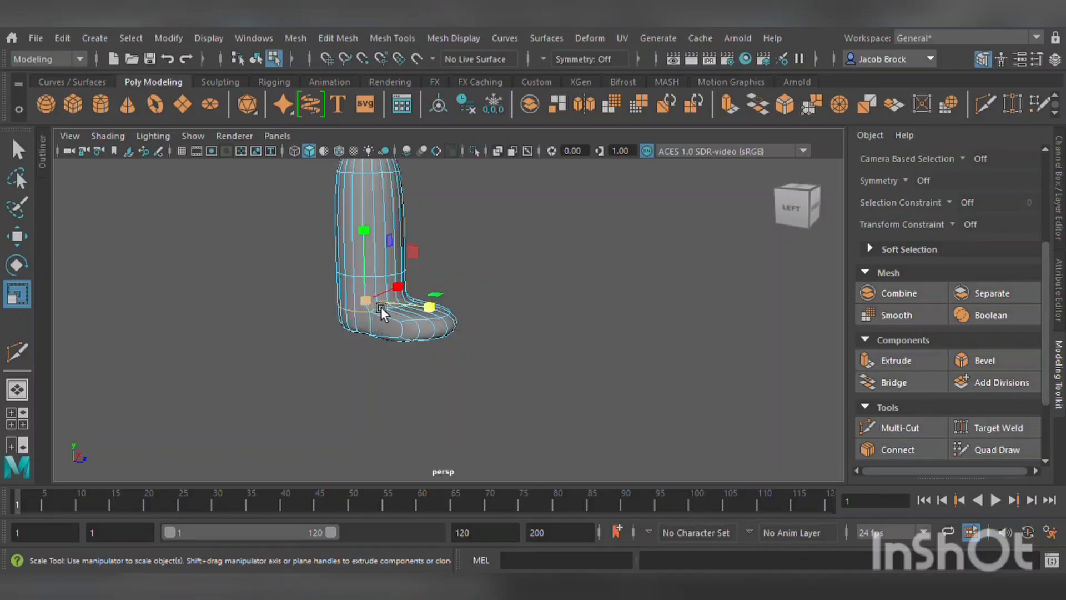
key("1")
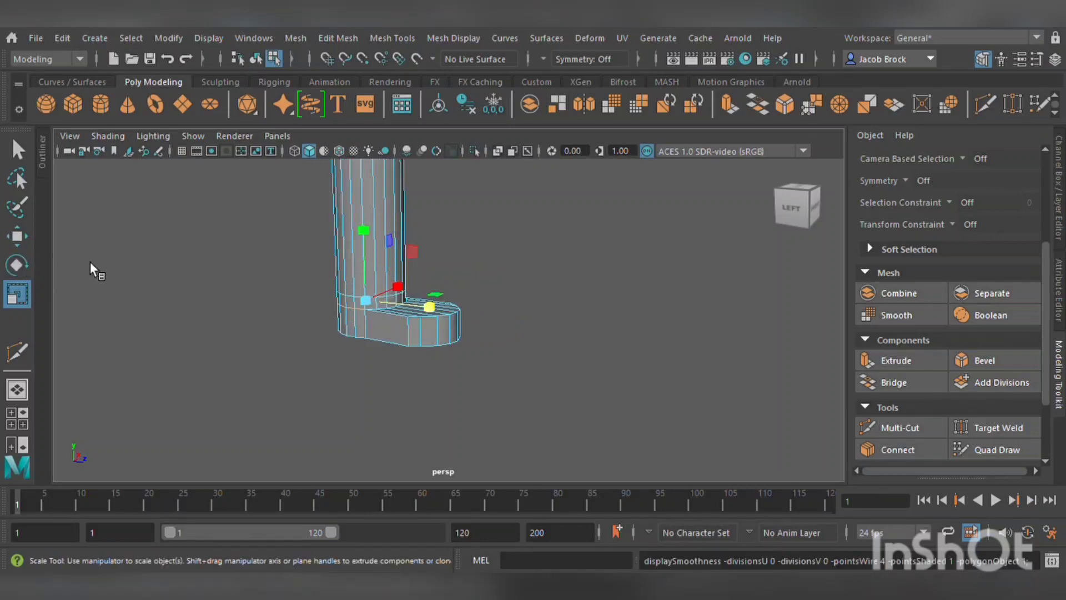
scroll(295, 304, "up", 8)
left_click_drag(315, 319, 328, 337, "alt")
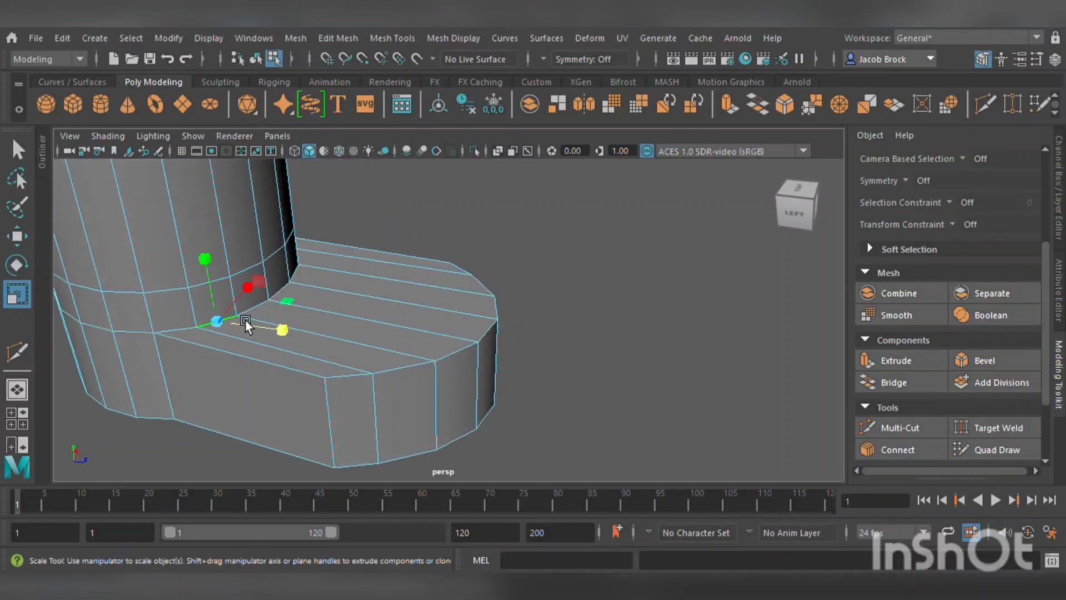
double_click(245, 318)
left_click(17, 237)
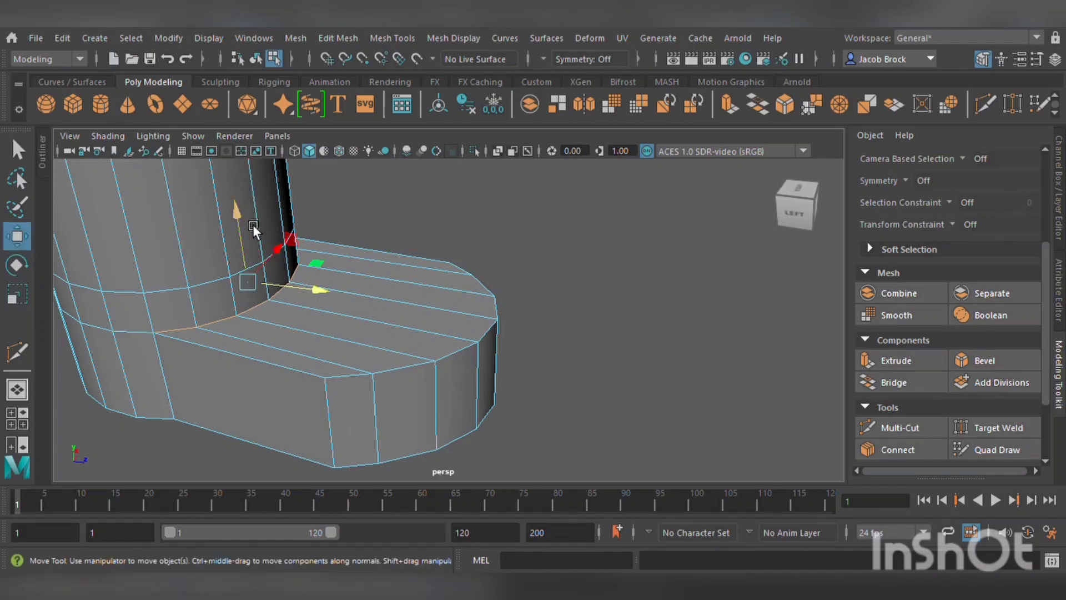
left_click_drag(252, 224, 260, 199)
left_click(261, 197)
key("3")
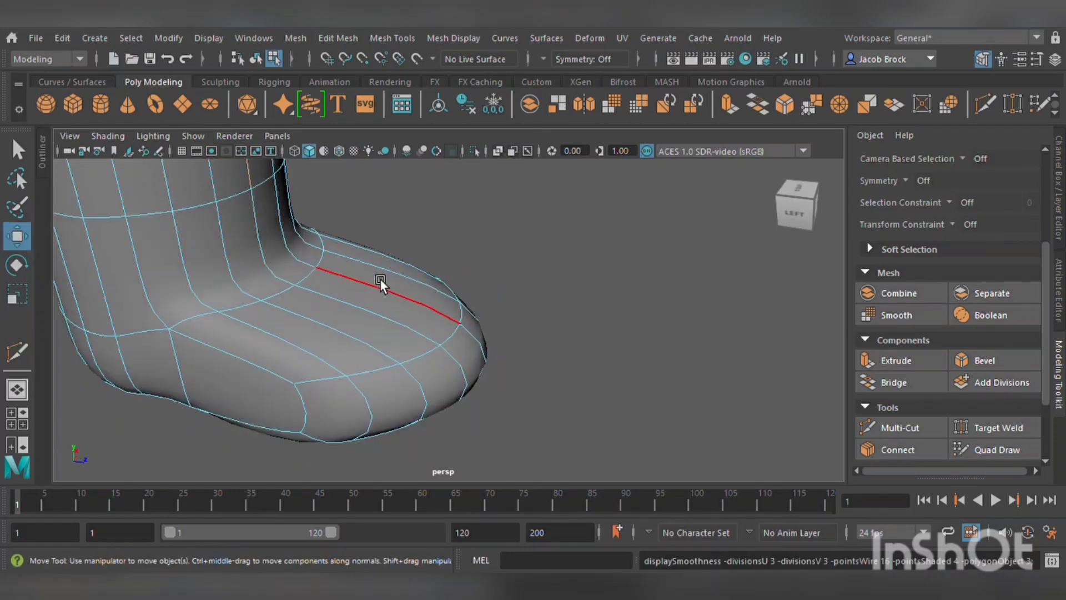
- Return to object mode with the whole leg selected, ready for scaling
scroll(411, 288, "down", 15)
left_click_drag(535, 300, 482, 281, "alt")
left_click(29, 300)
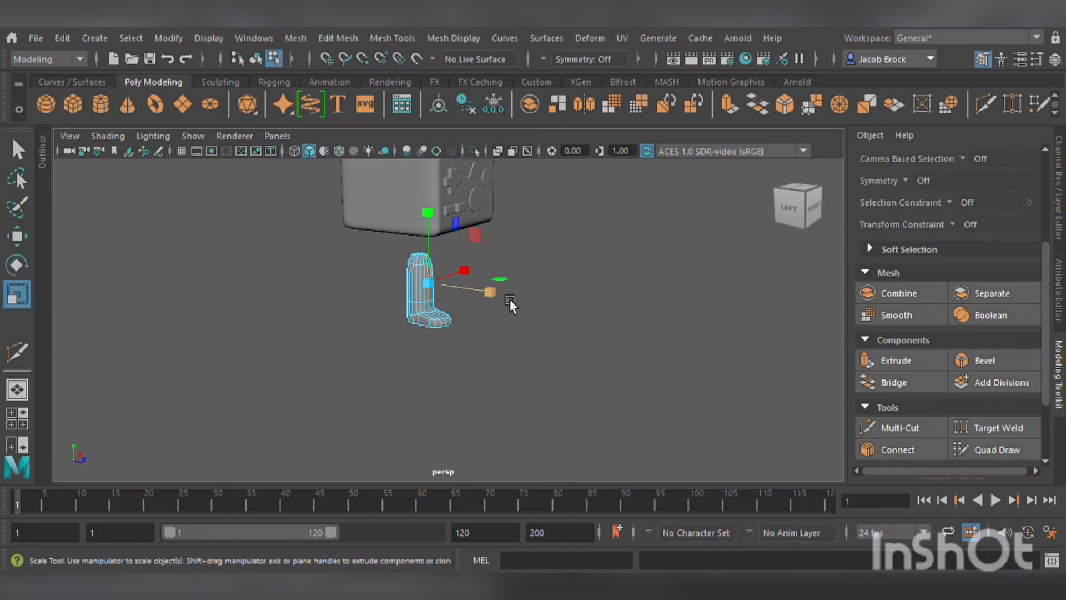
key("F8")
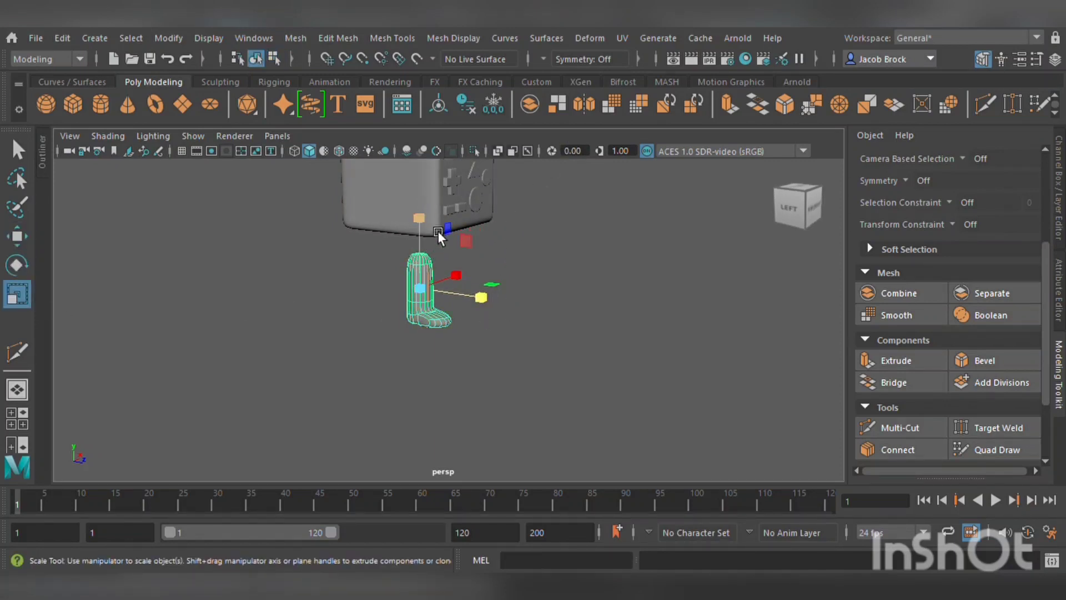
- Stretch the leg vertically so it reaches up to the underside of the body
left_click(537, 239)
left_click(432, 301)
left_click_drag(438, 248, 438, 216)
left_click_drag(556, 279, 555, 333, "alt")
left_click(575, 247)
left_click(428, 393)
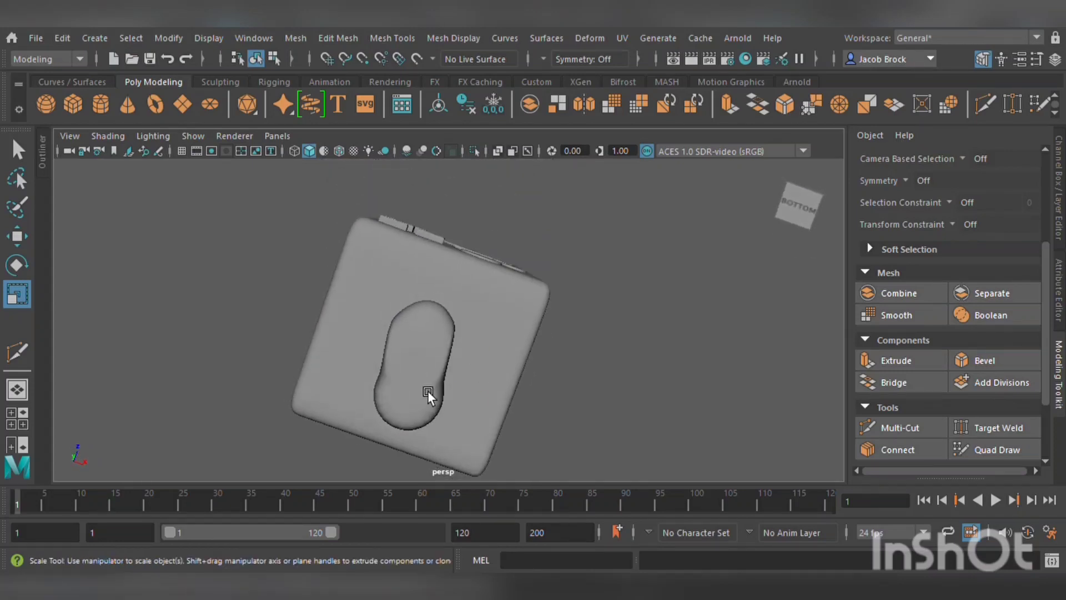
- Insert an edge loop near the sole of the foot with Multi-Cut, checking it in the smooth preview
left_click_drag(428, 393, 742, 482, "alt")
left_click(906, 428)
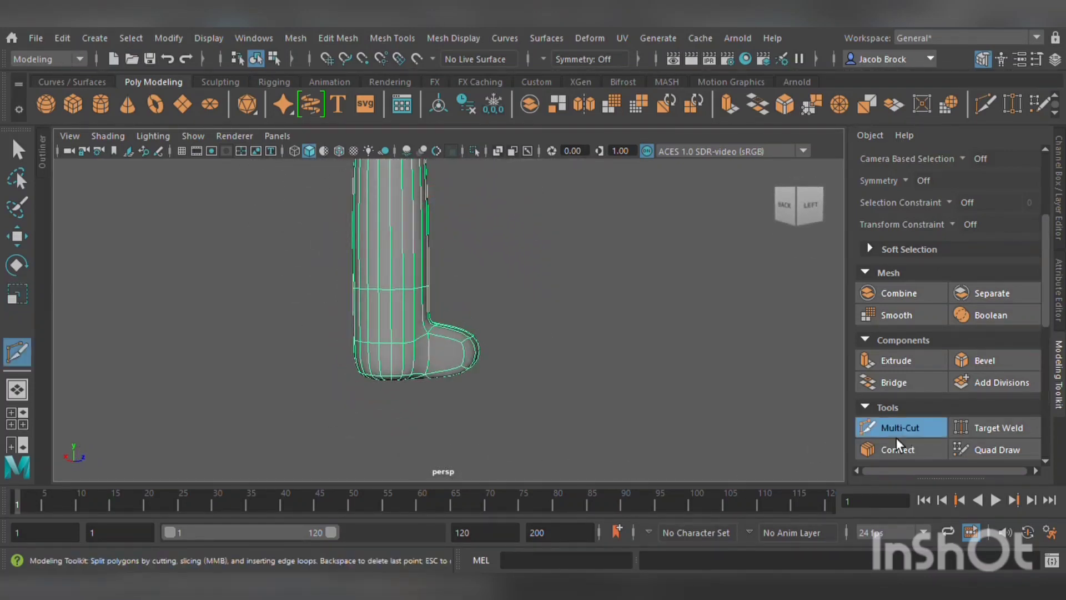
key("1")
left_click(421, 378, "ctrl")
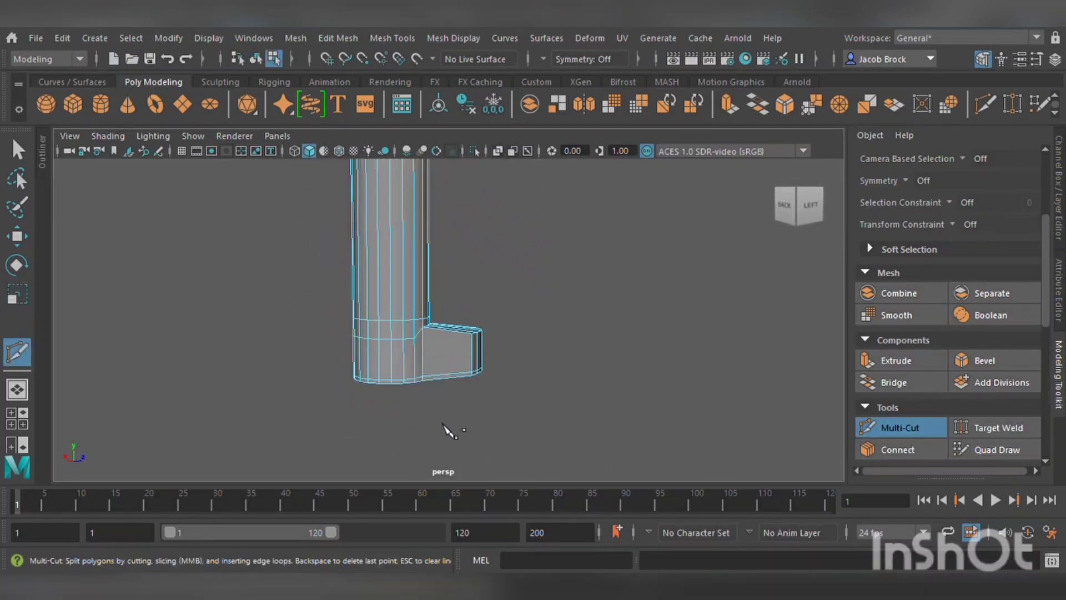
key("3")
left_click_drag(547, 447, 376, 459, "alt")
- Duplicate the leg and place the copy beside it under the body at about 0.859 cm on X
left_click(17, 235)
scroll(480, 286, "down", 5)
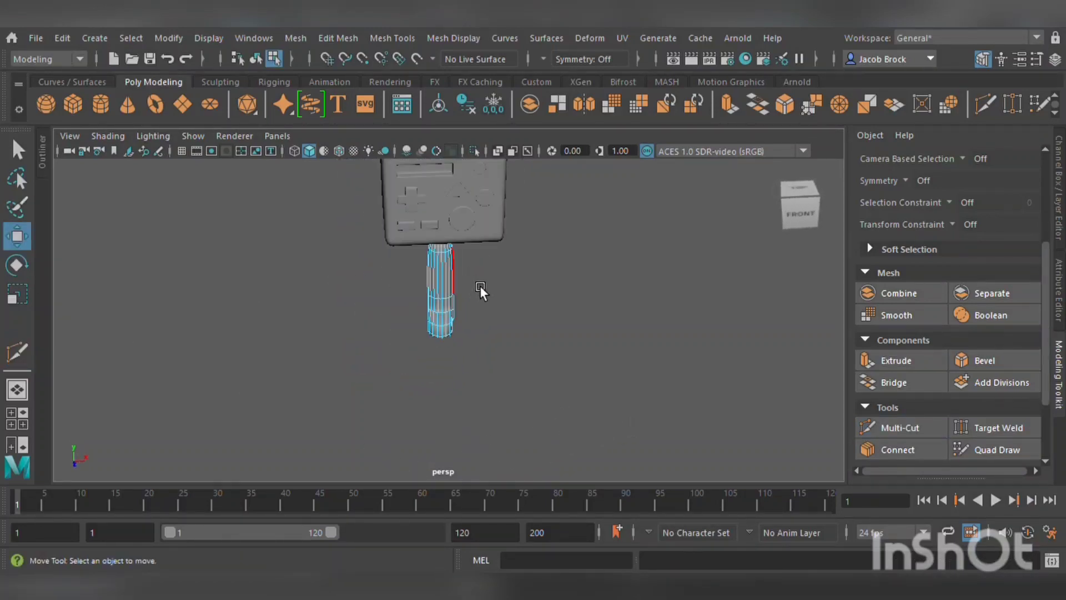
key("F8")
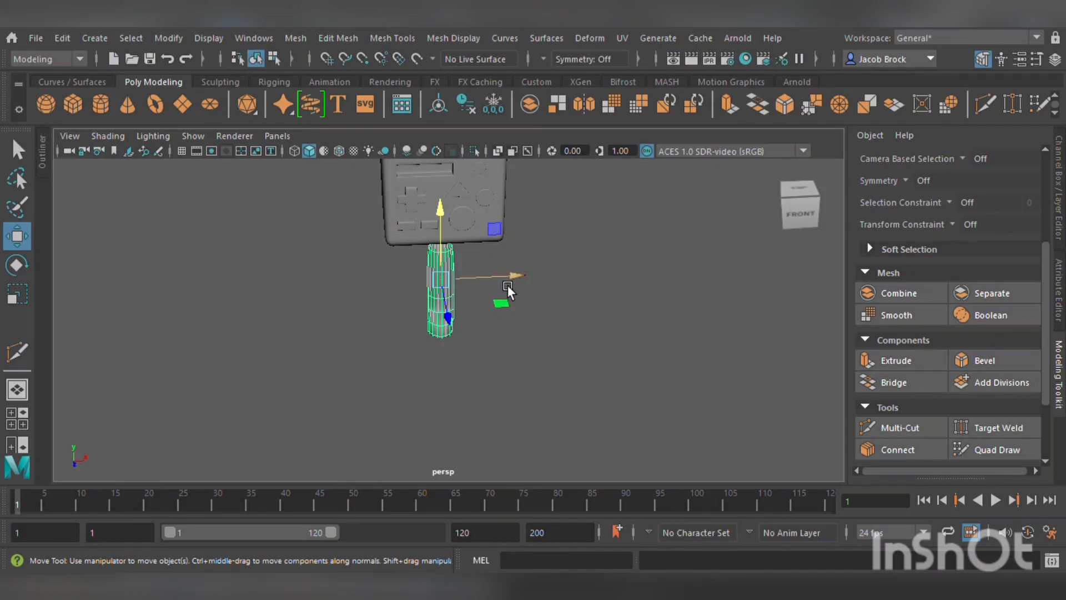
left_click_drag(508, 285, 538, 271)
key("ctrl+d")
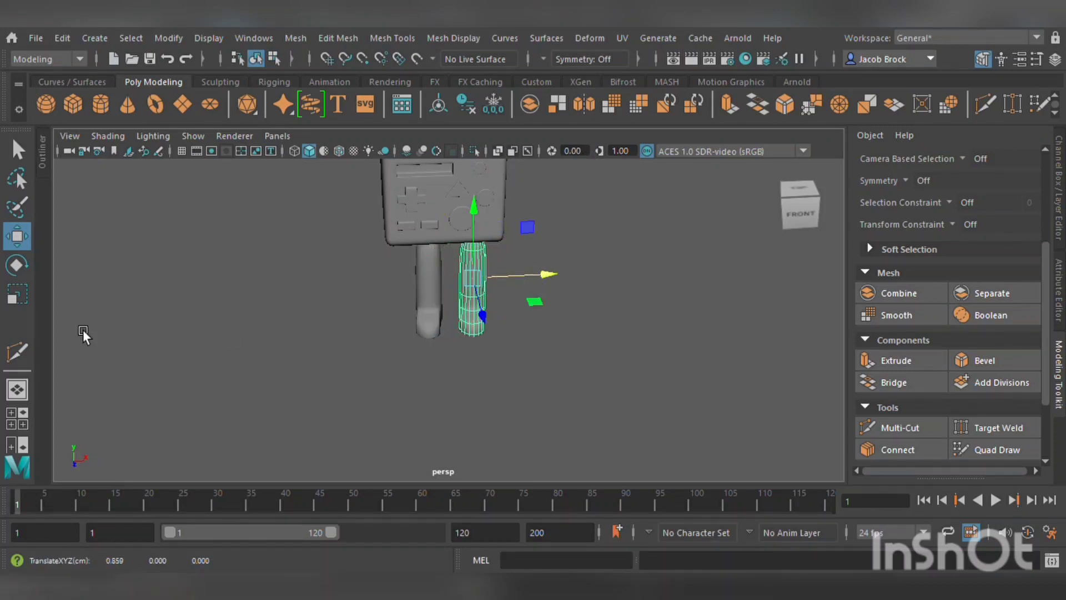
- Rotate the duplicated leg slightly about its vertical axis
left_click(18, 266)
left_click_drag(459, 314, 474, 313)
left_click(667, 315)
left_click_drag(595, 334, 524, 371, "alt")
- Raise both legs together so their upper ends sit inside the bottom of the body
left_click(444, 269)
left_click(481, 287, "shift")
left_click(21, 236)
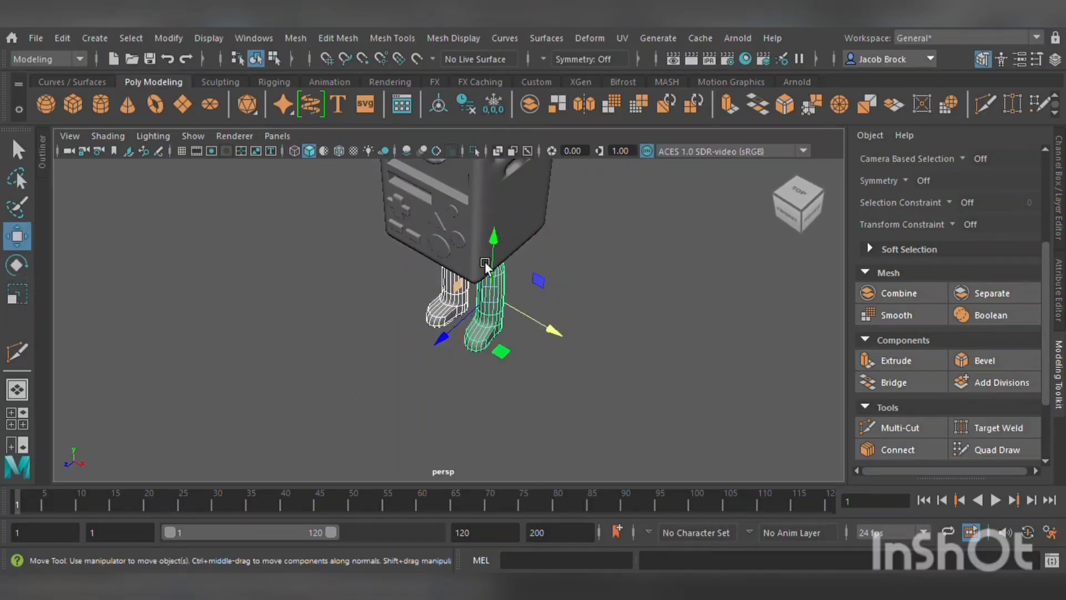
left_click_drag(509, 239, 534, 443, "alt")
left_click(538, 371)
scroll(538, 372, "down", 5)
left_click_drag(511, 339, 505, 358, "alt")
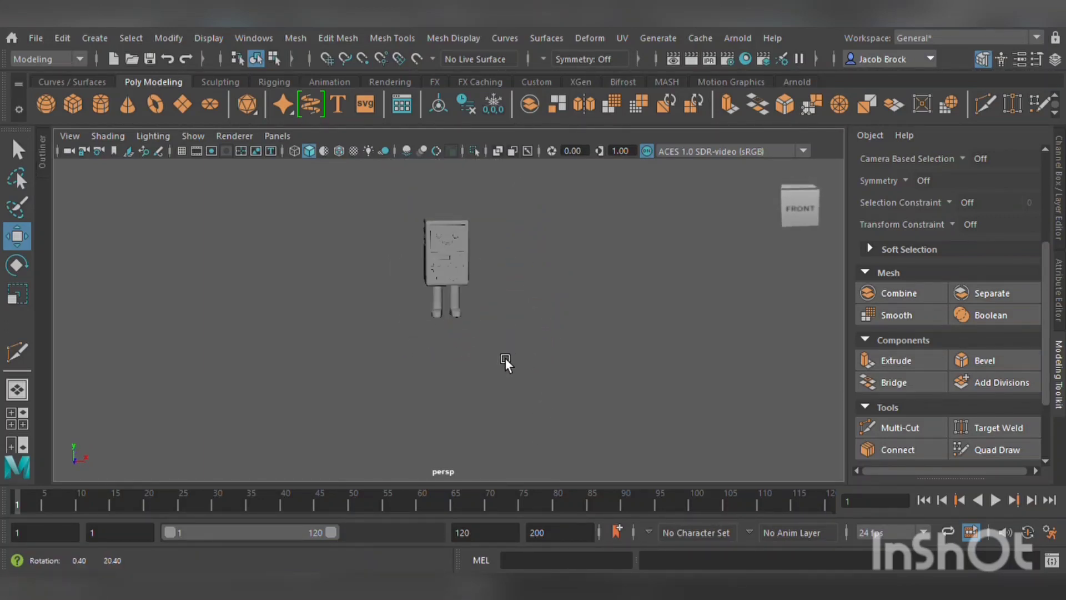
left_click(442, 307)
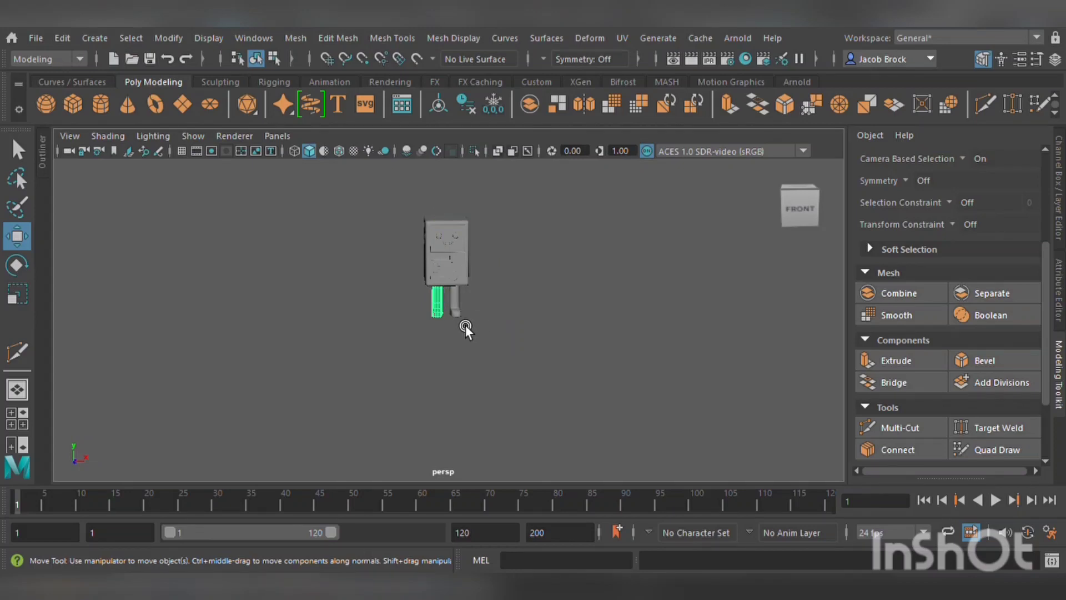
left_click(465, 317, "shift")
left_click_drag(464, 258, 468, 247)
left_click(605, 263)
scroll(559, 292, "up", 7)
middle_click_drag(558, 292, 555, 422, "alt")
- Scale the left leg to about 0.236 in width and depth, and shorten its height
left_click(427, 408)
key("r")
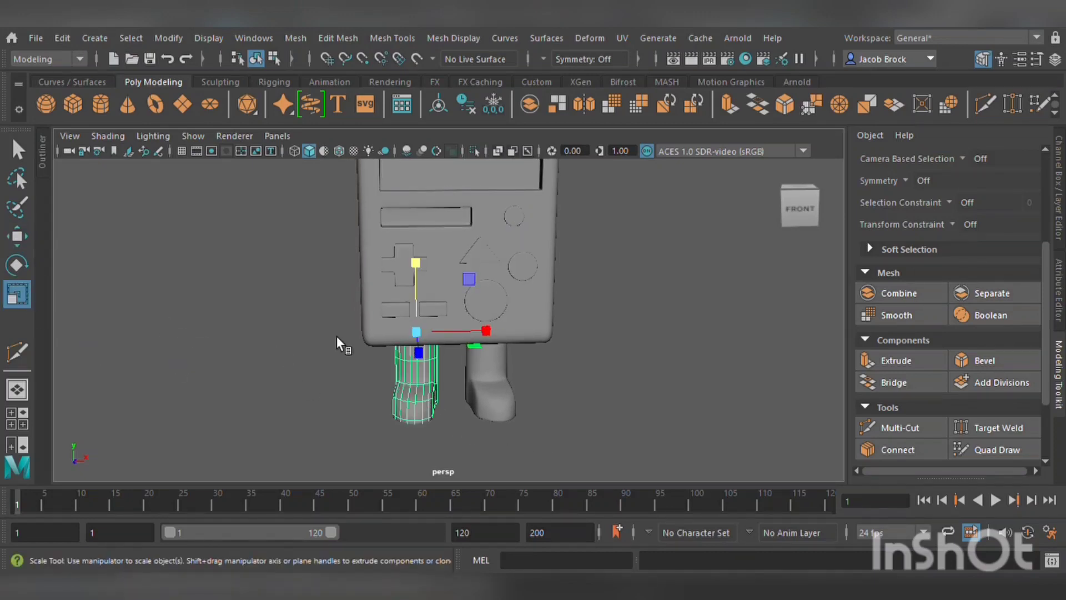
left_click_drag(403, 327, 382, 317)
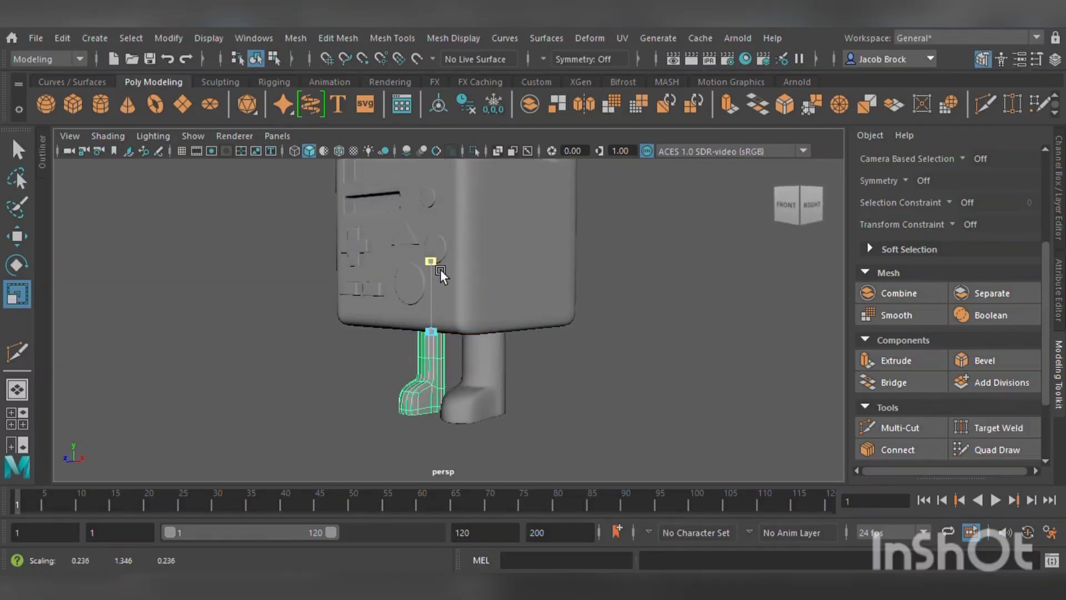
left_click_drag(441, 269, 444, 304)
- Replace the oversized right leg with a duplicate of the resized left leg, placed at about 0.828 cm on X
left_click(510, 401)
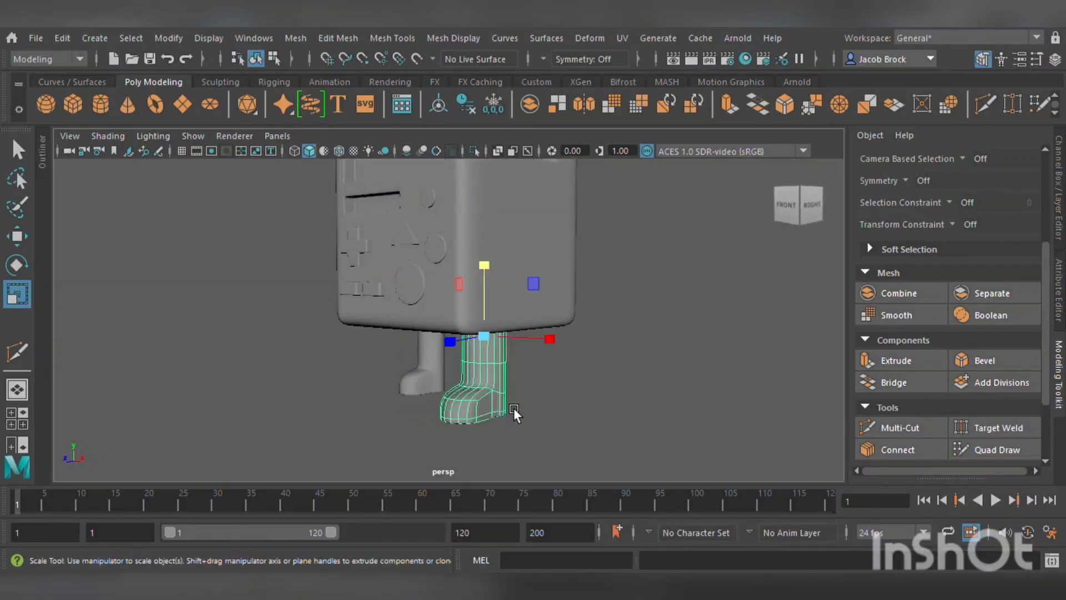
left_click(431, 358)
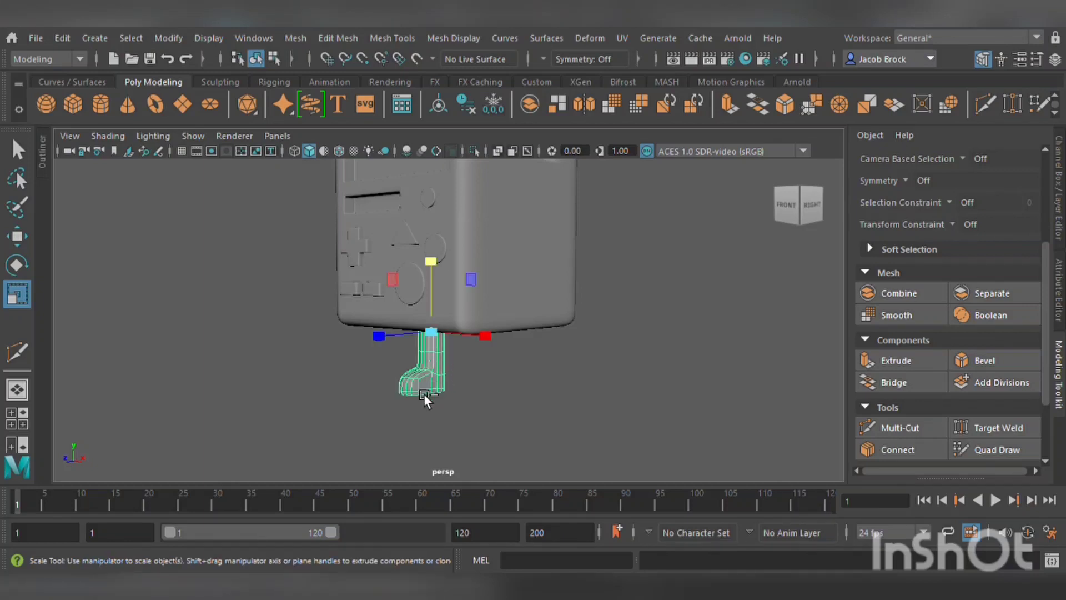
left_click_drag(491, 416, 332, 362, "alt")
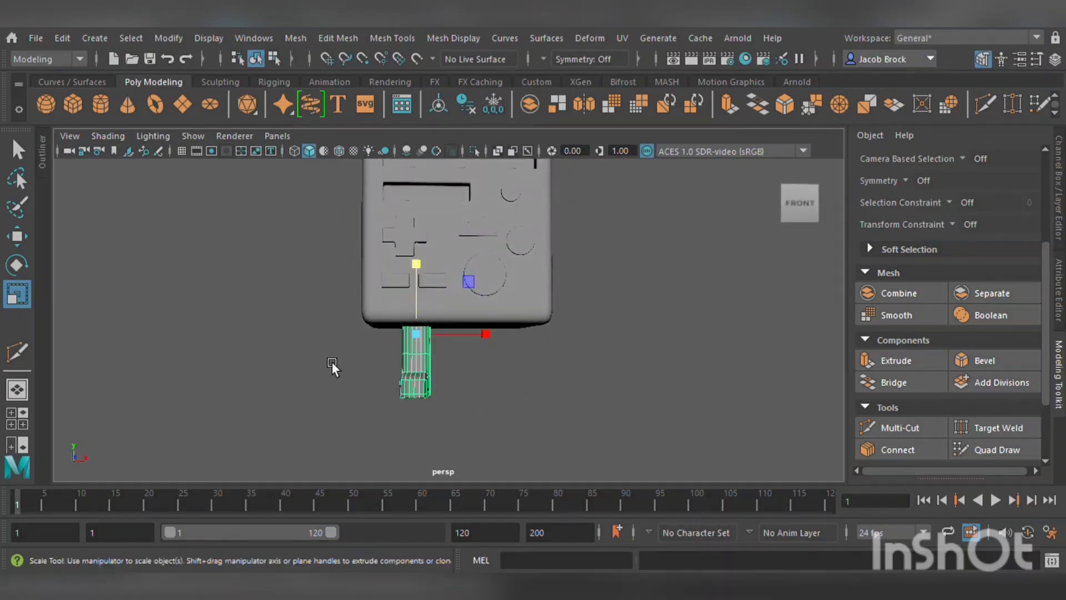
left_click(31, 241)
left_click_drag(494, 335, 579, 325)
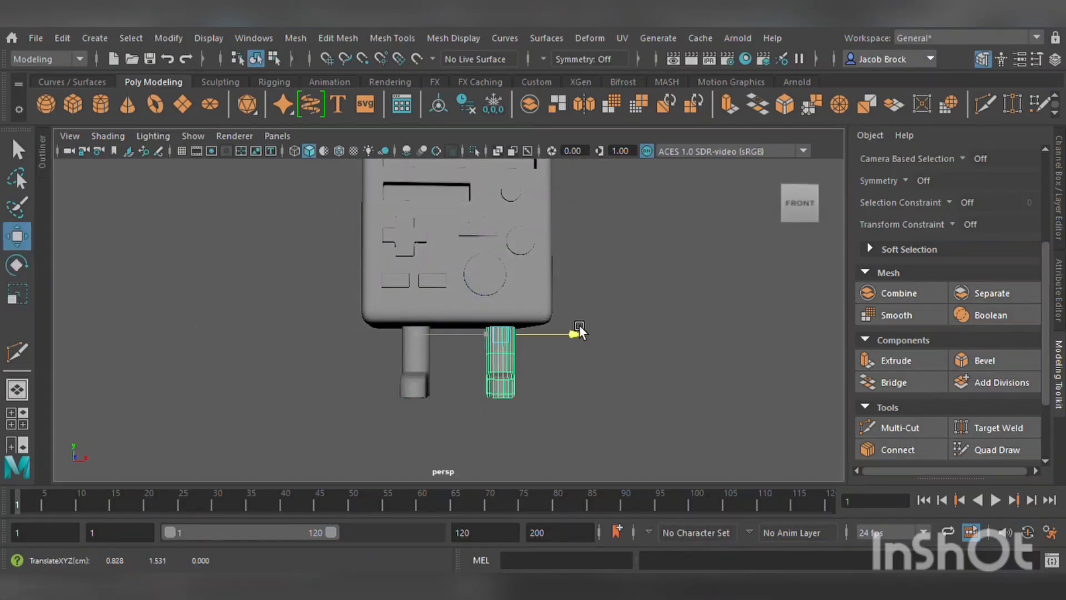
- Lower the left and right legs slightly below the body, one at a time
left_click_drag(601, 368, 567, 384, "alt")
left_click(612, 396)
left_click(428, 359)
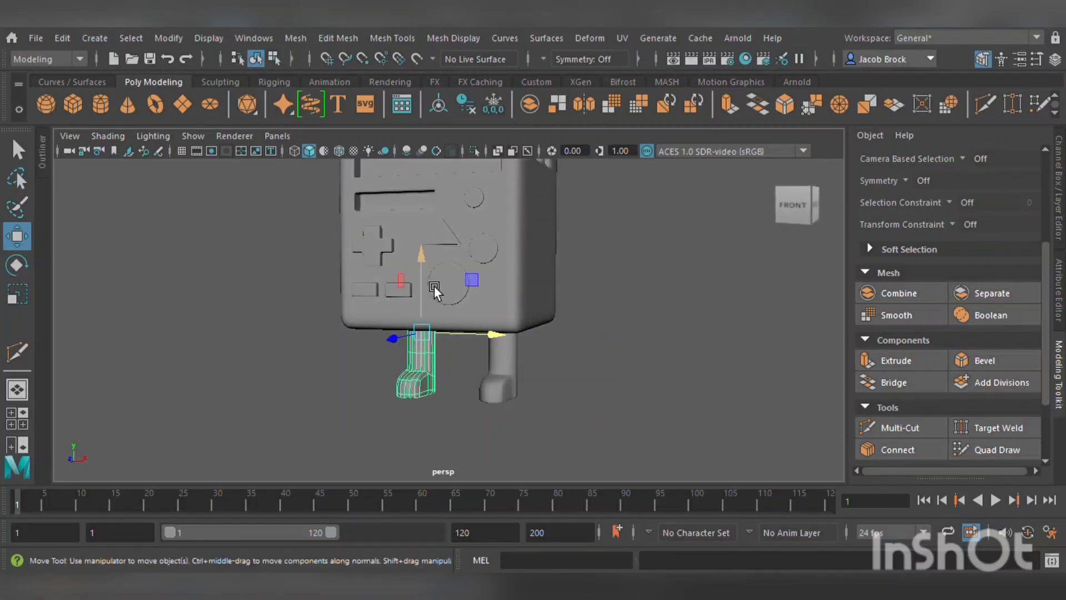
left_click(518, 384)
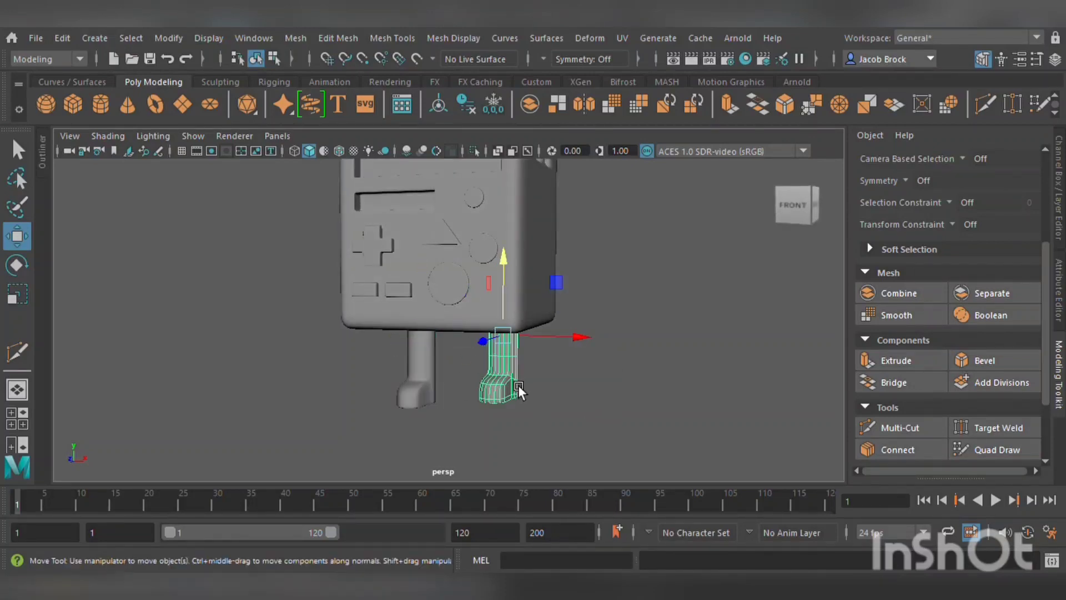
left_click_drag(518, 289, 545, 360, "alt")
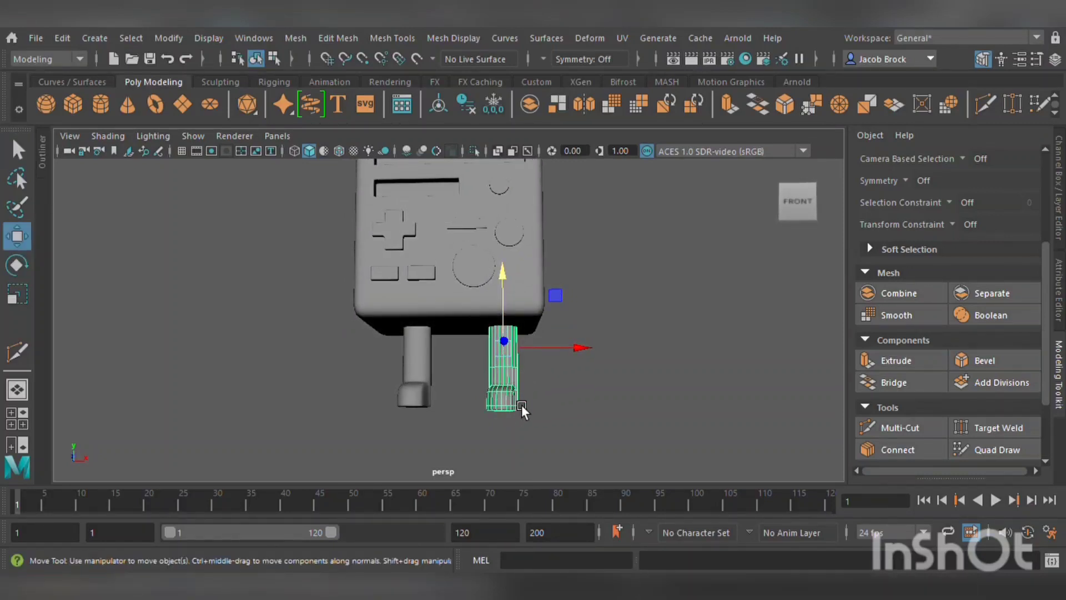
- Delete the right leg and put a new duplicate of the left leg in its place under the body
key("Delete")
left_click(411, 389)
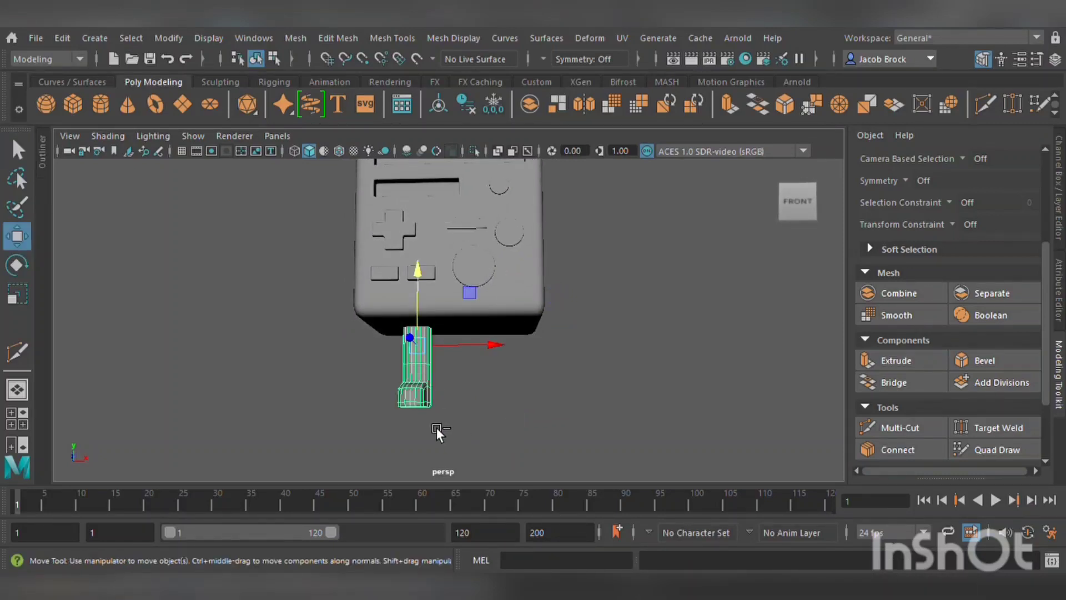
key("ctrl+d")
left_click_drag(492, 347, 570, 359)
left_click(618, 389)
left_click_drag(618, 389, 543, 429, "alt")
- Shift the left leg slightly outward along X to adjust the spacing between the legs
left_click(423, 384)
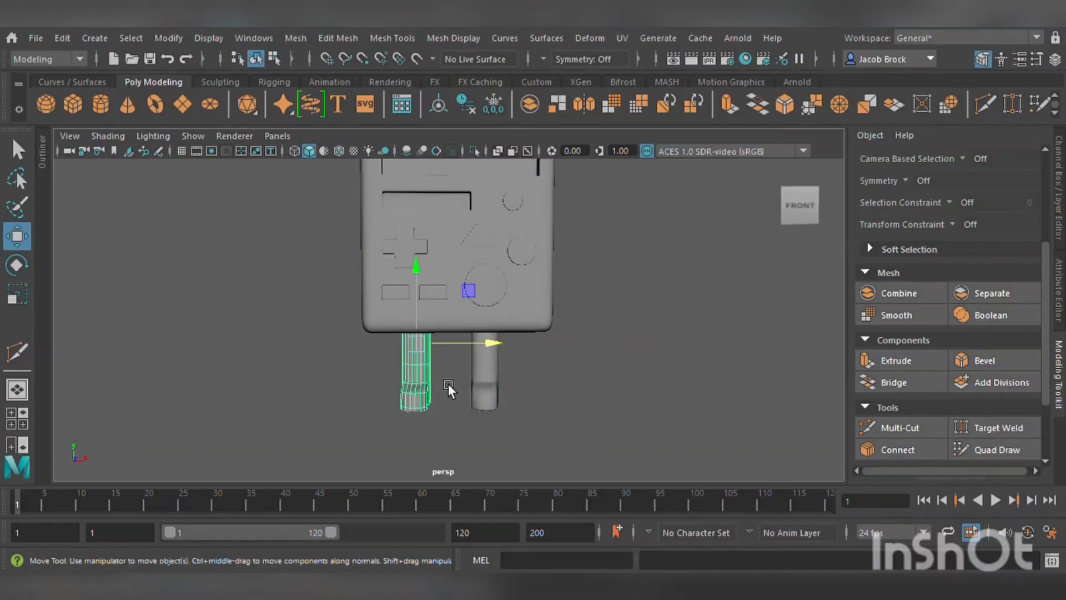
left_click_drag(480, 343, 472, 348)
left_click(672, 386)
- Examine the character from several angles and distances, checking the legs' position and proportions against the body
scroll(622, 376, "down", 5)
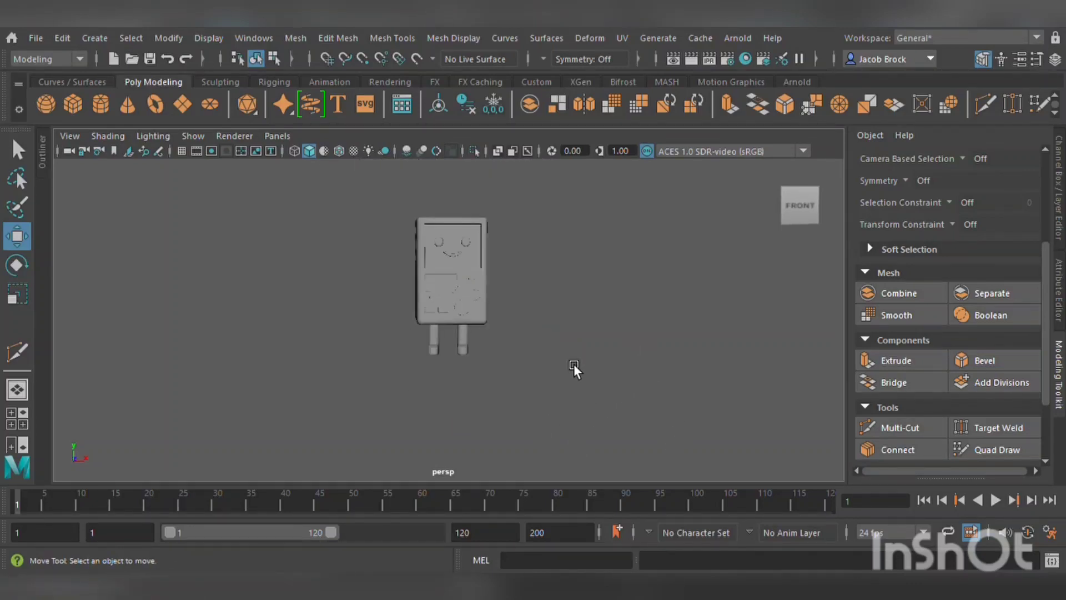
left_click_drag(575, 364, 605, 373, "alt")
left_click(464, 340)
left_click(555, 297)
scroll(602, 375, "up", 5)
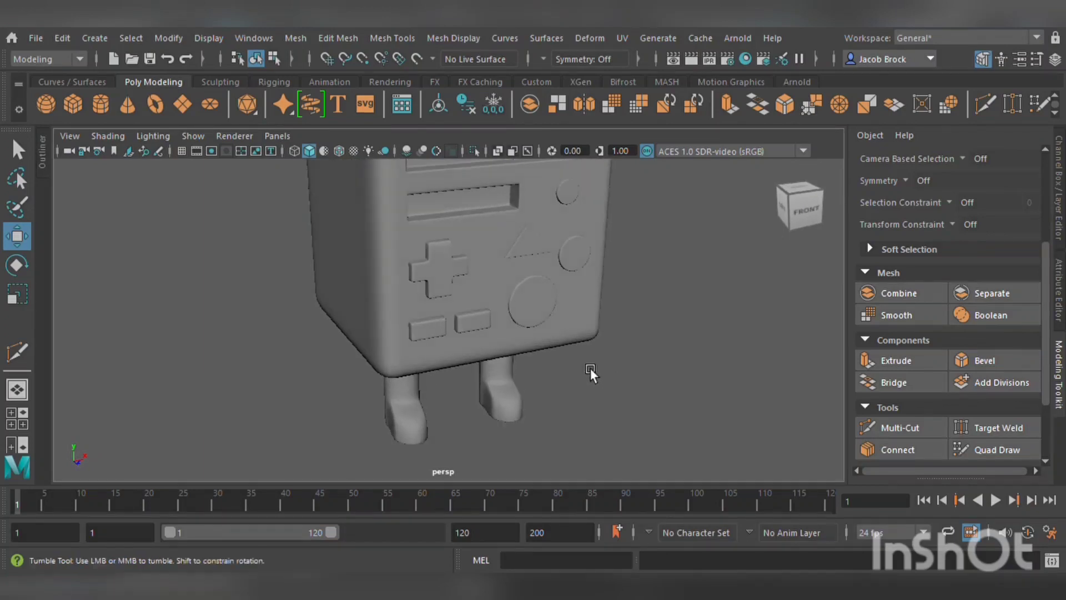
left_click_drag(486, 361, 682, 379, "alt")
scroll(457, 361, "down", 5)
scroll(582, 355, "up", 5)
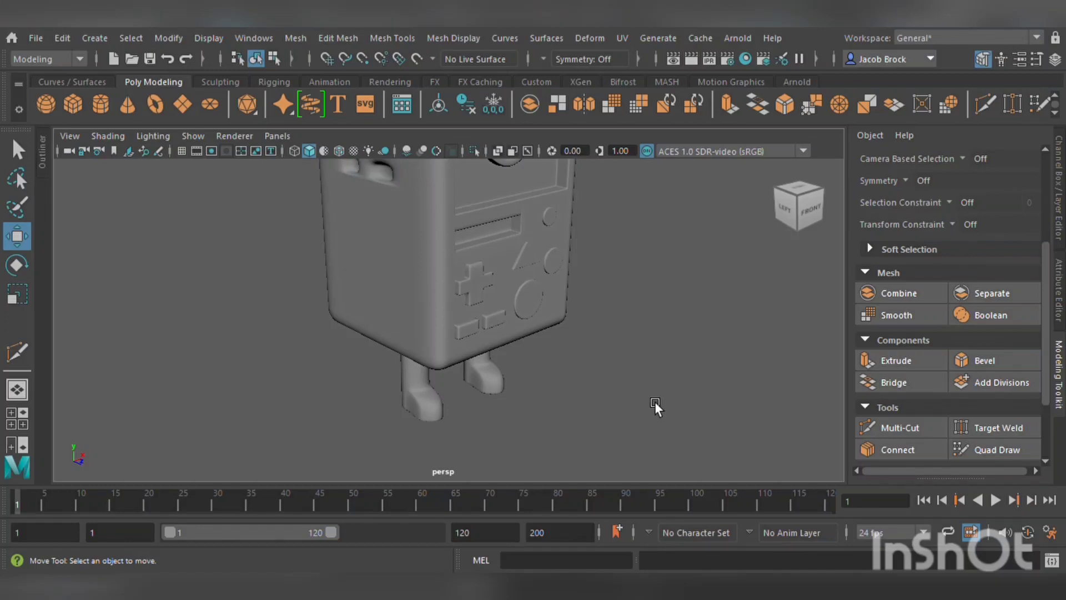
left_click_drag(572, 369, 719, 348, "alt")
scroll(716, 345, "down", 5)
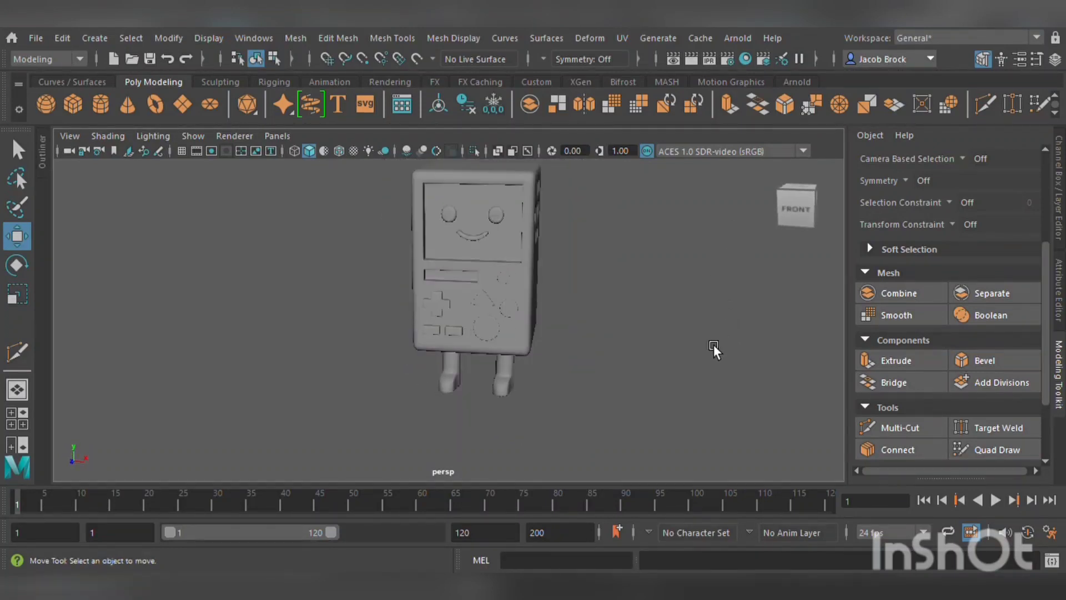
left_click_drag(582, 336, 588, 348, "alt")
scroll(582, 354, "up", 4)
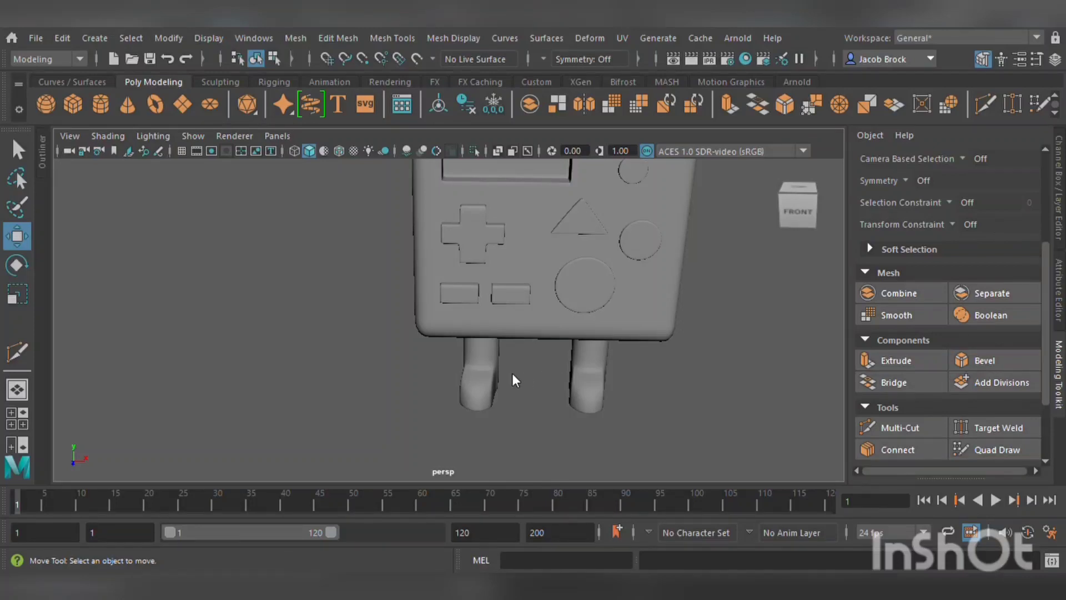
middle_click_drag(583, 355, 585, 466, "alt")
scroll(585, 444, "down", 5)
scroll(580, 435, "up", 2)
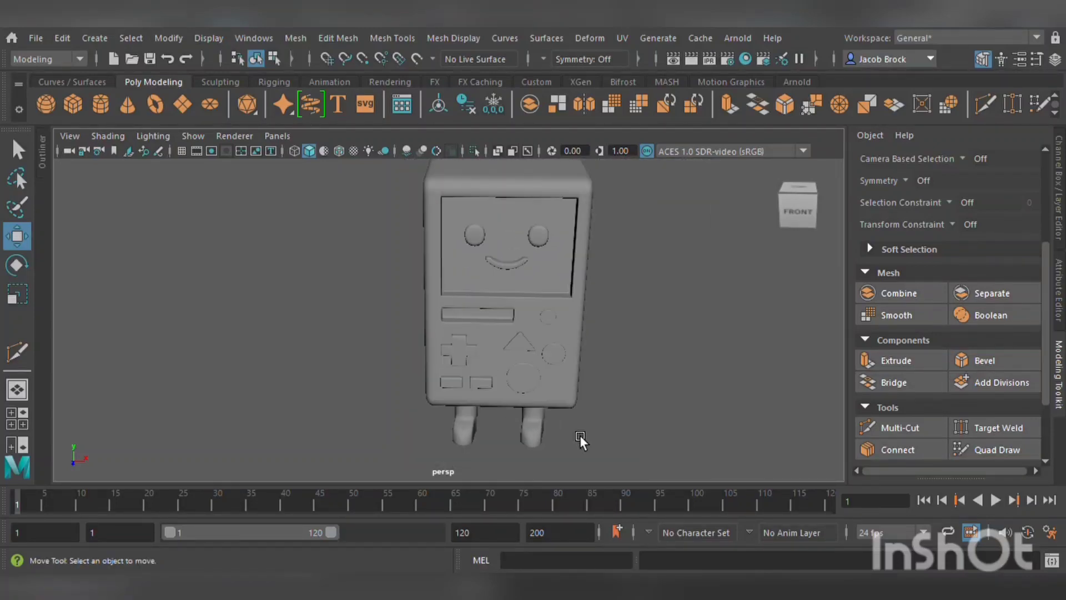
left_click_drag(580, 434, 528, 449, "alt")
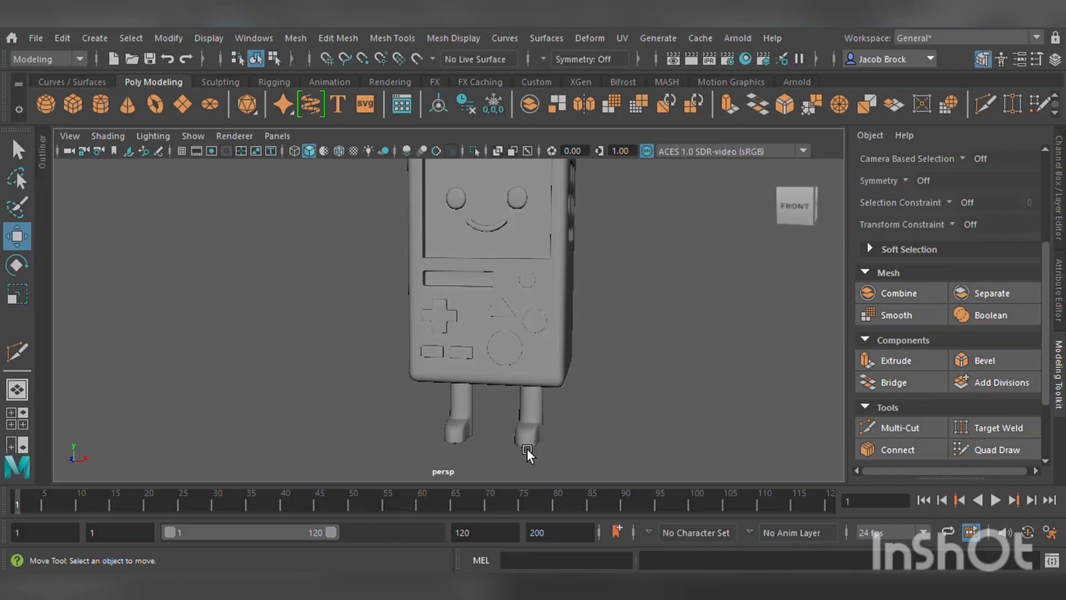
mouse_move(448, 351)
left_mouse_down("alt")
mouse_move(614, 359)
mouse_move(648, 388)
left_mouse_up("alt")
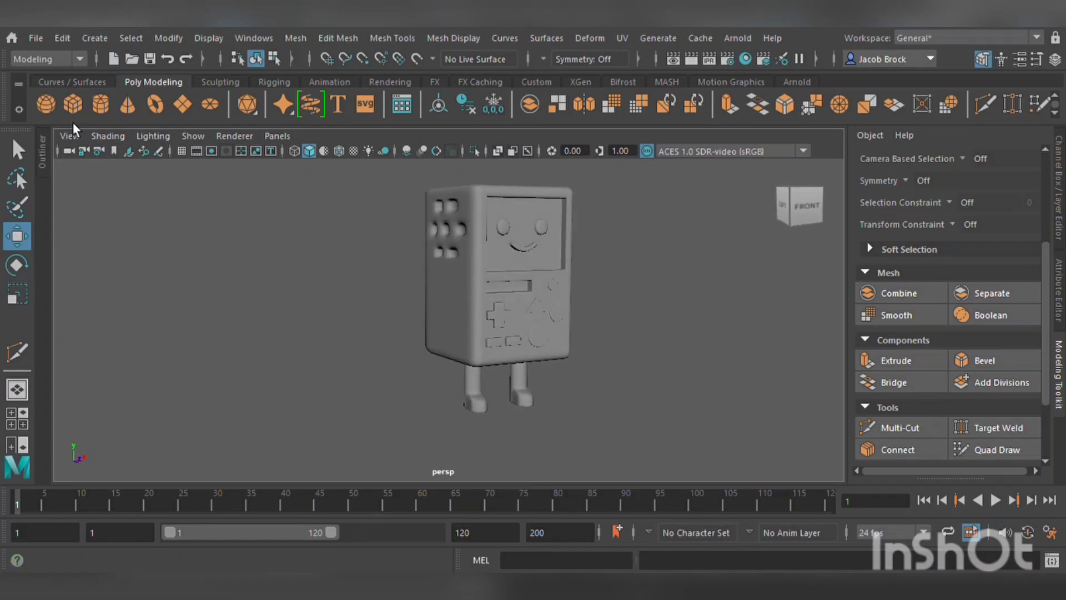
- Create a polygon cube and move it forward along Z in front of the character's legs
left_click(74, 108)
scroll(458, 302, "down", 5)
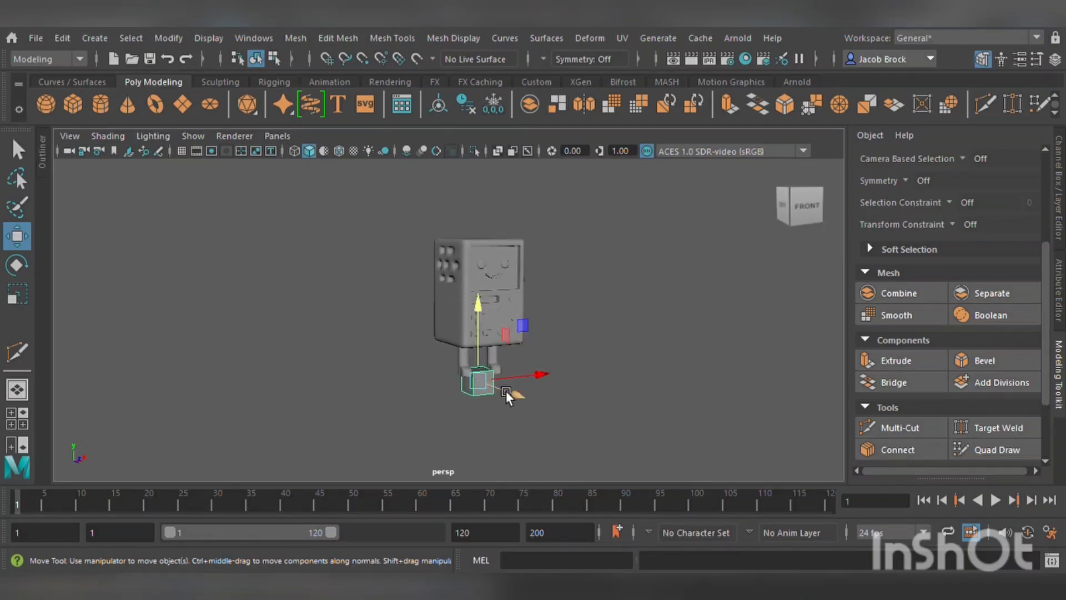
left_click_drag(506, 392, 580, 410)
- Insert six vertical edge loops across the front of the cube with Multi-Cut, marking out the strokes of a letter M
scroll(580, 409, "up", 5)
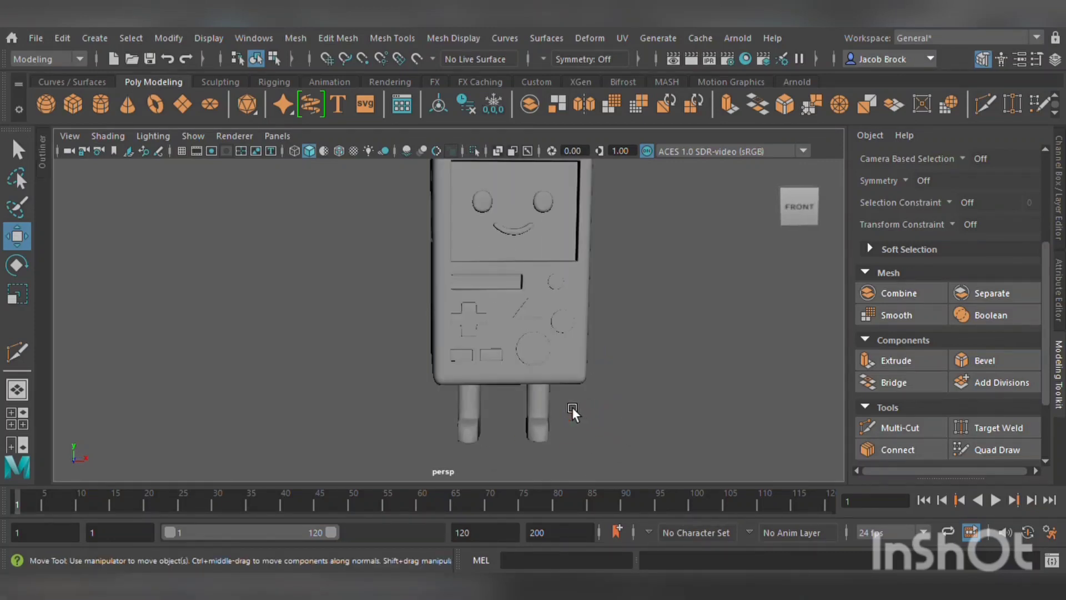
middle_click_drag(572, 408, 560, 286, "alt")
scroll(560, 284, "up", 3)
middle_click_drag(624, 278, 568, 335, "alt")
left_click_drag(568, 336, 508, 350, "alt")
scroll(468, 306, "up", 3)
scroll(437, 313, "down", 3)
scroll(507, 353, "up", 3)
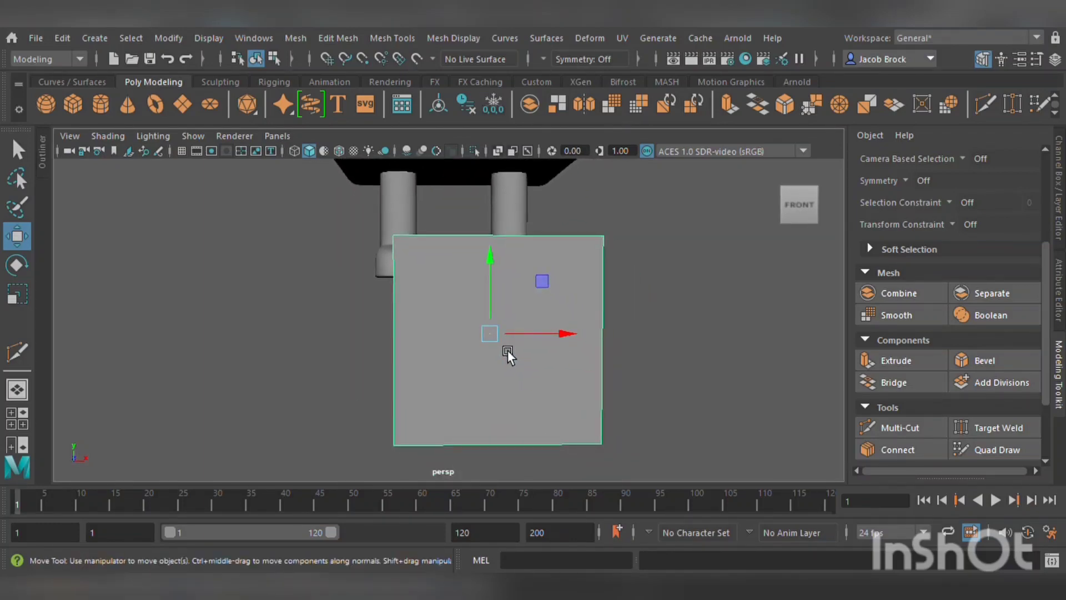
left_click(905, 433)
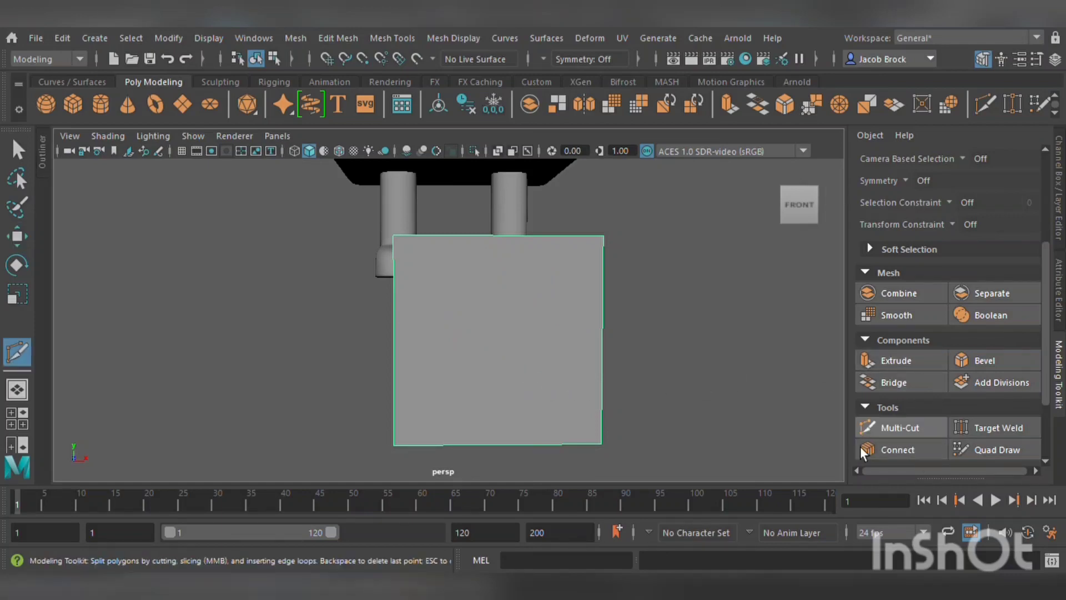
left_click(438, 430, "ctrl")
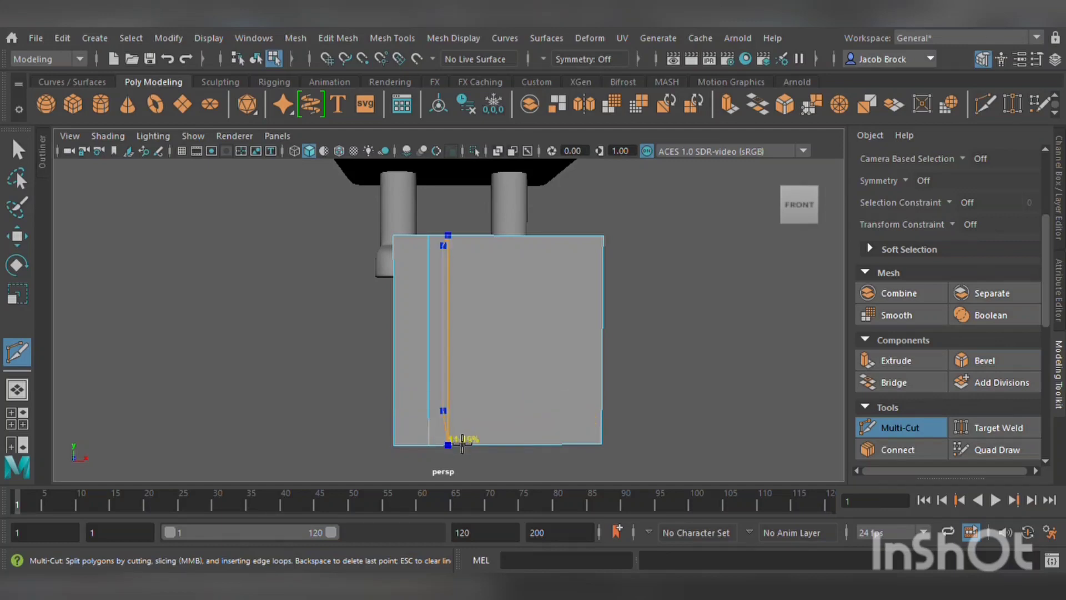
left_click(453, 449, "ctrl")
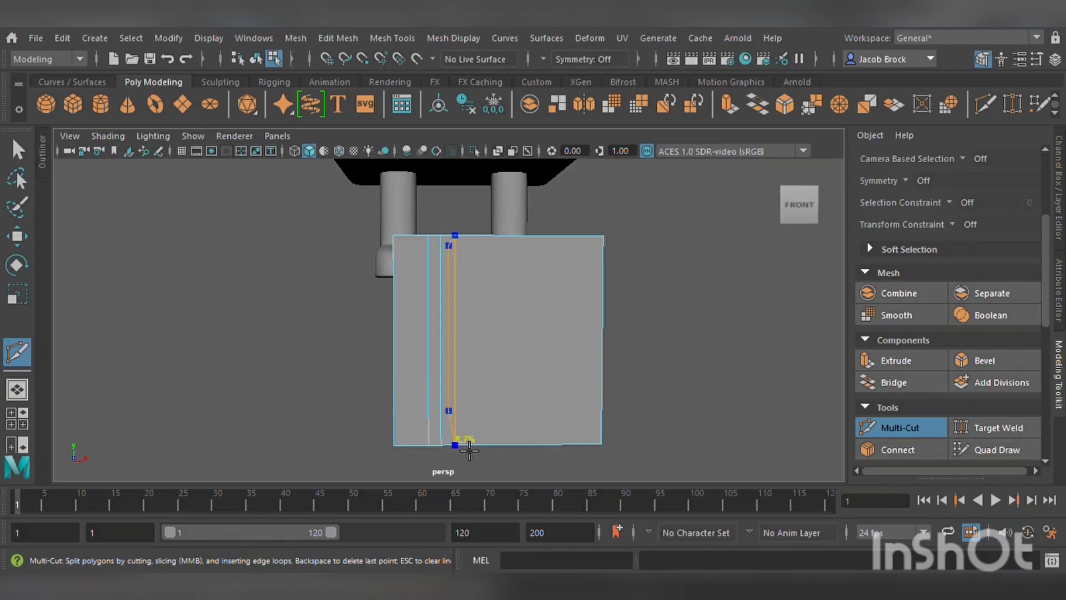
left_click(489, 447, "ctrl")
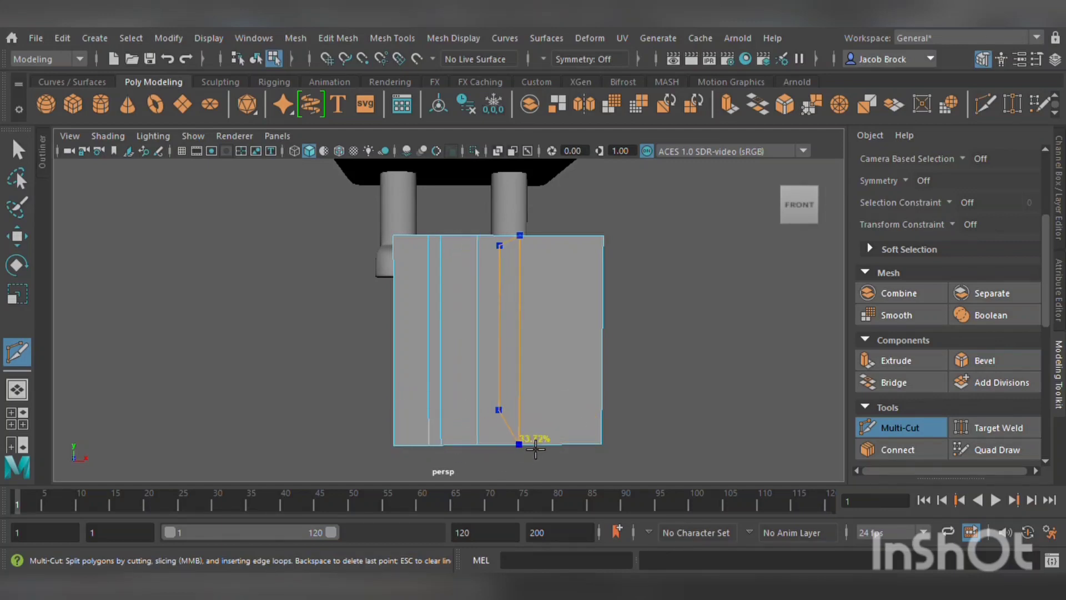
left_click(528, 447, "ctrl")
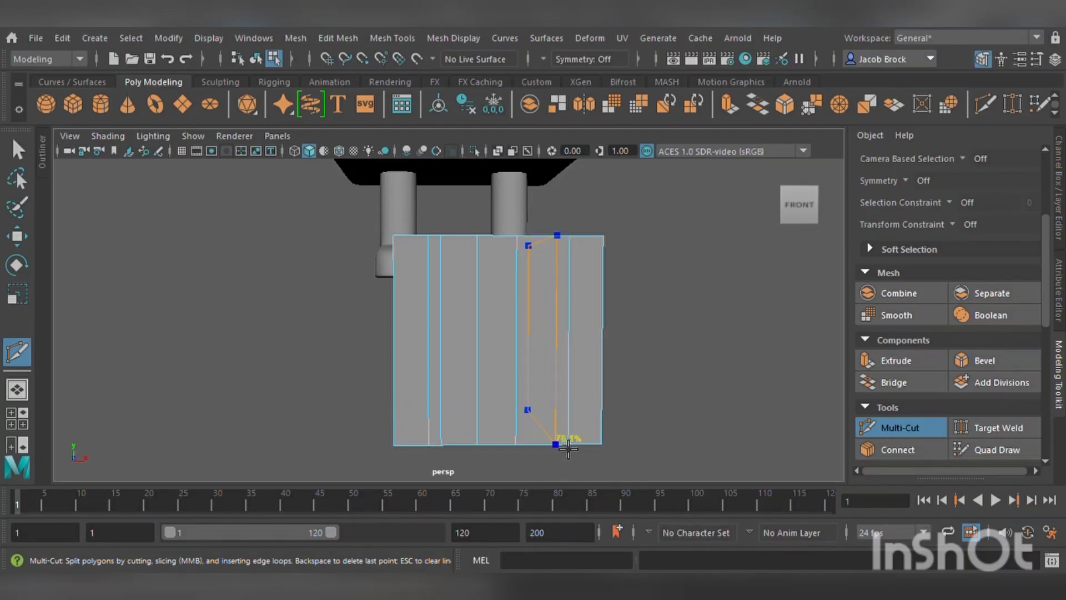
left_click(569, 445, "ctrl")
- Raise the bottom vertices of the second and fifth vertical loops toward the cube's top to form the M's two lower notches
left_click(26, 235)
left_click_drag(292, 356, 289, 350, "alt")
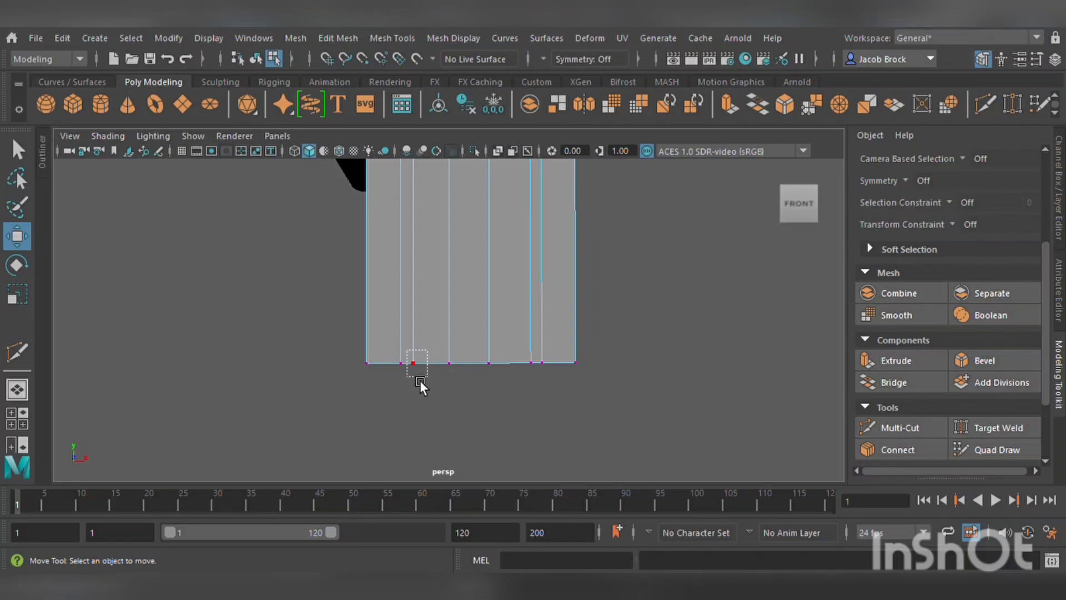
left_click_drag(420, 381, 451, 396)
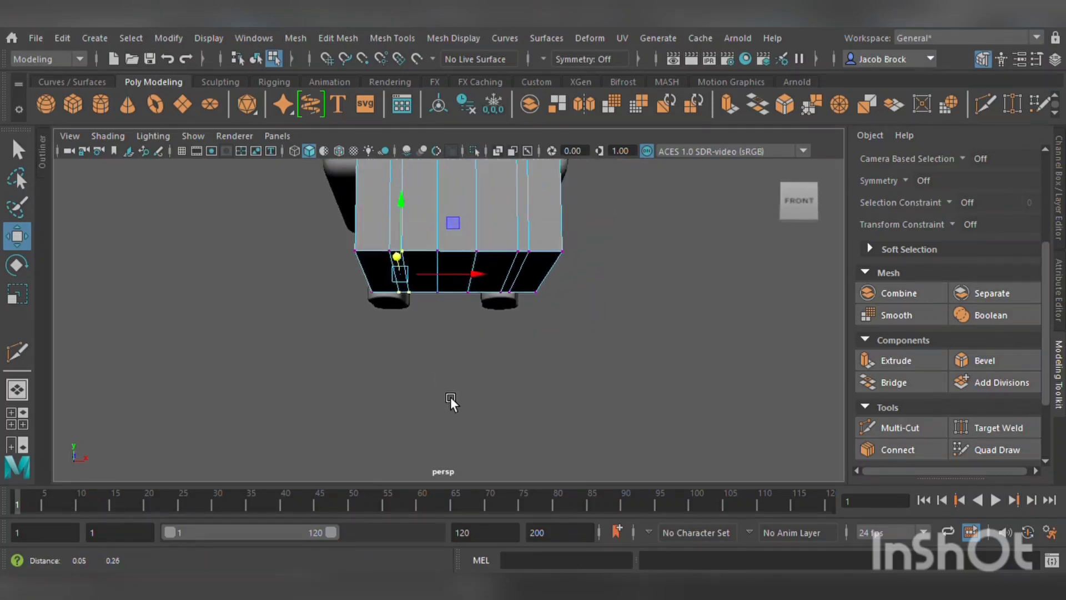
left_click(427, 260)
left_click(417, 259)
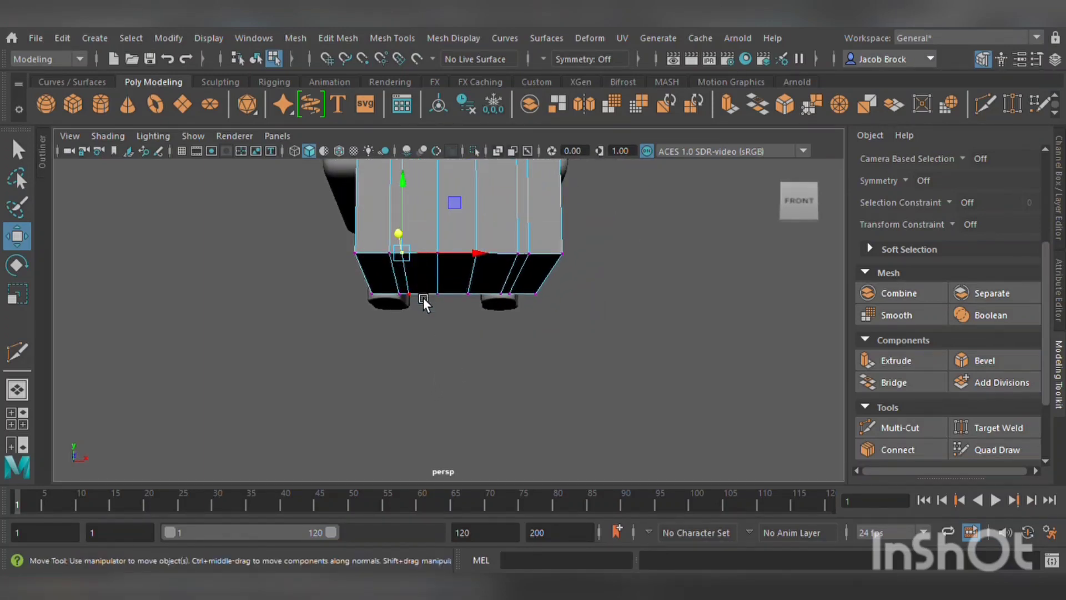
left_click(422, 299, "shift")
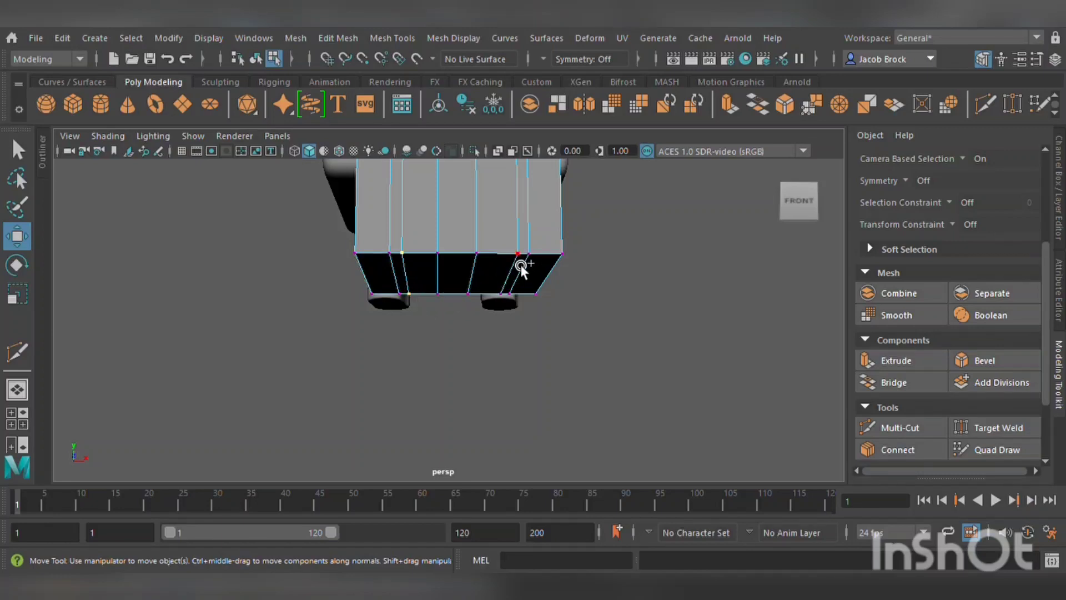
left_click(514, 297, "shift")
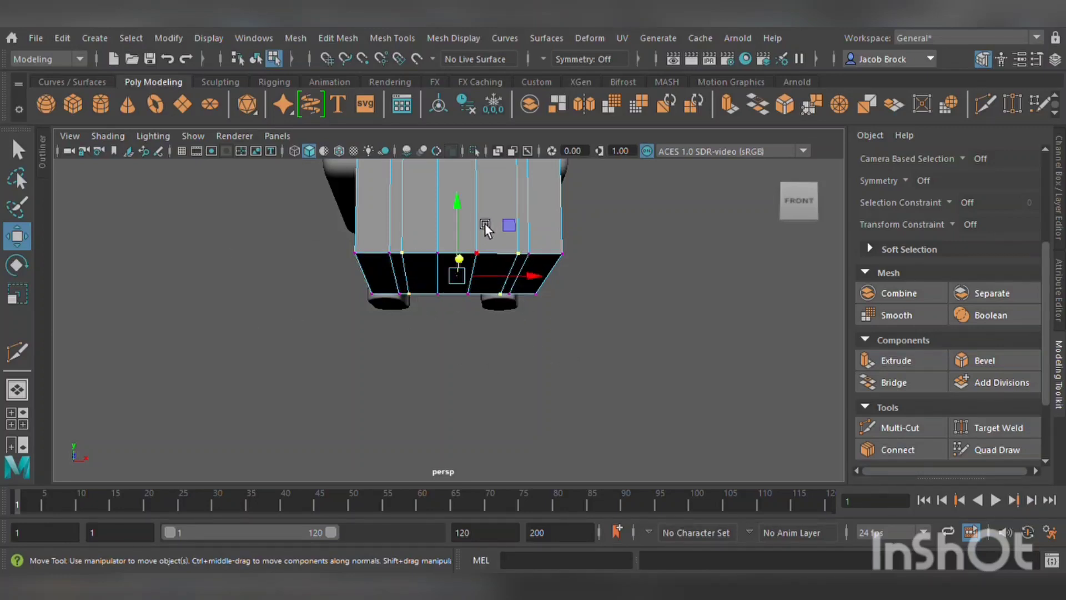
left_click_drag(471, 205, 502, 304, "alt")
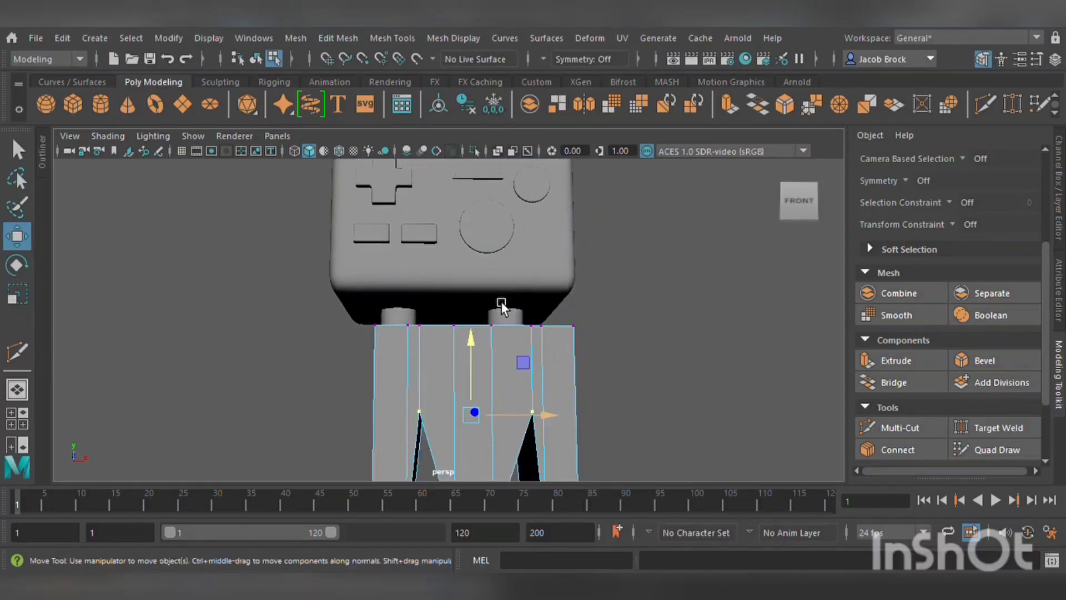
left_click_drag(481, 349, 507, 310)
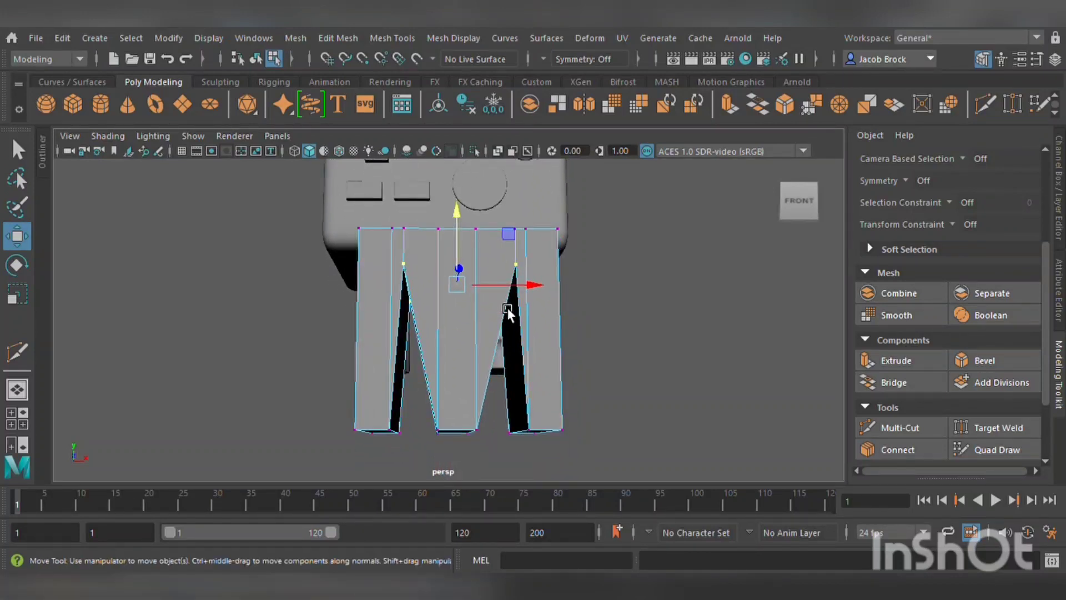
- Insert another vertical edge loop midway between the two central loops of the M with Multi-Cut
left_click(454, 248)
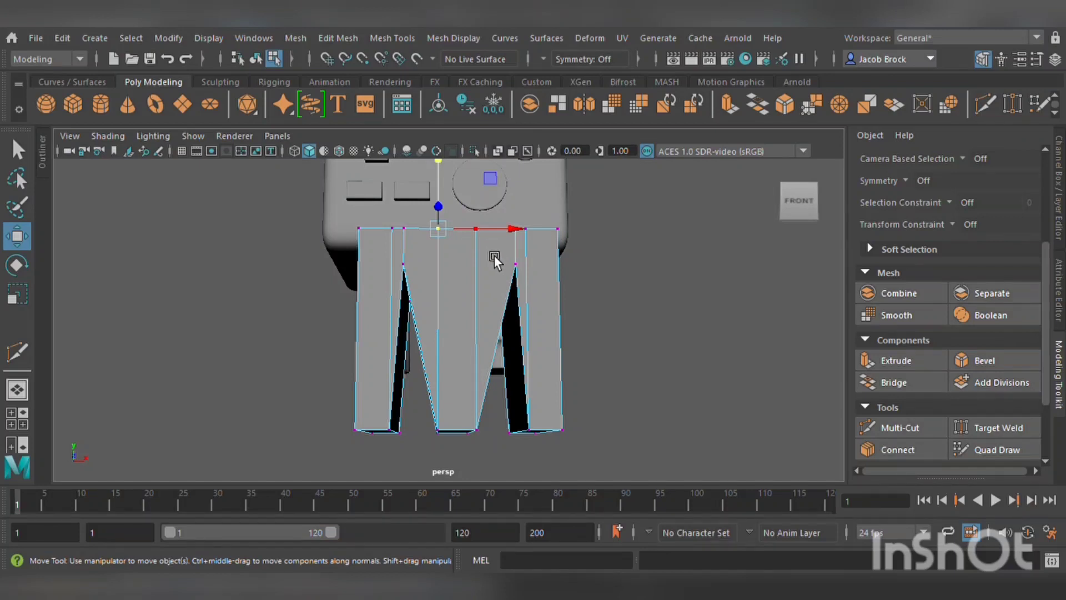
left_click_drag(495, 254, 469, 332, "alt")
middle_click_drag(471, 345, 461, 330, "alt")
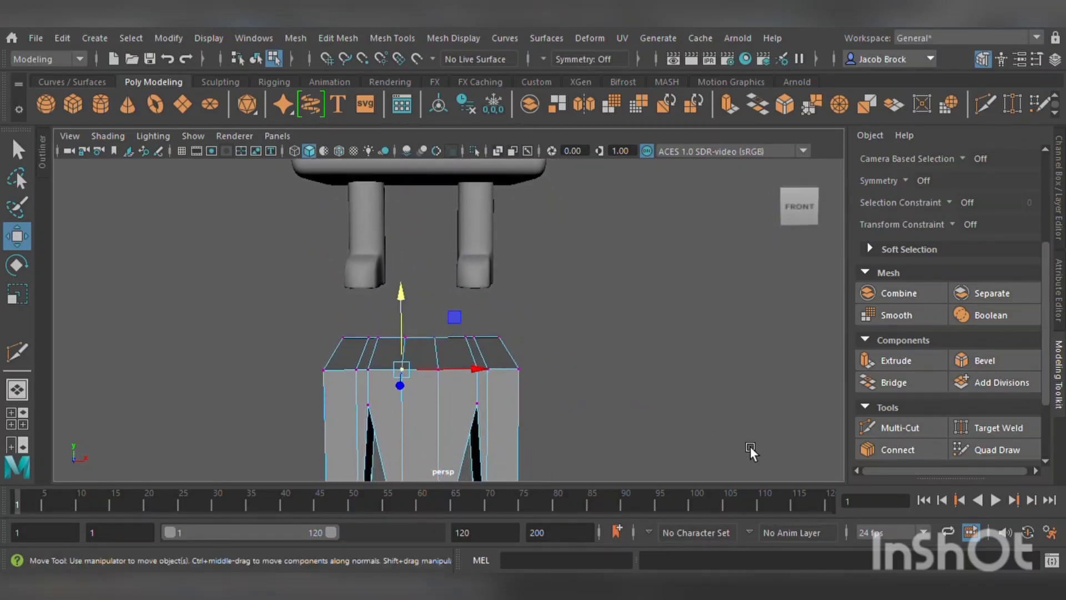
left_click(899, 429)
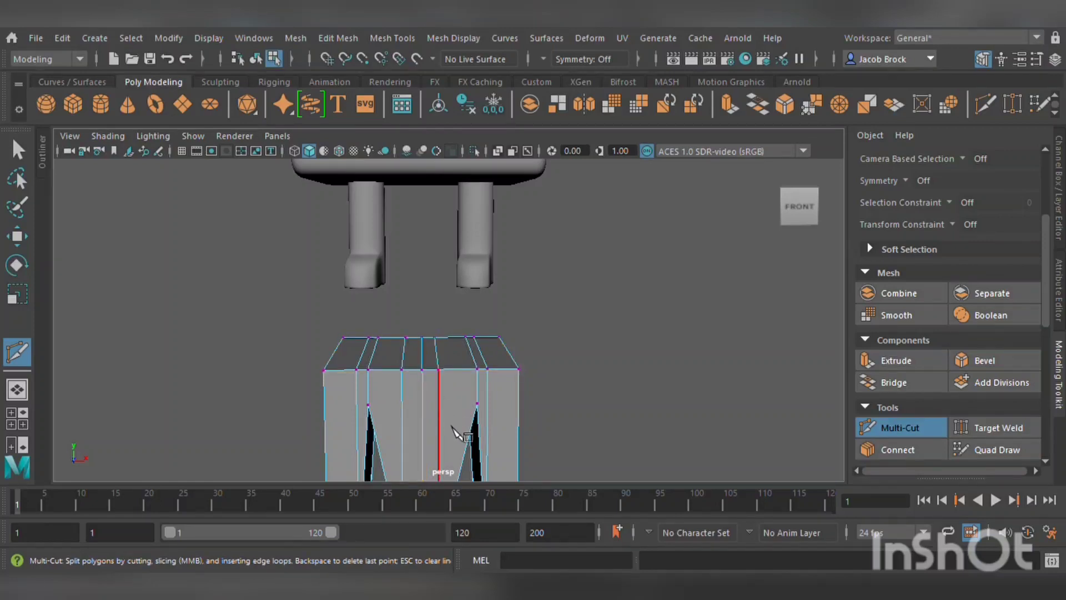
- Lower the front and back top vertices of the central loop to form the M's upper V-shaped notch
left_click(18, 236)
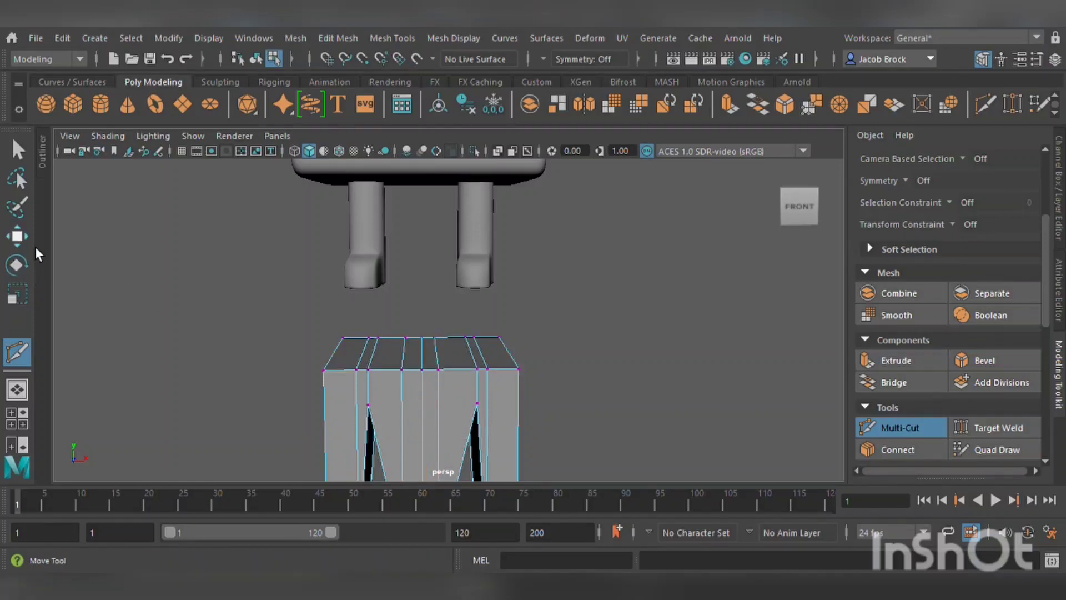
left_click(435, 346)
left_click(438, 372)
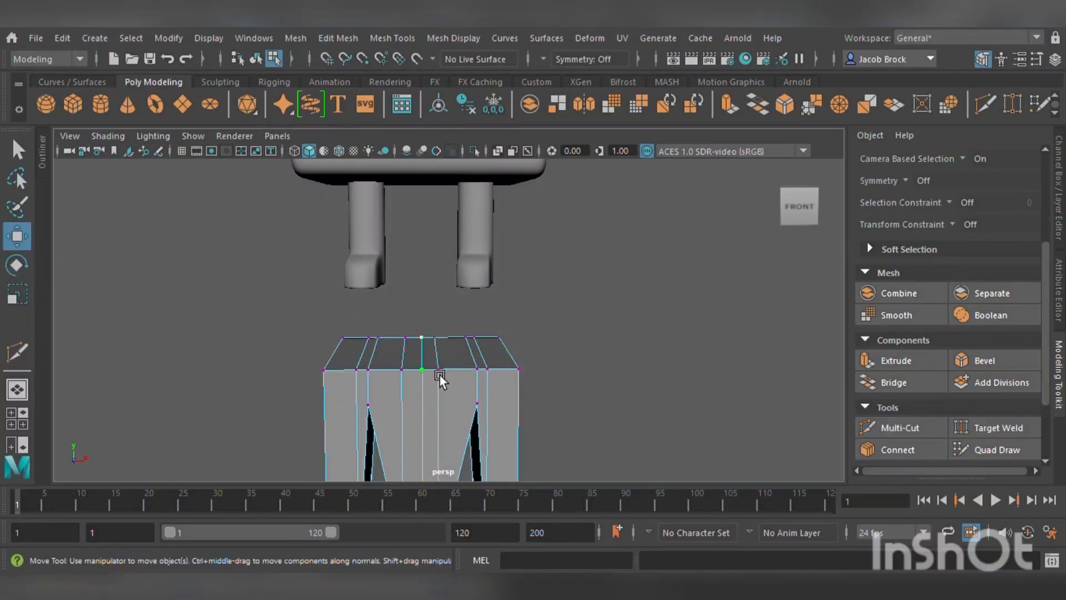
left_click_drag(425, 272, 431, 381)
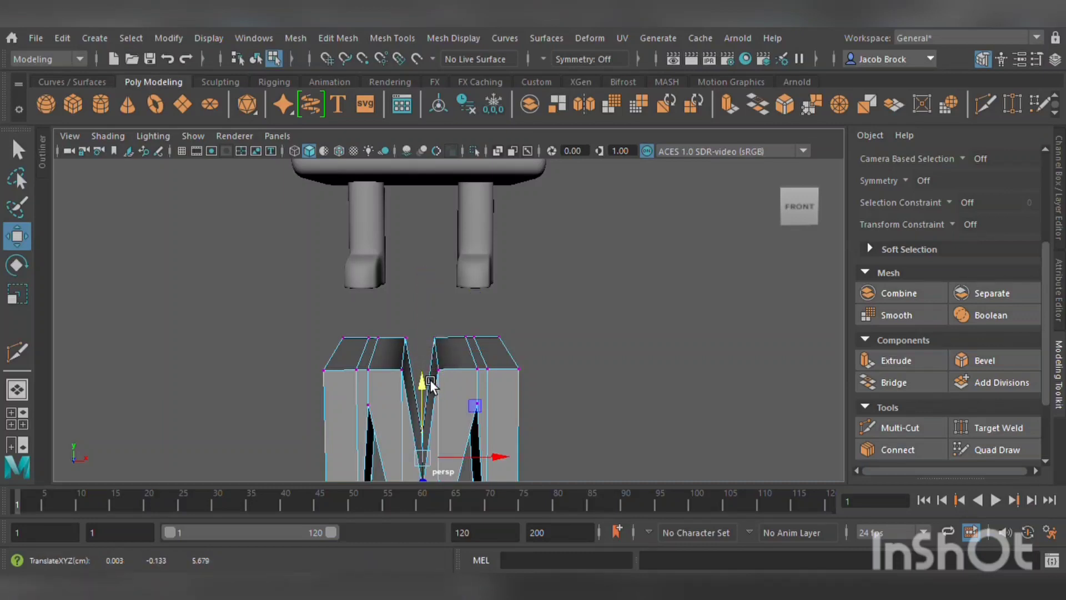
middle_click_drag(431, 381, 438, 284, "alt")
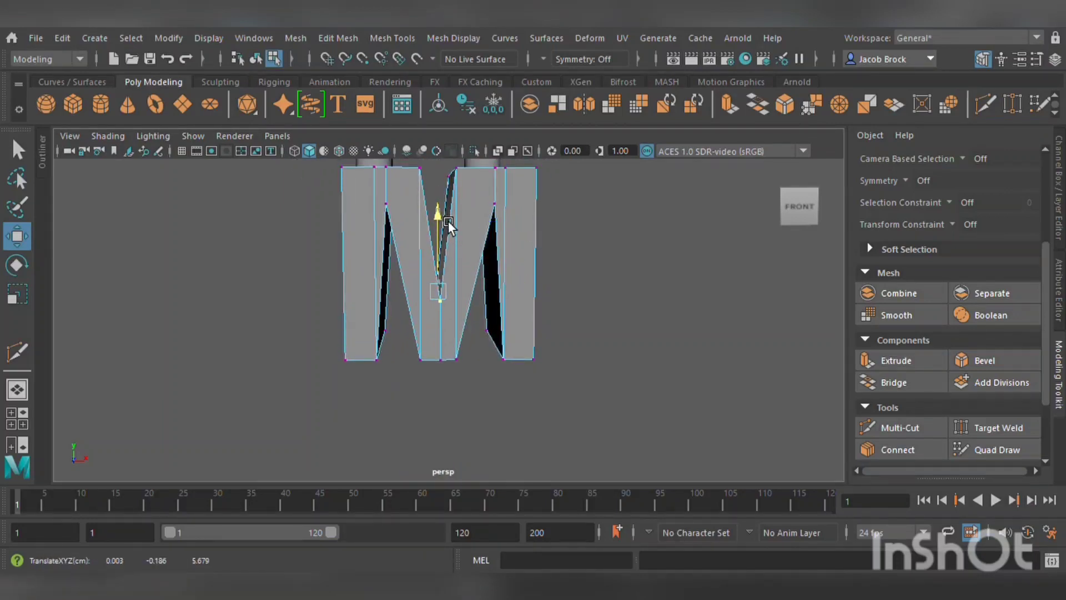
- Add supporting edge loops near the M's back, bottom and top edges with Multi-Cut, checking the shape in smooth preview
left_click_drag(579, 284, 609, 298, "alt")
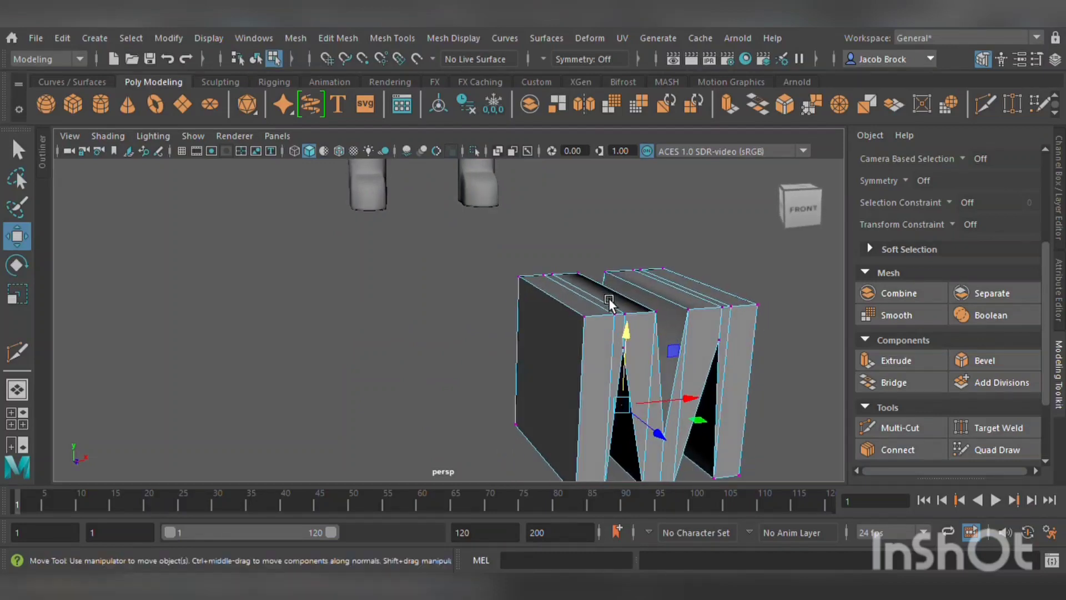
left_click(900, 428)
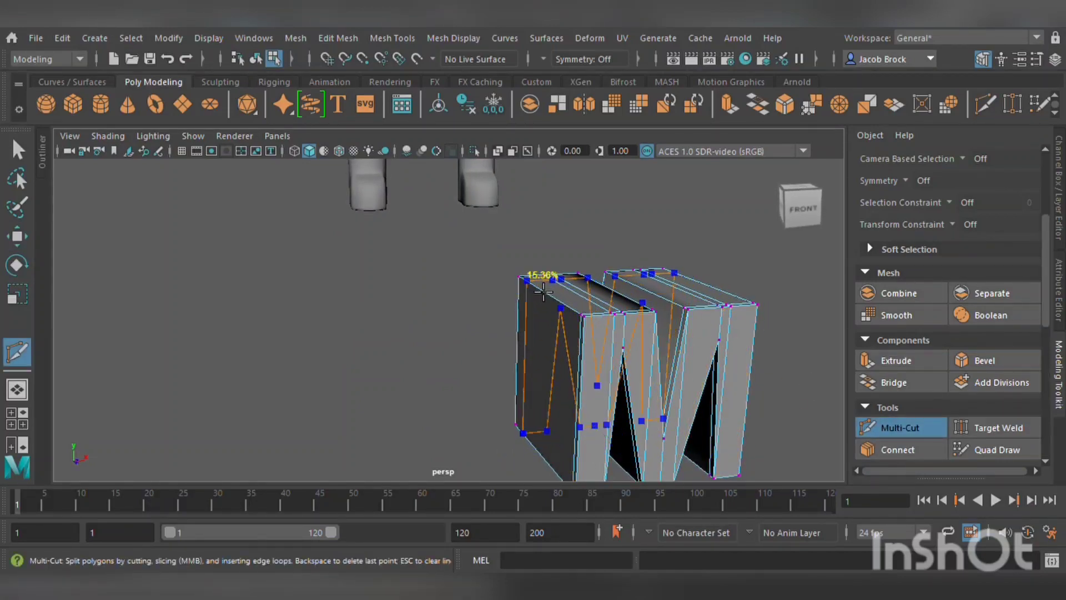
left_click_drag(698, 414, 673, 397, "alt")
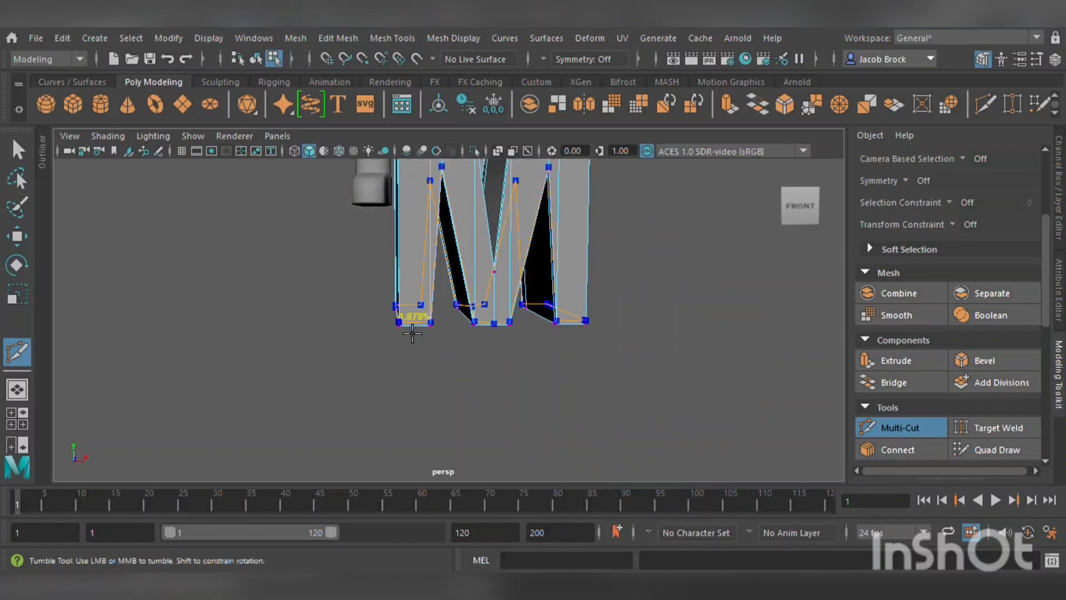
left_click(412, 332, "ctrl")
left_click_drag(575, 343, 561, 355, "alt")
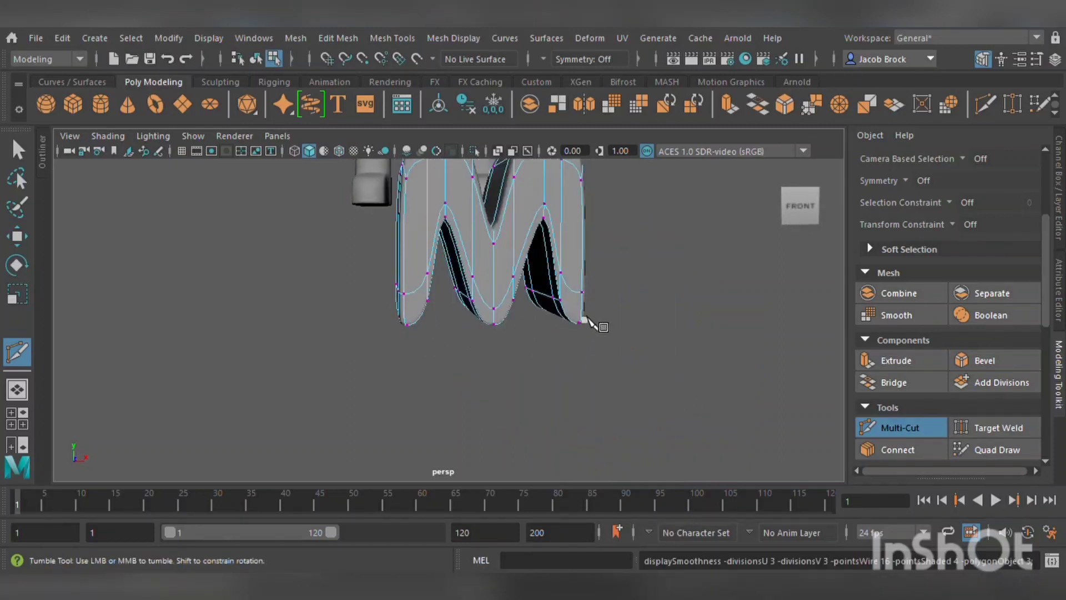
middle_click_drag(583, 316, 566, 348, "alt")
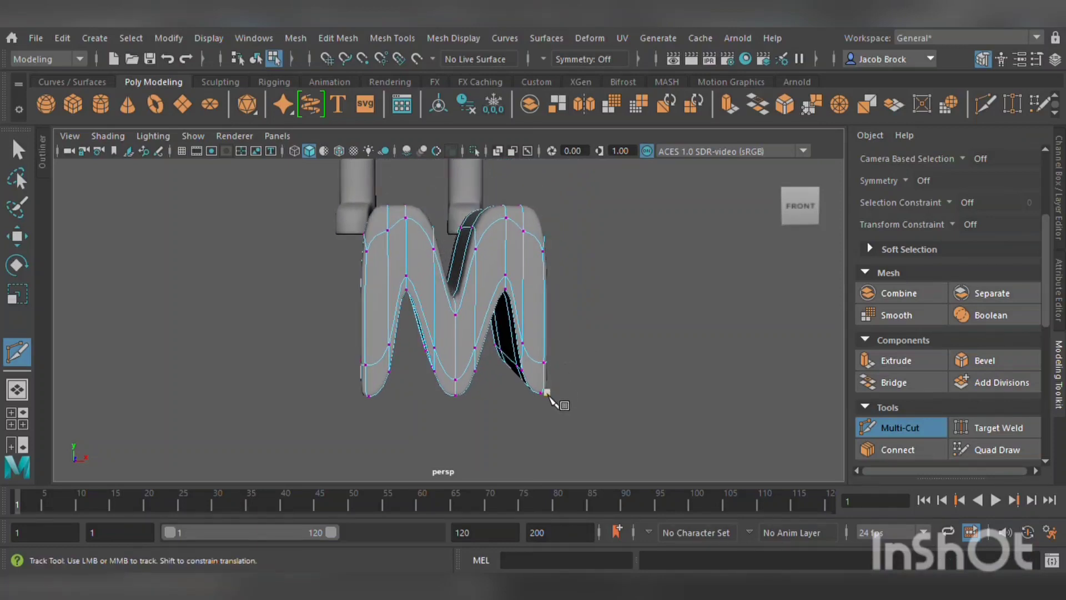
key("1")
left_click(438, 210, "ctrl")
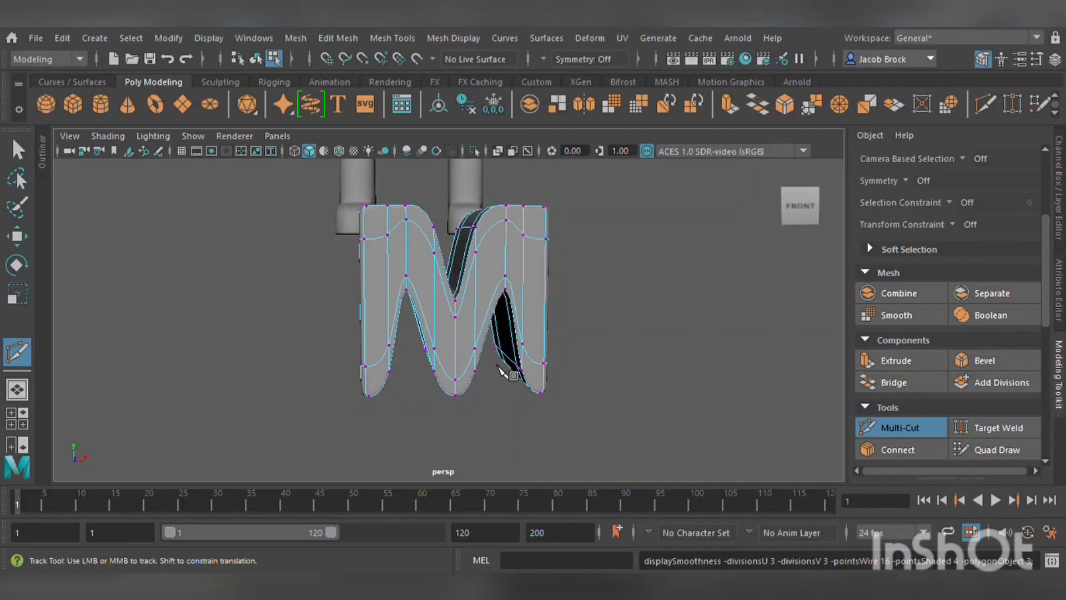
- Add supporting edge loops near the bottom of the M's right leg and behind its front face, and turn on smooth preview
left_click_drag(506, 350, 503, 346, "alt")
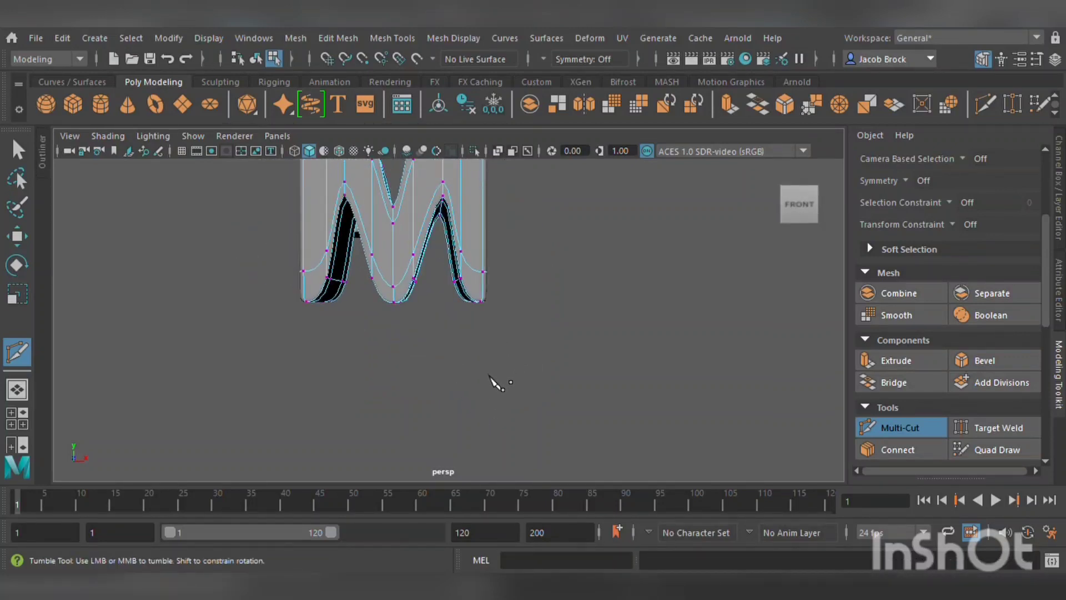
key("1")
middle_click_drag(457, 283, 553, 366, "alt")
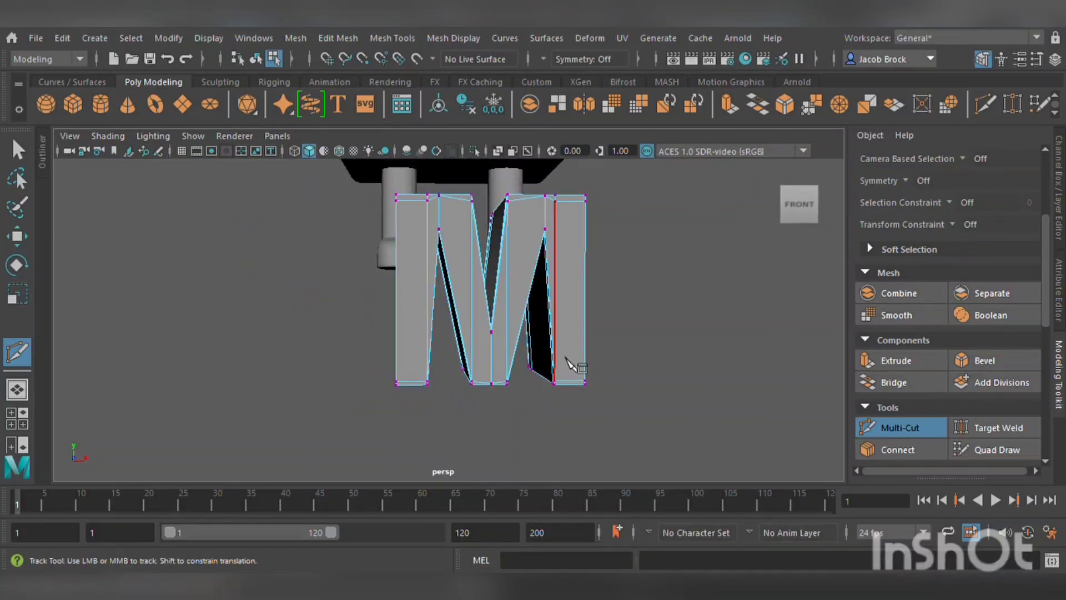
left_click(559, 385, "ctrl")
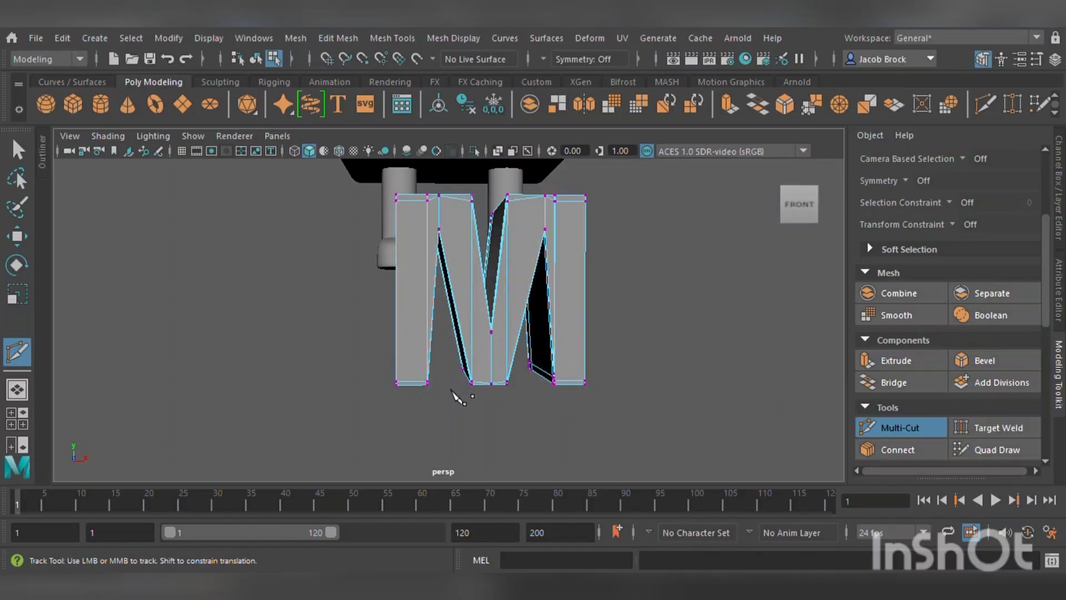
left_click_drag(452, 392, 428, 393, "alt")
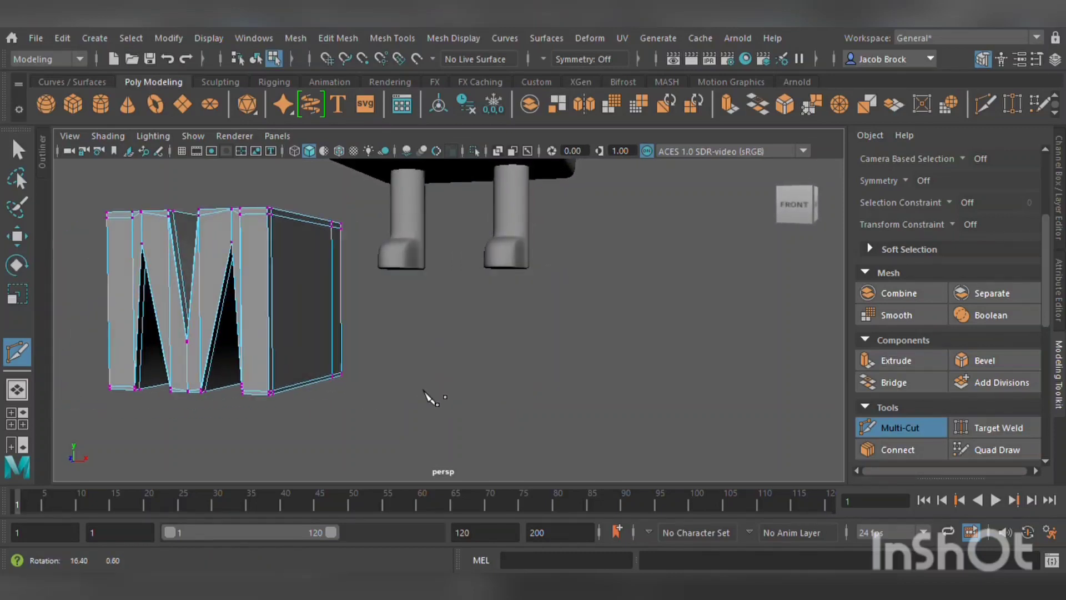
left_click(157, 395, "ctrl")
key("3")
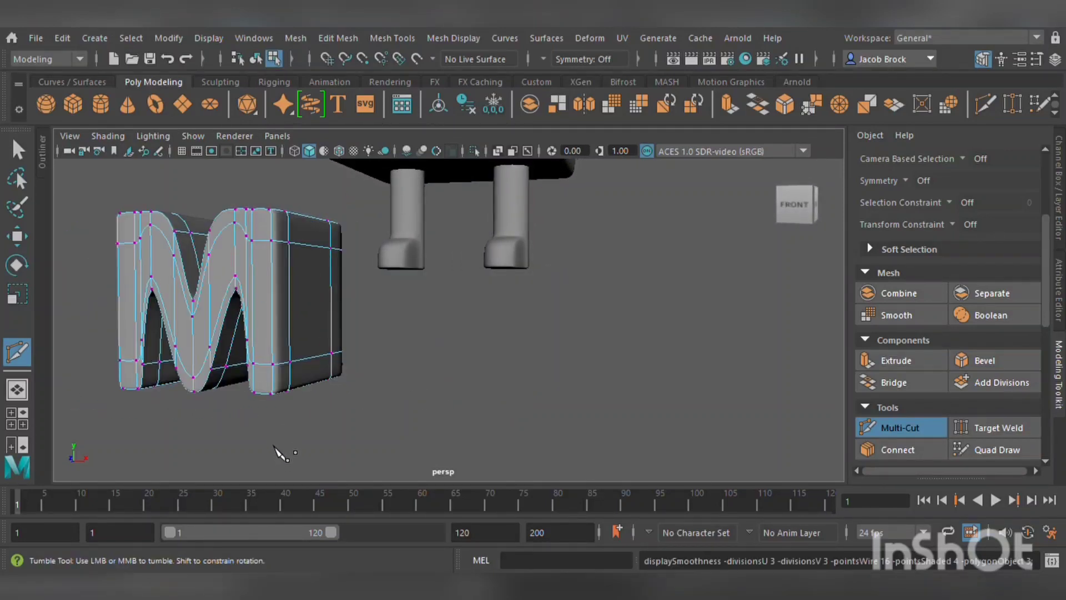
- Leave component editing for object mode, deselect the smoothed M, and inspect it from the front and at an angle
left_click_drag(244, 399, 271, 398, "alt")
left_click(17, 237)
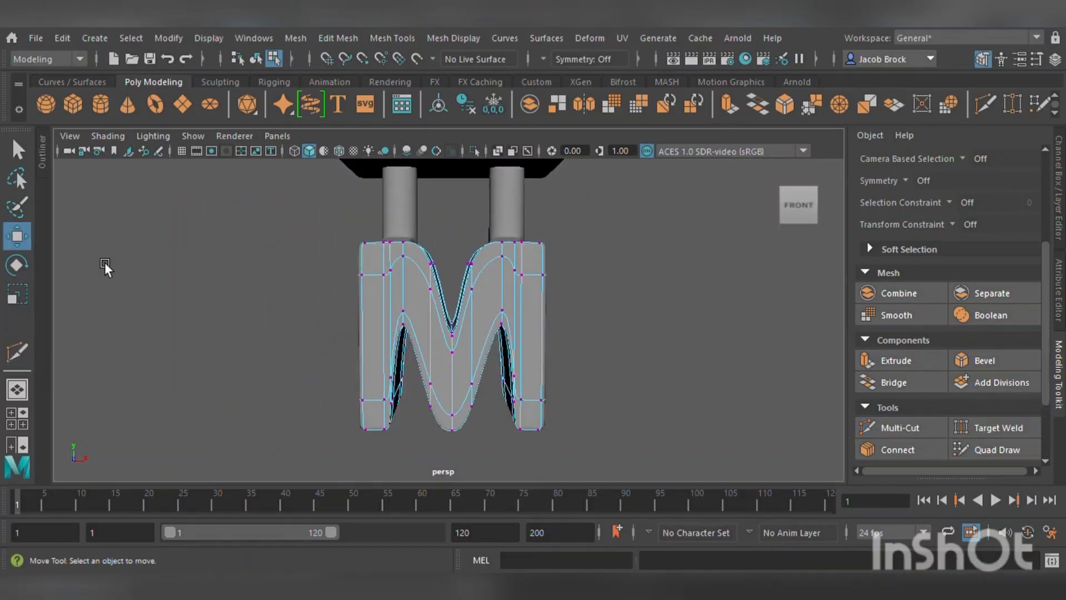
scroll(429, 289, "down", 8)
scroll(554, 333, "up", 3)
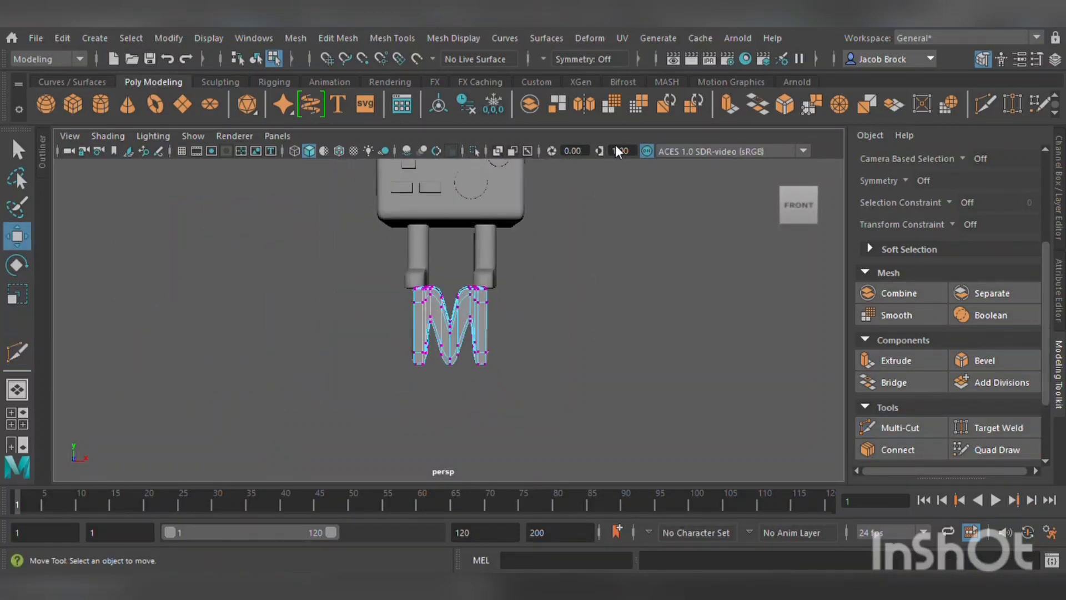
key("F8")
left_click(563, 282)
mouse_move(567, 287)
left_mouse_down("alt")
mouse_move(585, 332)
mouse_move(559, 355)
mouse_move(572, 290)
left_mouse_up("alt")
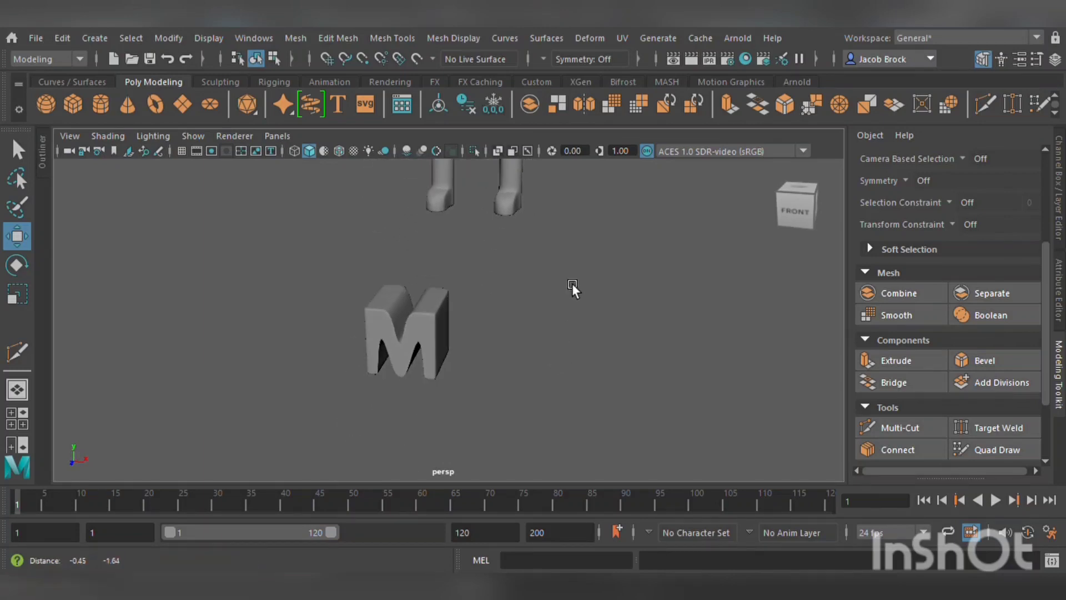
- Flatten the M by scaling its depth along Z to about 0.45 and deselect it
left_click(434, 329)
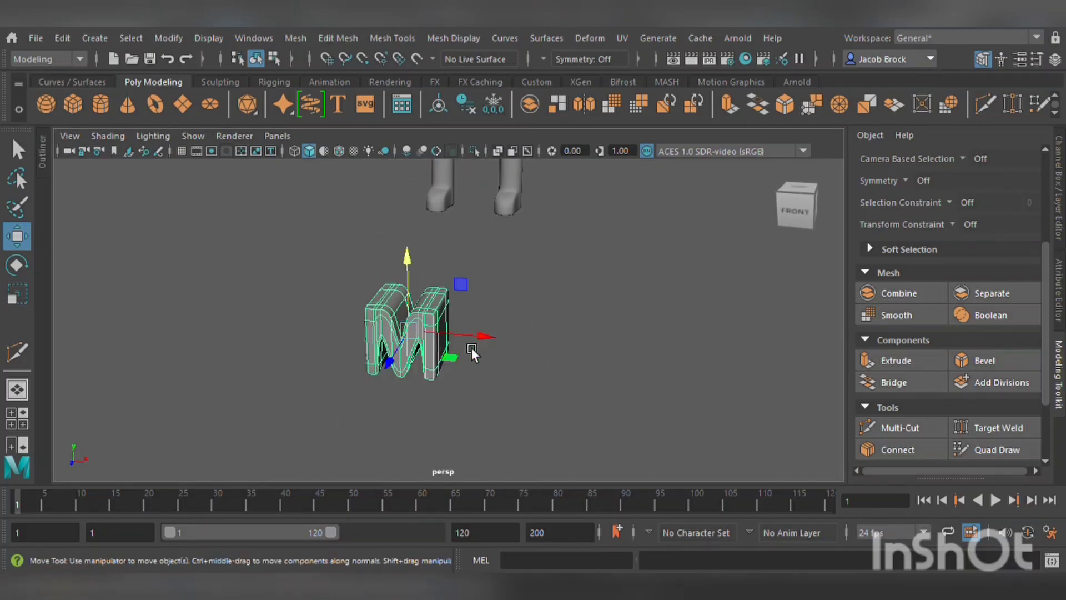
left_click(22, 300)
left_click_drag(391, 361, 423, 332)
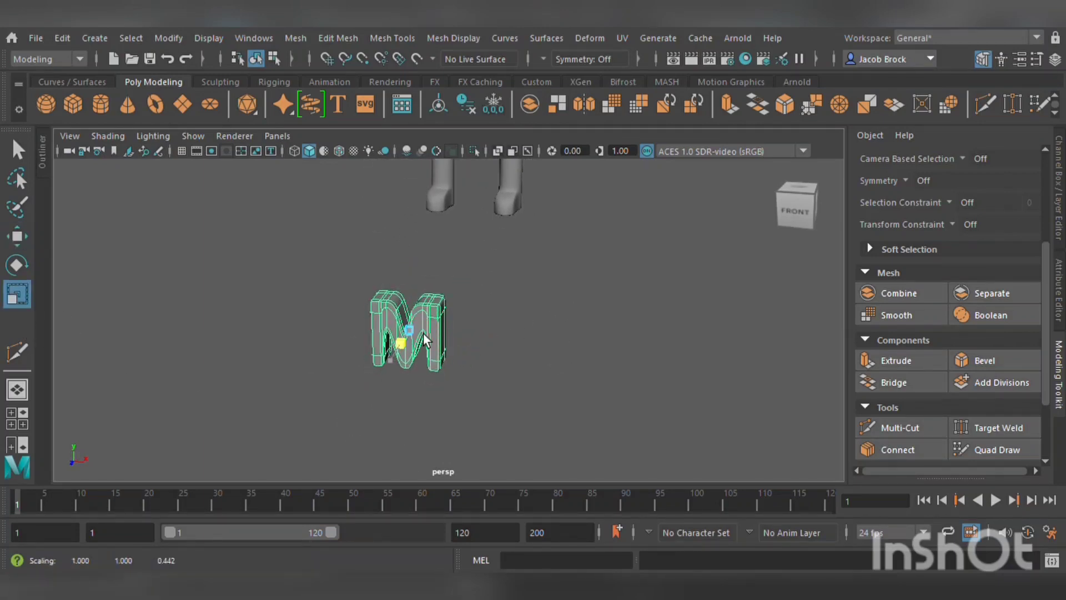
left_click(643, 285)
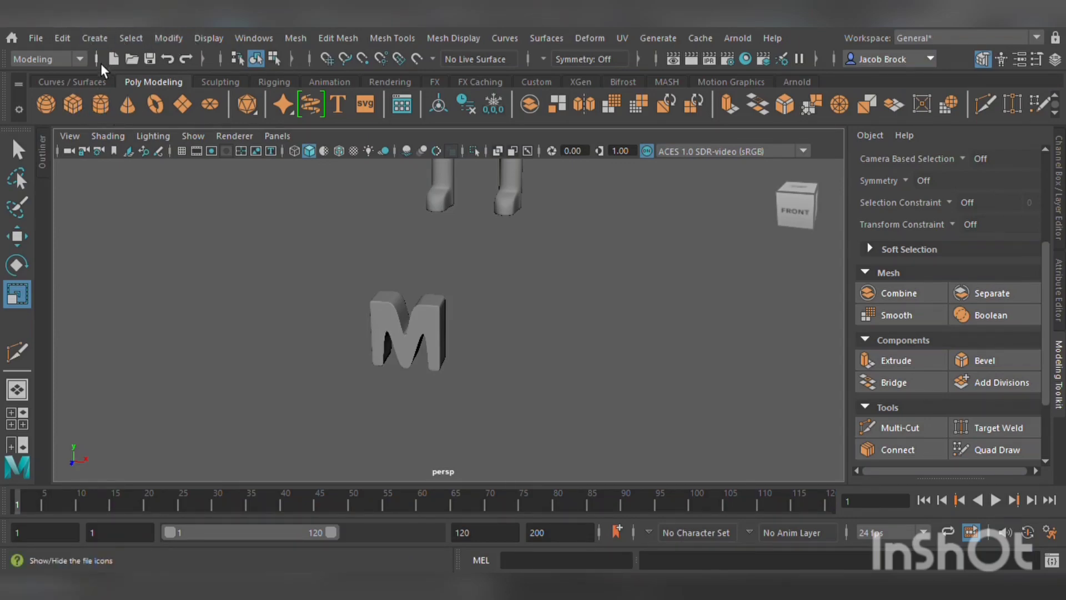
- Create a polygon cylinder, cut supporting edge loops near both ends, and turn on smooth preview, returning to object mode
left_click(104, 109)
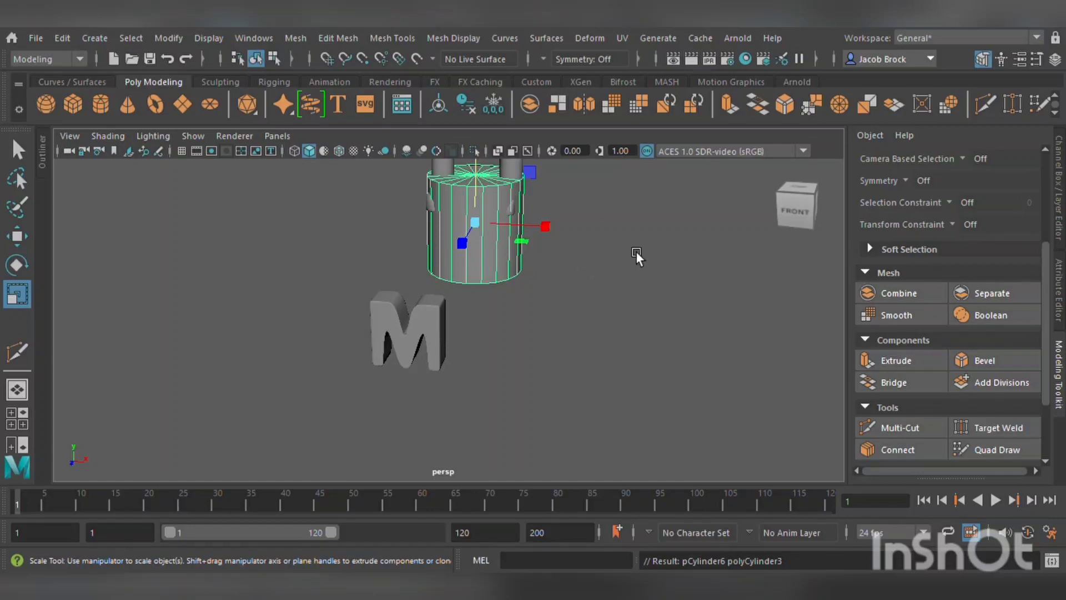
left_click(888, 427)
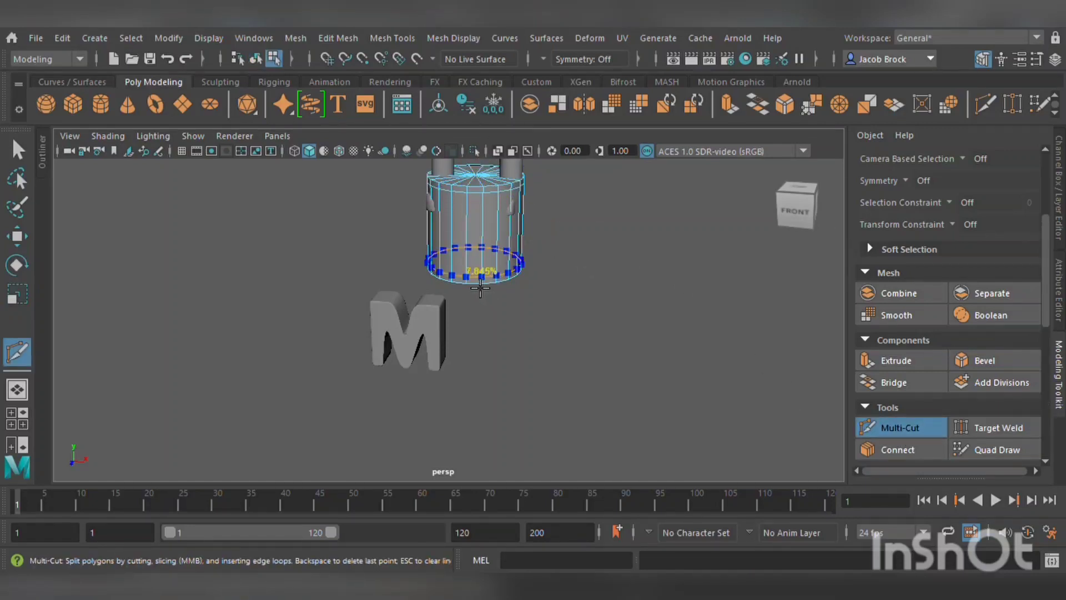
key("3")
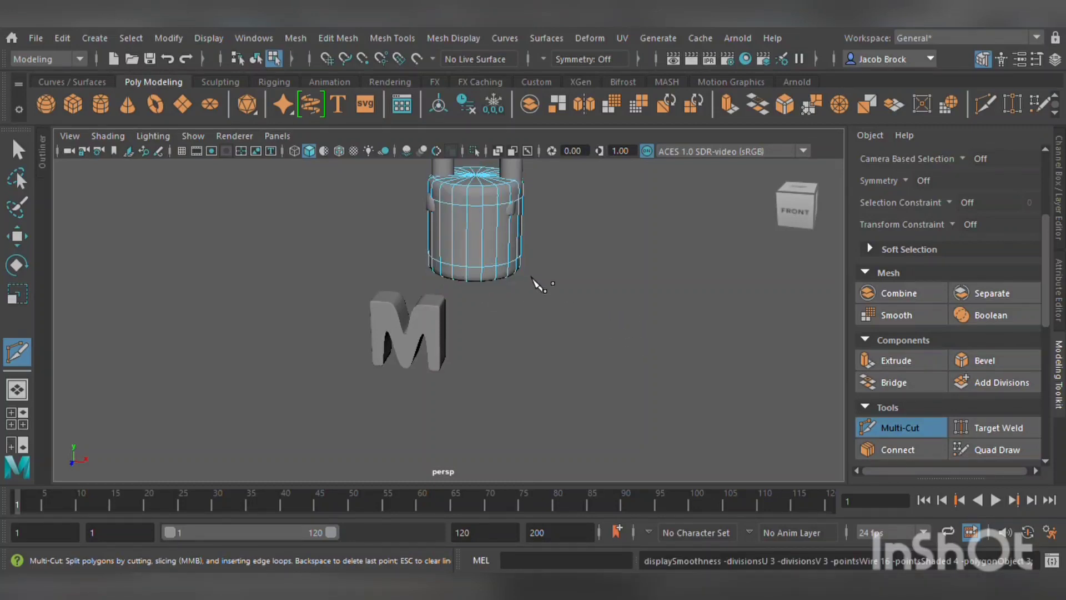
left_click(16, 242)
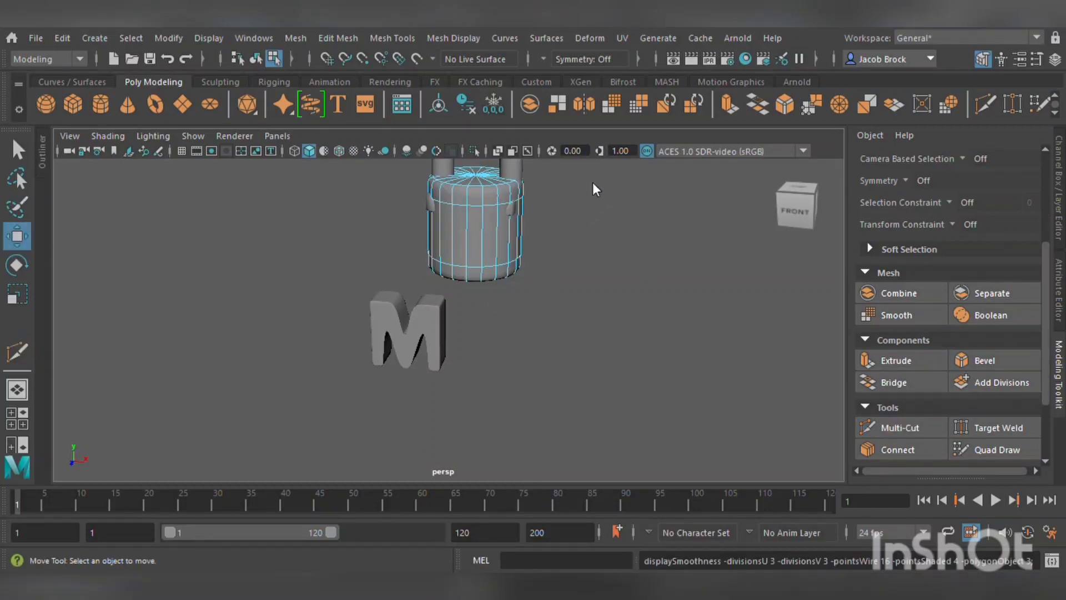
key("F8")
- Set the new cylinder's X rotation to 90 so its flat cap faces forward
left_click(1051, 187)
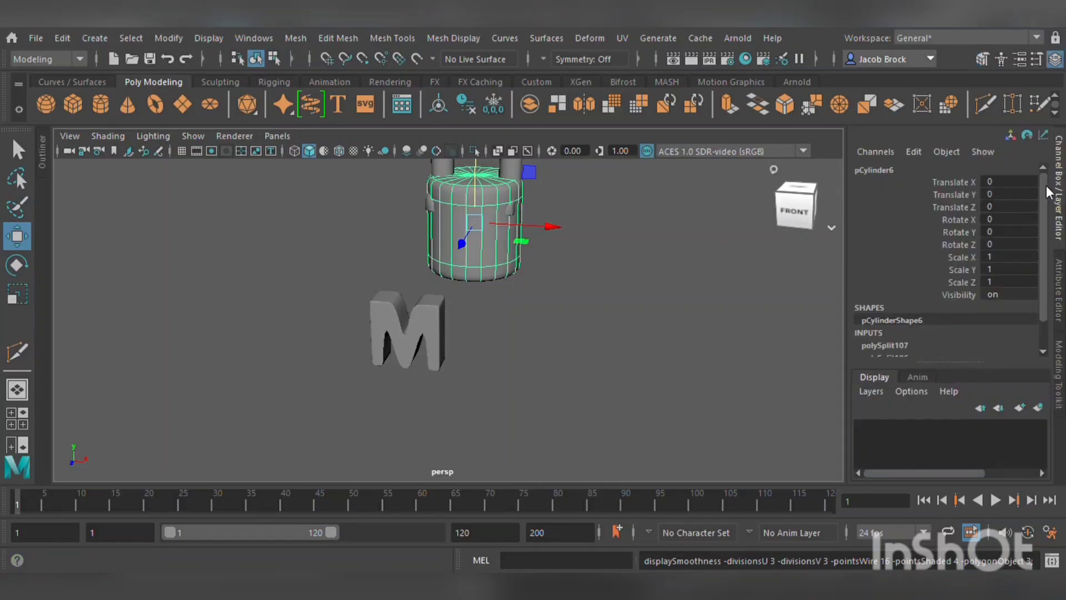
left_click(1007, 220)
type("90")
key("Return")
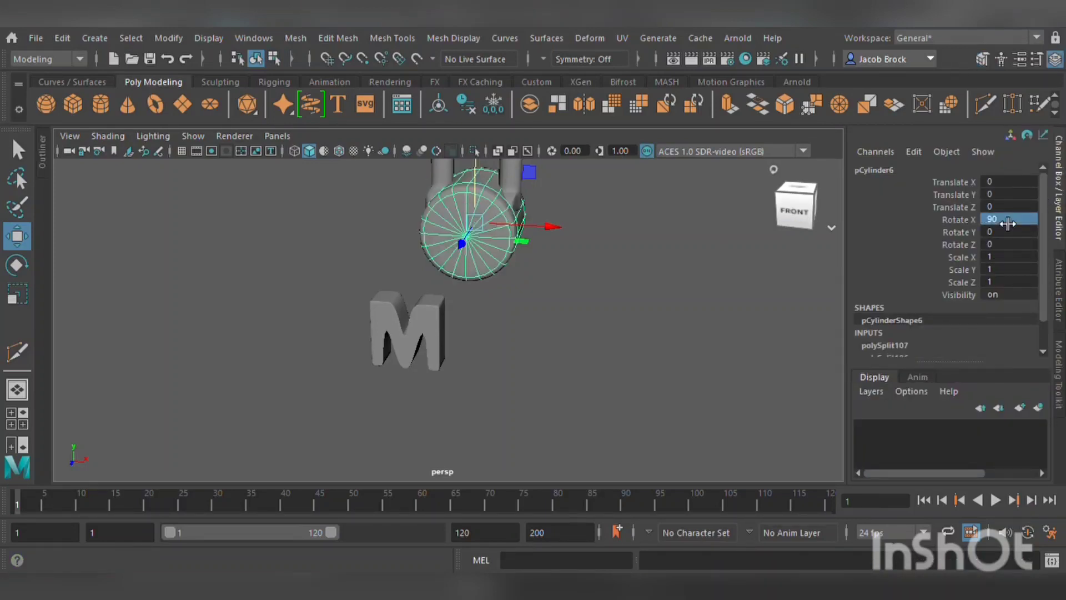
- Move the cylinder out of the character to beside the M, at about X 1.69, Y -0.55, Z 5.05
left_click_drag(490, 188, 516, 278)
left_click_drag(502, 317, 457, 471, "alt")
left_click_drag(504, 416, 598, 361, "alt")
left_click_drag(531, 296, 556, 219)
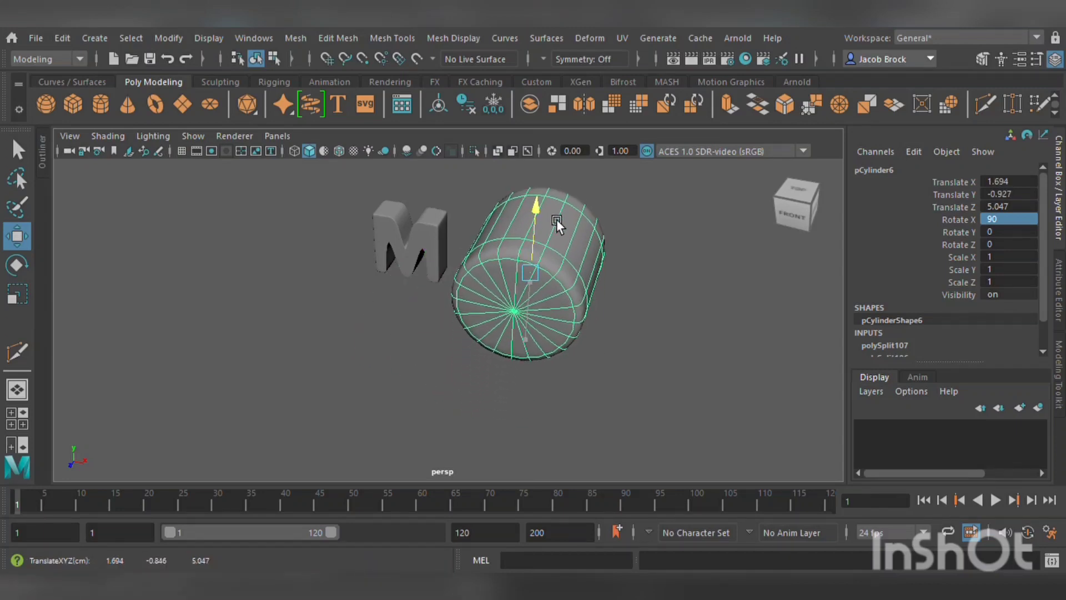
- Flatten the cylinder into a disc with a Y scale of about 0.23 and move it forward to about Z 5.66
left_click_drag(508, 339, 154, 336, "alt")
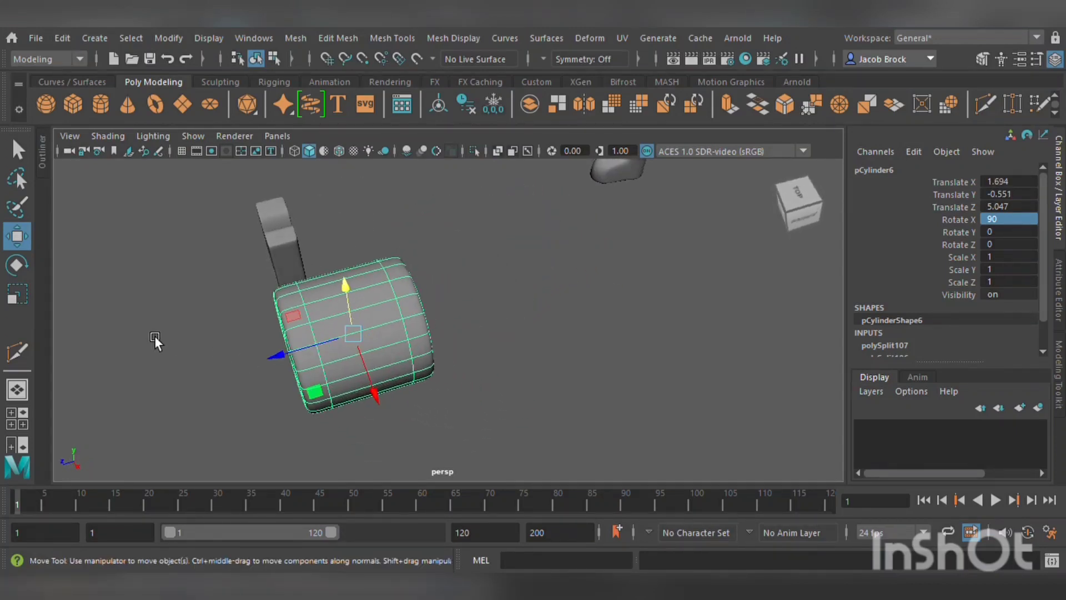
left_click(12, 297)
left_click_drag(298, 361, 349, 342)
left_click(27, 239)
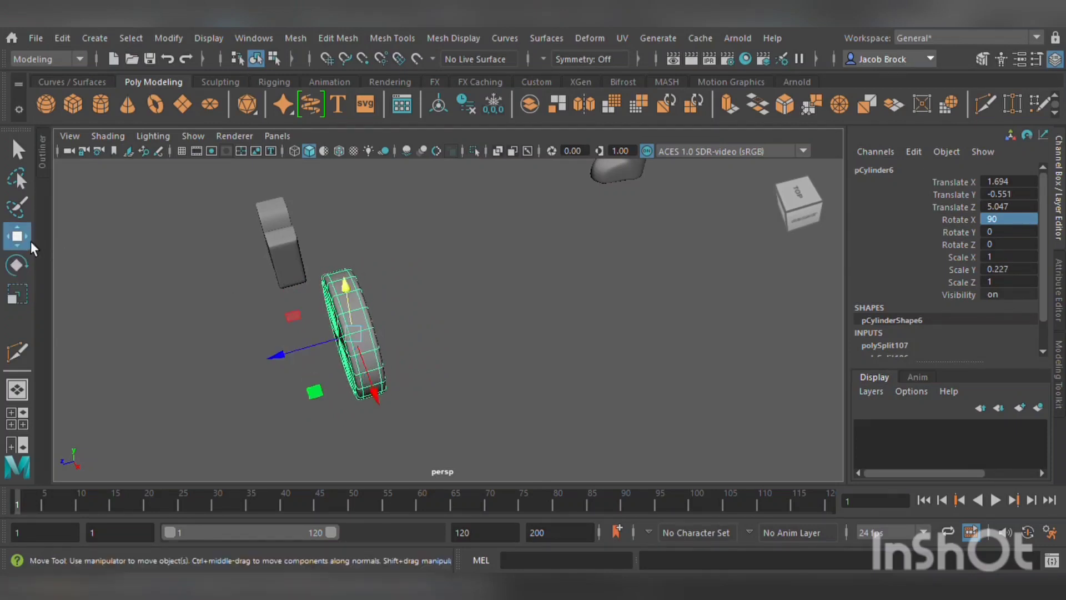
left_click_drag(292, 365, 552, 338)
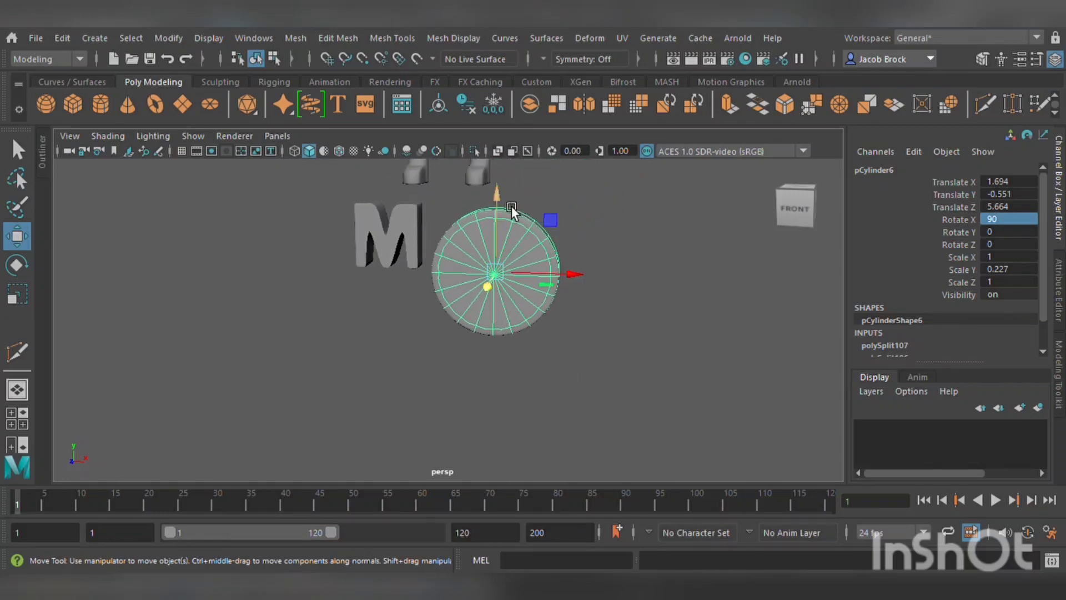
- Raise the disc level with the M, scale its X and Z to about 0.54, and place it close beside the M
left_click_drag(511, 205, 518, 165)
left_click(21, 294)
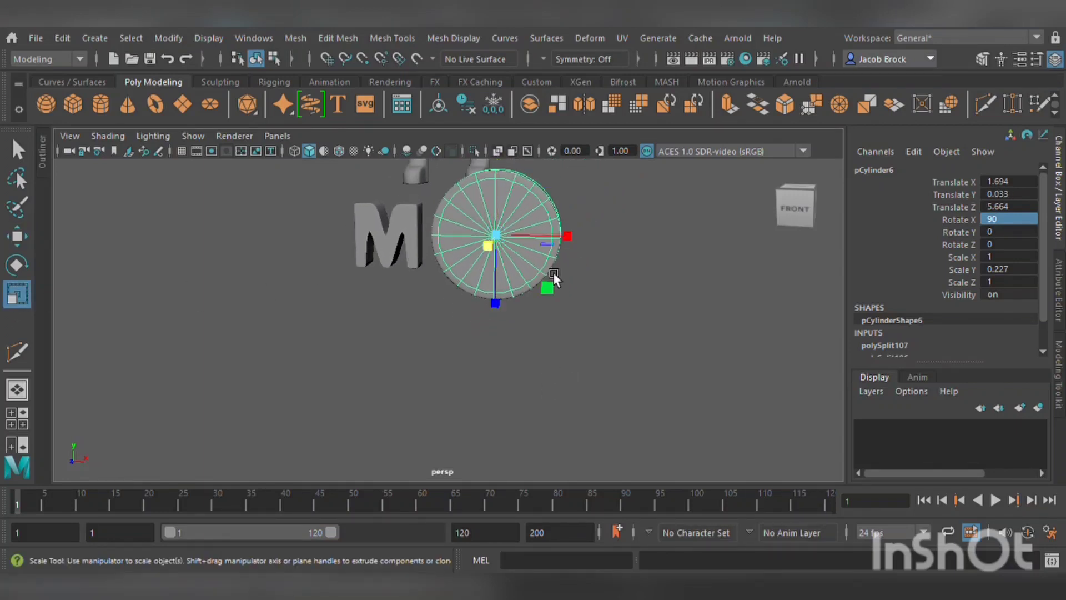
mouse_move(550, 283)
left_mouse_down()
mouse_move(558, 293)
mouse_move(545, 289)
left_mouse_up()
left_click(17, 236)
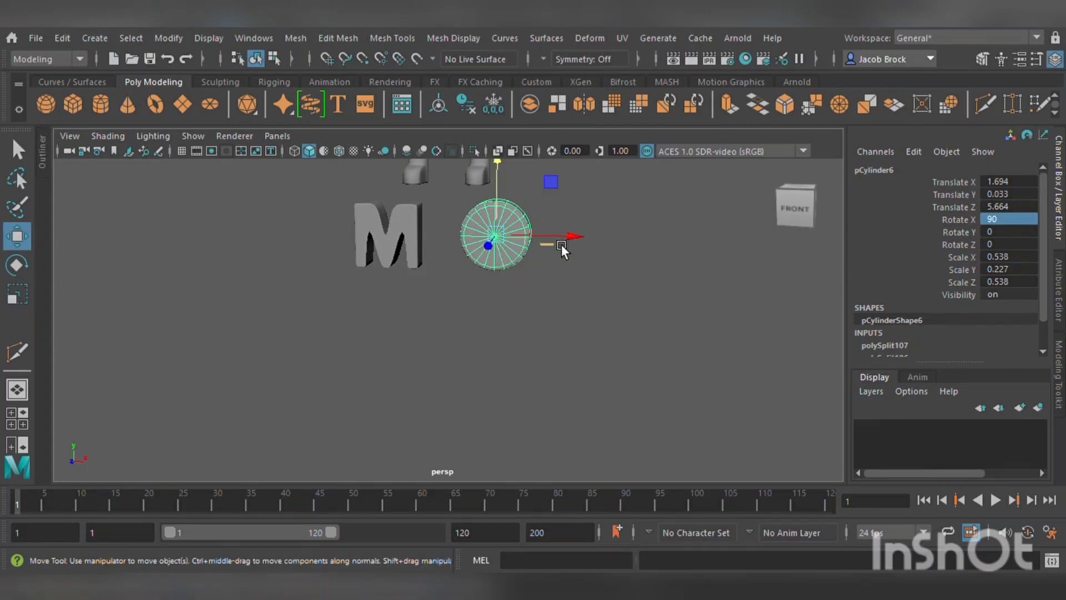
left_click_drag(561, 245, 527, 284)
- Move the M to about Z 5.62 to align it in depth with the disc, and deselect it
left_click(475, 331)
left_click_drag(474, 332, 485, 275, "alt")
left_click(429, 235)
left_click_drag(429, 235, 415, 467, "alt")
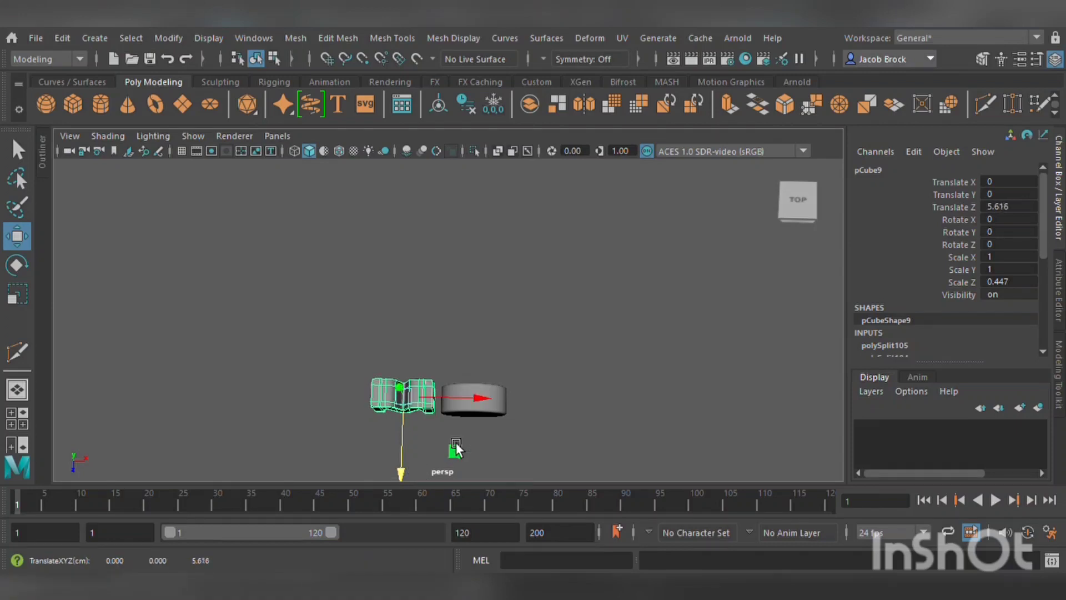
left_click(566, 378)
left_click_drag(566, 379, 501, 375, "alt")
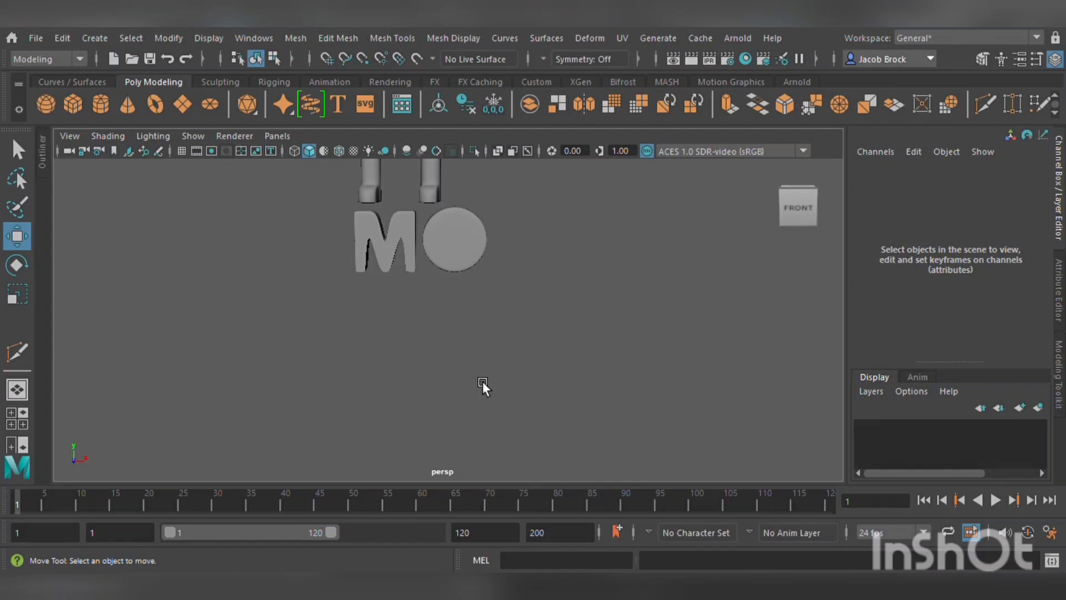
- Create a polygon cube and place it left of the M, at about X -1.37 and Z 5.66
left_click(76, 108)
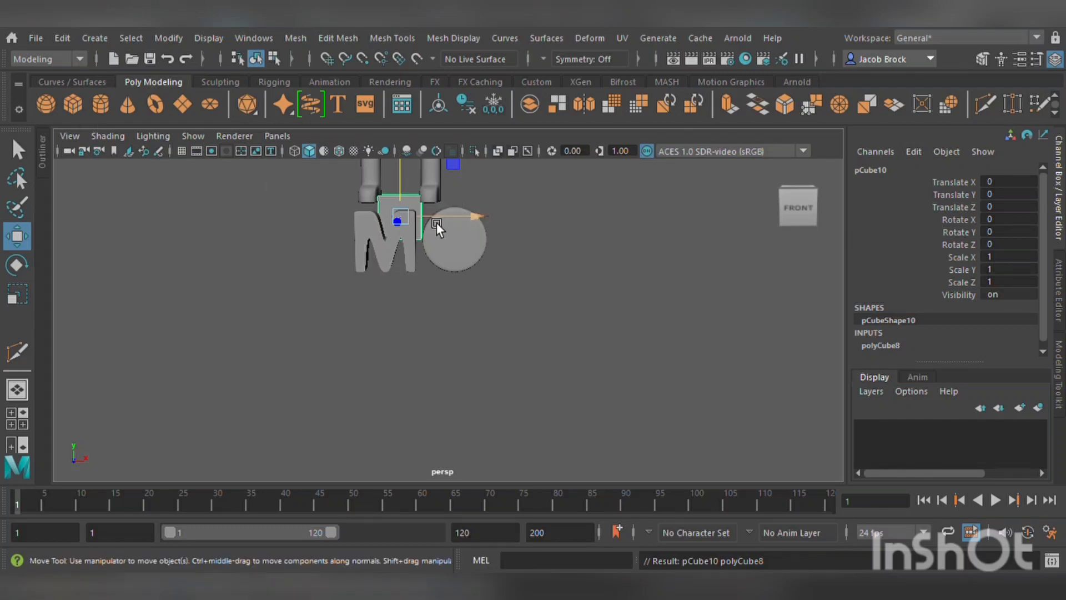
left_click_drag(437, 222, 431, 238)
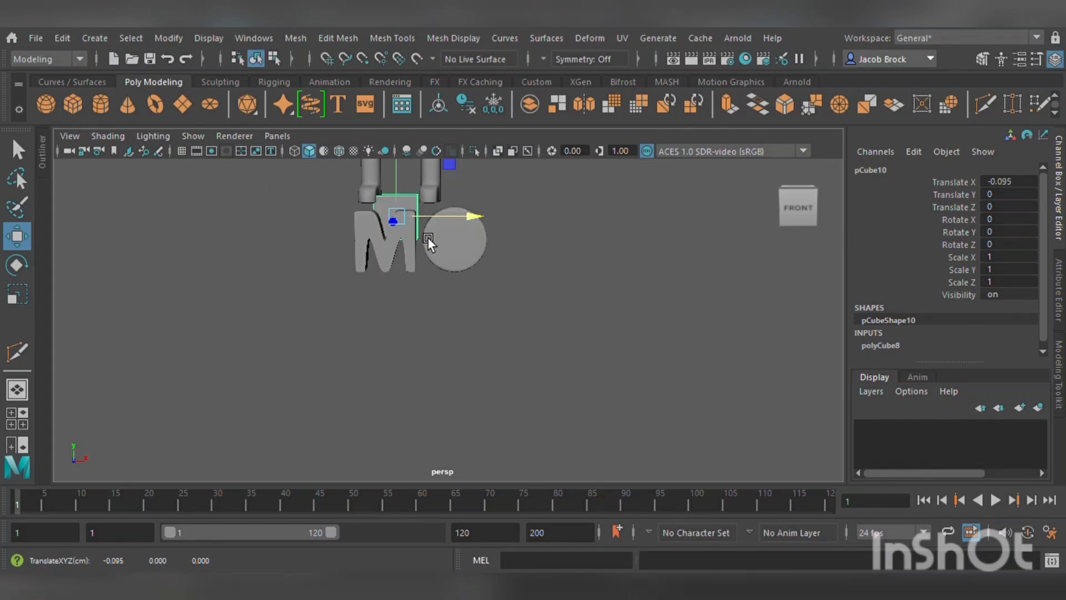
left_click_drag(422, 239, 362, 299, "alt")
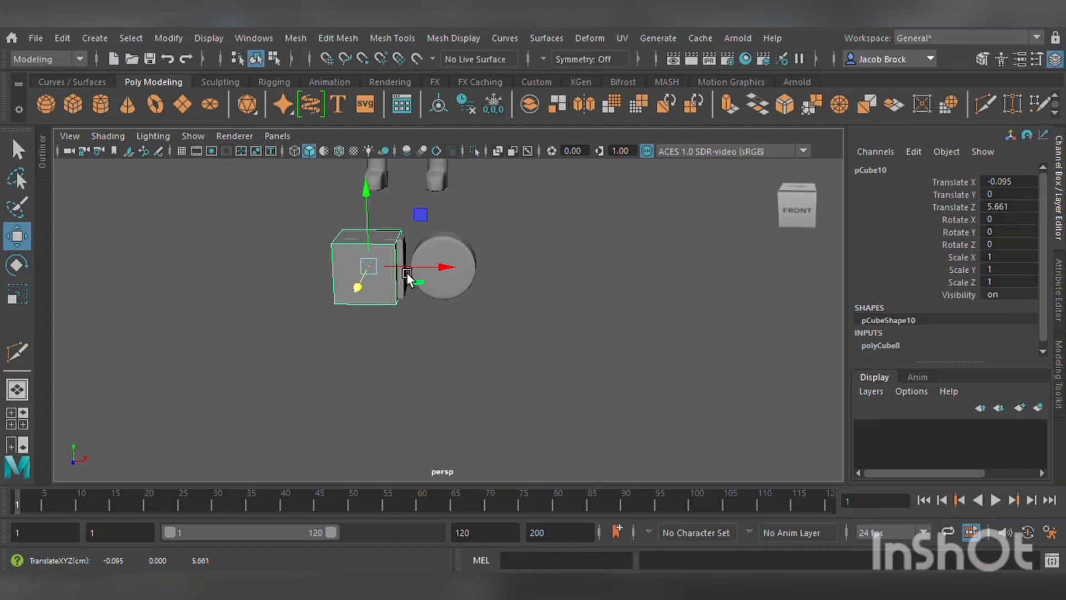
left_click_drag(406, 272, 341, 251)
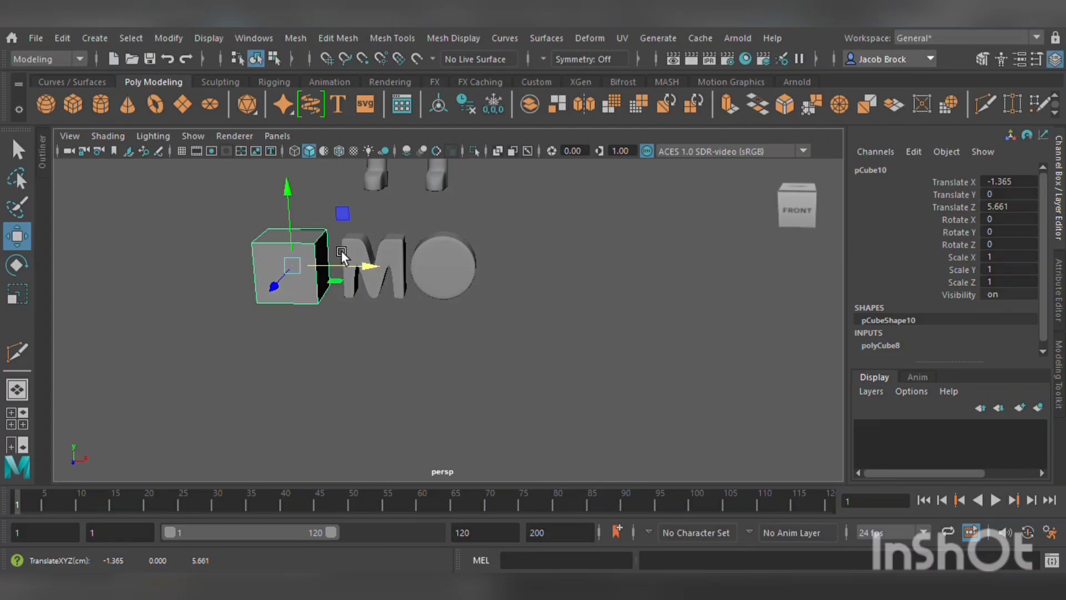
- Flatten the new cube by scaling its depth along Z to about 0.41, comparable to the M's thickness
scroll(341, 251, "up", 6)
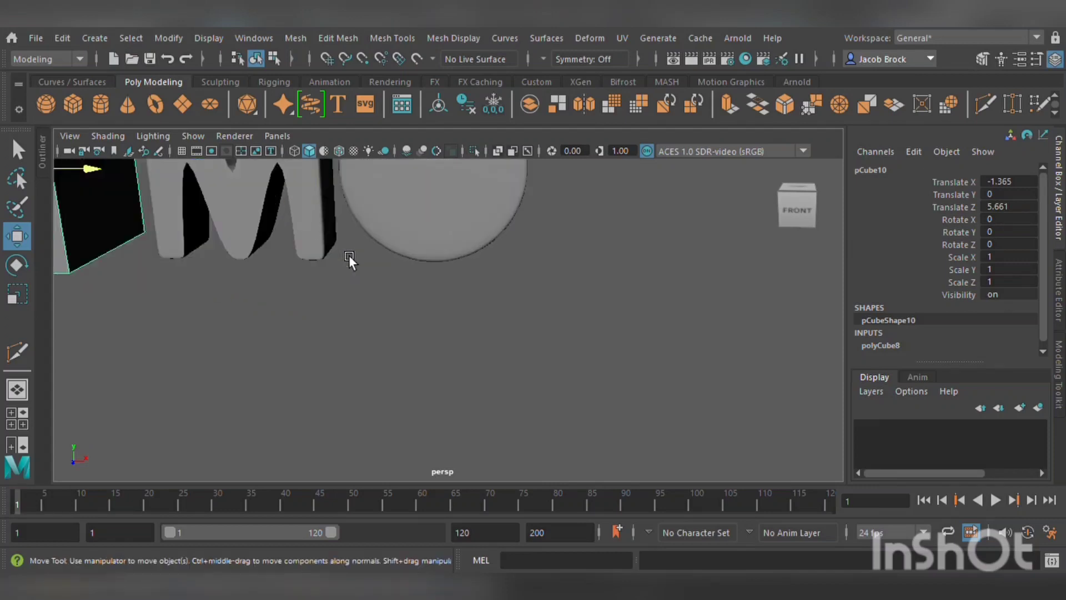
middle_click_drag(348, 255, 414, 331, "alt")
left_click_drag(415, 331, 149, 459, "alt")
key("r")
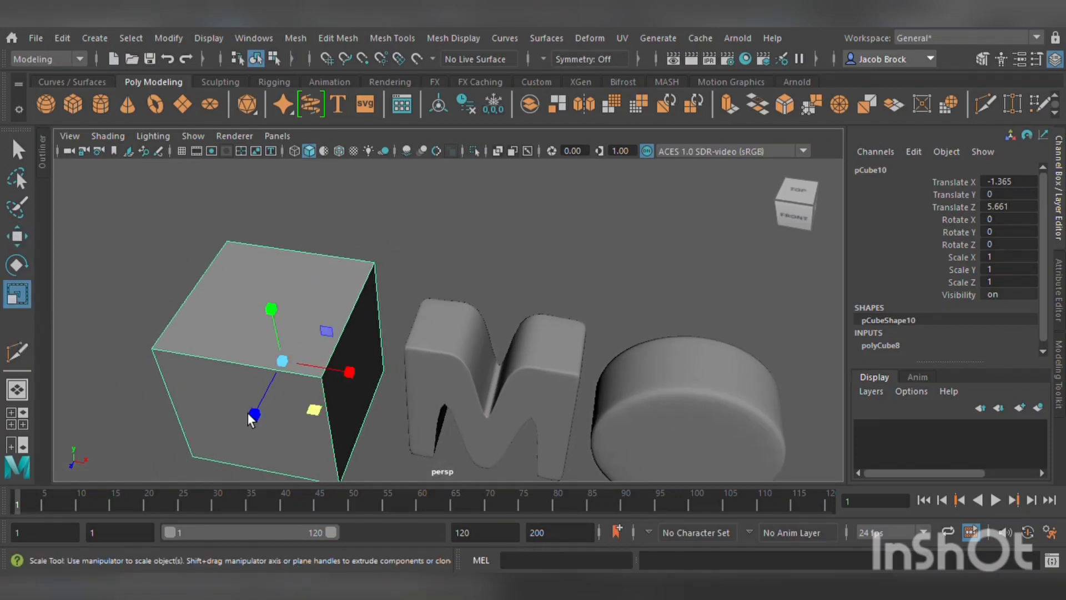
left_click_drag(261, 421, 314, 361)
middle_click_drag(314, 371, 286, 402, "alt")
scroll(287, 402, "up", 3)
scroll(352, 323, "down", 3)
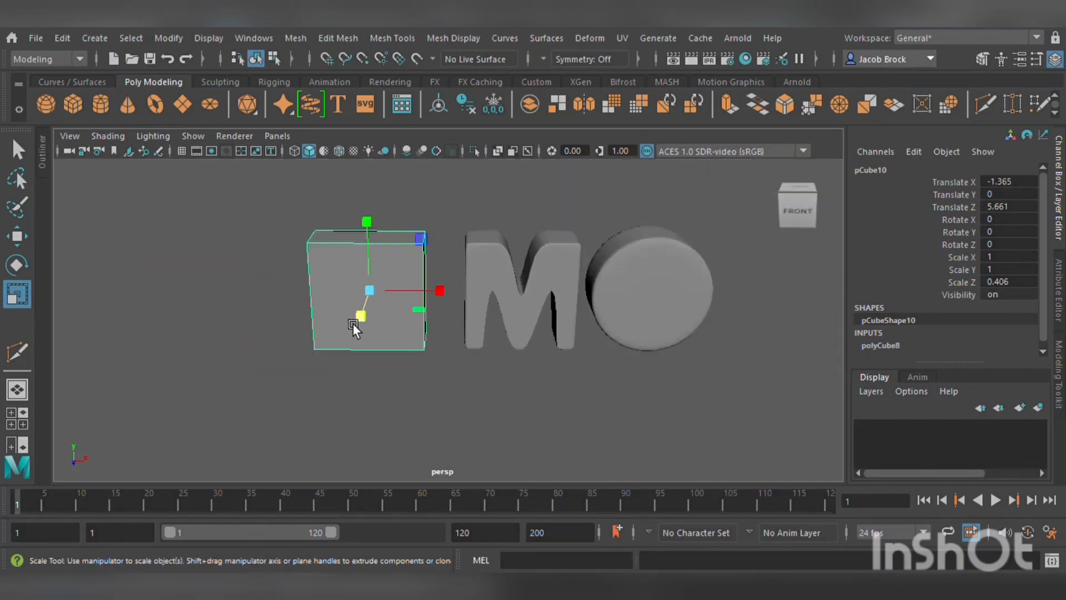
- Cut four vertical edge loops across the flattened cube's front with Multi-Cut, two of them near its side edges
left_click(982, 59)
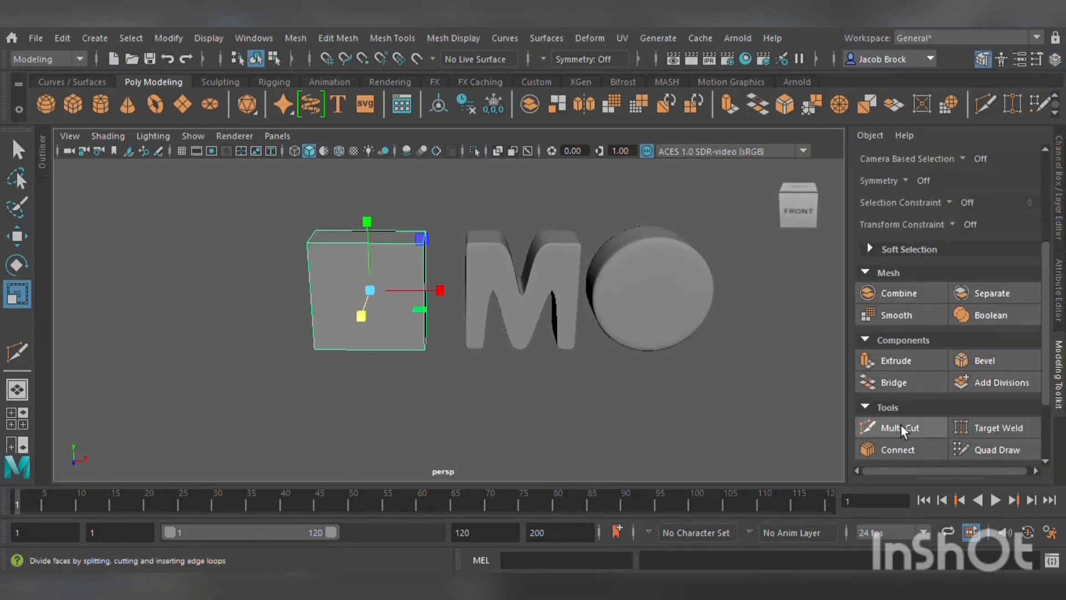
left_click(901, 427)
left_click(334, 261, "ctrl")
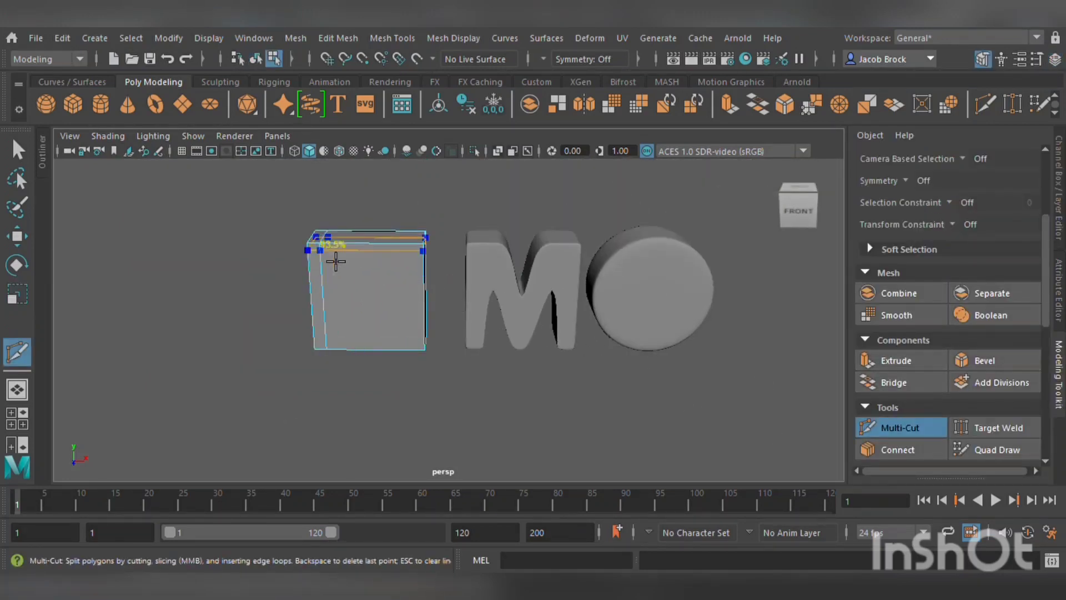
left_click(362, 258, "ctrl")
left_click(385, 256, "ctrl")
left_click(419, 258, "ctrl")
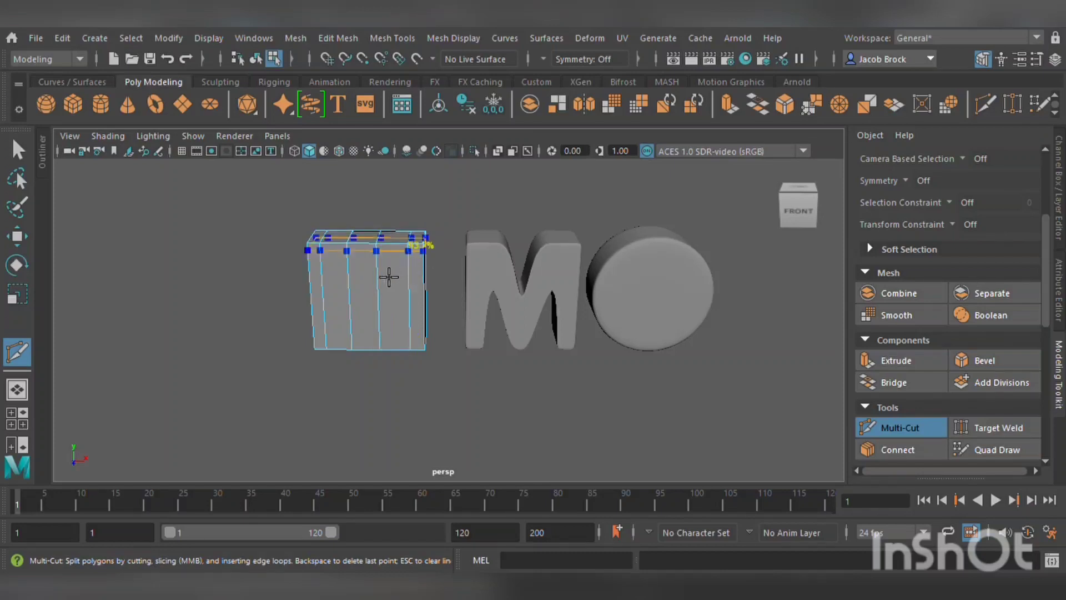
- Cut four horizontal edge loops down the flattened cube with Multi-Cut and look at the resulting grid up close
left_click(388, 278, "ctrl")
left_click(374, 294, "ctrl")
left_click(369, 316, "ctrl")
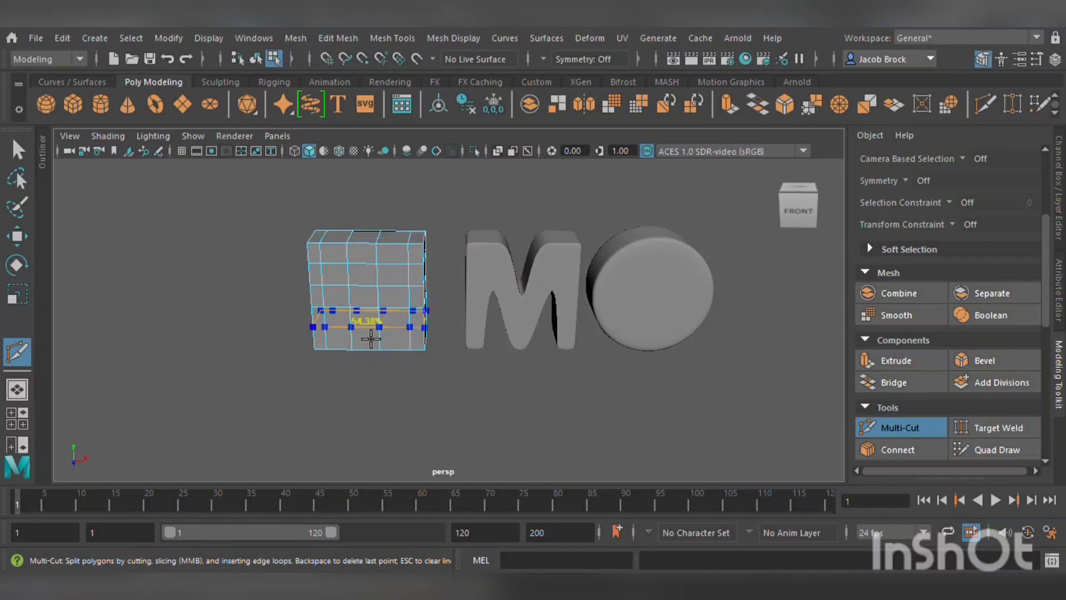
left_click(371, 337, "ctrl")
left_click(17, 236)
scroll(316, 279, "up", 5)
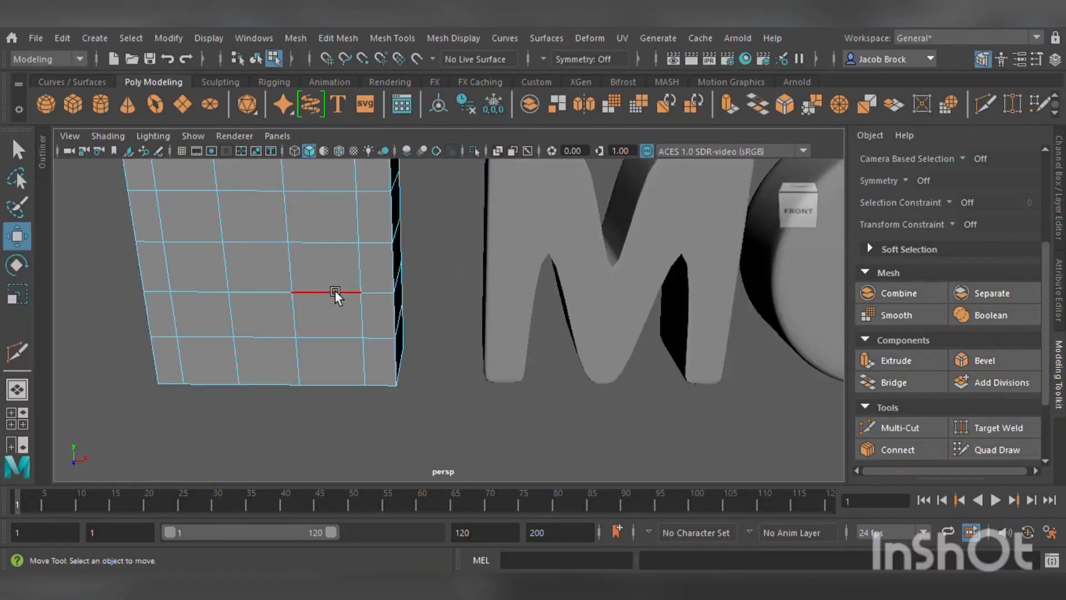
middle_click_drag(294, 291, 408, 319, "alt")
left_click_drag(408, 319, 408, 311, "alt")
middle_click_drag(462, 283, 381, 393, "alt")
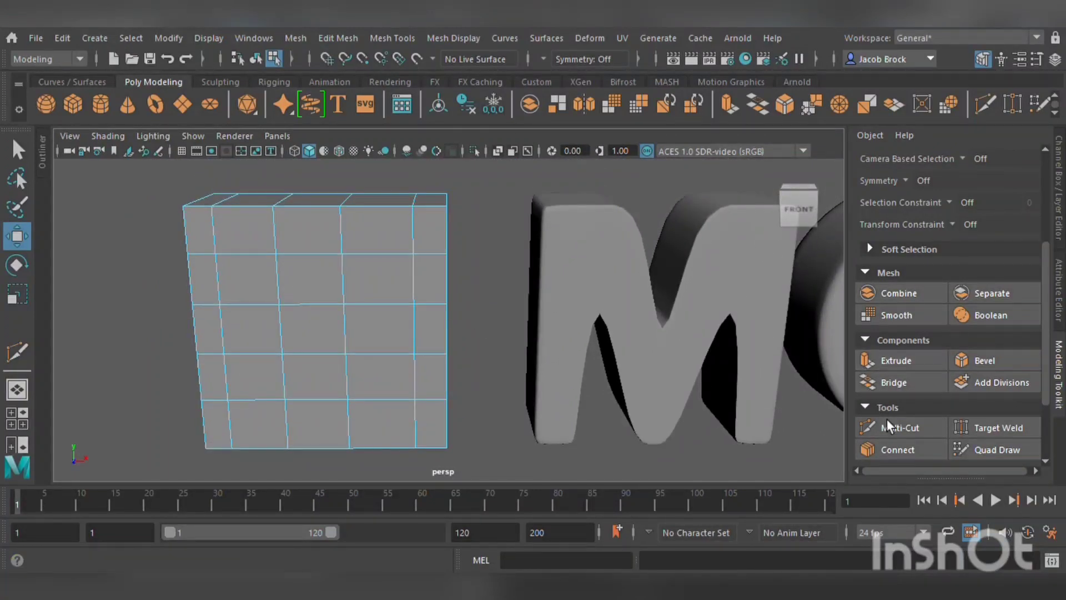
- Undo the four horizontal edge loops on the flattened cube
key("ctrl+z")
key("ctrl+z")
key("ctrl+z")
key("ctrl+z")
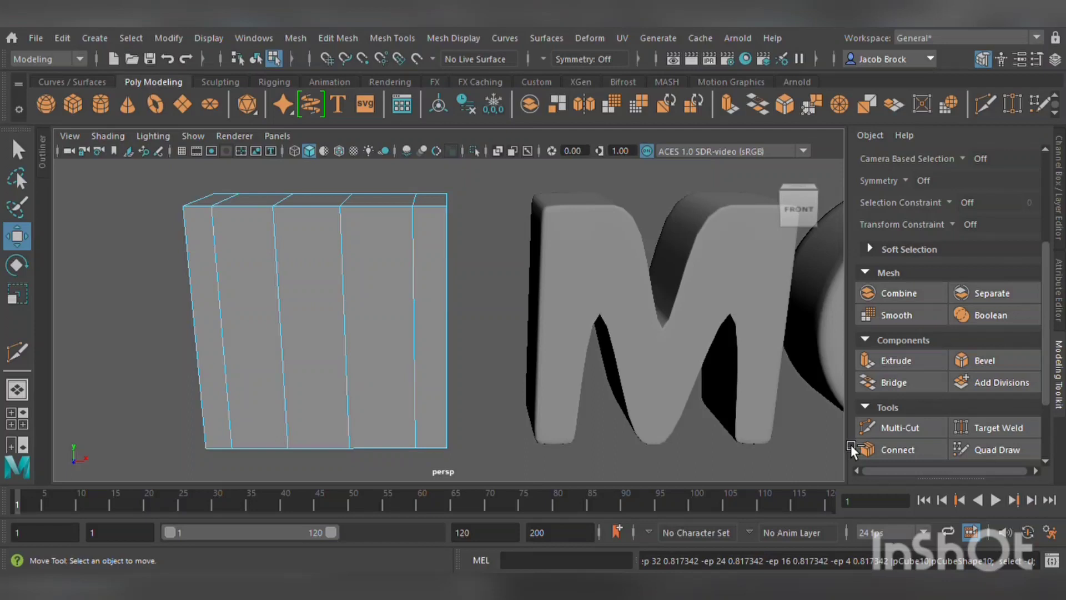
- Cut a single horizontal edge loop around the middle of the flattened cube with Multi-Cut
left_click(21, 295)
left_click(900, 428)
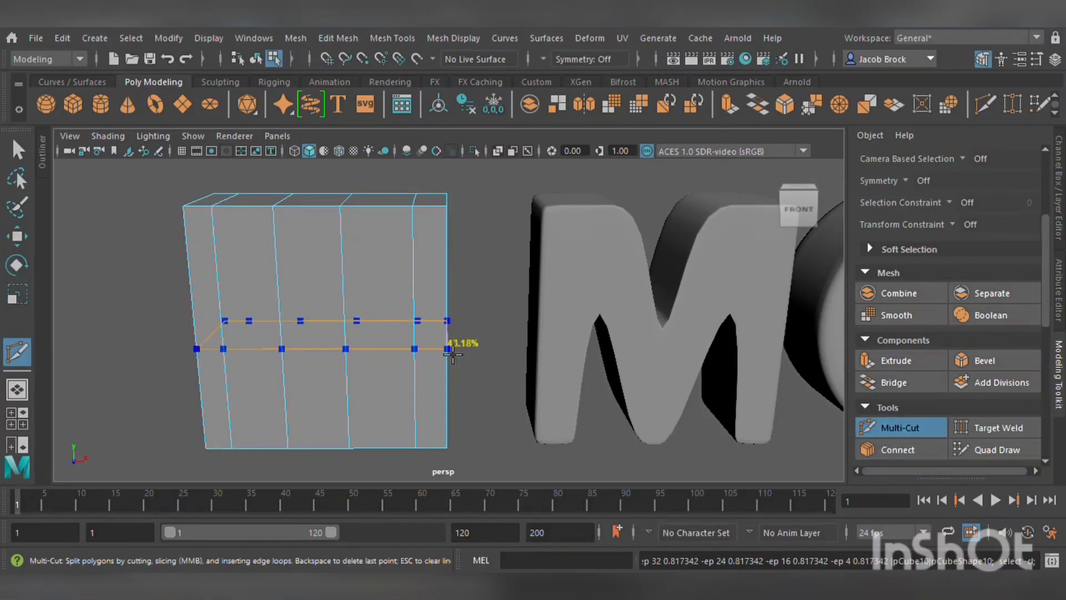
left_click(422, 336, "ctrl")
left_click(19, 234)
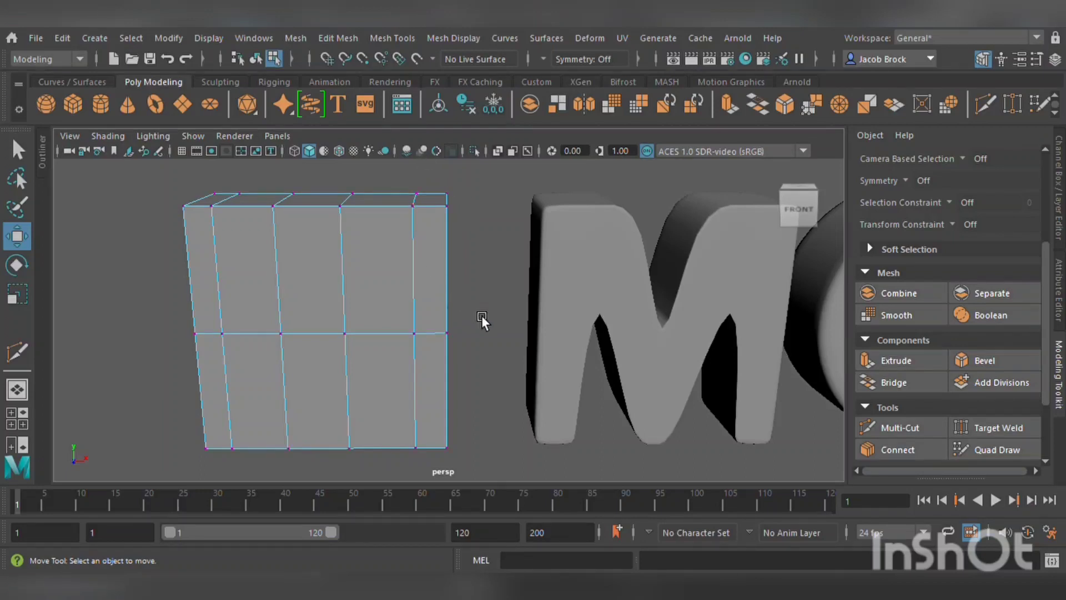
- Pull the mid-height vertices on the flattened cube's right side inward to form a V-shaped notch
left_click_drag(482, 316, 488, 323, "alt")
left_click_drag(494, 239, 422, 272)
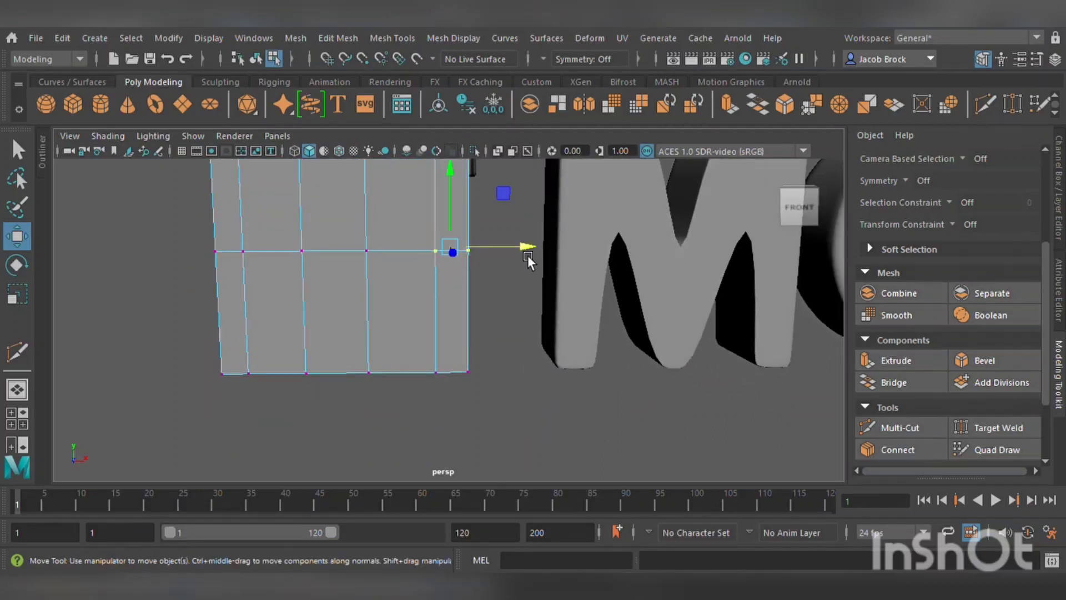
left_click_drag(528, 255, 442, 328)
left_click(899, 428)
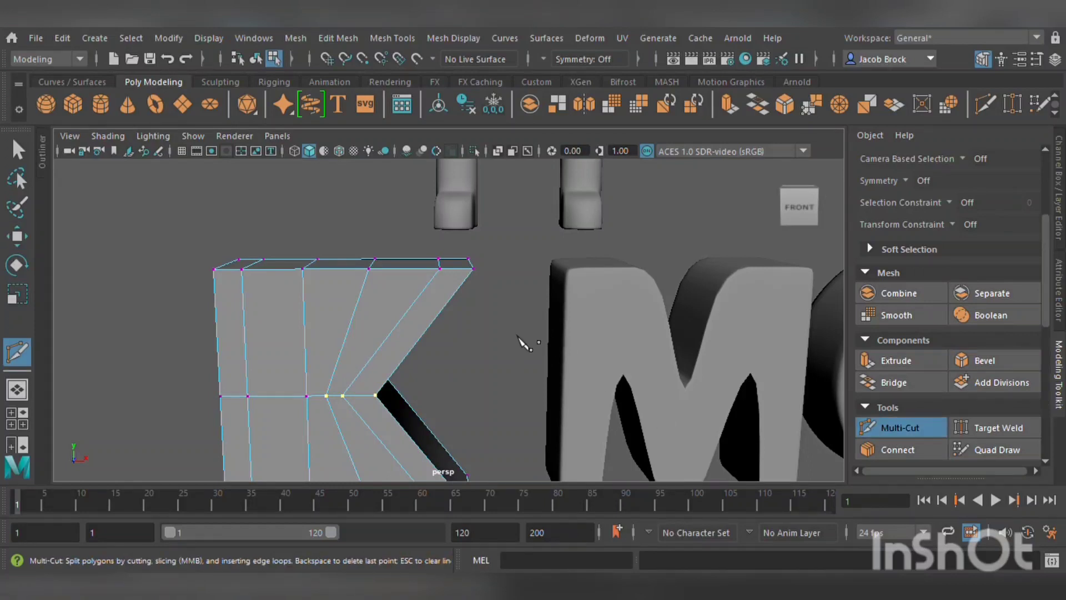
- Cut two horizontal edge loops with Multi-Cut, one above and one below the notch on the flattened cube
left_click(402, 324, "ctrl")
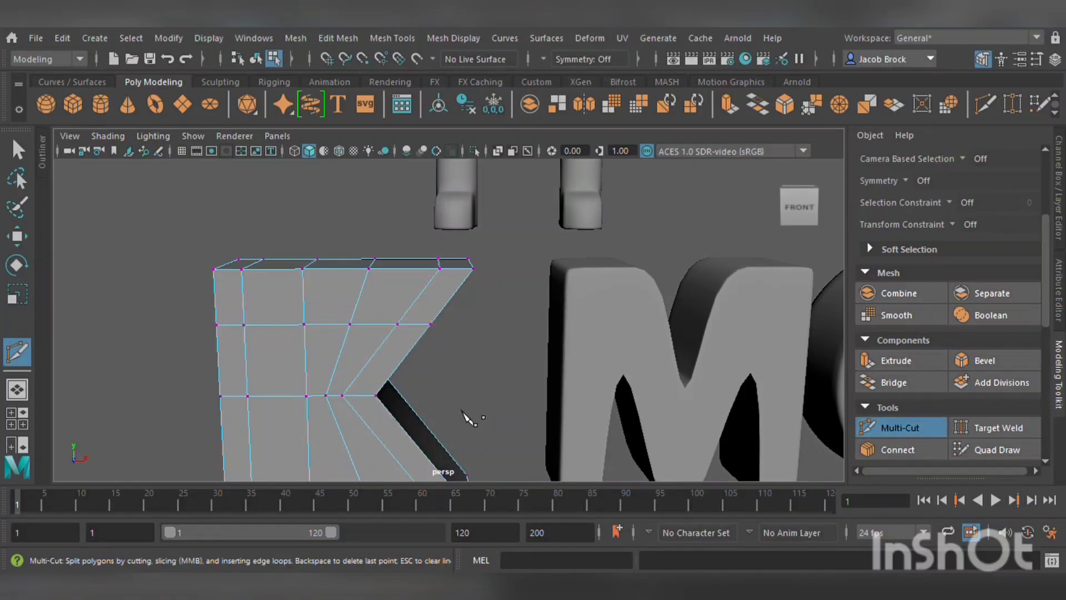
middle_click_drag(467, 472, 490, 326, "alt")
left_click(434, 294, "ctrl")
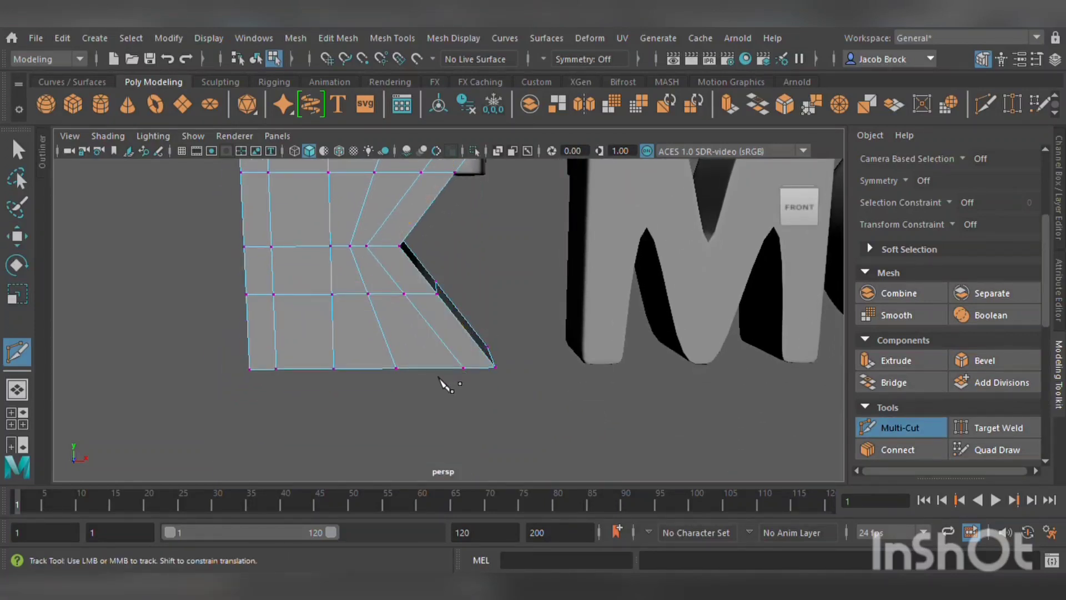
- Move the vertices at the bottom-right and top-right corners inward to shape the block into the two lobes of a letter B
key("w")
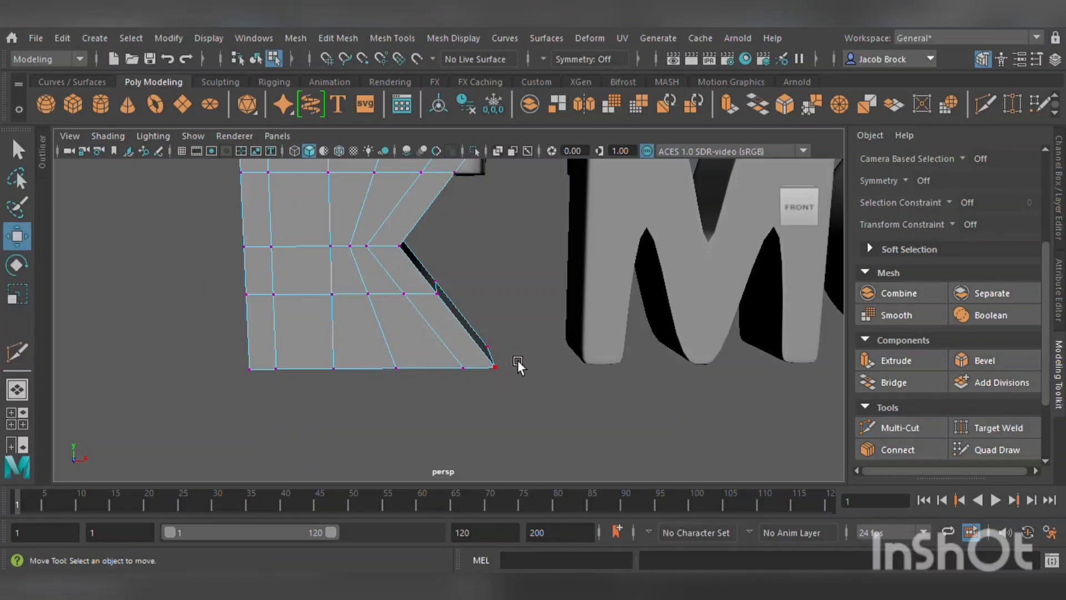
left_click_drag(517, 361, 521, 354, "alt")
left_click_drag(505, 219, 447, 262)
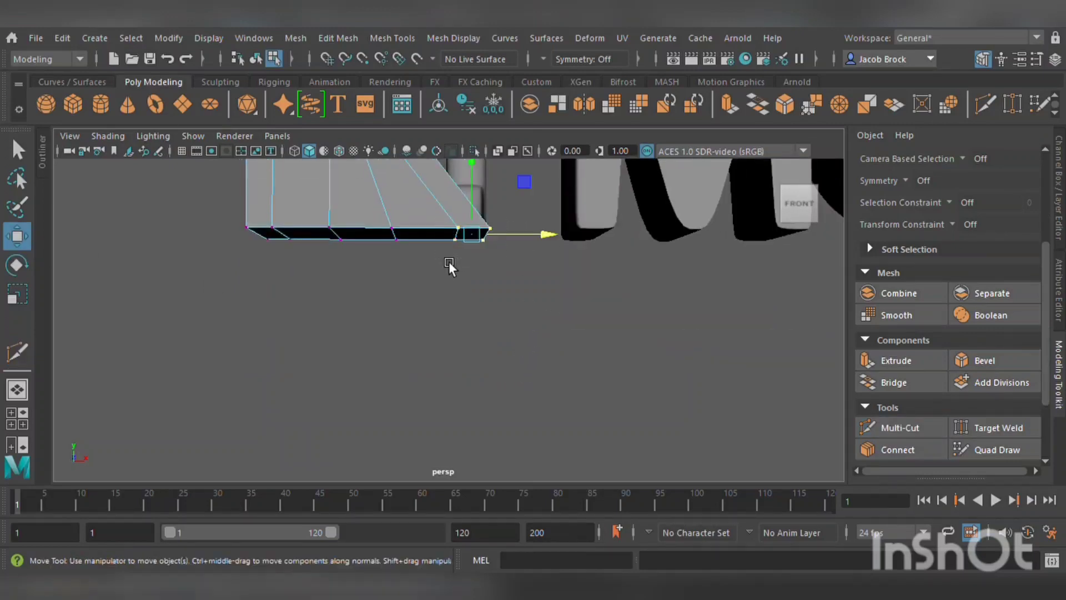
left_click_drag(541, 239, 495, 245)
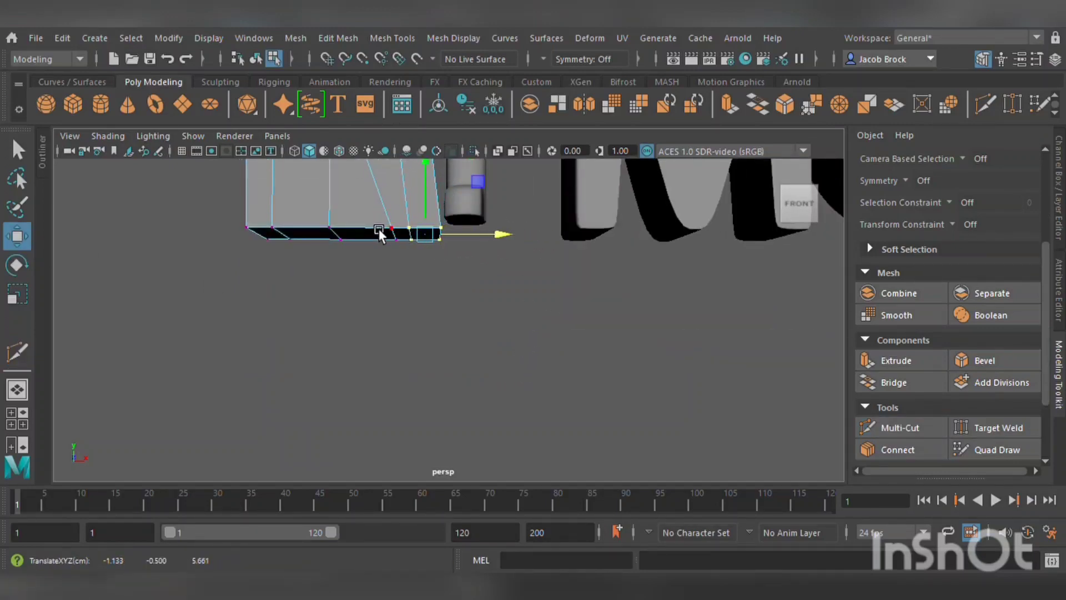
left_click_drag(372, 210, 445, 241)
middle_click_drag(456, 246, 494, 376, "alt")
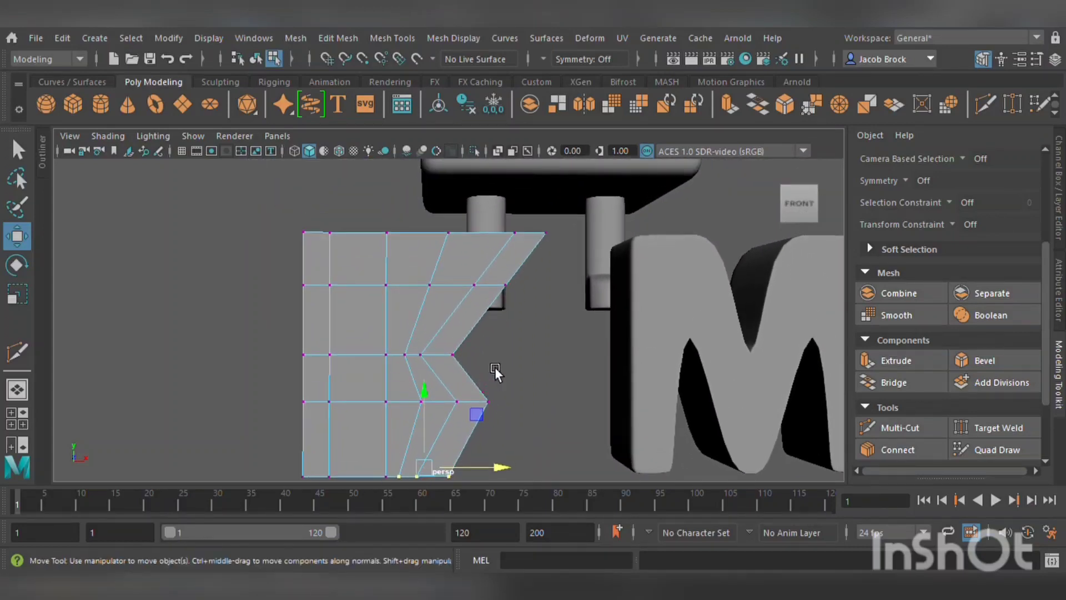
left_click_drag(572, 253, 446, 244)
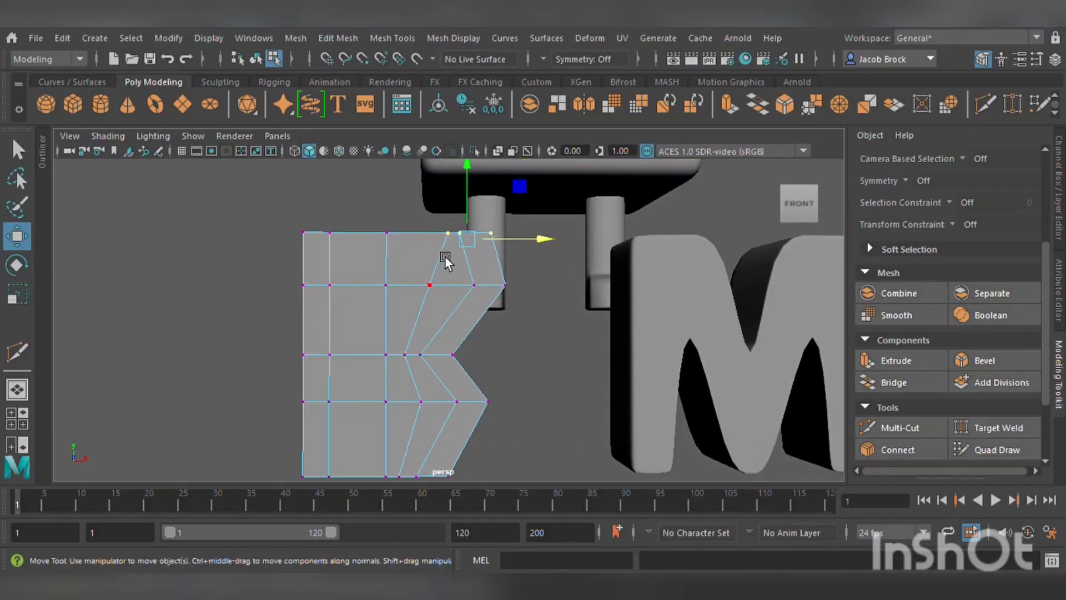
left_click_drag(523, 242, 475, 245)
middle_click_drag(494, 300, 508, 264, "alt")
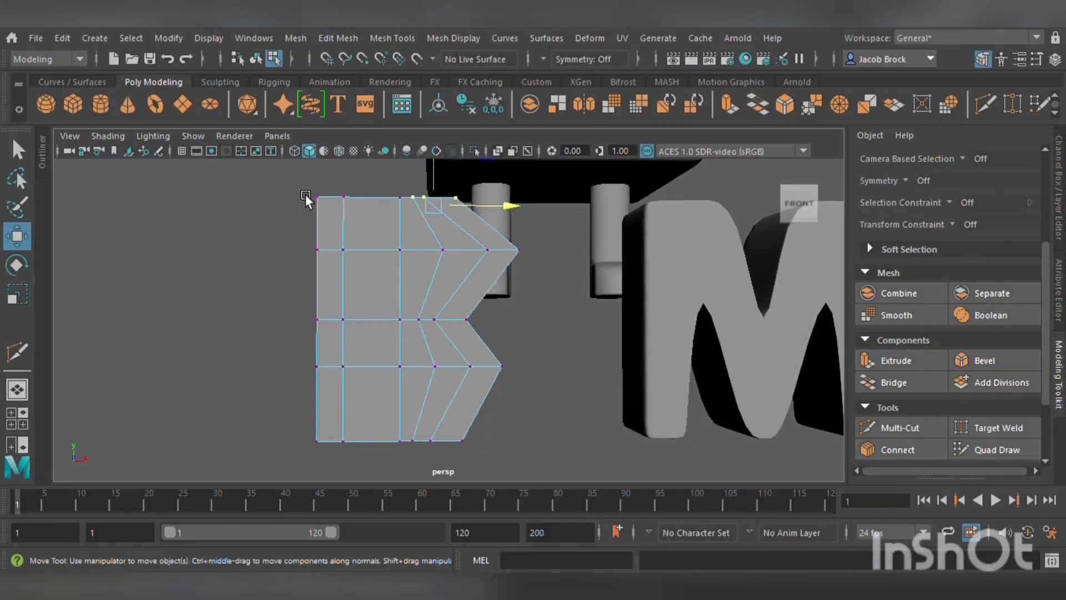
- Move the two left vertex columns inward to narrow the B's spine, and check the shape in smooth preview
left_click_drag(305, 194, 361, 461)
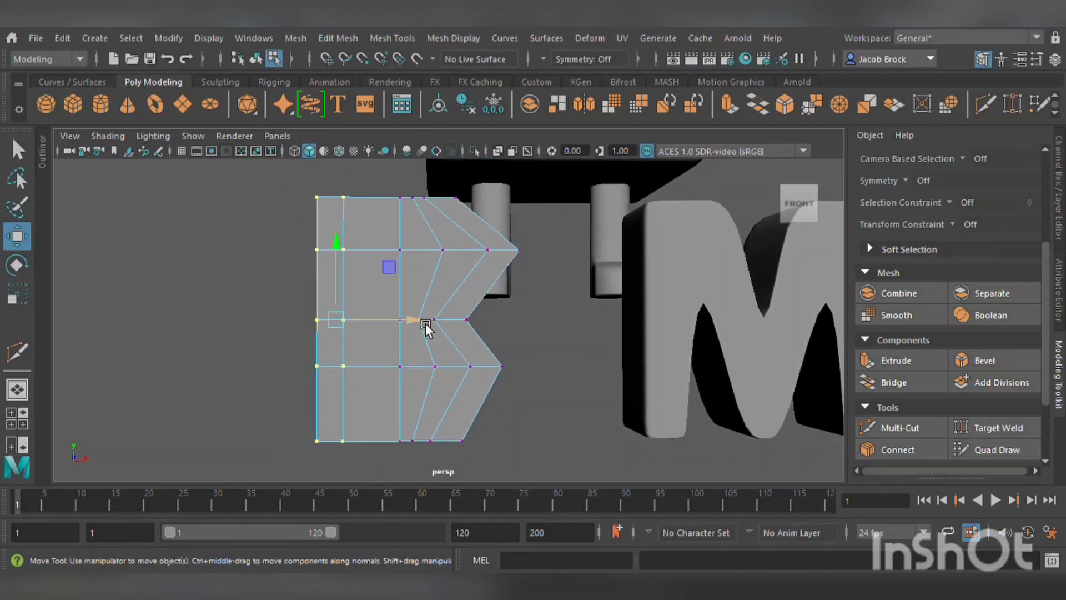
left_click_drag(426, 323, 444, 329)
left_click(571, 403)
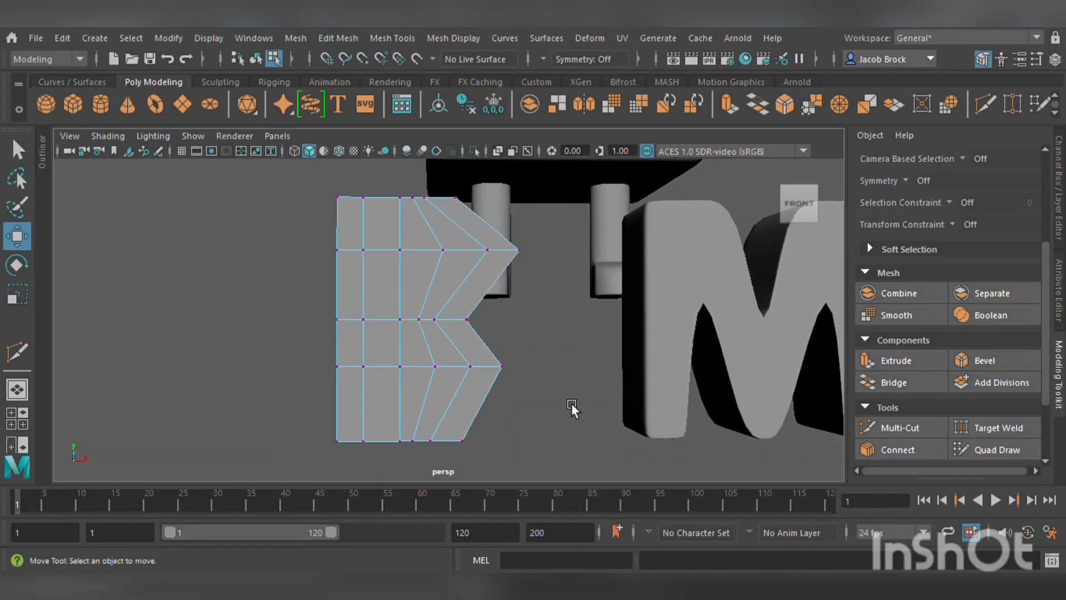
key("3")
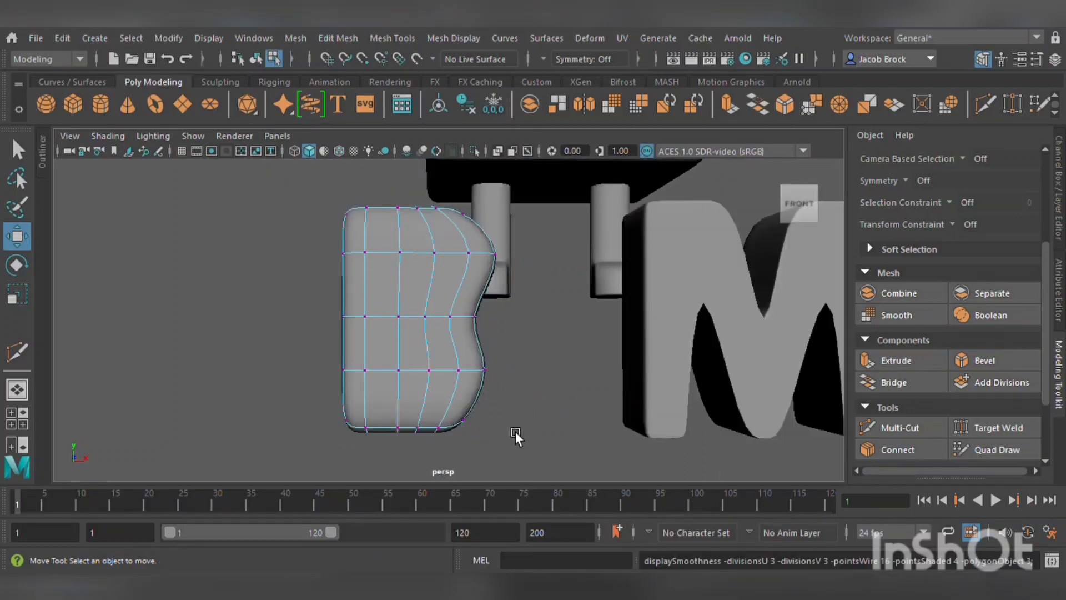
key("1")
- Cut an edge loop just below the B's mid-height notch with Multi-Cut to sharpen it, and check it in smooth preview
right_click_drag(560, 391, 725, 409, "alt")
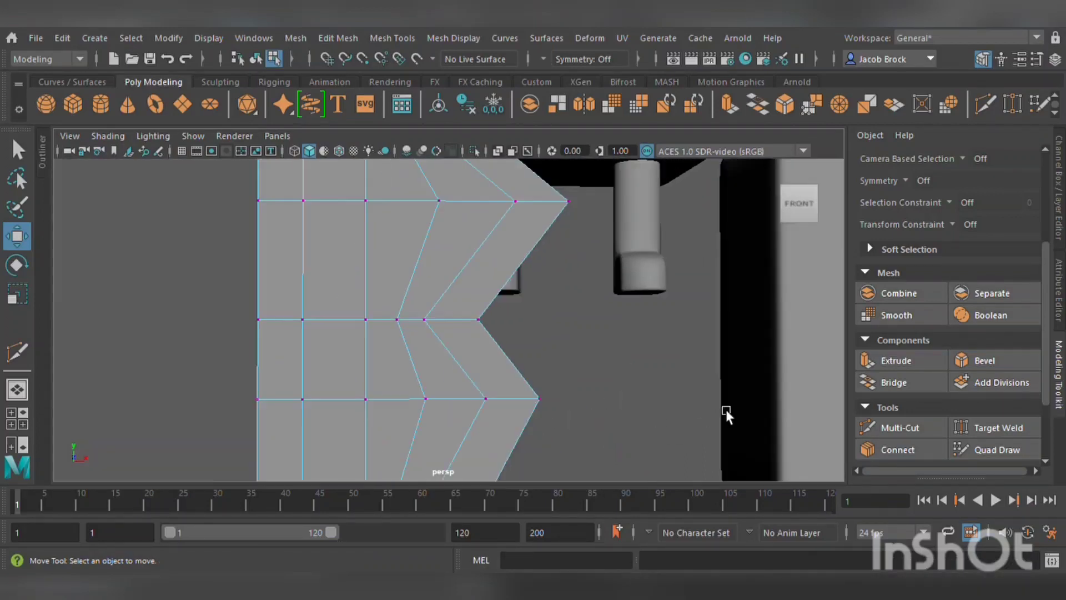
left_click(898, 428)
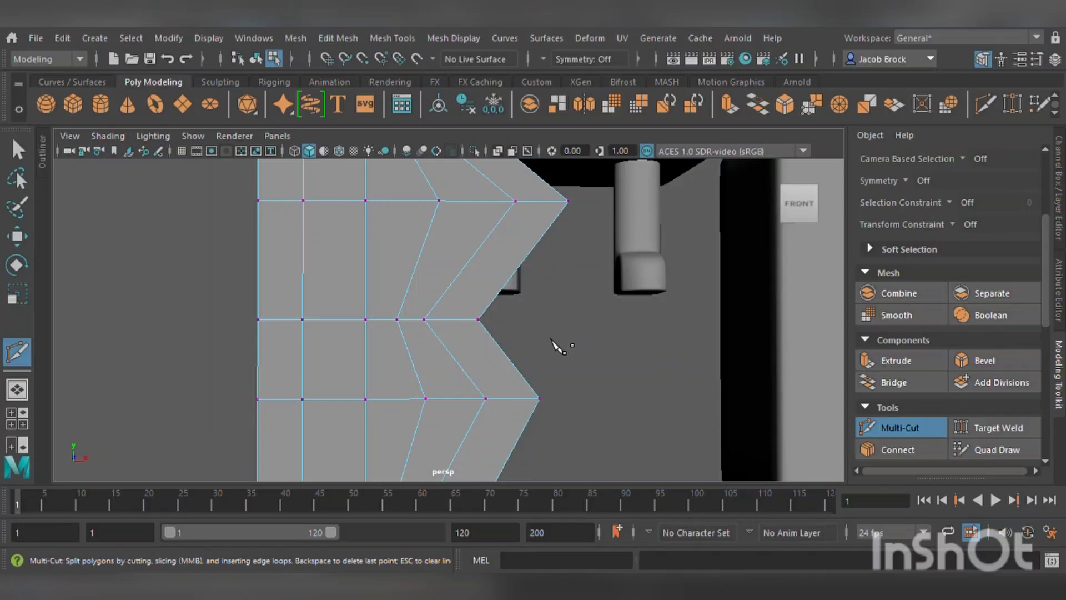
left_click(491, 333, "ctrl")
key("3")
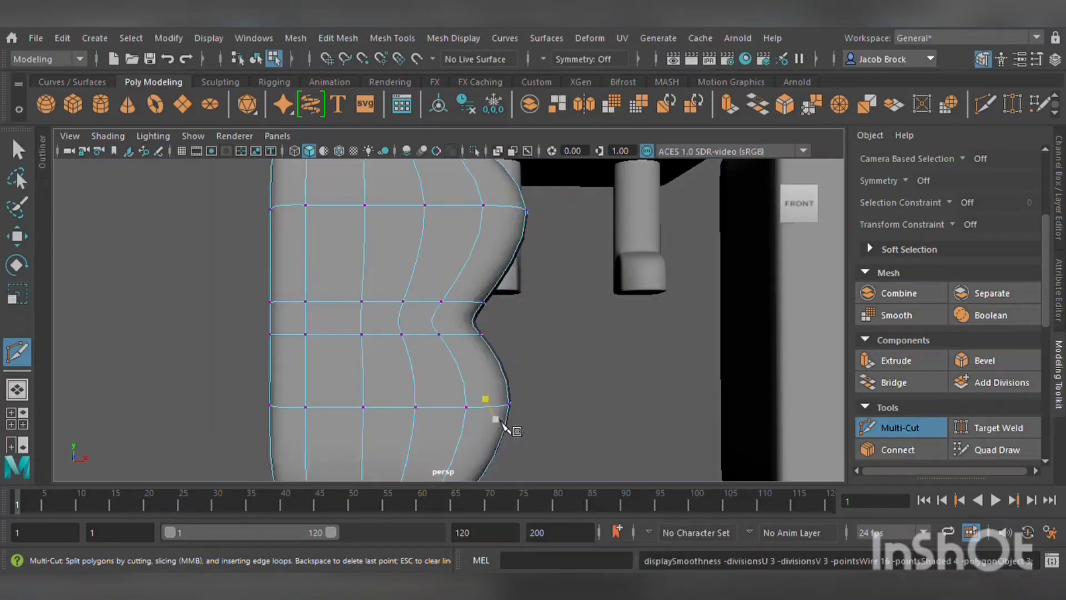
right_click_drag(505, 424, 527, 378, "alt")
scroll(512, 388, "up", 6)
key("1")
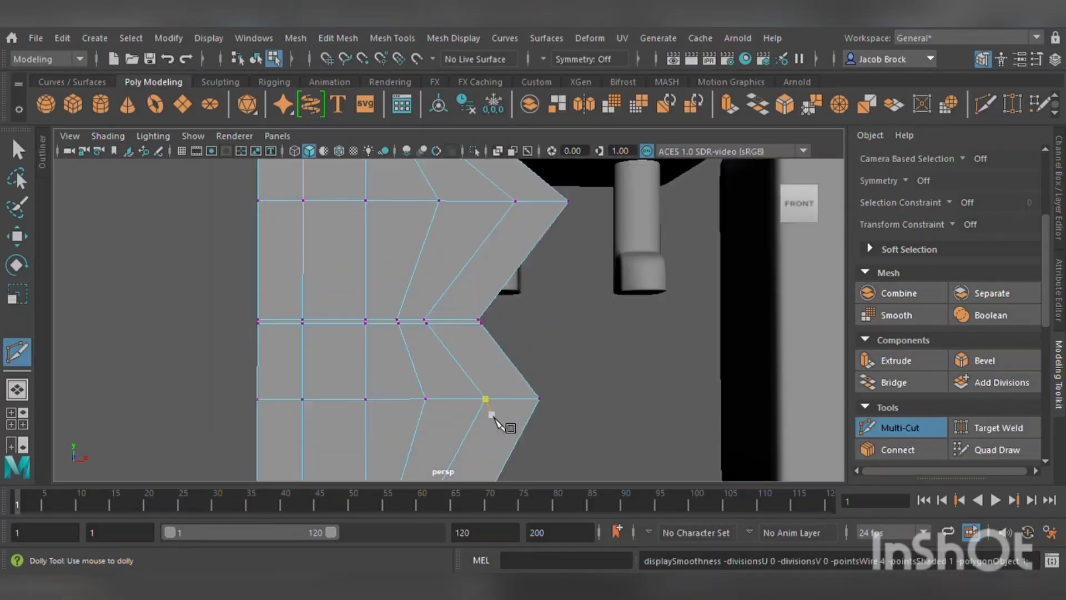
- Align the tip vertices of the B's two lobes by scaling, move them outward, and check the letter in smooth preview
left_click(17, 236)
left_click_drag(533, 402, 589, 421, "alt")
middle_click_drag(589, 421, 592, 420, "alt")
middle_click_drag(577, 402, 543, 443, "alt")
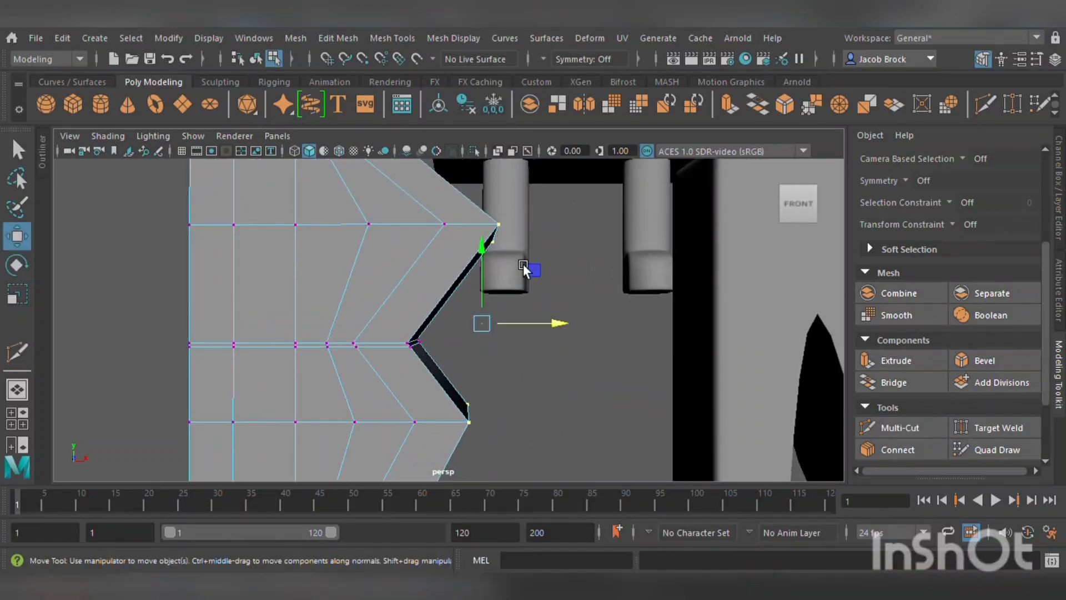
left_click(18, 291)
left_click_drag(552, 323, 347, 350)
left_click(17, 236)
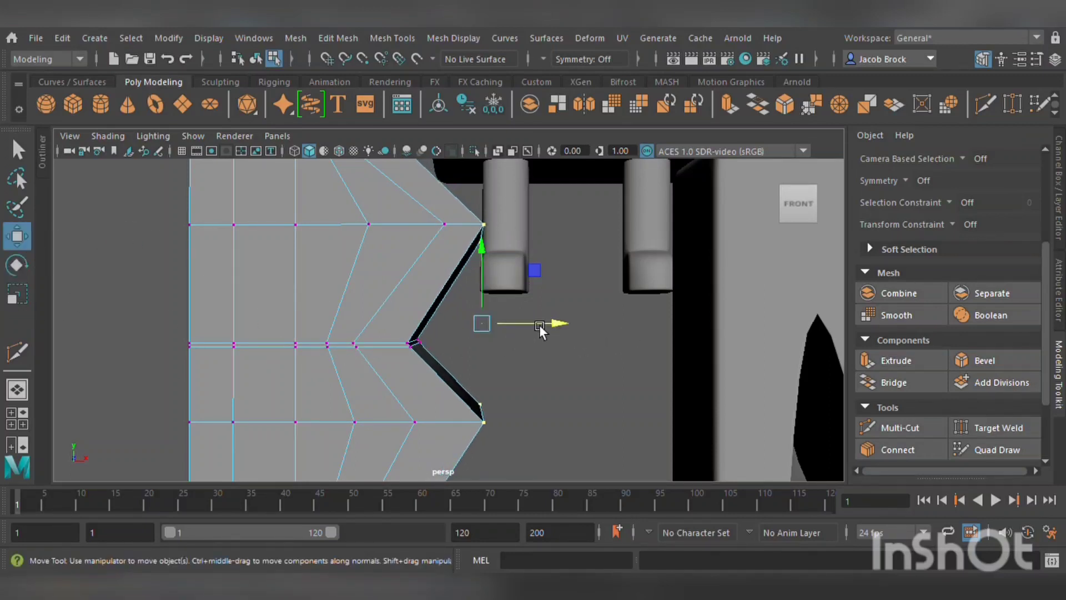
left_click_drag(552, 325, 581, 338)
key("3")
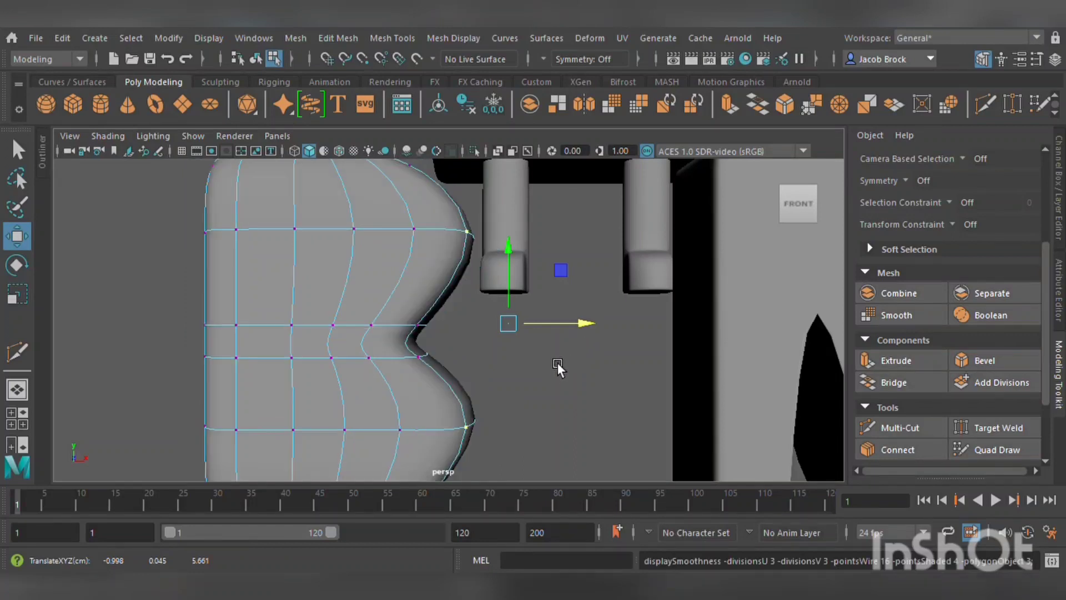
scroll(557, 362, "down", 5)
scroll(535, 336, "up", 3)
scroll(525, 347, "down", 2)
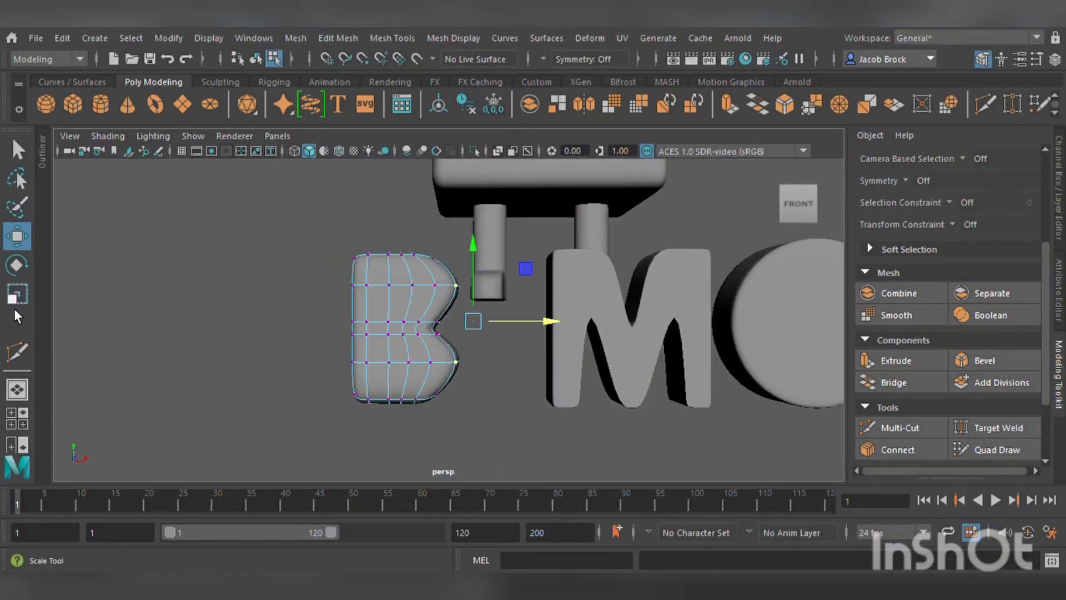
- Cut supporting edge loops around the B's sides near its front and back faces with Multi-Cut, and check them in smooth preview
key("F8")
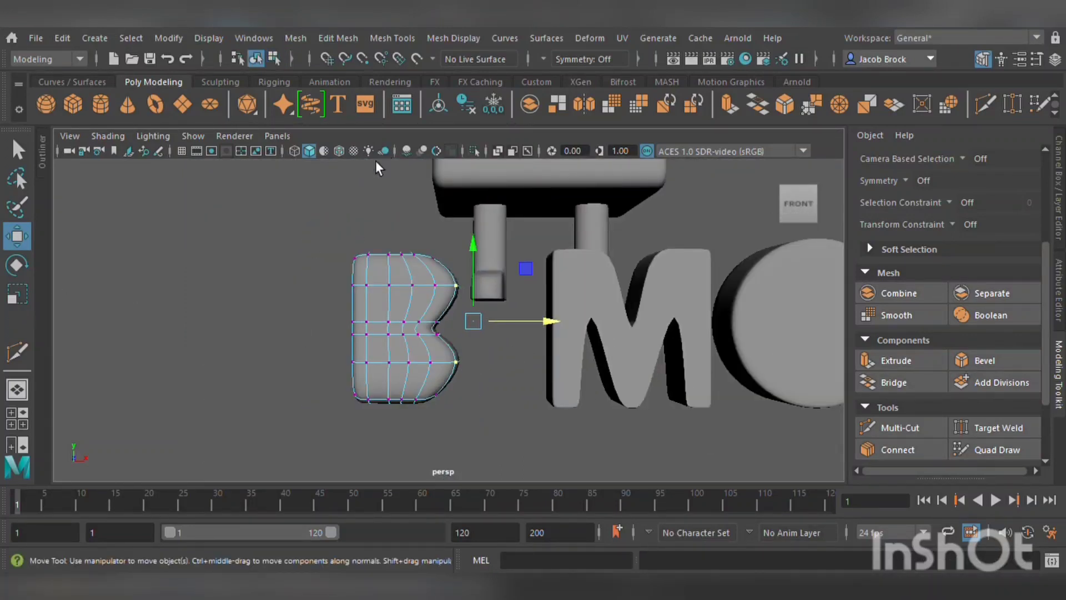
left_click_drag(391, 295, 428, 328, "alt")
key("1")
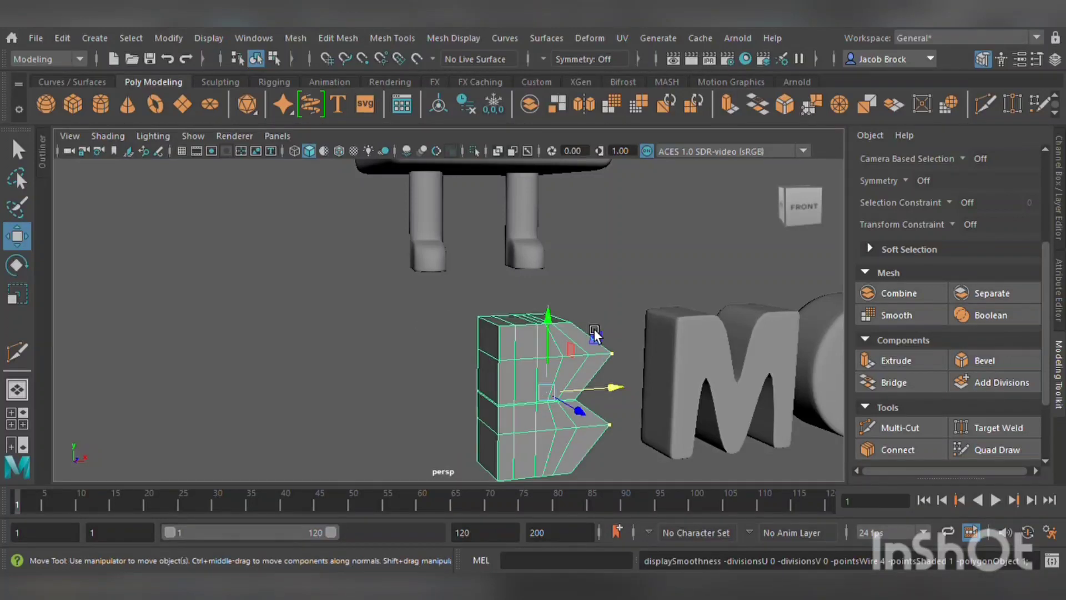
scroll(580, 352, "up", 3)
left_click_drag(580, 352, 611, 346, "alt")
left_click(905, 428)
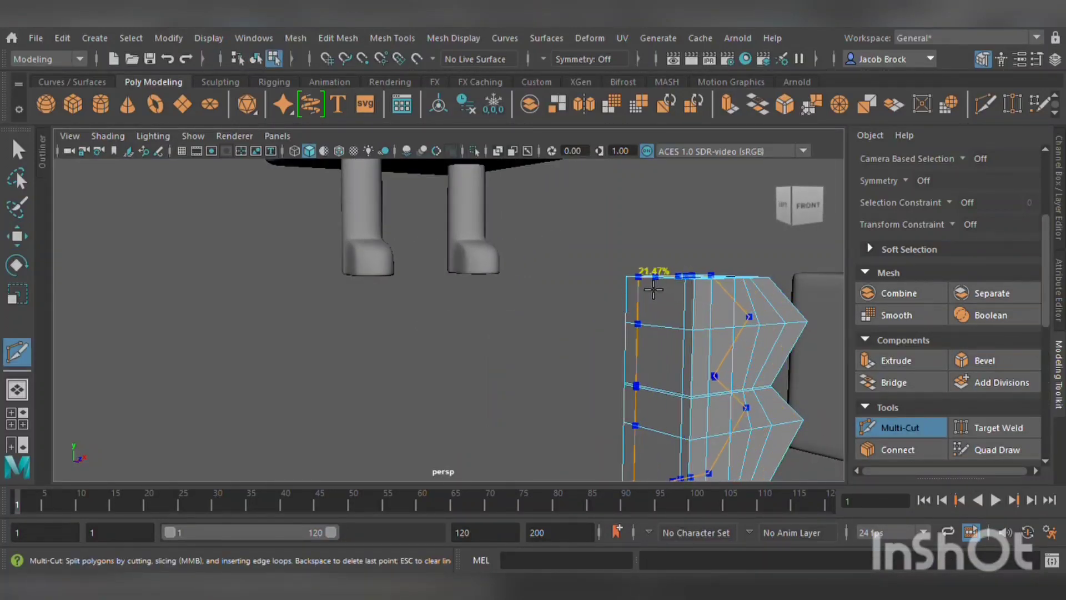
left_click_drag(745, 309, 356, 278, "alt")
left_click_drag(300, 244, 603, 339, "alt")
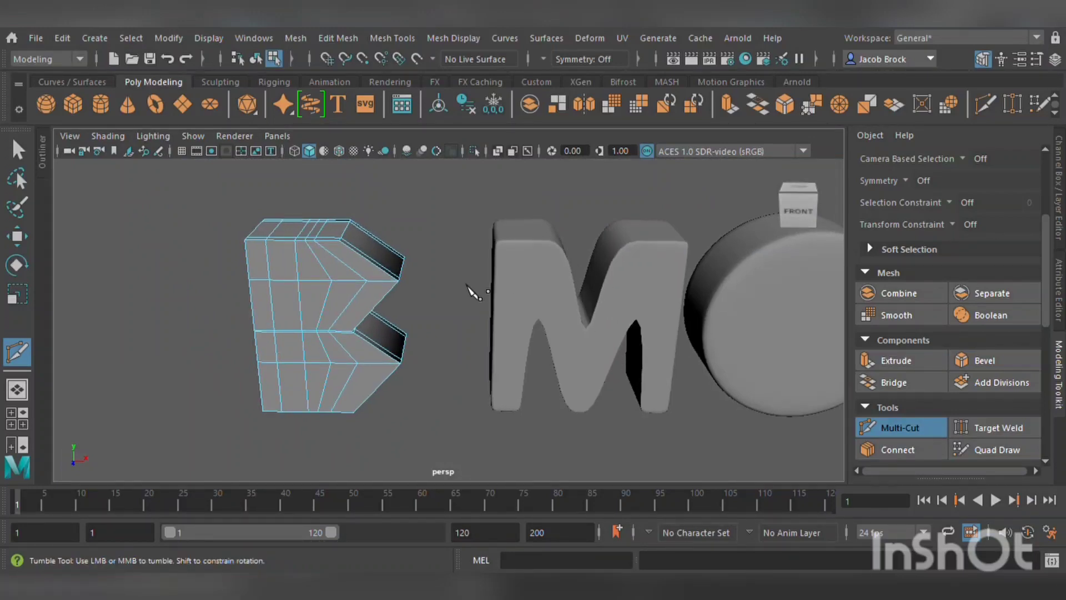
key("3")
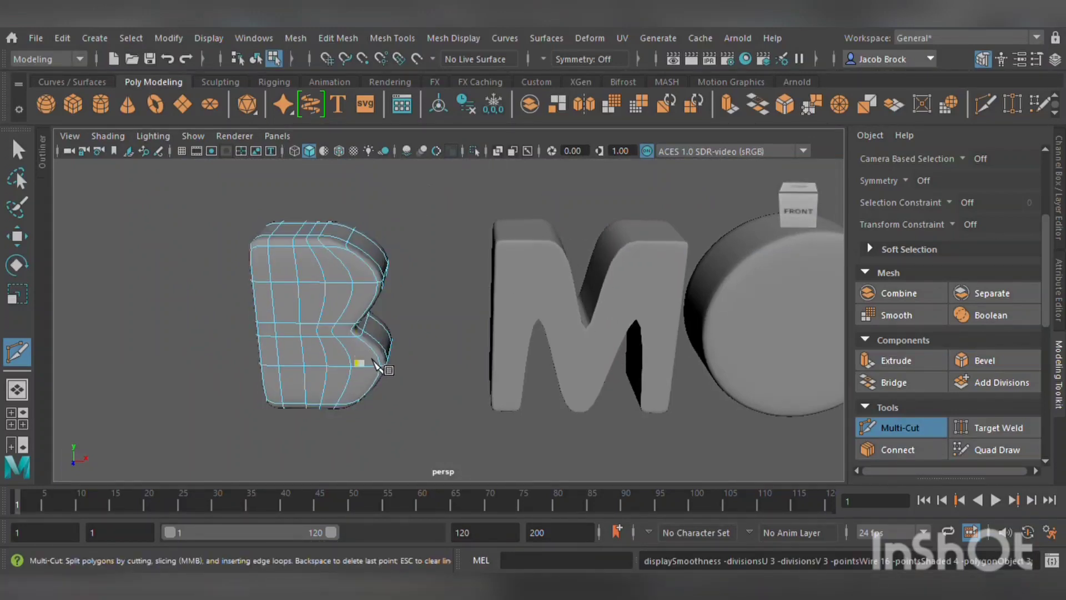
key("1")
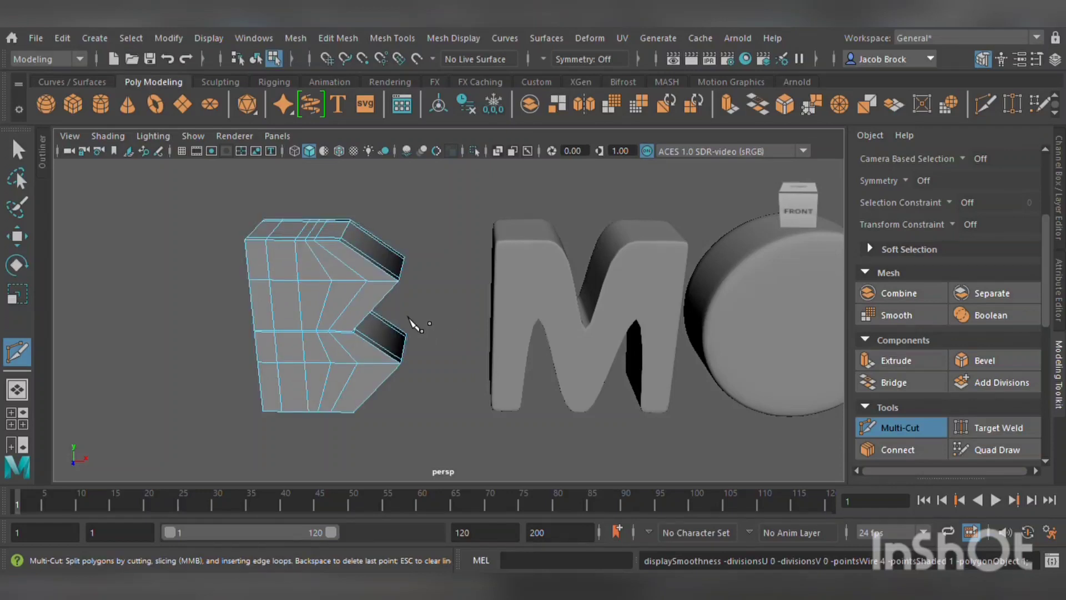
- Cut four horizontal edge loops across the B with Multi-Cut to frame the upper and lower lobe openings
scroll(416, 325, "up", 10)
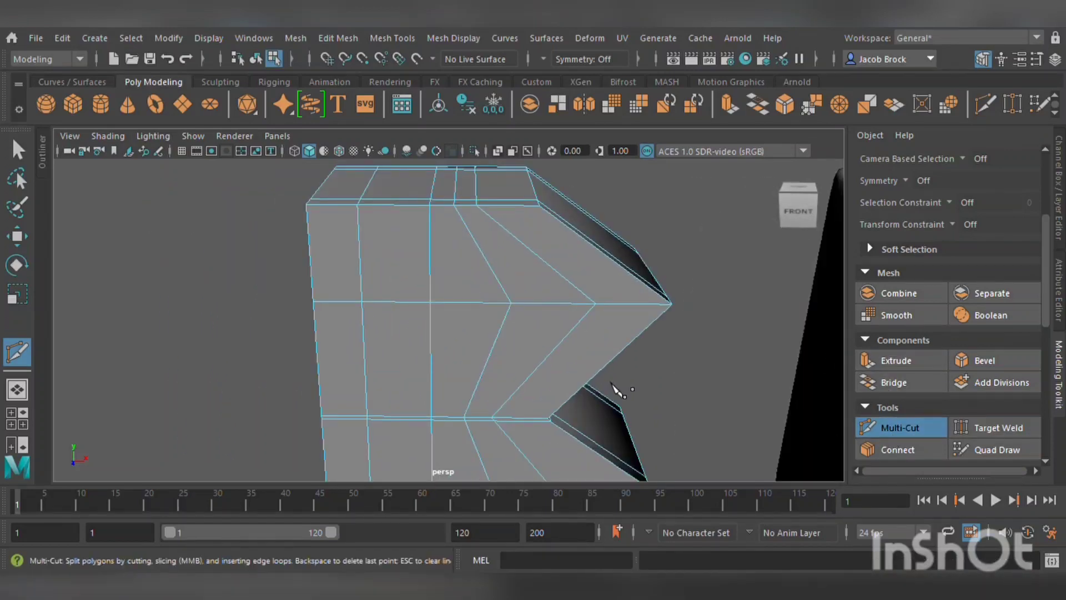
left_click(431, 250, "ctrl")
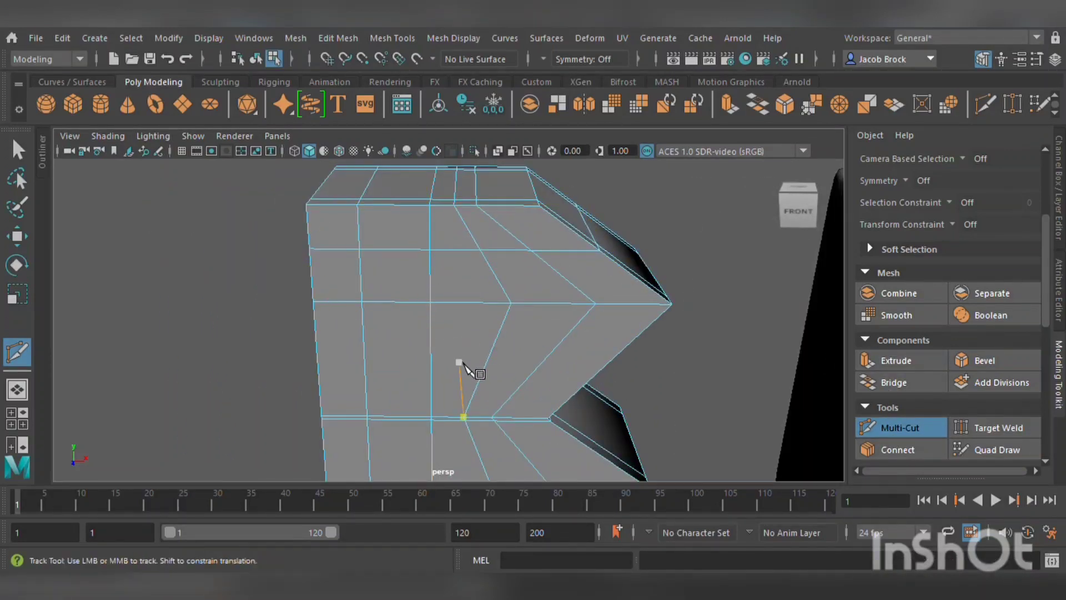
middle_click_drag(463, 364, 465, 252, "alt")
left_click(482, 280, "ctrl")
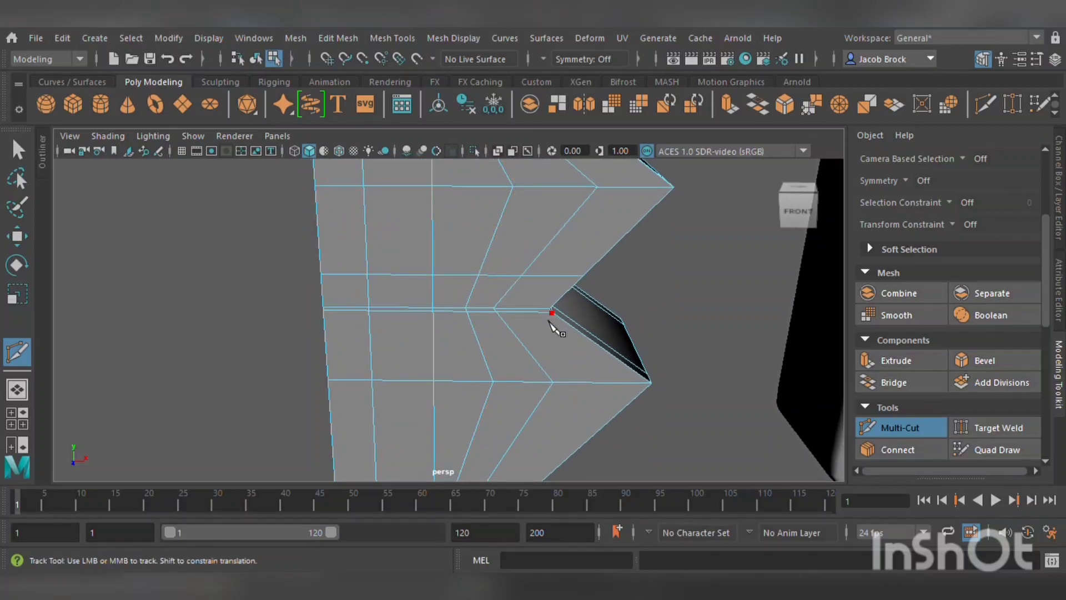
middle_click_drag(543, 342, 551, 239, "alt")
left_click(511, 240, "ctrl")
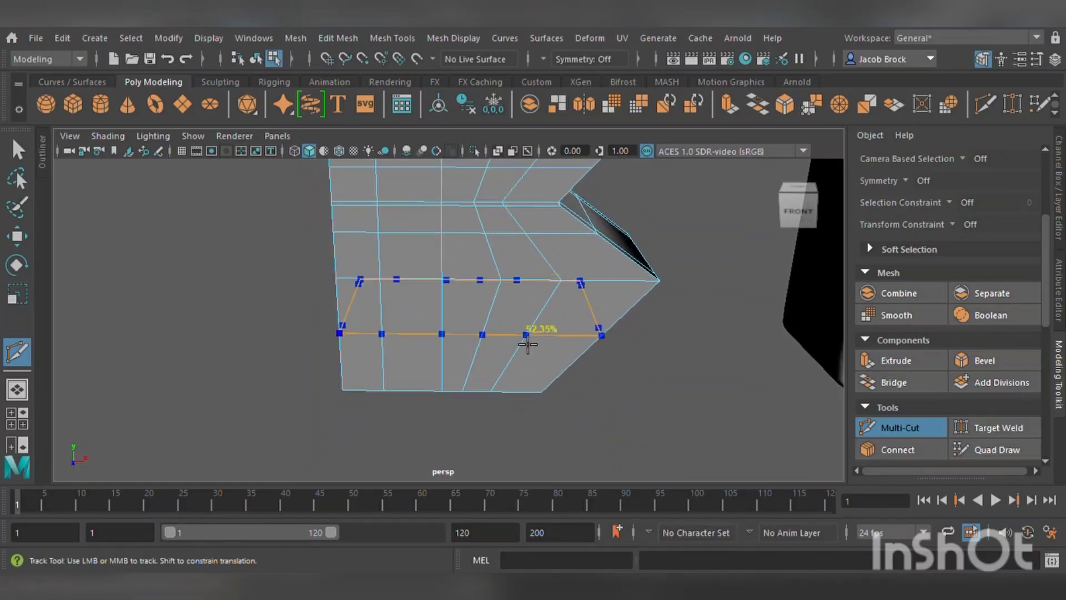
left_click(511, 360, "ctrl")
- Delete the inner faces of the B's upper lobe from the front view to open its hole
left_click(19, 238)
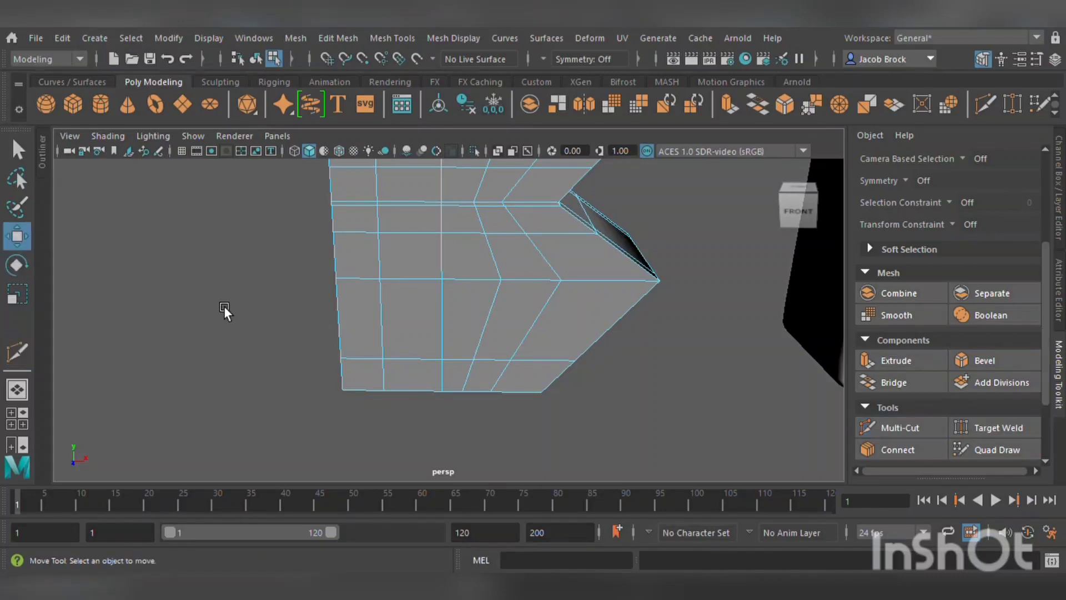
left_click_drag(224, 305, 232, 288, "alt")
middle_click_drag(418, 235, 327, 360, "alt")
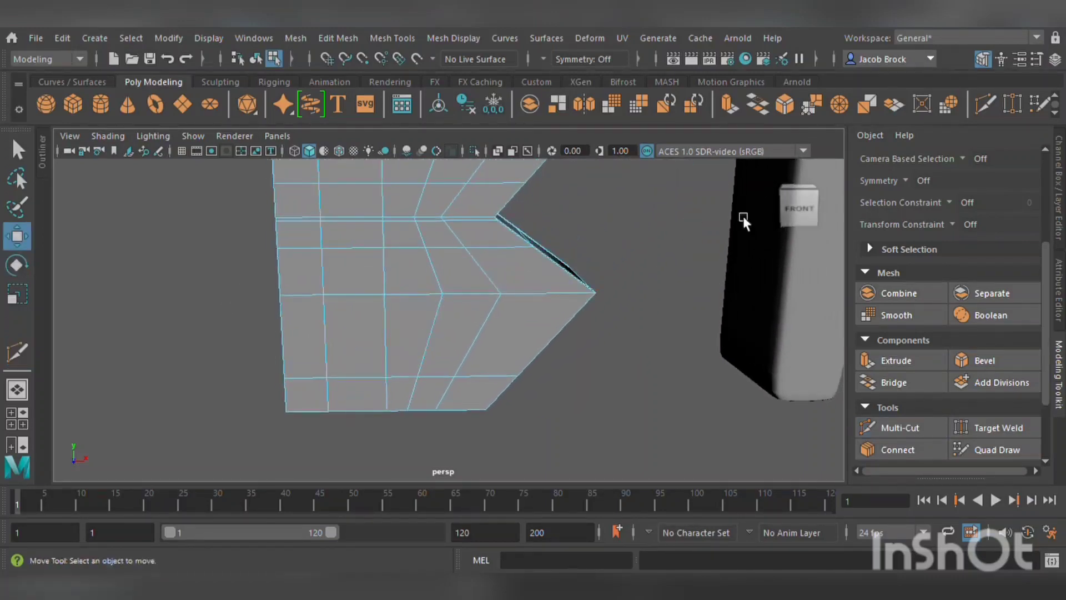
left_click(802, 218)
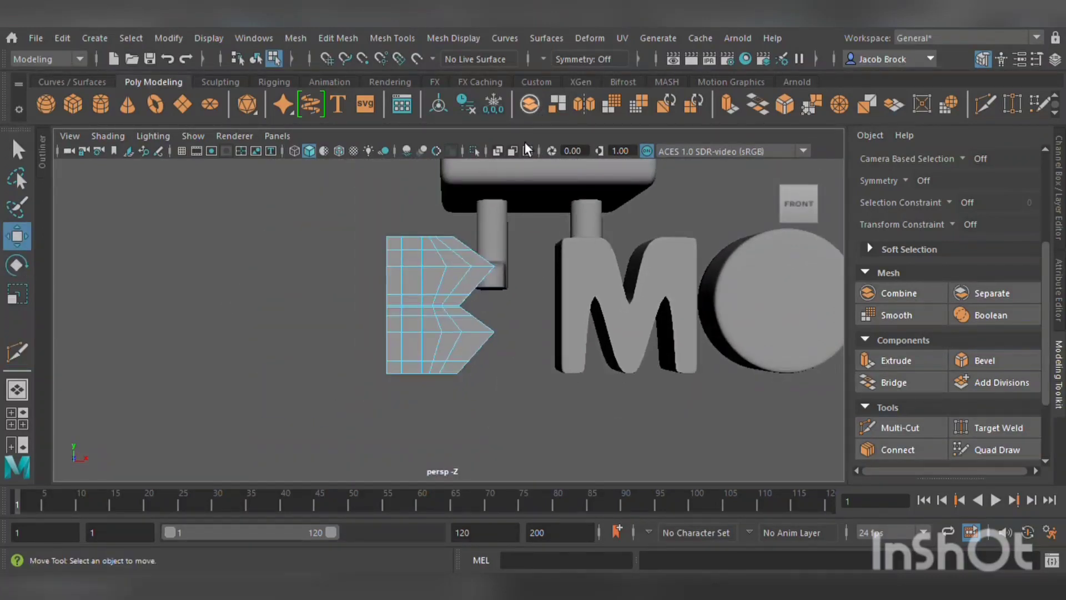
scroll(493, 268, "up", 3)
scroll(494, 270, "down", 1)
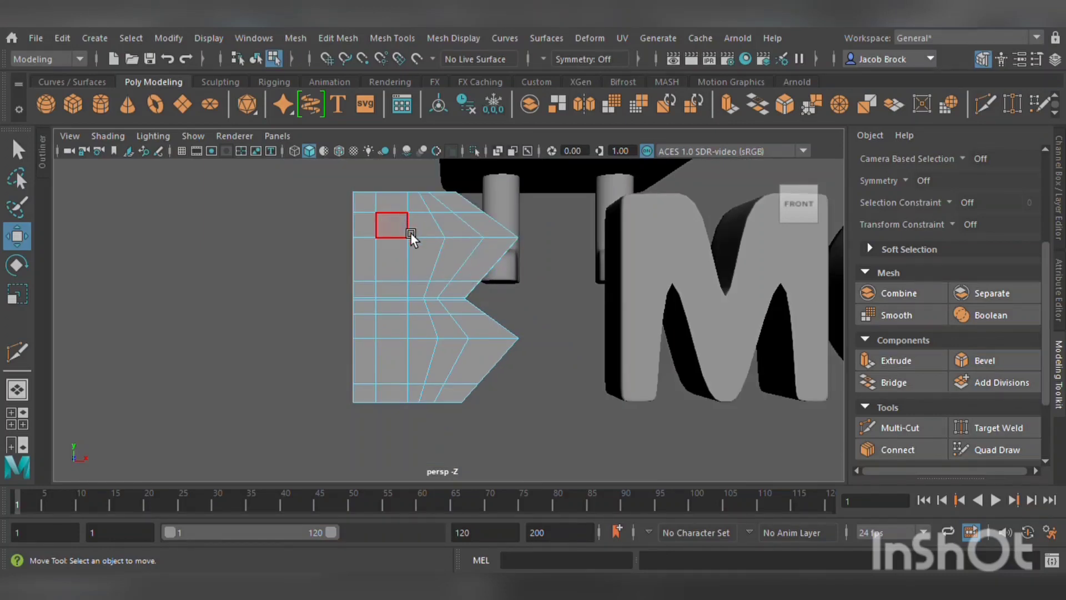
left_click(461, 261)
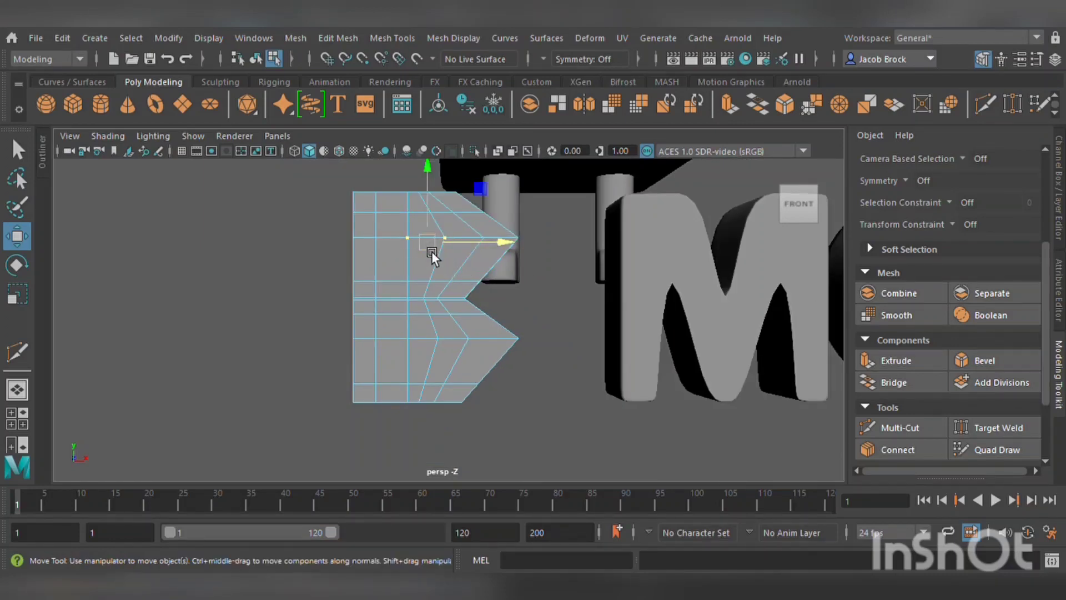
left_click(464, 261)
key("Delete")
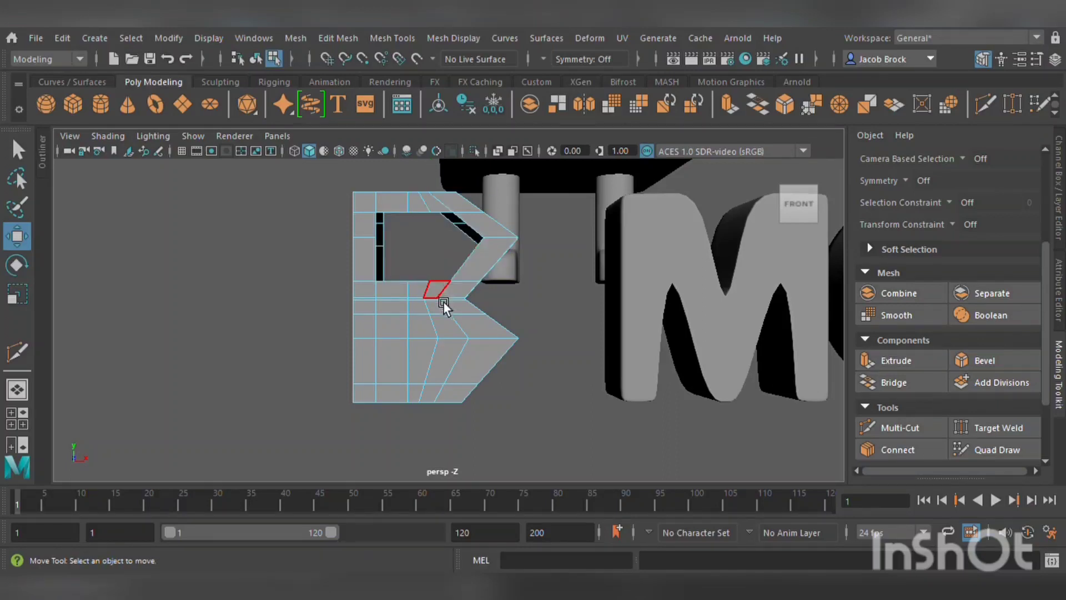
- Delete the inner faces of the B's lower lobe from the front view to open its hole
mouse_move(462, 365)
left_mouse_down()
mouse_move(453, 361)
mouse_move(461, 355)
left_mouse_up()
key("Delete")
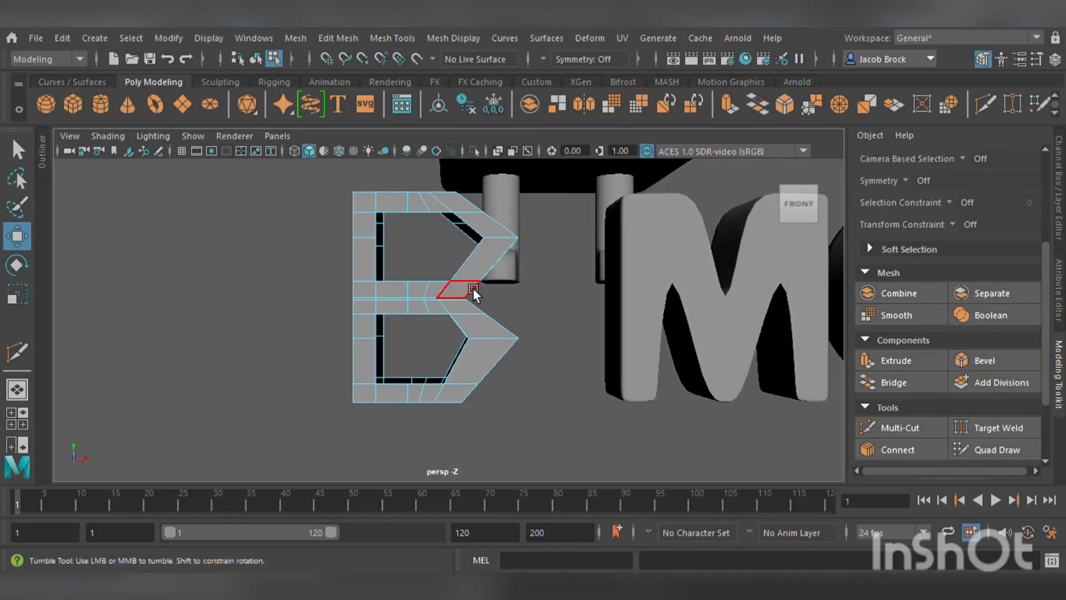
left_click_drag(473, 288, 472, 275, "alt")
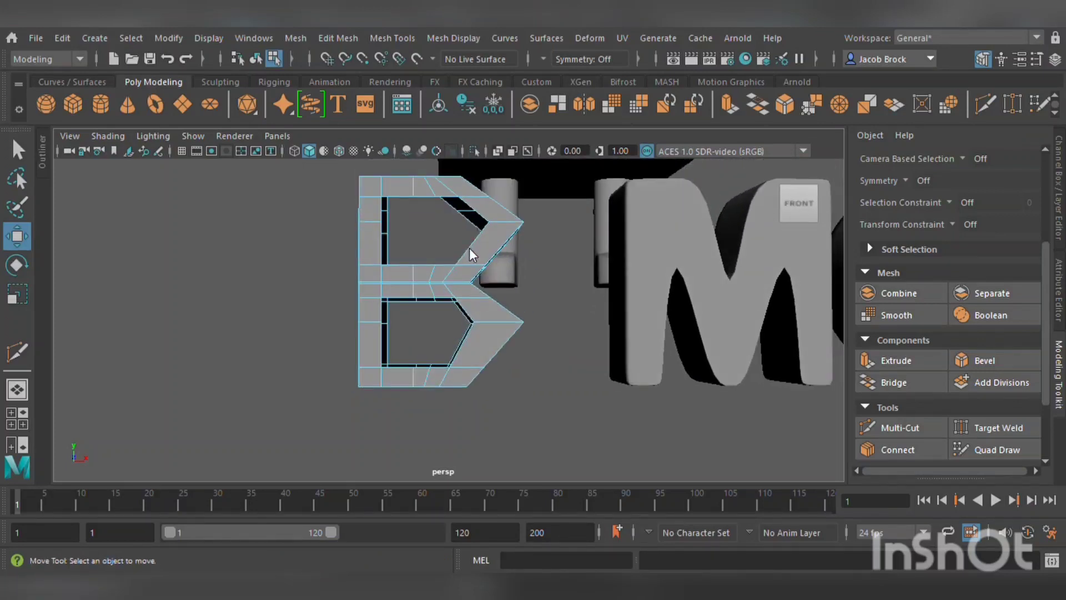
- Try to bridge the front and back border edges of the B's upper opening
scroll(371, 235, "up", 5)
middle_click_drag(380, 235, 372, 335, "alt")
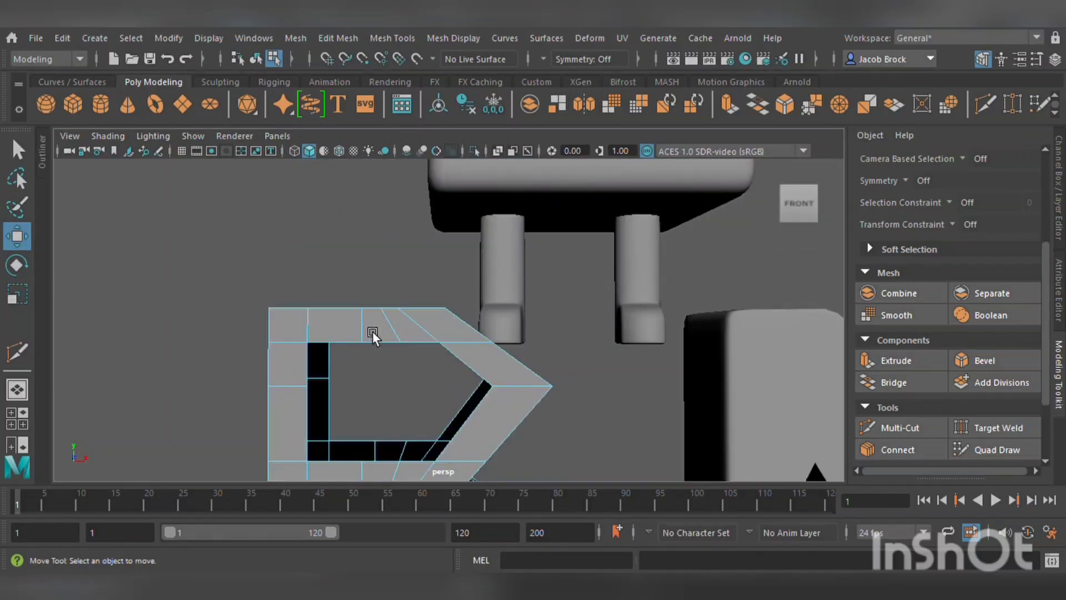
left_click_drag(372, 334, 378, 320, "alt")
middle_click_drag(455, 255, 437, 287, "alt")
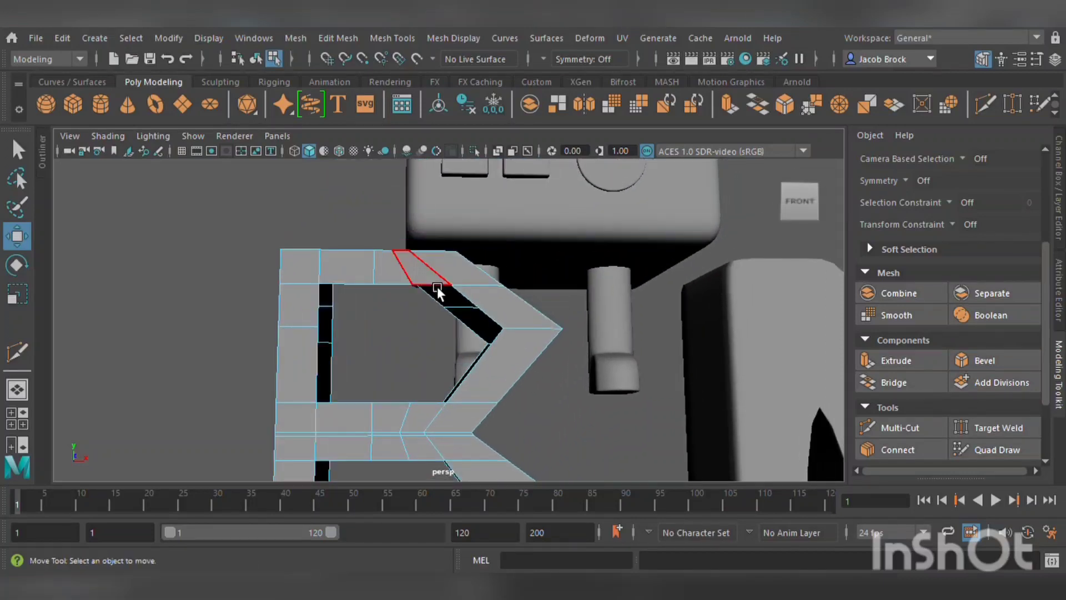
left_click(445, 304)
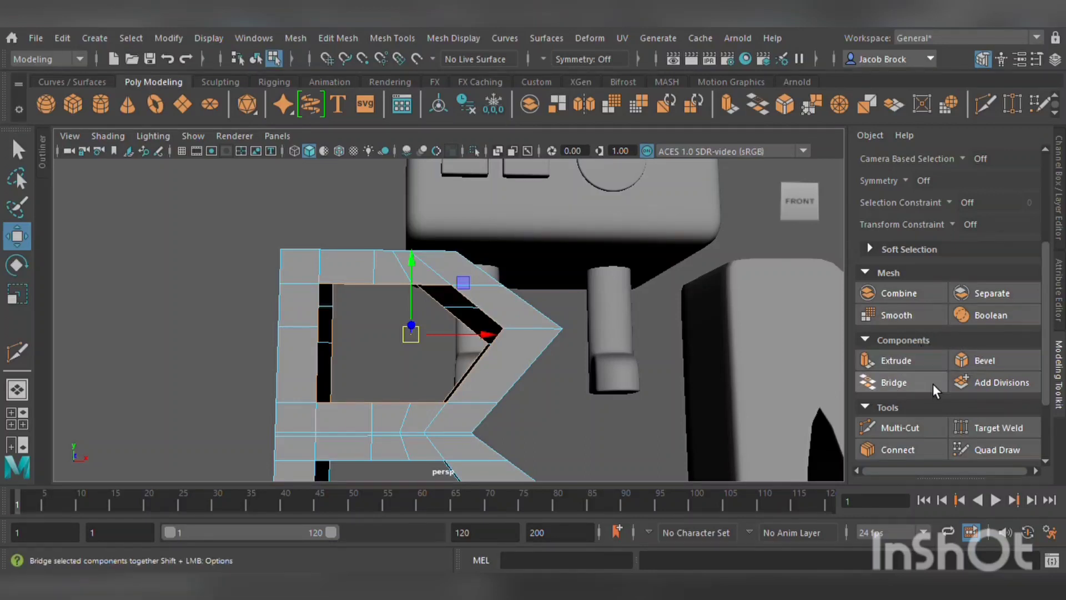
left_click(918, 388)
mouse_move(551, 372)
left_mouse_down("alt")
mouse_move(551, 354)
mouse_move(534, 365)
left_mouse_up("alt")
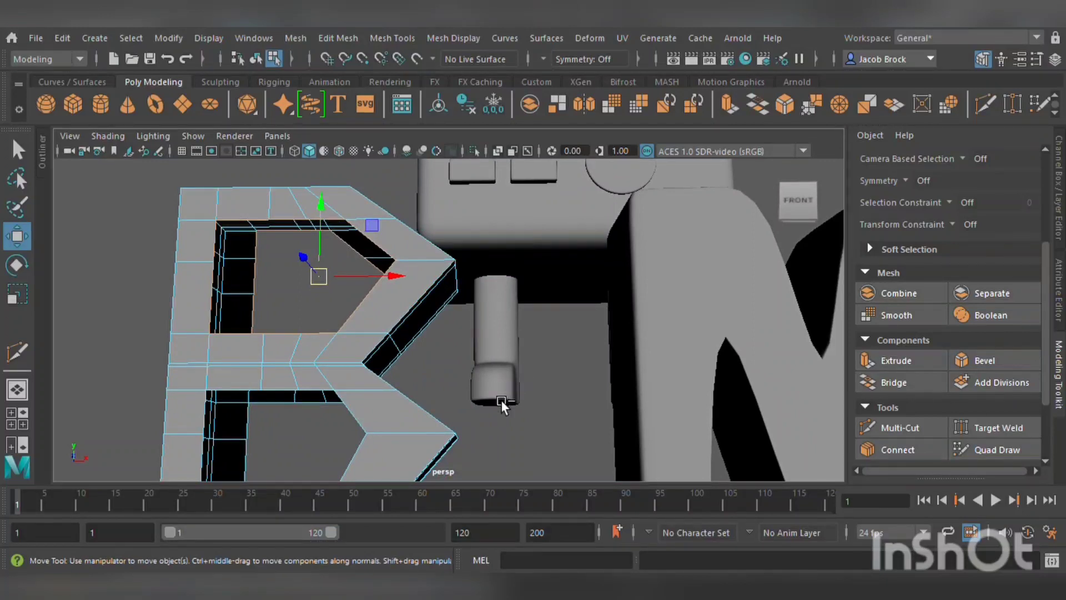
- Undo the bridge and the face deletions in both lobes of the B
key("ctrl+z")
key("ctrl+z")
key("ctrl+z")
key("ctrl+z")
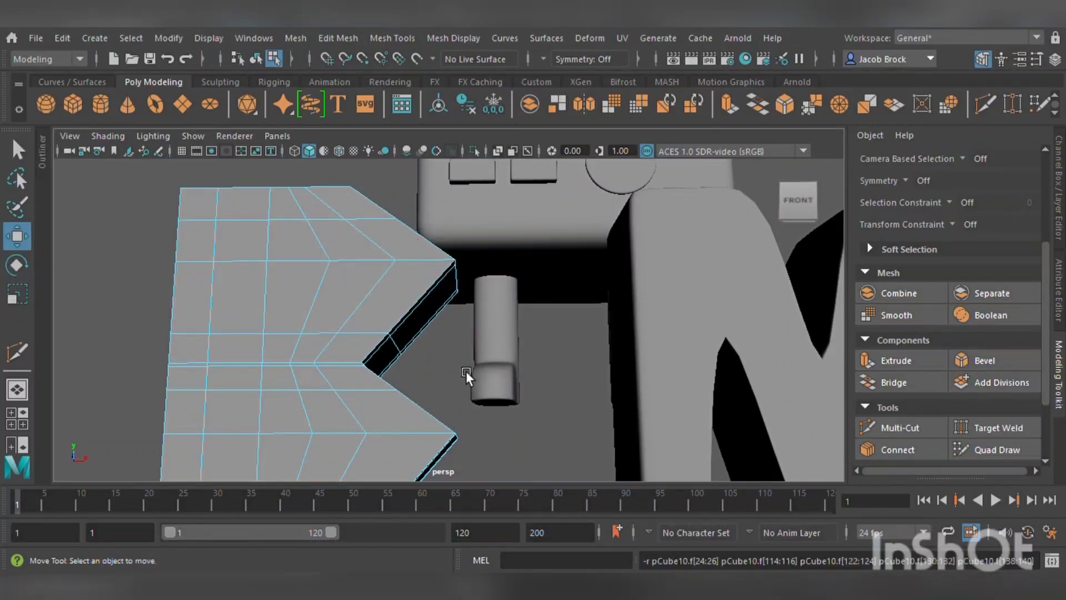
- Extrude the inner faces of both lobes on the B's front and back inward, with a Local Translate Z of about -0.141
scroll(470, 361, "down", 5)
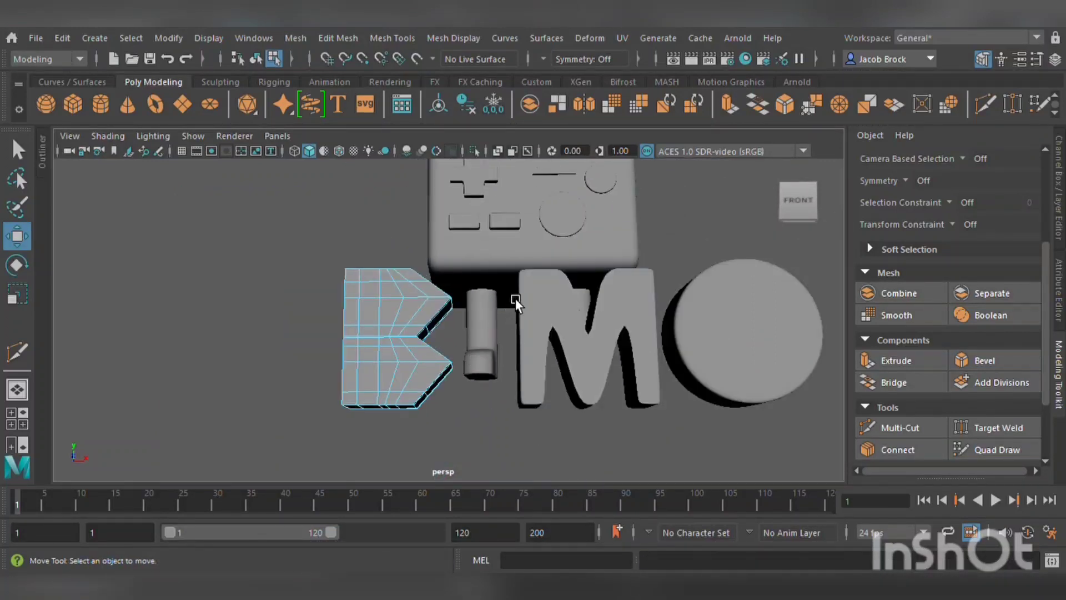
scroll(517, 288, "up", 6)
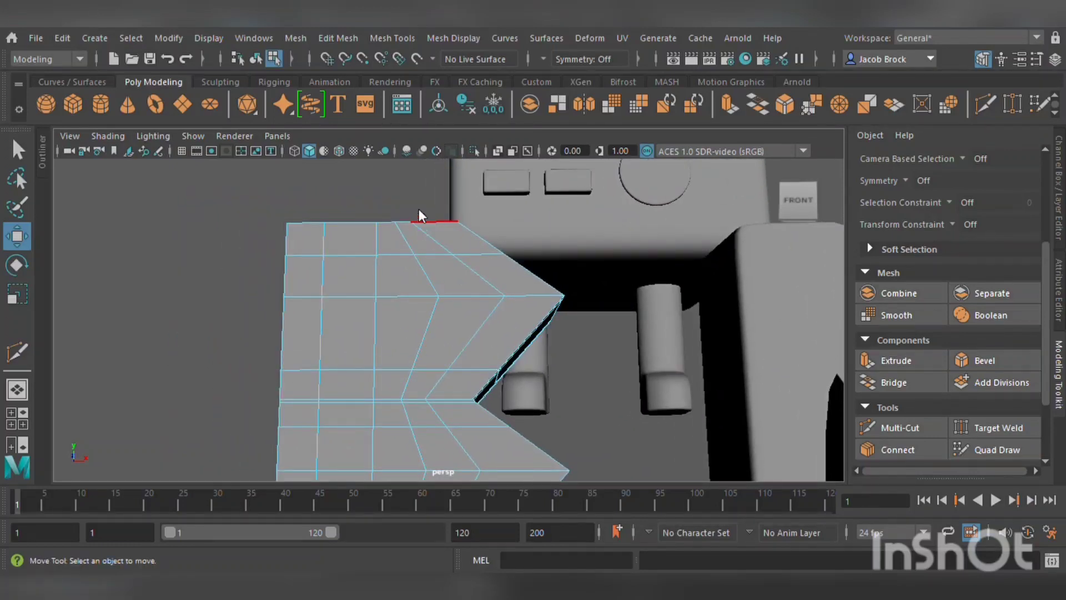
mouse_move(368, 289)
left_mouse_down("shift")
mouse_move(468, 292)
mouse_move(415, 343)
mouse_move(342, 355)
left_mouse_up("shift")
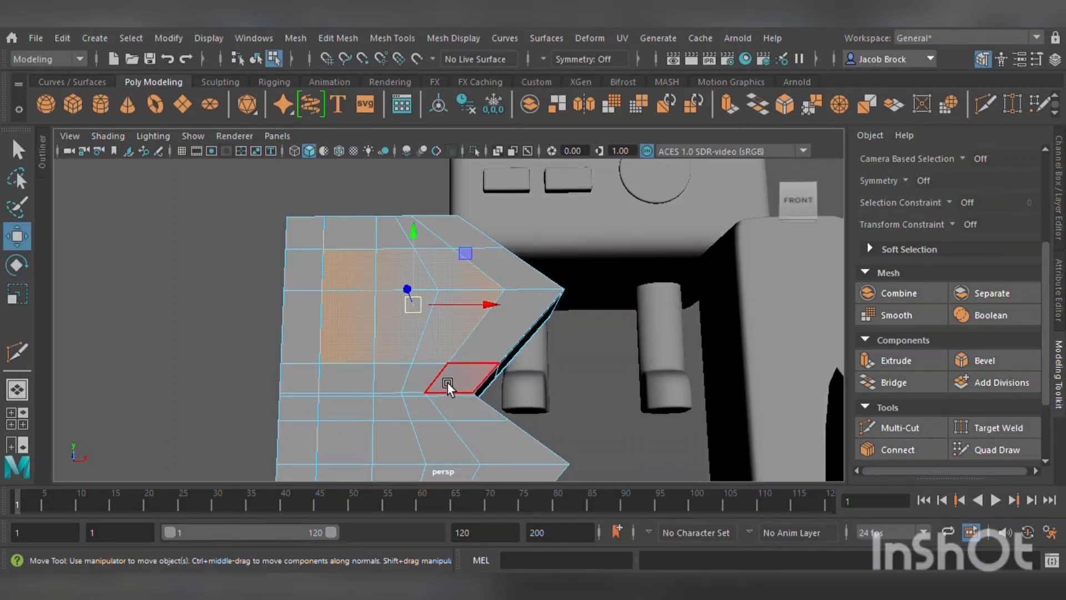
left_click_drag(447, 382, 414, 304, "alt")
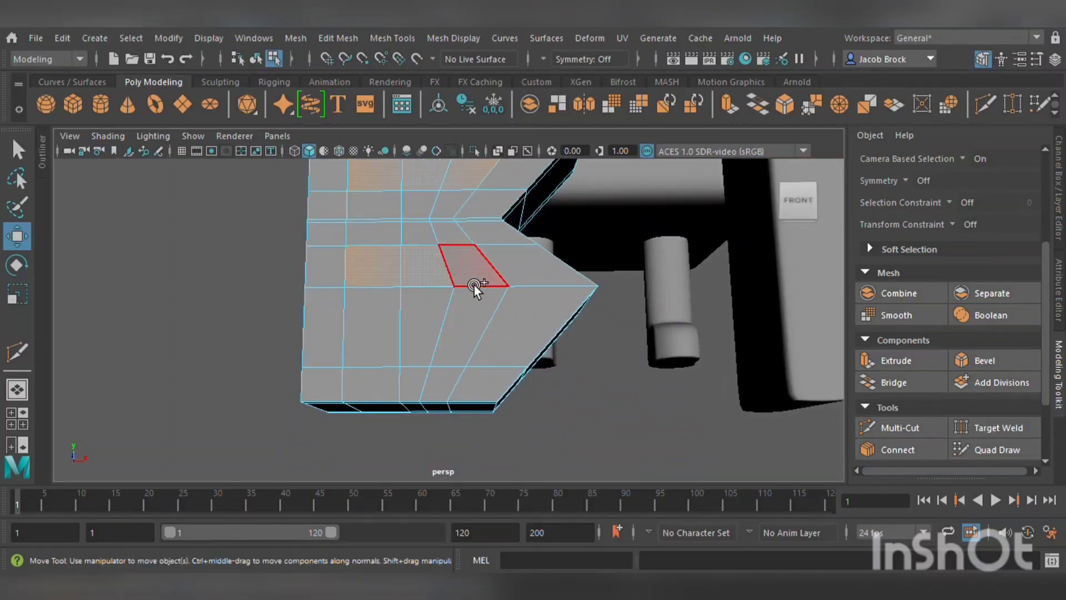
mouse_move(474, 285)
left_mouse_down("shift")
mouse_move(431, 327)
mouse_move(405, 330)
mouse_move(444, 317)
mouse_move(661, 362)
mouse_move(373, 338)
mouse_move(689, 335)
mouse_move(628, 313)
left_mouse_up("shift")
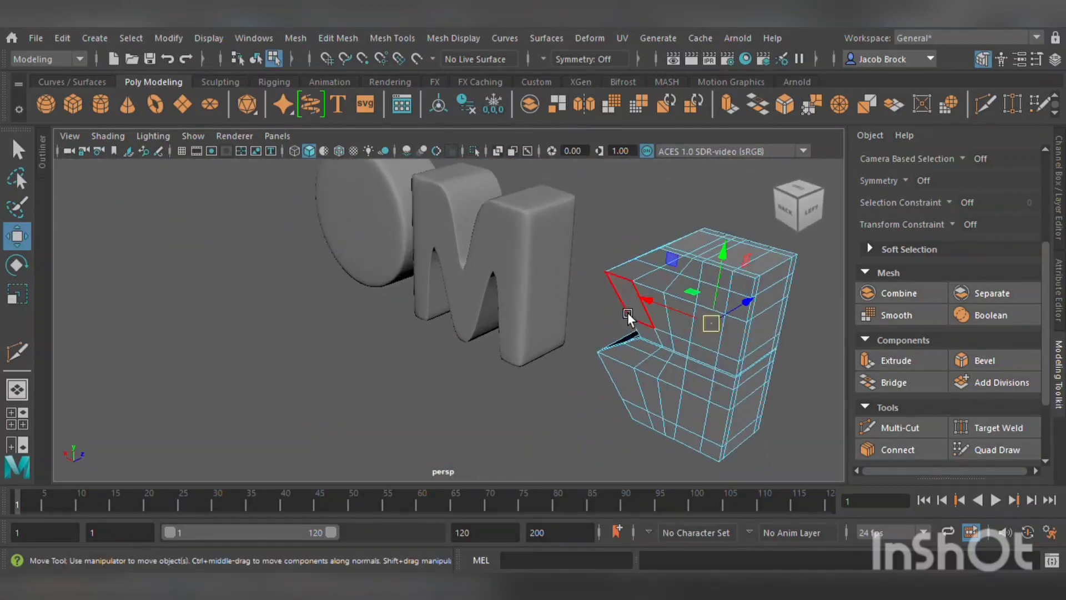
scroll(628, 312, "up", 2)
middle_click_drag(676, 373, 569, 386, "alt")
scroll(639, 333, "up", 3)
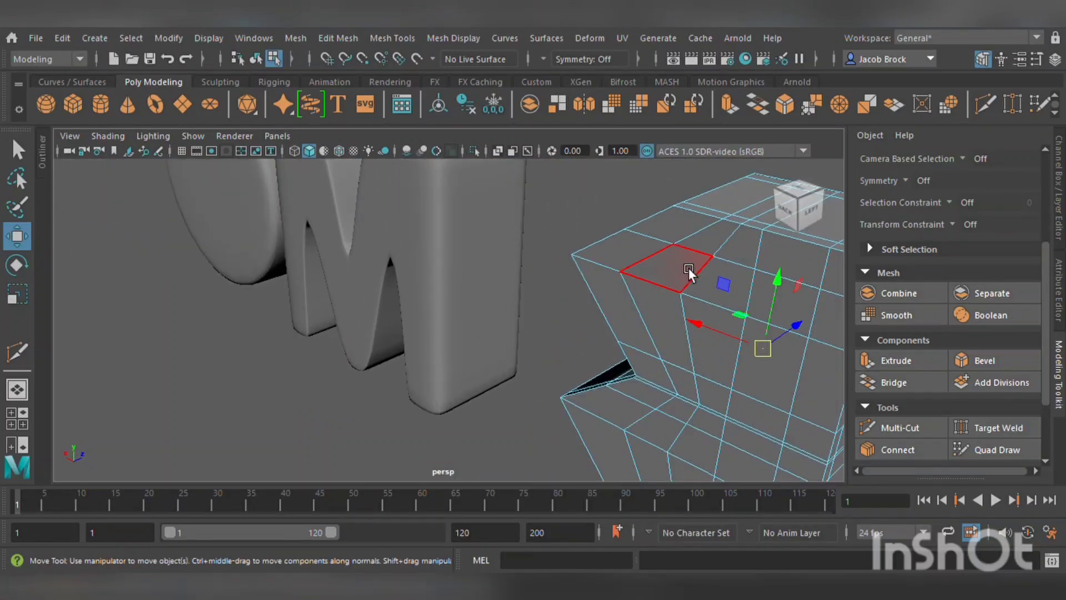
left_click(688, 269)
mouse_move(720, 280)
left_mouse_down("shift")
mouse_move(735, 298)
mouse_move(698, 323)
mouse_move(708, 346)
mouse_move(709, 332)
mouse_move(655, 345)
mouse_move(678, 404)
mouse_move(662, 438)
mouse_move(742, 442)
left_mouse_up("shift")
left_click(892, 360)
mouse_move(813, 368)
left_mouse_down("alt")
mouse_move(759, 362)
mouse_move(747, 372)
left_mouse_up("alt")
key("f")
left_click_drag(476, 334, 352, 364)
left_click_drag(429, 327, 441, 329)
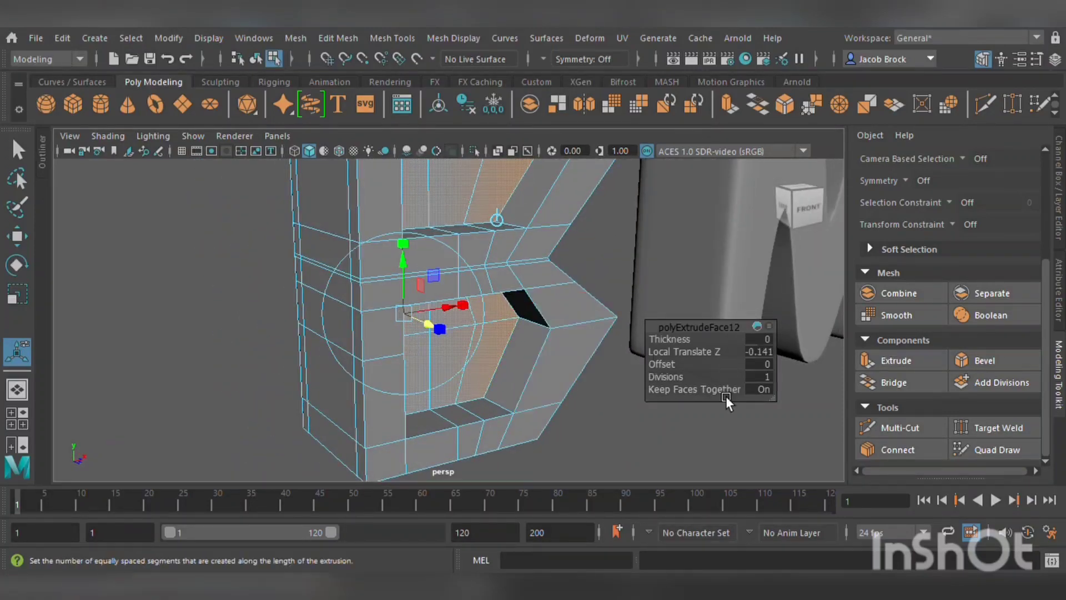
- Cut an edge loop around the inside wall of the B's lower front recess with Multi-Cut and check it in smooth preview
left_click(895, 427)
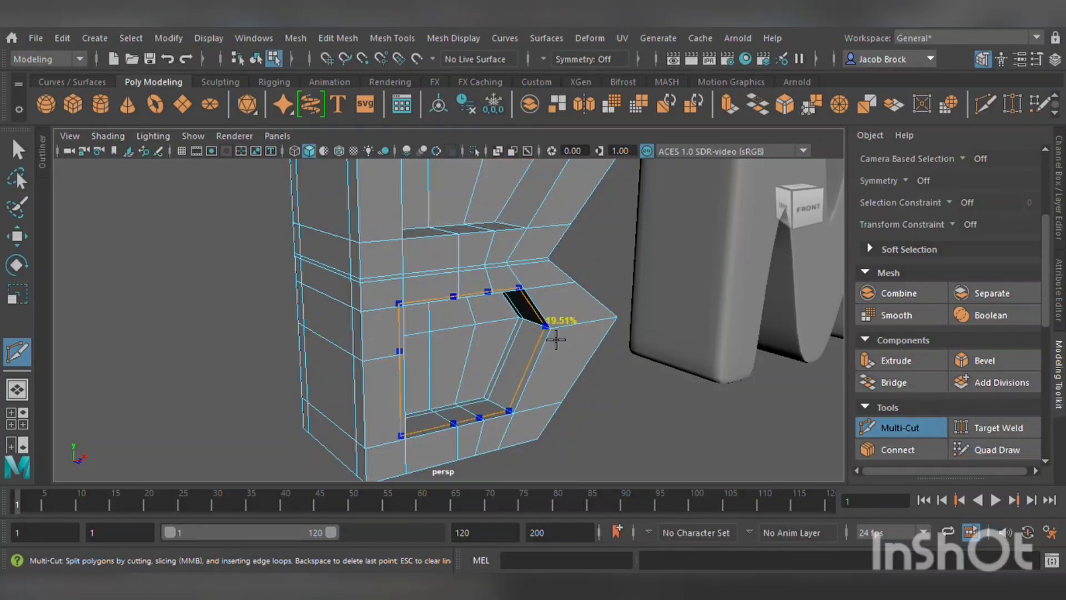
left_click(545, 326)
key("Escape")
key("3")
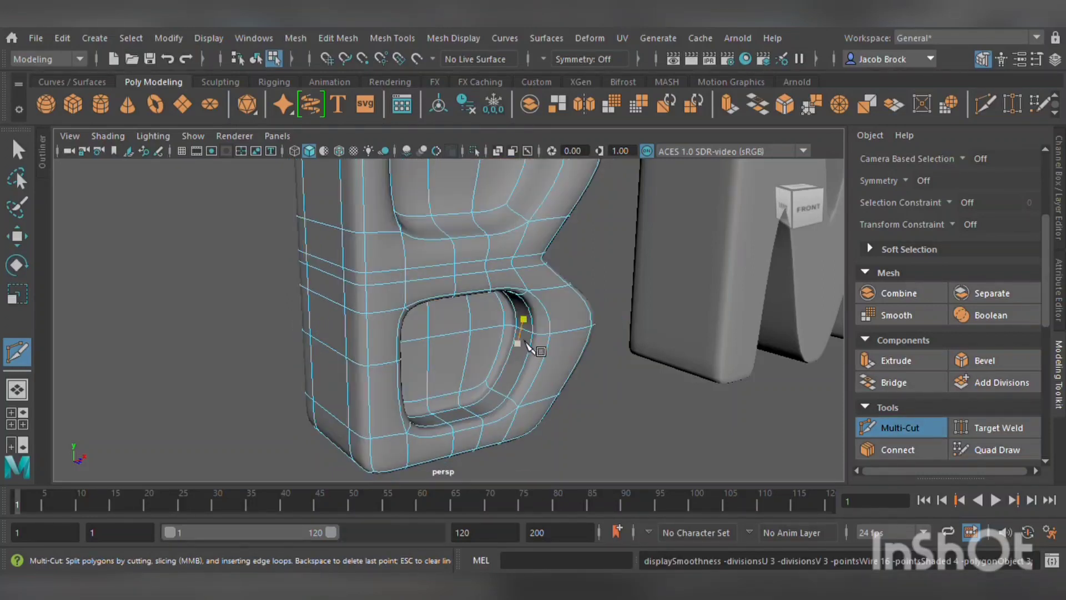
middle_click_drag(528, 340, 484, 428, "alt")
left_click_drag(368, 393, 433, 405, "alt")
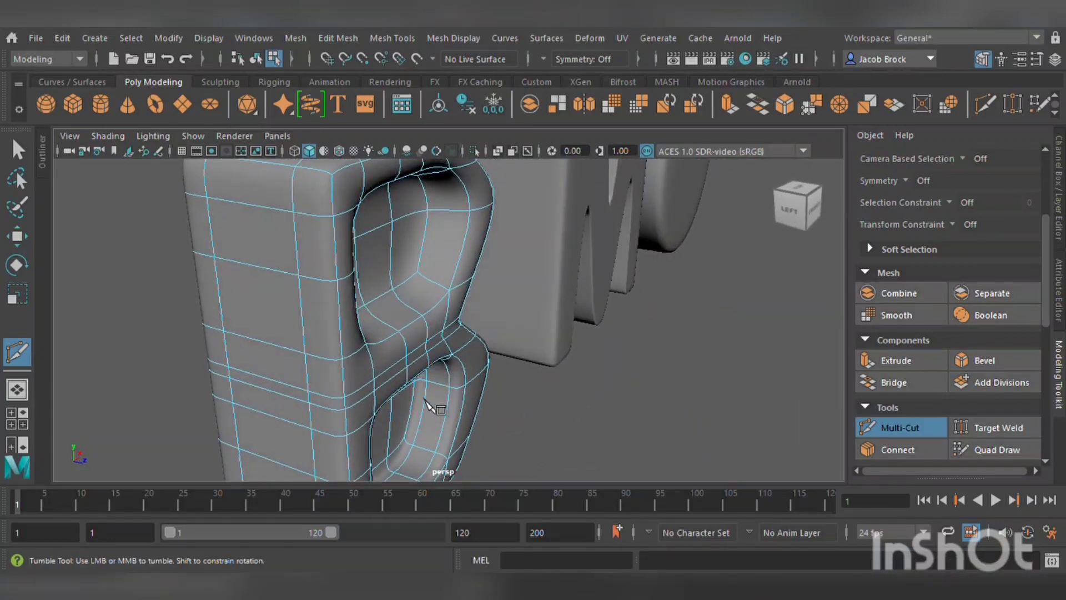
- Cut horizontal supporting edge loops near the lower and upper corners of the B's upper recess side wall
key("1")
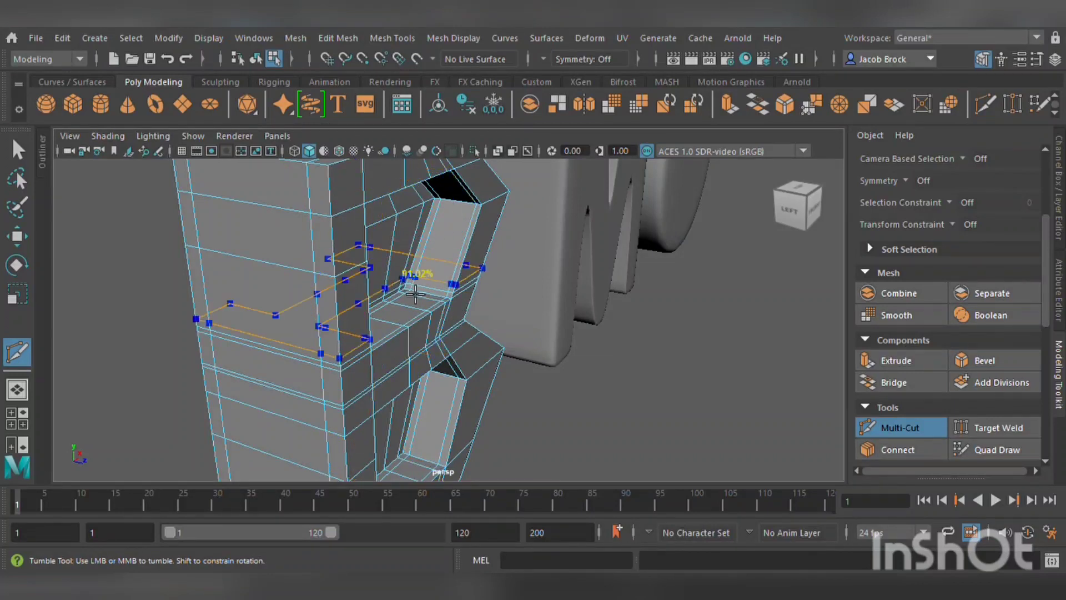
left_click(496, 209, "ctrl")
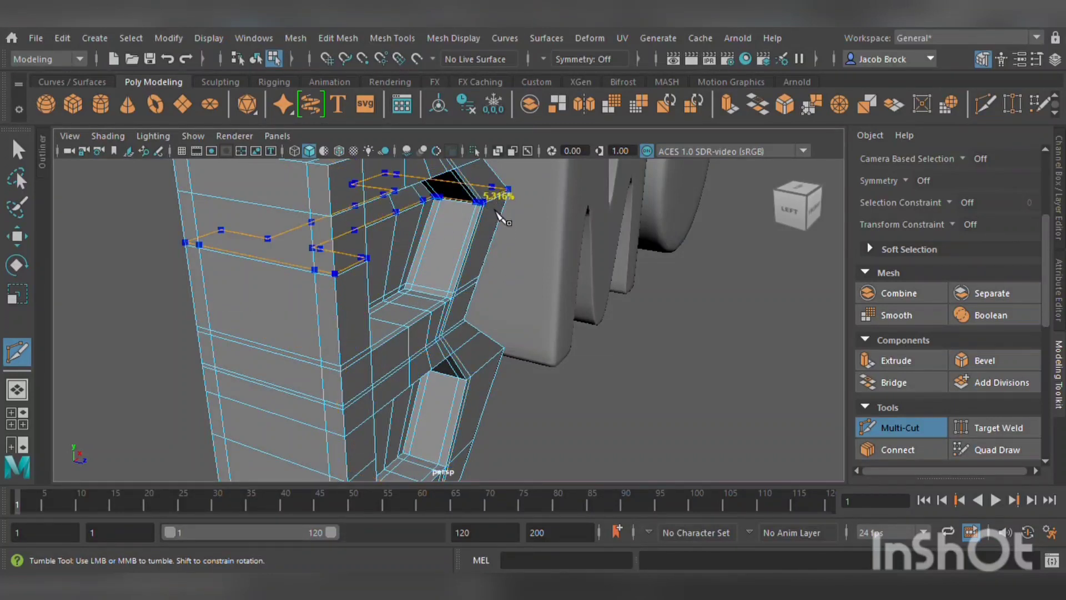
left_click(373, 223, "ctrl")
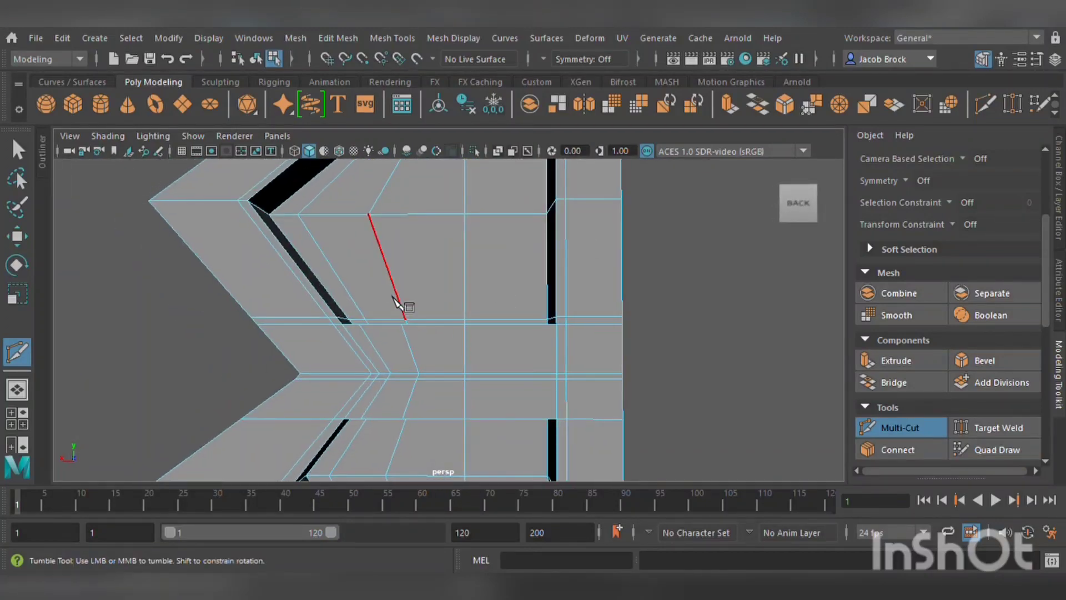
- Cut supporting edge loops in the B's upper and lower back recesses, then inspect the letter in smooth preview
left_click_drag(393, 297, 402, 325, "alt")
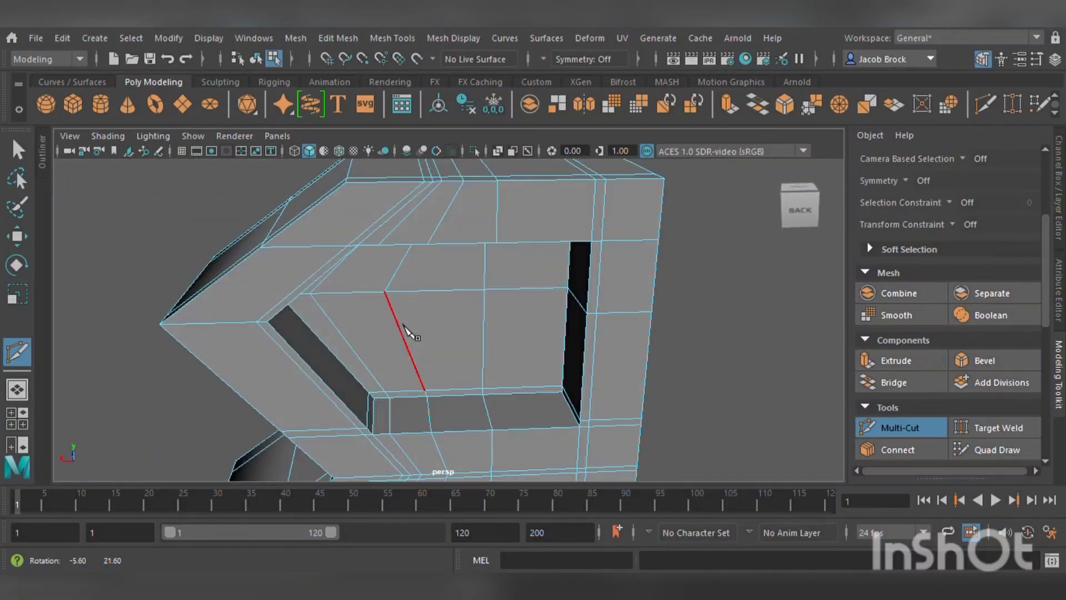
left_click(383, 410, "ctrl")
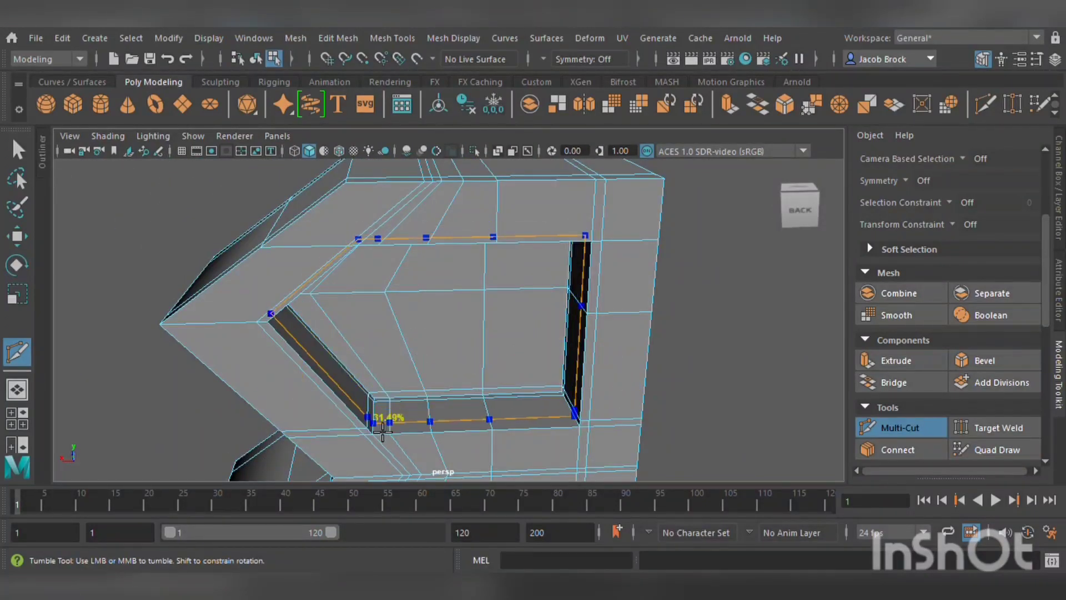
middle_click_drag(400, 416, 419, 339, "alt")
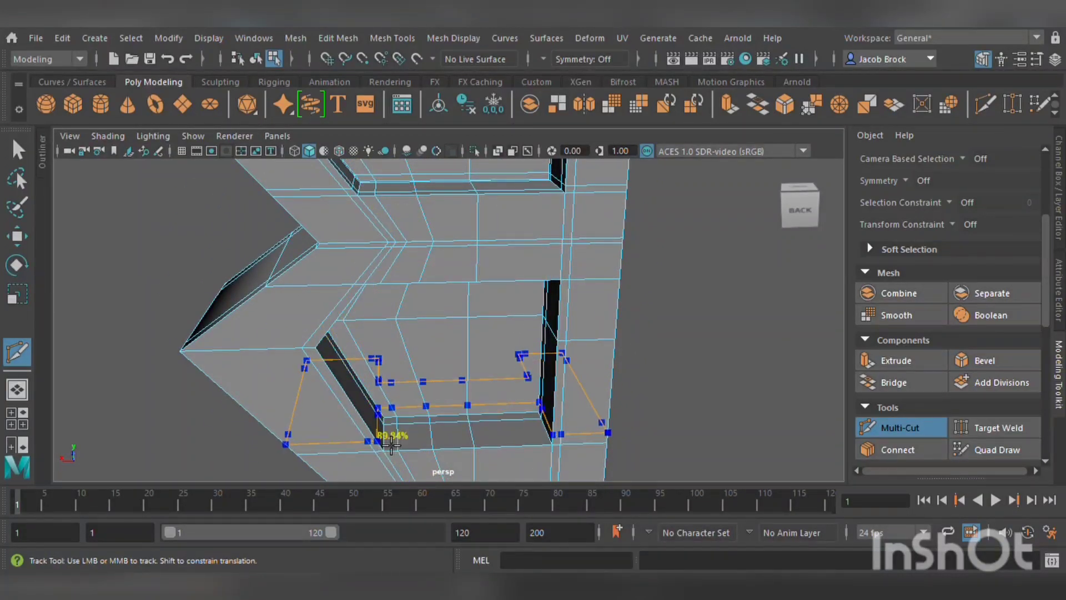
left_click(388, 433, "ctrl")
scroll(564, 392, "down", 8)
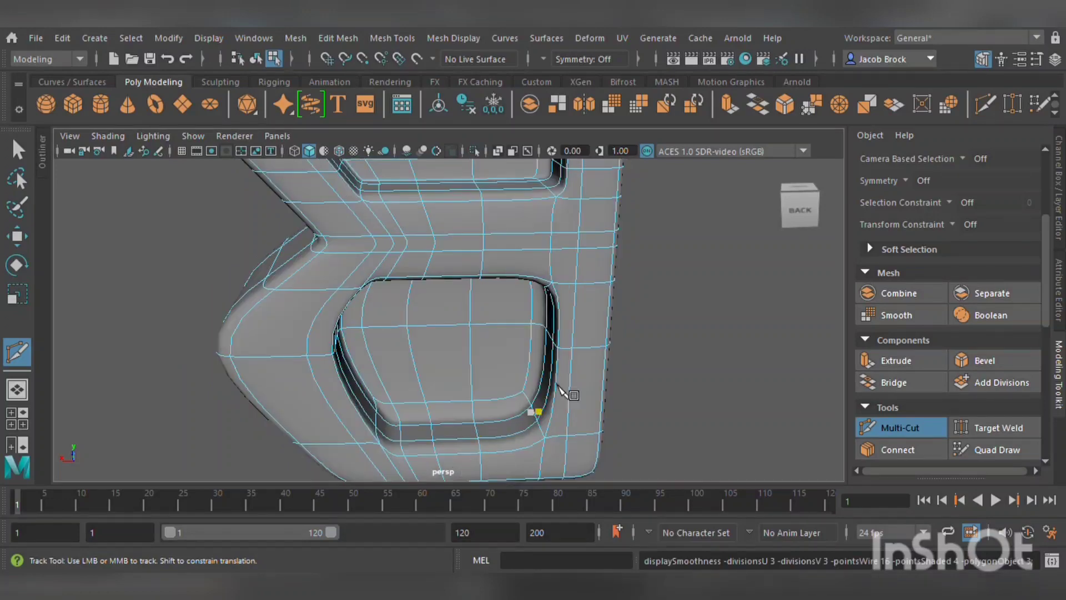
left_click_drag(638, 352, 358, 325, "alt")
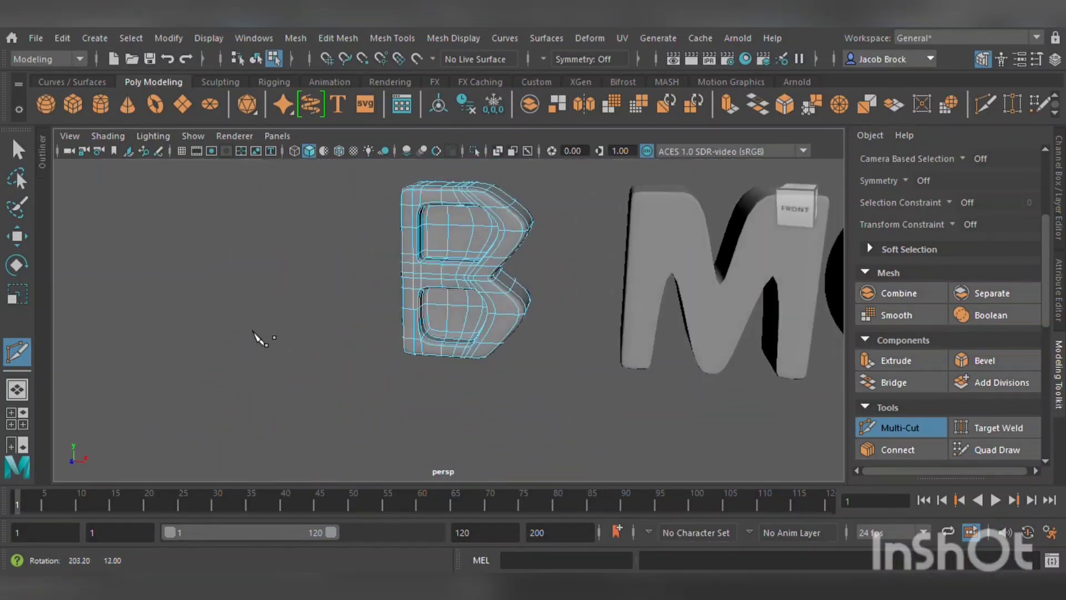
scroll(442, 289, "up", 3)
scroll(445, 294, "down", 3)
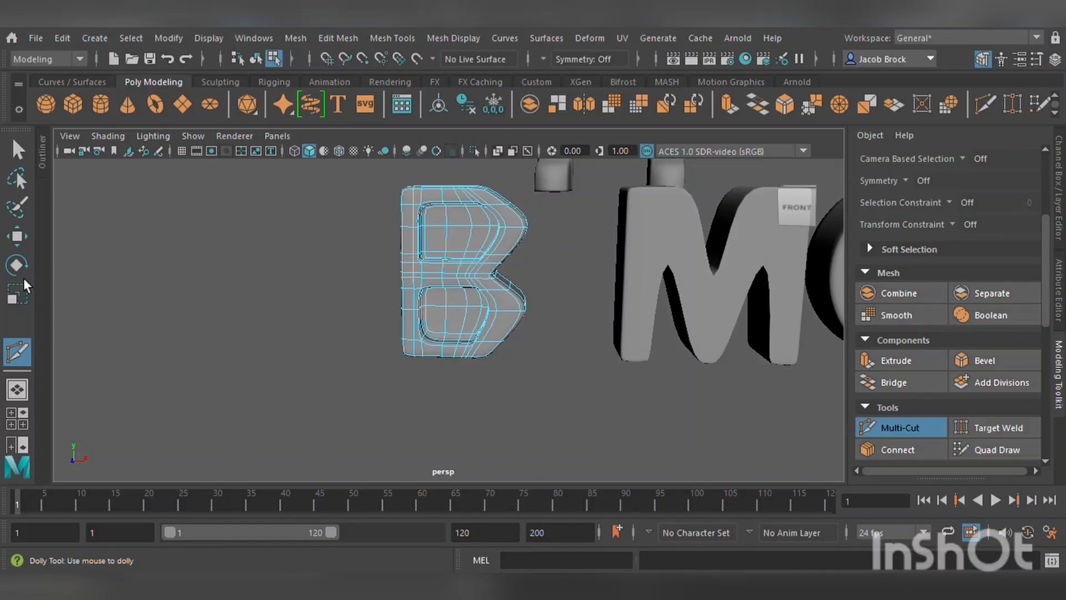
- Return to object selection, move the B close to the M and widen it horizontally
left_click(19, 235)
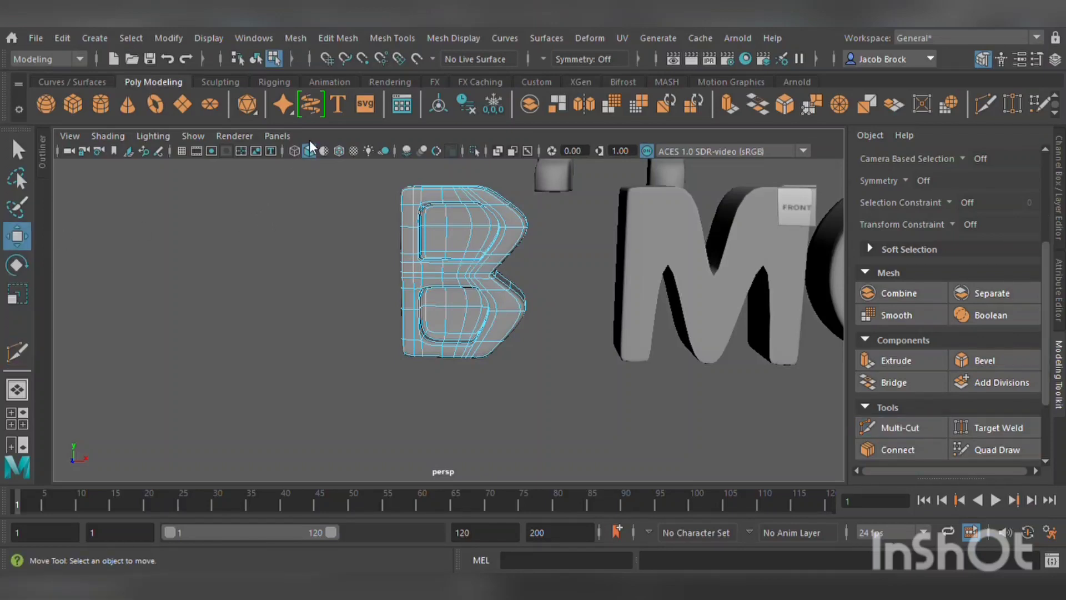
key("F9")
left_click(256, 59)
left_click(202, 228)
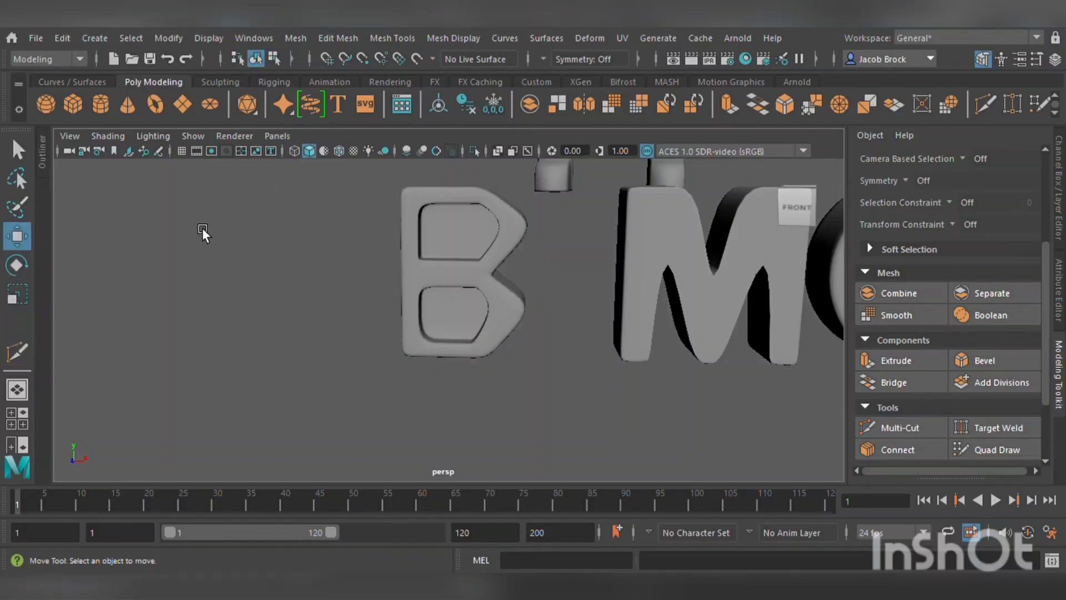
scroll(310, 275, "down", 5)
left_click(465, 311)
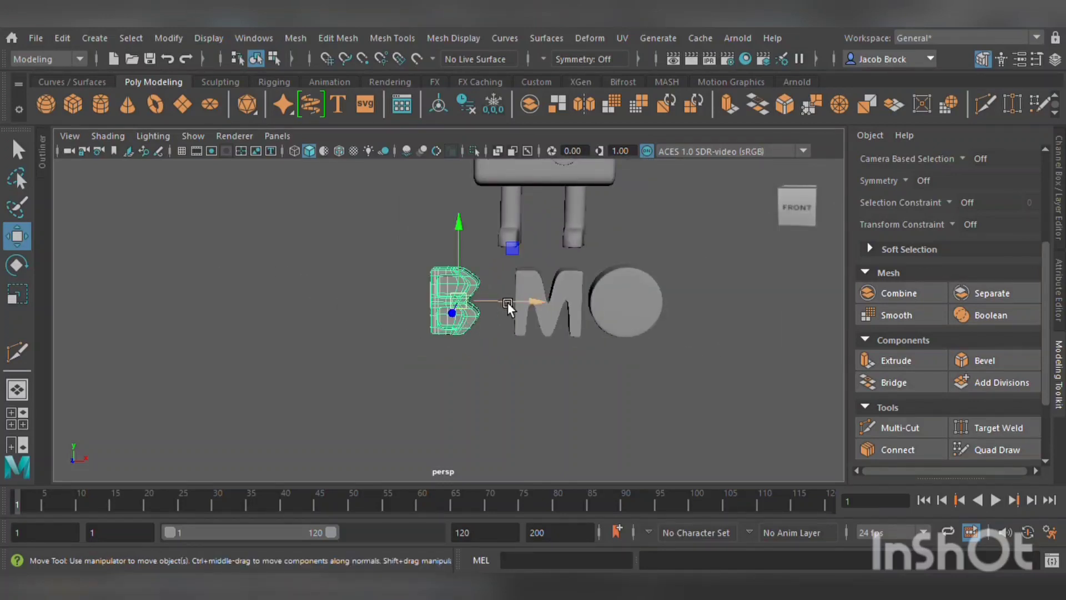
left_click_drag(508, 303, 545, 310)
left_click(17, 292)
left_click(17, 236)
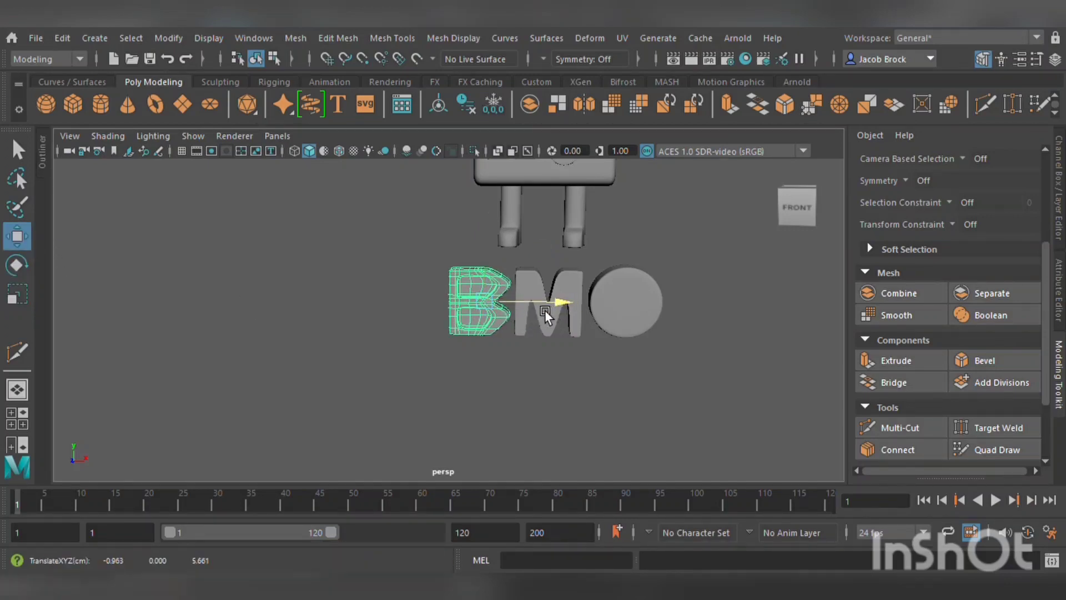
left_click(312, 357)
- Combine the B, M and O into a single mesh
scroll(444, 355, "down", 4)
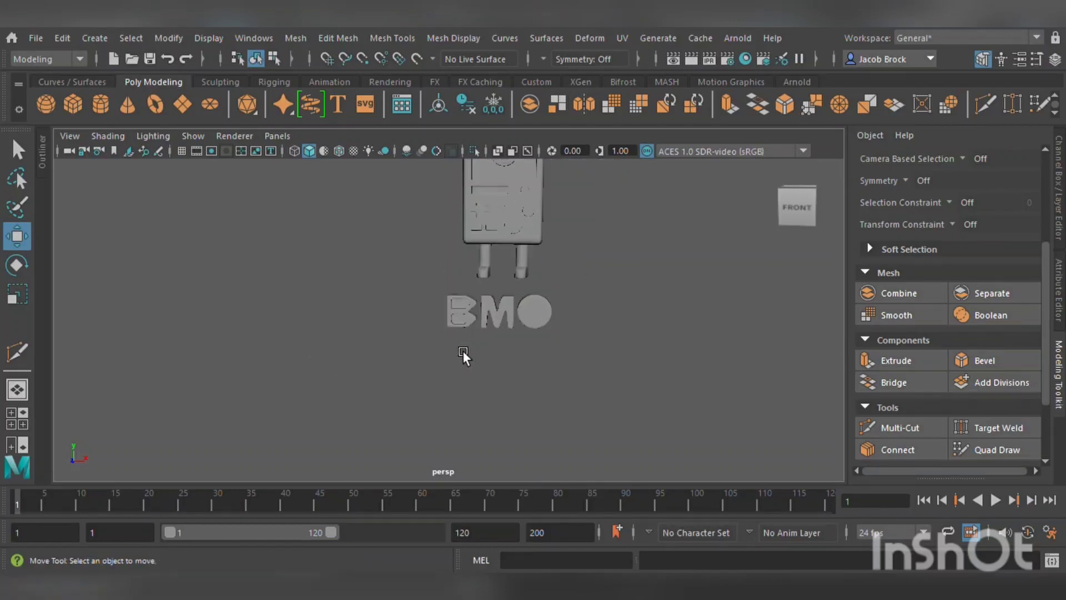
scroll(462, 354, "up", 3)
scroll(492, 365, "up", 1)
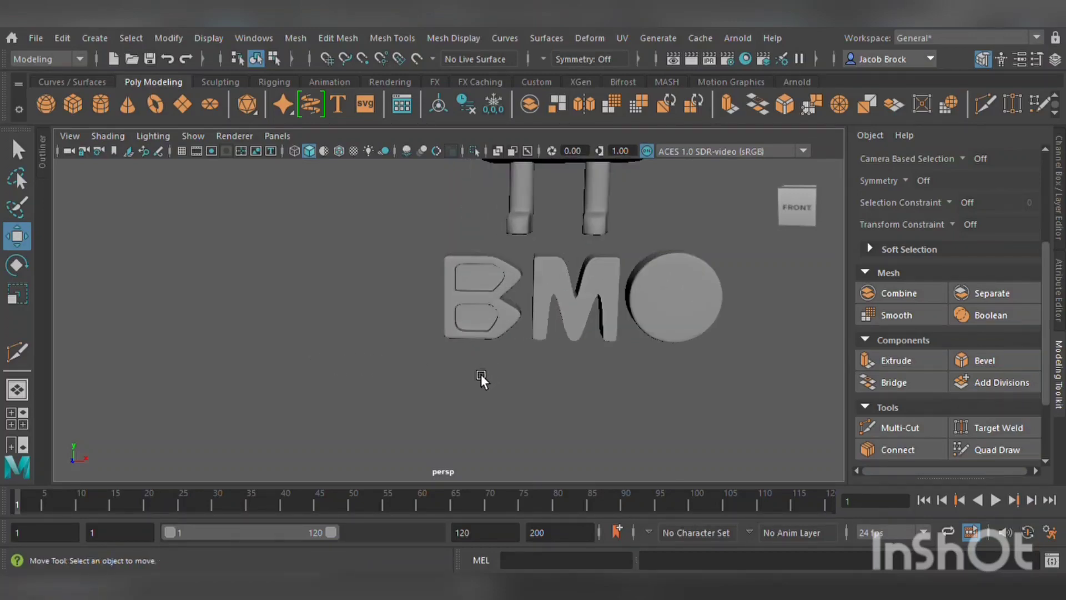
left_click_drag(492, 342, 443, 368, "alt")
left_click(491, 330)
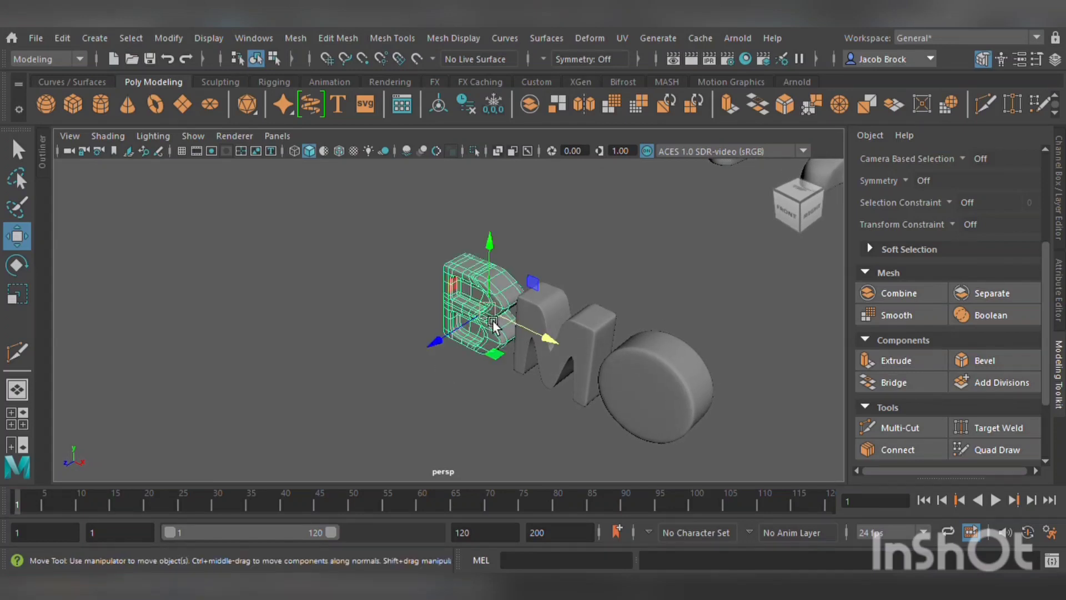
left_click(537, 322, "shift")
left_click(694, 383, "shift")
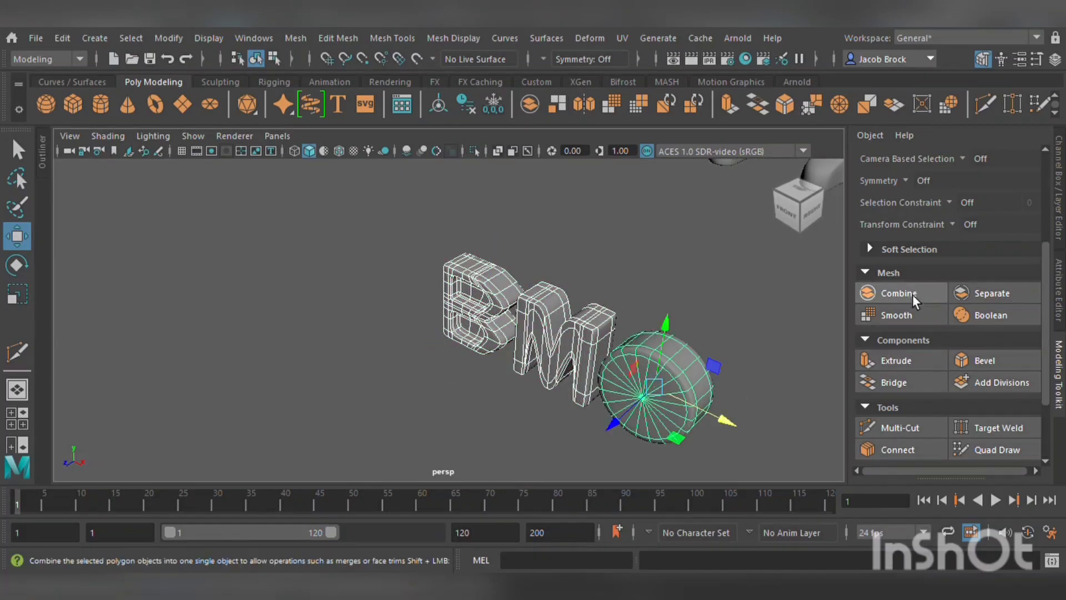
left_click(899, 293)
scroll(641, 328, "down", 6)
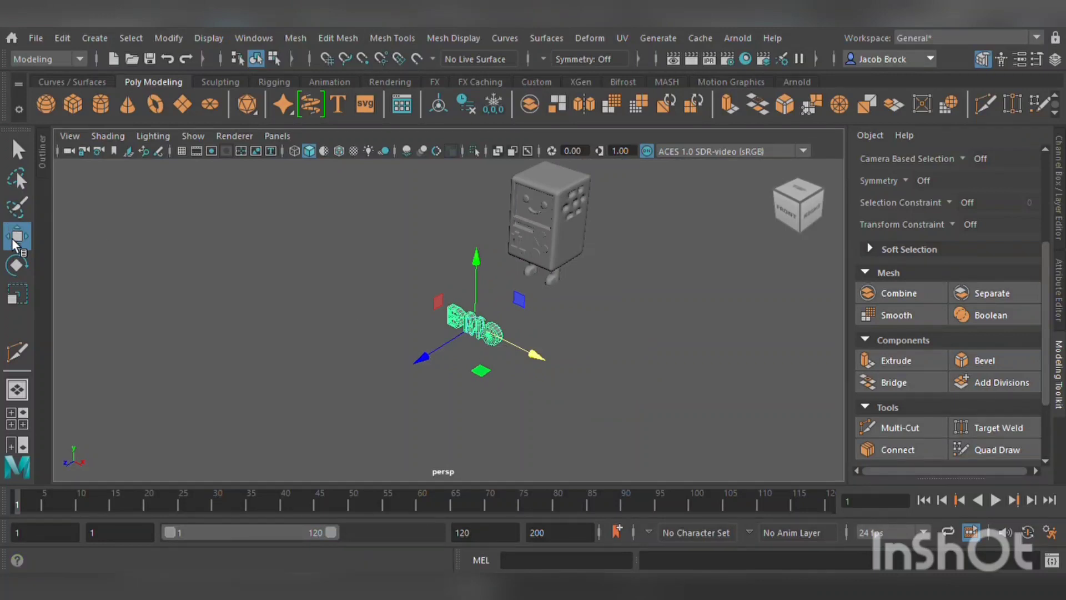
- Try a 90-degree X rotation on the combined BMO lettering and undo it, along with a mistaken Translate Z of 90
left_click(17, 264)
left_click(1059, 192)
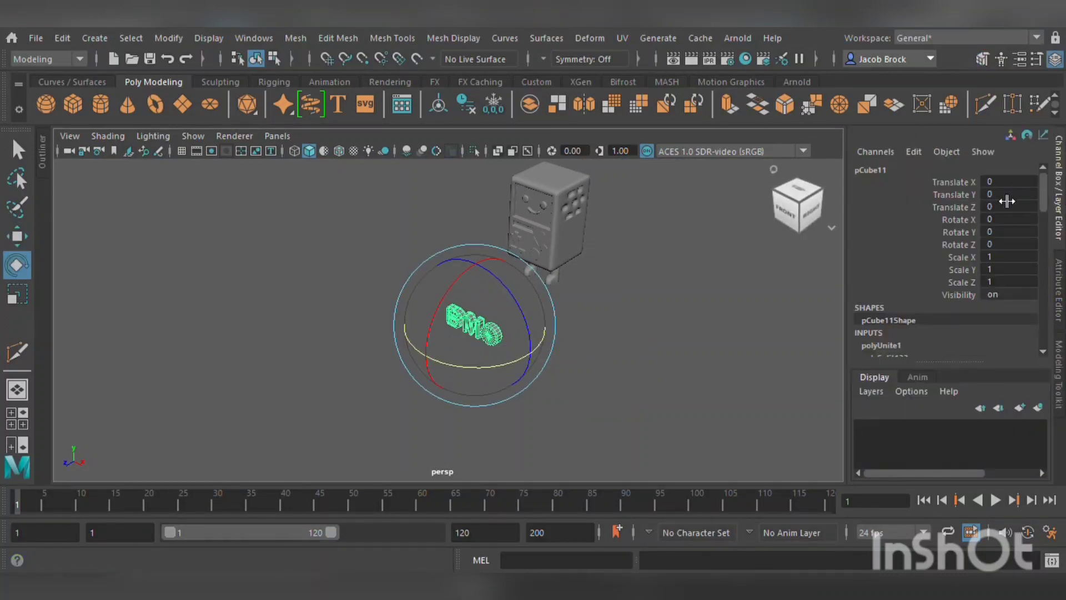
double_click(999, 221)
key("Return")
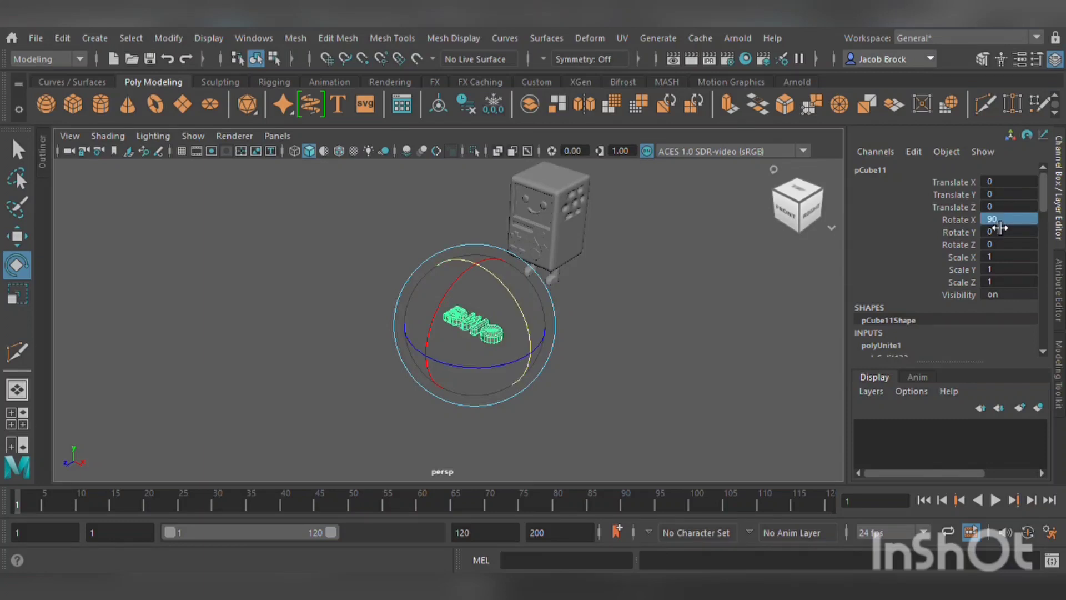
key("ctrl+z")
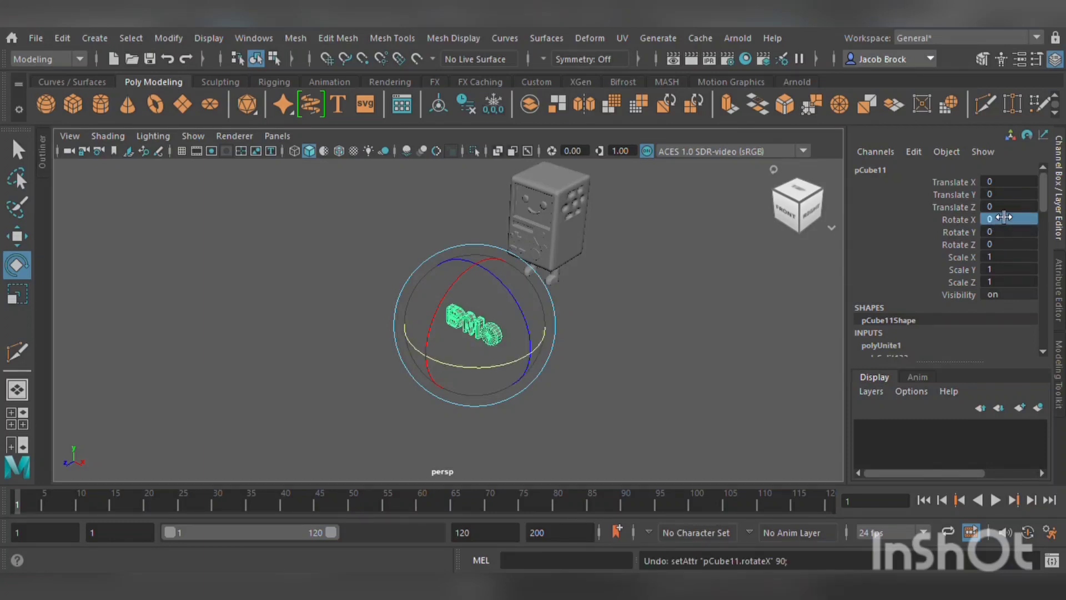
double_click(1003, 208)
key("Return")
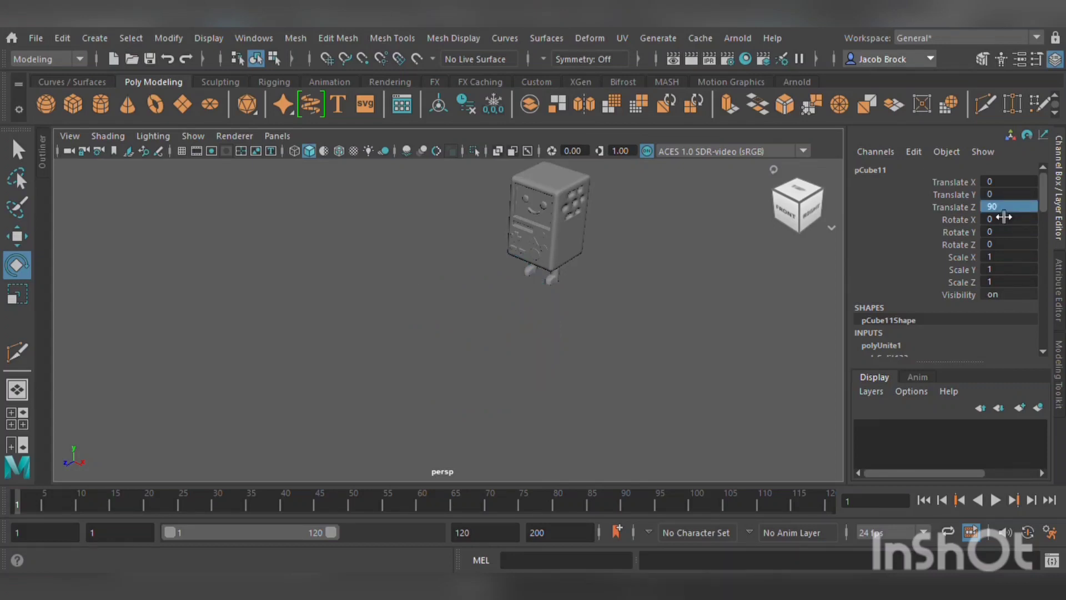
key("ctrl+z")
- Rotate the BMO lettering about Z, trying 90 before setting Rotate Z to 270 so the B is uppermost
left_click(1009, 245)
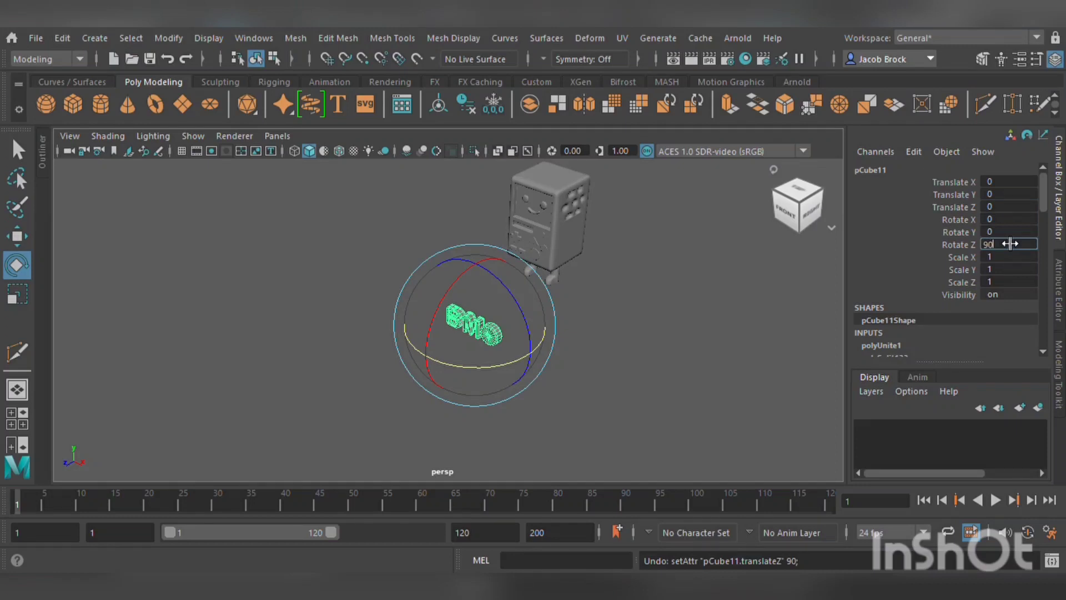
key("Return")
left_click_drag(683, 335, 741, 340, "alt")
double_click(1005, 245)
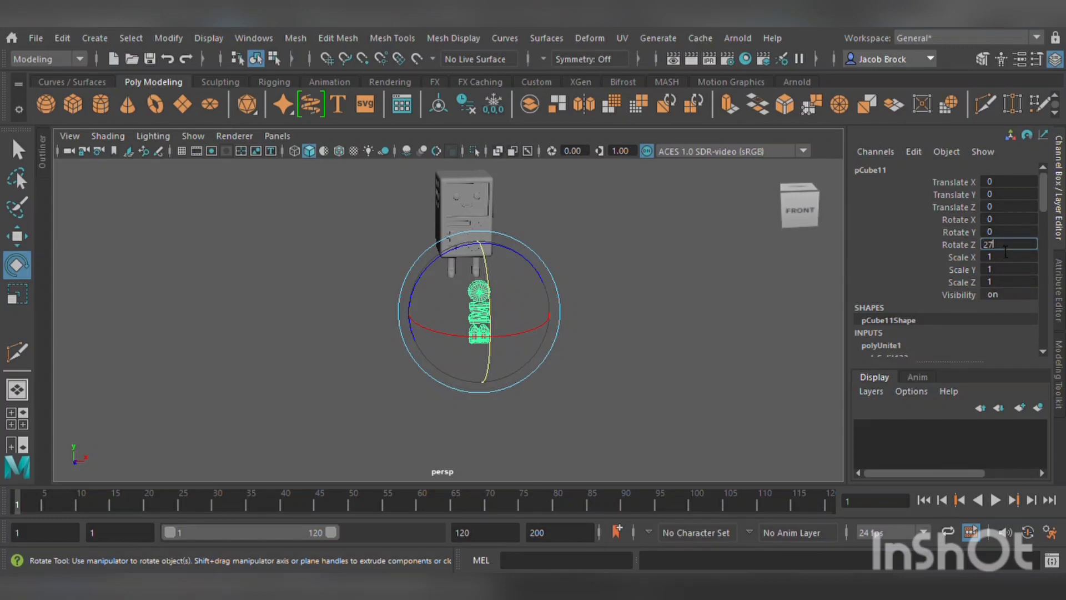
key("Return")
left_click_drag(695, 288, 481, 320, "alt")
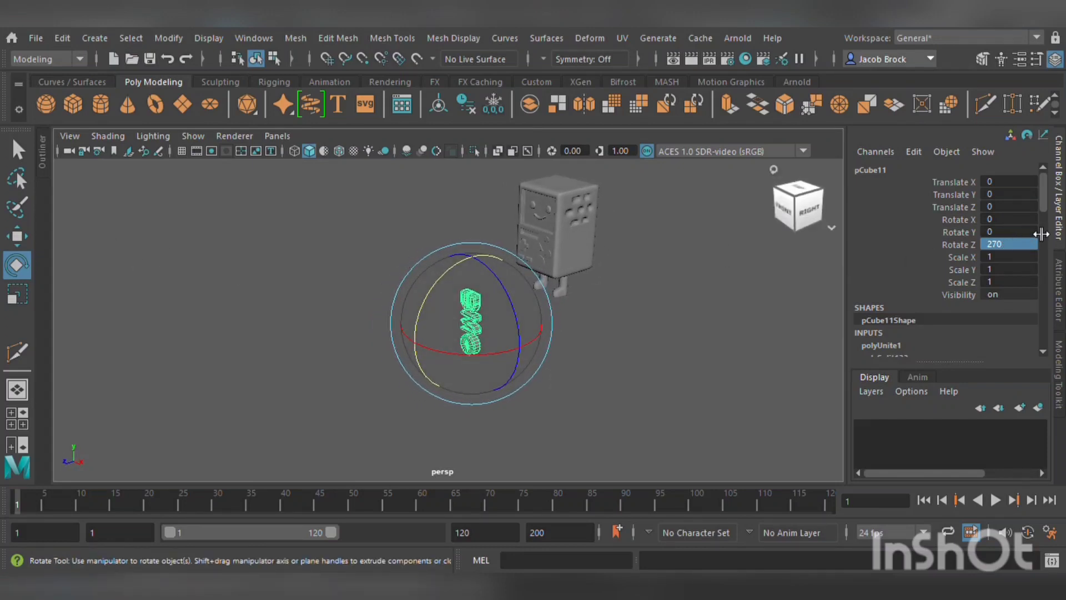
- Try setting the lettering's Rotate Y to 90 and undo it
left_click(1020, 232)
key("Return")
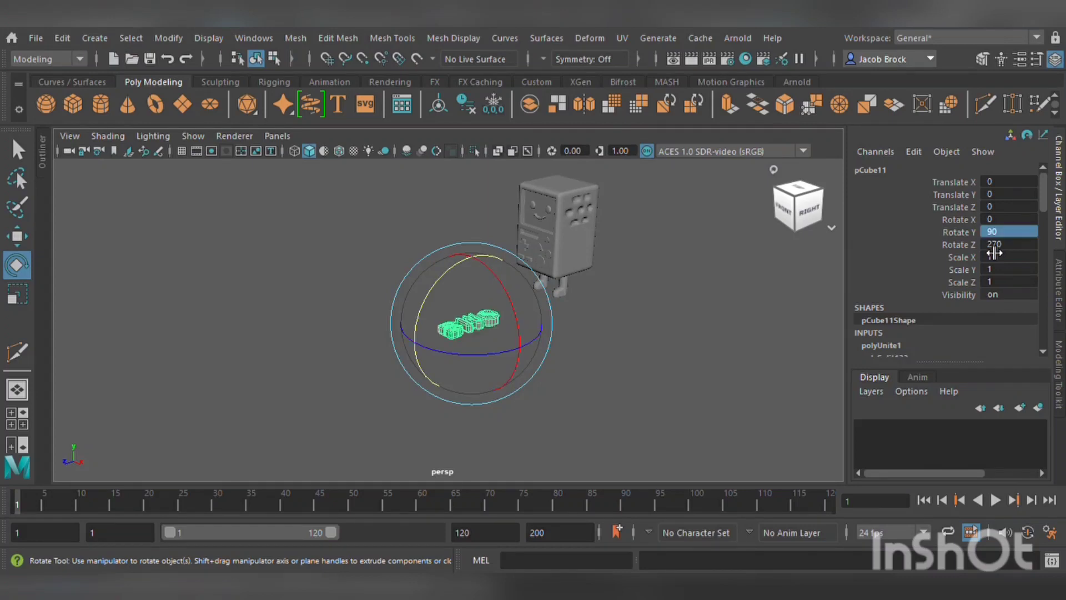
key("ctrl+z")
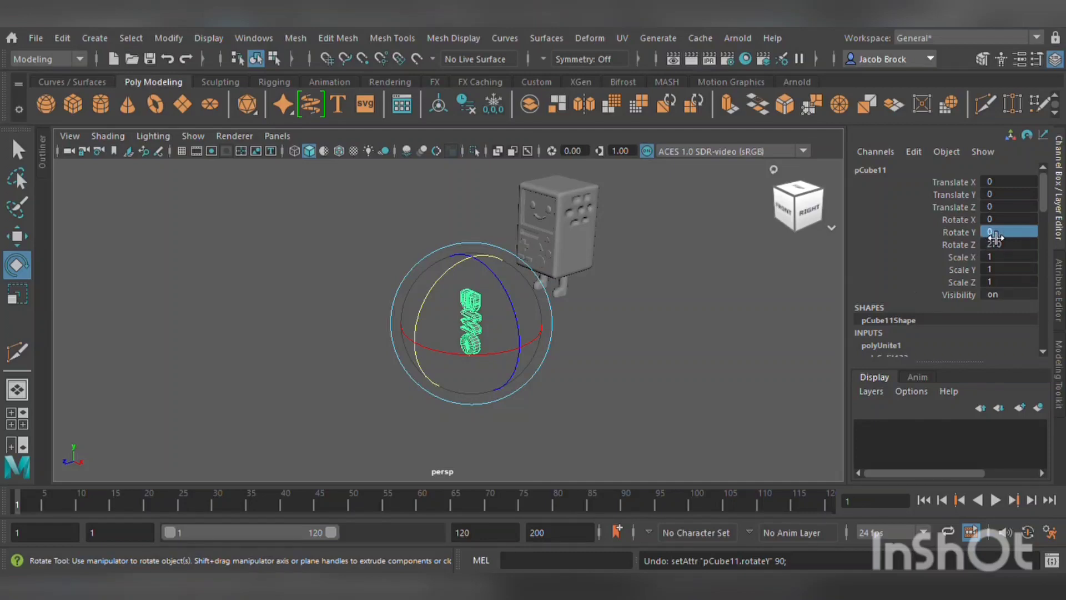
- Set the lettering's Rotate X to 90 so the letters face the side
left_click(994, 221)
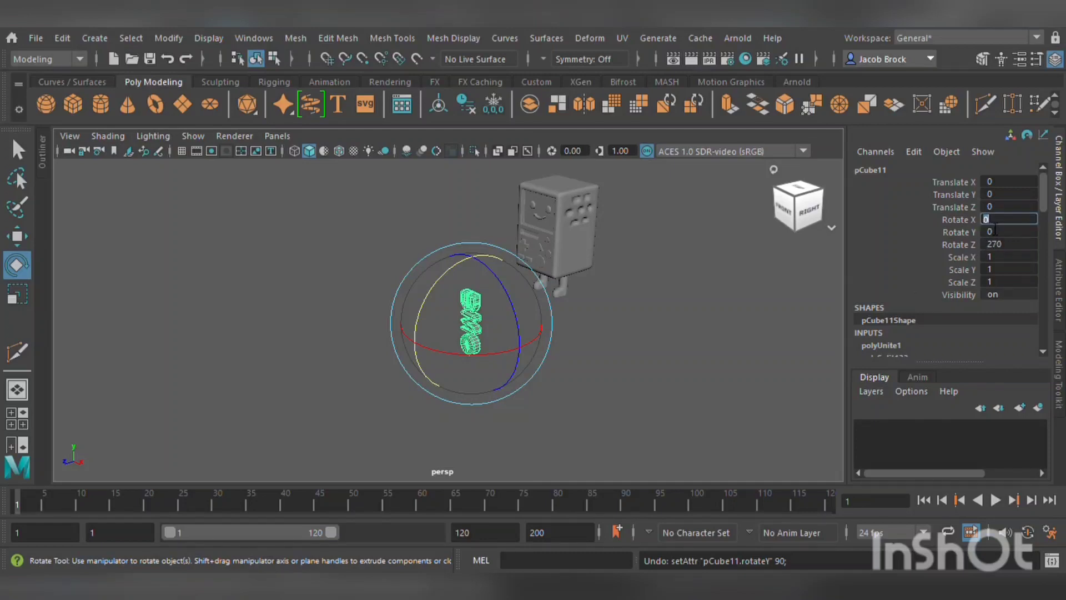
key("Return")
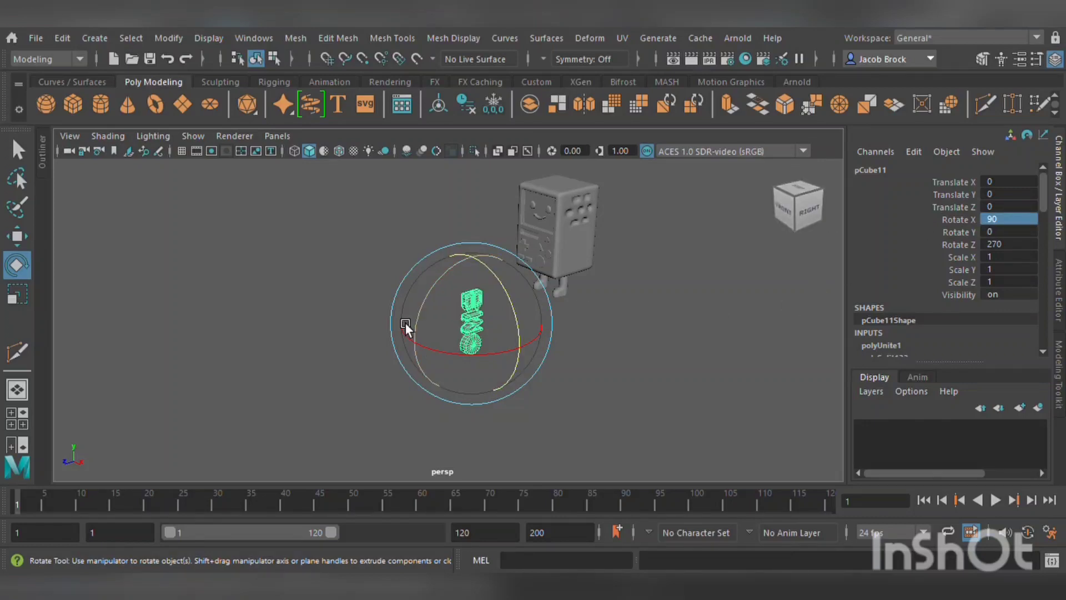
left_click_drag(412, 328, 645, 326, "alt")
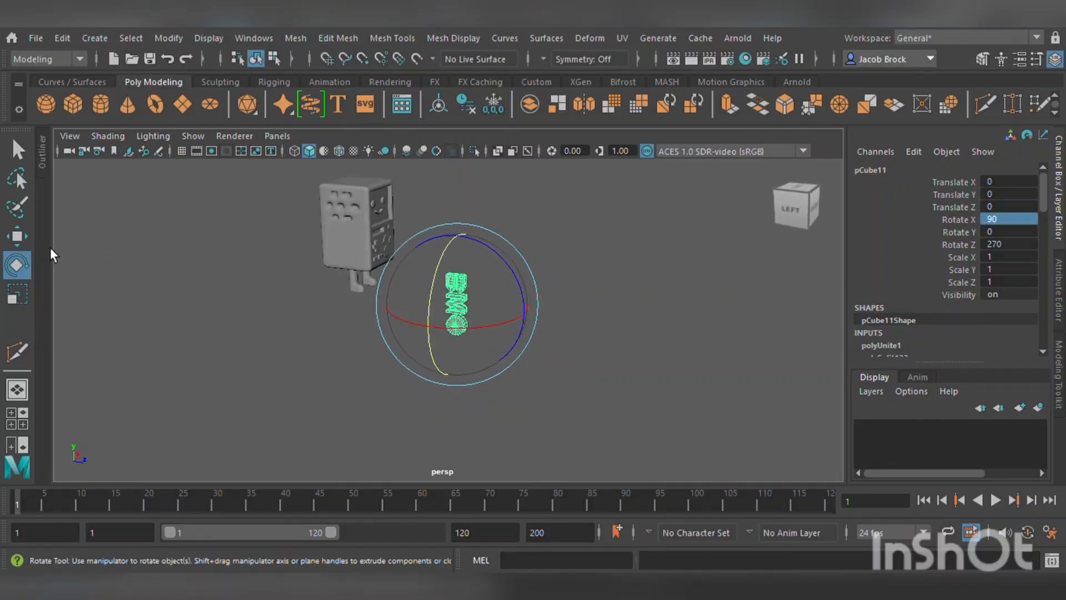
- Move the lettering onto the left side of the character's body, at about X -1.374, Y 3.298, Z -5.393
left_click(17, 236)
left_click_drag(524, 322, 415, 321)
left_click_drag(372, 236, 381, 171)
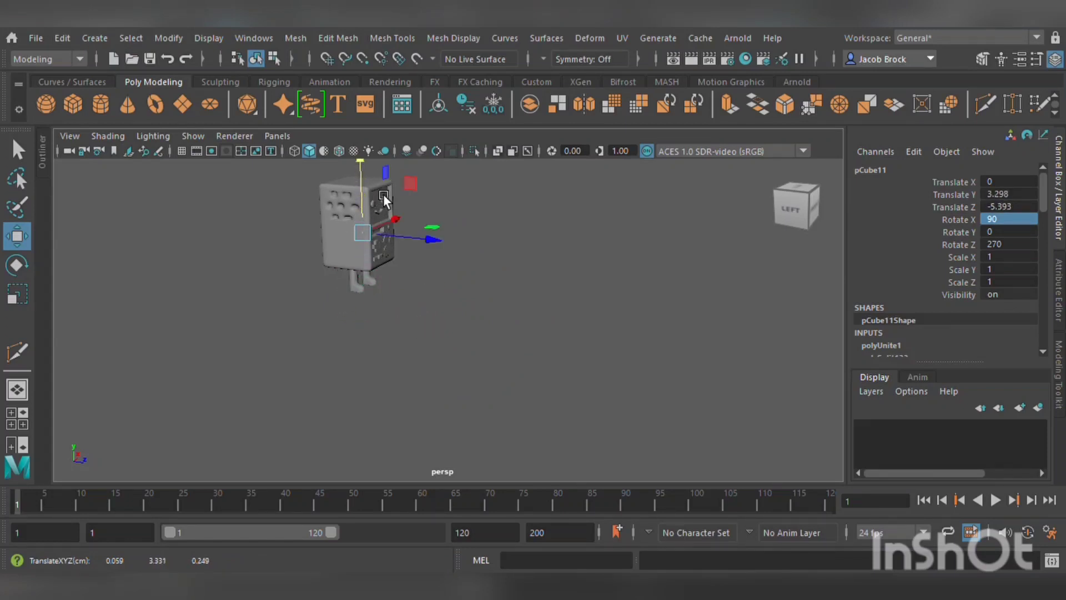
mouse_move(404, 226)
left_mouse_down()
mouse_move(384, 243)
mouse_move(398, 241)
left_mouse_up()
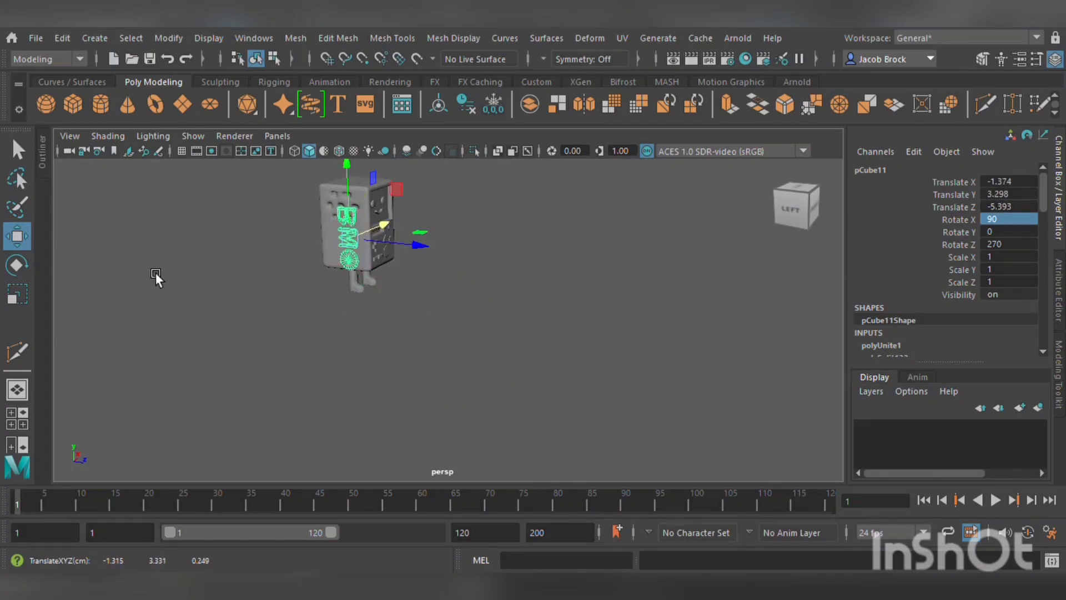
- Scale the lettering to about 0.544 in X and Y and position it below the side holes, near Y 2.922, Z -5.623
left_click(20, 296)
left_click_drag(336, 313, 375, 302, "alt")
key("w")
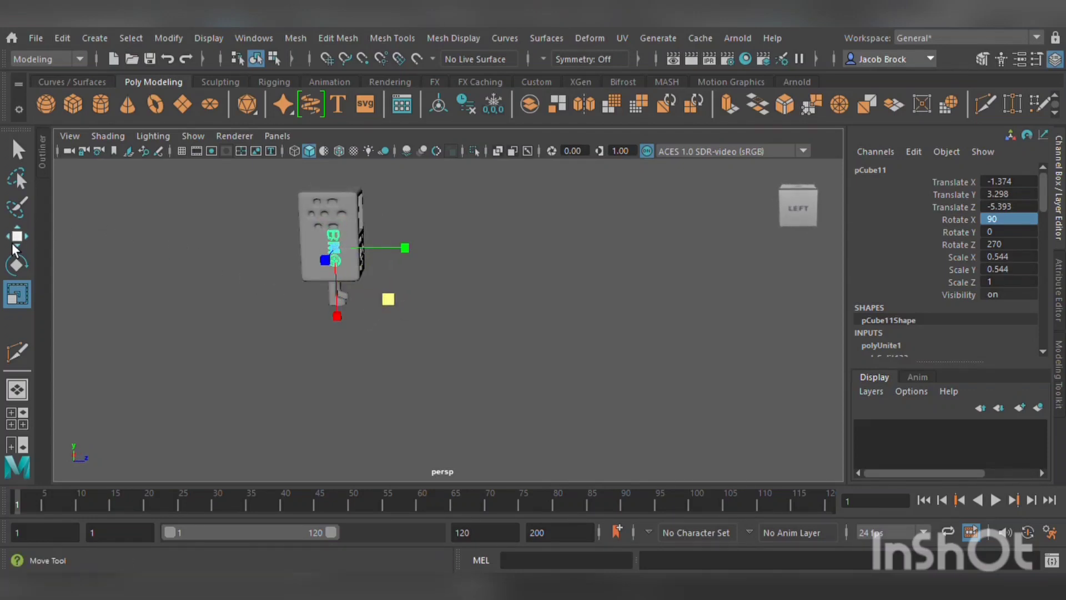
left_click_drag(386, 251, 381, 253)
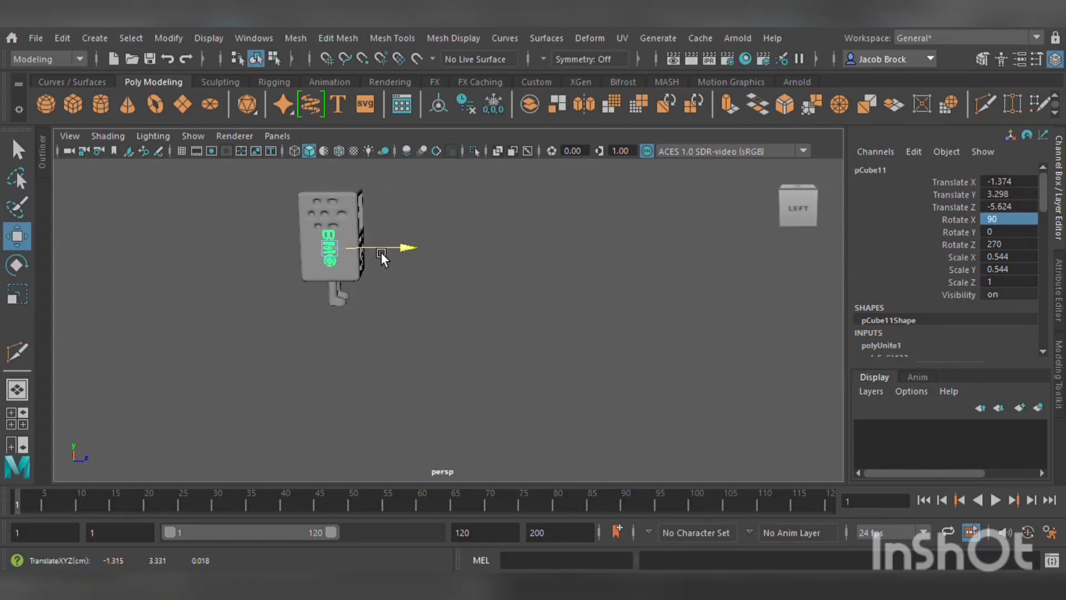
left_click_drag(339, 208, 339, 217)
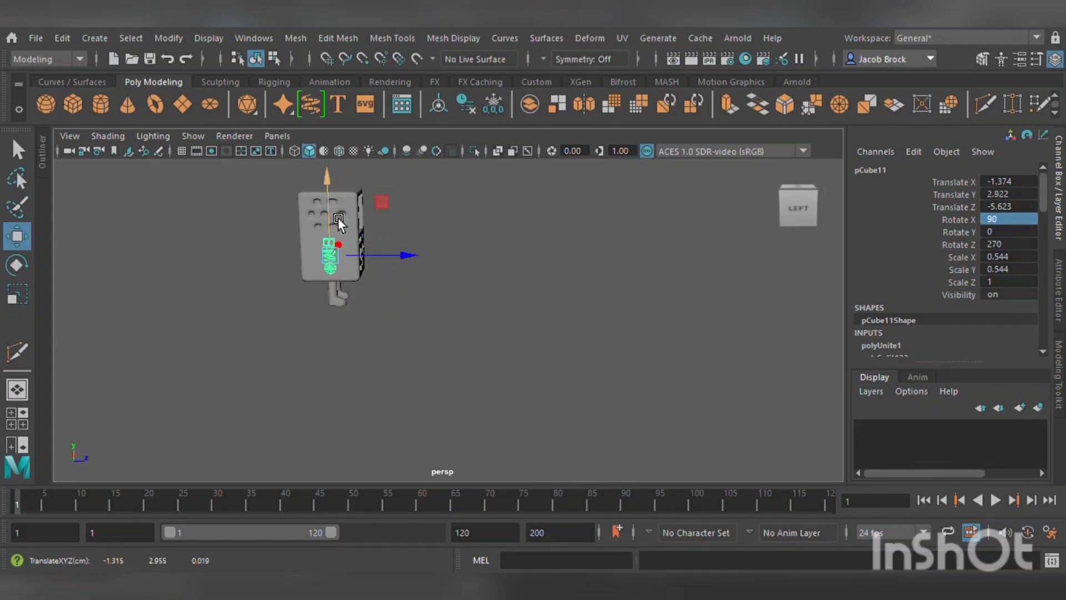
- Enlarge the lettering to about 0.682 in X and Y and raise it to about Translate Y 3.007
scroll(339, 218, "up", 5)
middle_click_drag(348, 232, 543, 371, "alt")
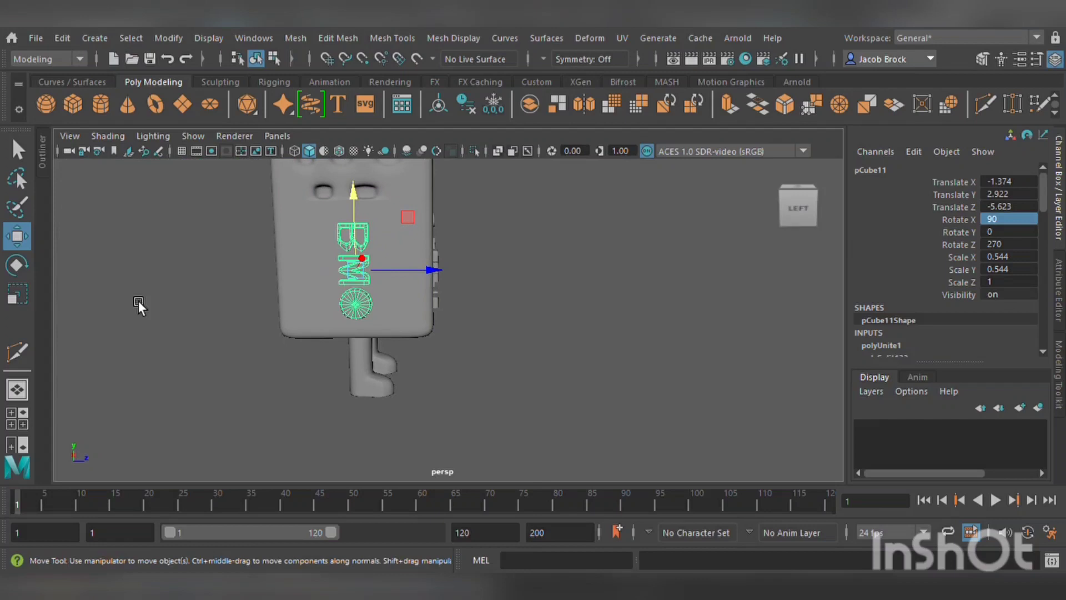
left_click(18, 301)
left_click_drag(414, 331, 428, 329)
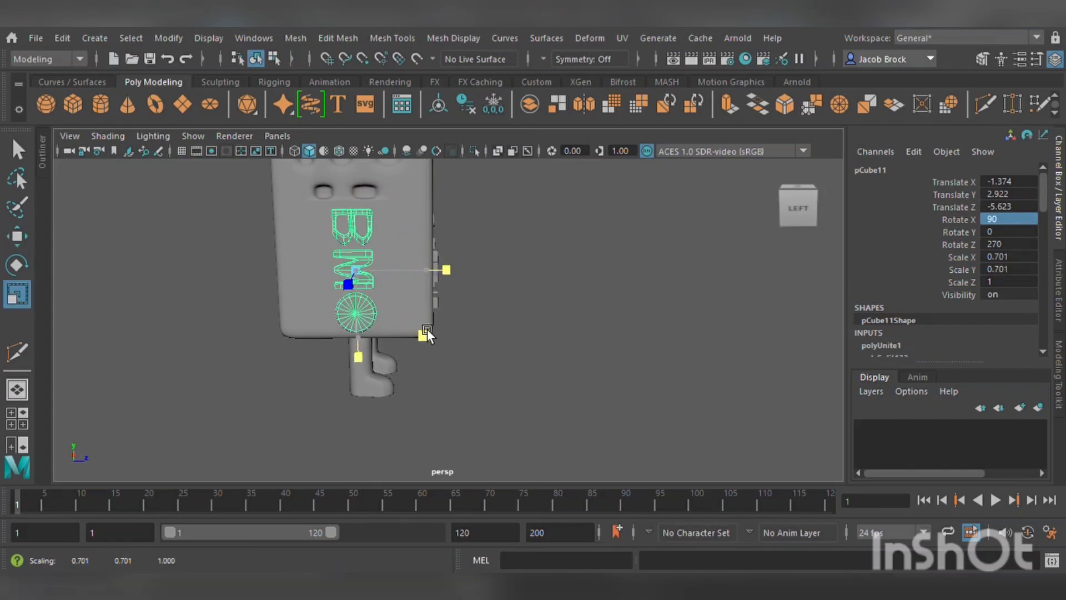
left_click(24, 246)
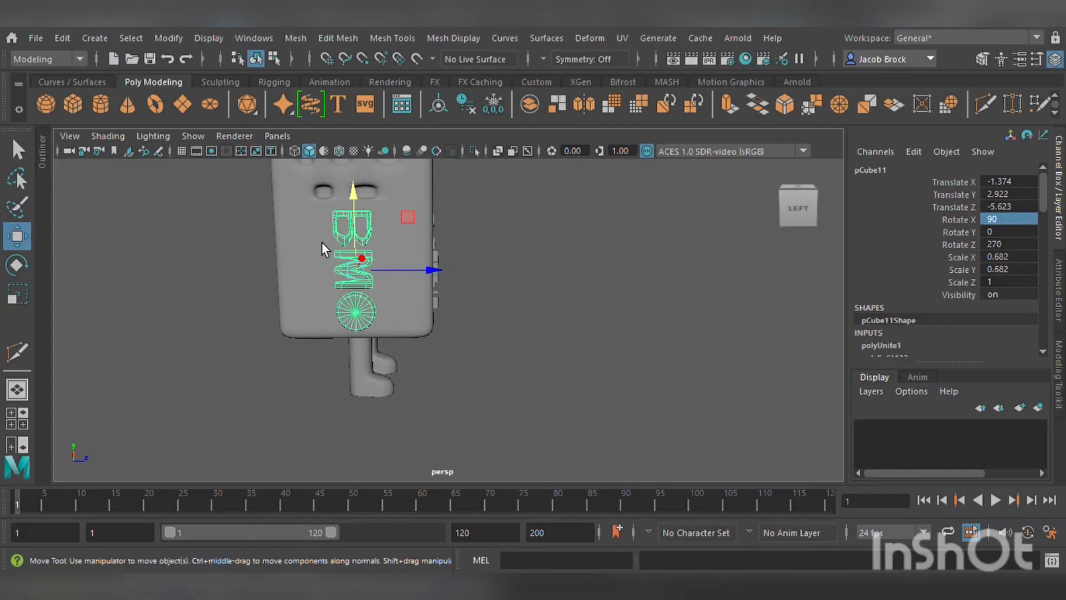
left_click_drag(362, 222, 362, 217)
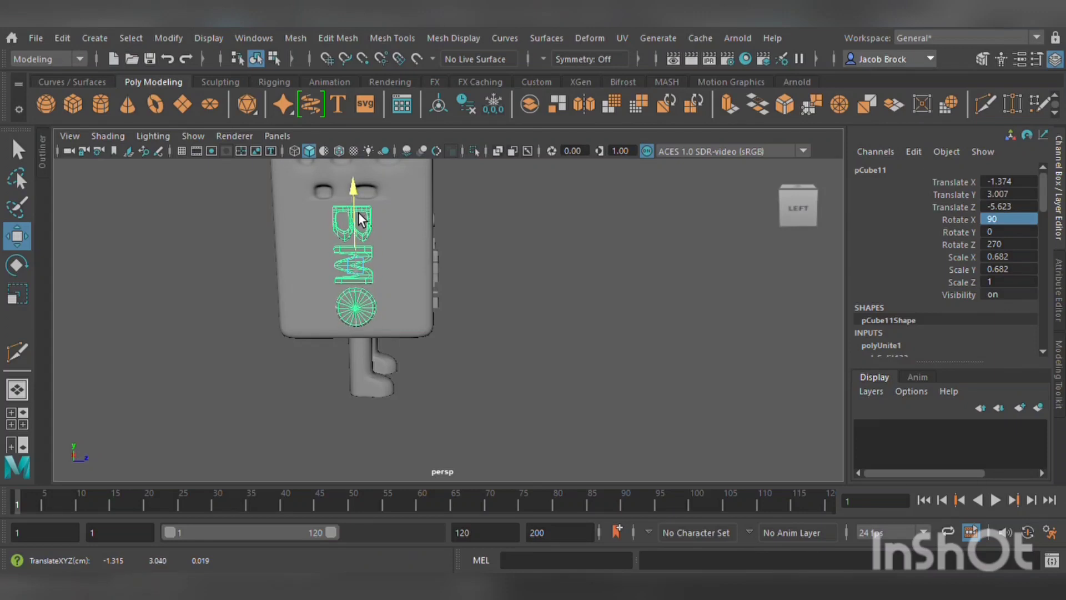
- Duplicate the side lettering and move the copy along X past the body's opposite side, to about Translate X 2.709
left_click(581, 203)
left_click_drag(580, 211, 551, 327, "alt")
scroll(454, 355, "up", 5)
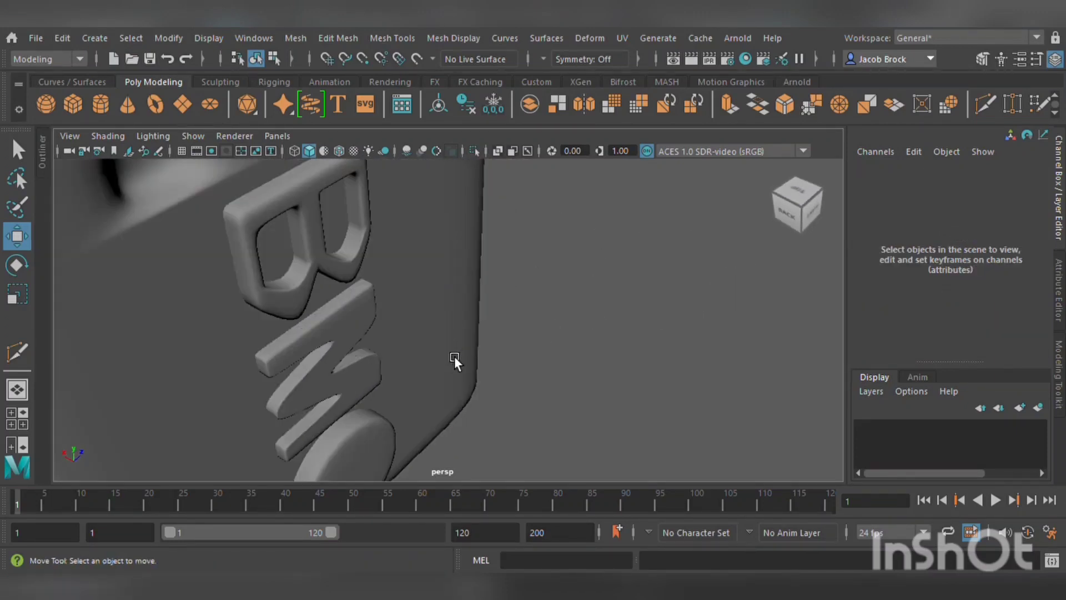
left_click(382, 368)
scroll(473, 362, "down", 4)
left_click_drag(473, 363, 368, 381, "alt")
key("ctrl+d")
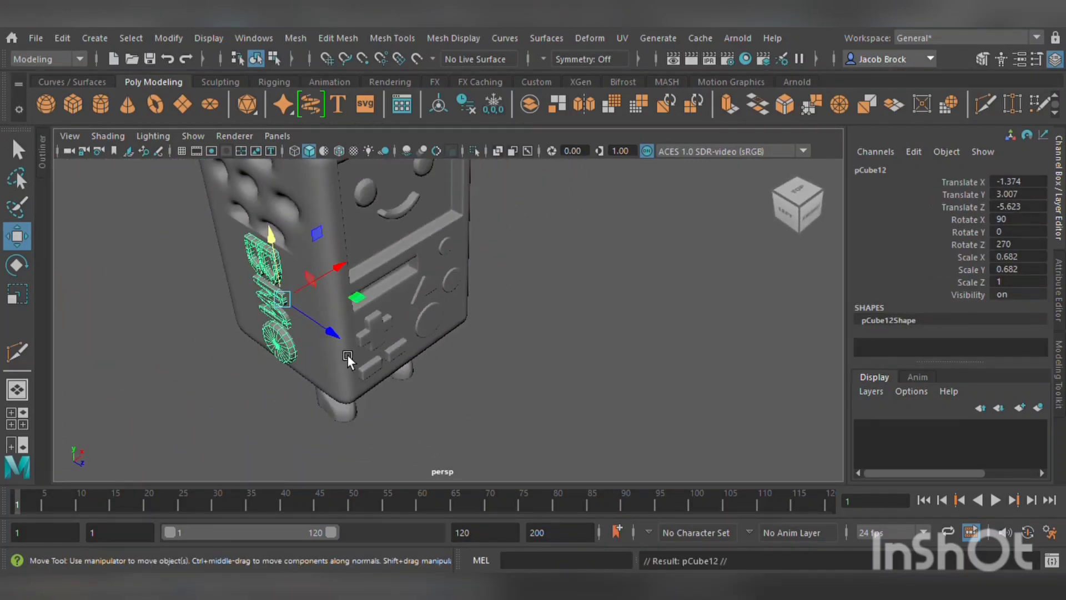
left_click_drag(355, 296, 523, 200)
left_click_drag(504, 268, 639, 261, "alt")
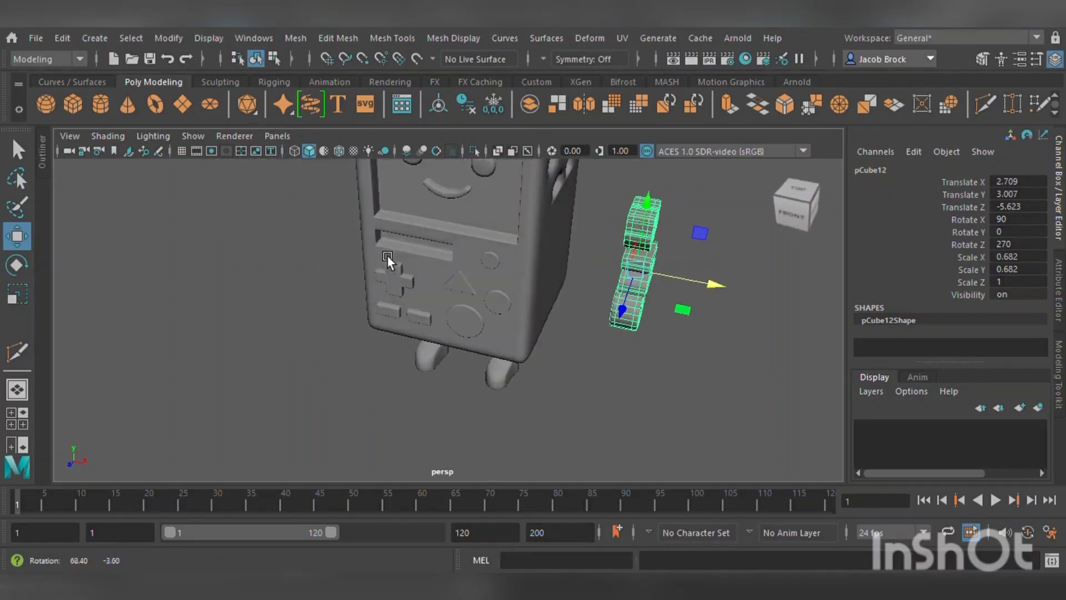
- Flip the copied lettering to face outward with Rotate X 270 and move it toward the body's right side wall
double_click(1017, 219)
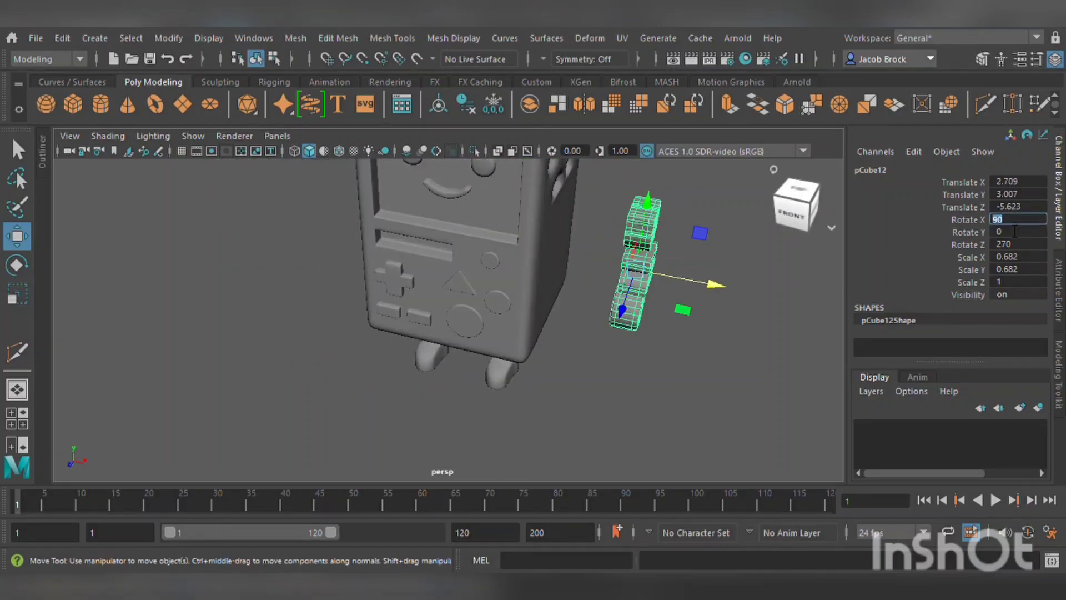
key("Return")
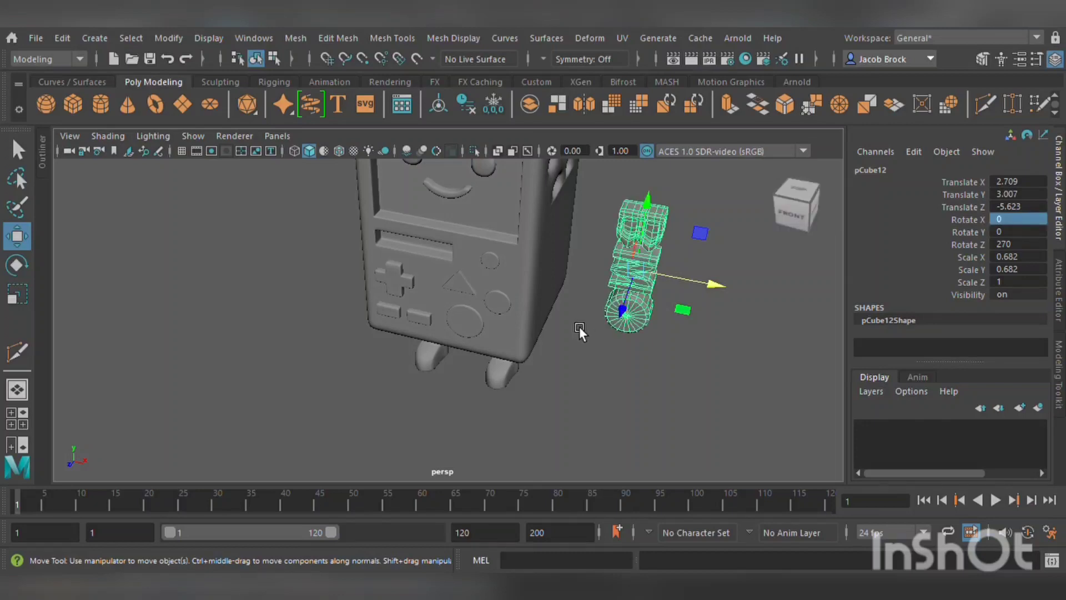
left_click(1007, 221)
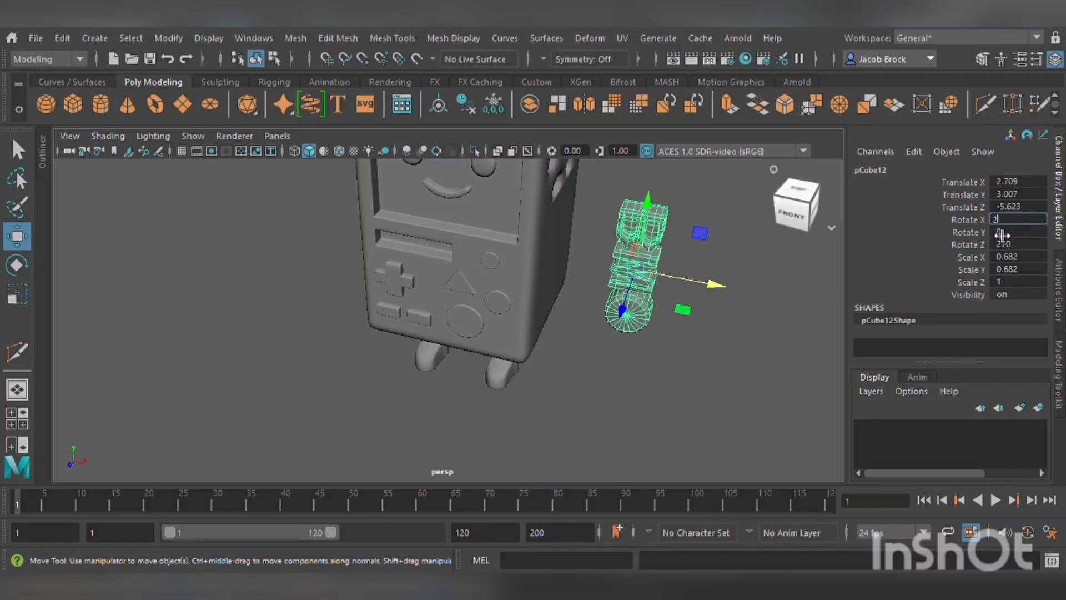
key("Return")
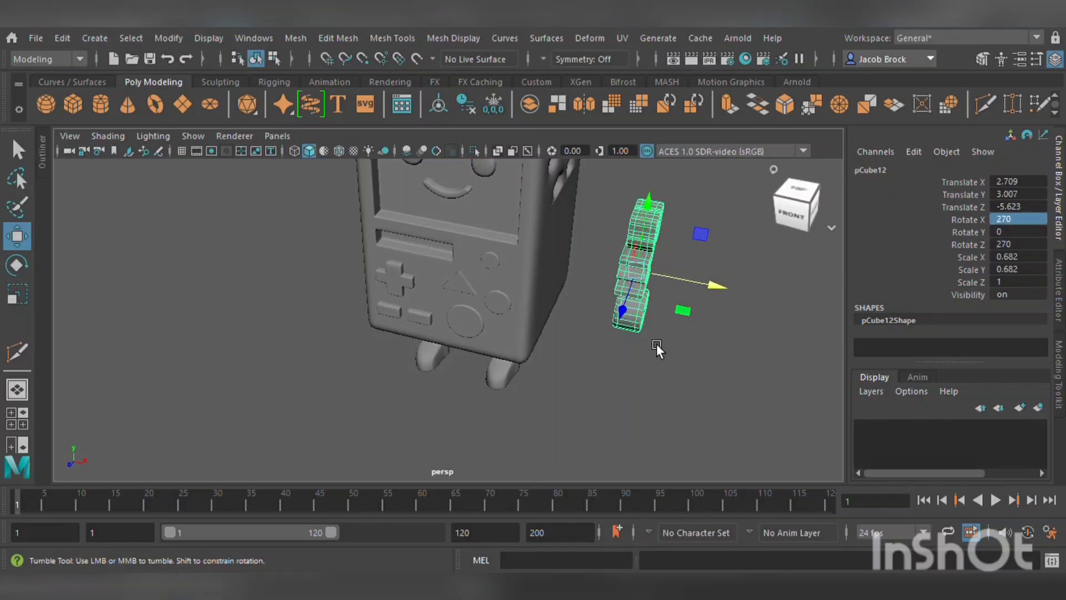
left_click_drag(657, 345, 555, 317, "alt")
left_click_drag(682, 362, 358, 412)
left_click(643, 305)
left_click(624, 328)
- Nudge the original left-side lettering to about Translate X -1.402 and Z -5.654, and check its fit against the body
left_click(327, 372)
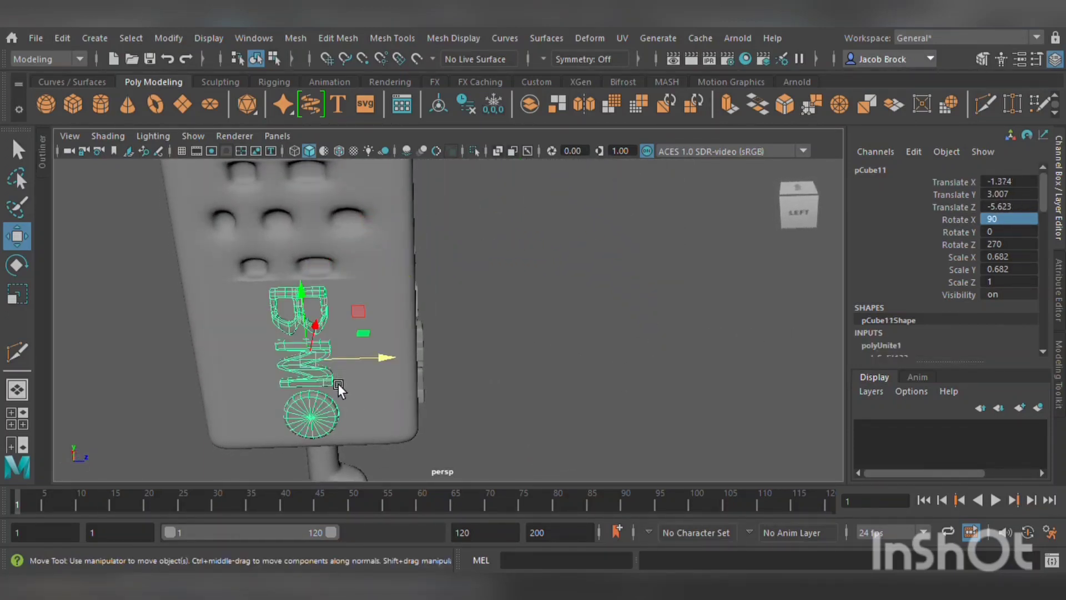
left_click_drag(330, 333, 361, 366)
left_click(507, 348)
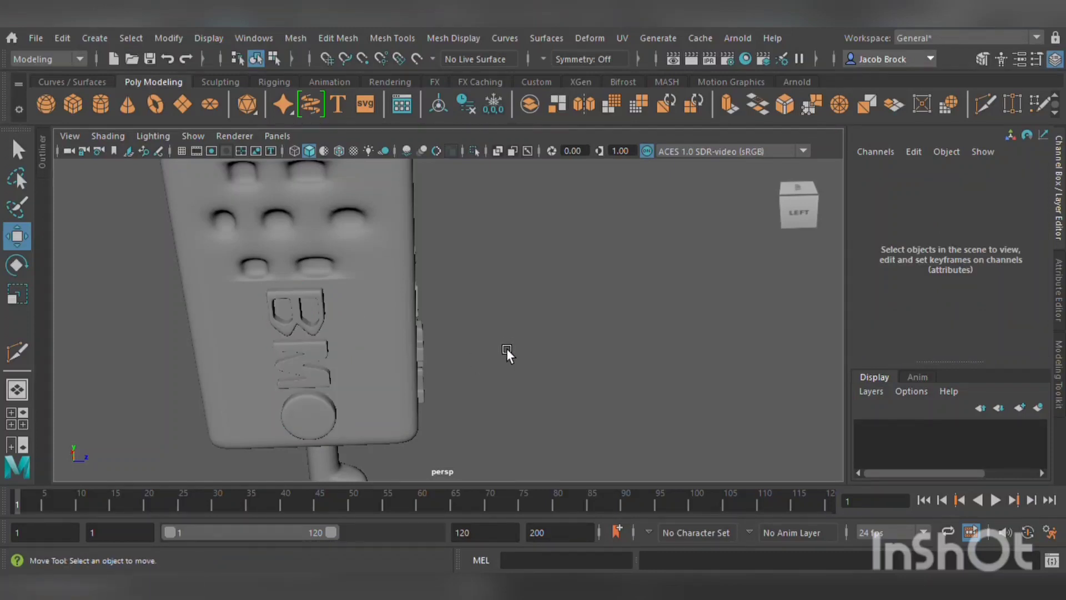
scroll(508, 349, "down", 5)
mouse_move(564, 378)
left_mouse_down("alt")
mouse_move(386, 332)
mouse_move(386, 344)
mouse_move(483, 333)
mouse_move(559, 366)
left_mouse_up("alt")
scroll(452, 371, "up", 5)
- Show the left-side lettering unsmoothed, try selecting components around the O, and return to object selection with nothing selected
left_click(366, 348)
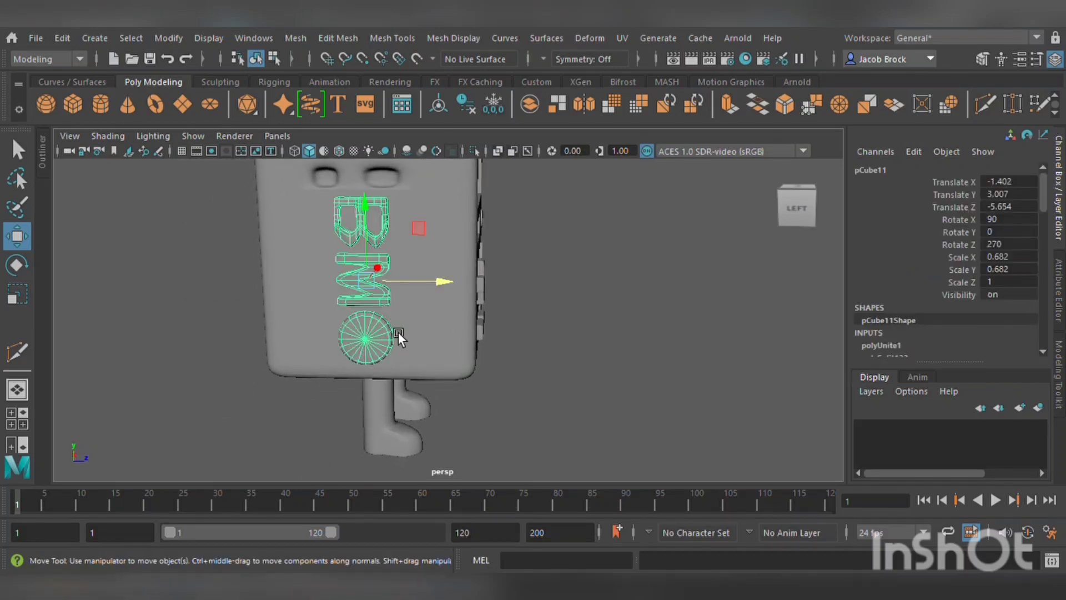
scroll(366, 345, "up", 3)
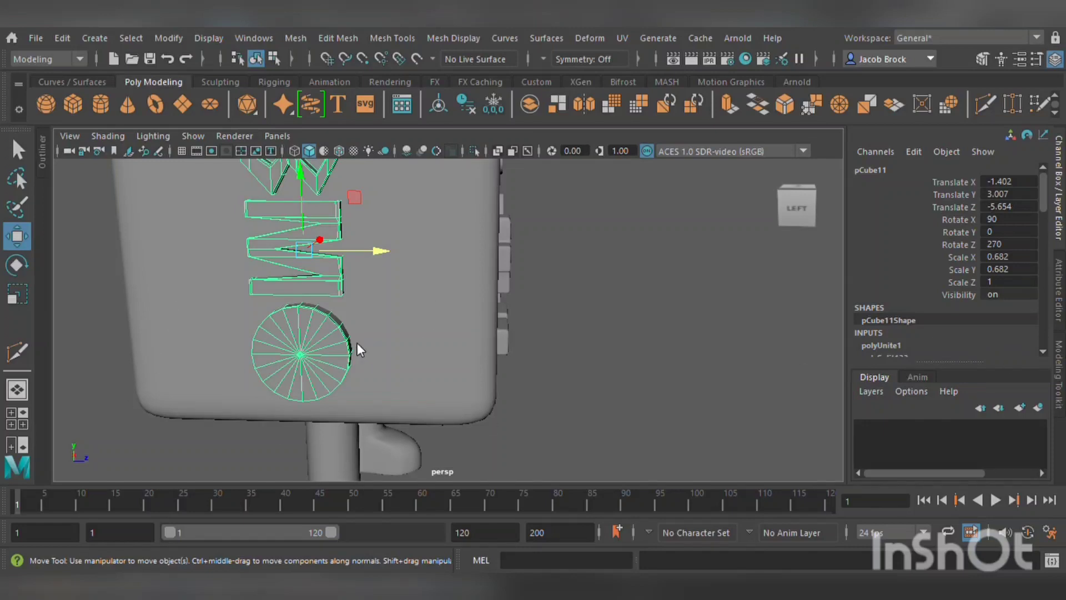
left_click(354, 381, "shift")
left_click(335, 369)
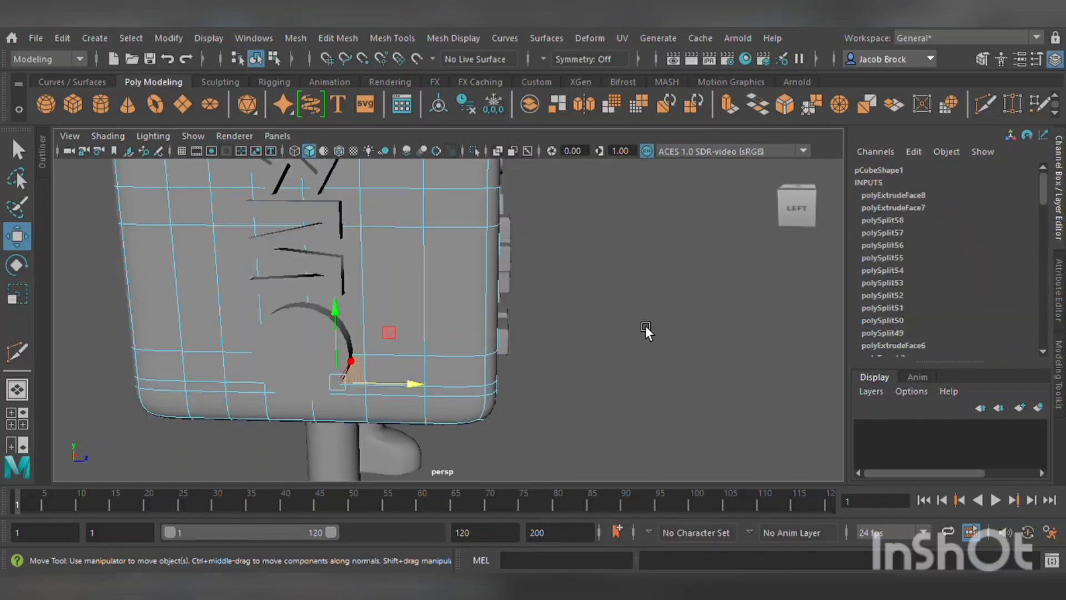
left_click(646, 303)
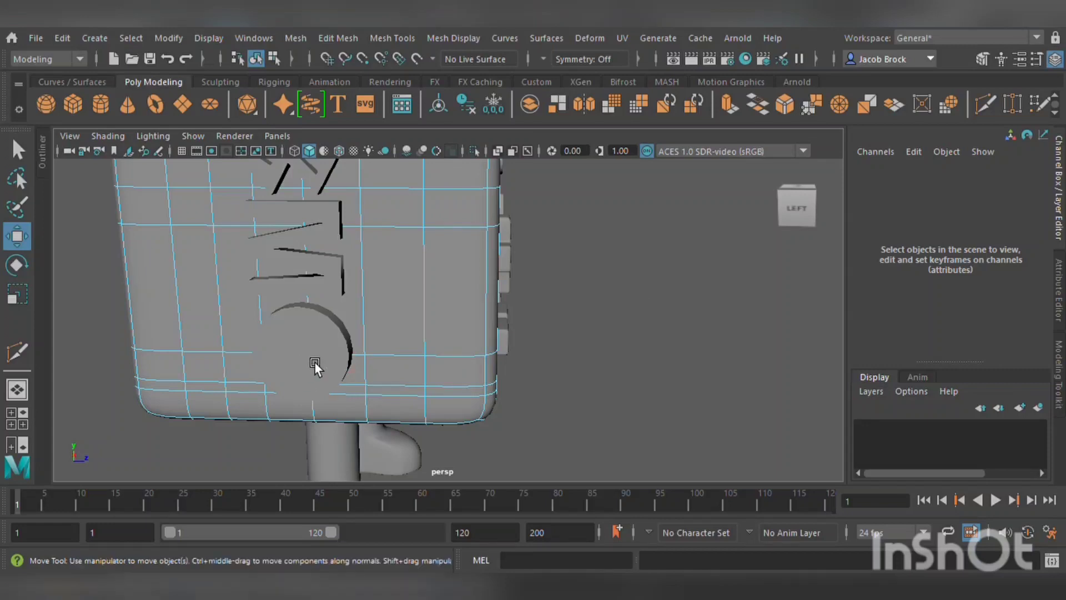
left_click(342, 326)
right_click_drag(646, 145, 649, 142)
left_click(622, 200)
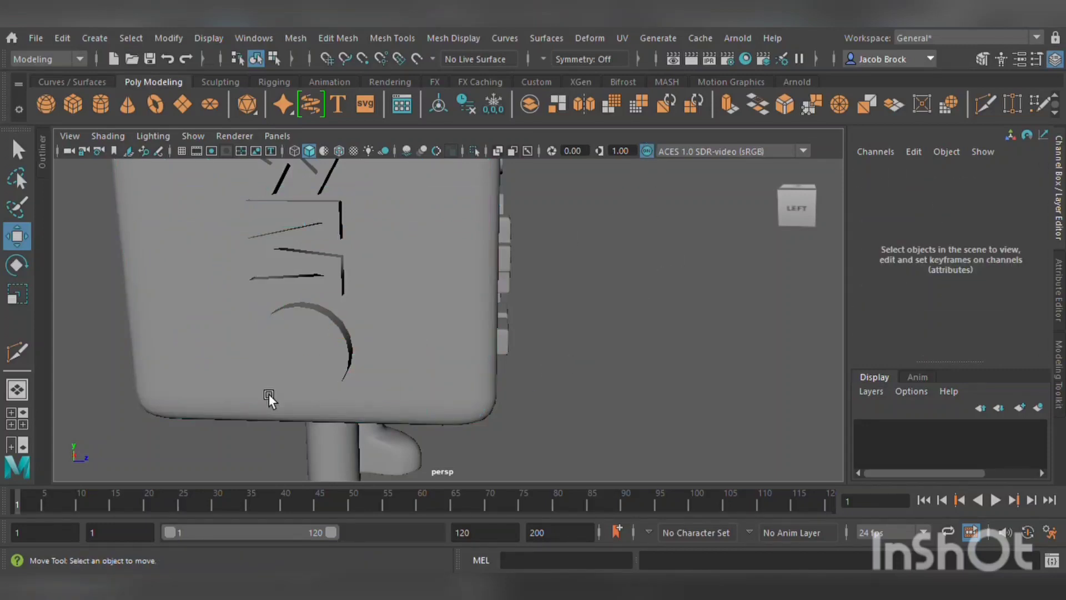
- Extrude the front faces of the letter O on the body's left side and scale the new faces inward
left_click(331, 352)
left_click(584, 209)
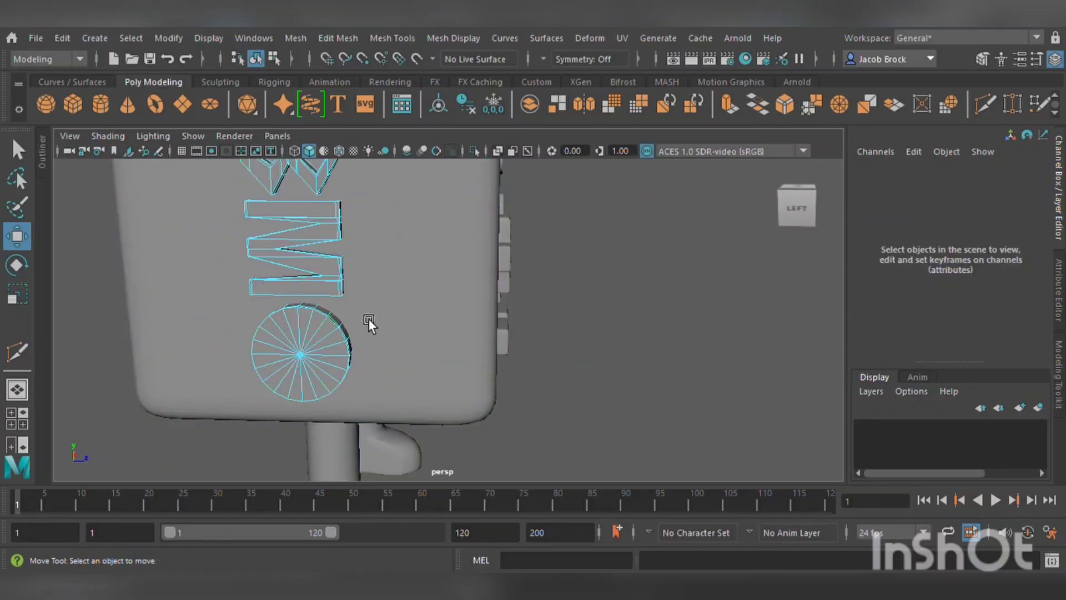
left_click_drag(333, 354, 307, 382)
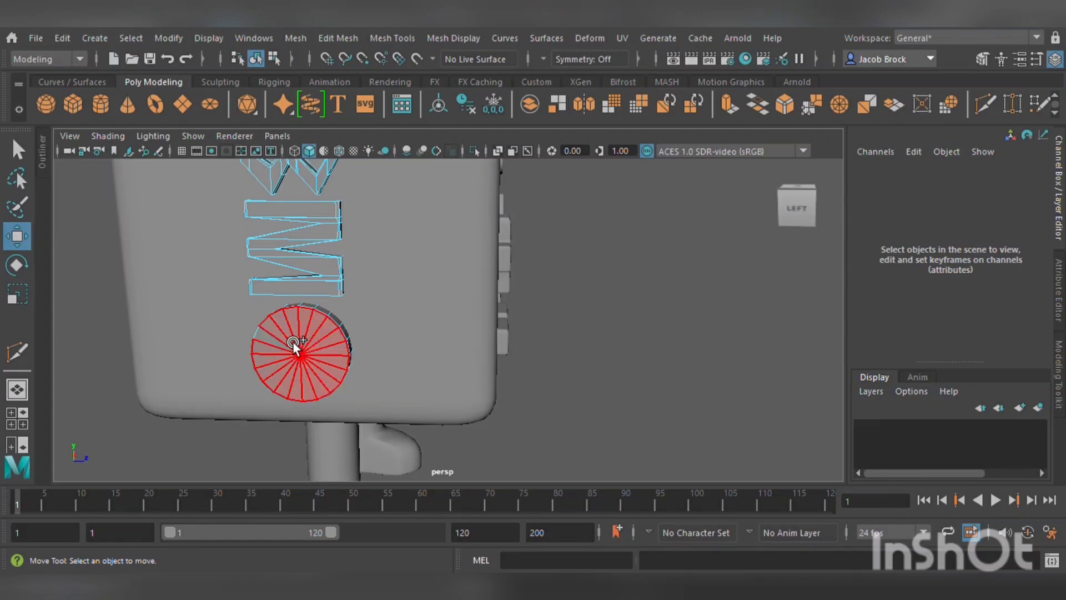
left_click_drag(299, 345, 300, 348)
key("ctrl+a")
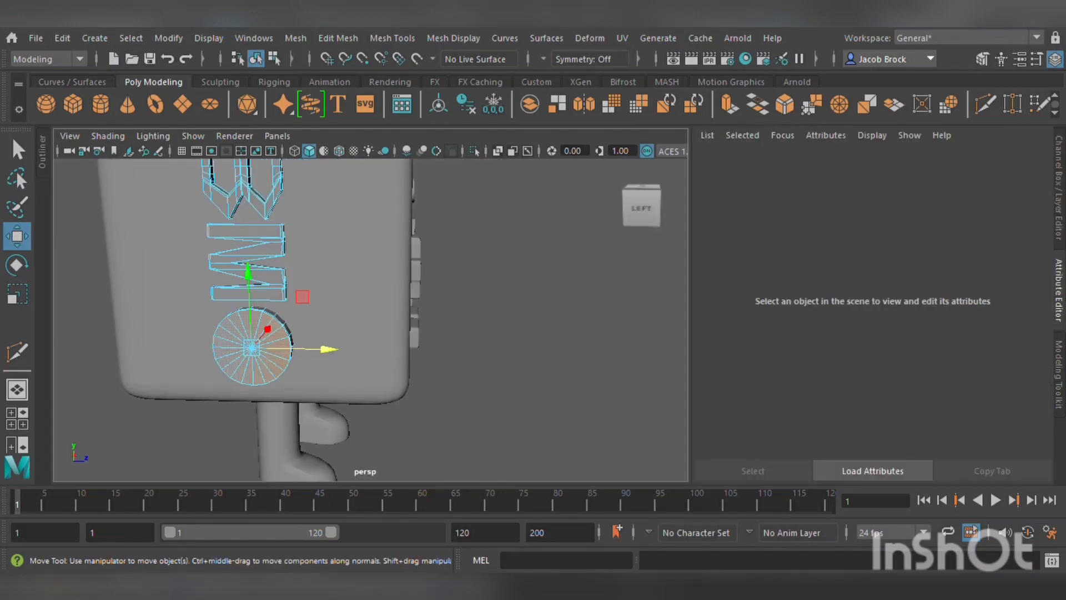
left_click(1058, 375)
left_click(900, 361)
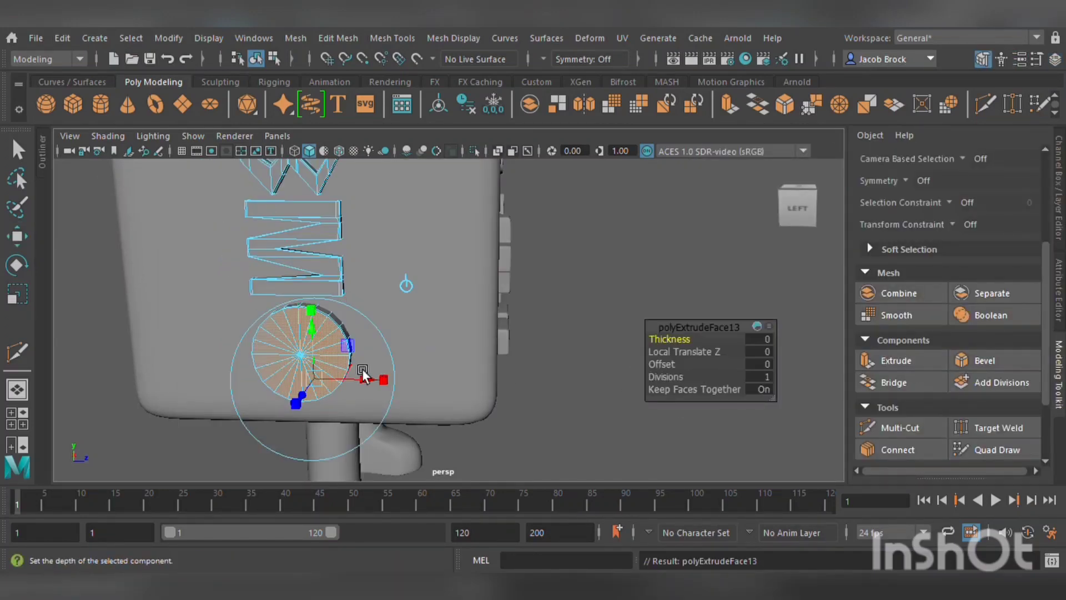
left_click(16, 293)
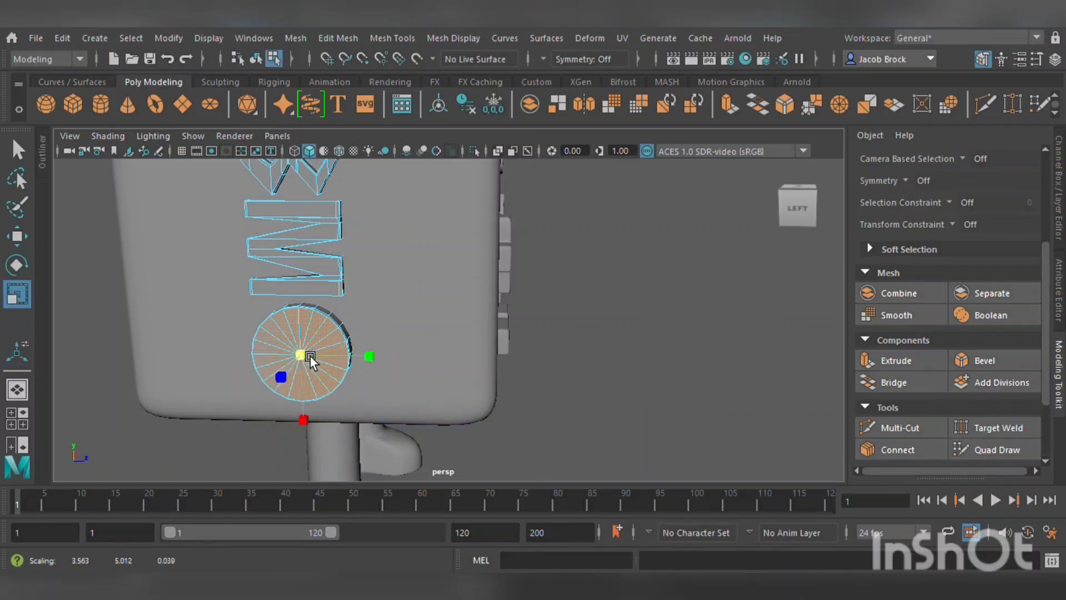
left_click_drag(316, 359, 759, 415)
- Extrude the O's inset faces outward by about 0.663 as the start of an arm, and tilt and lower its end
left_click(896, 361)
left_click_drag(488, 400, 401, 411, "alt")
left_click_drag(328, 322, 305, 334)
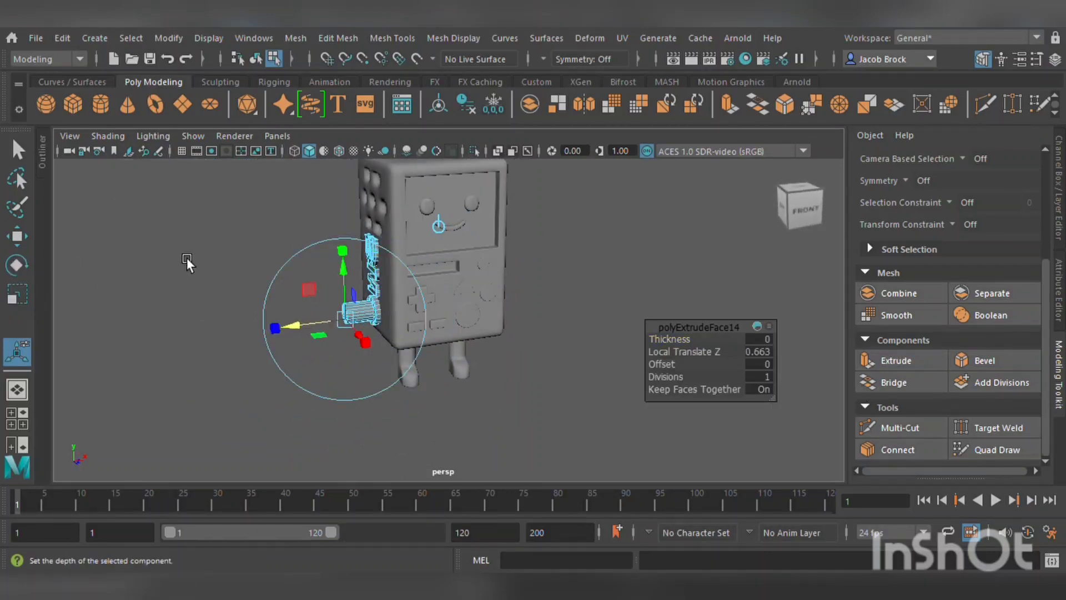
key("e")
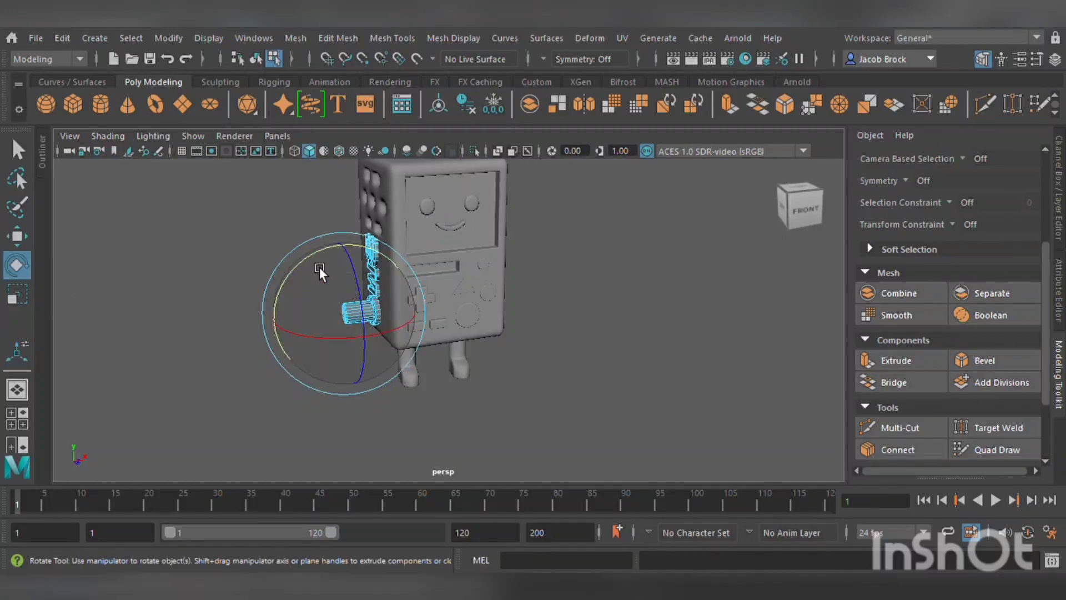
left_click_drag(297, 275, 302, 311)
key("w")
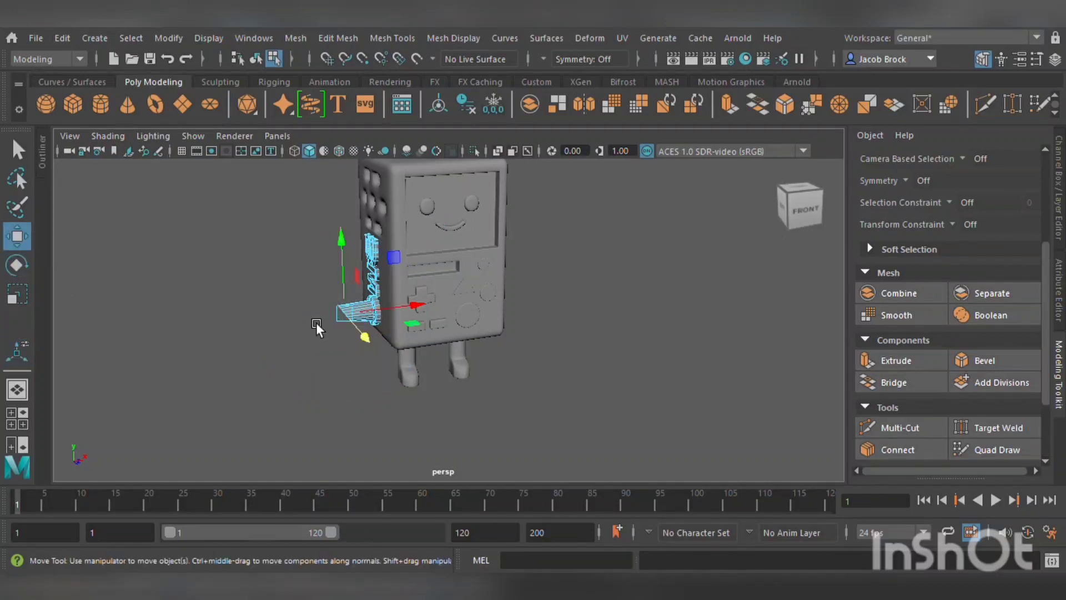
left_click_drag(355, 269, 351, 283)
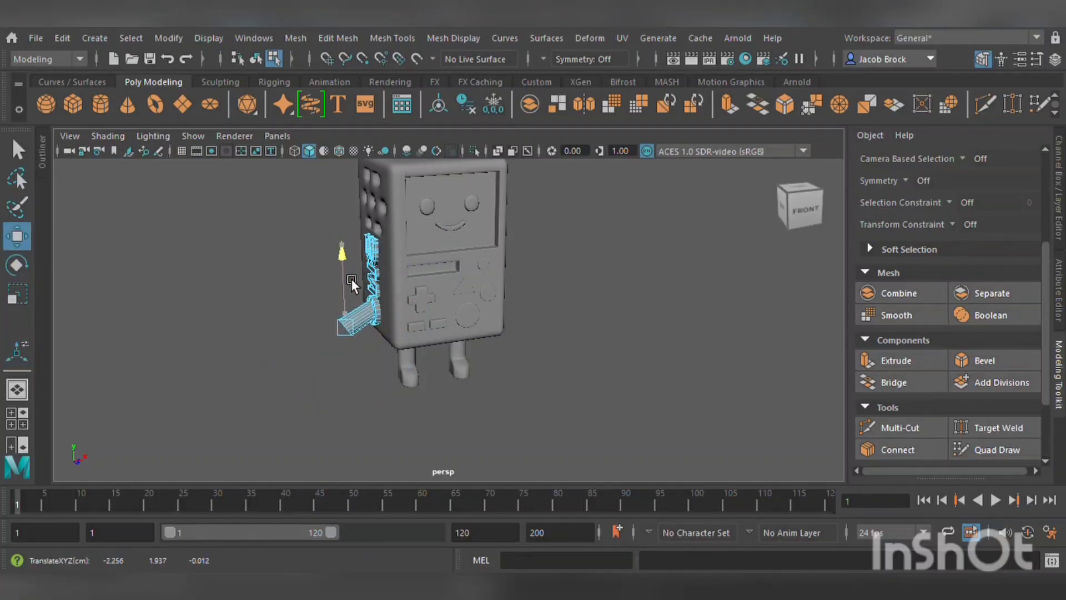
- Extrude the arm's end by about 0.498, and rotate and lower it so the arm bends downward
left_click_drag(447, 340, 433, 316, "alt")
left_click(897, 360)
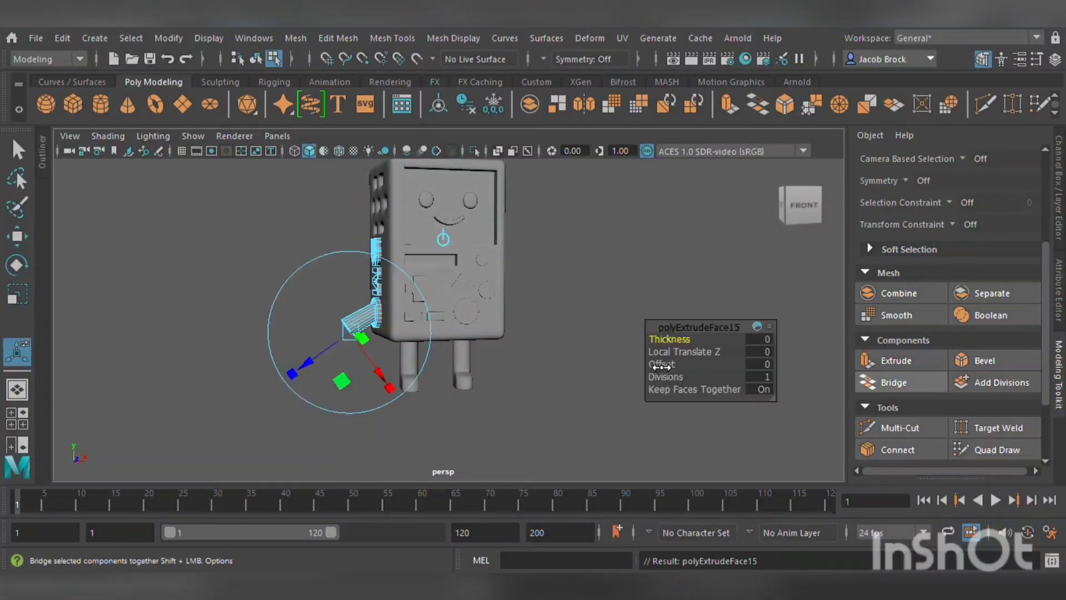
left_click_drag(312, 360, 305, 382)
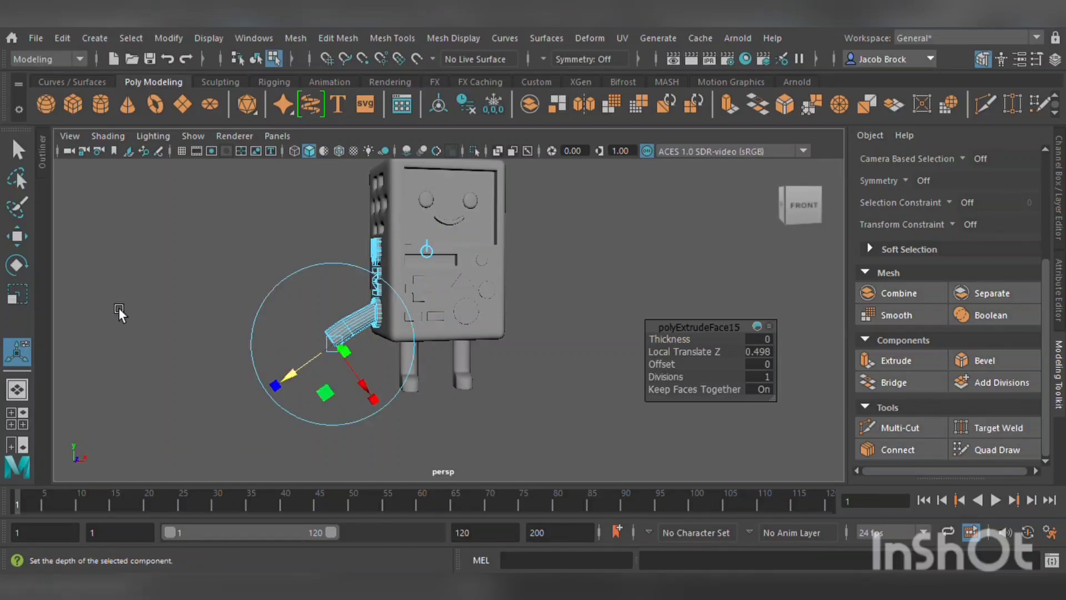
left_click(17, 266)
left_click_drag(286, 306, 261, 355)
key("w")
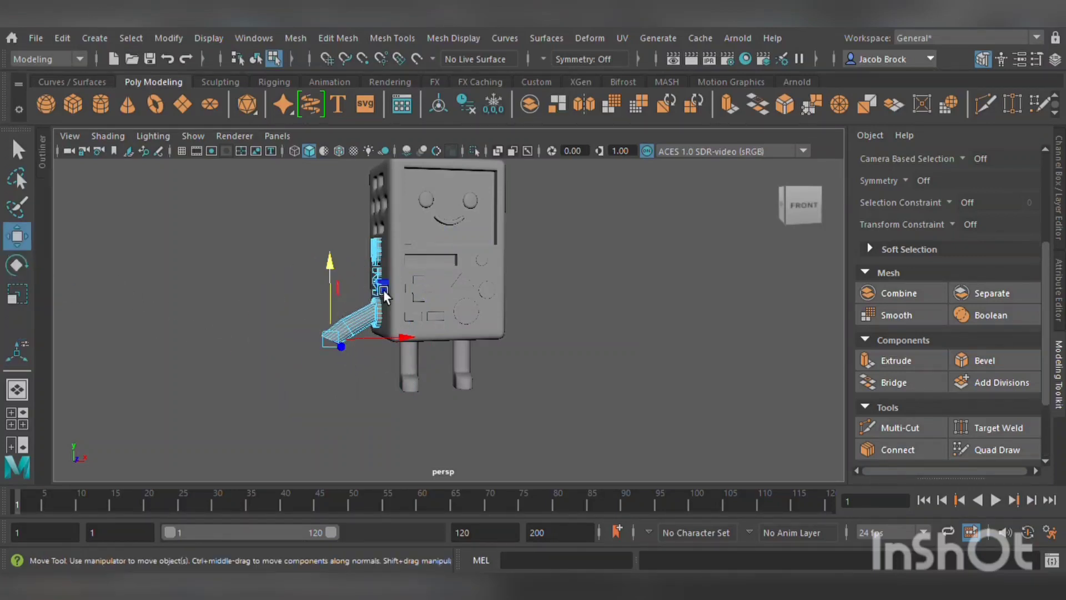
left_click_drag(384, 295, 395, 311)
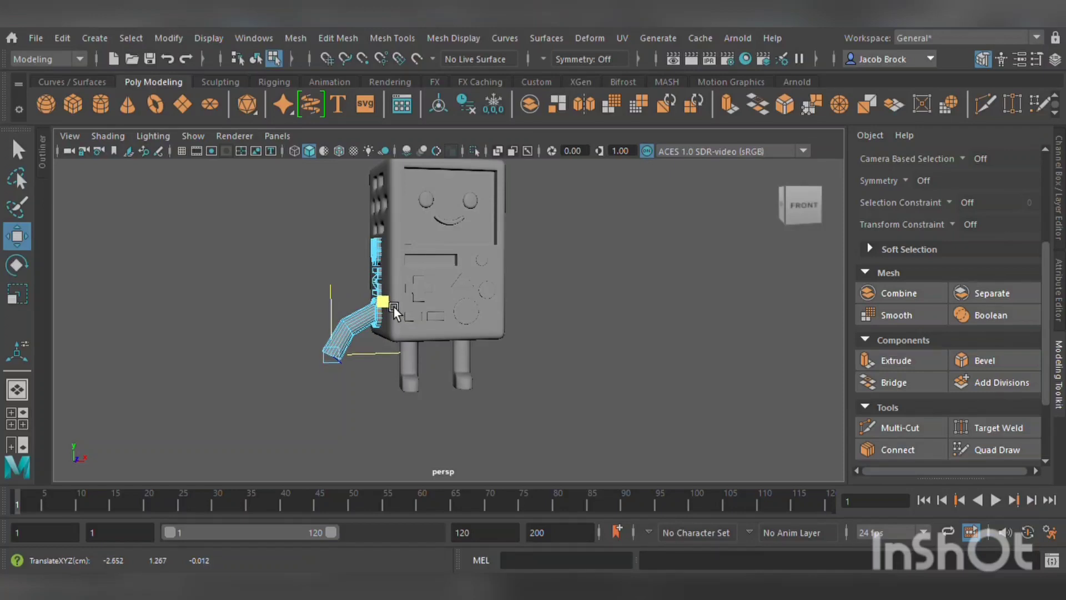
- Check the arm smoothed, return to the unsmoothed view, and extrude the upper wedge faces of its end cap by about 0.168 as a finger
scroll(382, 327, "up", 3)
left_click_drag(380, 352, 435, 334, "alt")
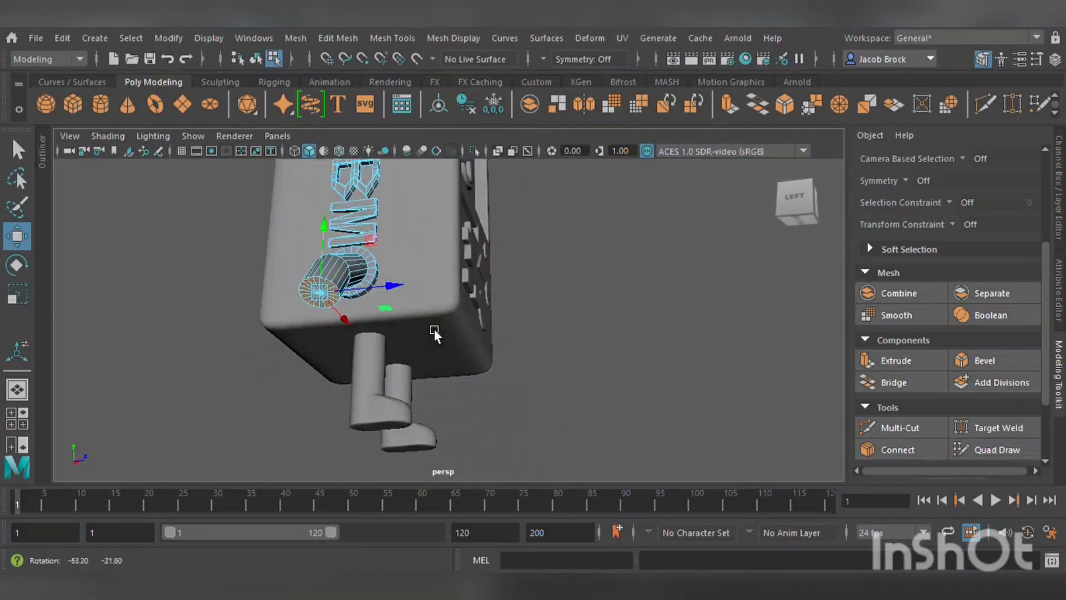
scroll(422, 328, "up", 6)
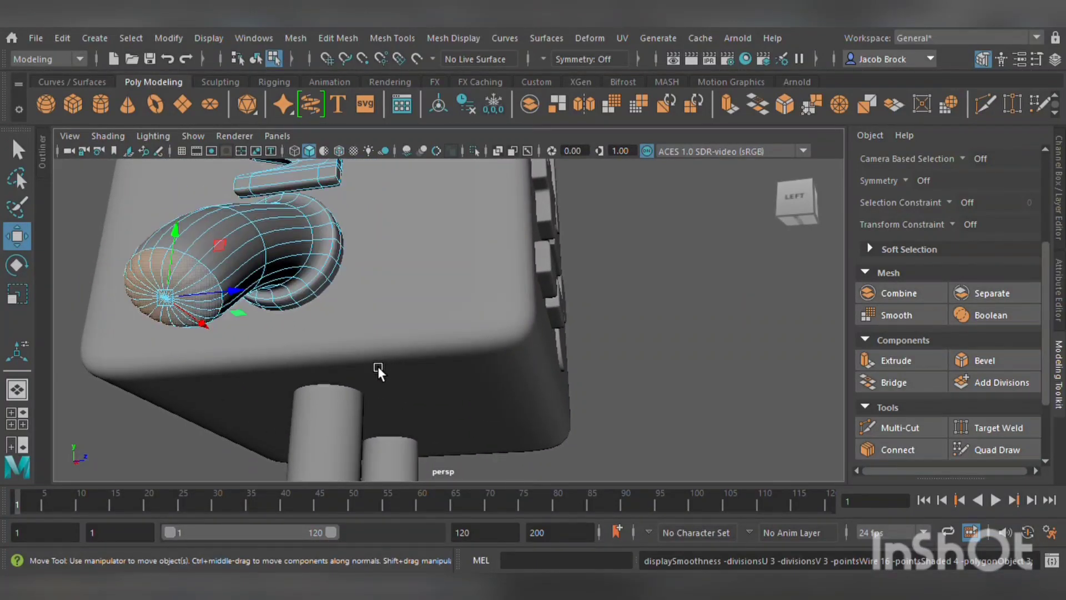
left_click_drag(322, 321, 362, 332, "alt")
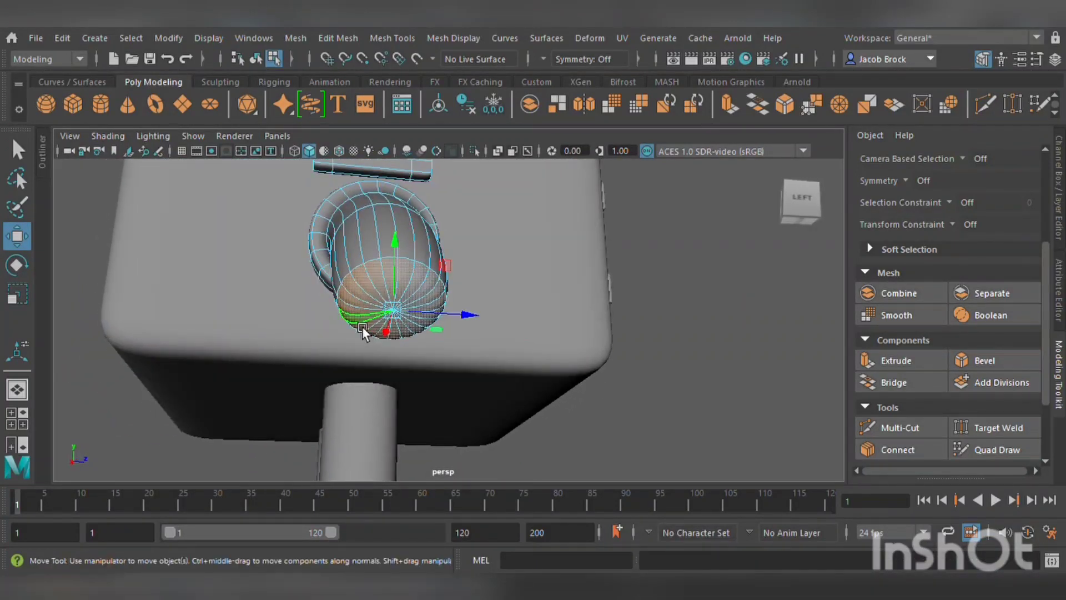
key("1")
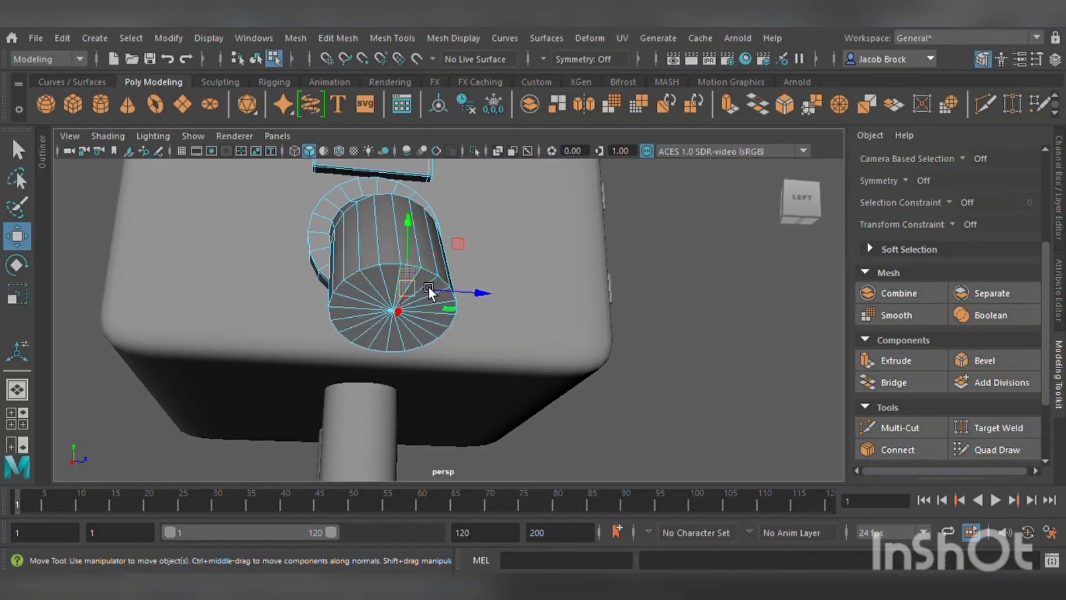
left_click(388, 291, "shift")
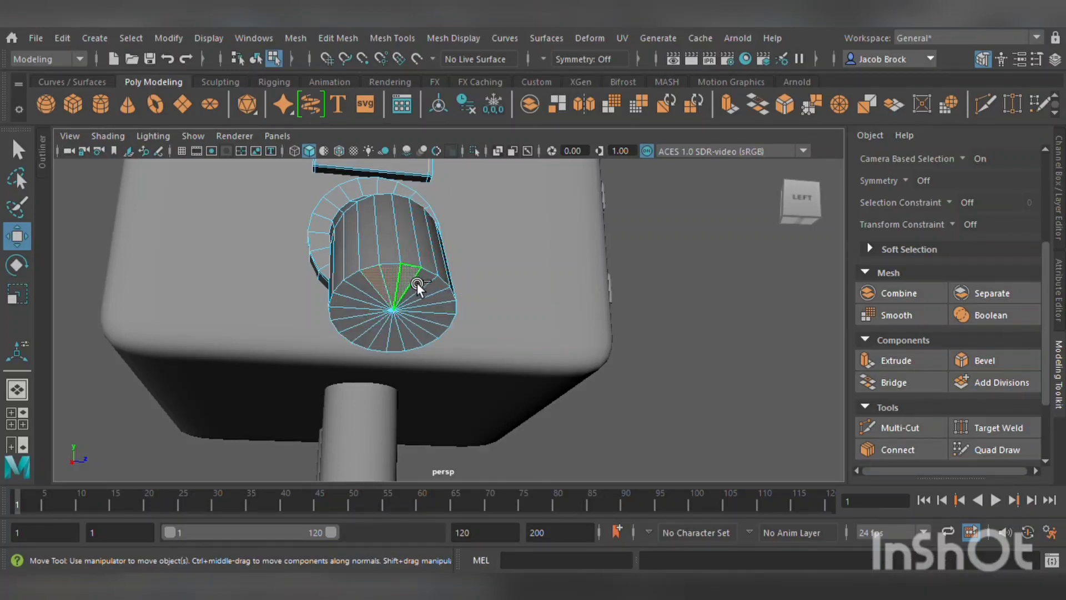
left_click(422, 287, "shift")
left_click(912, 368)
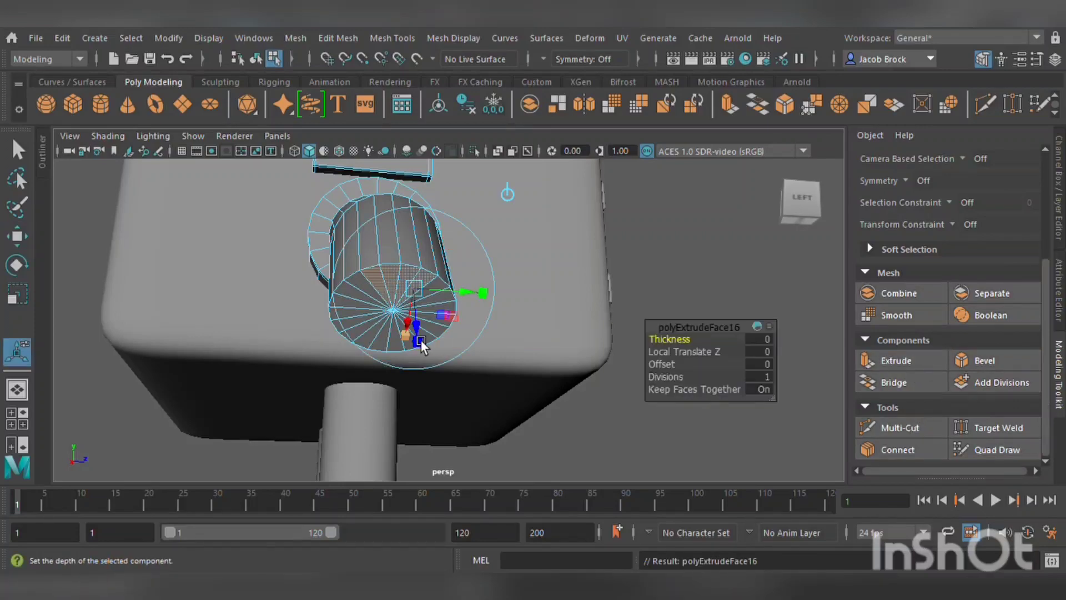
left_click_drag(419, 336, 432, 373)
- Select the neighbouring wedge faces on both sides of the extruded finger on the arm's end cap
left_click_drag(432, 383, 470, 376, "alt")
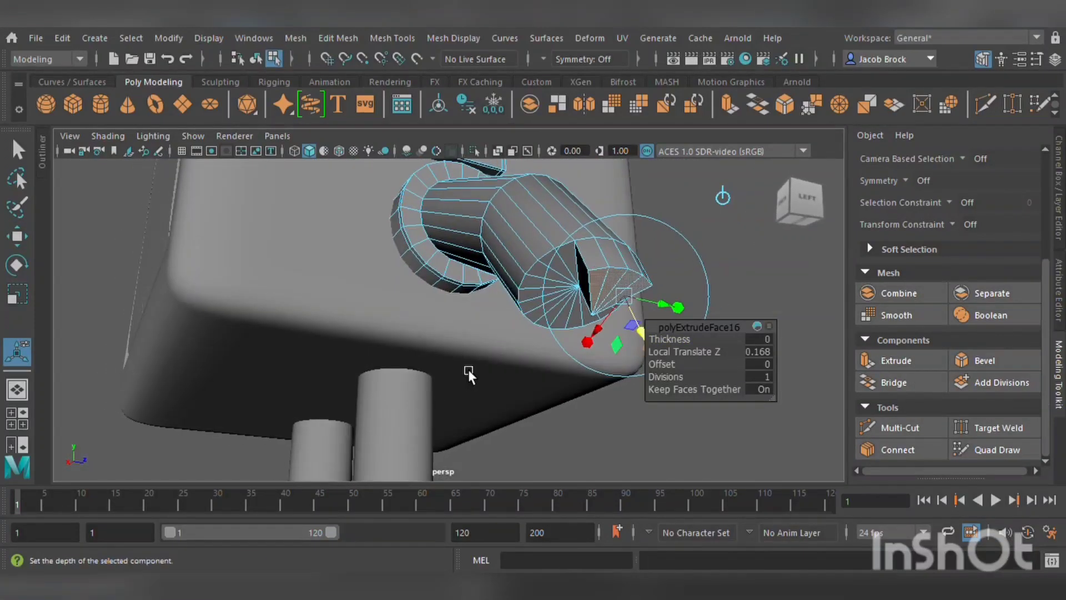
left_click(550, 281)
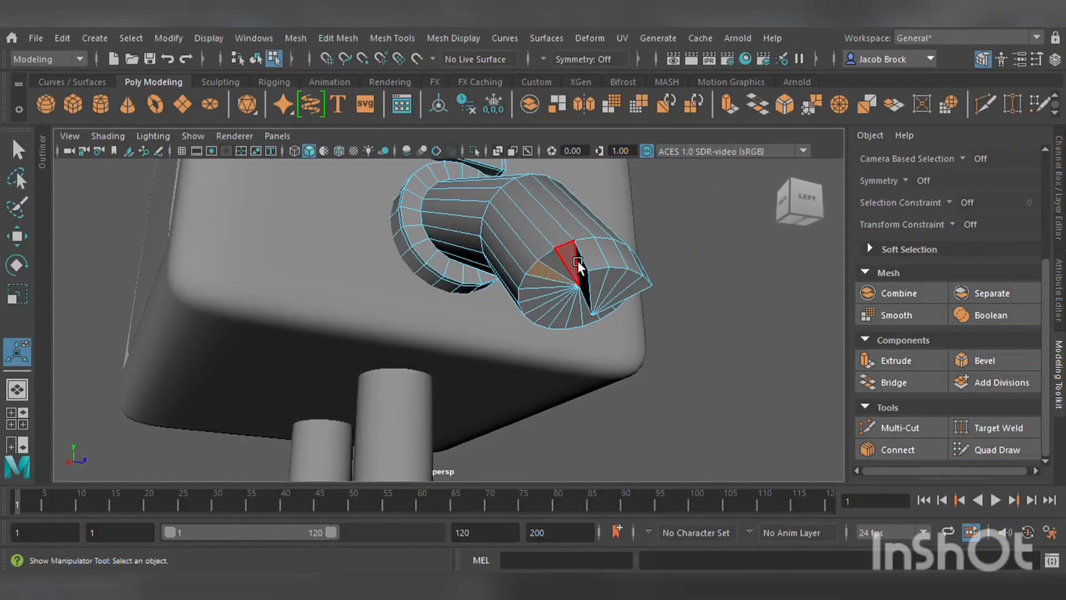
left_click(562, 256, "shift")
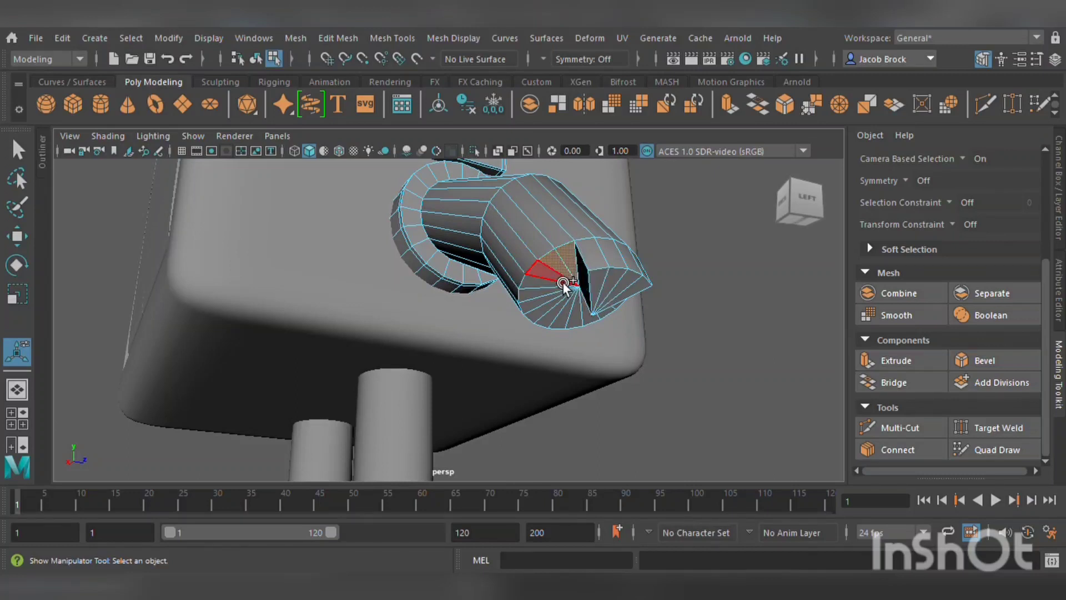
left_click_drag(726, 378, 674, 357, "alt")
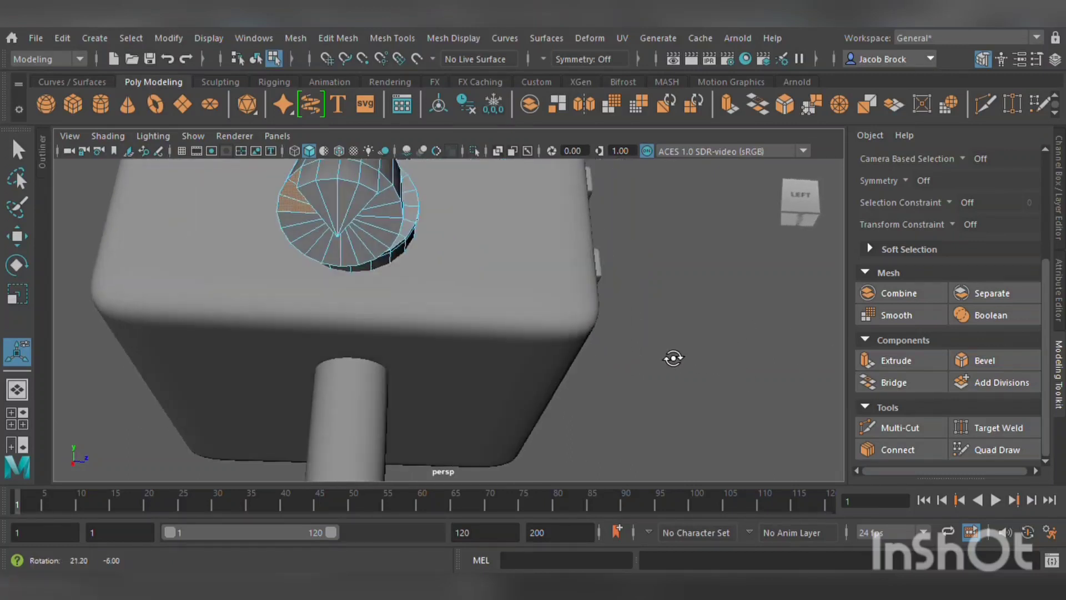
left_click(405, 203, "shift")
left_click(405, 217, "shift")
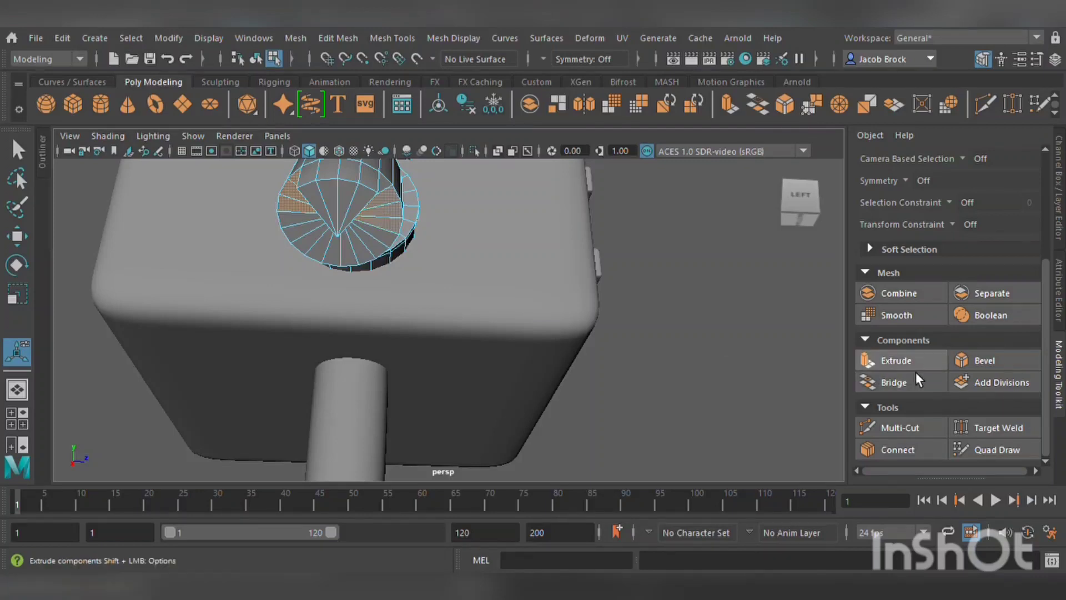
left_click(895, 360)
left_click_drag(387, 259, 382, 290)
key("ctrl+z")
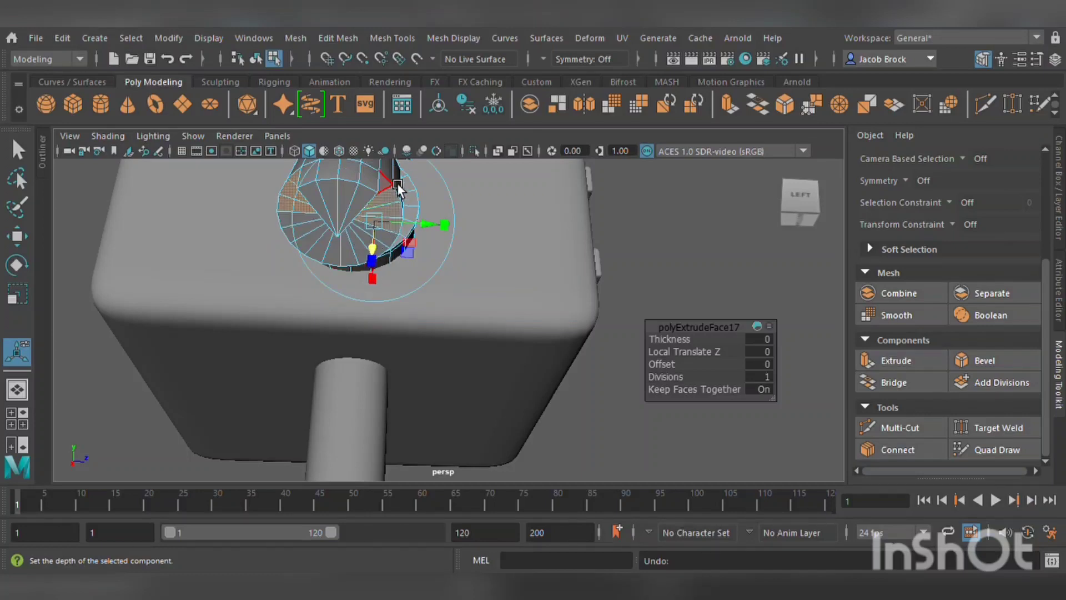
left_click_drag(372, 250, 374, 287)
key("ctrl+z")
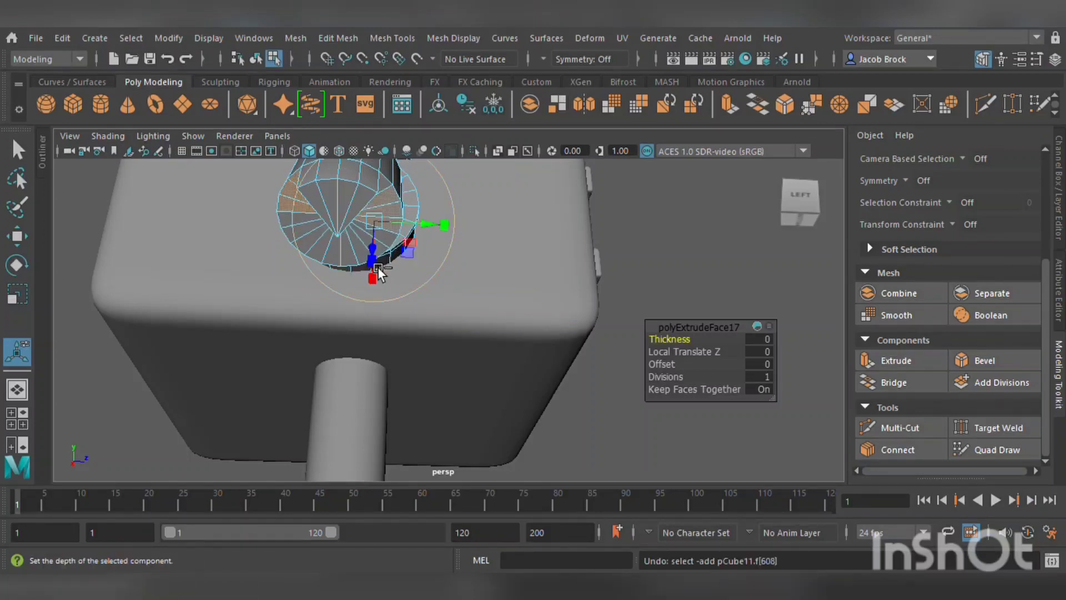
key("ctrl+z")
- Add lower wedge faces of the end cap to the selection and extrude all the groups by about 0.179 as further fingers
left_click(394, 191, "shift")
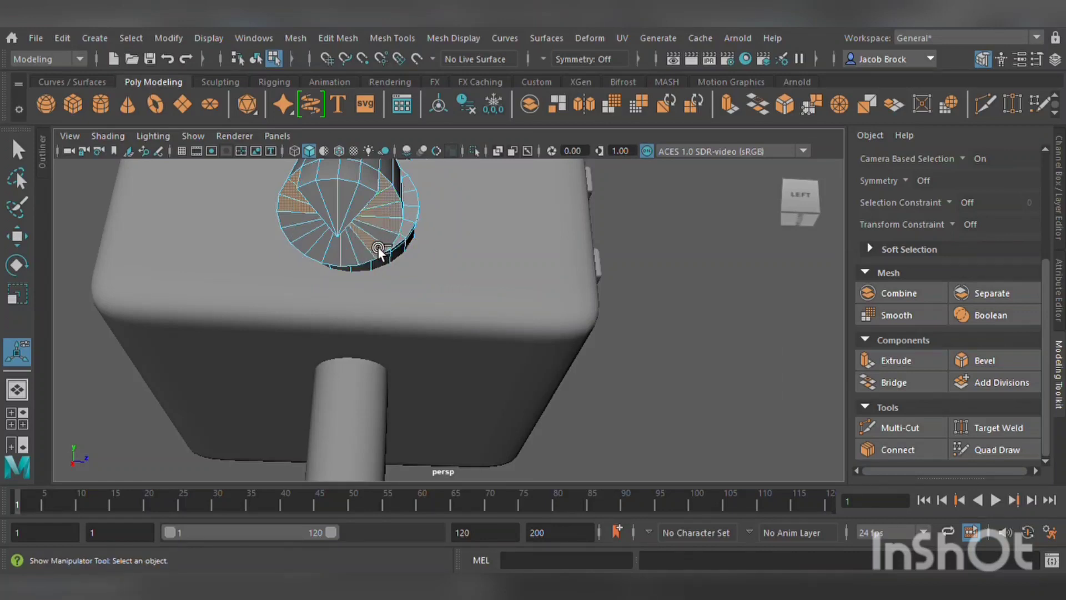
left_click(866, 361)
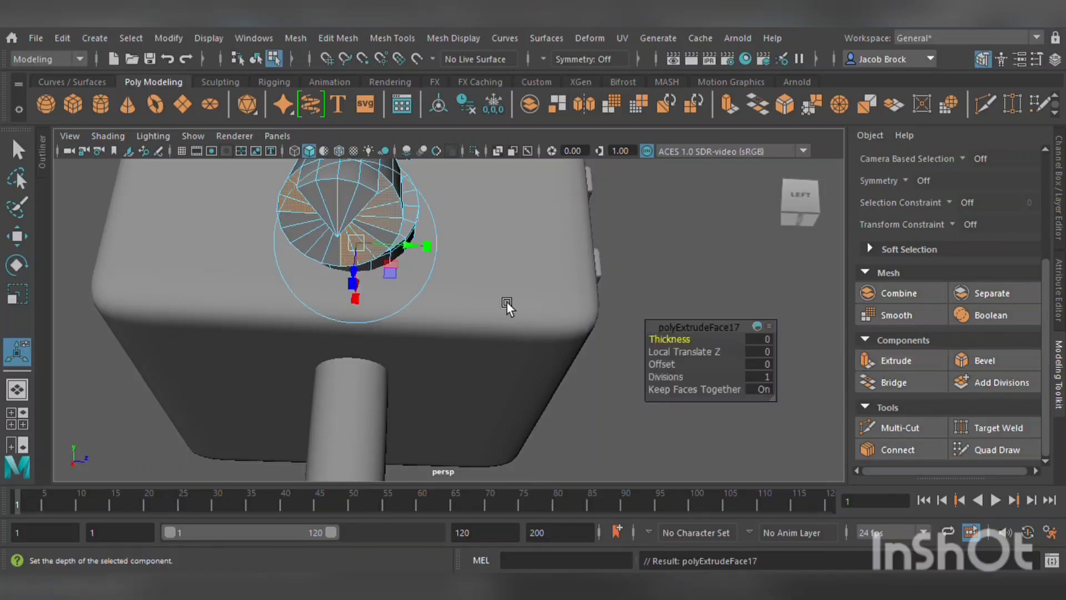
left_click_drag(364, 279, 318, 342)
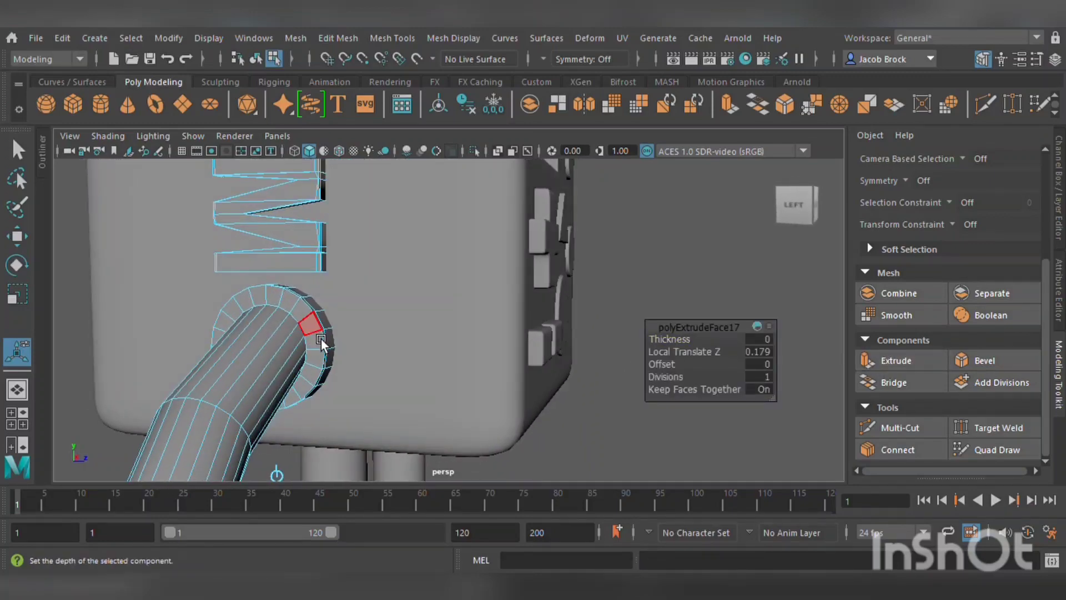
- Show the lettering smoothed and examine the arm, its fingers and its joint with the O from several angles
key("3")
scroll(317, 361, "down", 3)
left_click_drag(353, 376, 381, 341, "alt")
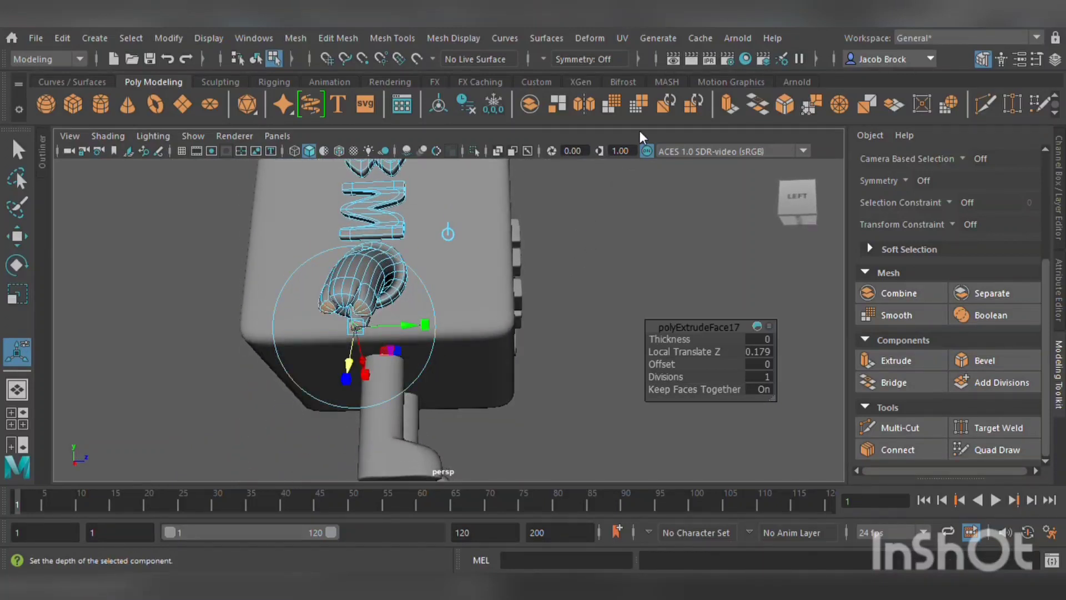
key("q")
double_click(605, 282)
left_click_drag(605, 286, 563, 310, "alt")
scroll(356, 367, "up", 4)
left_click(215, 360)
scroll(232, 375, "up", 2)
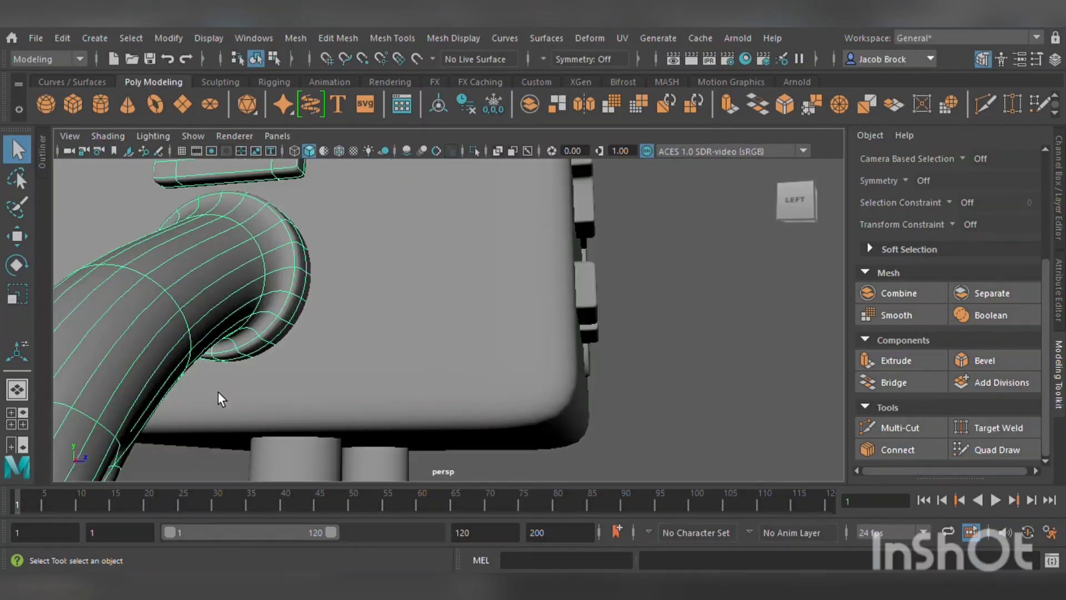
left_click_drag(221, 398, 472, 275, "alt")
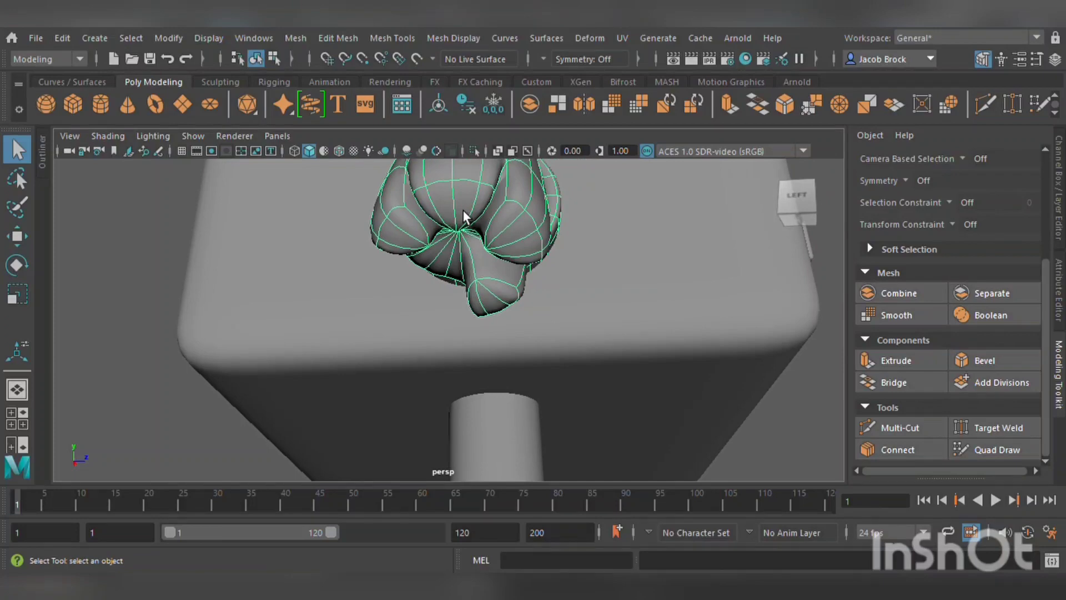
- Return the lettering to the unsmoothed display and insert Multi-Cut edge loops near the arm's hand end and around its base on the O
key("1")
mouse_move(494, 227)
left_mouse_down("alt")
mouse_move(507, 276)
mouse_move(493, 239)
left_mouse_up("alt")
left_click(899, 428)
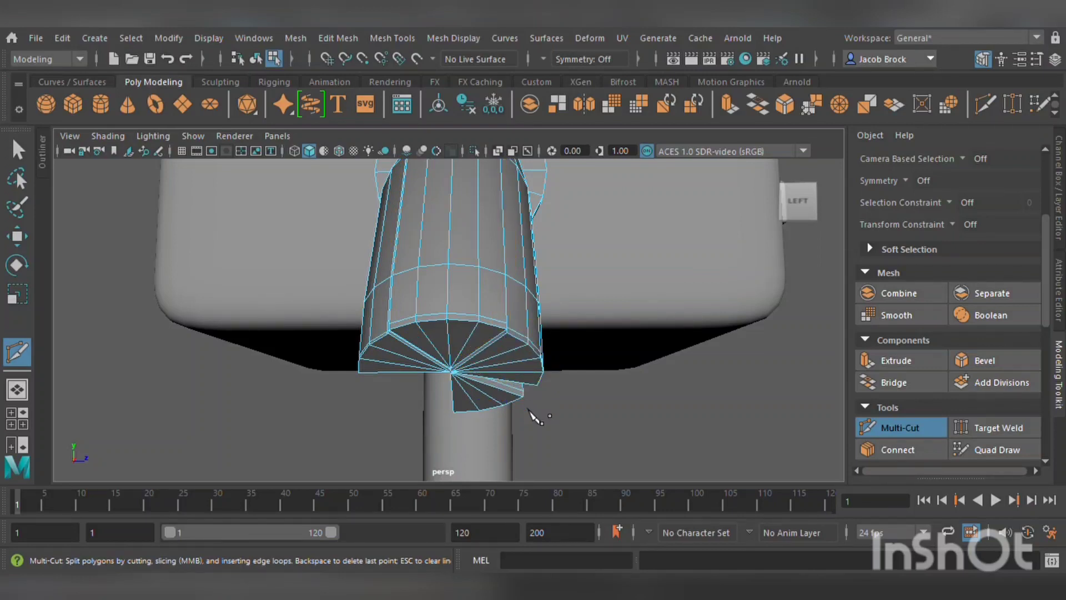
left_click_drag(516, 431, 471, 420, "alt")
key("1")
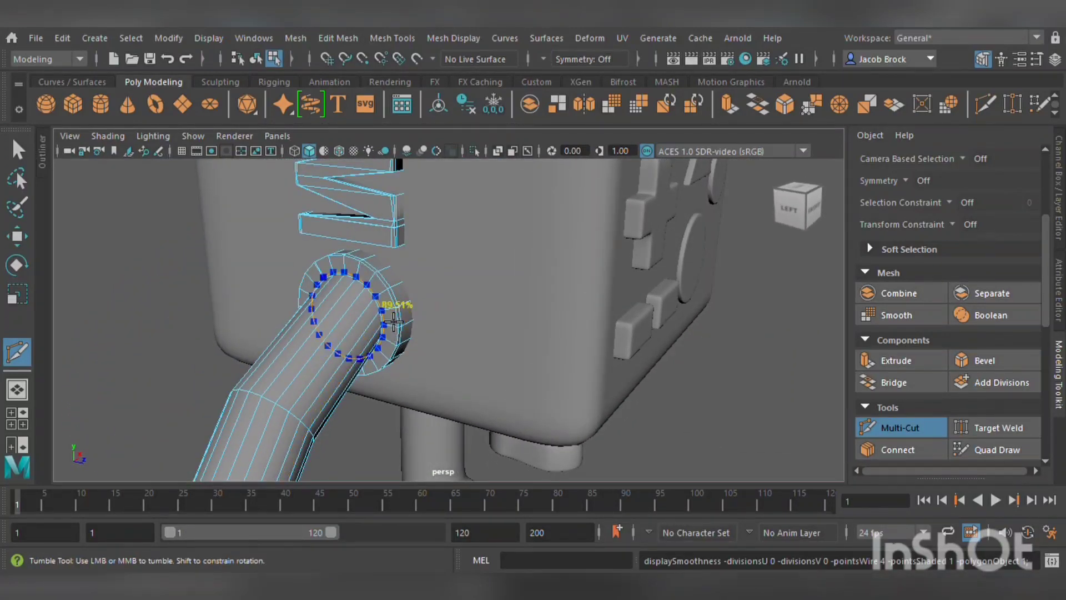
left_click(390, 324, "ctrl")
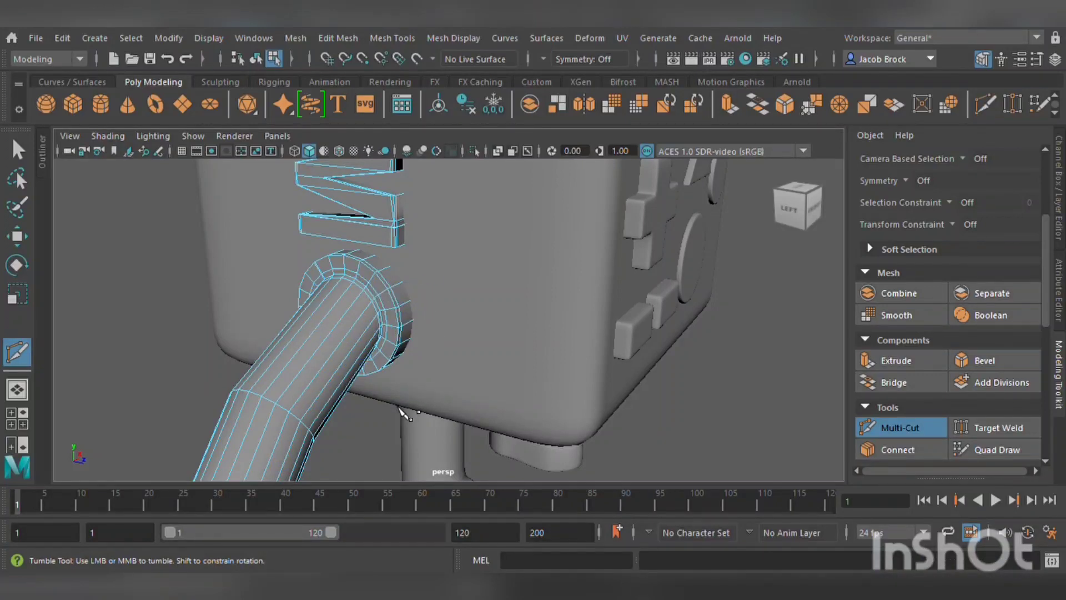
- Return to object selection and separate the lettering with the arm into individual letter meshes
left_click_drag(435, 376, 564, 375, "alt")
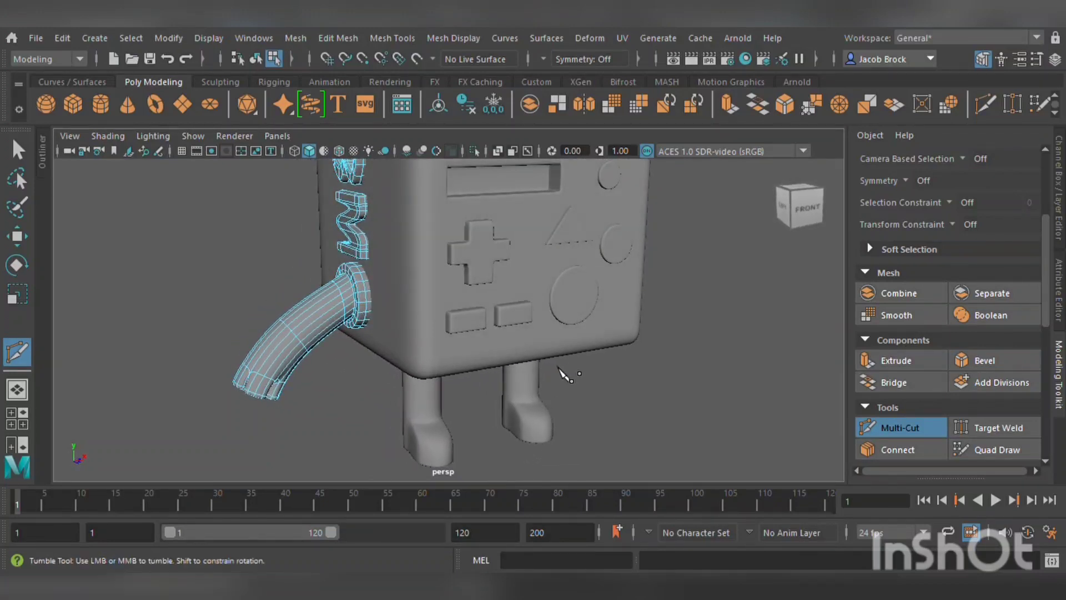
left_click(18, 237)
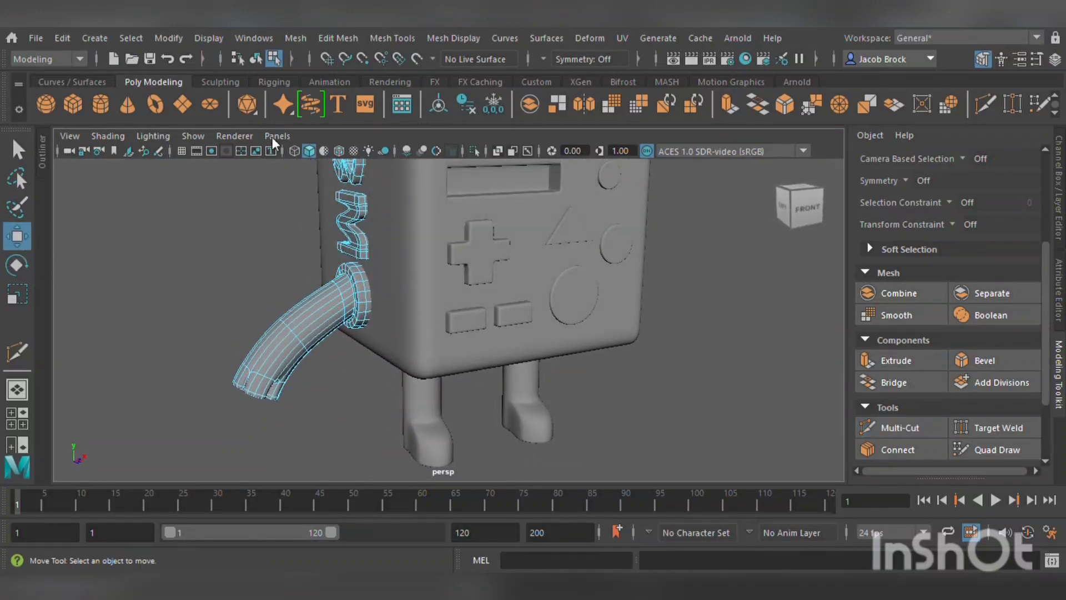
left_click(256, 59)
left_click(256, 249)
left_click(348, 300)
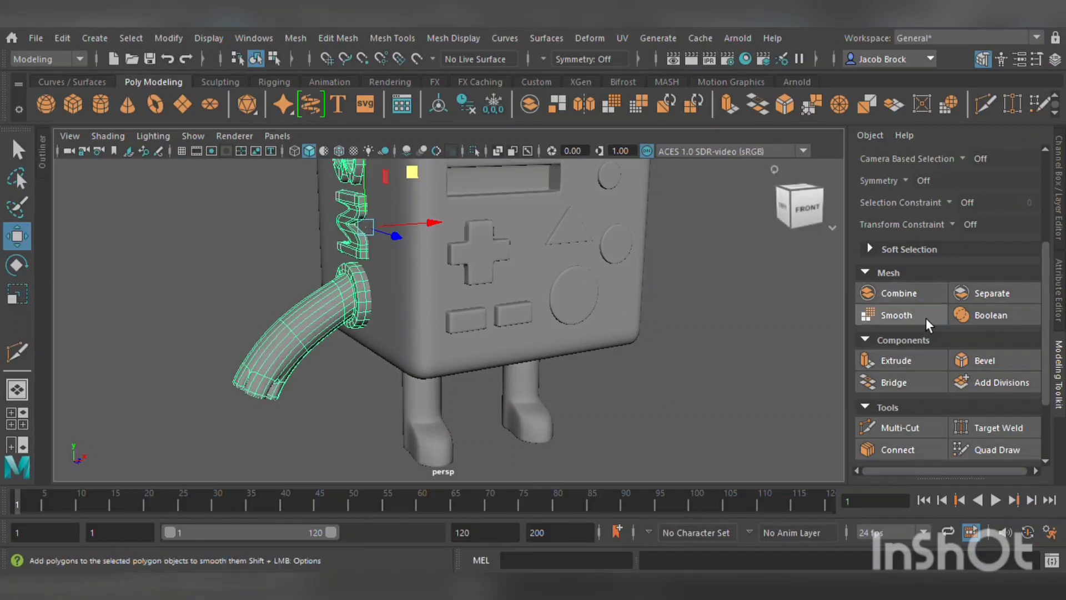
left_click(982, 293)
left_click_drag(658, 319, 494, 351, "alt")
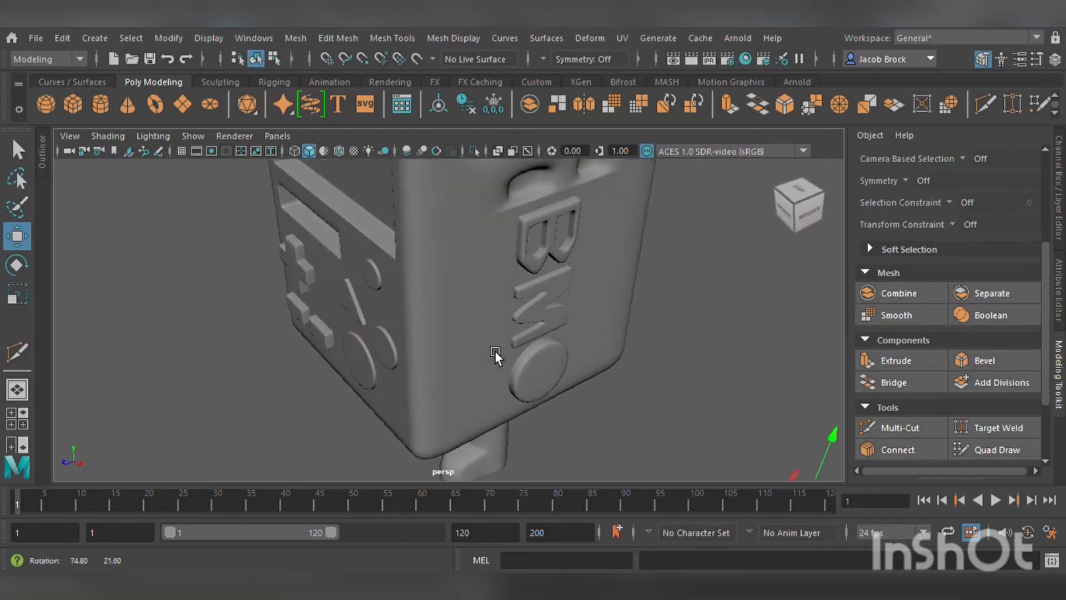
- Separate the lettering on the opposite side as well and select single letters on both sides to check the split
left_click(548, 317)
left_click(976, 296)
left_click_drag(597, 355, 438, 269, "alt")
left_click(390, 228)
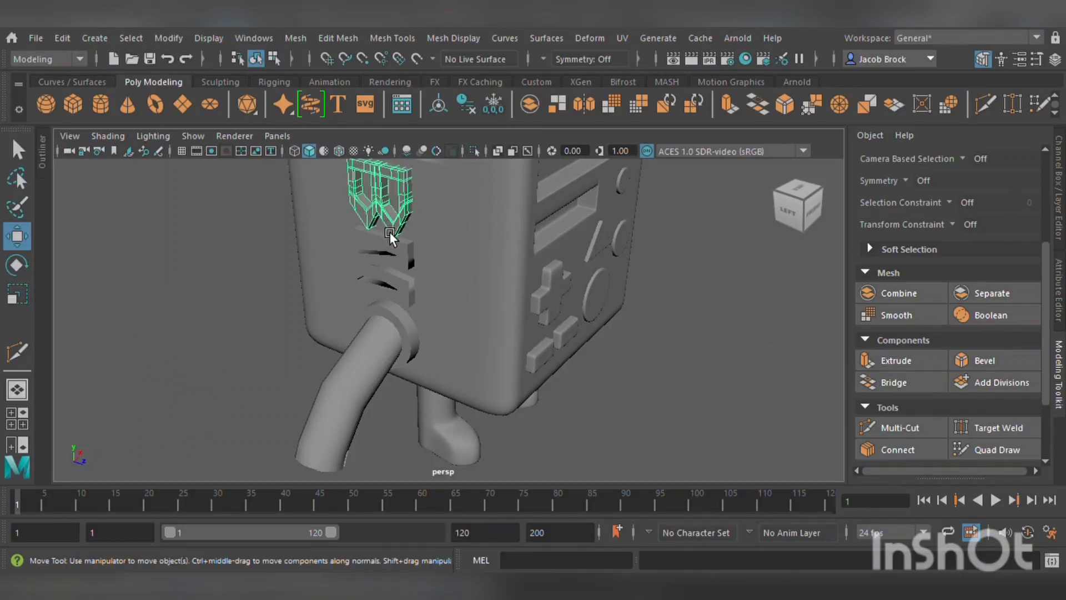
left_click(409, 253)
left_click_drag(632, 289, 461, 326, "alt")
left_click(540, 277)
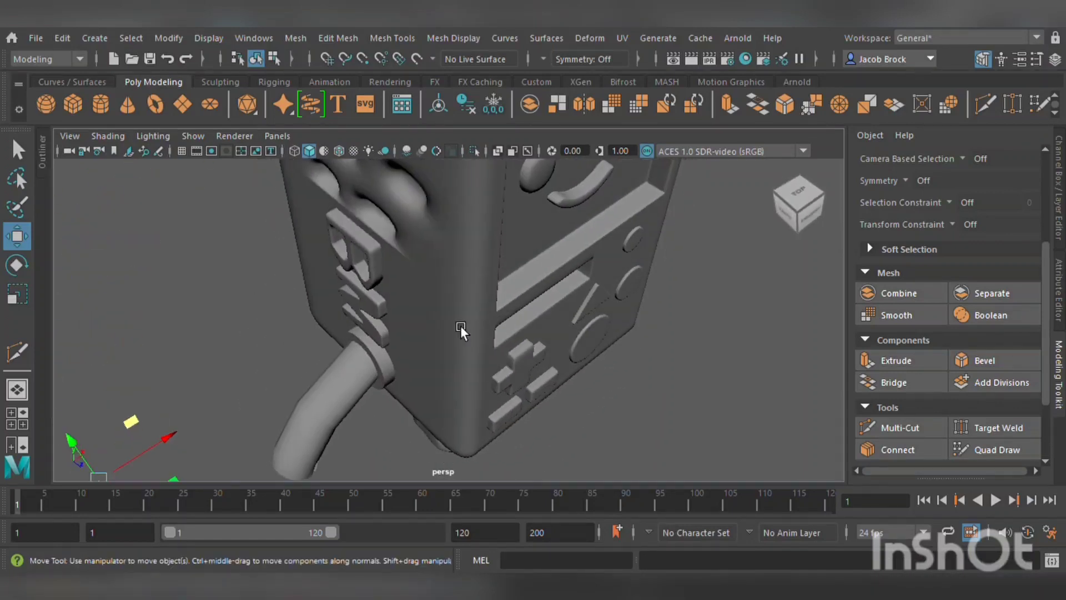
- Try to flip the arm to the other side with Rotate Y set to 180, and undo the rotation
left_click(359, 380)
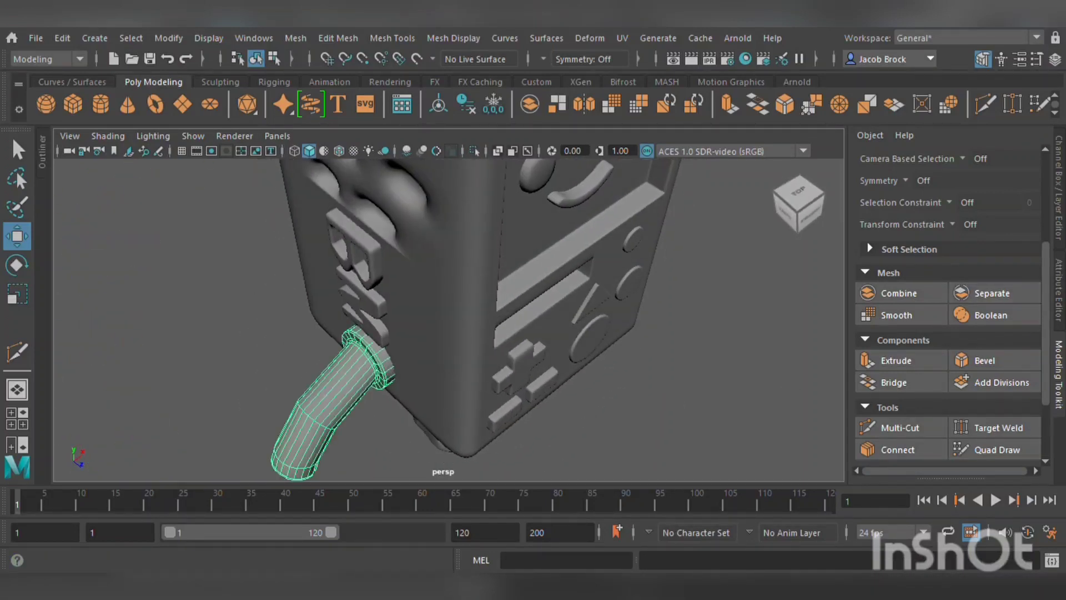
left_click(1059, 189)
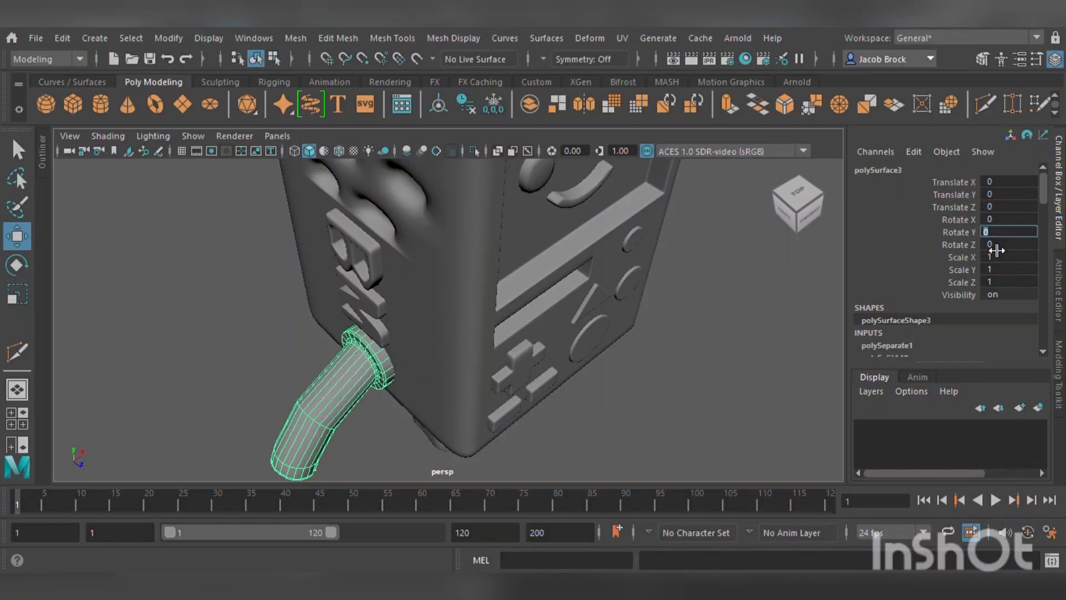
type("180")
key("Return")
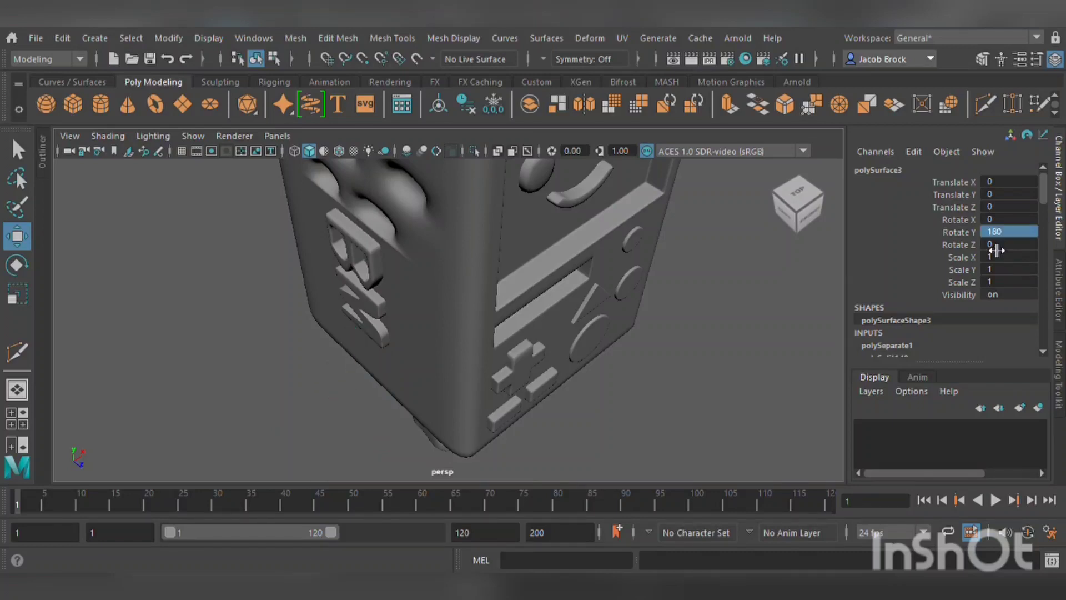
left_click_drag(518, 259, 434, 296, "alt")
scroll(462, 289, "down", 8)
scroll(518, 341, "up", 3)
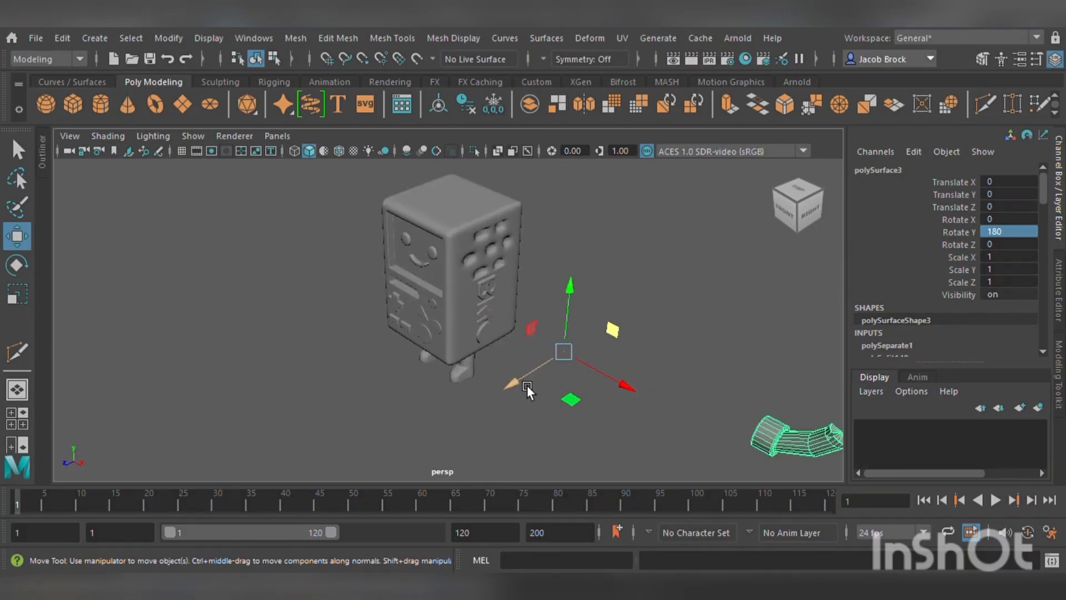
key("ctrl+z")
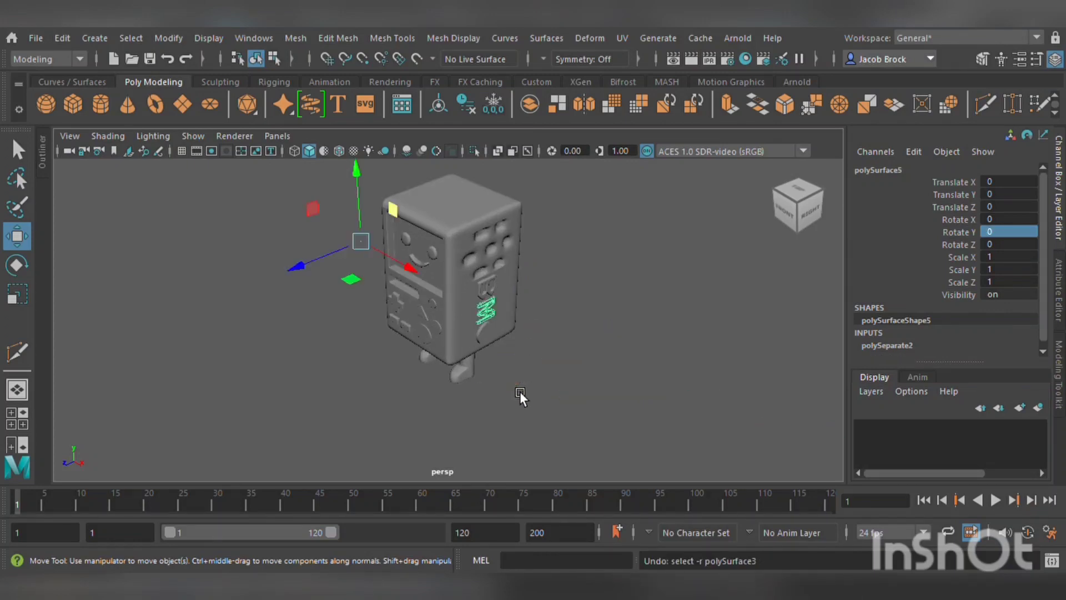
- Delete the armless O on the opposite side and duplicate the arm together with its O
left_click(502, 344)
left_click_drag(431, 285, 405, 350, "alt")
left_click(379, 336)
key("ctrl+d")
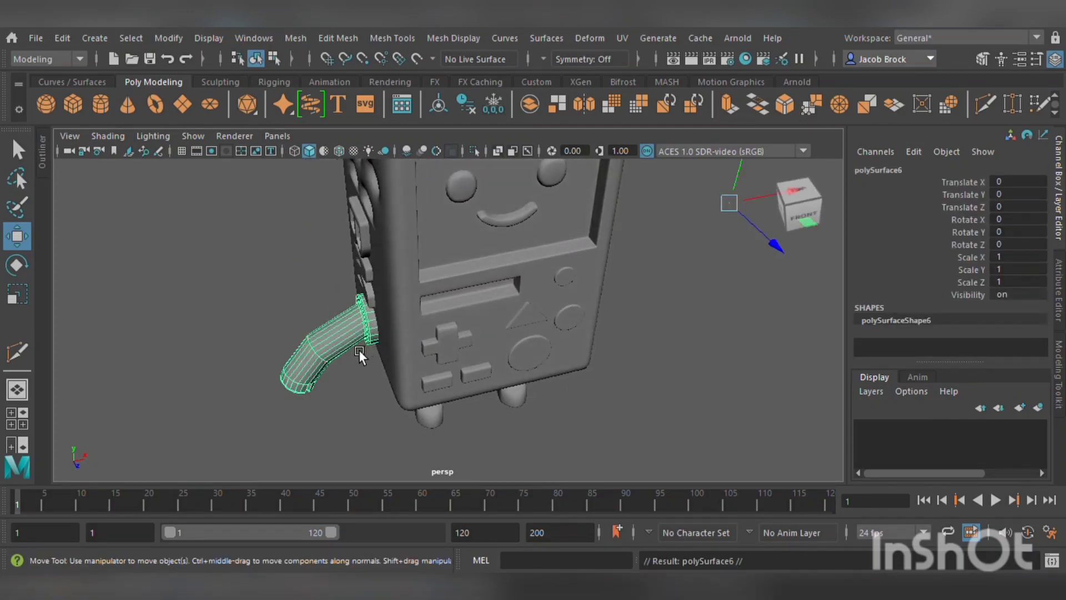
- Center the duplicate arm's pivot and rotate it to about -177.85 degrees on X to face the opposite side
left_click(17, 266)
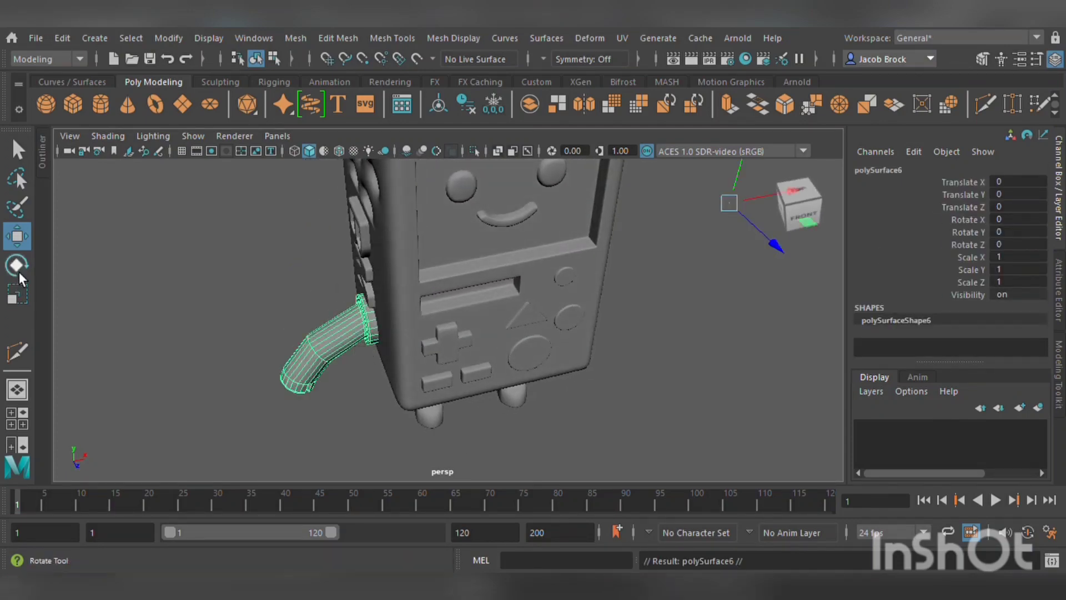
left_click(168, 38)
left_click(199, 150)
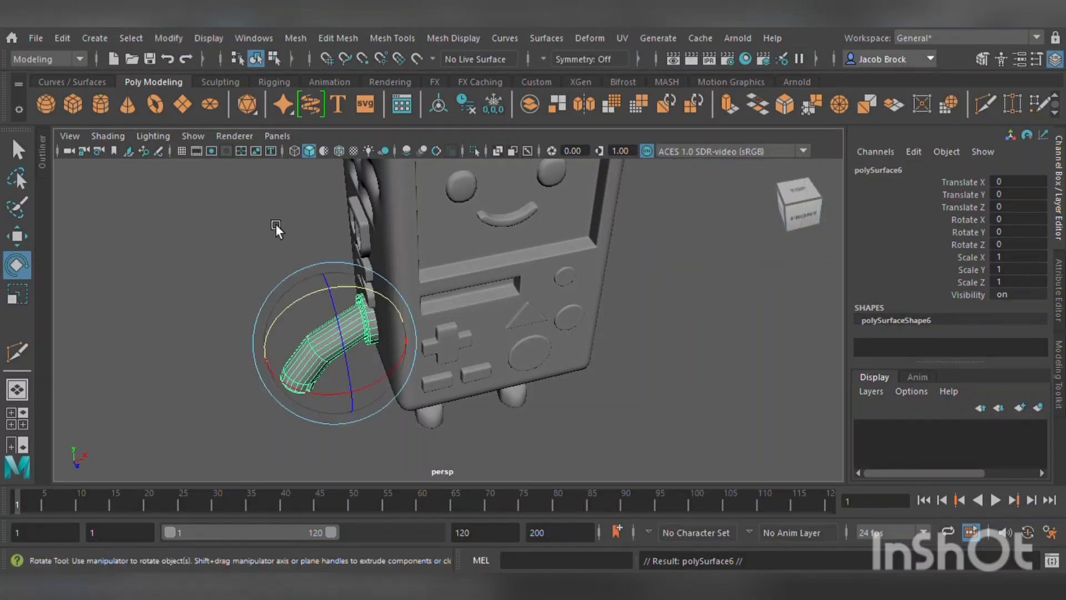
left_click_drag(381, 388, 452, 259)
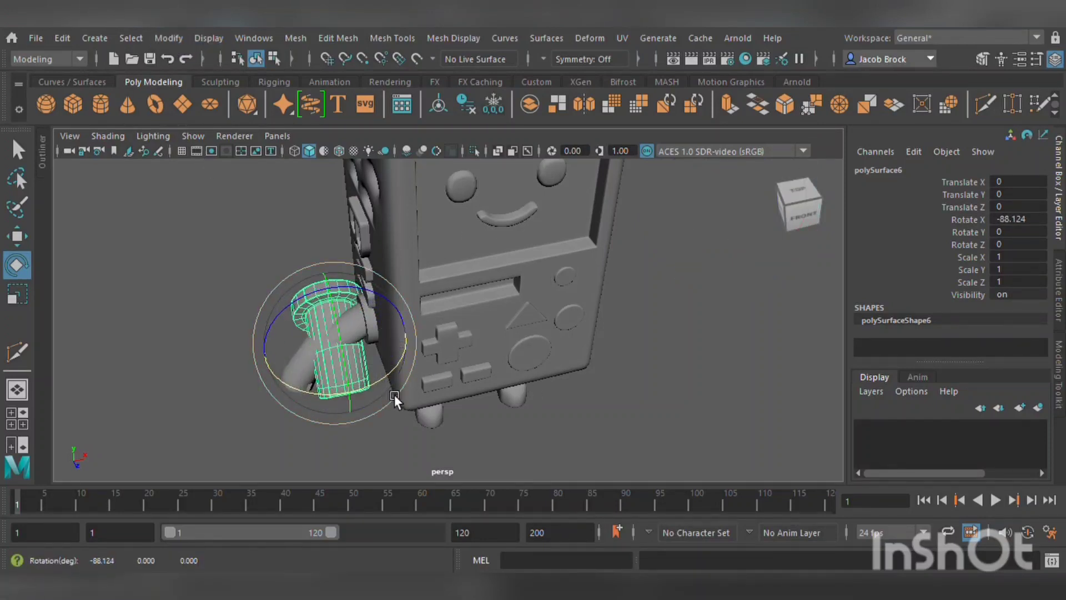
left_click_drag(394, 394, 509, 412)
left_click_drag(547, 448, 551, 425)
- Move the duplicate arm below the M on the opposite side, to Translate Y about 0.085 and Translate Z about -3.946
key("w")
left_click_drag(381, 361, 587, 310, "alt")
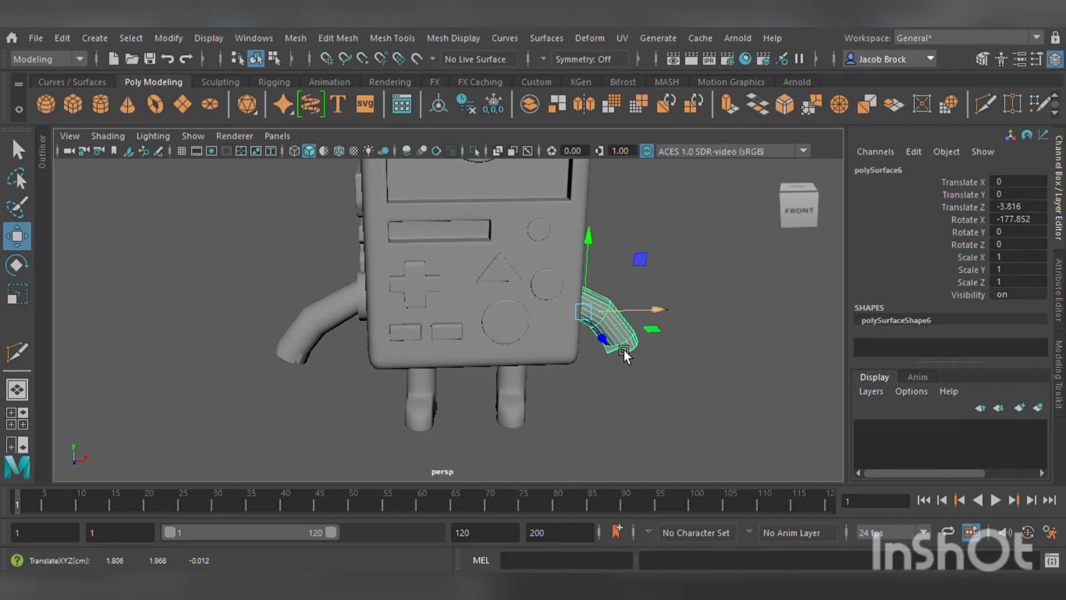
left_click_drag(625, 348, 544, 371, "alt")
left_click_drag(416, 325, 412, 325)
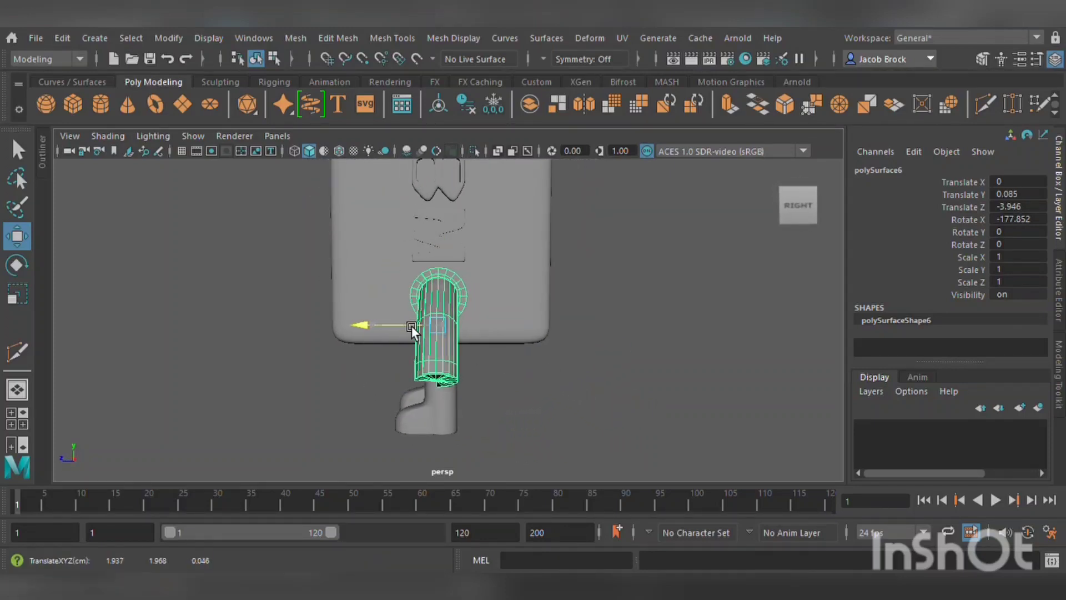
left_click(678, 334)
left_click_drag(678, 333, 645, 357, "alt")
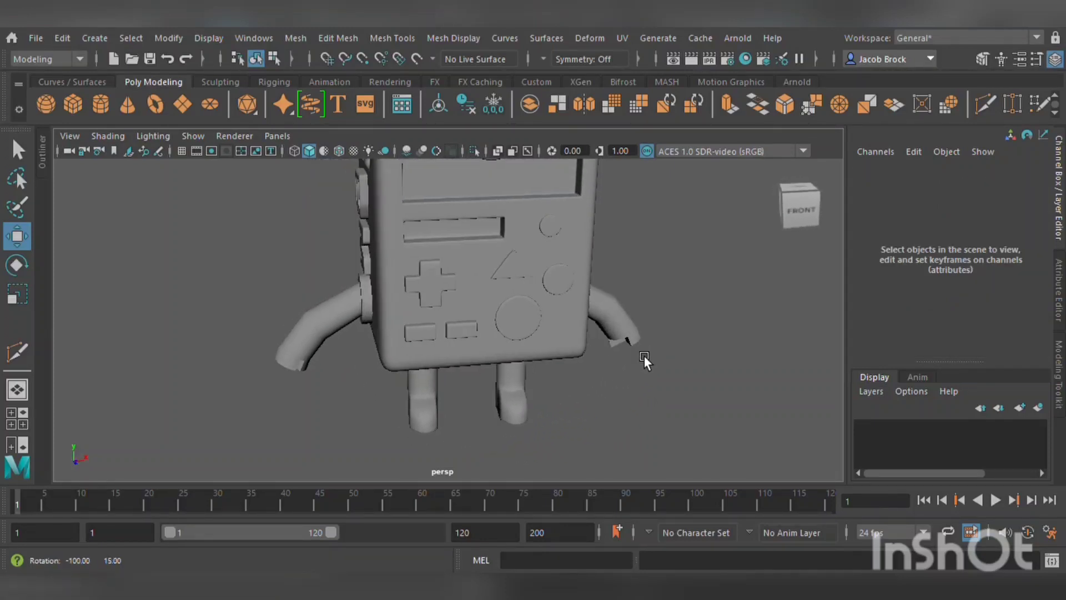
- Turn on the smoothed display for the original arm and the duplicate arm
left_click(356, 318)
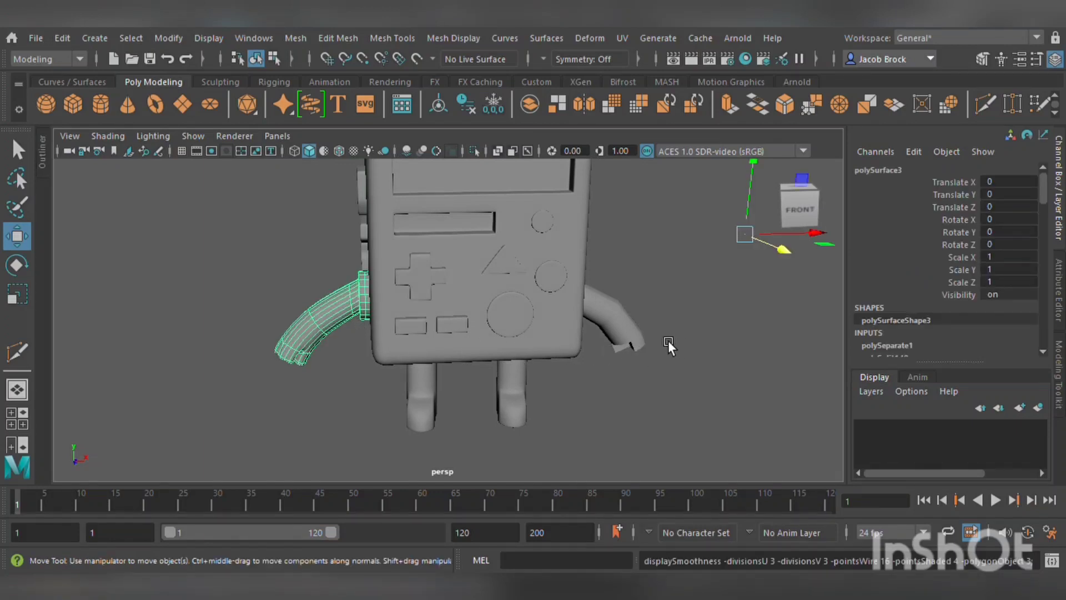
left_click(633, 339)
left_click_drag(658, 345, 548, 381, "alt")
scroll(654, 369, "down", 3)
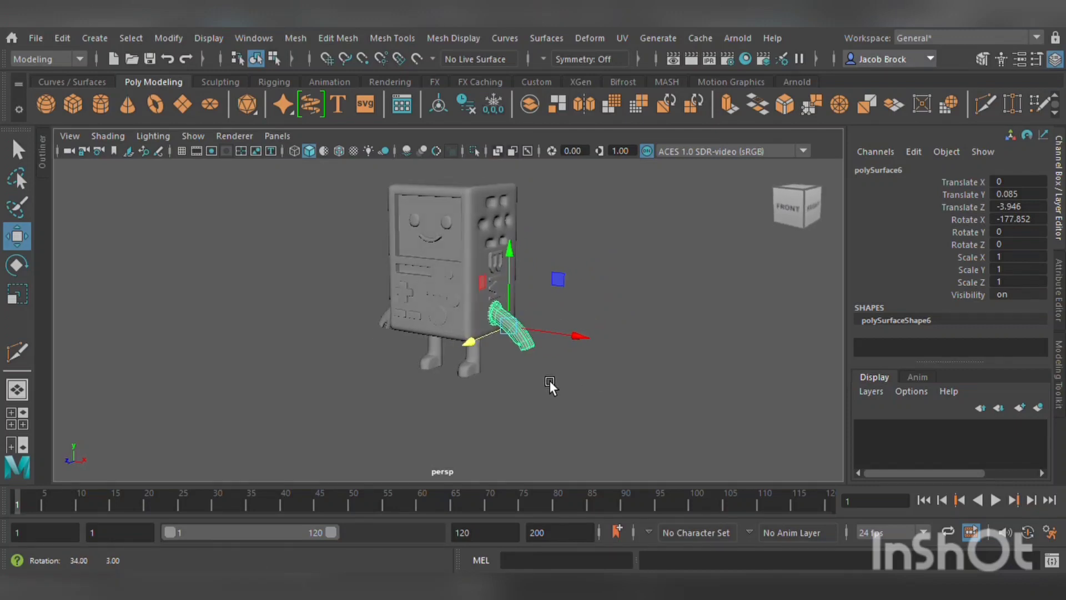
scroll(580, 260, "up", 5)
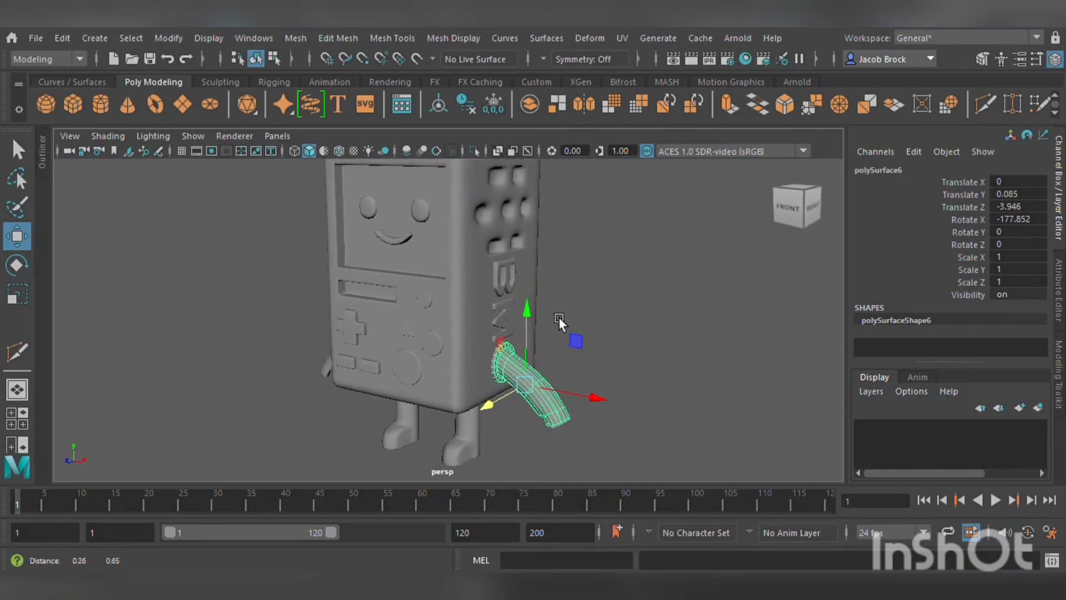
scroll(550, 319, "up", 2)
- Select the letter B on both sides, scale both to about 0.691 on X and move them up towards the speaker holes
left_click(507, 275)
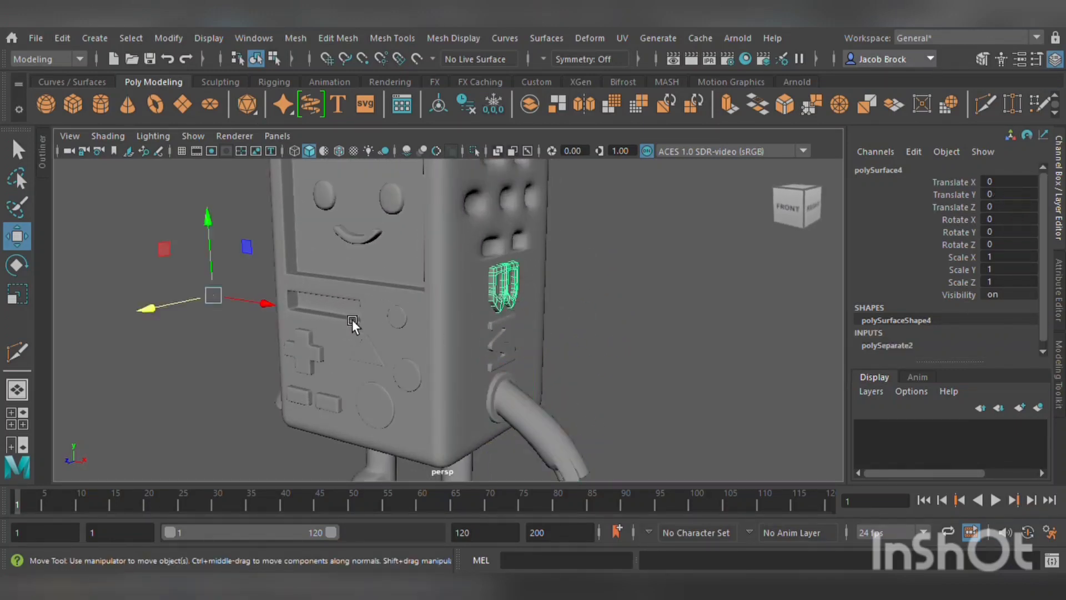
left_click_drag(365, 329, 488, 323, "alt")
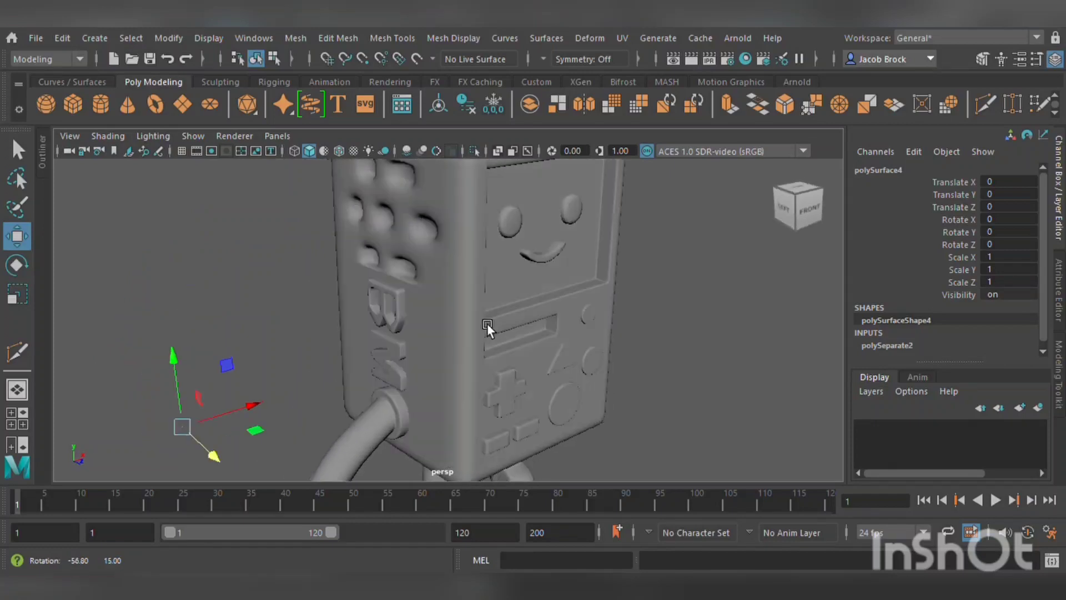
left_click(397, 321)
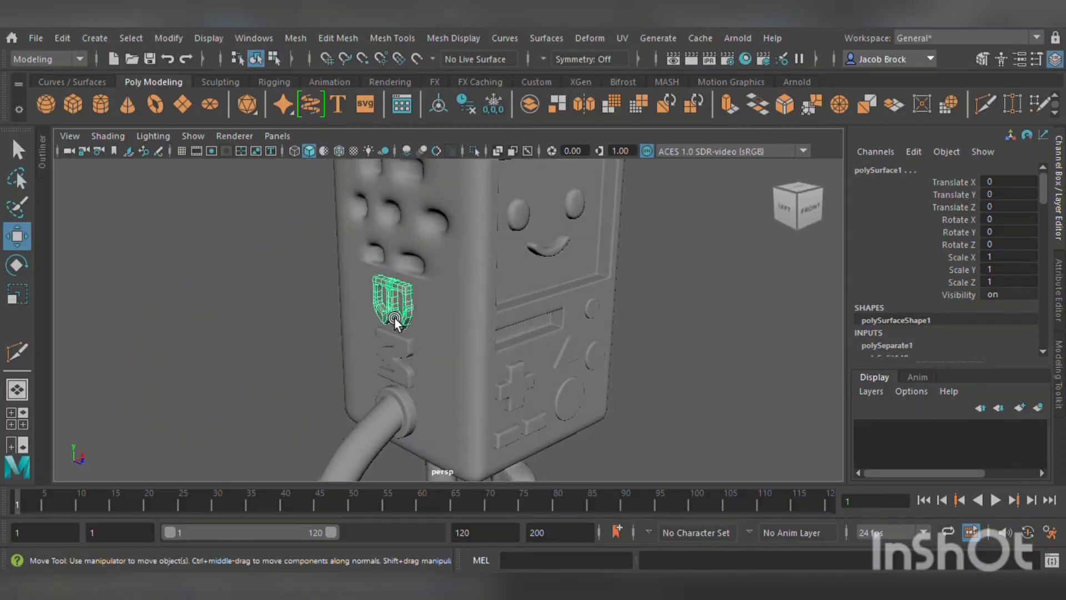
left_click(21, 296)
left_click_drag(648, 356, 650, 325)
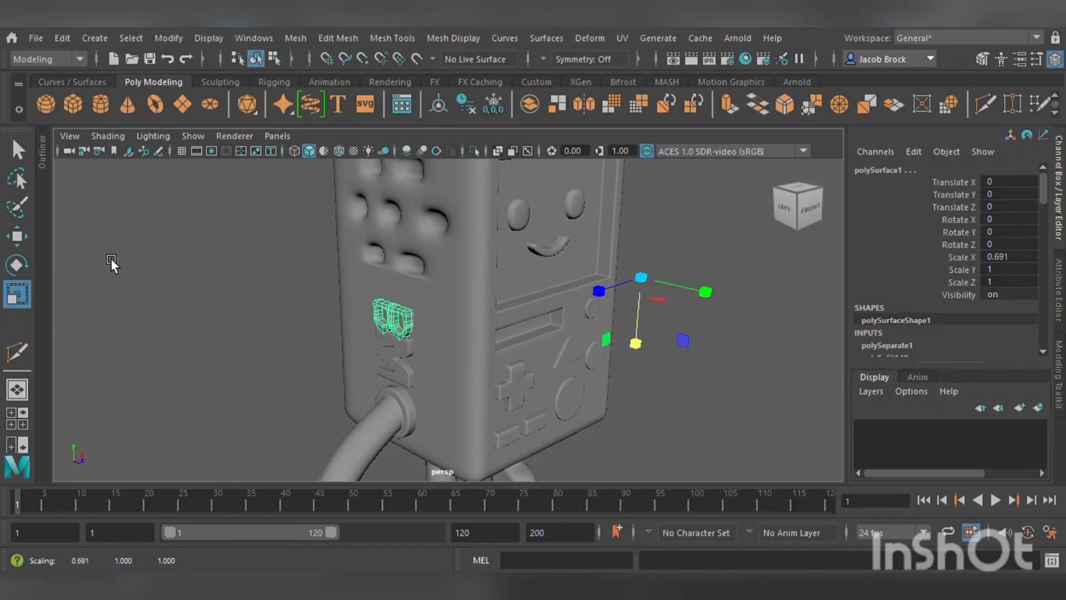
left_click(18, 236)
mouse_move(665, 209)
left_mouse_down()
mouse_move(671, 178)
mouse_move(669, 191)
left_mouse_up()
- Scale the letter M on both sides to about 0.704 on X and raise both beneath the B, to Translate X about -0.41
left_click(405, 343)
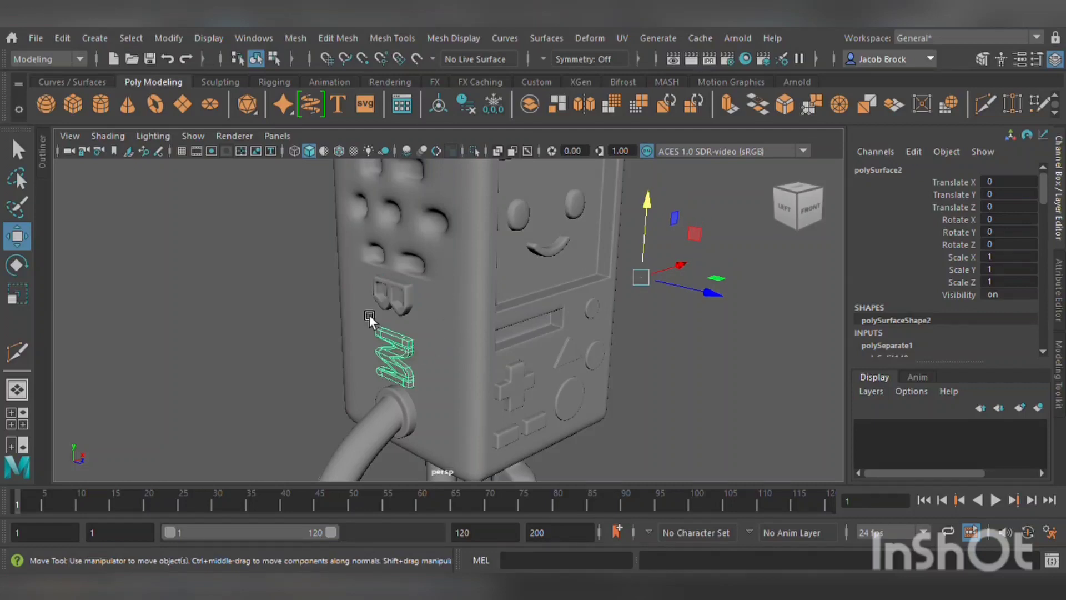
left_click(17, 294)
left_click_drag(654, 337, 516, 351, "alt")
left_click(524, 346, "shift")
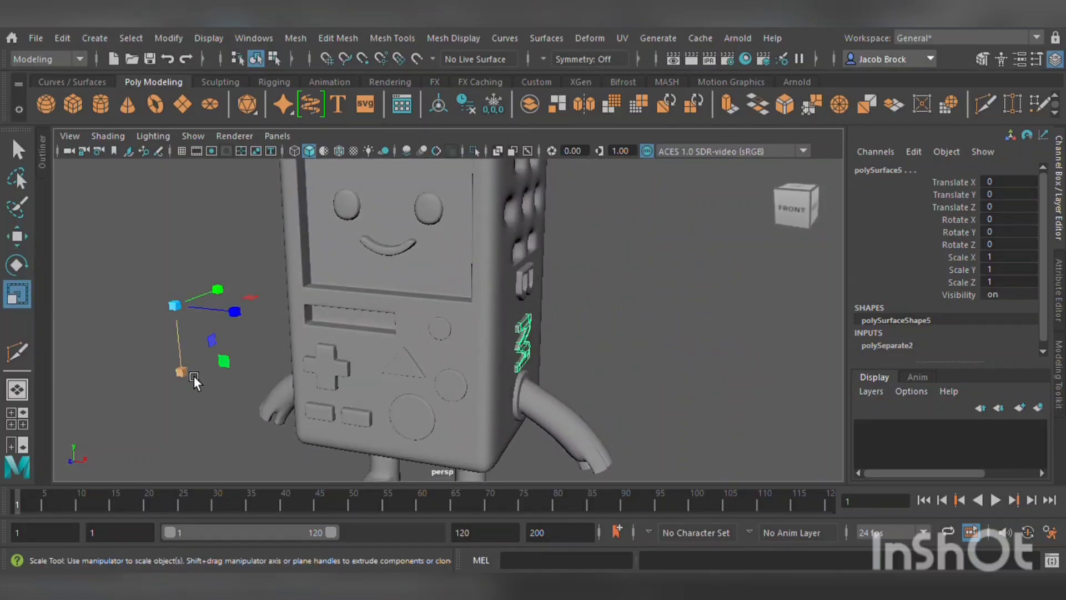
left_click_drag(195, 375, 193, 355)
key("w")
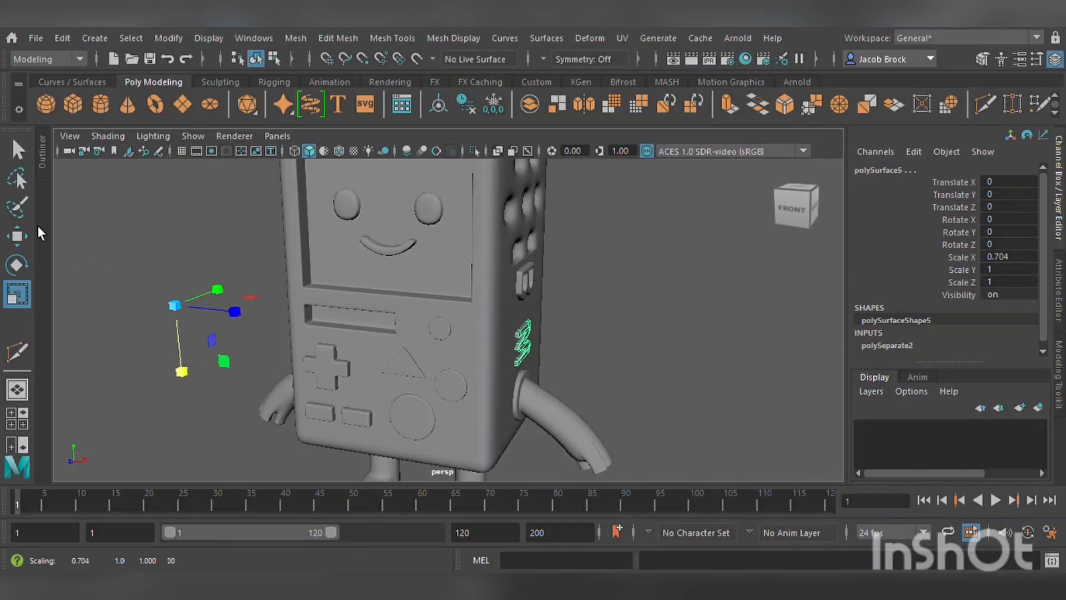
left_click_drag(183, 239, 187, 221)
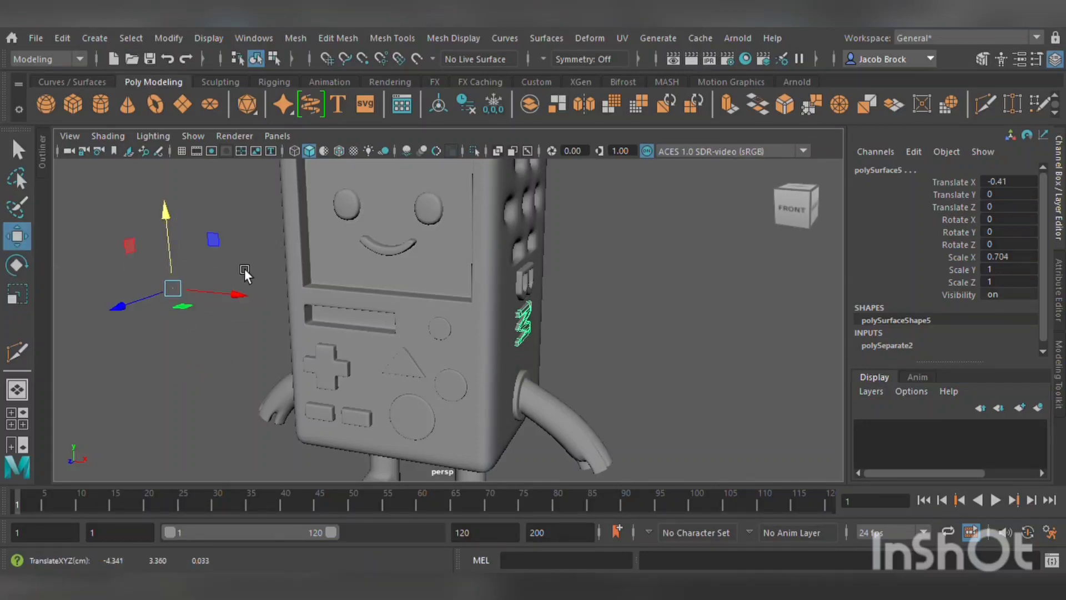
- Raise both arms with their O bases to just below the M, moving the original to Translate X about -0.558
left_click(548, 399)
left_click(291, 389, "shift")
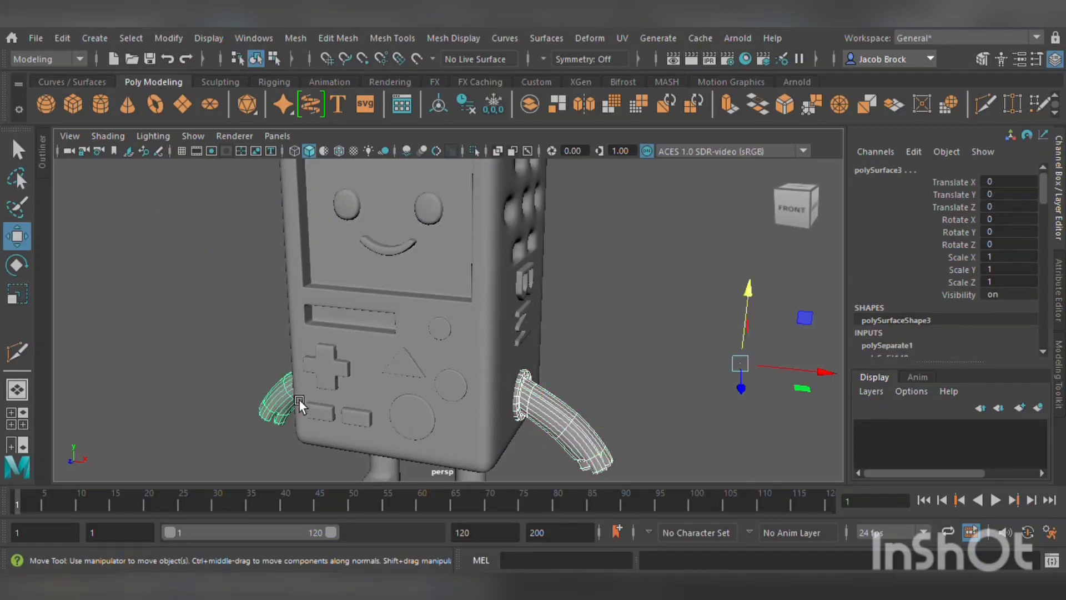
left_click_drag(299, 401, 489, 369, "alt")
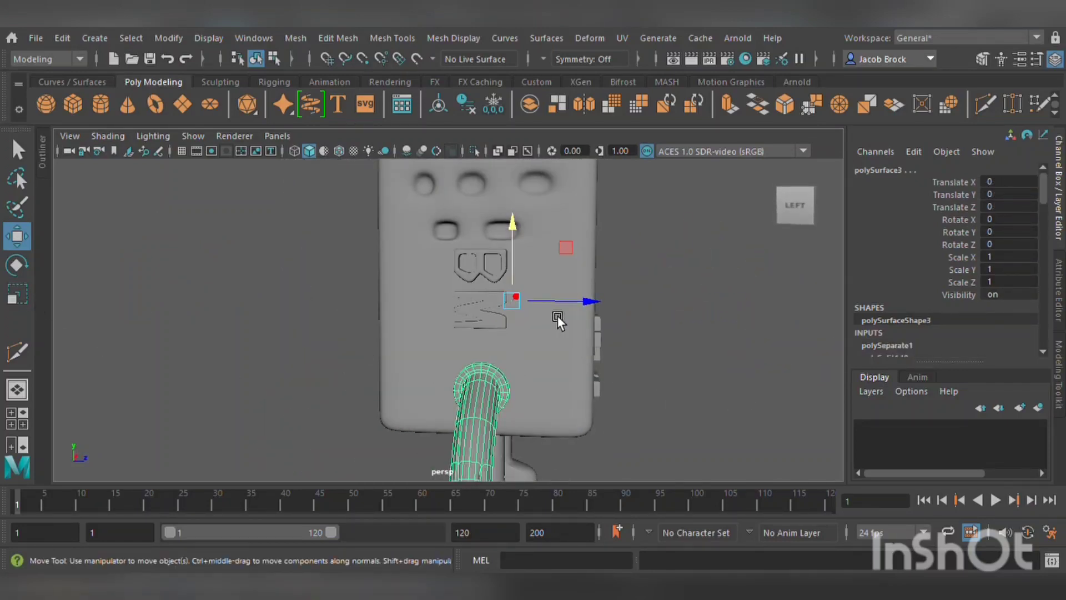
left_click_drag(530, 272, 522, 255)
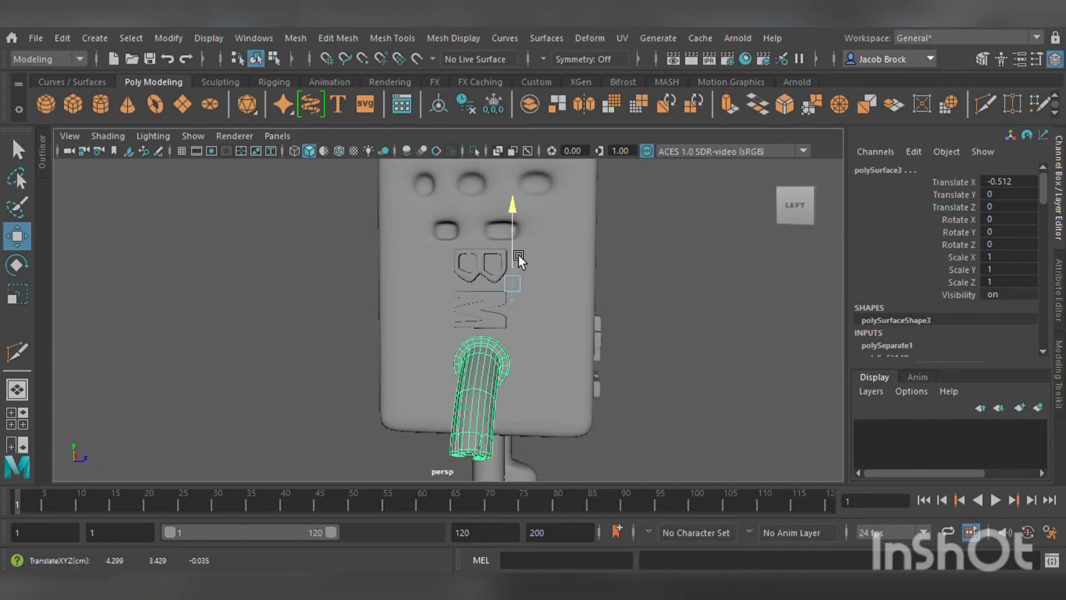
left_click_drag(518, 255, 519, 252)
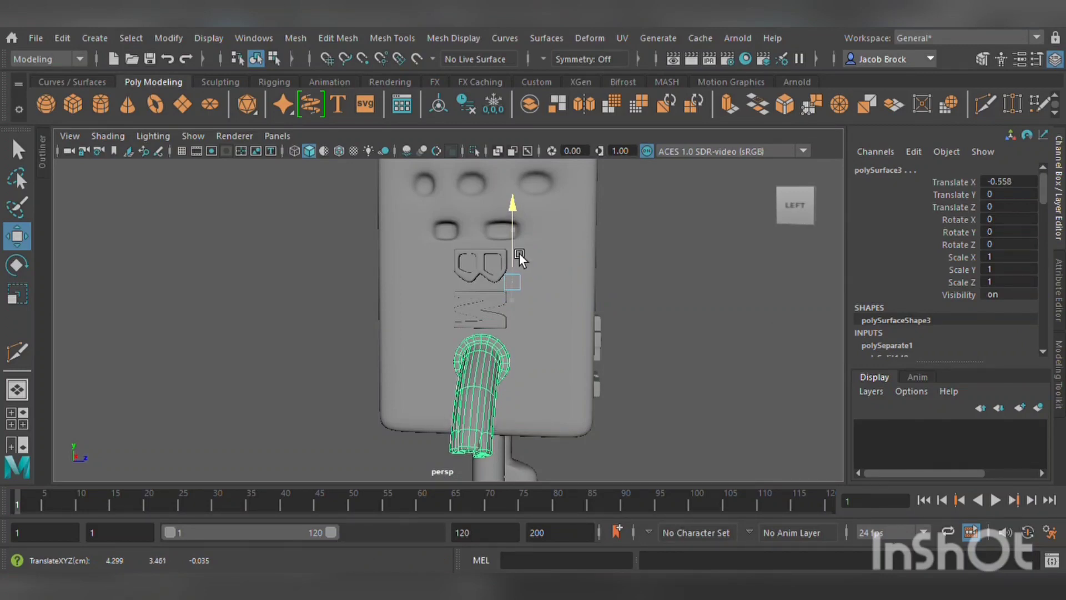
left_click(762, 335)
left_click_drag(762, 335, 693, 359, "alt")
scroll(656, 354, "down", 3)
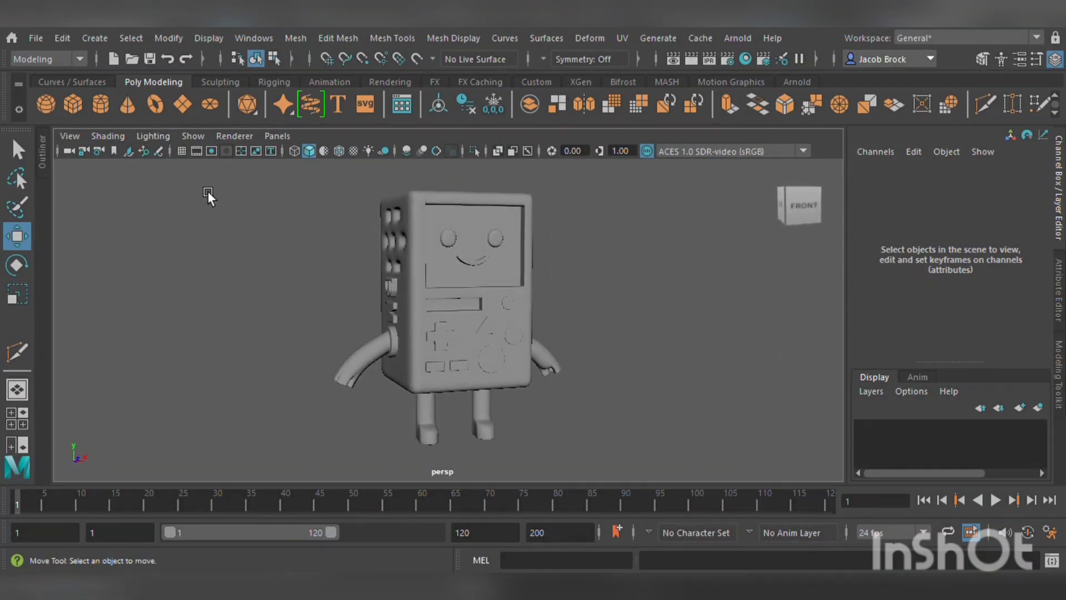
- Add a cube beneath the feet, scale it to a slab of about 3.269 × 0.521 × 4.171 and raise it to Translate Y 0.198
left_click(73, 105)
left_click_drag(335, 285, 495, 414, "alt")
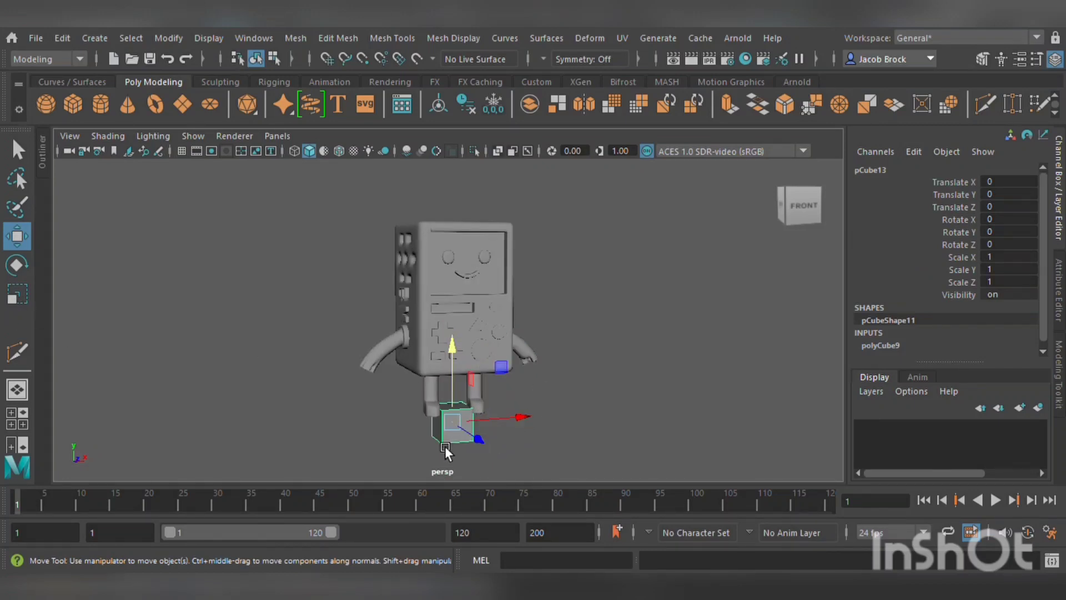
left_click(16, 296)
left_click_drag(488, 449, 466, 365)
mouse_move(467, 365)
middle_mouse_down()
mouse_move(457, 392)
mouse_move(464, 353)
middle_mouse_up()
key("w")
left_click_drag(462, 360, 506, 410, "alt")
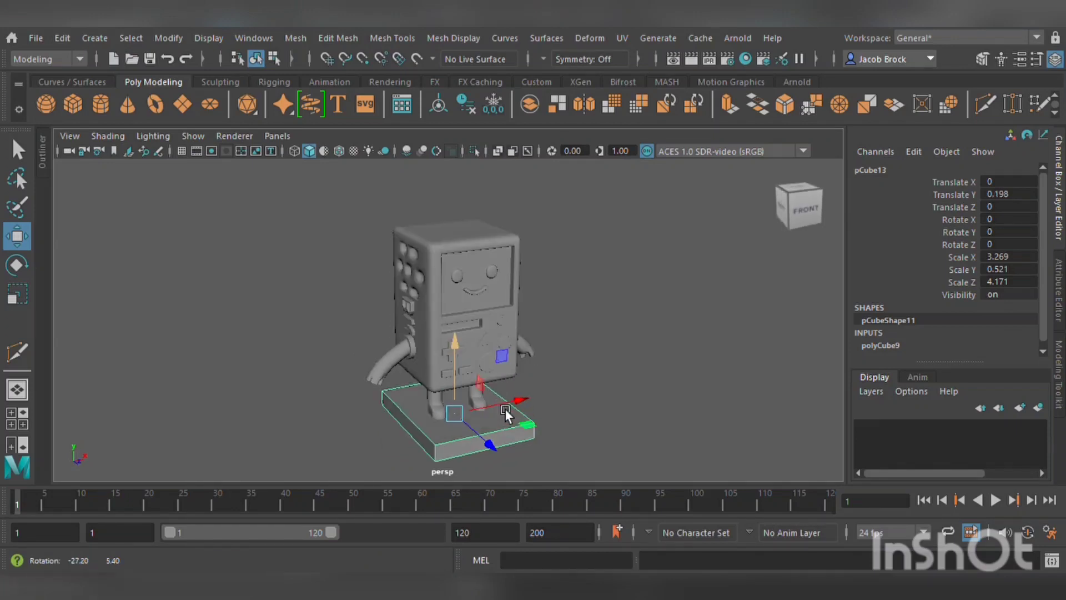
- Insert a horizontal edge loop around the sides of the base slab near its lower edge with Multi-Cut
middle_click_drag(517, 417, 536, 311, "alt")
right_click_drag(535, 311, 581, 347, "alt")
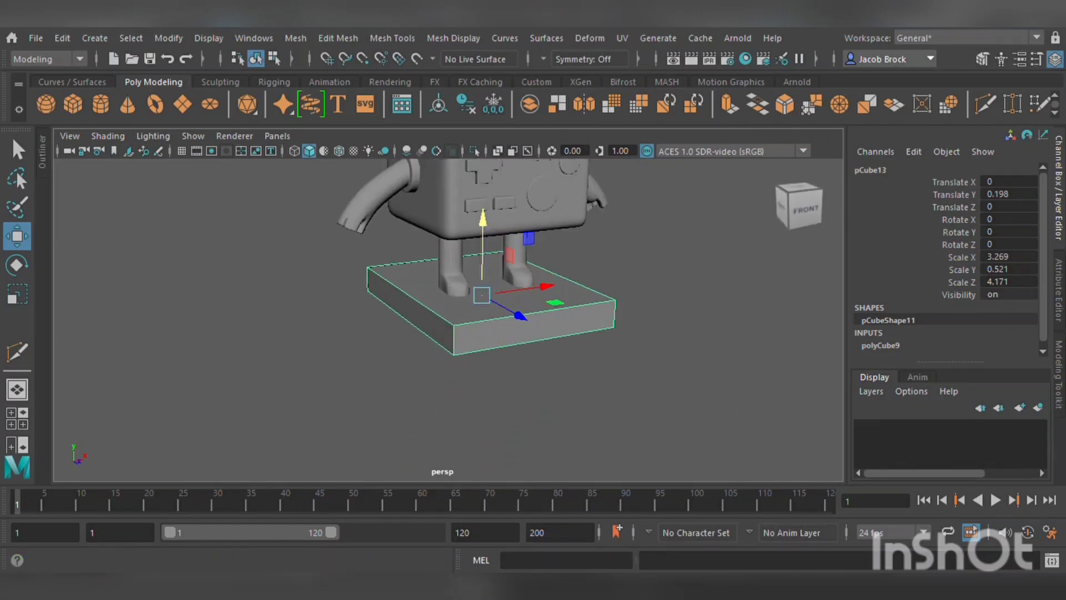
left_click(1059, 373)
left_click(928, 425)
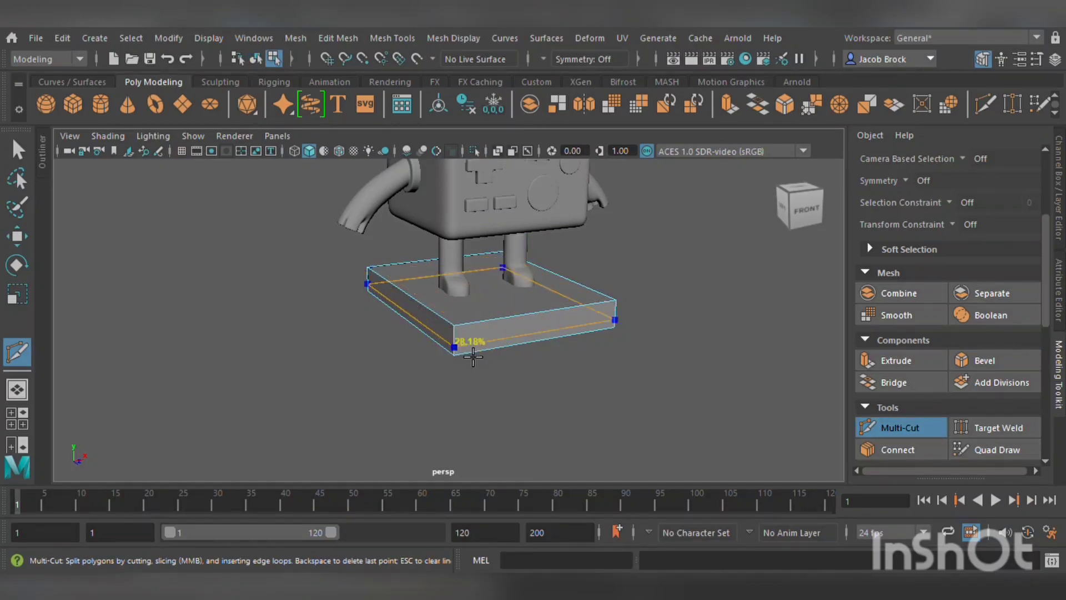
- Taper the base above the edge loop by moving and scaling its upper edges inward so the front and long sides slope
left_click(19, 243)
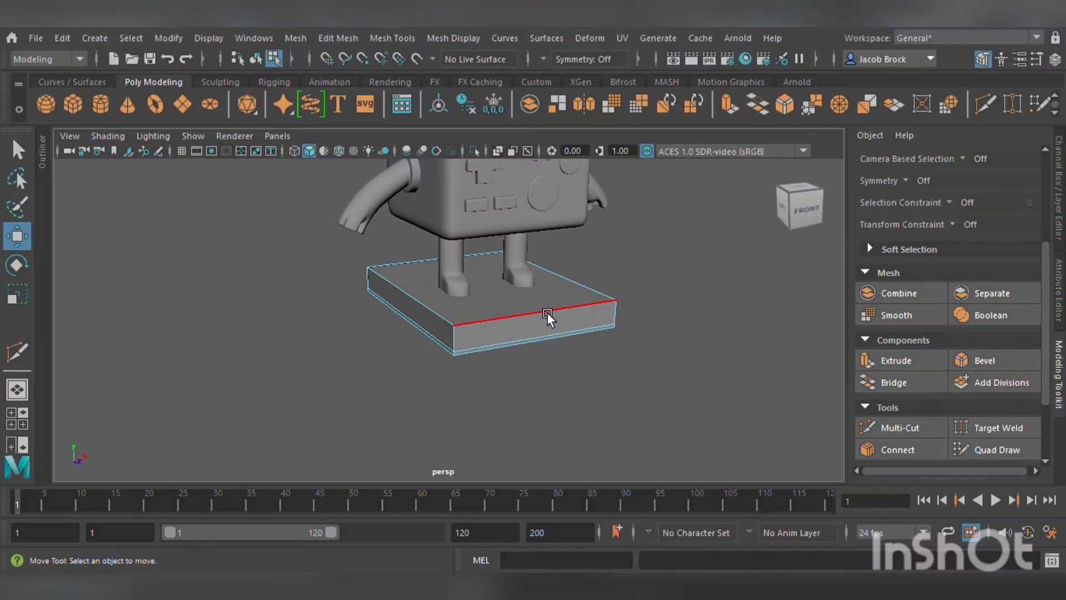
left_click(548, 312)
mouse_move(558, 269)
left_mouse_down()
mouse_move(558, 282)
mouse_move(562, 275)
left_mouse_up()
left_click(558, 279)
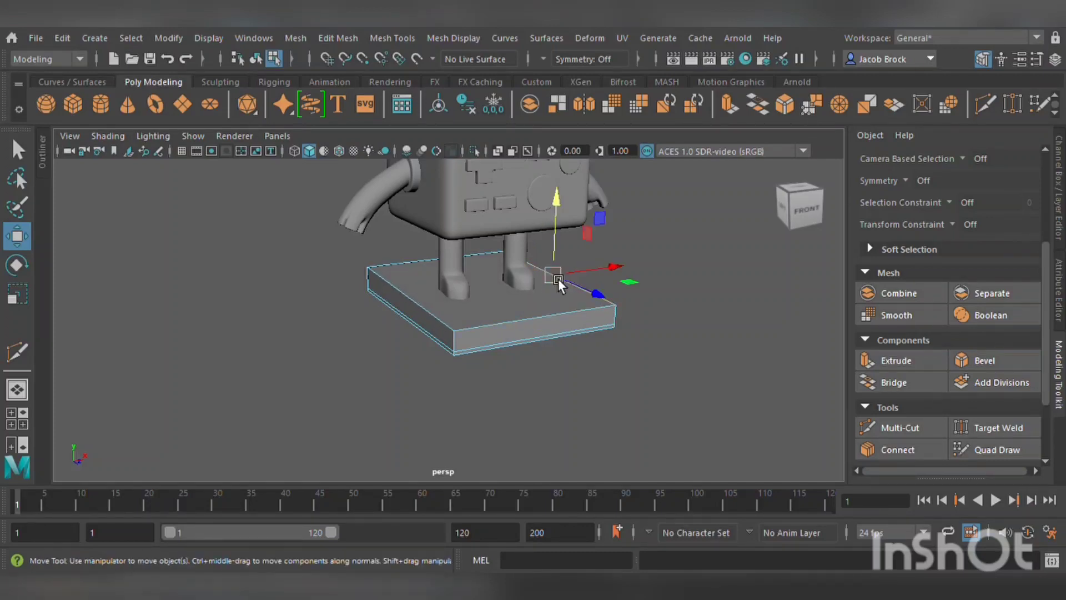
left_click(501, 326)
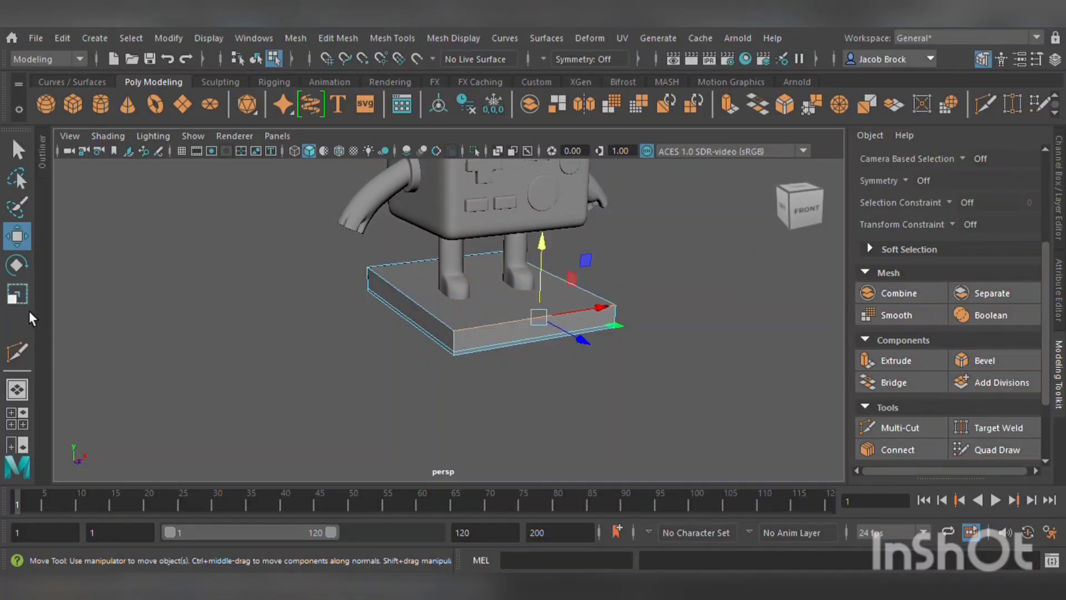
left_click(17, 295)
left_click_drag(601, 308, 451, 358, "alt")
- Move the base's upper back edge inward to about -1.504 on Z so the back slopes, and scale that edge
left_click(17, 237)
left_click(568, 333)
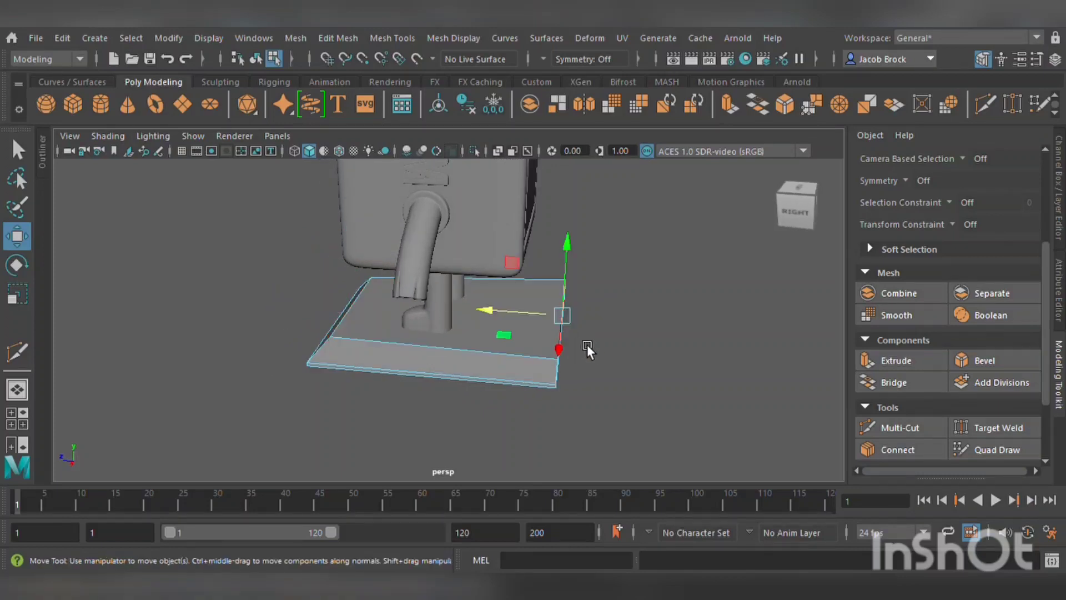
left_click_drag(528, 306, 488, 316)
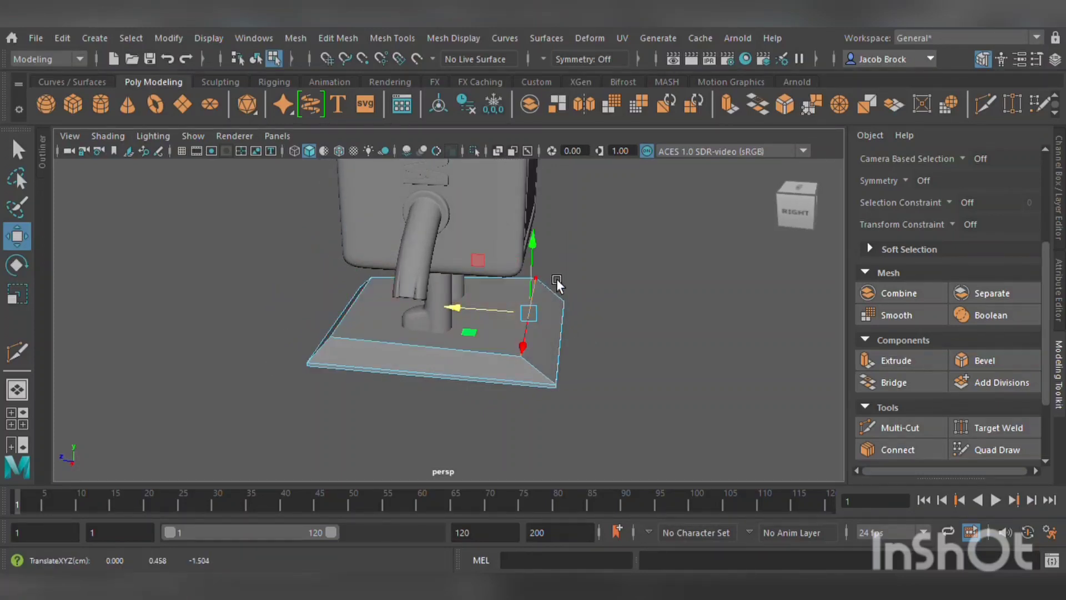
left_click_drag(540, 262, 469, 333)
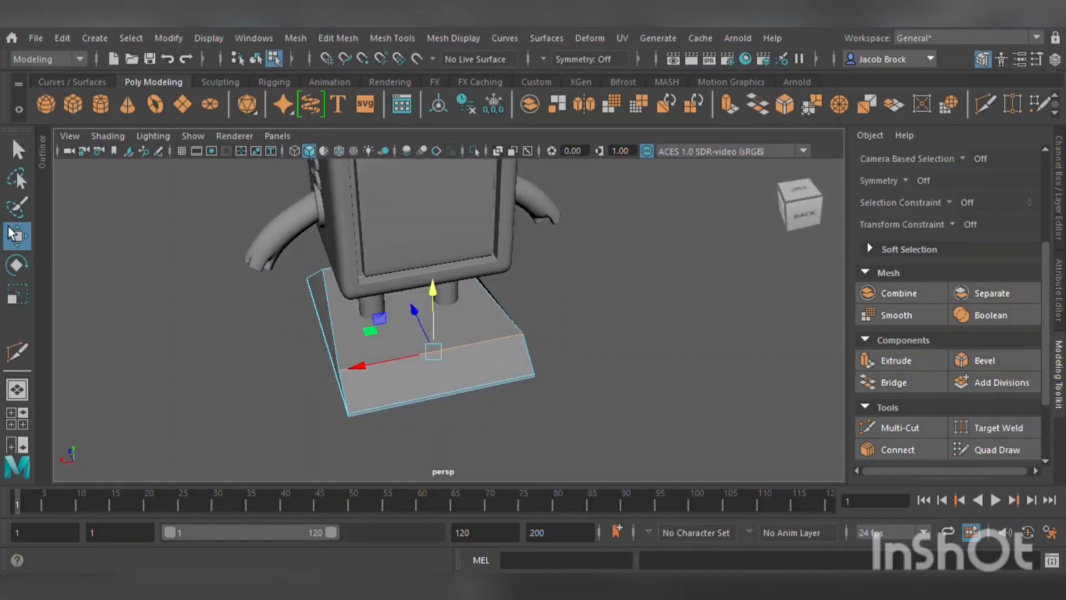
left_click(25, 302)
left_click_drag(383, 368, 733, 409)
- Select the upper front and back edges of the base and level them by scaling to about 0.089 on Y
left_click_drag(422, 337, 411, 328, "alt")
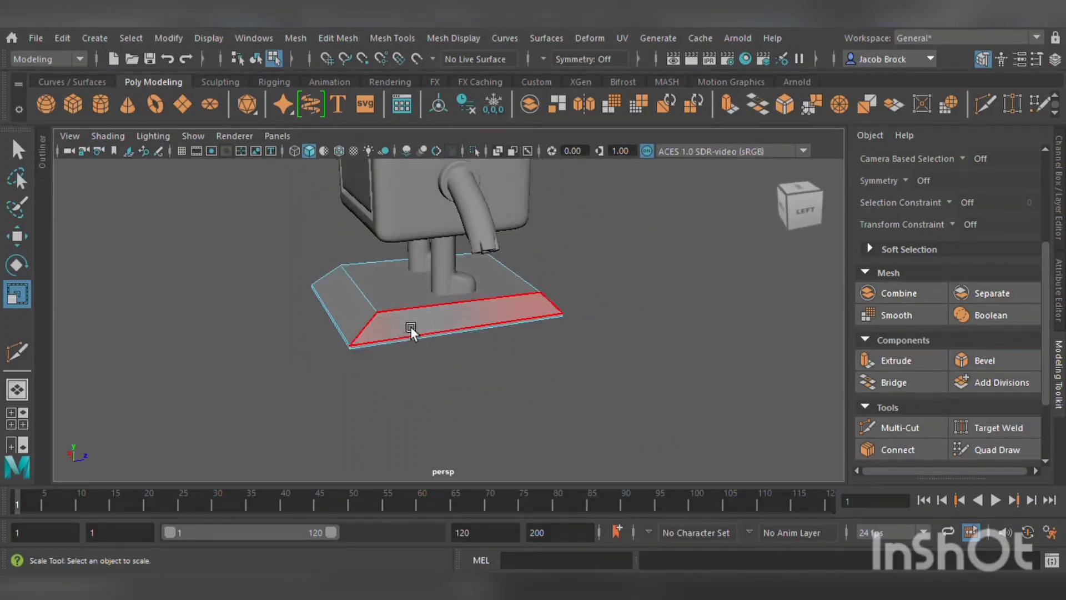
left_click(383, 301)
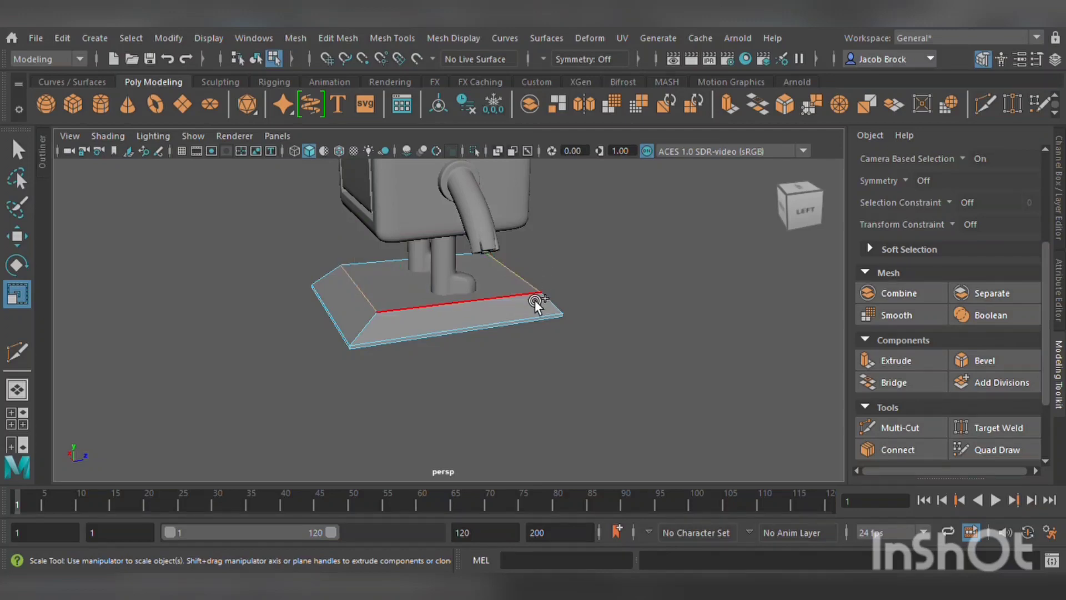
left_click(20, 284)
left_click_drag(438, 211, 436, 314)
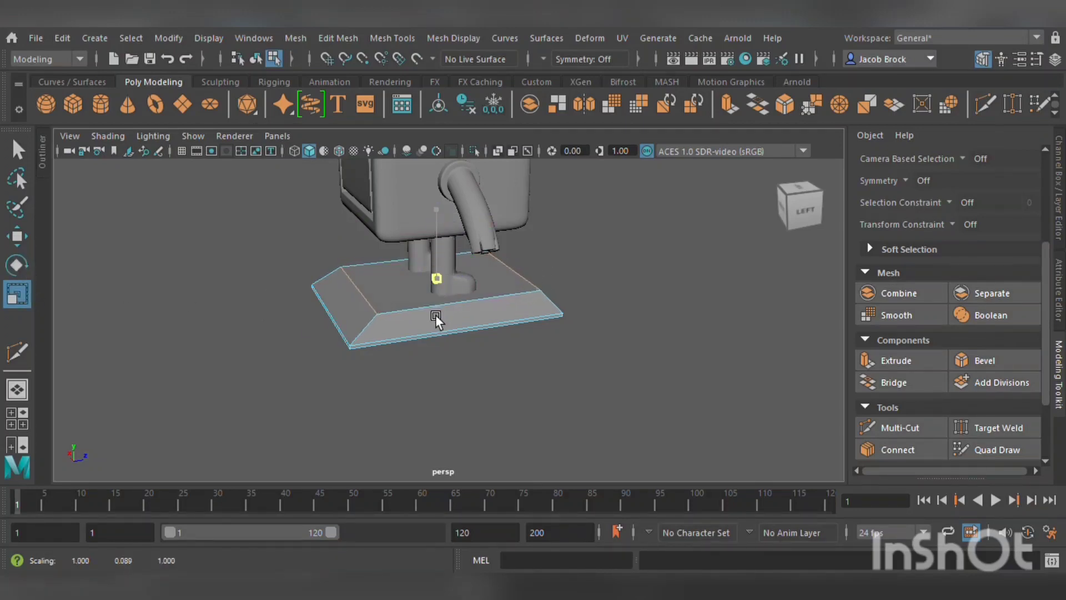
- Insert supporting edge loops close to the base's corners and upper edges on all sides with Multi-Cut
left_click_drag(514, 346, 361, 337, "alt")
scroll(592, 385, "up", 3)
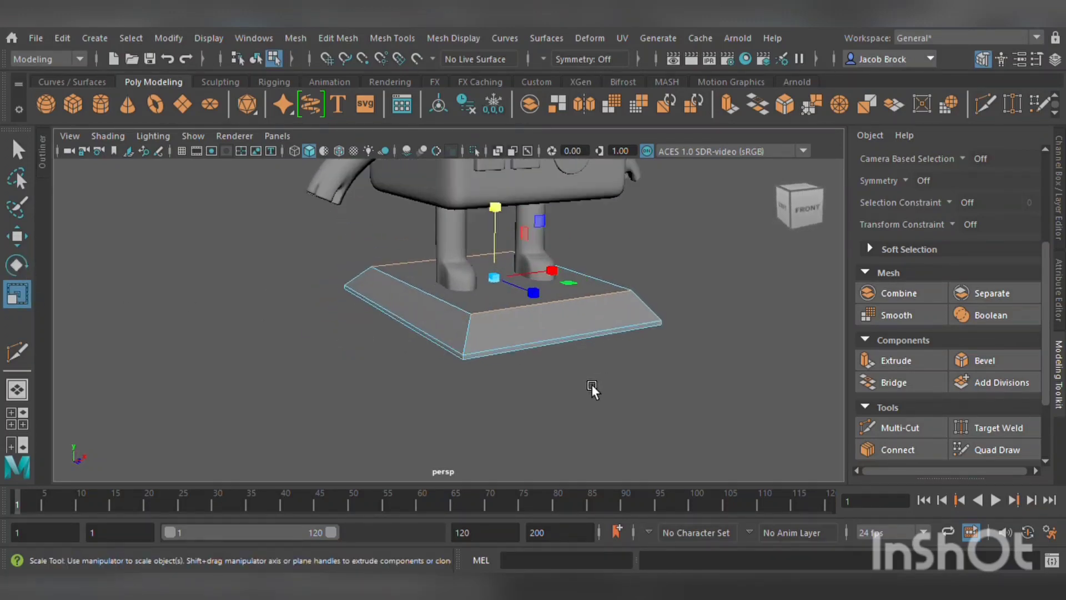
scroll(591, 384, "up", 2)
left_click(898, 428)
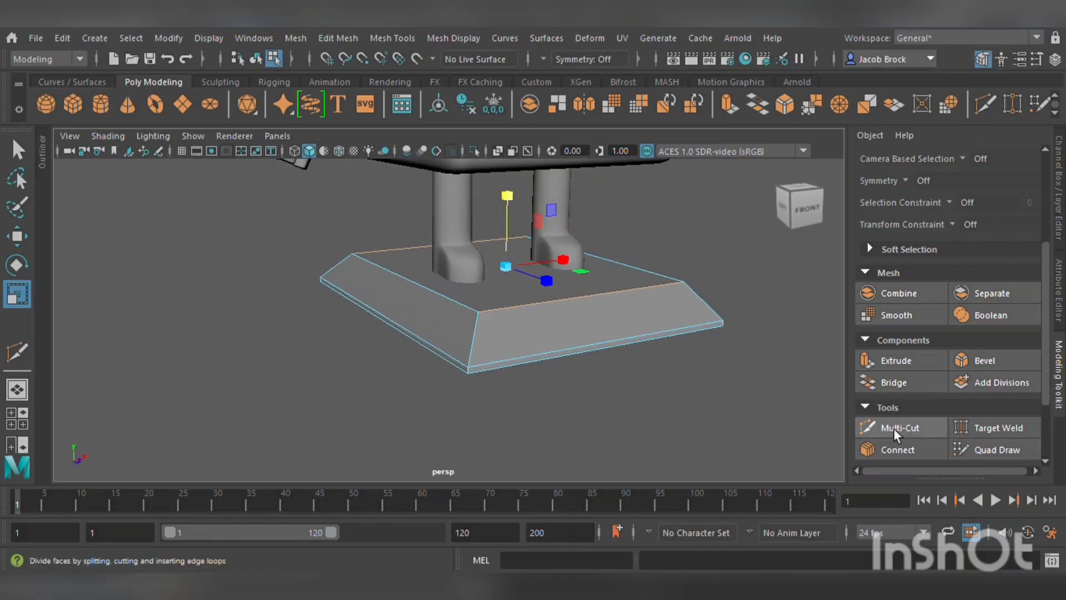
left_click(491, 329, "ctrl")
left_click(484, 375, "ctrl")
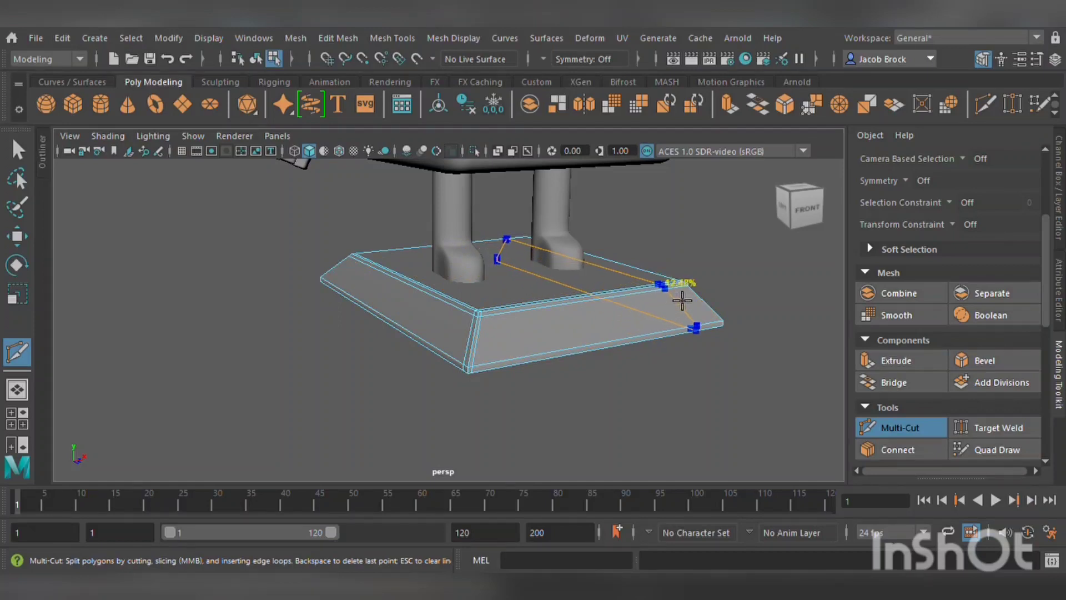
key("Escape")
left_click_drag(689, 282, 518, 381, "alt")
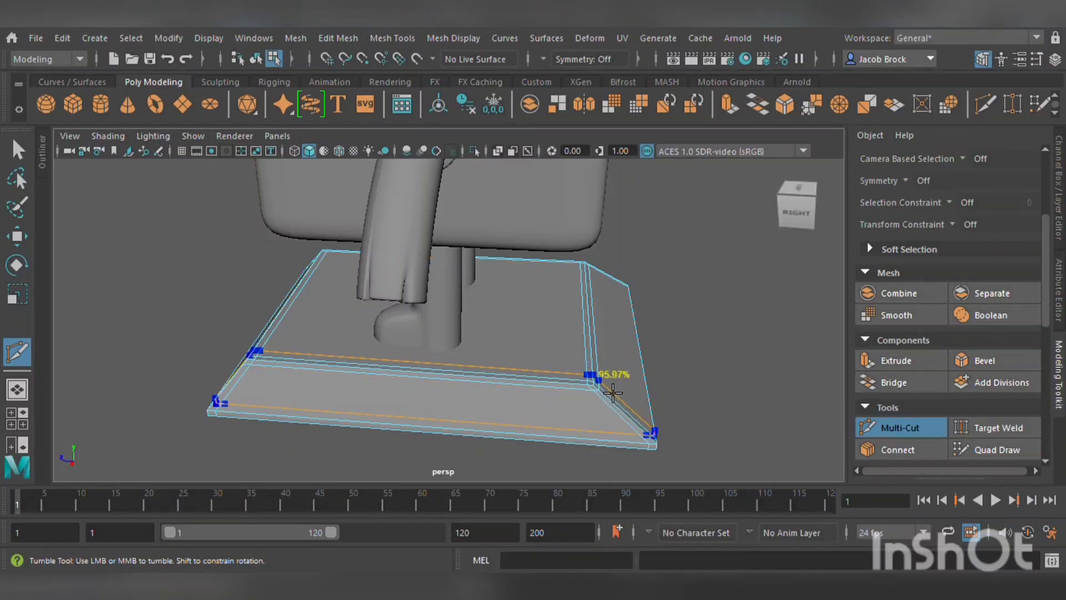
left_click(641, 457, "ctrl")
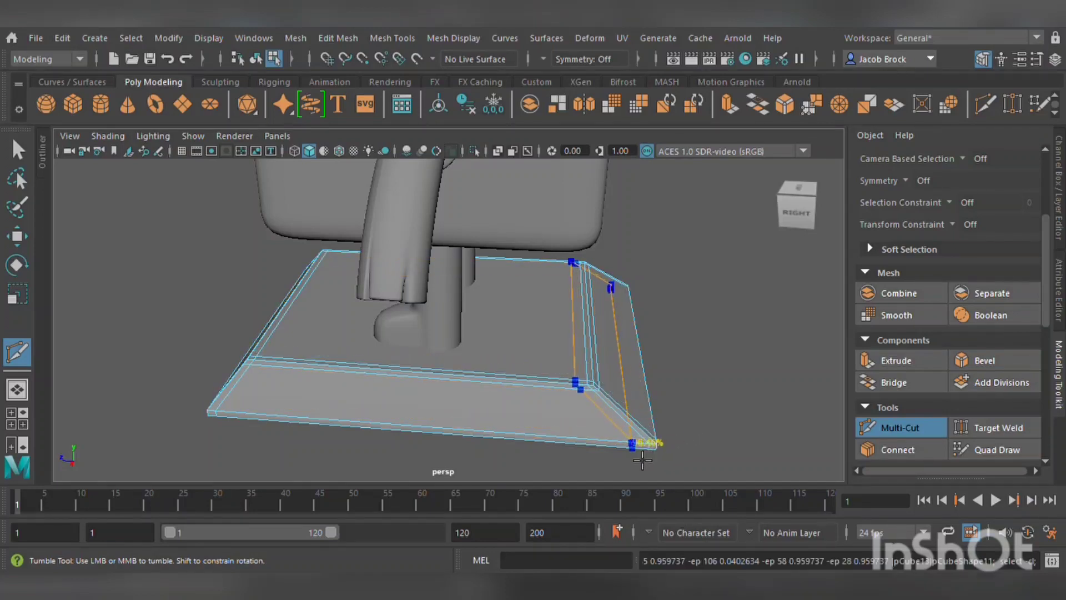
- Turn on the smoothed display for the base, return to object mode and clear the selection
key("3")
scroll(439, 377, "down", 5)
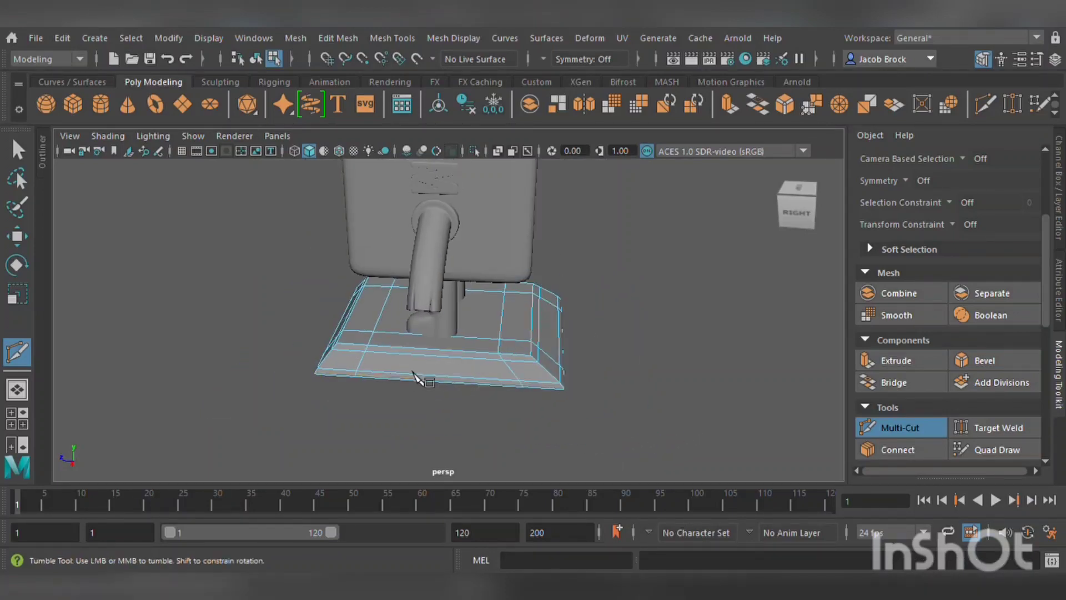
left_click_drag(413, 371, 638, 361, "alt")
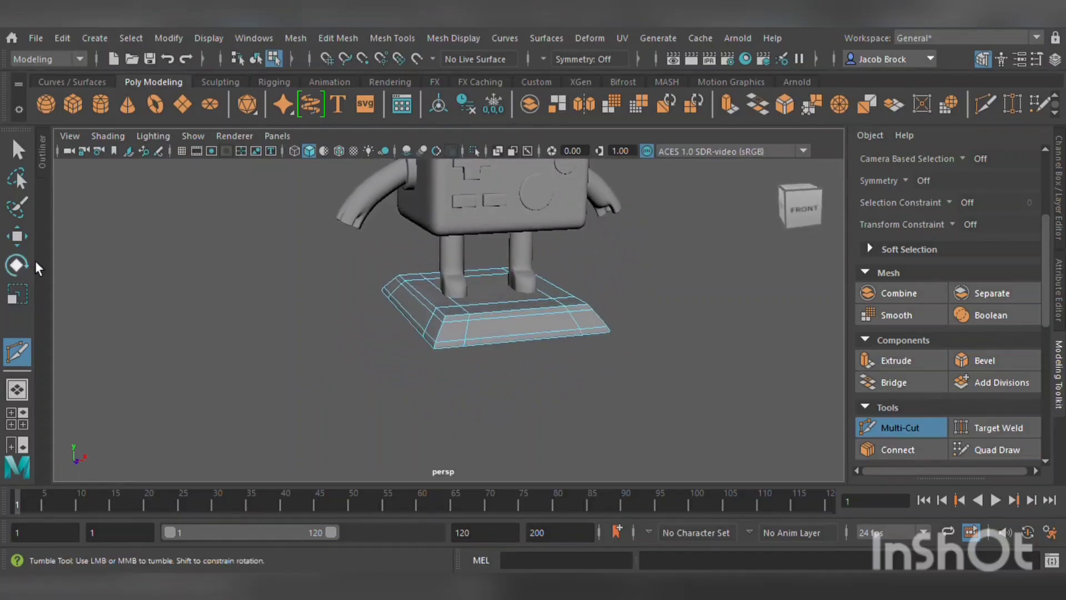
left_click(17, 236)
left_click_drag(298, 349, 417, 452, "alt")
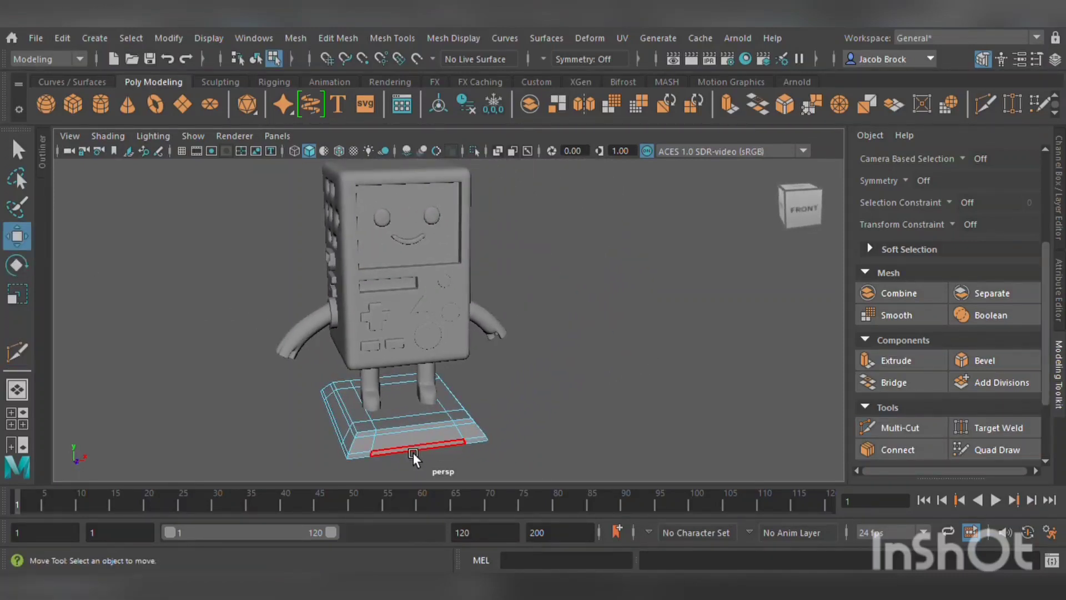
key("F8")
left_click(621, 239)
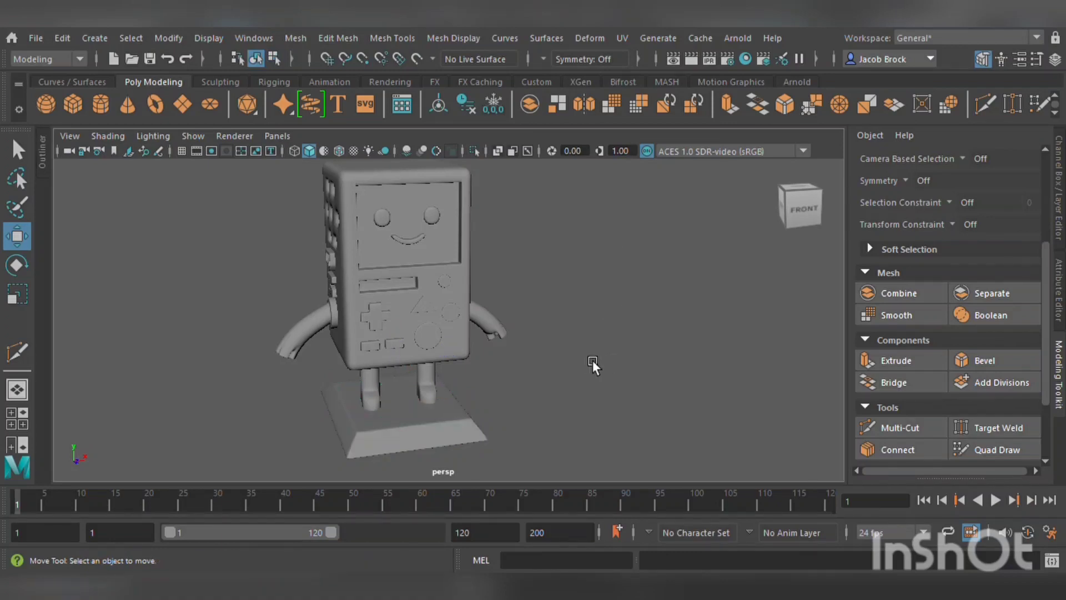
- Assign a new Lambert material to the base and set its color to a very dark gray
left_click_drag(592, 364, 618, 376, "alt")
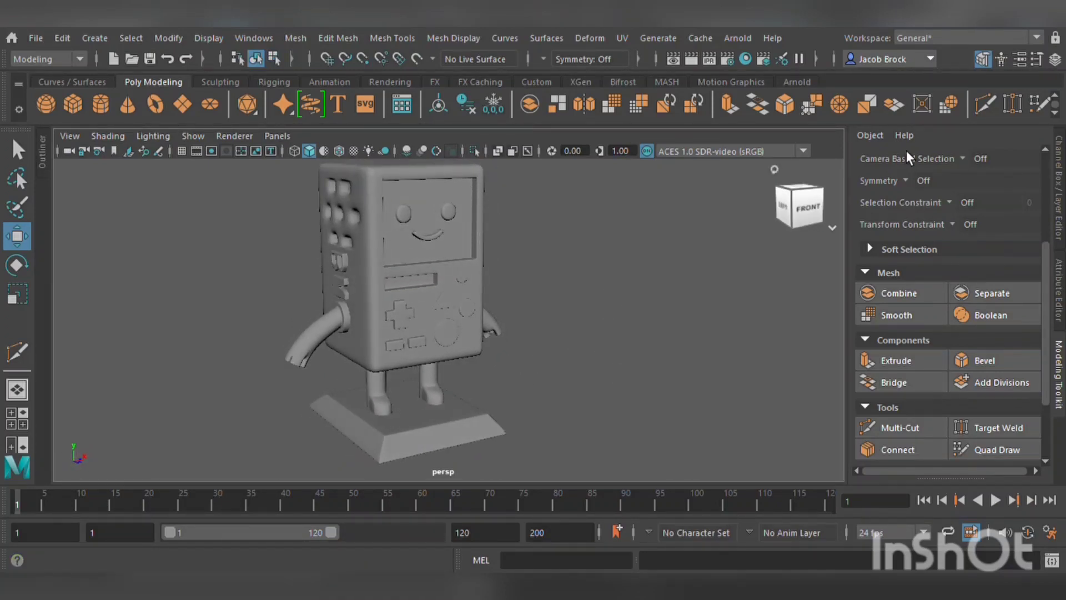
middle_click_drag(589, 346, 636, 359, "alt")
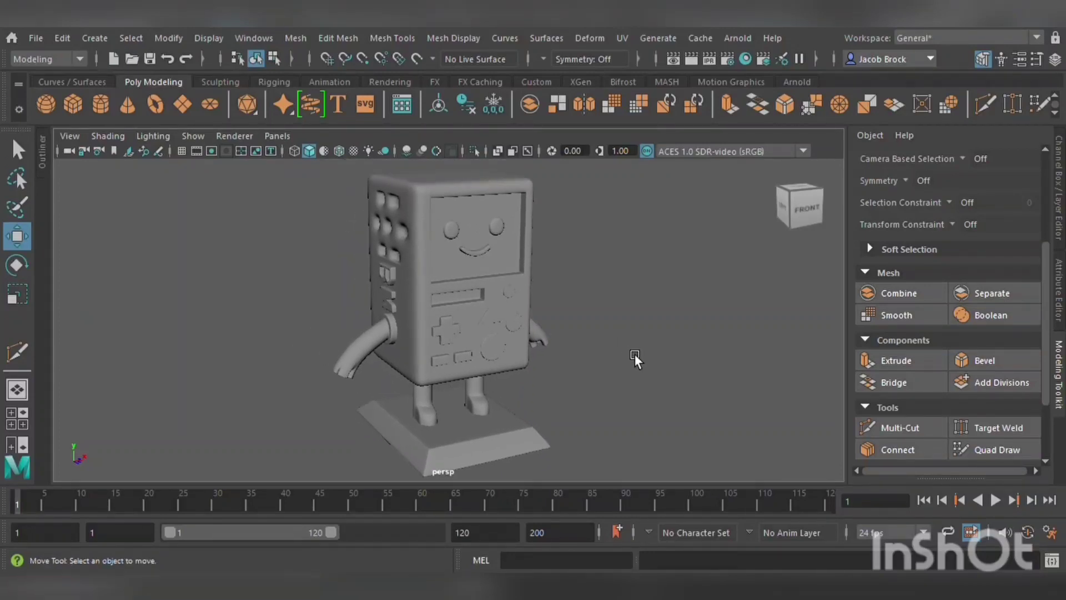
left_click_drag(546, 377, 542, 405, "alt")
left_click(533, 425)
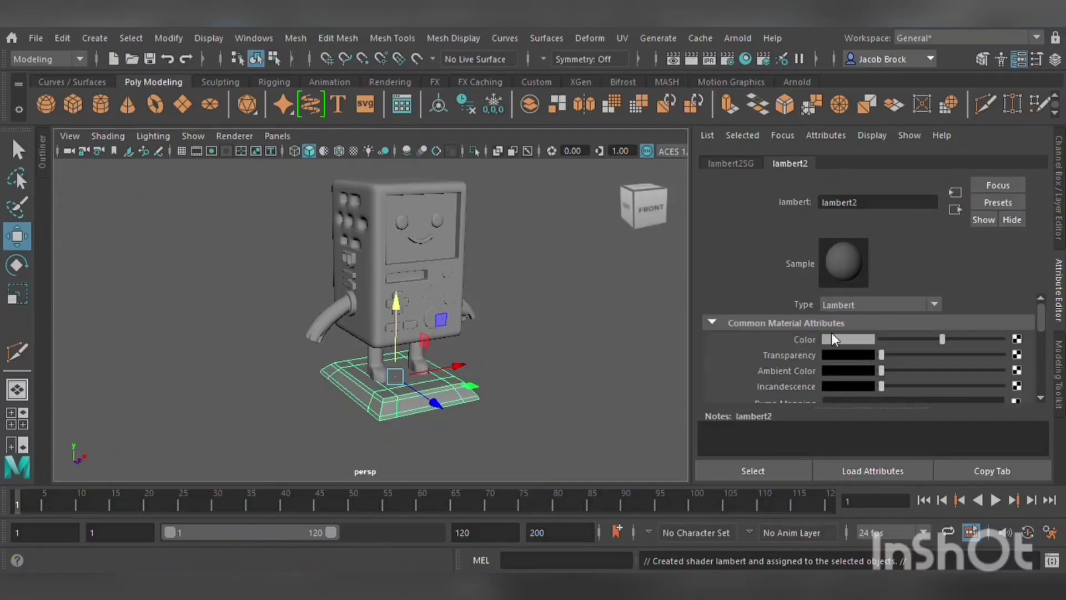
left_click_drag(817, 429, 774, 421)
left_click(600, 362)
scroll(594, 364, "up", 2)
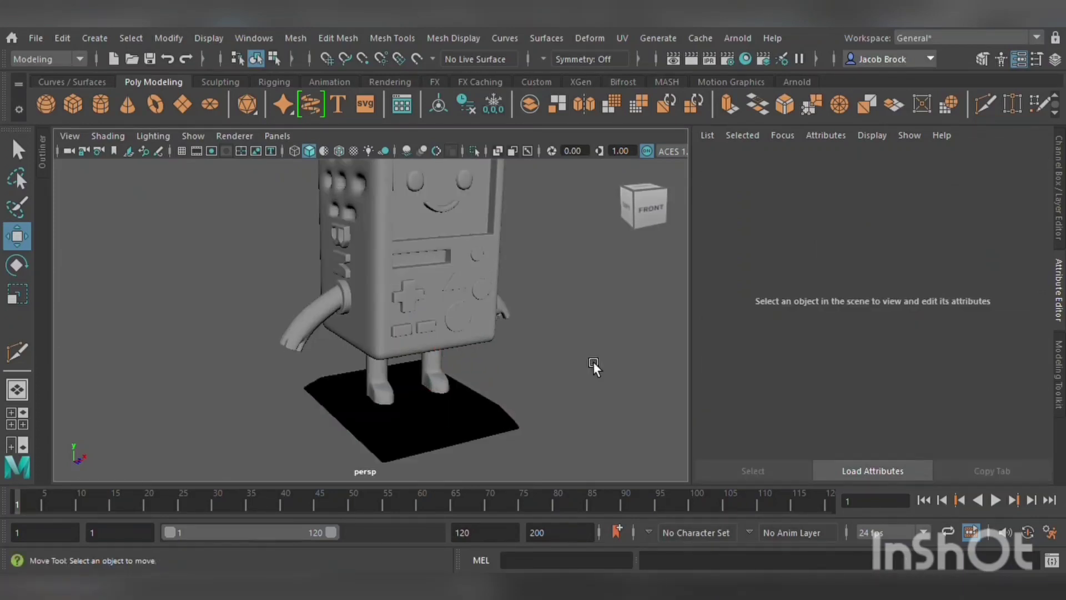
left_click(485, 415)
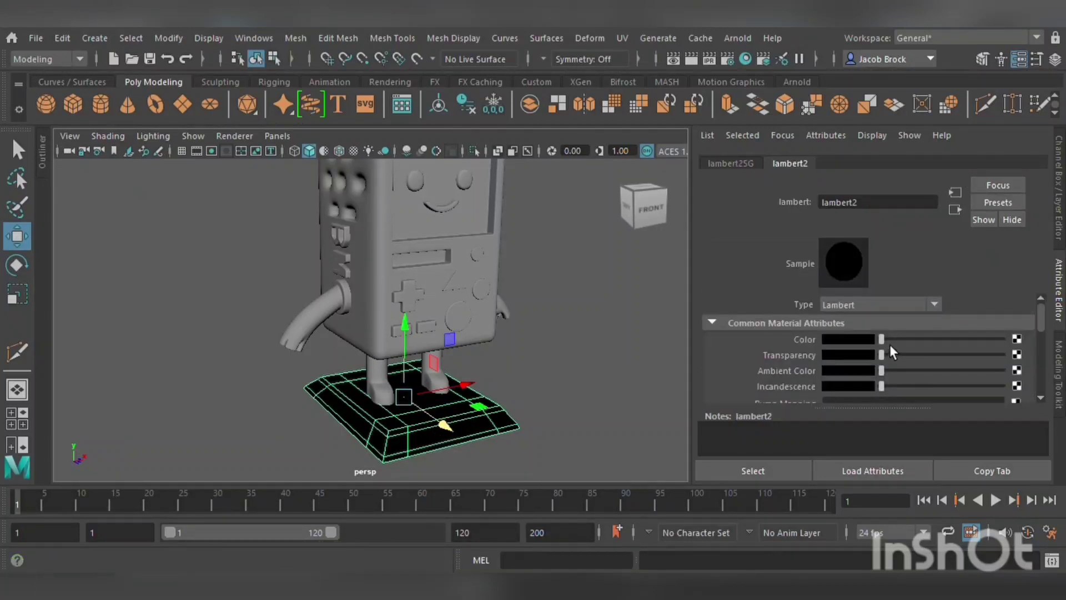
left_click_drag(890, 344, 905, 348)
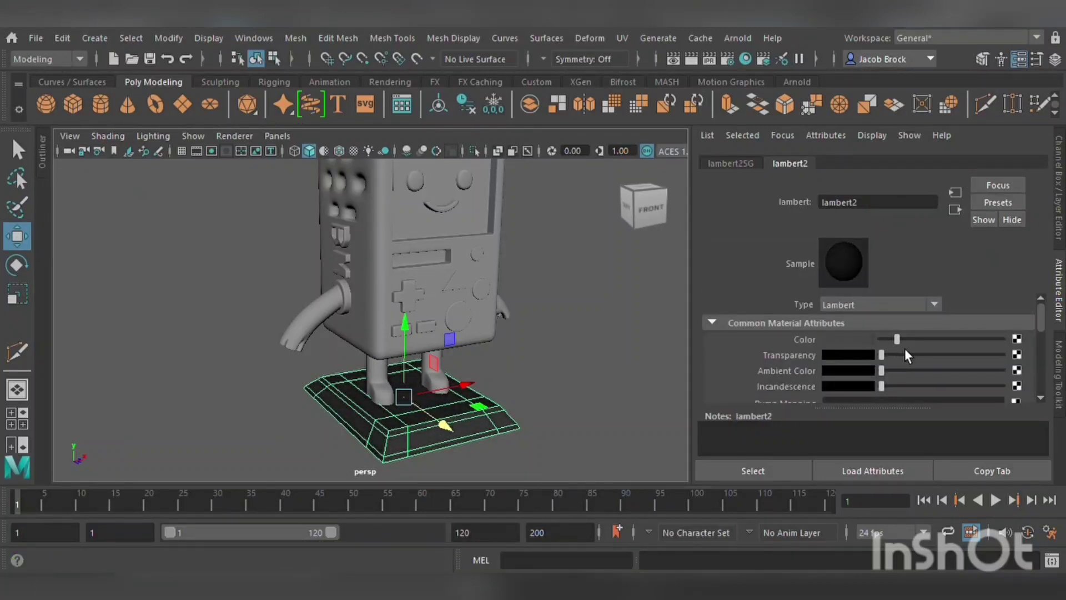
left_click(586, 348)
- Select the arm on the left side of the body and switch it to face selection
mouse_move(593, 342)
left_mouse_down("alt")
mouse_move(550, 340)
mouse_move(590, 347)
left_mouse_up("alt")
left_click_drag(388, 299, 414, 304, "alt")
left_click(418, 301)
scroll(442, 286, "up", 3)
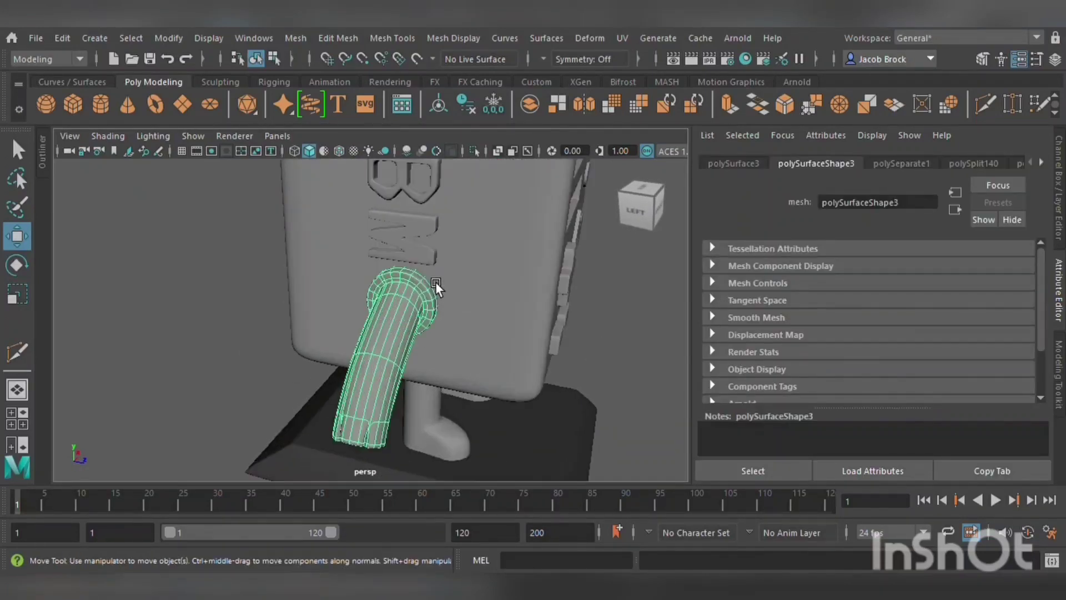
scroll(436, 282, "up", 5)
right_click_drag(540, 186, 543, 218)
middle_click_drag(586, 226, 547, 275, "alt")
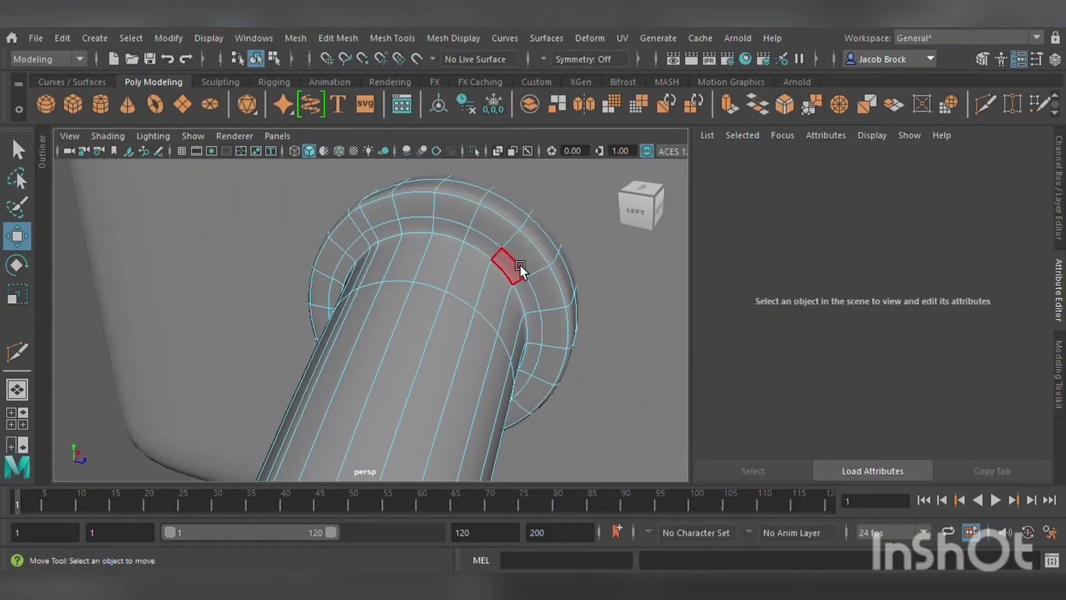
left_click(517, 264)
double_click(465, 236, "shift")
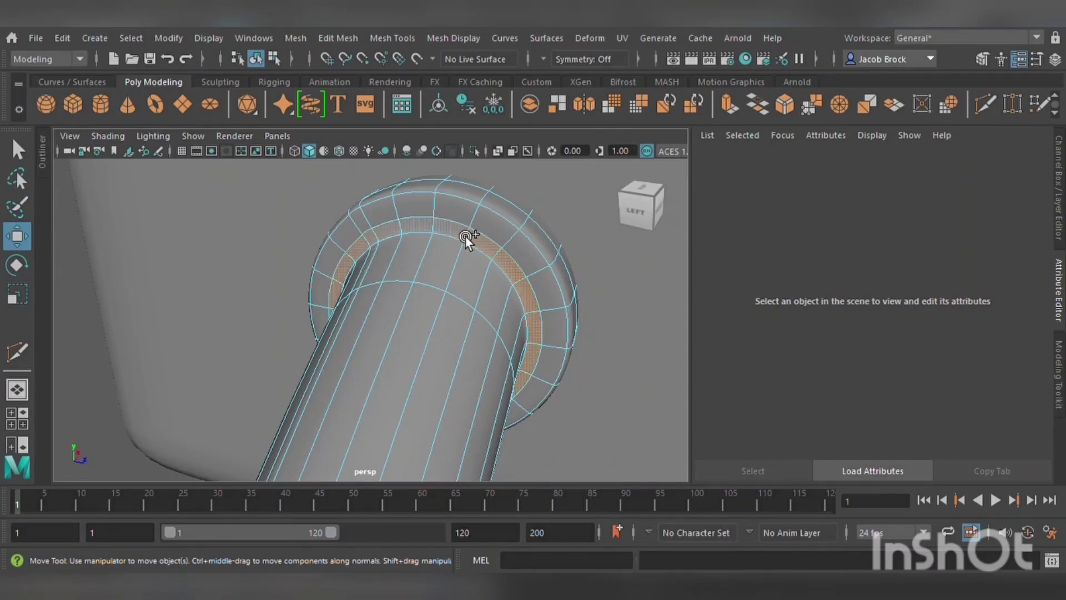
left_click(557, 286, "shift")
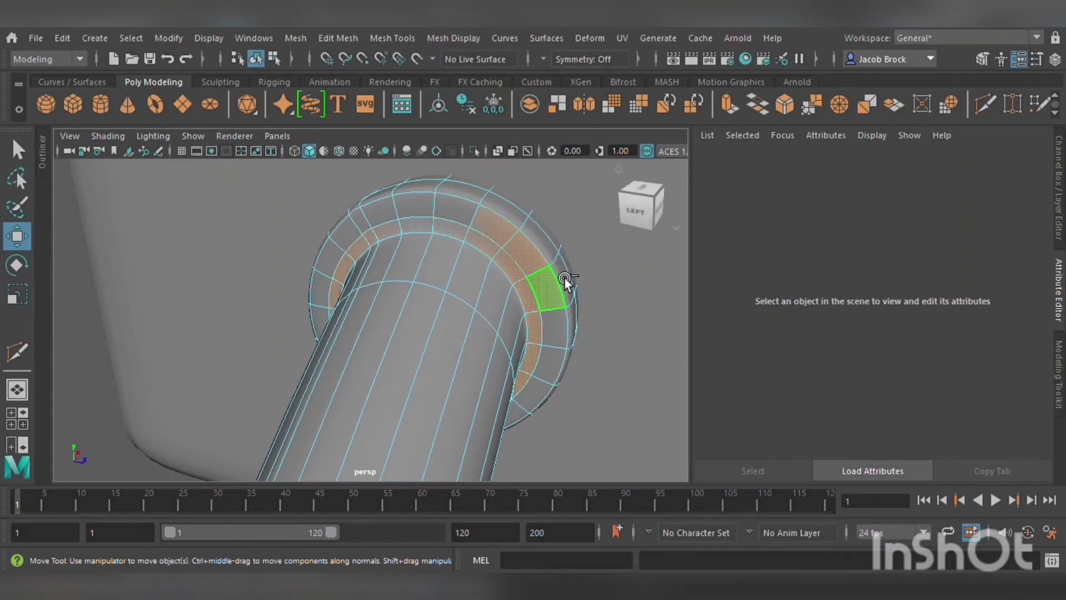
left_click(499, 218, "shift")
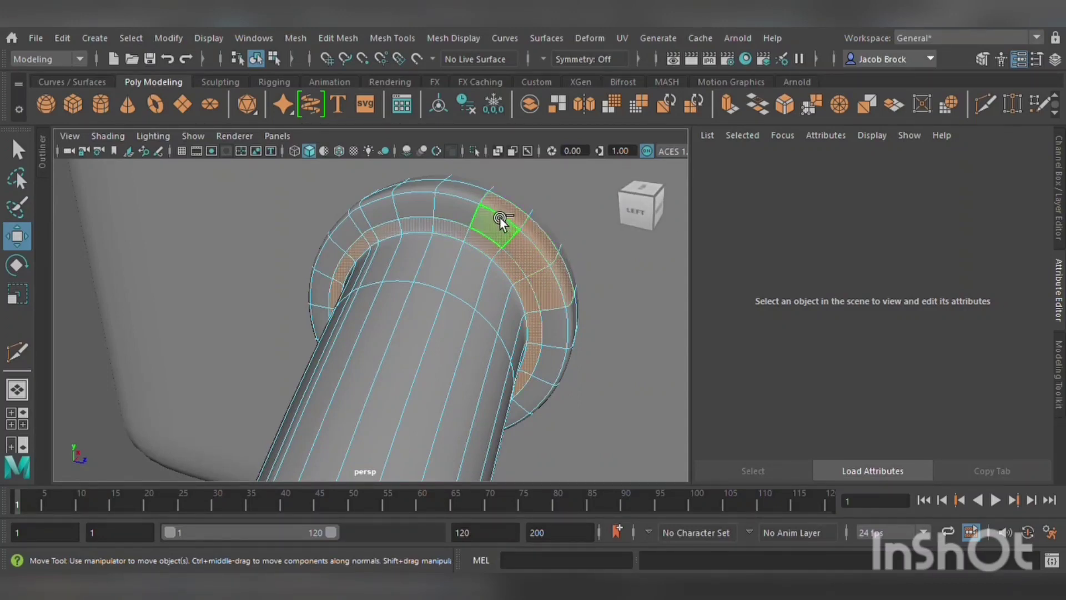
left_click(479, 200, "shift")
left_click(474, 215, "shift")
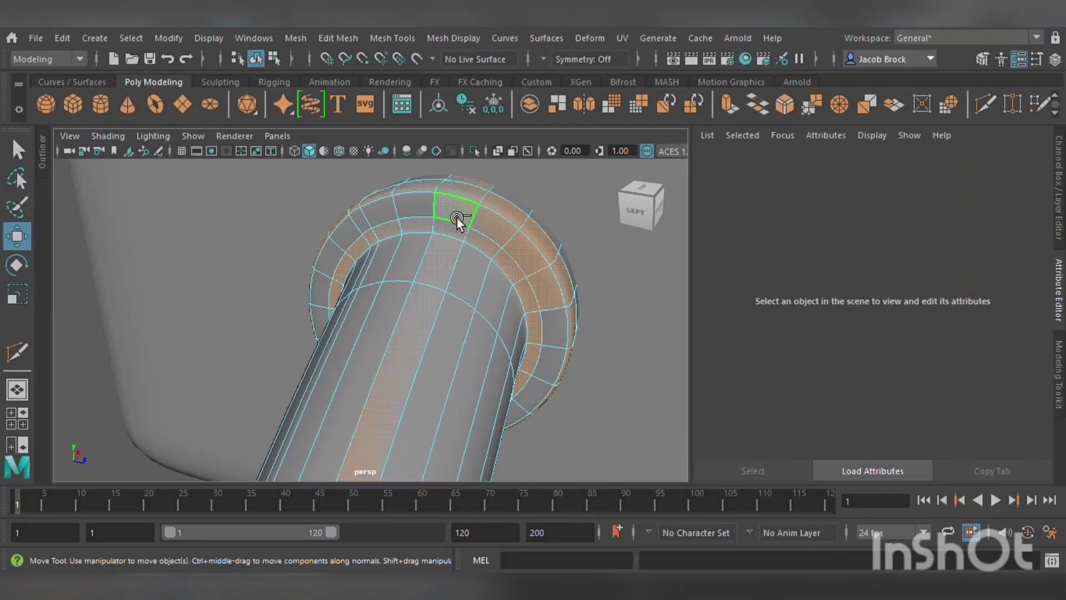
double_click(458, 216, "shift")
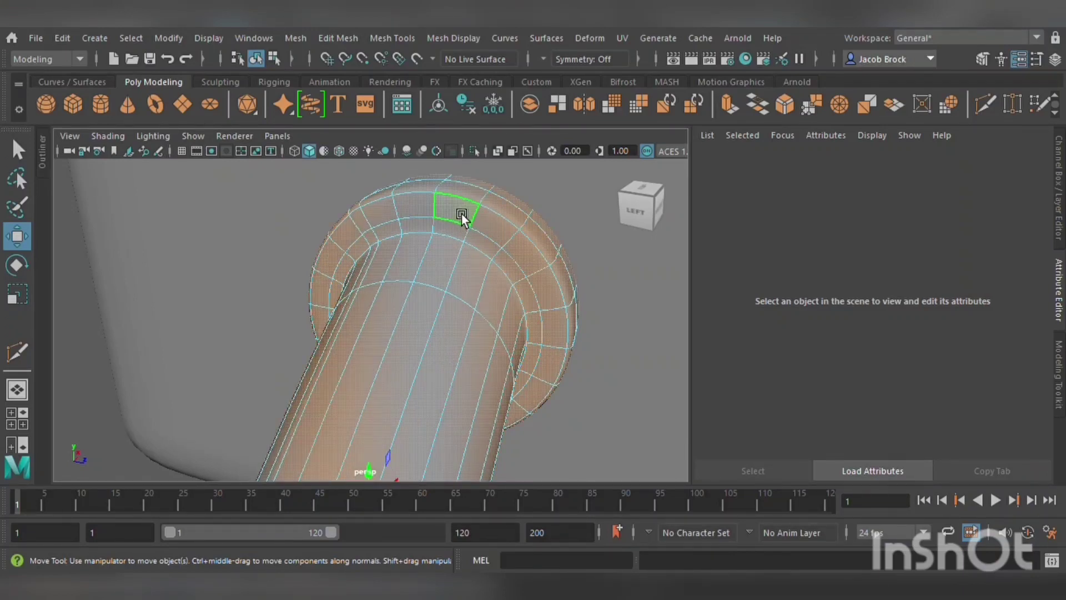
left_click(461, 214)
left_click(498, 228, "shift")
left_click(525, 248, "shift")
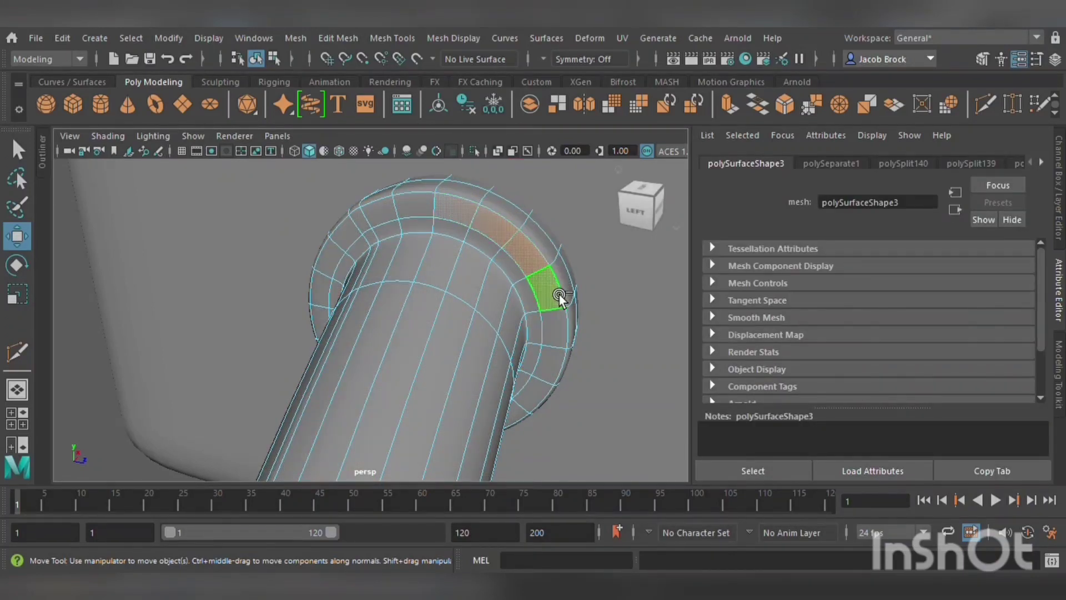
double_click(558, 299, "shift")
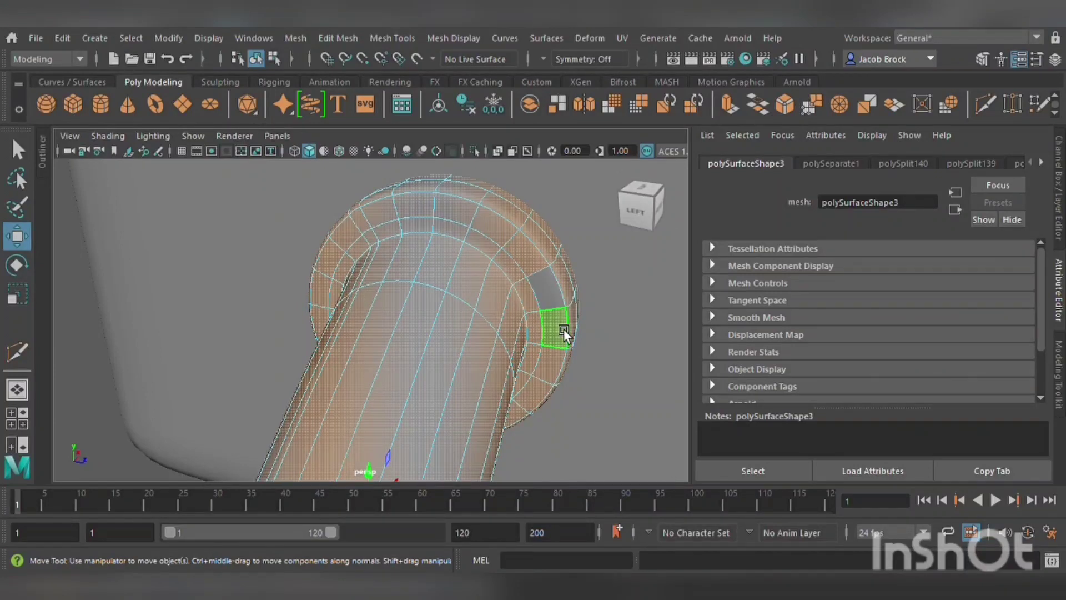
- Select all the face loops of the collar where the left arm meets the body
left_click(564, 329)
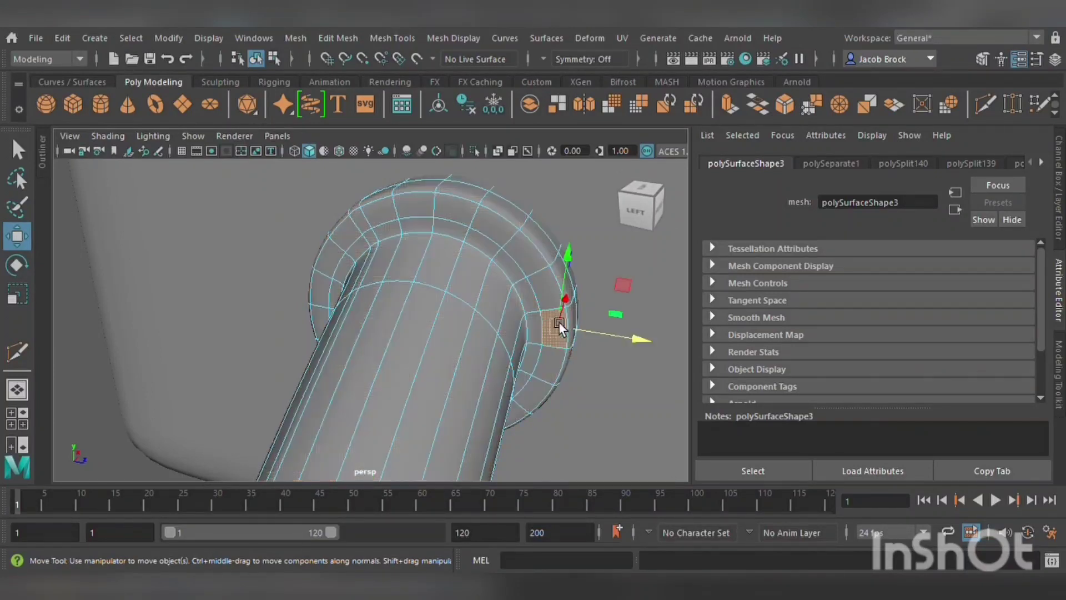
double_click(506, 237, "shift")
double_click(427, 237, "shift")
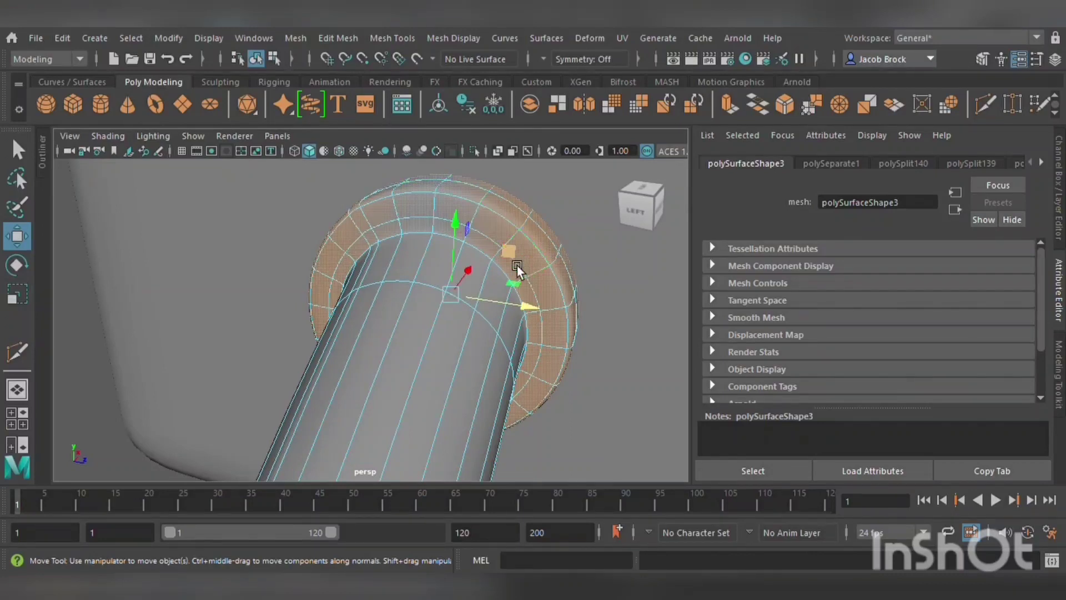
- Assign a new Lambert material to the selected collar faces, set its color to near black and clear the selection
left_click(509, 252)
left_click(485, 329)
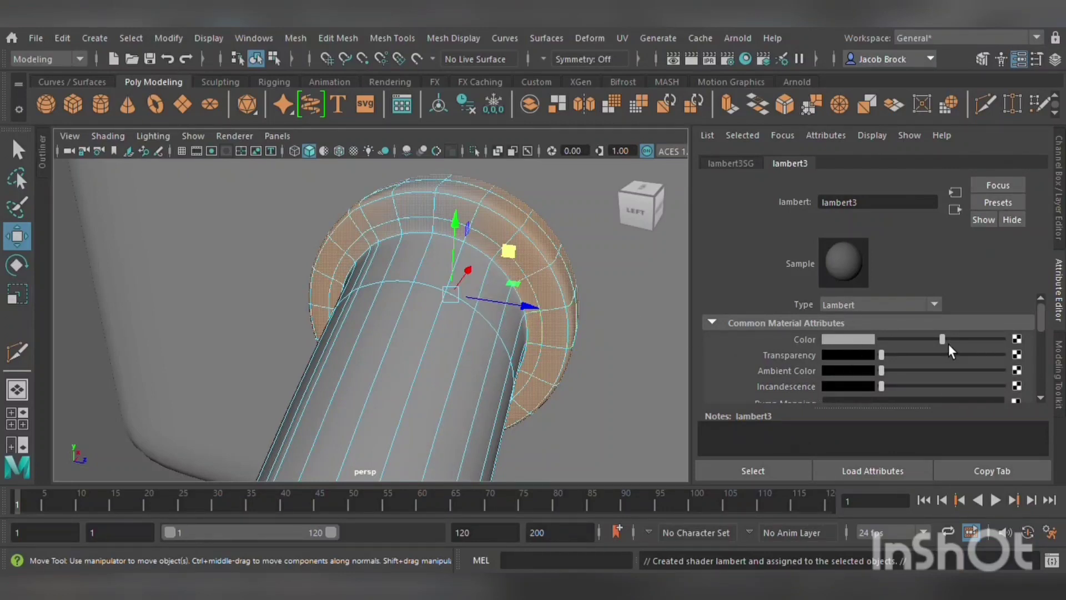
left_click_drag(948, 345, 898, 348)
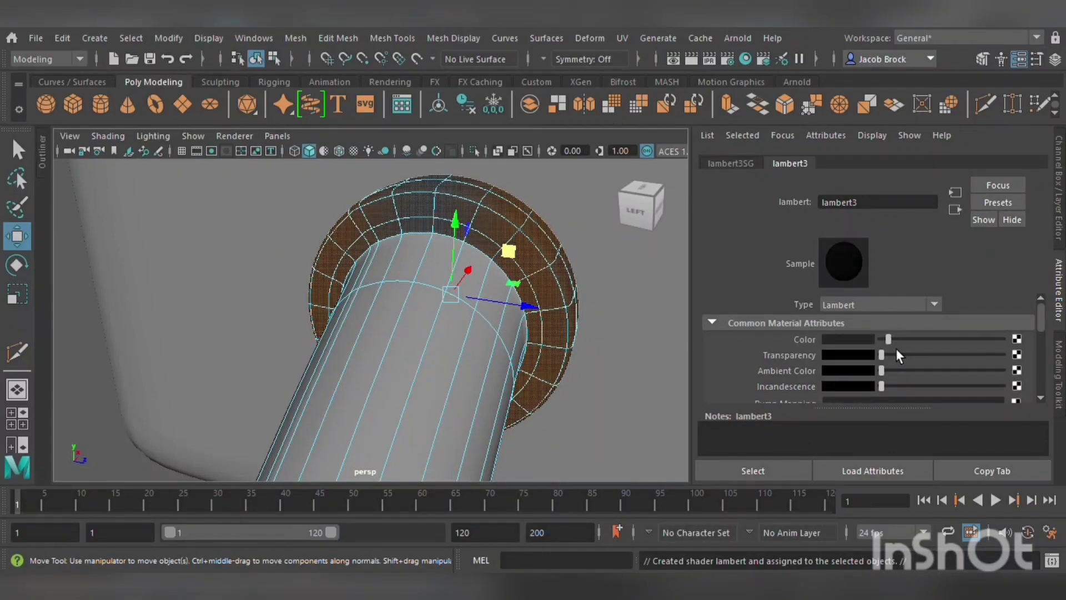
scroll(642, 322, "down", 10)
scroll(683, 331, "up", 4)
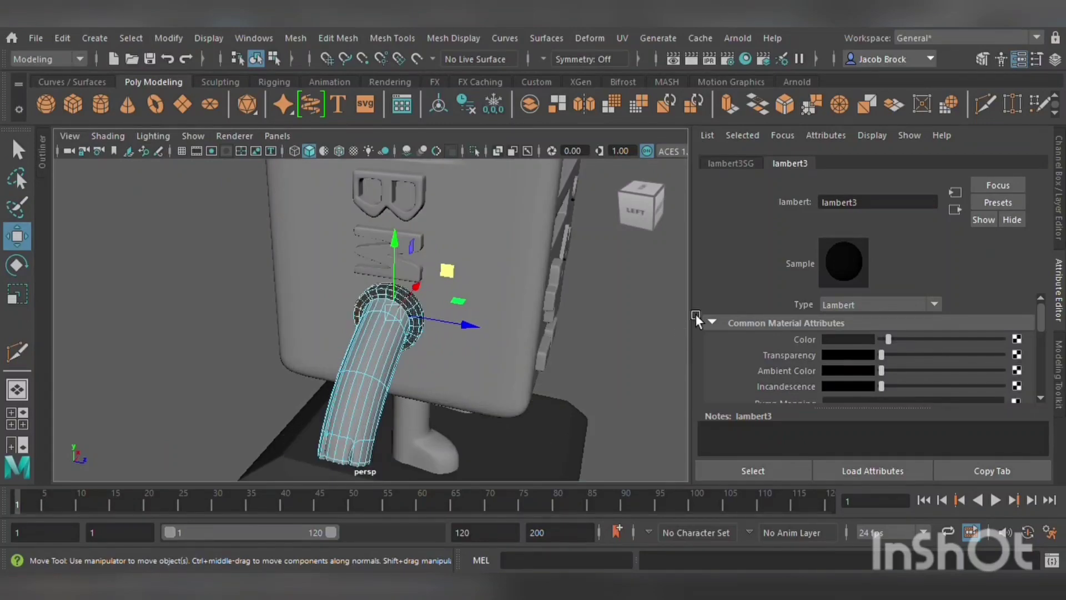
left_click(676, 326)
left_click_drag(677, 325, 460, 320, "alt")
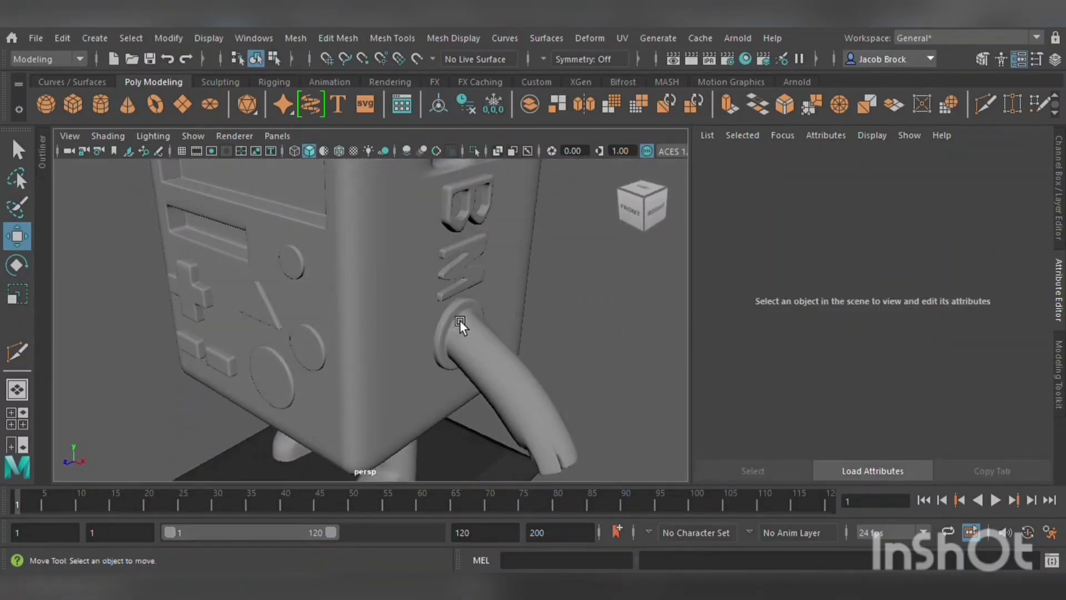
left_click(493, 336)
scroll(493, 338, "up", 8)
middle_click_drag(578, 347, 478, 325, "alt")
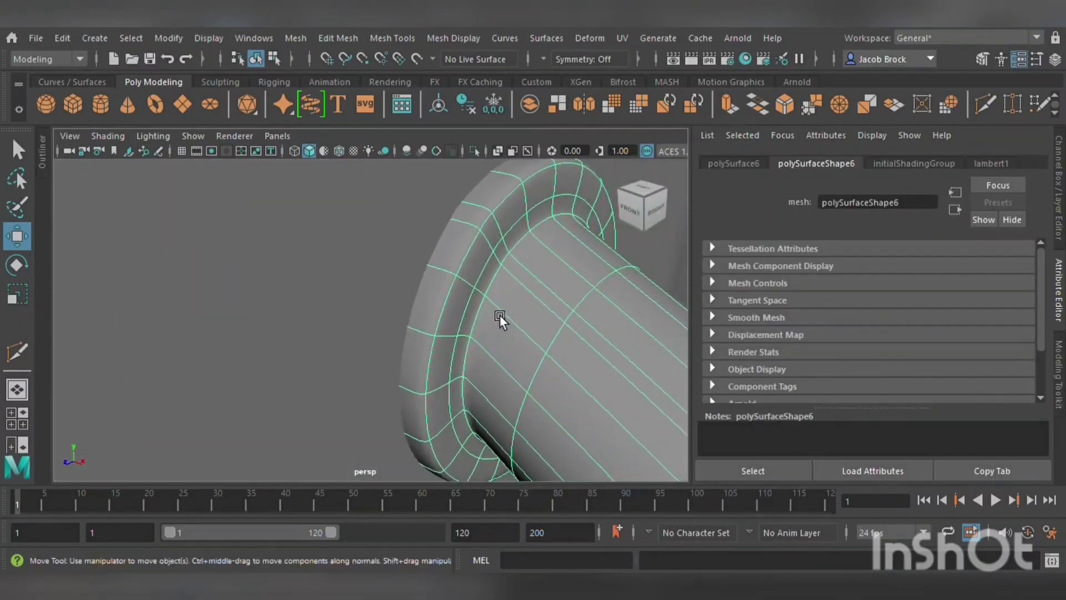
scroll(330, 287, "down", 5)
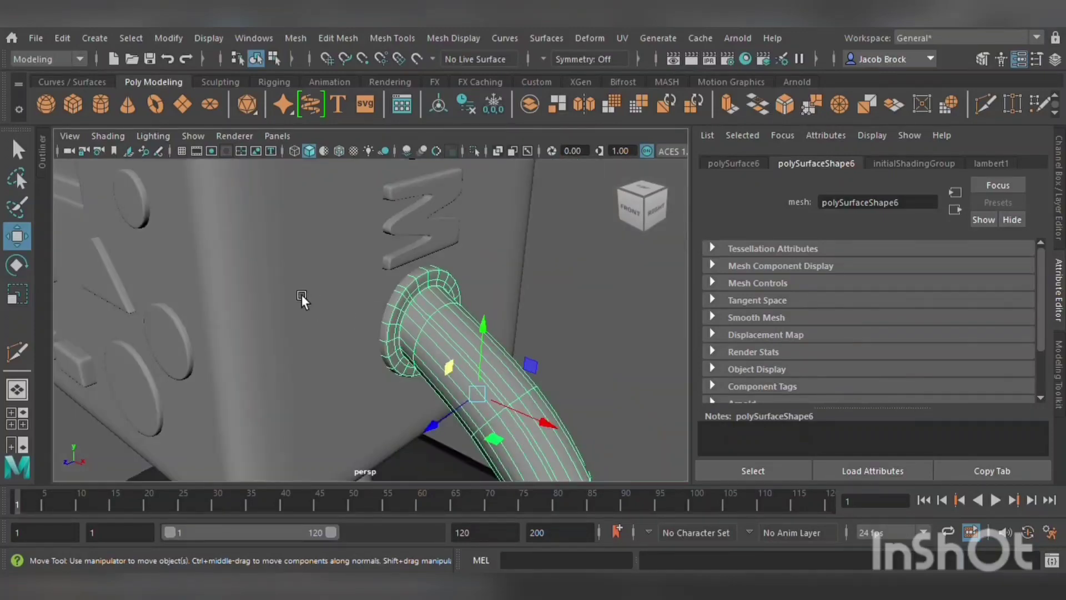
left_click_drag(302, 294, 454, 265, "alt")
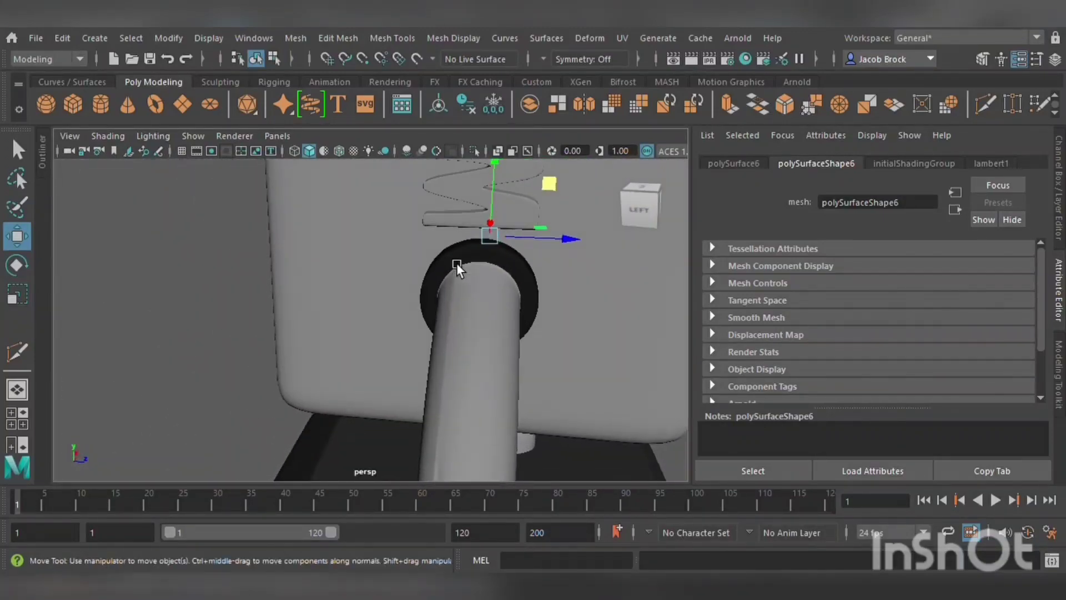
key("F11")
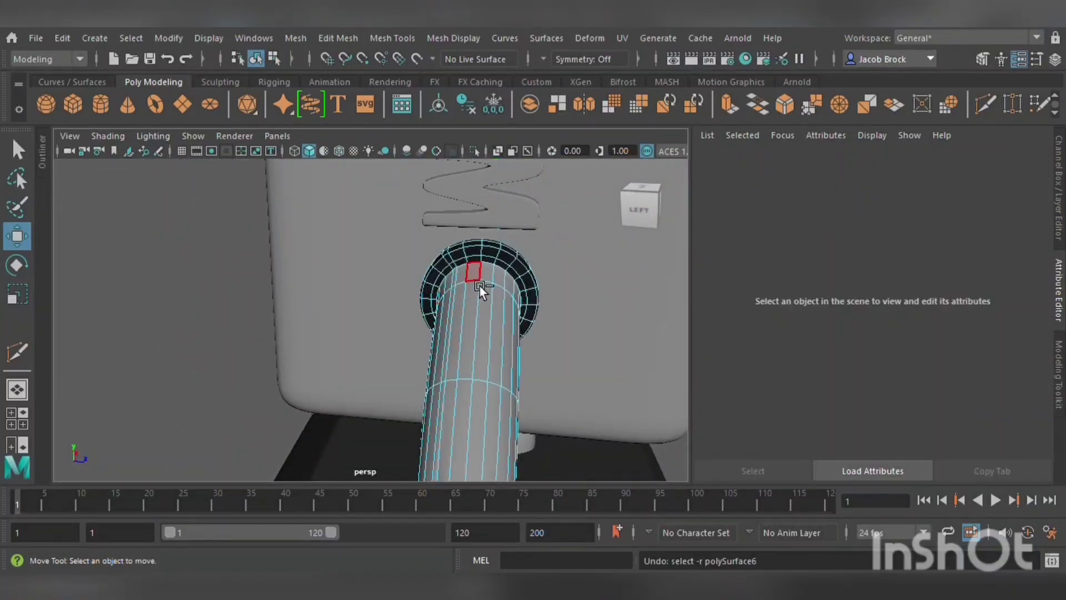
key("ctrl+z")
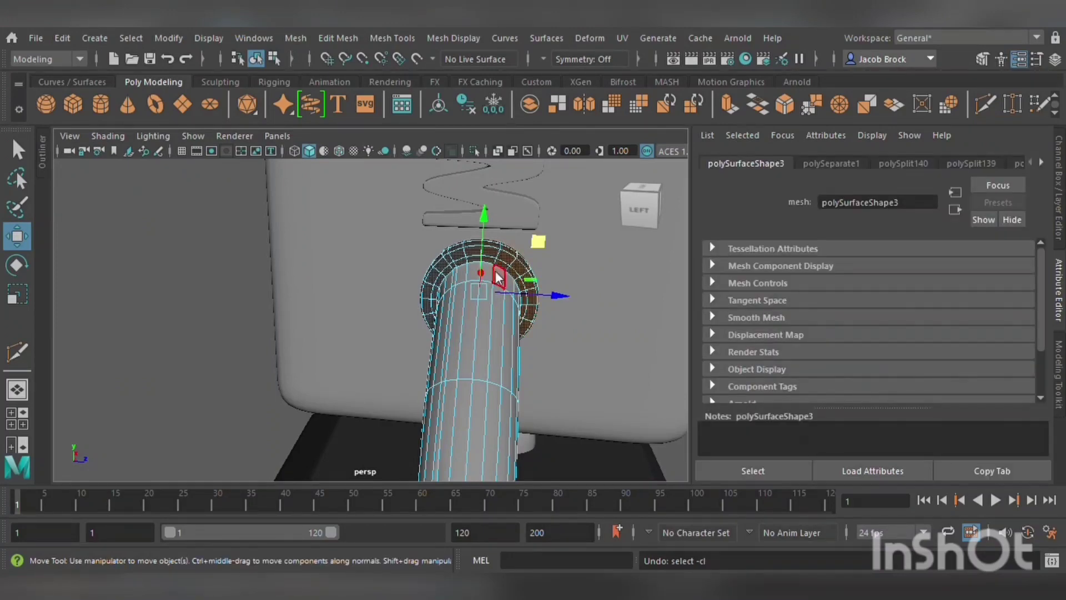
- Assign a new Lambert material in teal green to the left arm's faces outside the collar, then return to object mode and deselect it
double_click(500, 342)
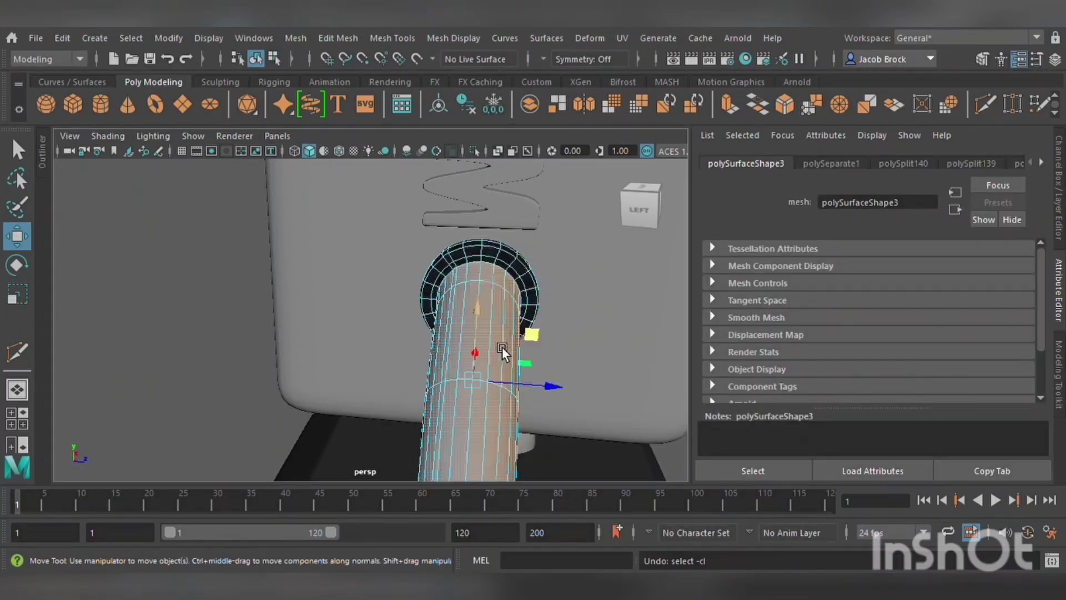
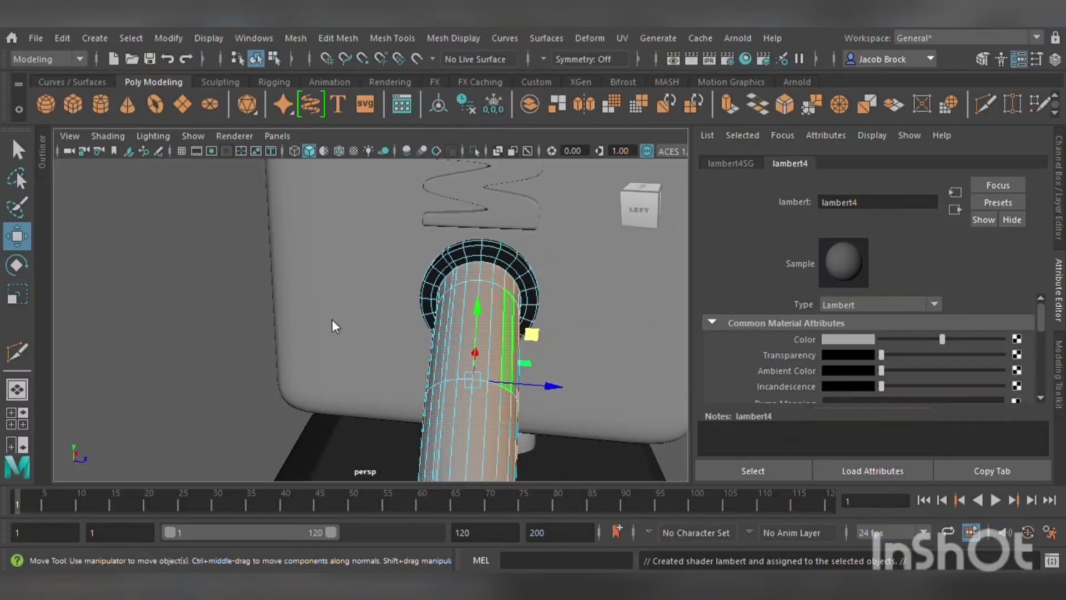
left_click_drag(361, 285, 393, 298)
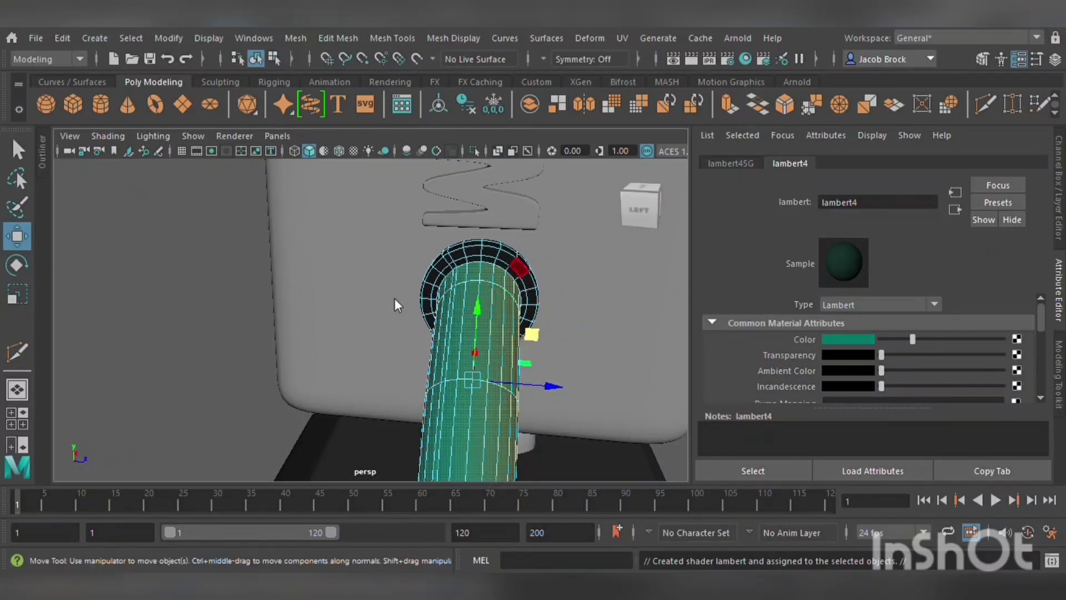
left_click(256, 287)
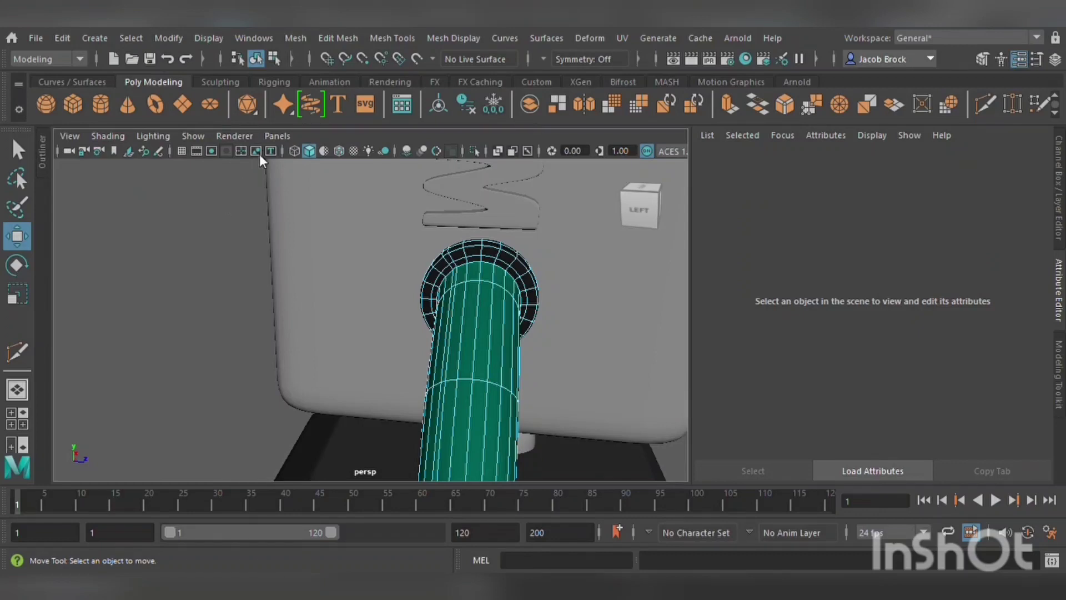
left_click(339, 453)
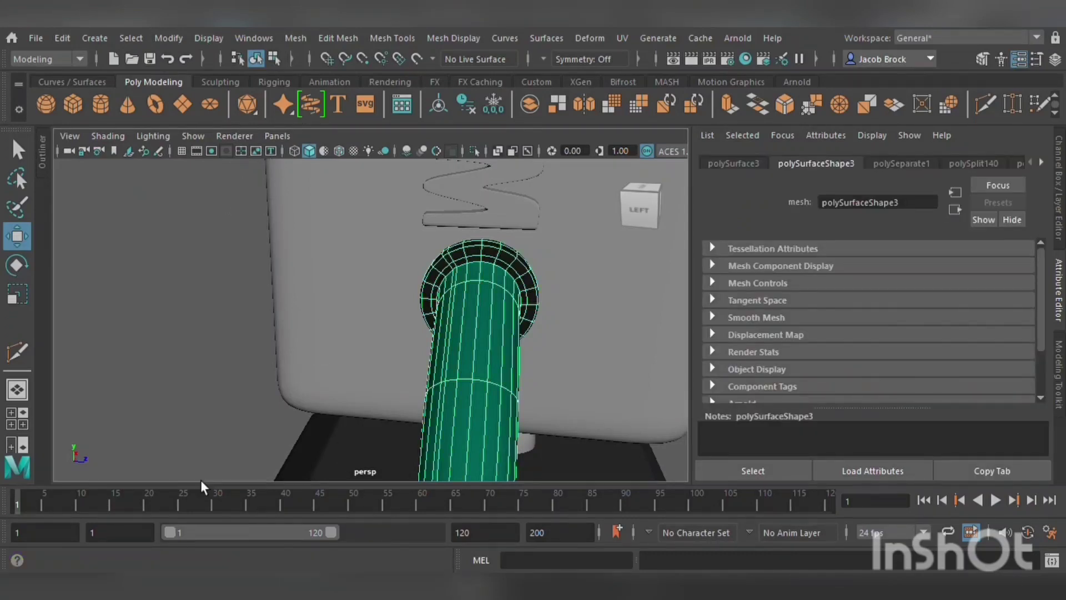
left_click(253, 363)
- Select the arm on the opposite side of the body, frame it and switch it to face selection
left_click_drag(252, 362, 428, 304, "alt")
scroll(427, 304, "down", 5)
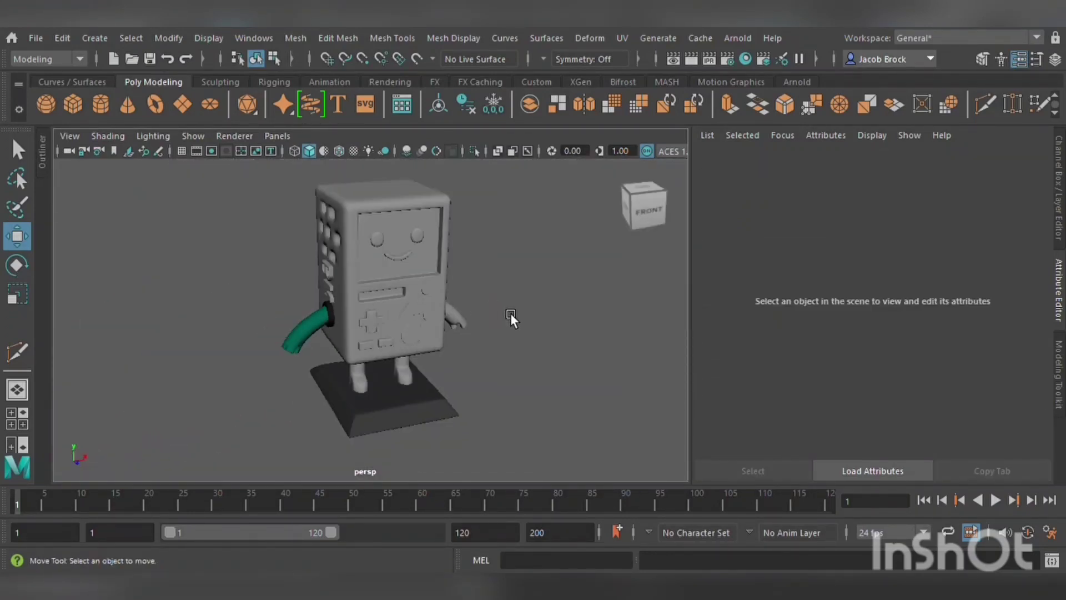
left_click_drag(511, 313, 426, 326, "alt")
scroll(451, 326, "up", 5)
left_click(478, 325)
key("f")
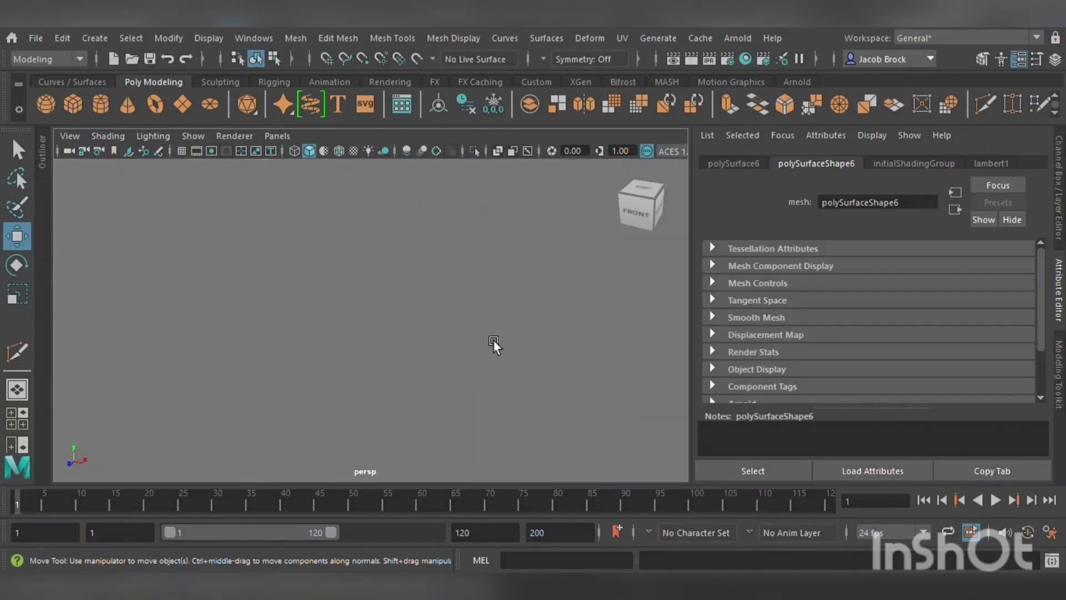
right_click_drag(472, 229, 496, 255)
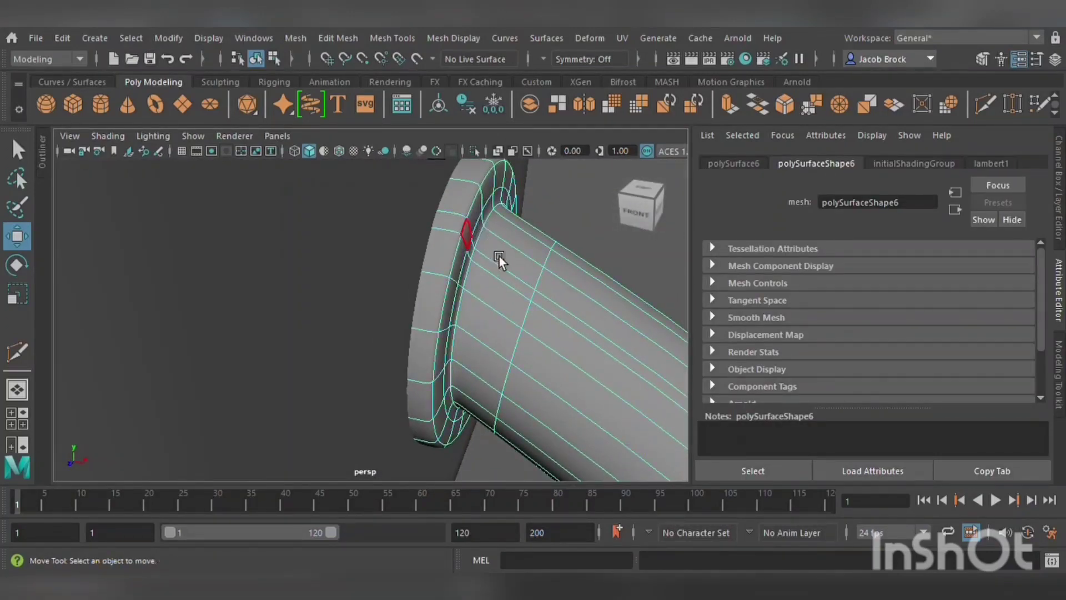
- Apply the existing near-black lambert3 material to the right arm's collar face loops and the teal lambert4 material to its remaining faces
left_click_drag(499, 255, 449, 268, "alt")
left_click(323, 213)
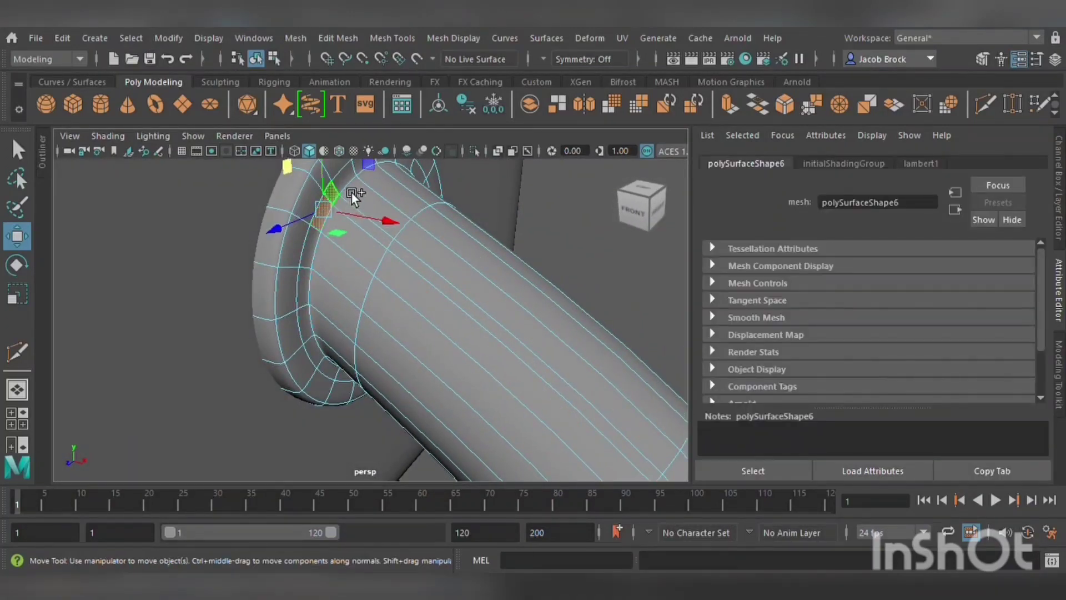
double_click(358, 181)
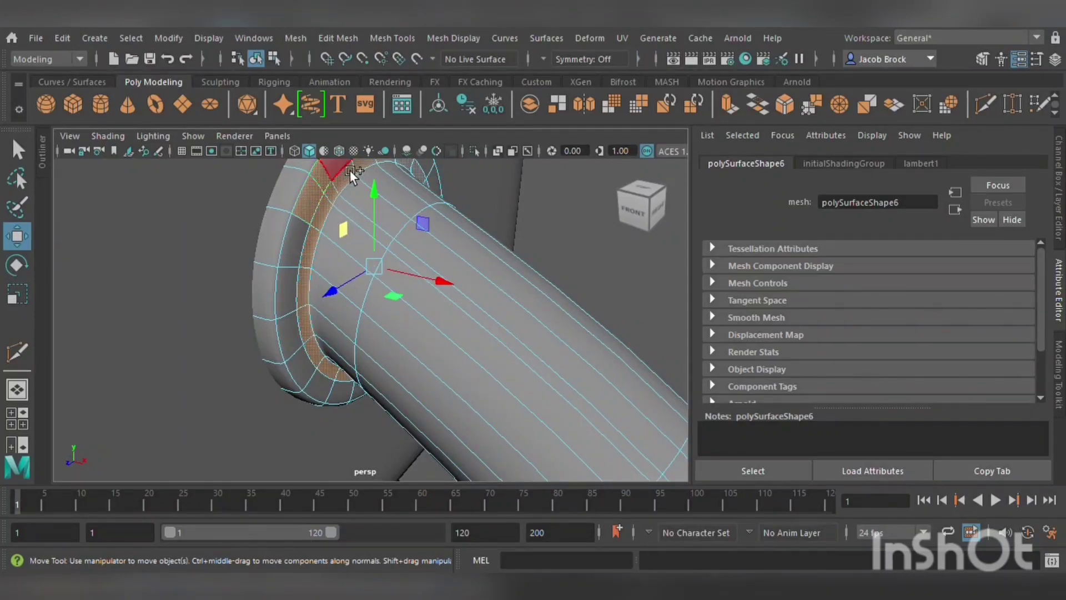
double_click(343, 176, "shift")
double_click(285, 229, "shift")
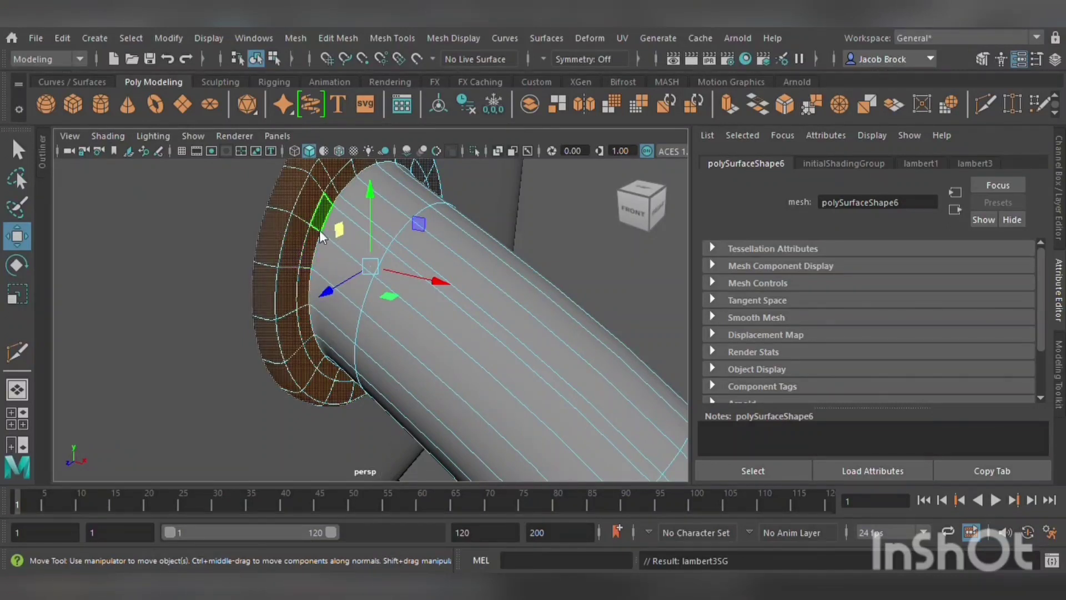
double_click(316, 320)
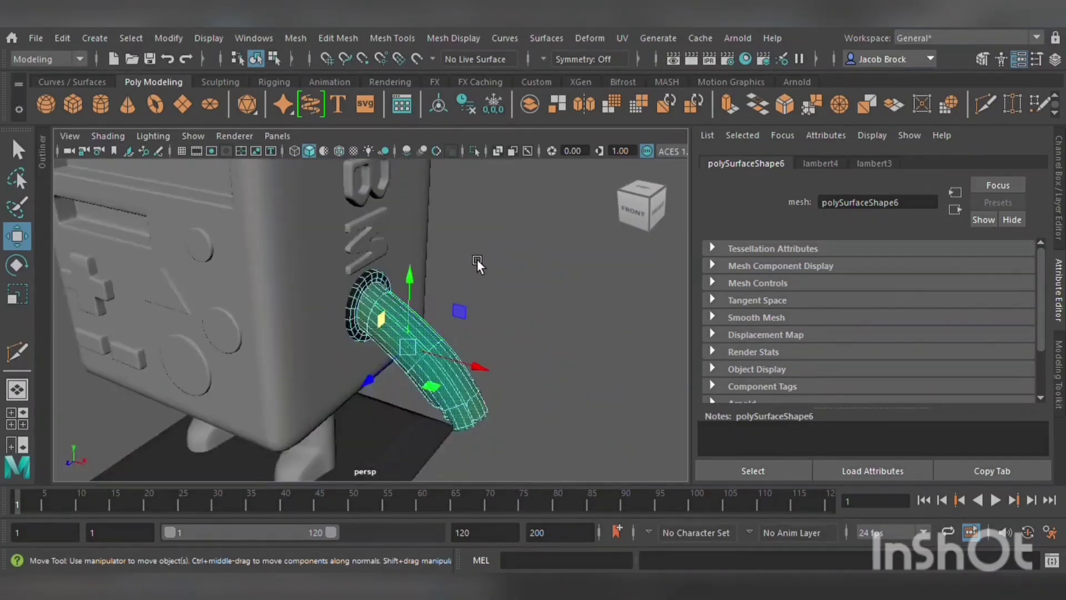
left_click(477, 259)
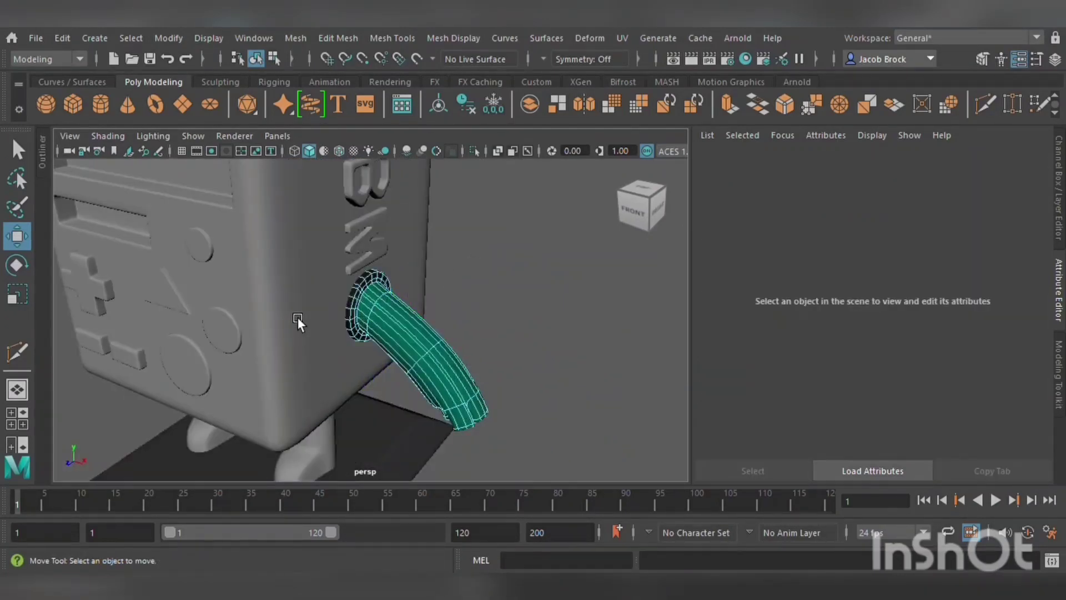
- Apply the existing teal lambert4 material to the whole console body and deselect it
left_click(297, 318)
scroll(303, 308, "down", 3)
middle_click_drag(319, 295, 358, 345, "alt")
mouse_move(357, 345)
left_mouse_down("alt")
mouse_move(317, 331)
mouse_move(367, 319)
mouse_move(351, 337)
left_mouse_up("alt")
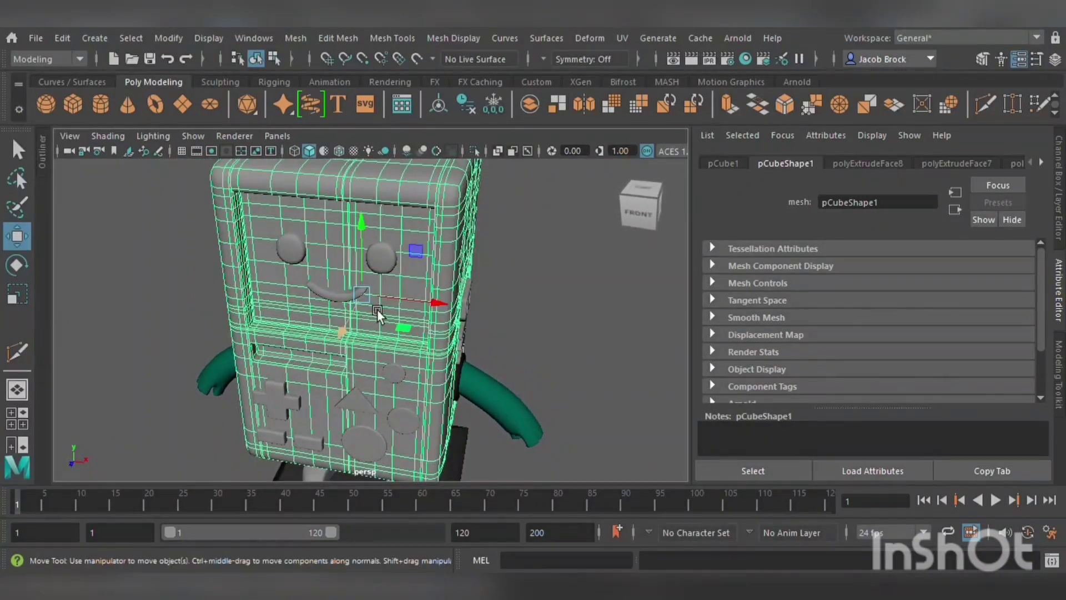
middle_click_drag(382, 301, 362, 331, "alt")
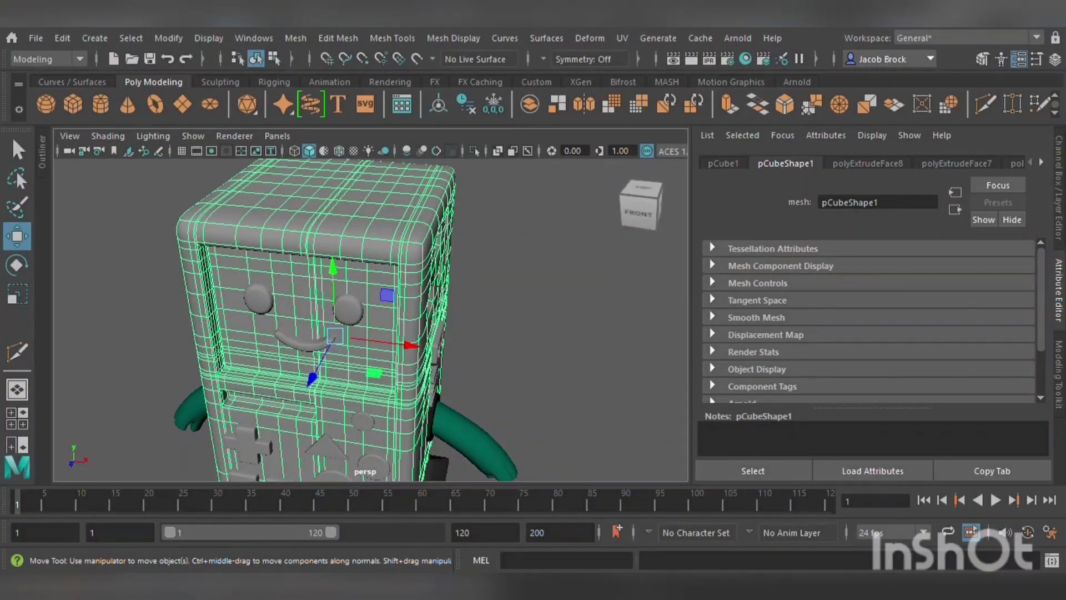
left_click(507, 570)
left_click(575, 322)
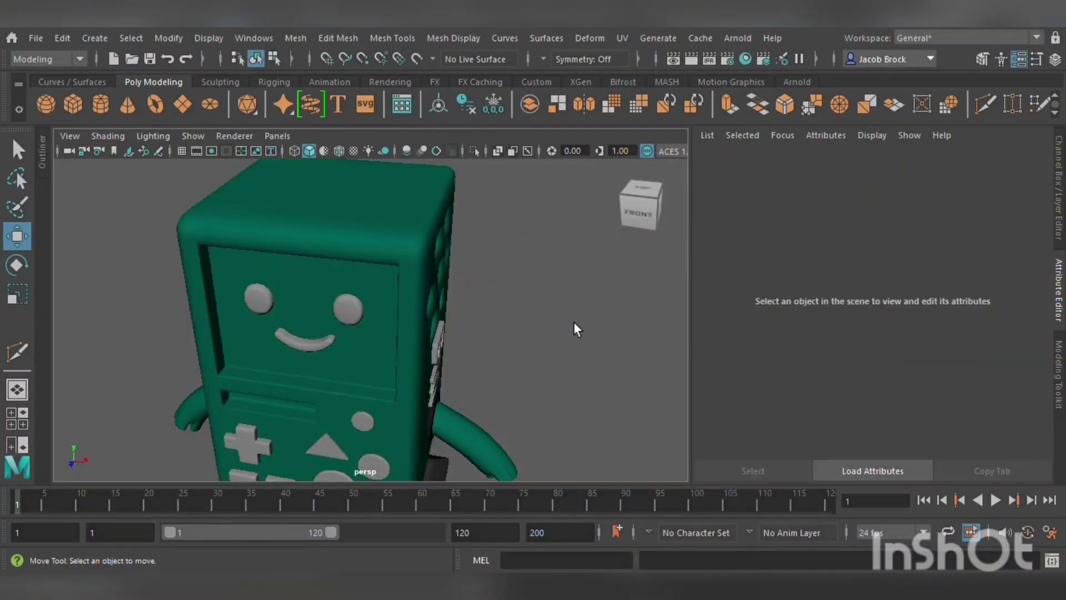
left_click_drag(507, 374, 511, 346, "alt")
scroll(532, 344, "down", 5)
scroll(456, 351, "up", 5)
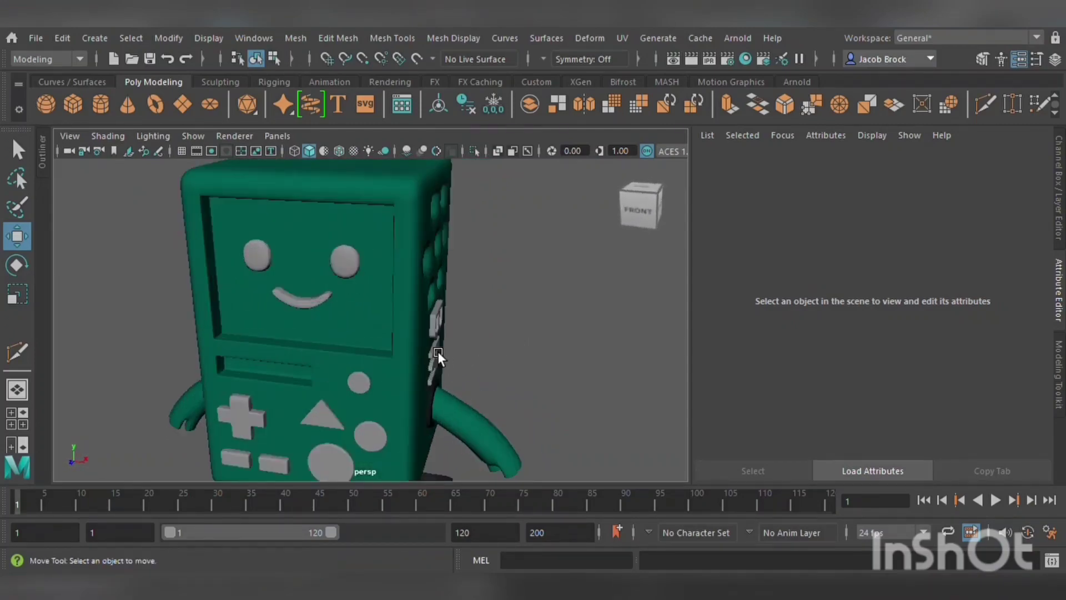
- Select the console body and switch it to face selection around the recessed screen
left_click_drag(359, 357, 391, 350, "alt")
left_click(391, 350)
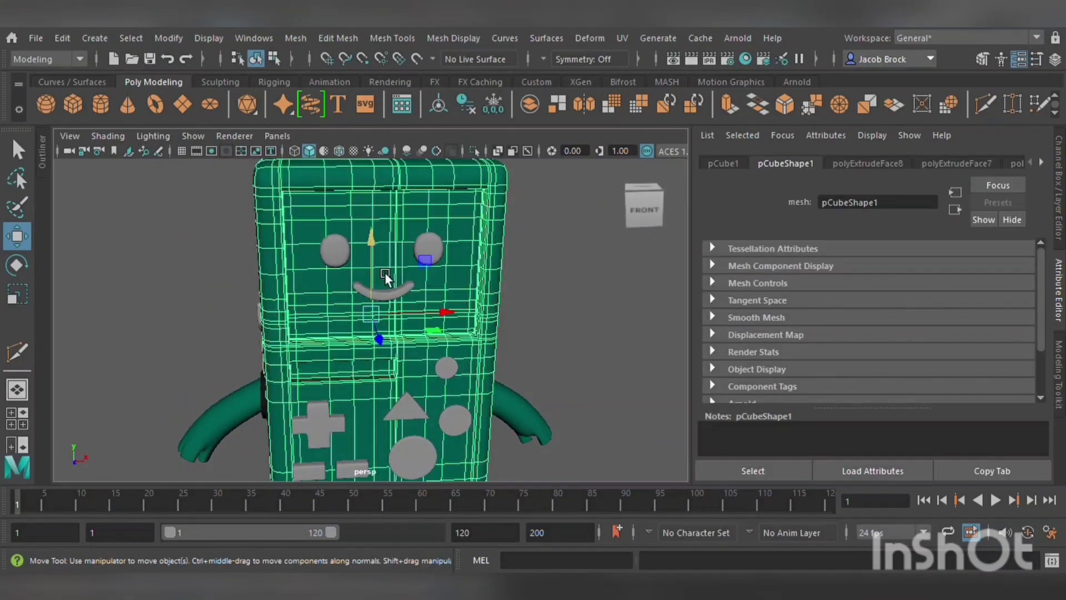
right_click_drag(365, 214, 339, 270)
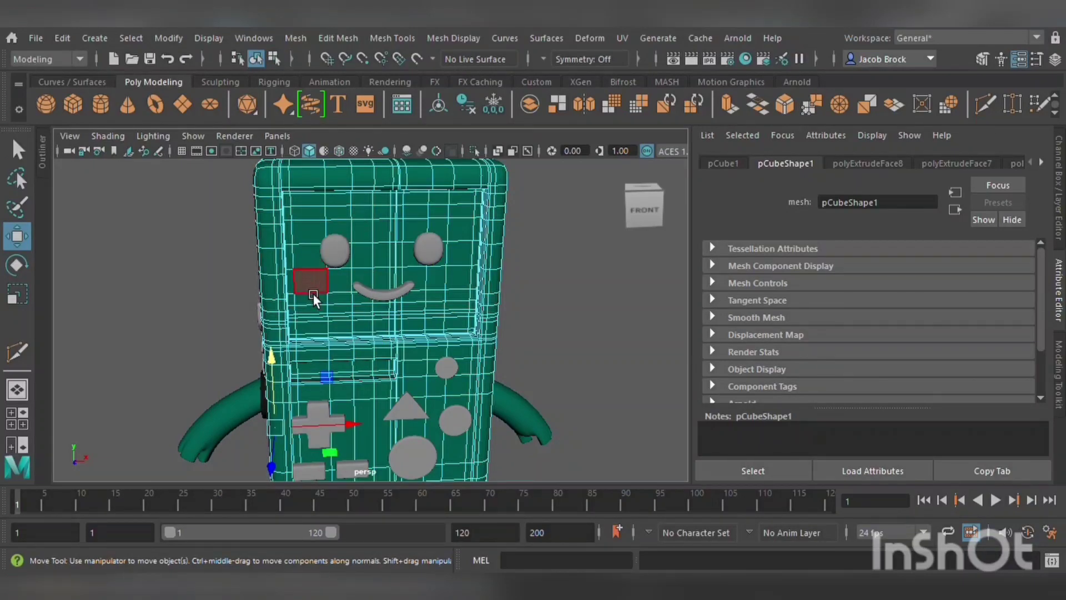
scroll(309, 298, "up", 5)
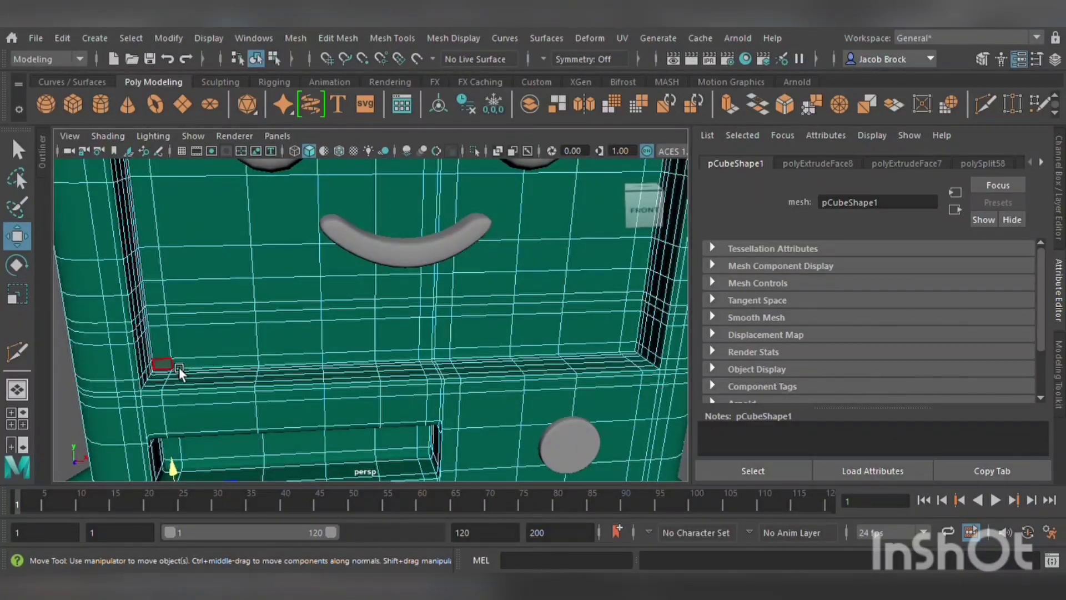
double_click(210, 369)
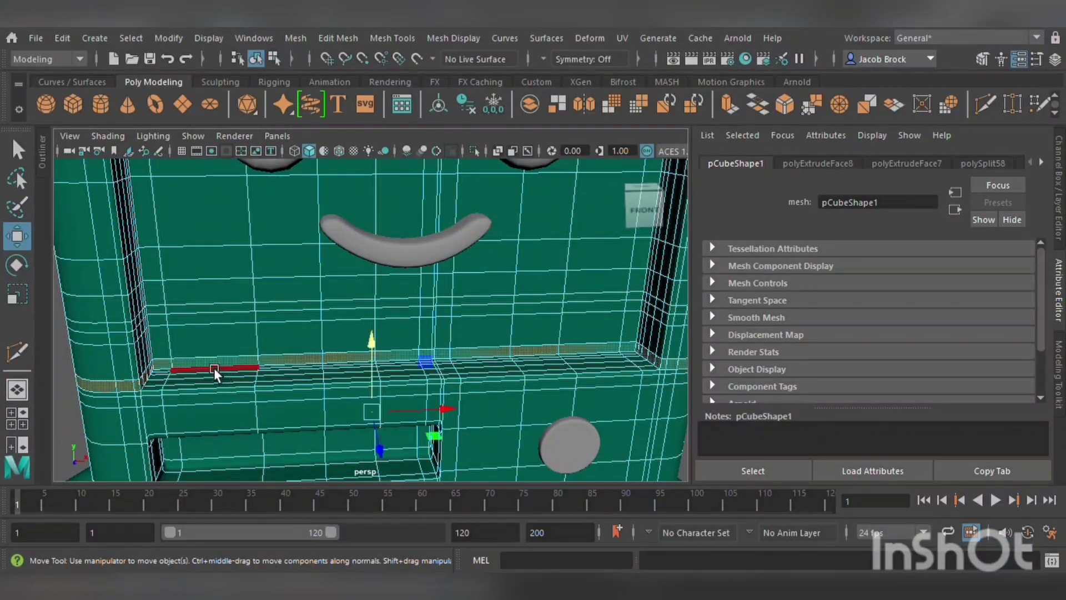
key("ctrl+z")
left_click(257, 365, "shift")
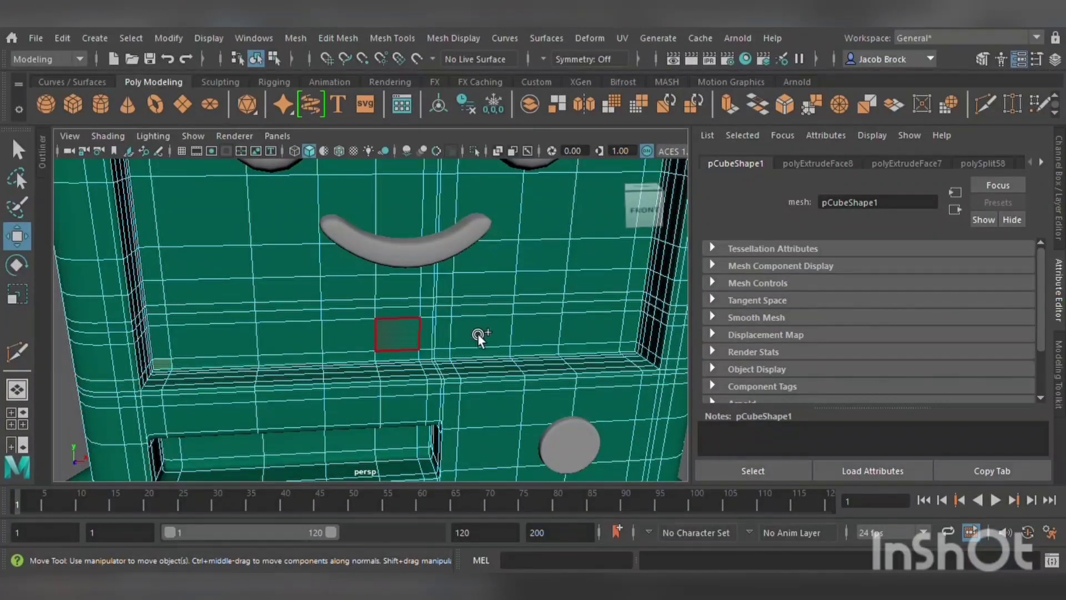
left_click(627, 352, "shift")
left_click(610, 354, "shift")
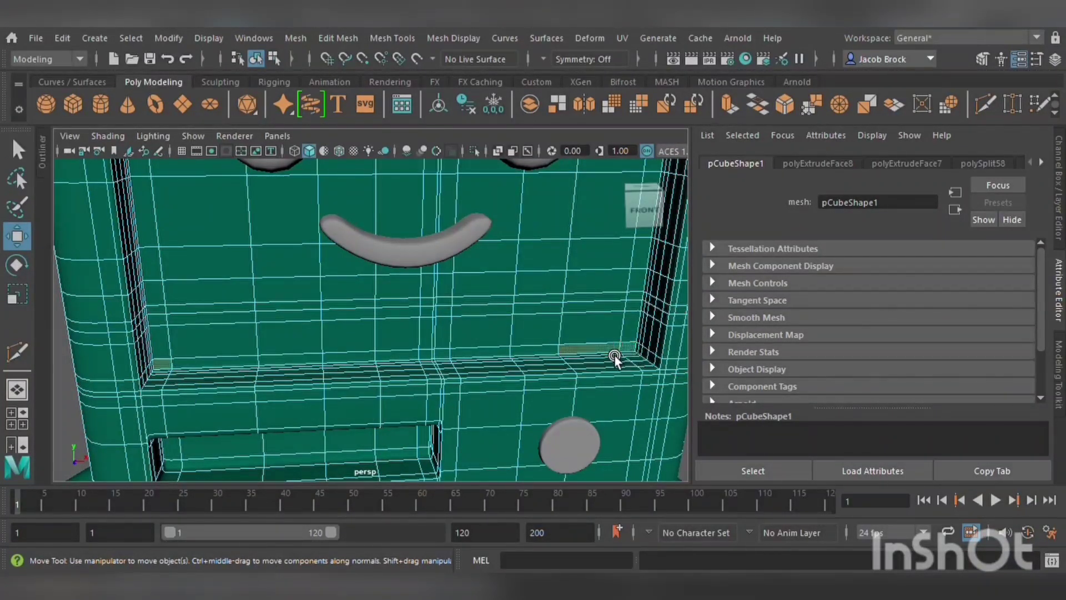
double_click(547, 364, "shift")
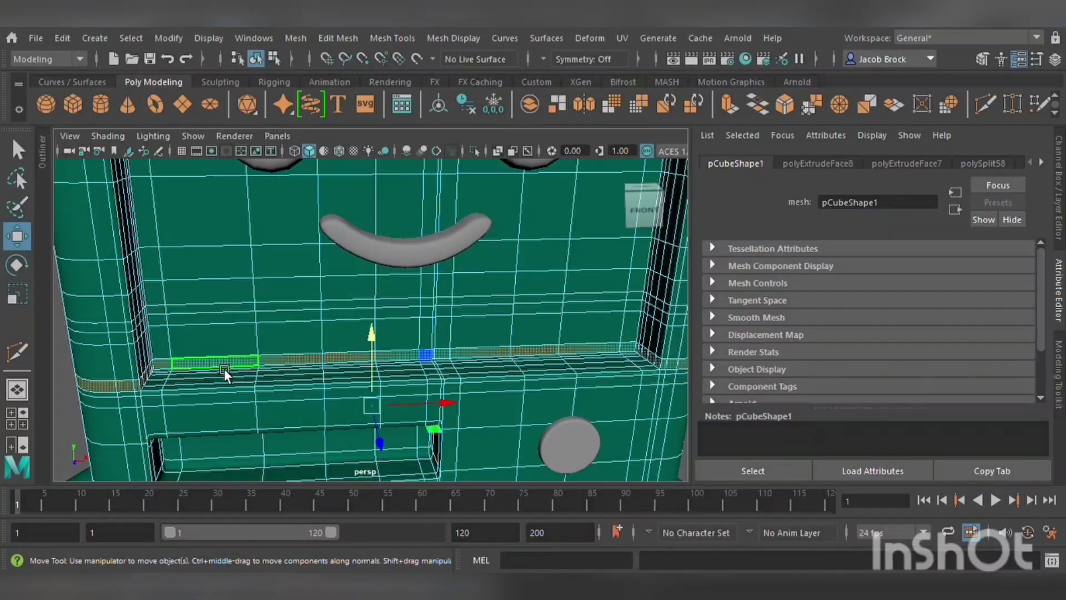
- Select the faces along the inner border of the recessed screen, covering its left column, top row, right columns and bottom row
left_click(224, 370)
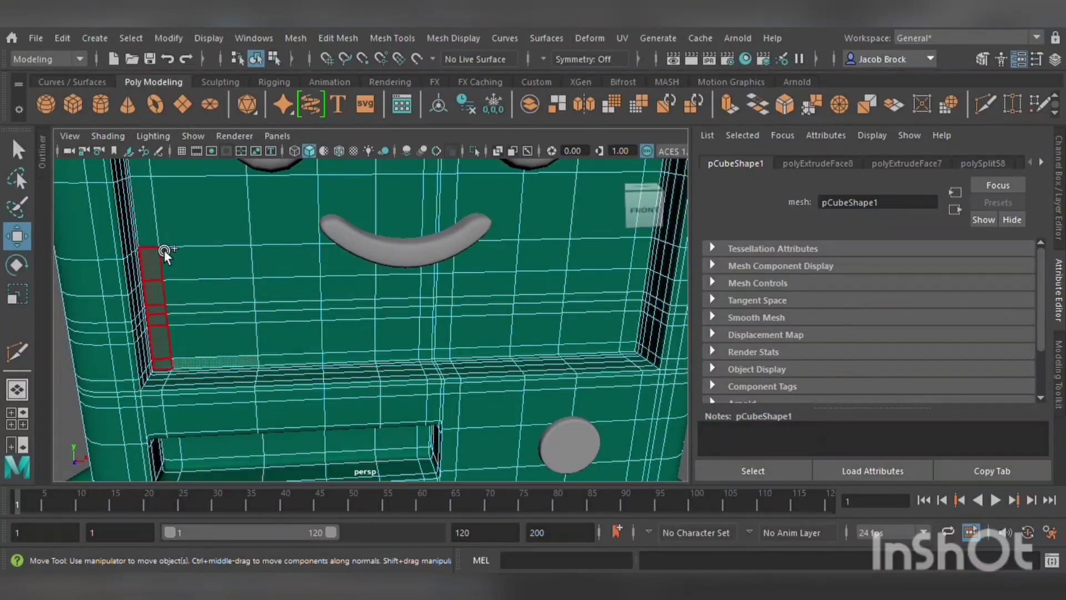
left_click(189, 207)
middle_click_drag(188, 206, 290, 330, "alt")
scroll(289, 330, "down", 4)
left_click_drag(303, 330, 294, 317, "alt")
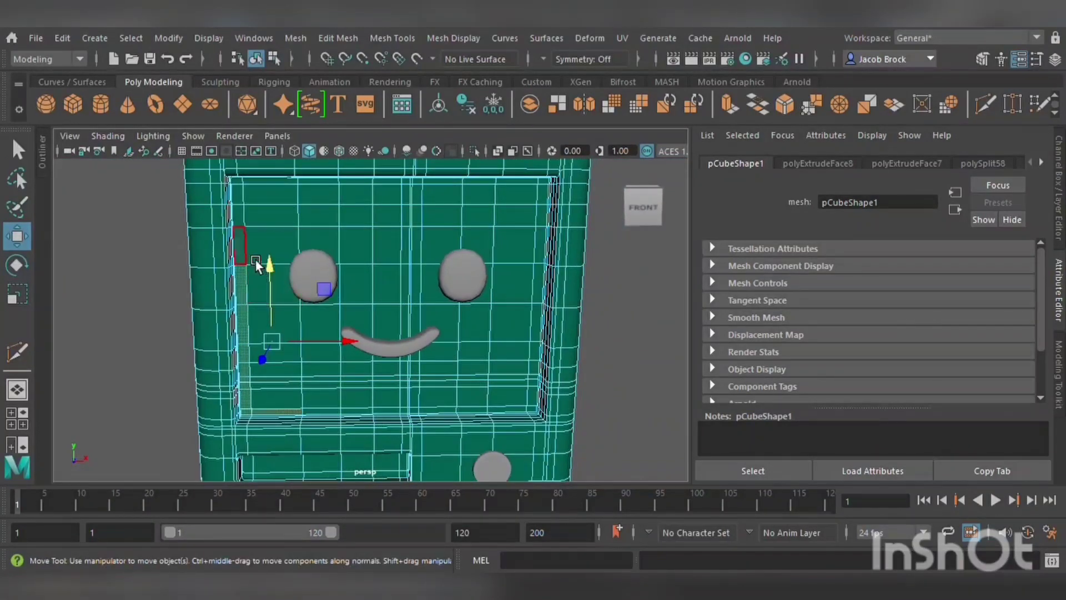
mouse_move(255, 259)
left_mouse_down("shift")
mouse_move(255, 191)
mouse_move(283, 191)
left_mouse_up("shift")
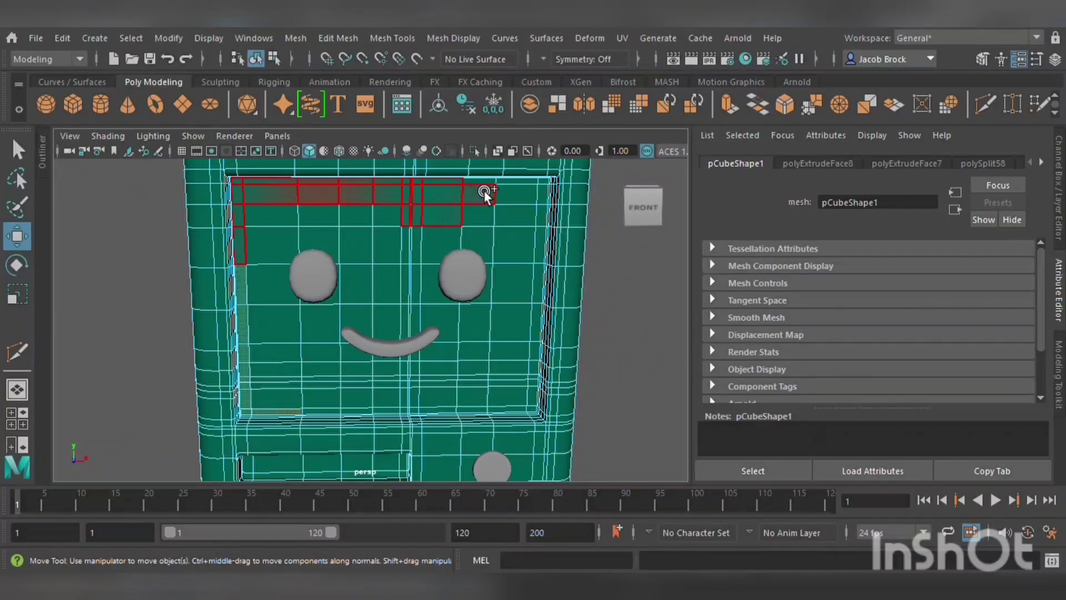
left_click_drag(484, 190, 488, 188, "shift")
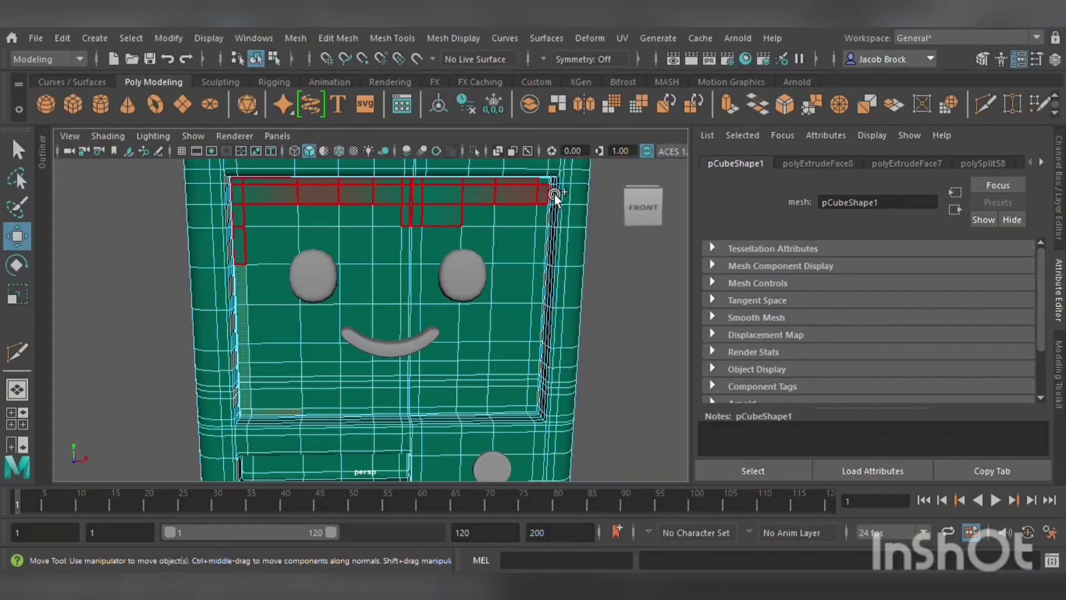
mouse_move(555, 193)
left_mouse_down("shift")
mouse_move(539, 277)
mouse_move(541, 361)
left_mouse_up("shift")
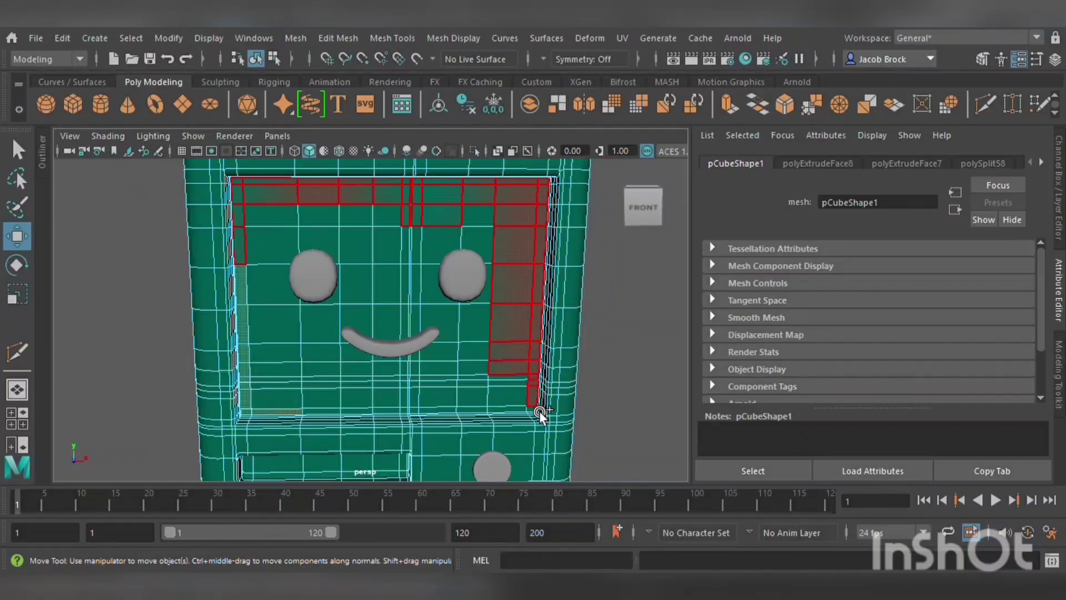
mouse_move(539, 410)
left_mouse_down("shift")
mouse_move(396, 417)
mouse_move(291, 405)
left_mouse_up("shift")
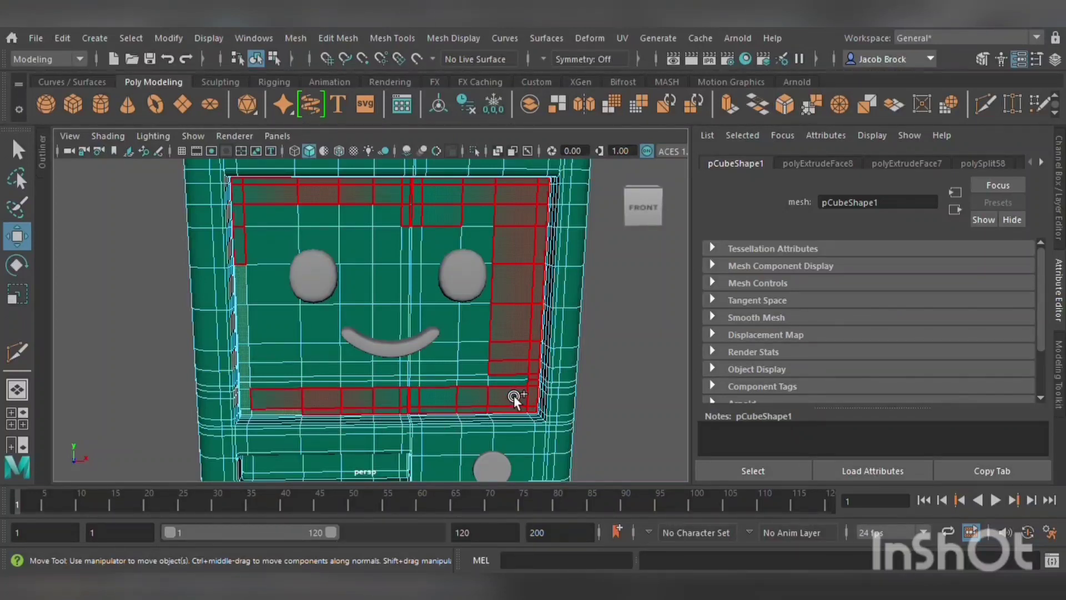
- Add the remaining interior screen faces around and behind the eyes and mouth to the selection
left_click_drag(421, 381, 438, 395, "shift")
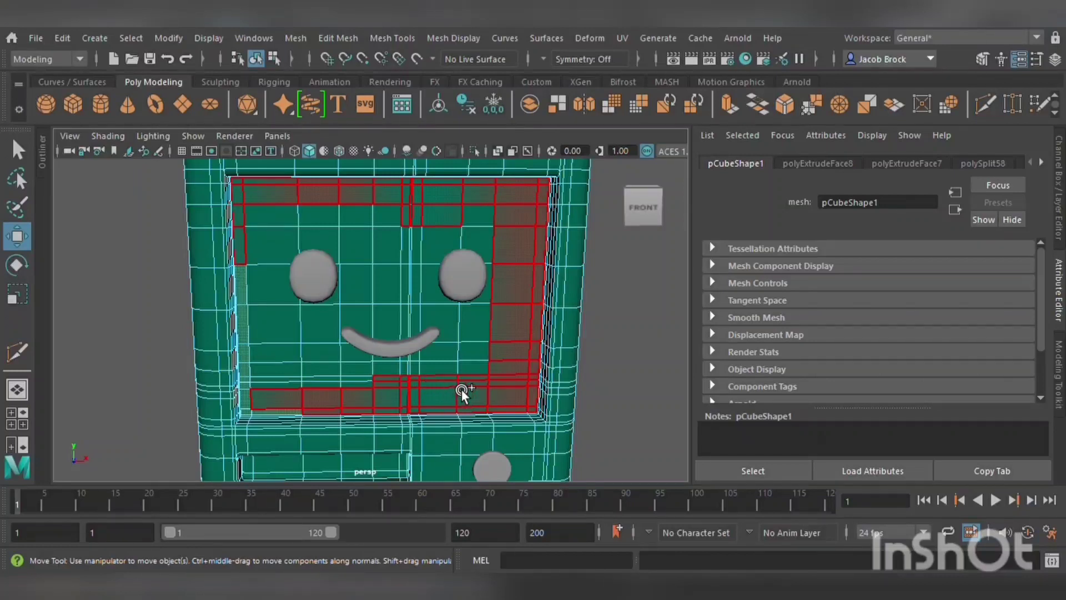
mouse_move(486, 228)
left_mouse_down("shift")
mouse_move(464, 269)
mouse_move(443, 368)
mouse_move(410, 354)
mouse_move(419, 326)
left_mouse_up("shift")
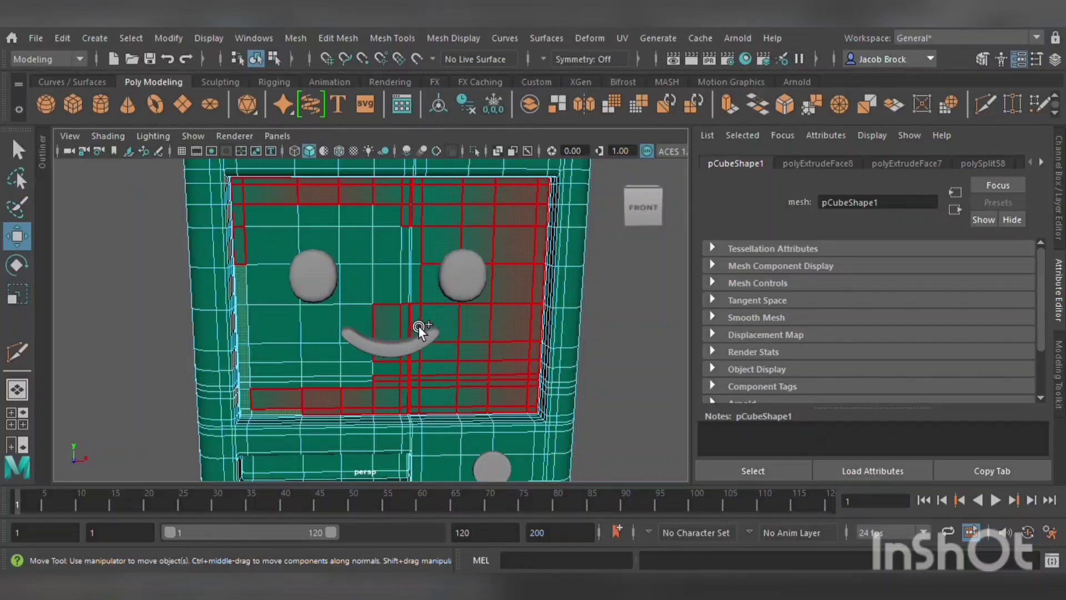
mouse_move(417, 368)
left_mouse_down("shift")
mouse_move(432, 325)
mouse_move(400, 299)
left_mouse_up("shift")
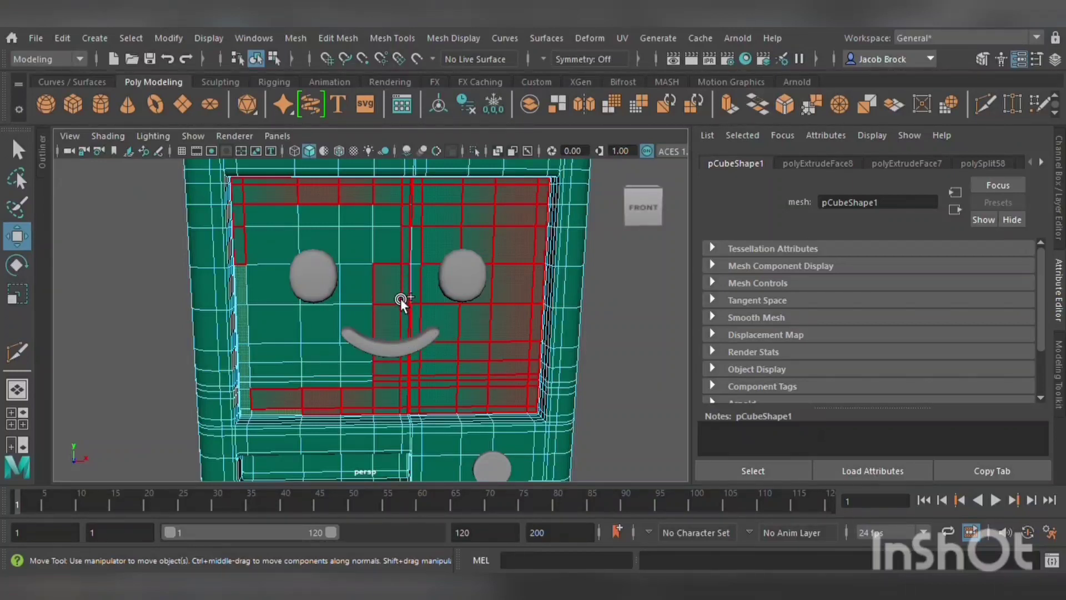
mouse_move(423, 243)
left_mouse_down("shift")
mouse_move(418, 217)
mouse_move(374, 221)
left_mouse_up("shift")
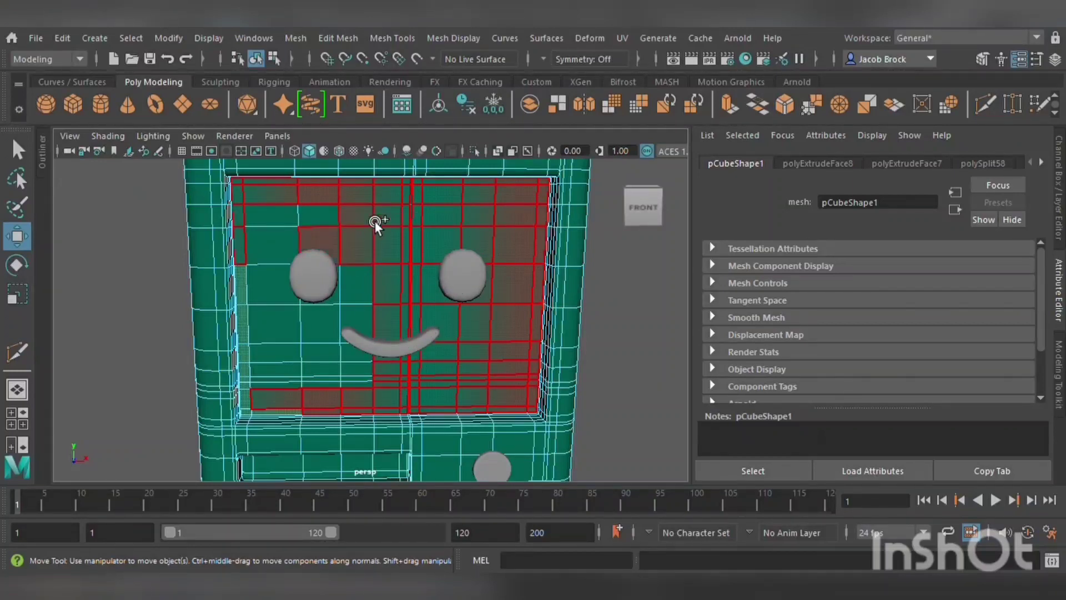
mouse_move(354, 268)
left_mouse_down("shift")
mouse_move(293, 282)
mouse_move(372, 325)
mouse_move(296, 366)
mouse_move(354, 378)
mouse_move(339, 394)
mouse_move(376, 370)
left_mouse_up("shift")
scroll(395, 335, "up", 5)
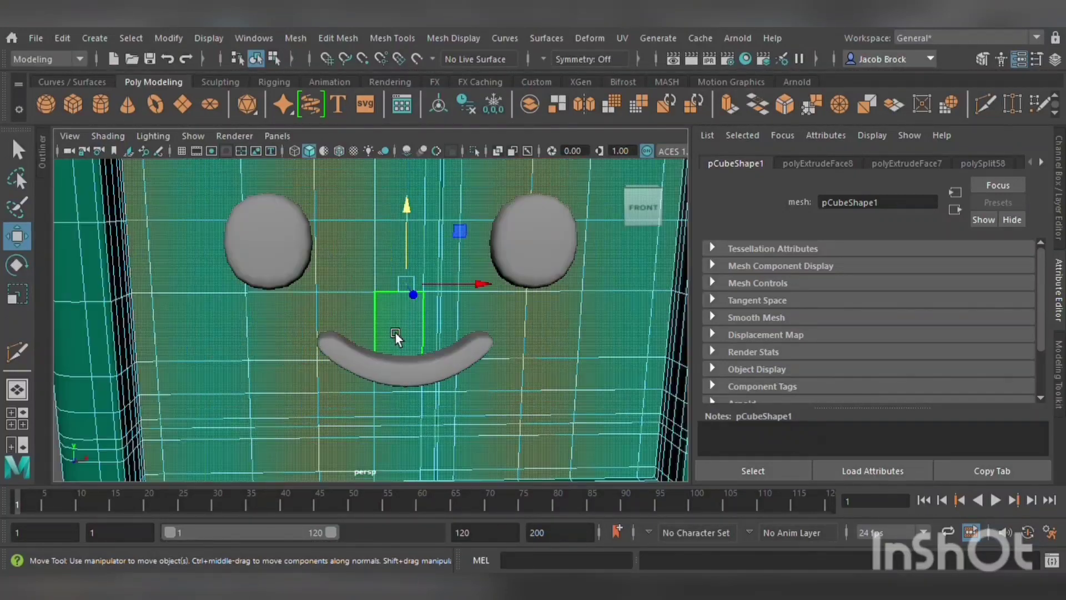
- Check the screen selection for gaps and add the missed narrow faces along the vertical center strip
mouse_move(301, 401)
middle_mouse_down("alt")
mouse_move(392, 289)
mouse_move(404, 441)
mouse_move(395, 360)
mouse_move(370, 453)
mouse_move(394, 386)
mouse_move(345, 438)
mouse_move(359, 426)
middle_mouse_up("alt")
scroll(378, 321, "down", 5)
scroll(383, 313, "up", 5)
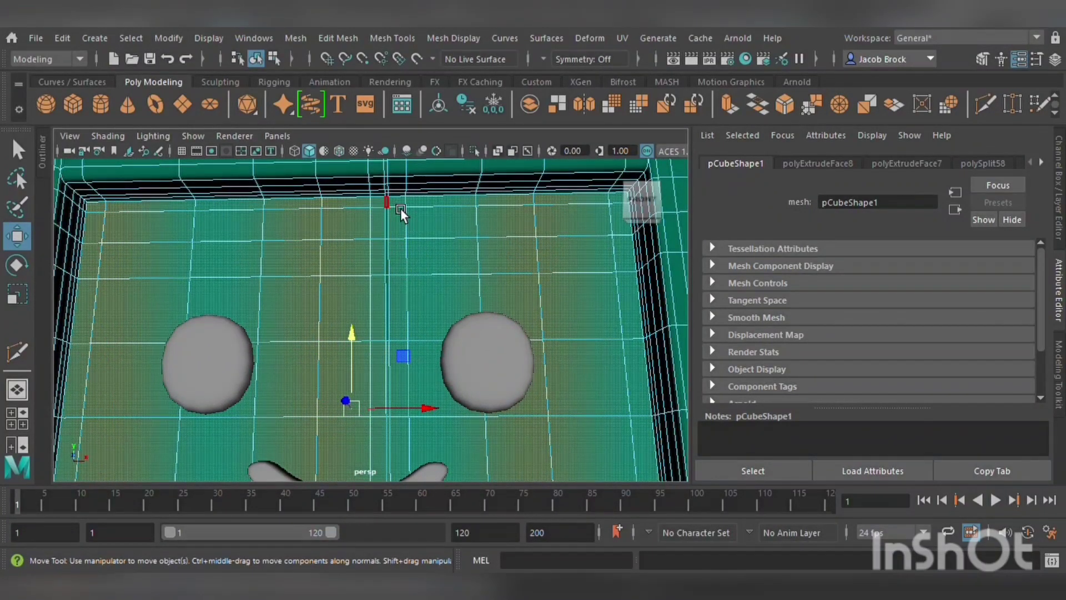
key("Tab")
left_click_drag(397, 210, 396, 261)
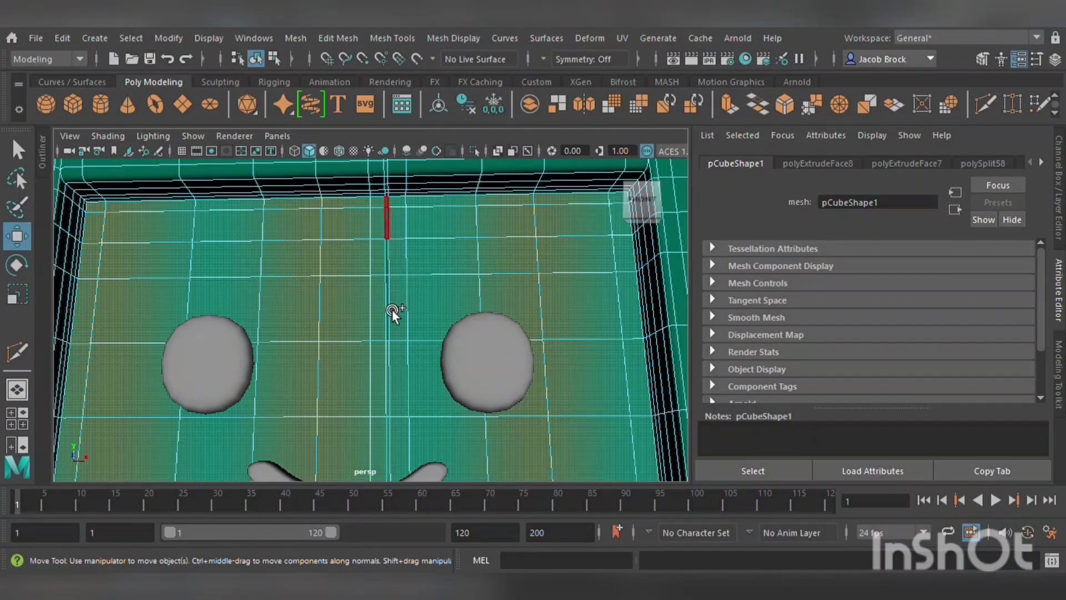
left_click_drag(404, 390, 397, 380)
mouse_move(427, 401)
middle_mouse_down("alt")
mouse_move(449, 294)
mouse_move(435, 331)
middle_mouse_up("alt")
scroll(435, 331, "up", 5)
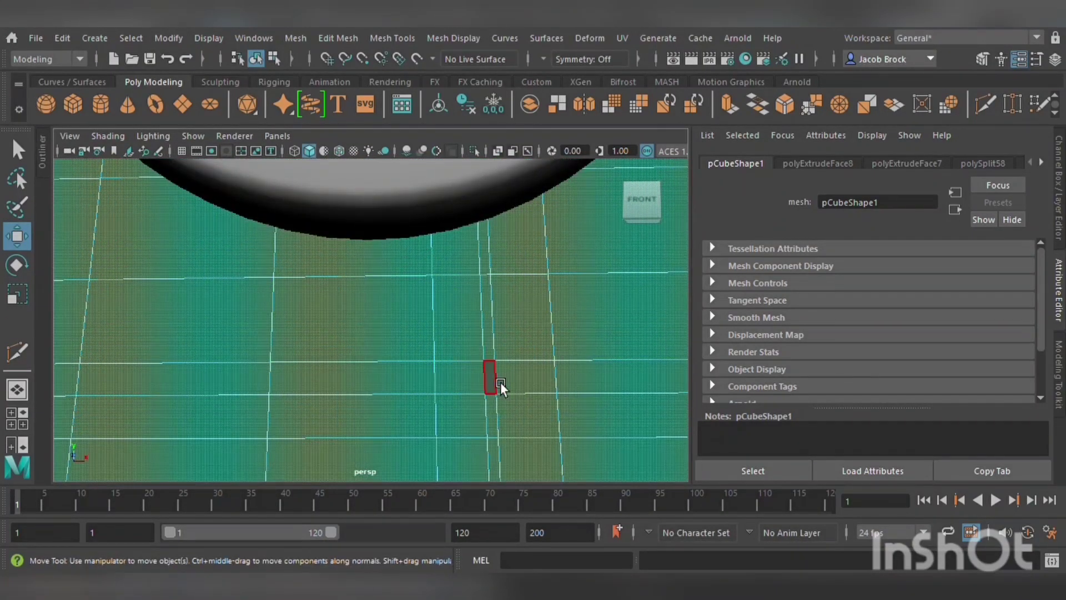
scroll(505, 386, "down", 6)
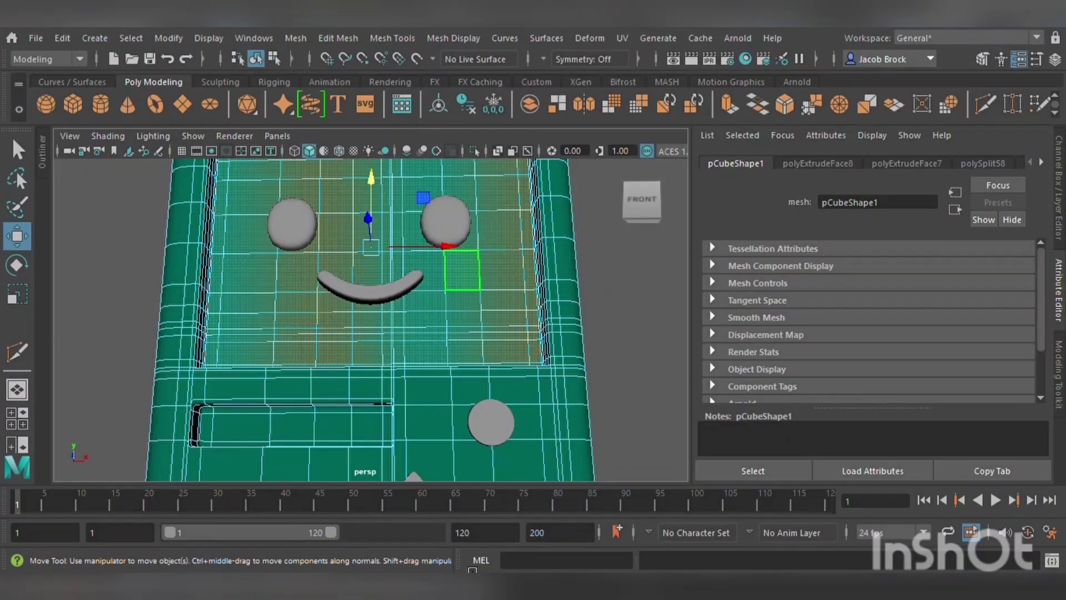
- Assign a new Lambert material to the selected screen faces, brighten its color to a lighter teal and clear the selection
left_click(494, 326)
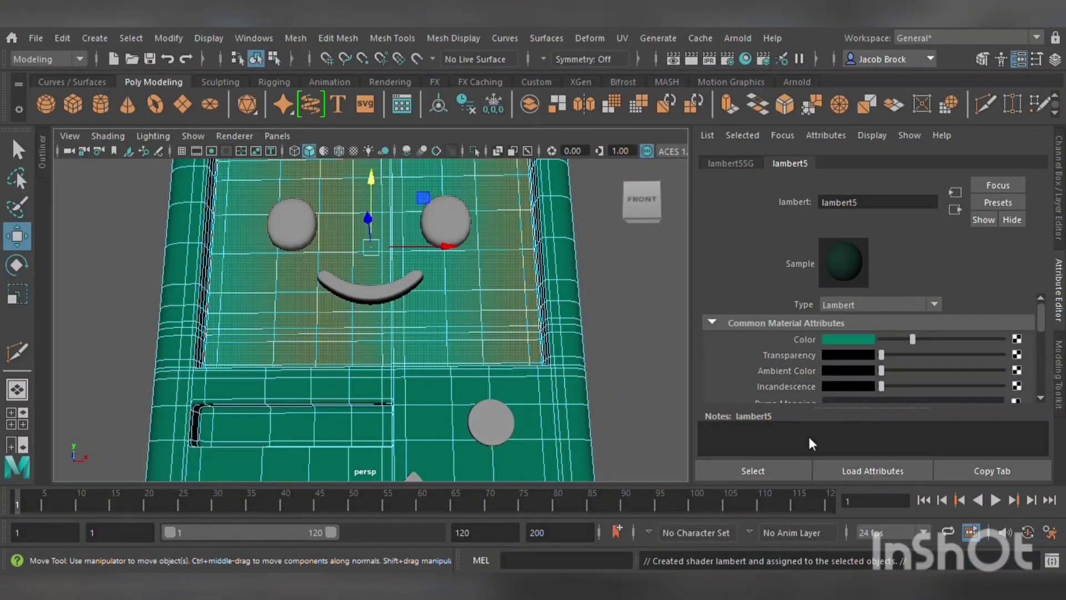
left_click_drag(808, 438, 827, 438)
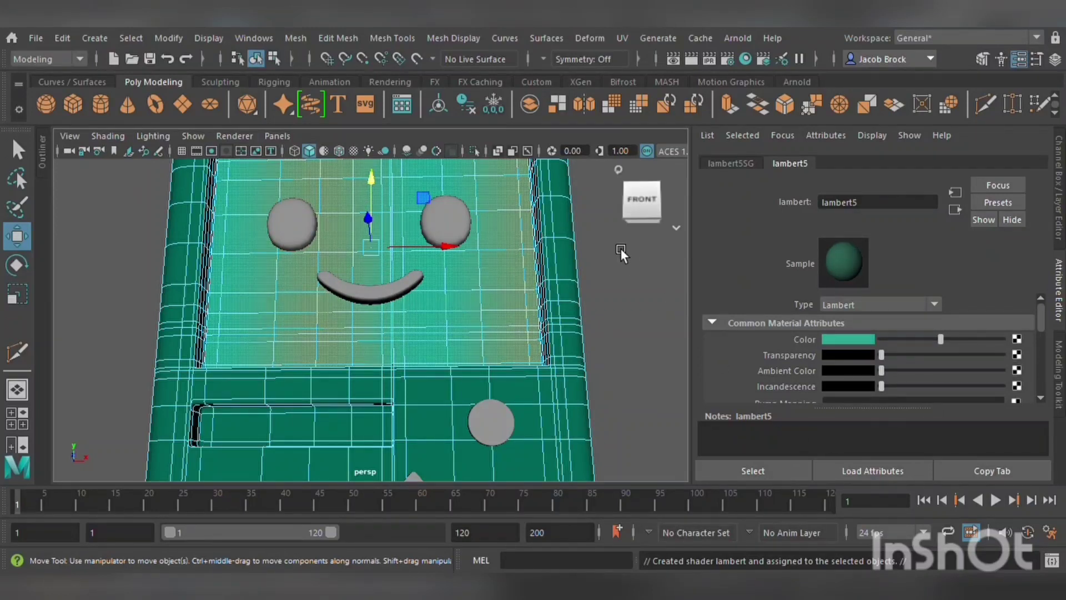
left_click(630, 300)
- Return the console body to object mode and deselect it
scroll(630, 301, "down", 4)
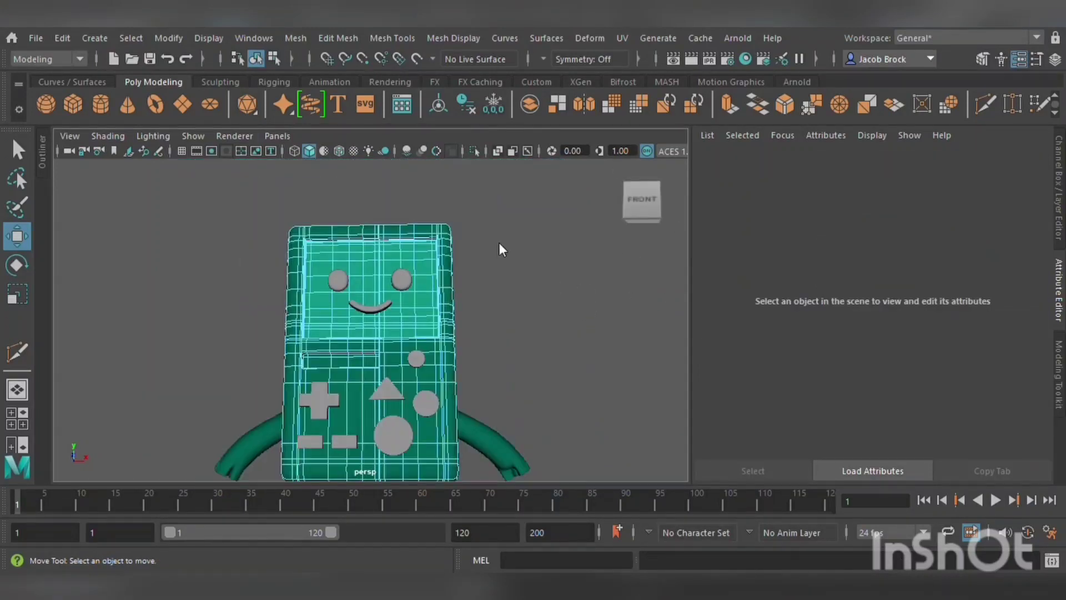
right_click_drag(547, 153, 547, 153)
left_click(536, 250)
left_click_drag(531, 277, 483, 370, "alt")
scroll(483, 369, "down", 5)
scroll(446, 371, "up", 8)
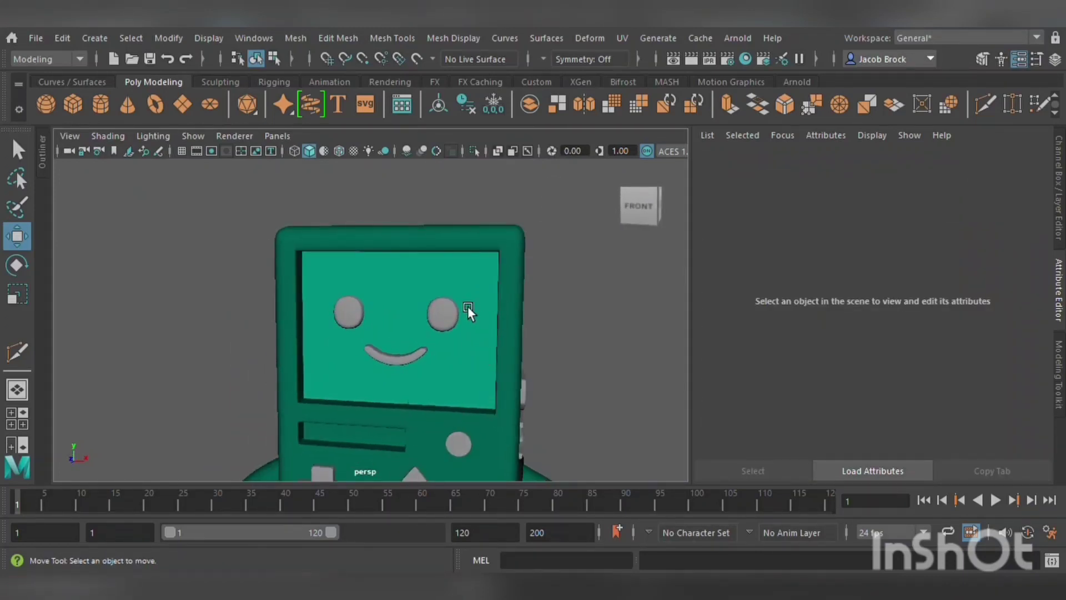
- Select both eyes and the mouth on the screen together
left_click(443, 315)
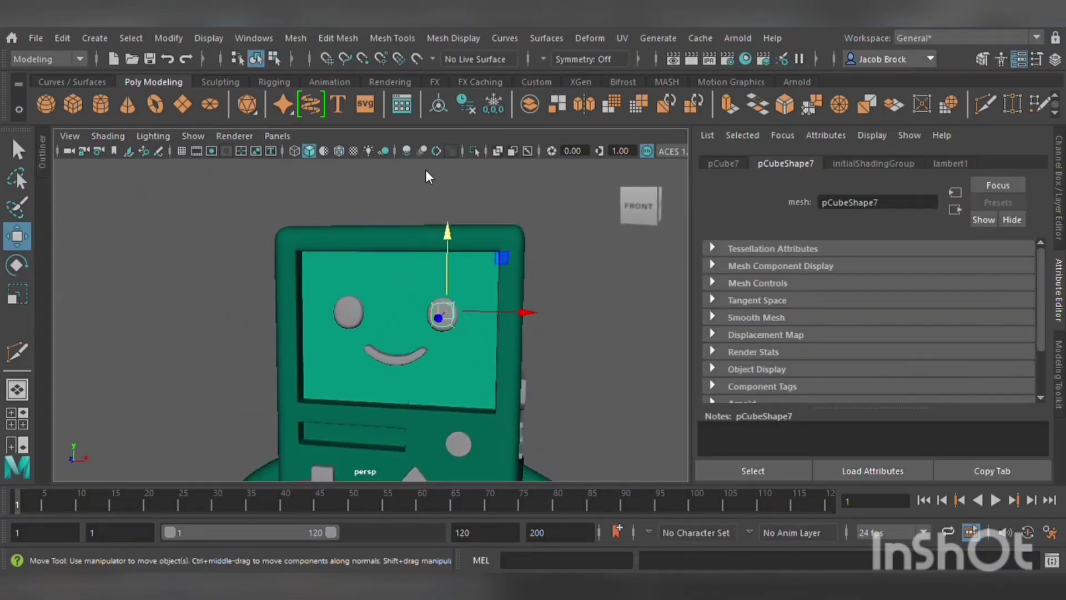
left_click(356, 317, "shift")
left_click(381, 357, "shift")
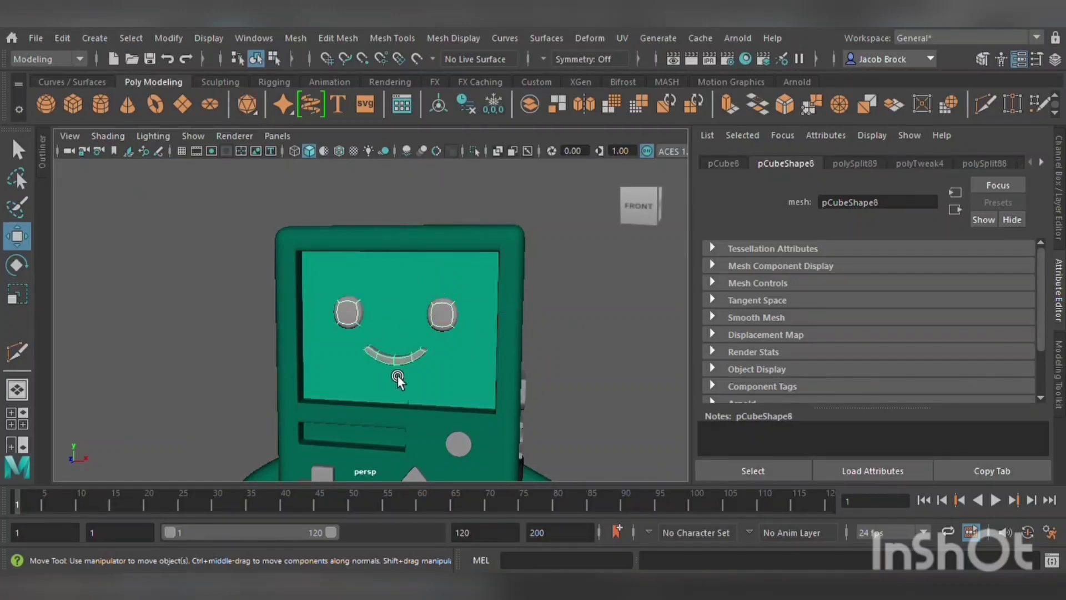
left_click_drag(412, 393, 366, 382, "alt")
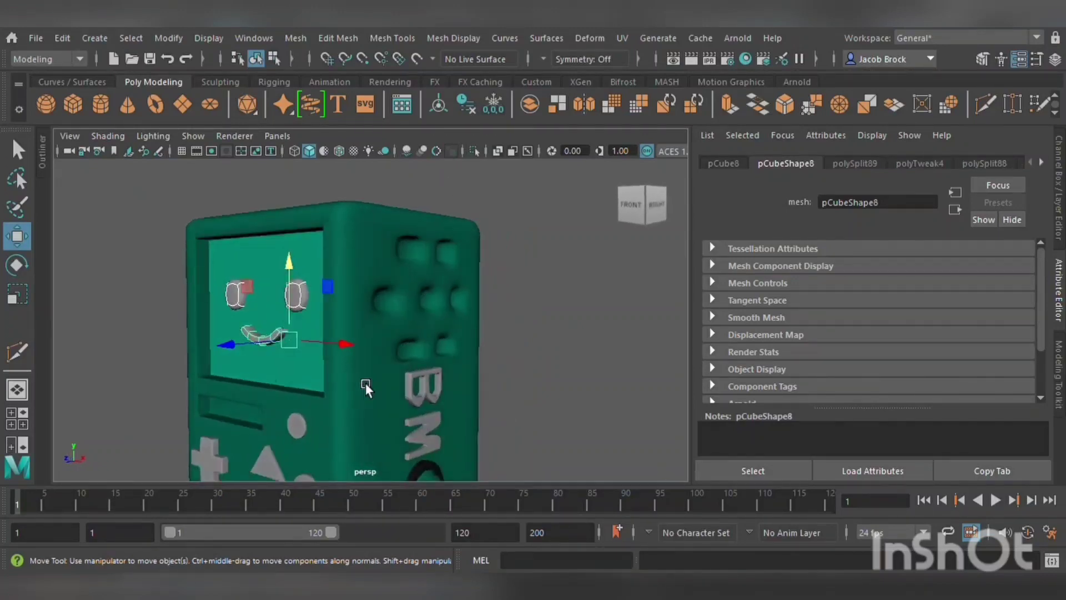
- Add the gray B and M side letters to the selected eyes and mouth, assign the existing black lambert3 material and deselect
left_click(428, 408)
left_click_drag(425, 457, 476, 427, "alt")
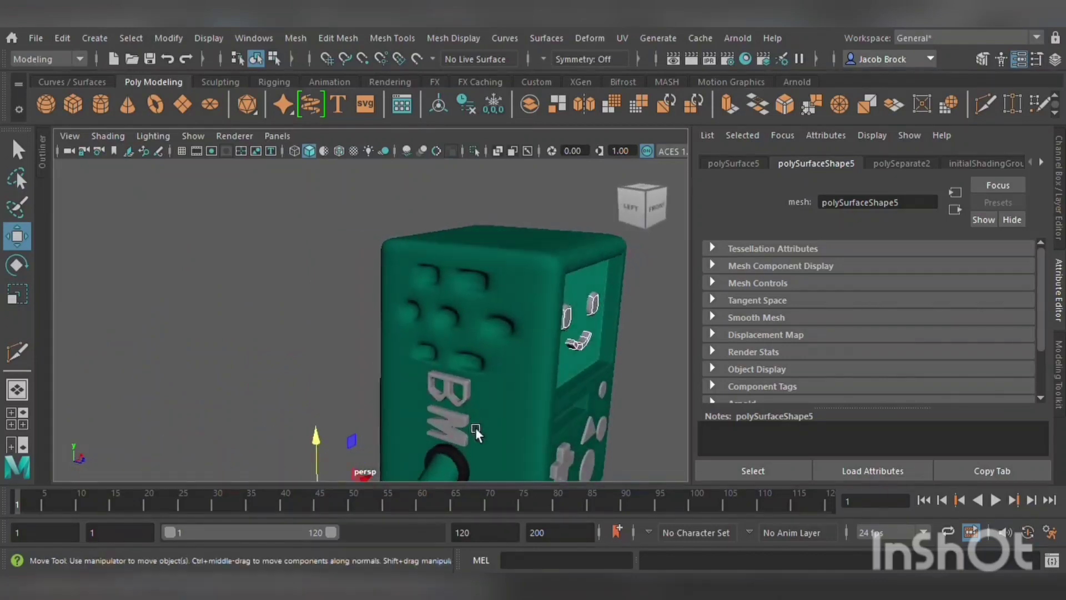
left_click(473, 403, "shift")
left_click(461, 427, "shift")
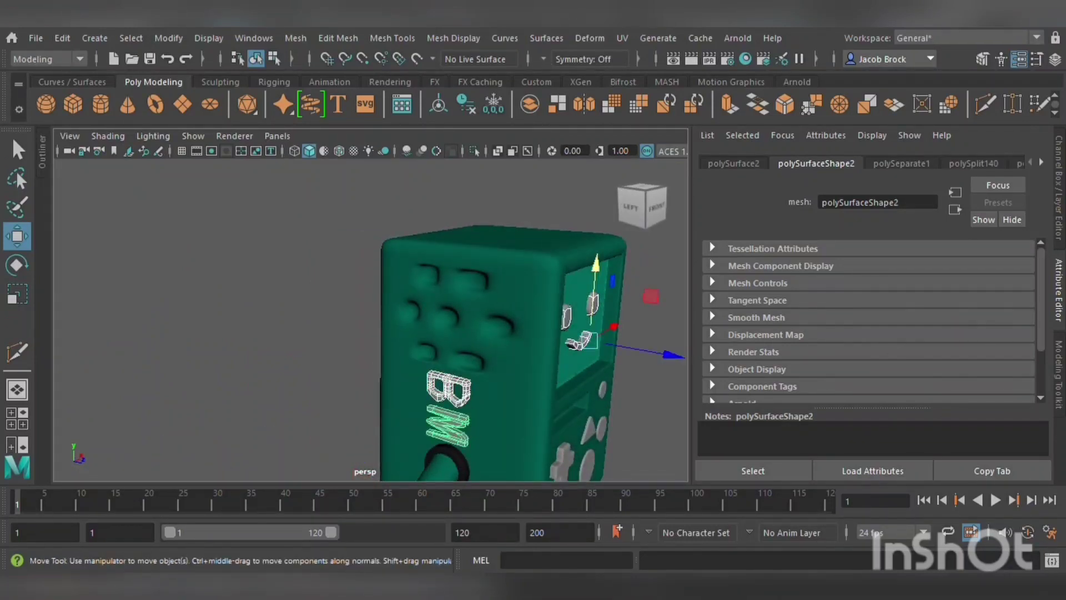
left_click(564, 527)
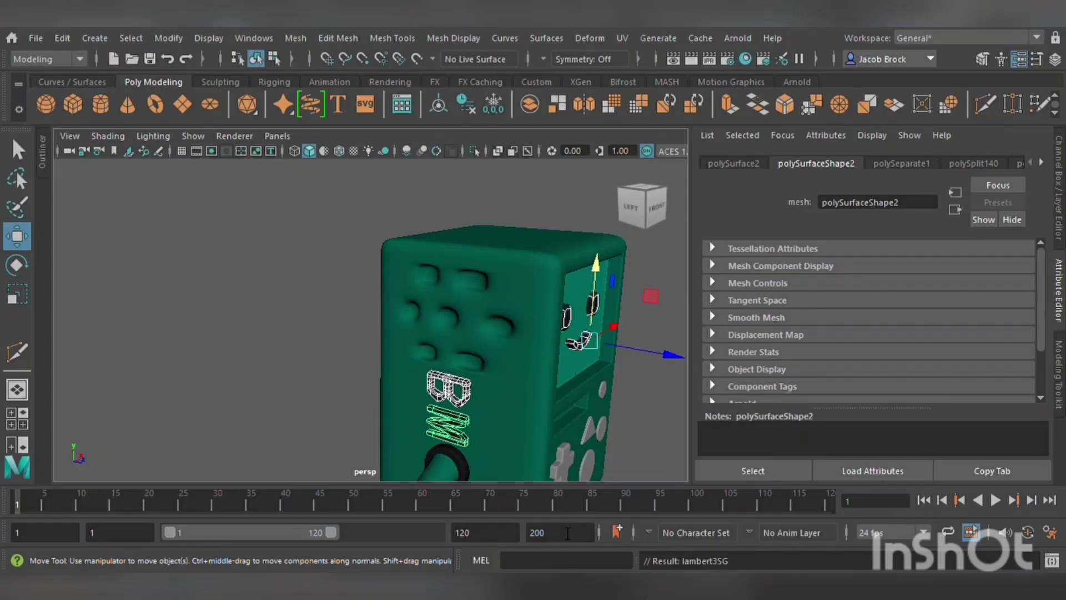
left_click(662, 410)
- Assign a new Lambert material to the cross-shaped button, set its color to yellow and clear the selection
scroll(662, 410, "down", 5)
left_click_drag(628, 416, 489, 405, "alt")
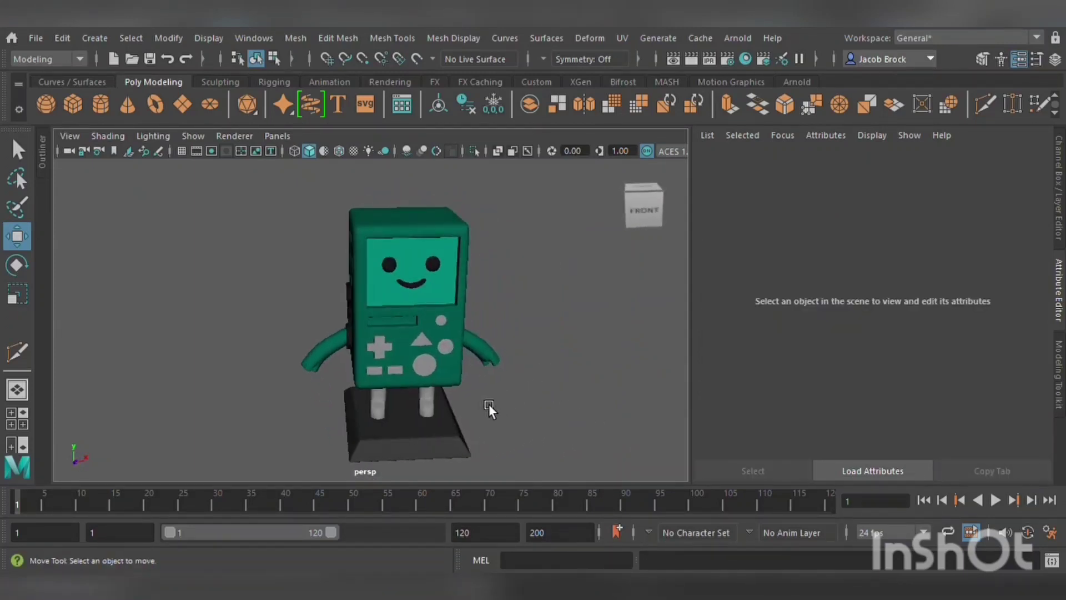
scroll(492, 405, "up", 6)
left_click(390, 390)
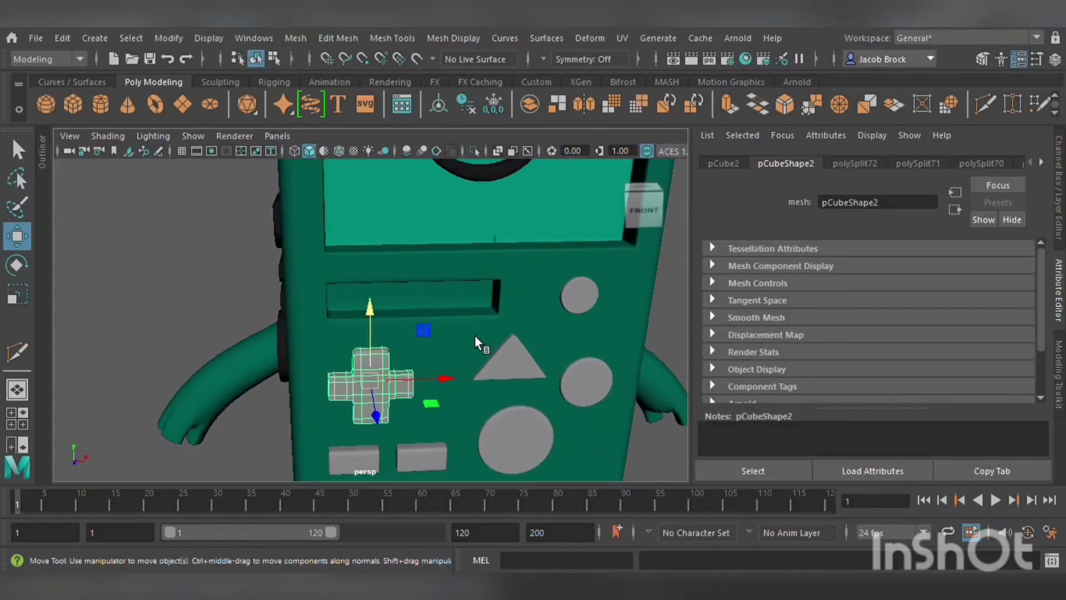
left_click(480, 319)
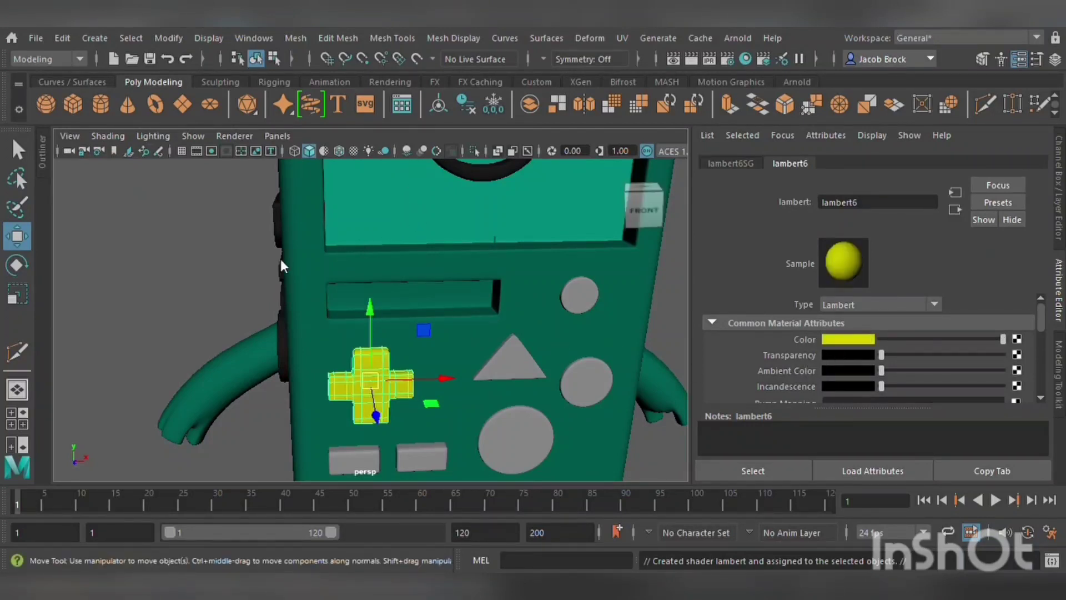
left_click(231, 280)
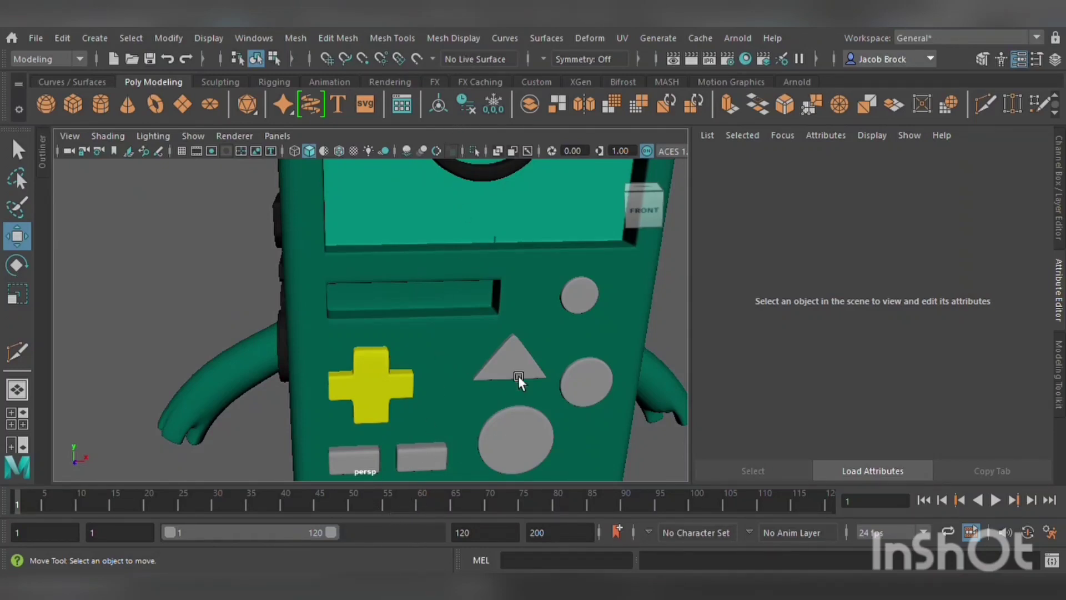
- Assign a new Lambert material to the triangle button and set its color to a light blue
left_click(520, 361)
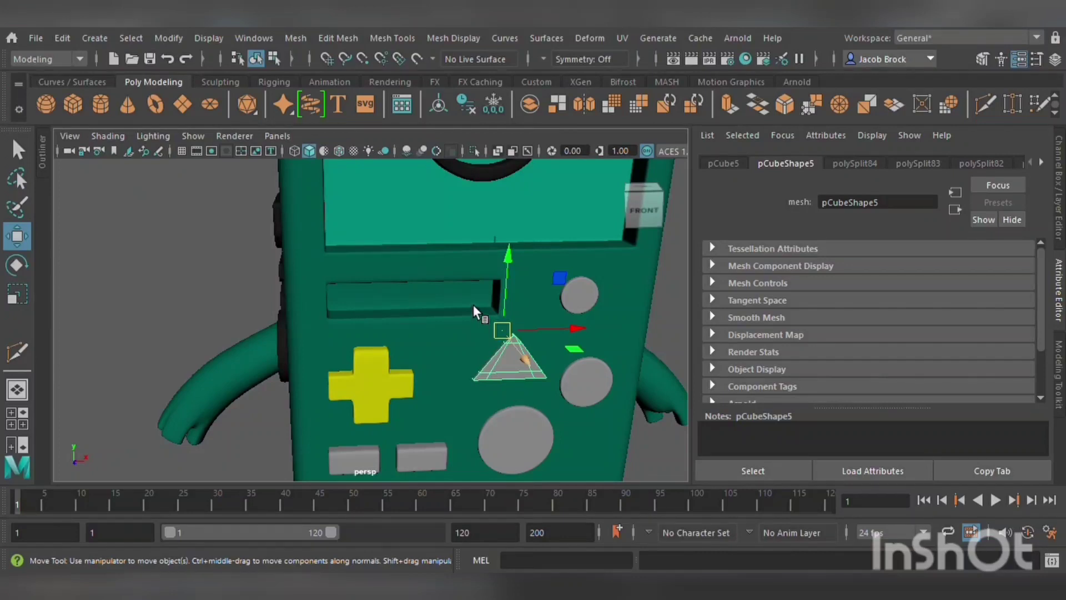
left_click(489, 326)
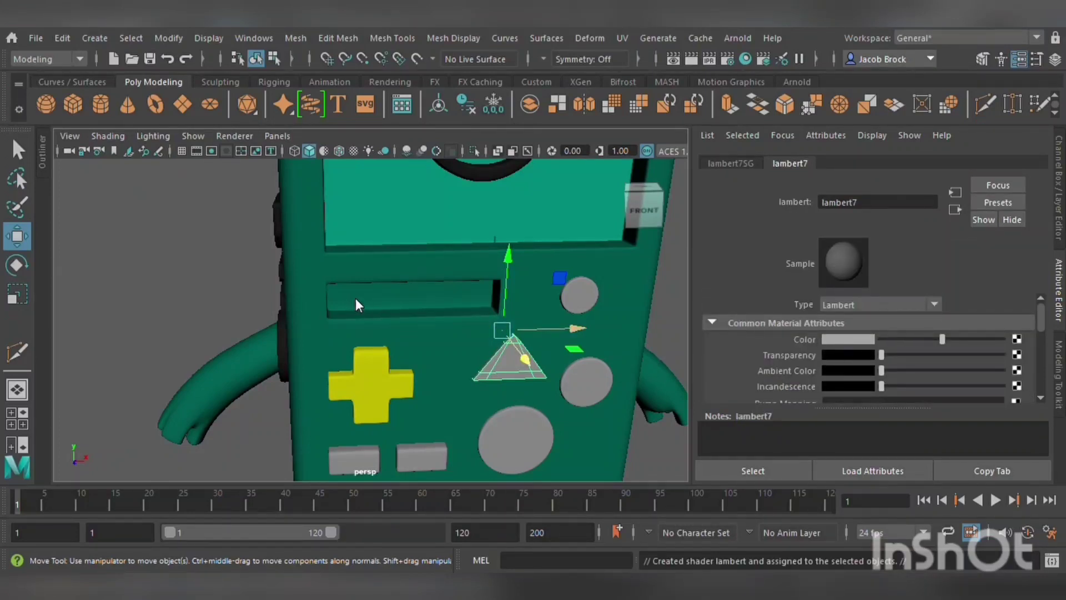
left_click_drag(419, 275, 415, 285)
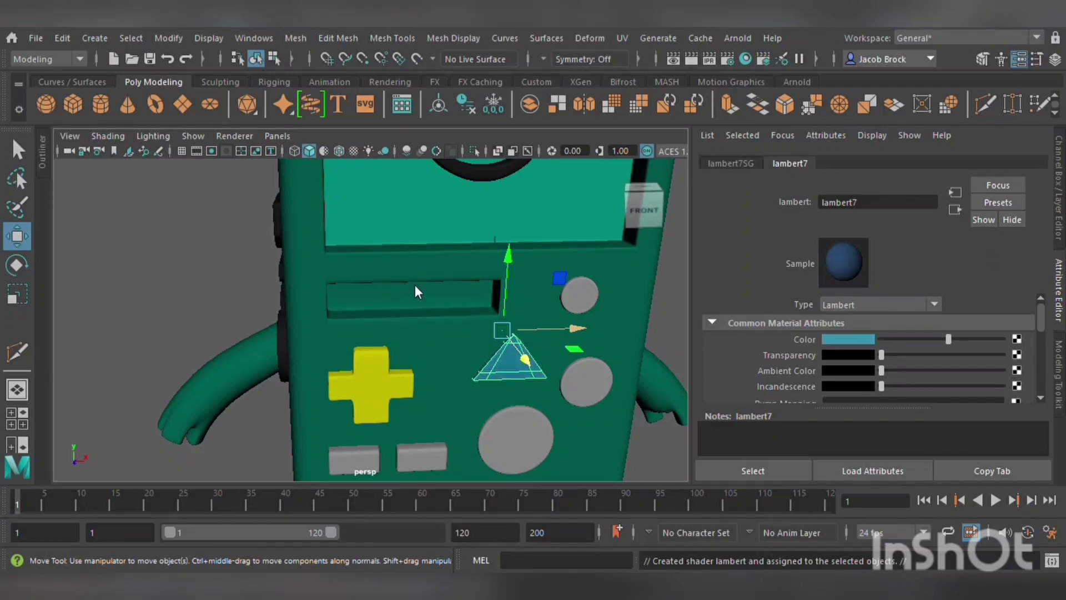
- Give the two rectangular buttons and the small upper round button a new shared Lambert material in deep blue
left_click(597, 387)
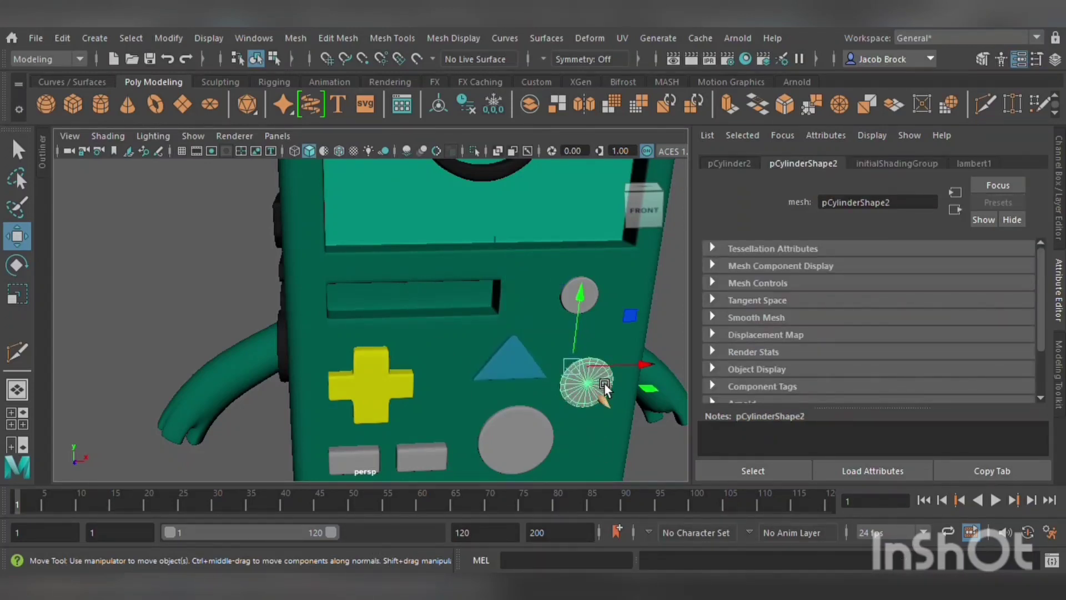
left_click(381, 467)
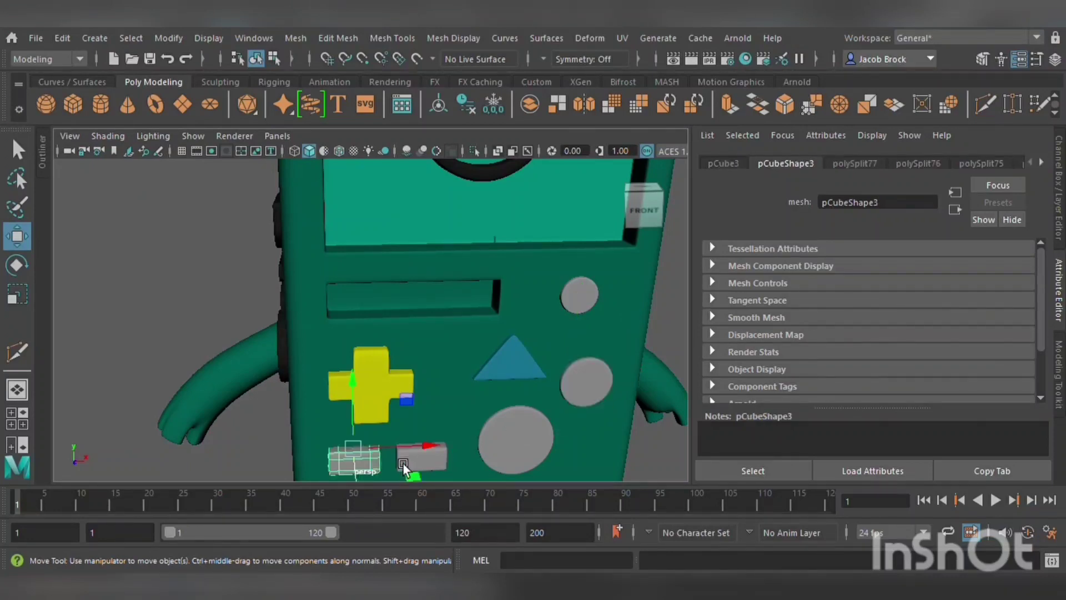
left_click(436, 472, "shift")
left_click(601, 307, "shift")
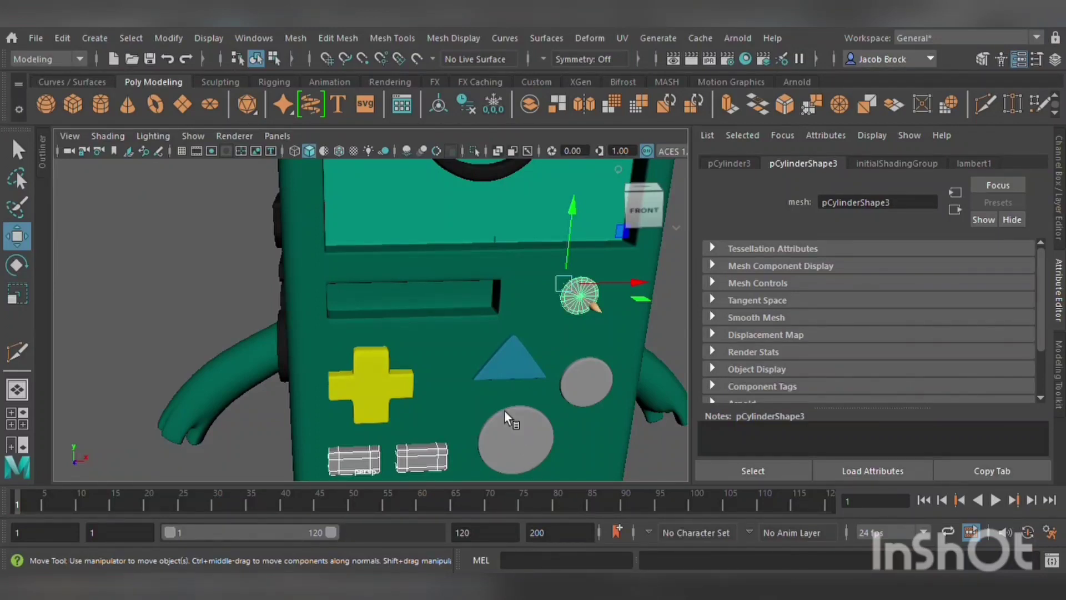
left_click(479, 320)
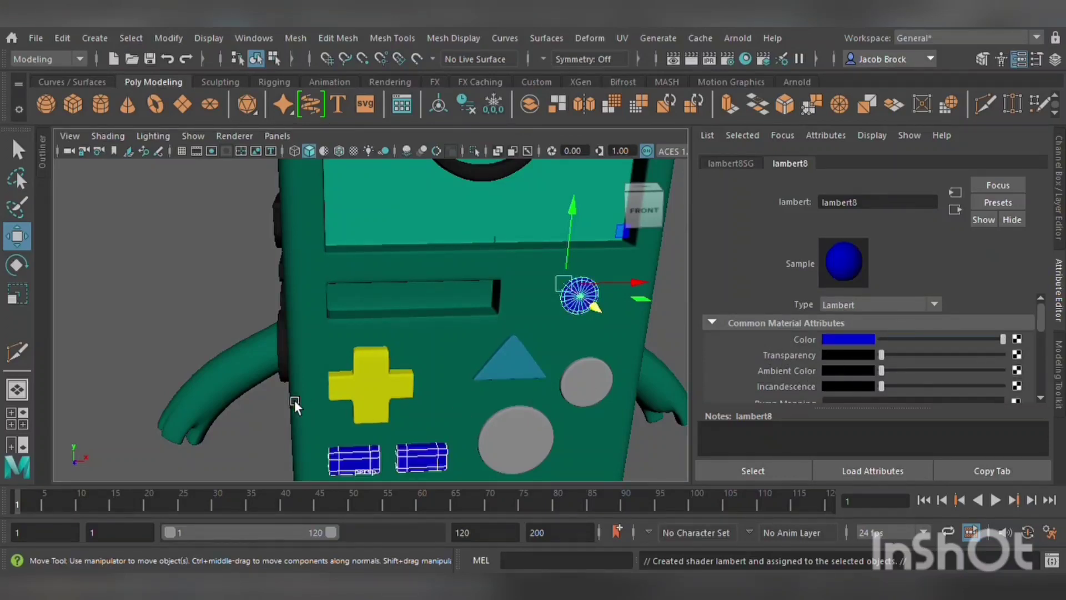
left_click(218, 299)
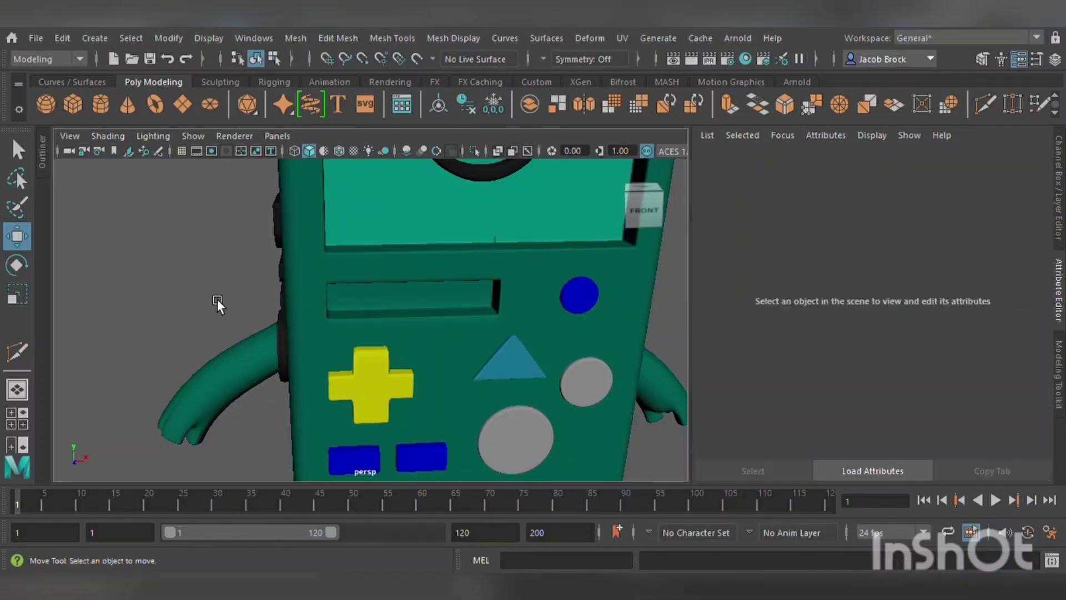
- Assign a new Lambert material to the largest round button, color it red and clear the selection
middle_click_drag(508, 407, 466, 355, "alt")
left_click(466, 354)
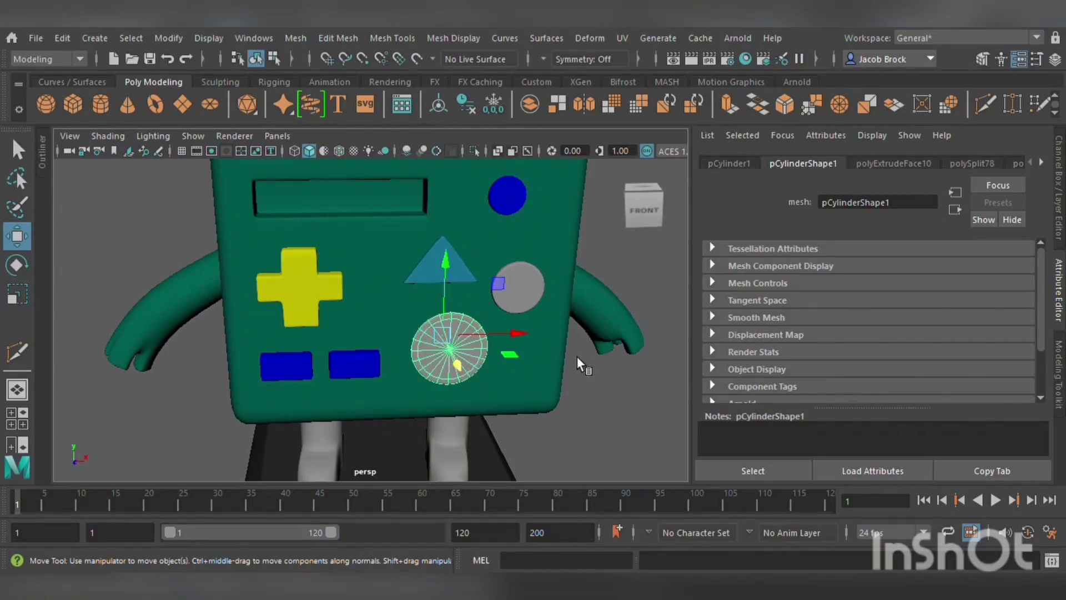
left_click(487, 323)
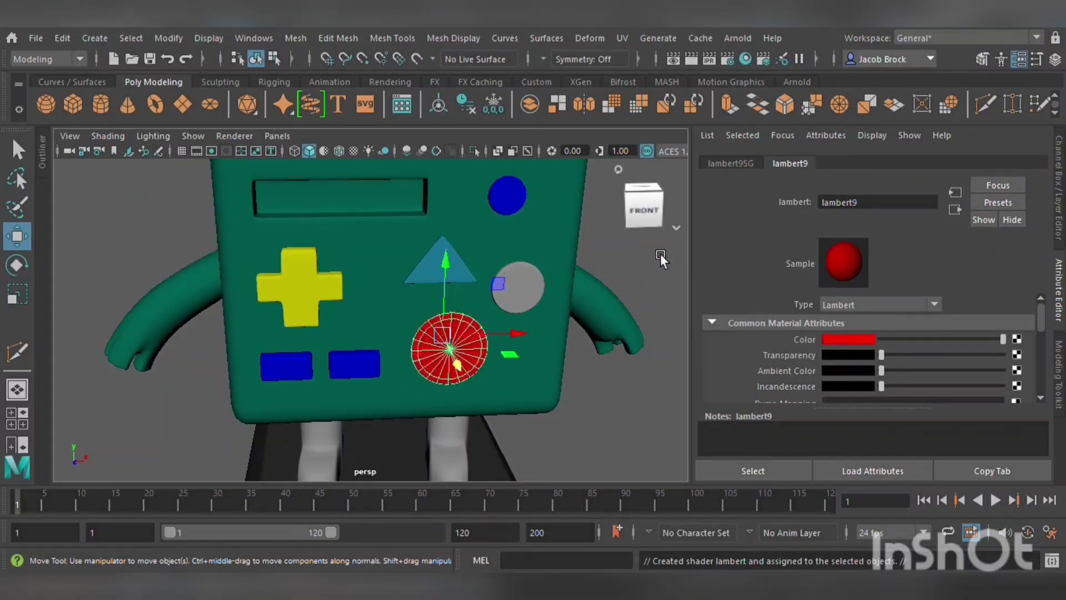
left_click(644, 261)
- Assign a new Lambert material to the medium round button, color it bright green and deselect it
left_click(534, 290)
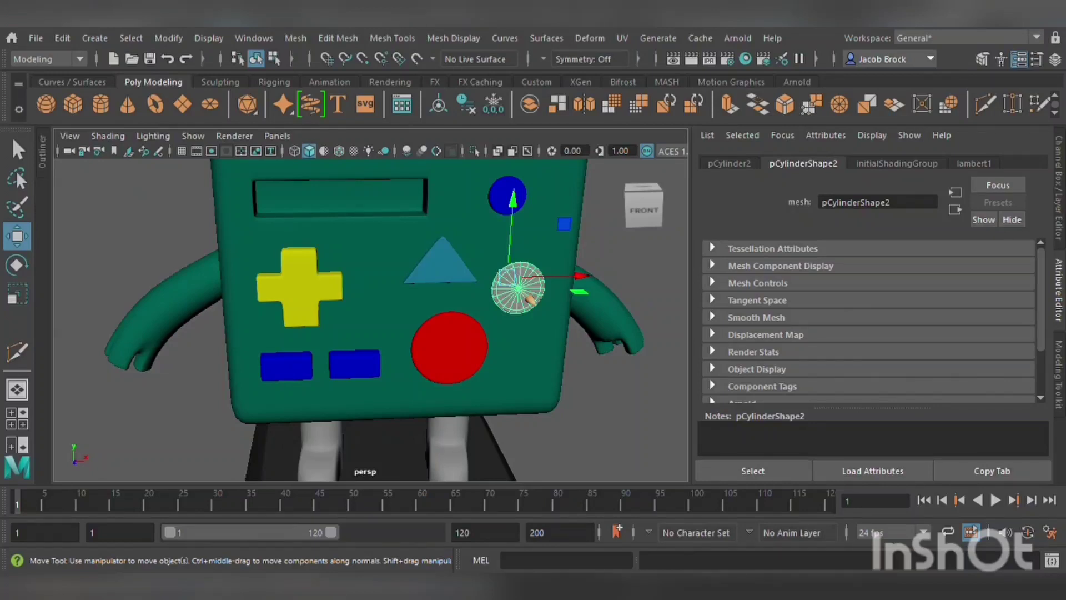
left_click(510, 324)
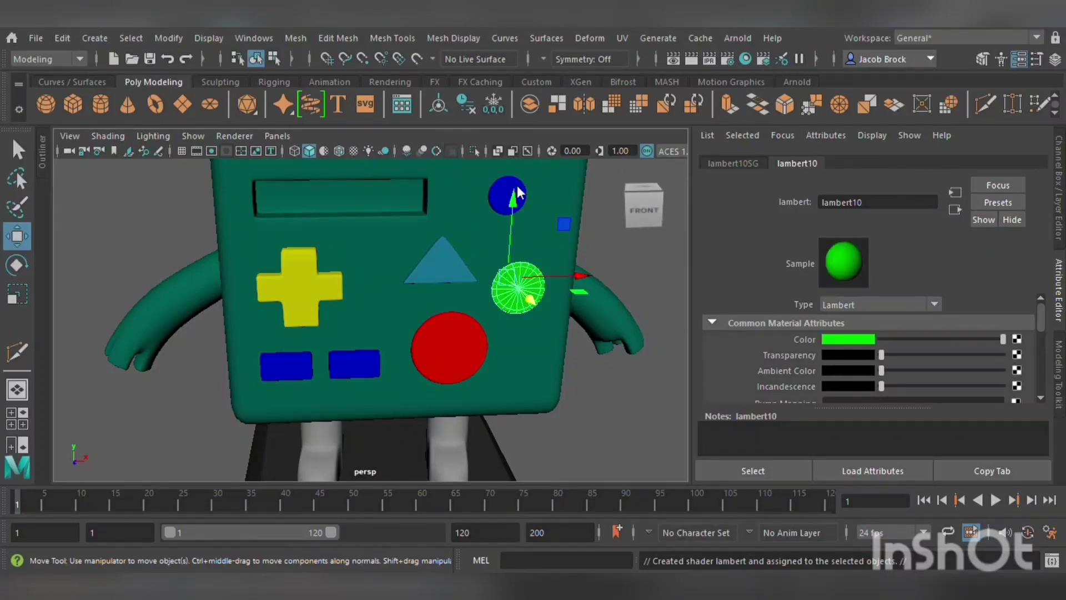
left_click(651, 293)
- Select both legs without the base, try the existing lambert8 and lambert6 materials on them, and assign the green body material lambert4
right_click_drag(651, 292, 594, 266, "alt")
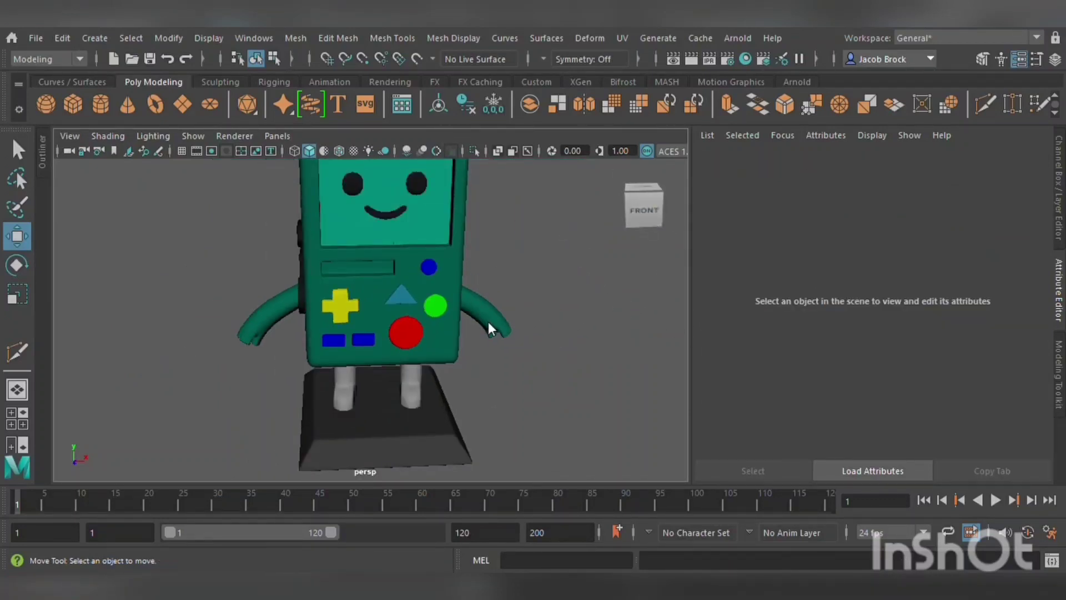
scroll(523, 384, "up", 2)
middle_click_drag(511, 391, 540, 339, "alt")
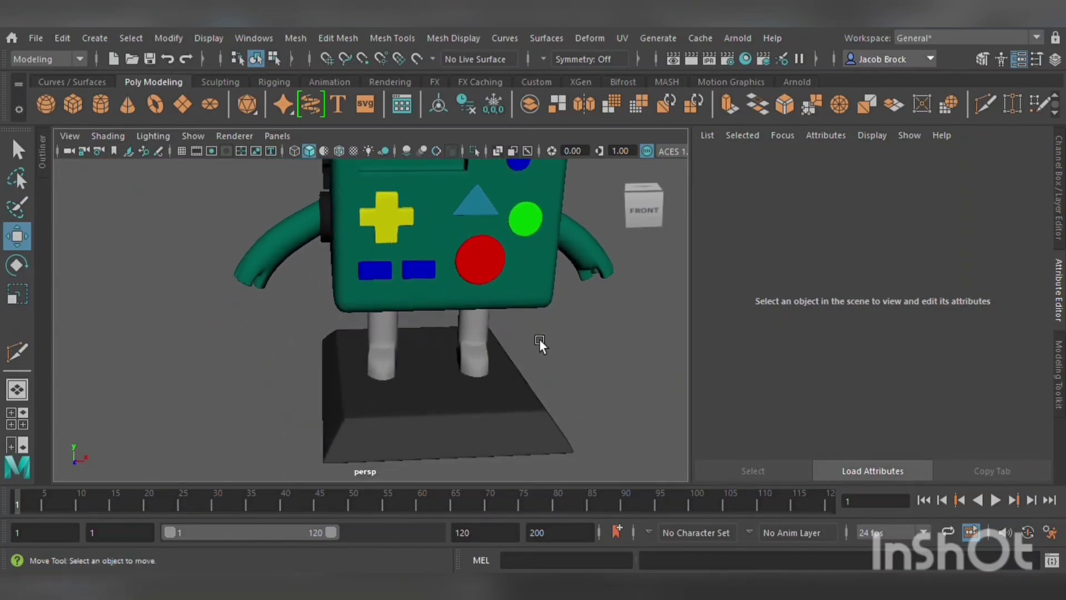
left_click(391, 345)
left_click_drag(474, 367, 500, 339, "shift")
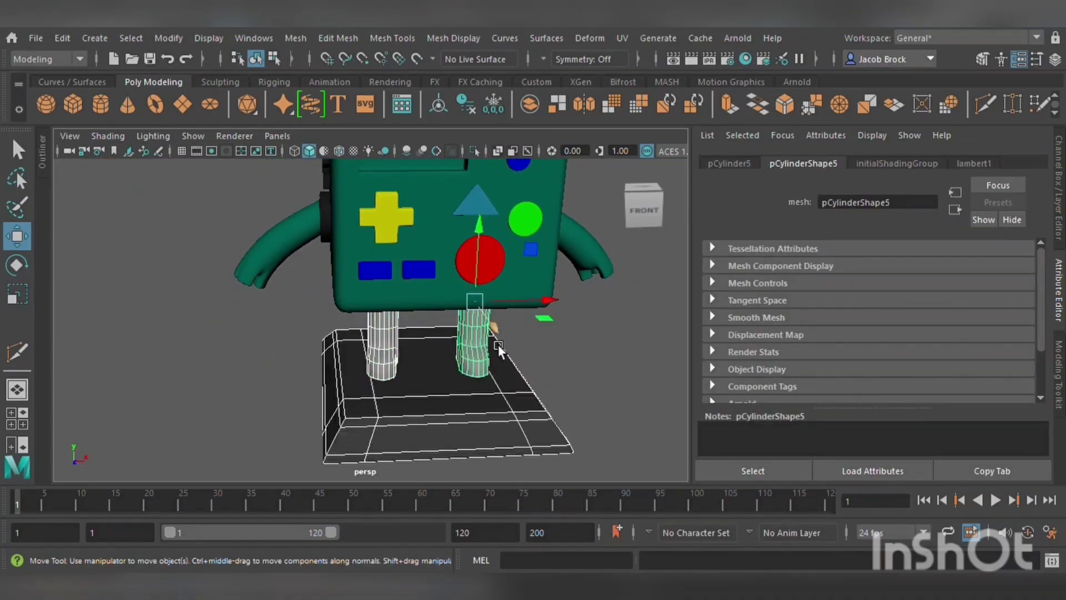
left_click(599, 375)
left_click(495, 357)
left_click_drag(404, 365, 410, 366, "shift")
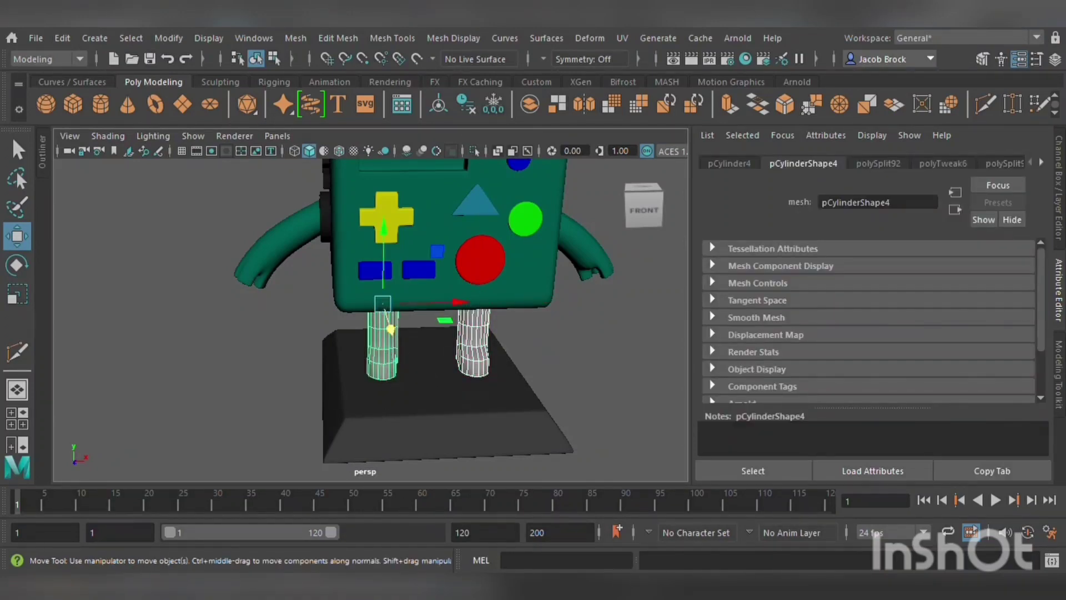
left_click(495, 530)
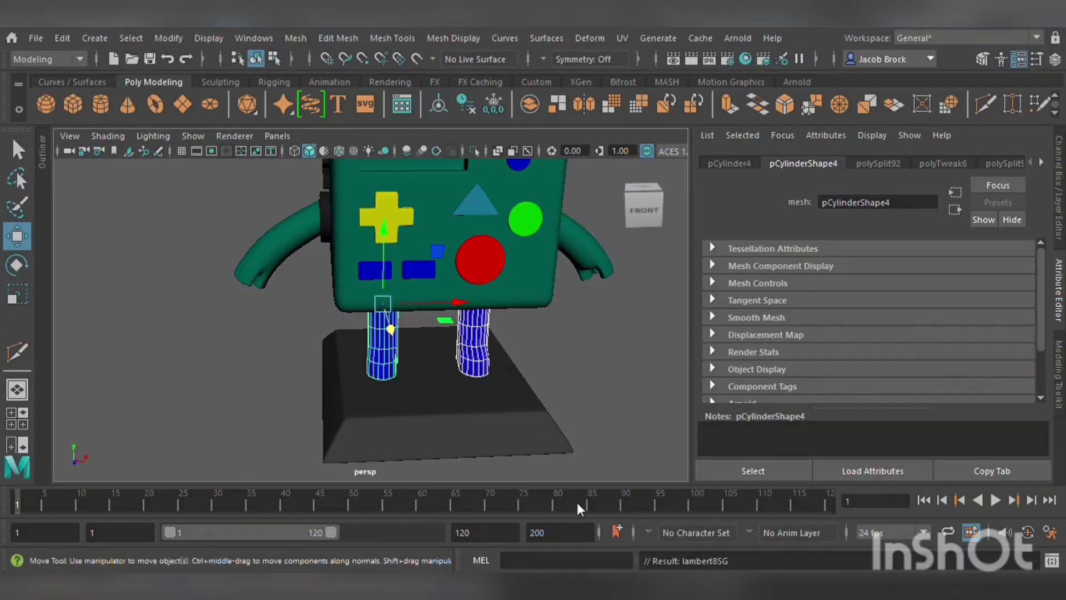
left_click(594, 506)
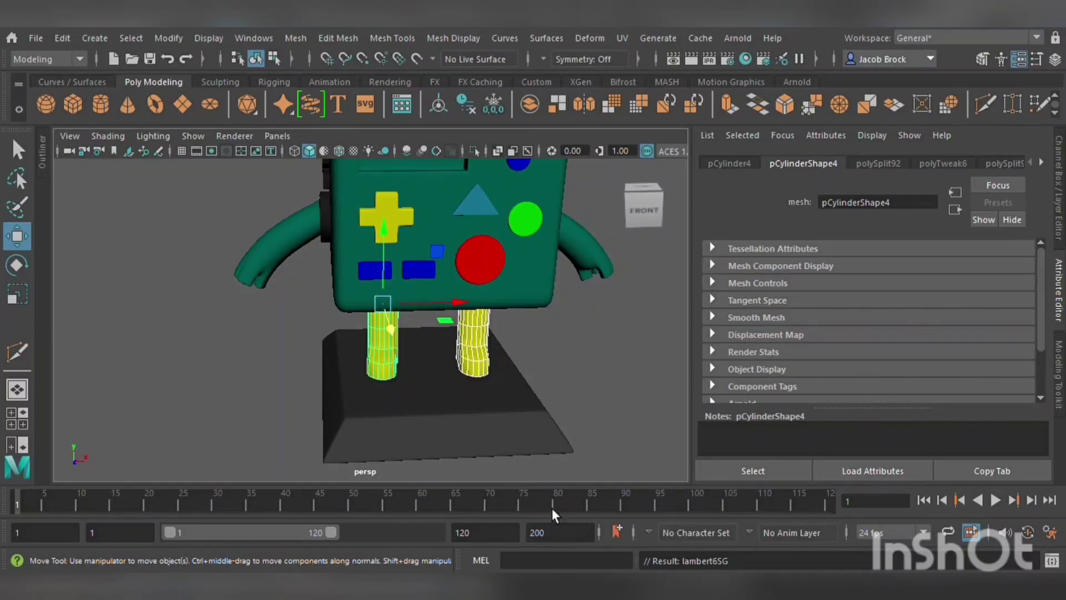
left_click(593, 485)
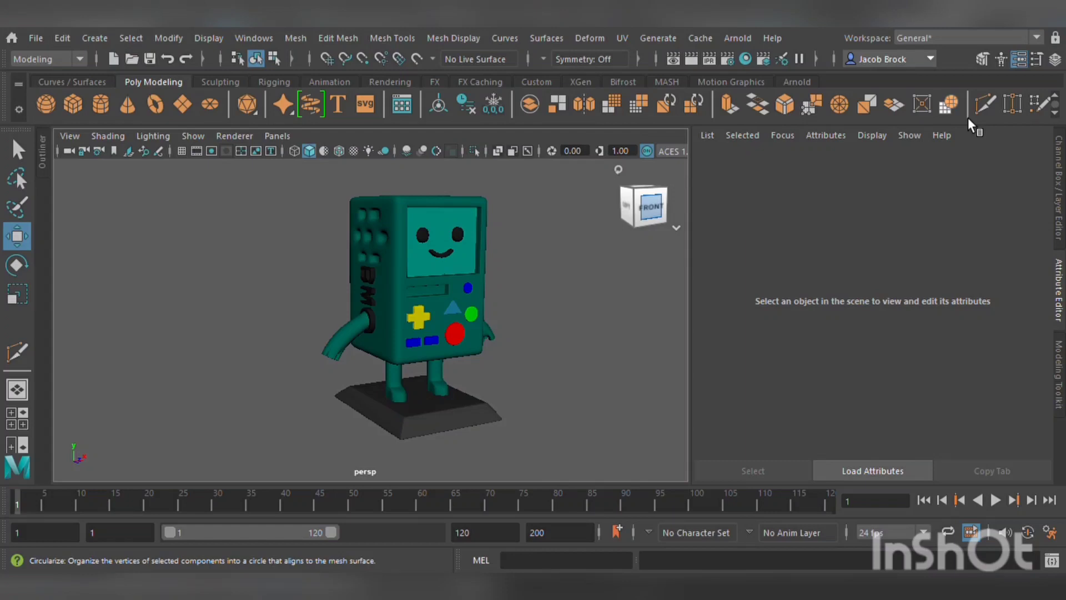
- Select the whole character together with its base and clear that selection again
left_click_drag(276, 173, 560, 464)
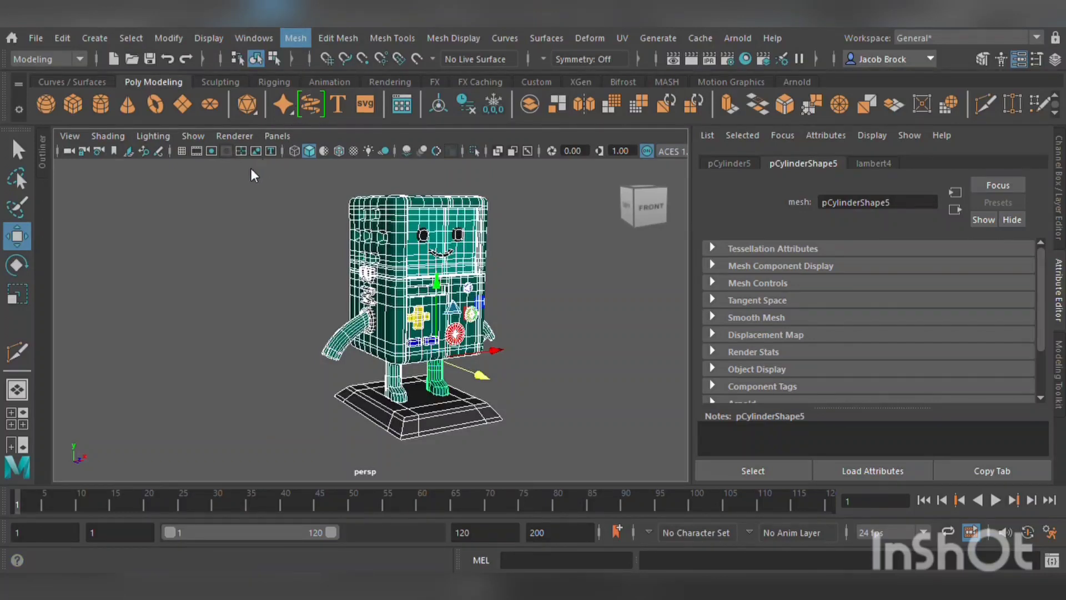
left_click(237, 179)
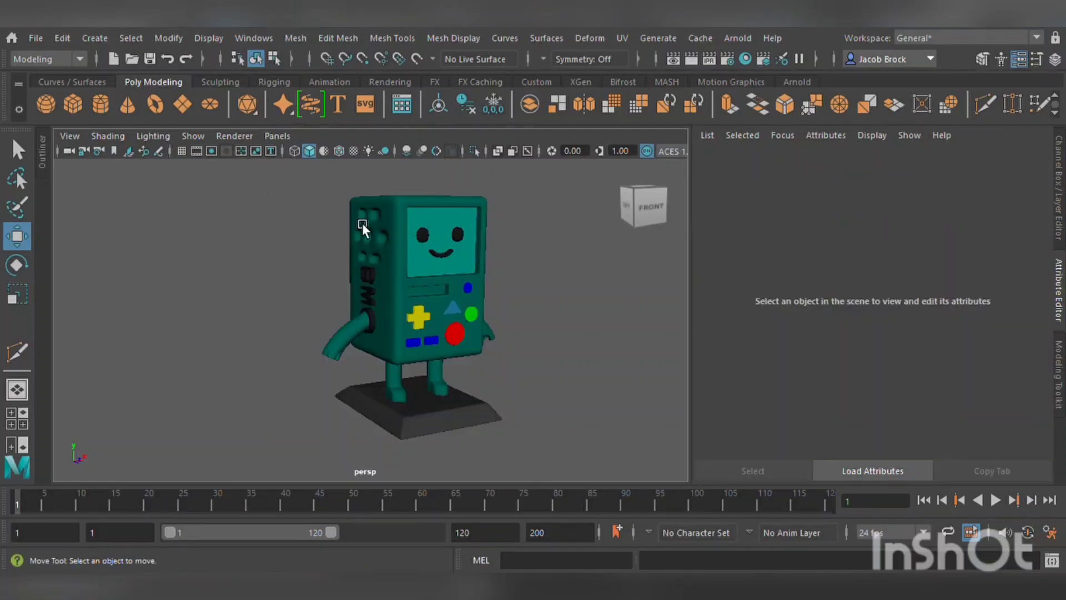